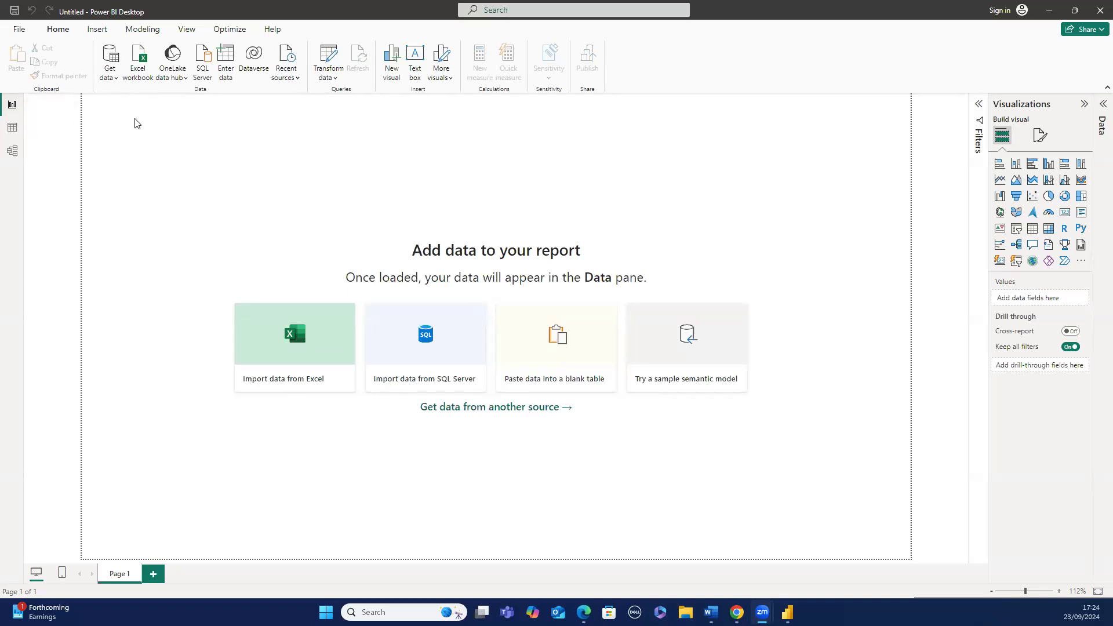
- Browse the report, table and model views of the empty file
{"action": "left_click_drag", "start_coordinate": [123, 119], "coordinate": [876, 544]}
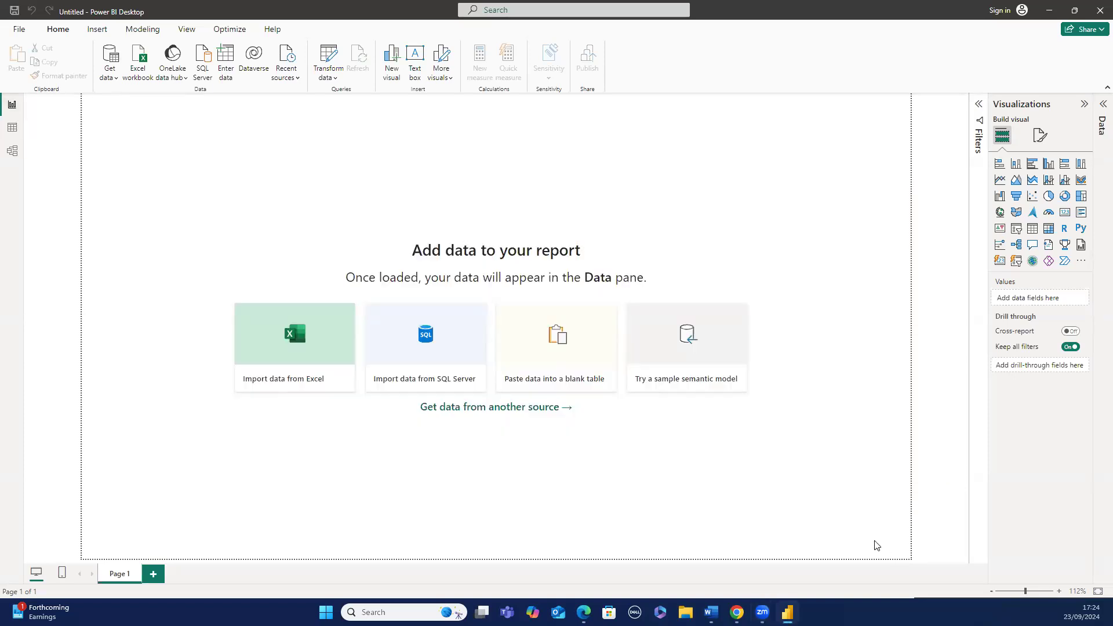
{"action": "left_click", "coordinate": [19, 133]}
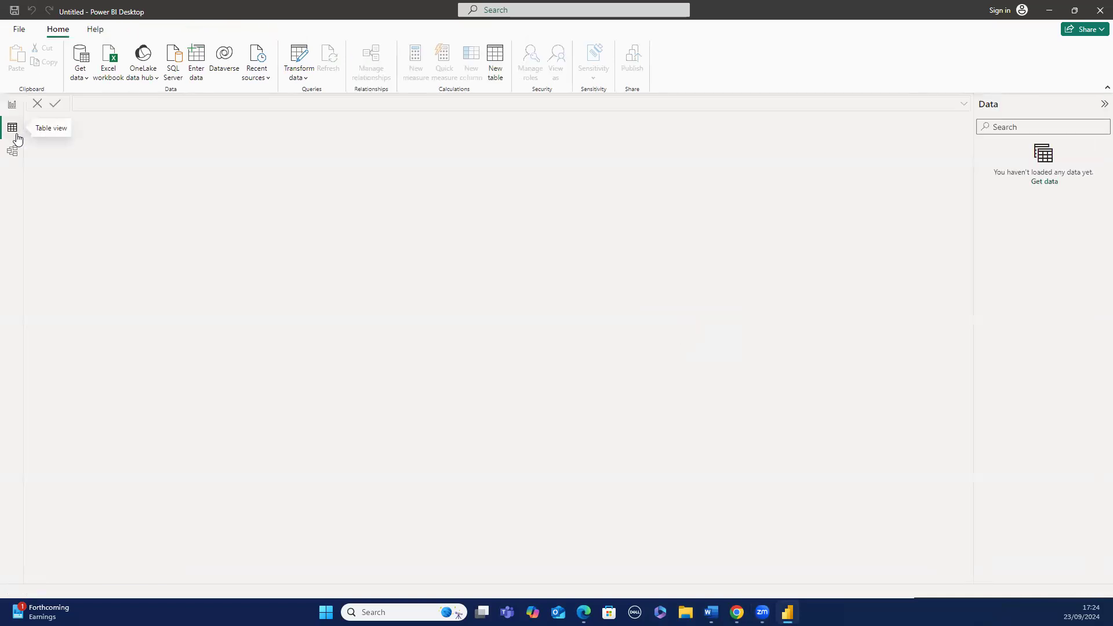
{"action": "left_click", "coordinate": [12, 150]}
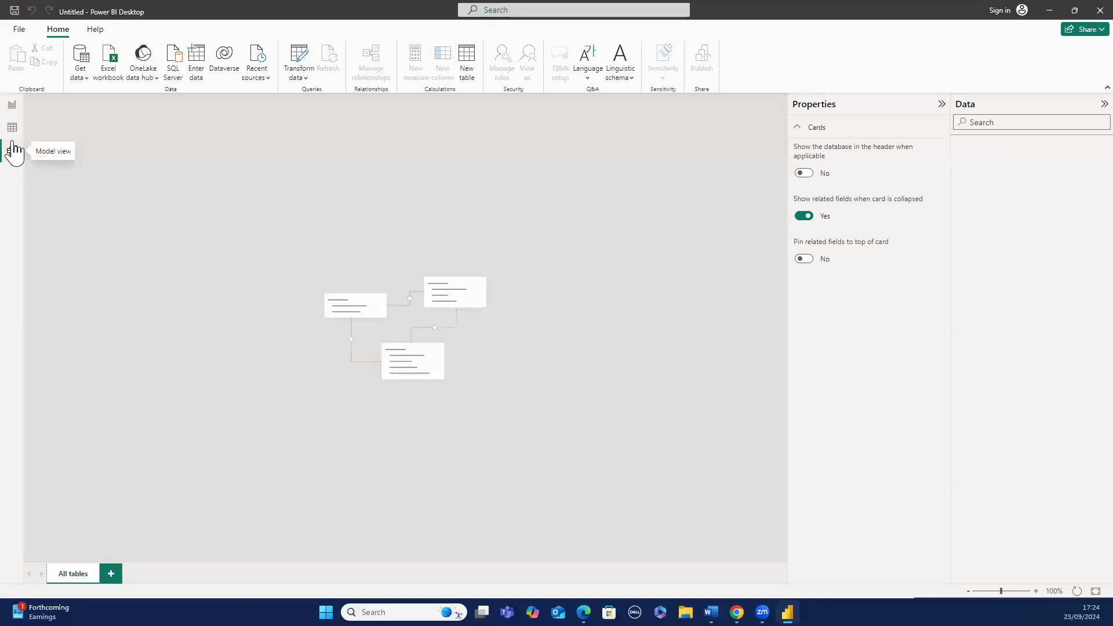
{"action": "left_click", "coordinate": [13, 110]}
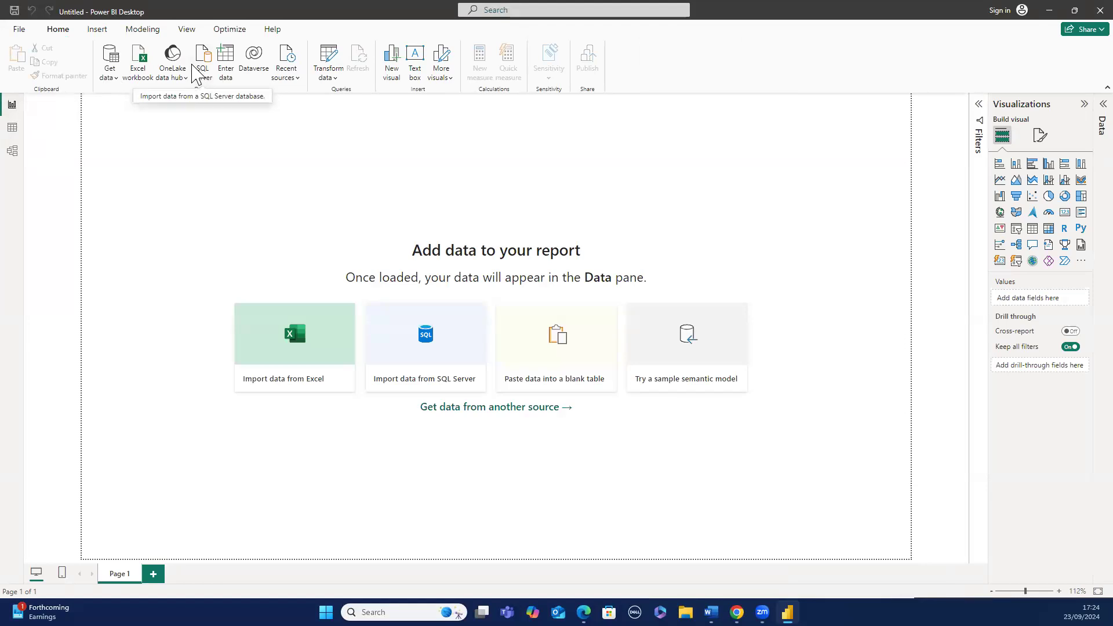
- Import the Data Cleaning sheet from the project.xlsx workbook in Downloads into the model
{"action": "left_click", "coordinate": [122, 84]}
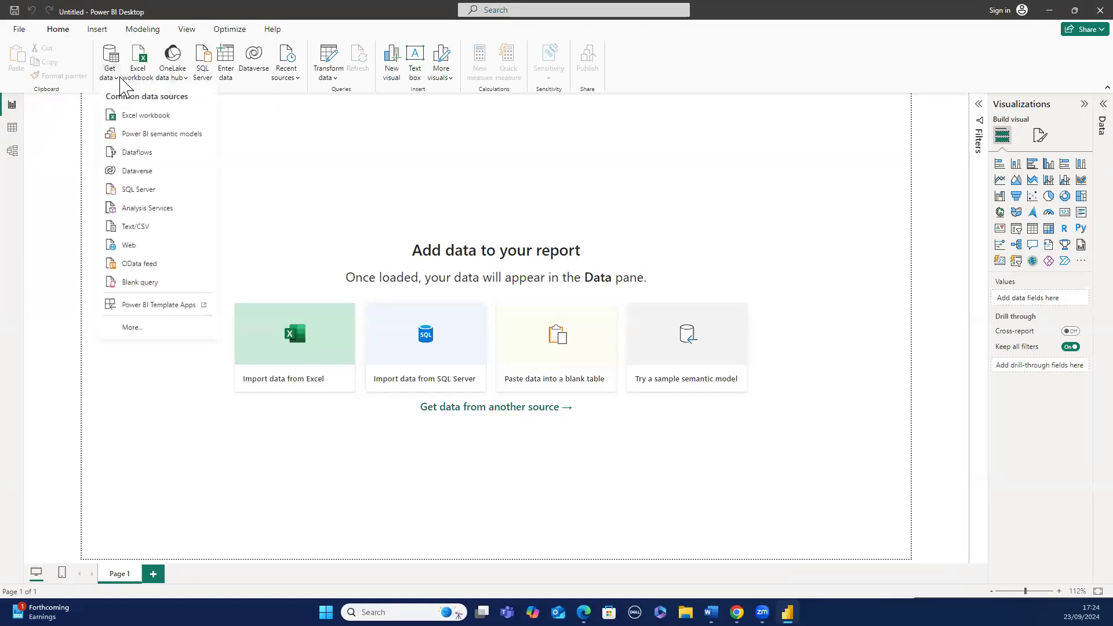
{"action": "left_click", "coordinate": [139, 115]}
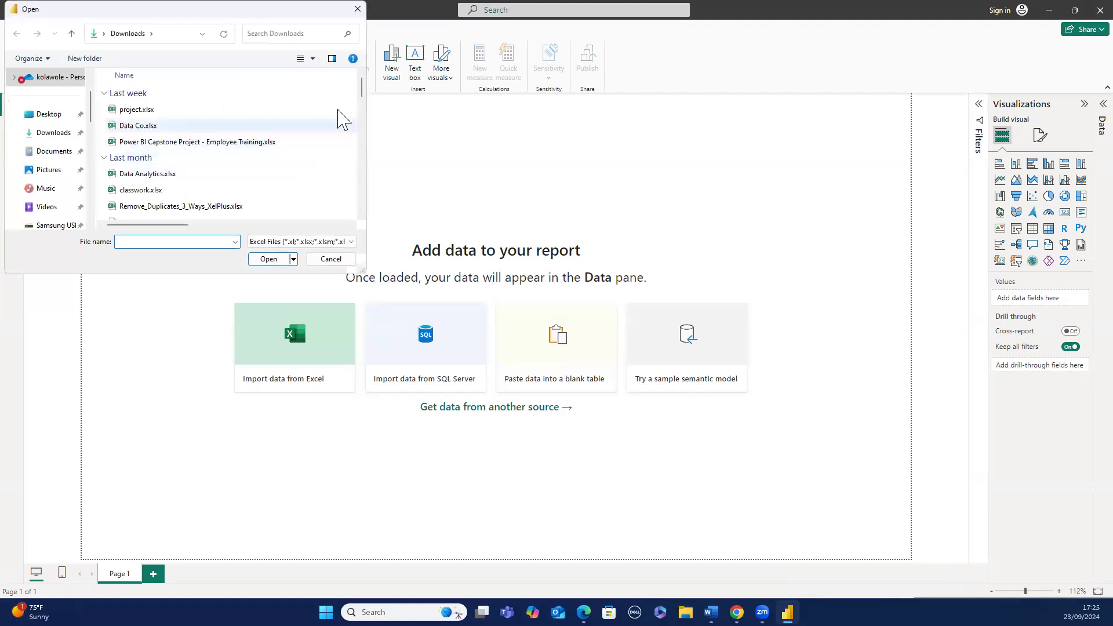
{"action": "mouse_move", "coordinate": [361, 94]}
{"action": "left_mouse_down"}
{"action": "mouse_move", "coordinate": [361, 111]}
{"action": "mouse_move", "coordinate": [360, 81]}
{"action": "left_mouse_up"}
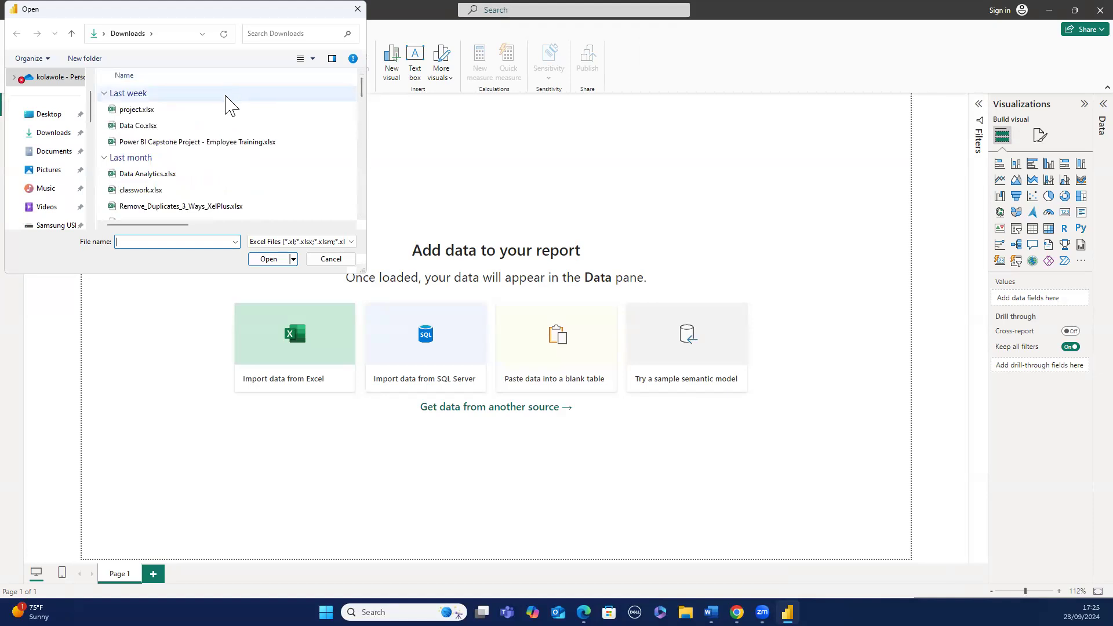
{"action": "left_click", "coordinate": [226, 110]}
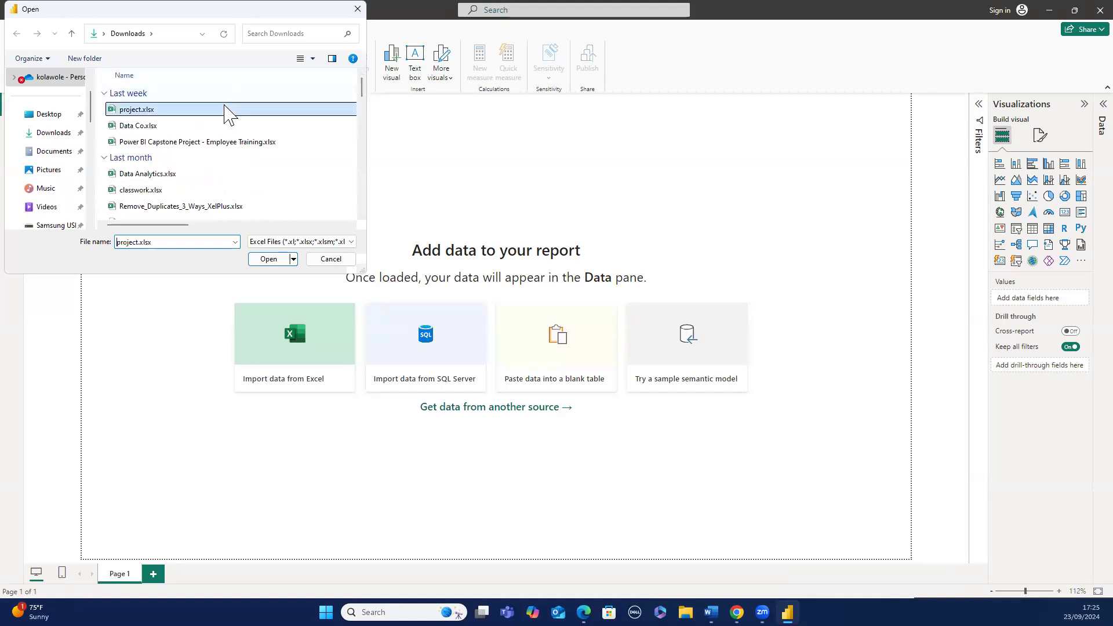
{"action": "left_click", "coordinate": [268, 259]}
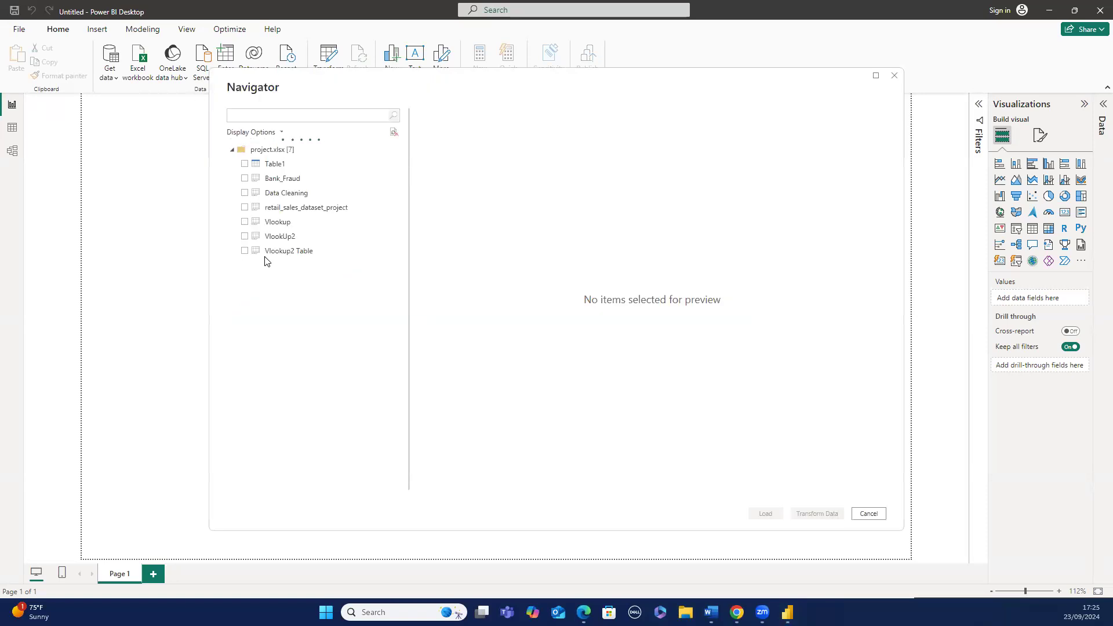
{"action": "left_click", "coordinate": [245, 194]}
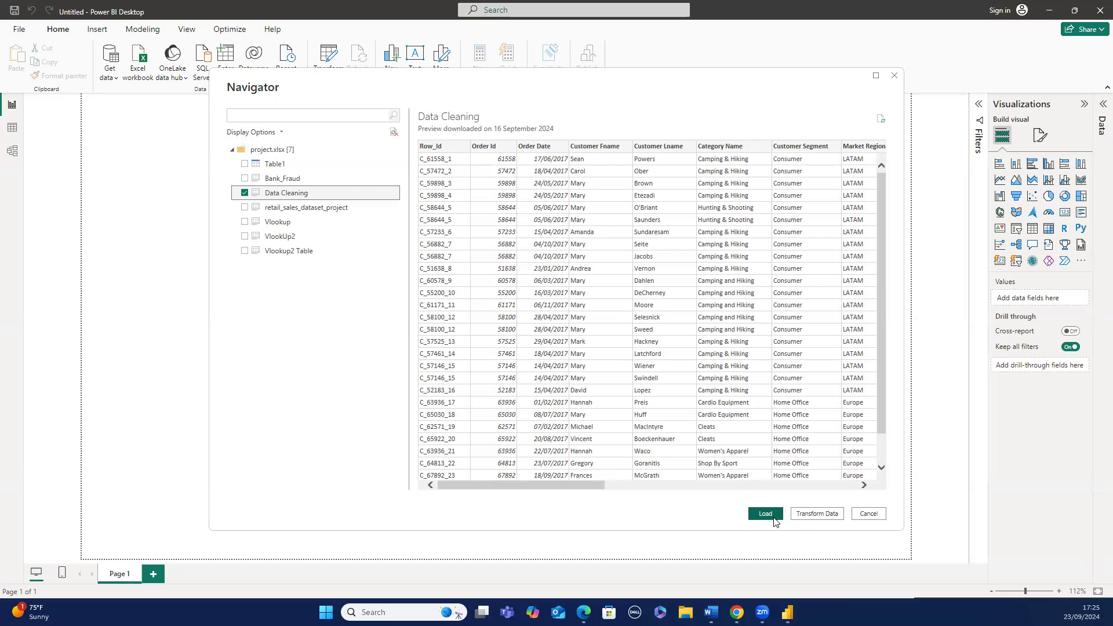
{"action": "left_click", "coordinate": [765, 513]}
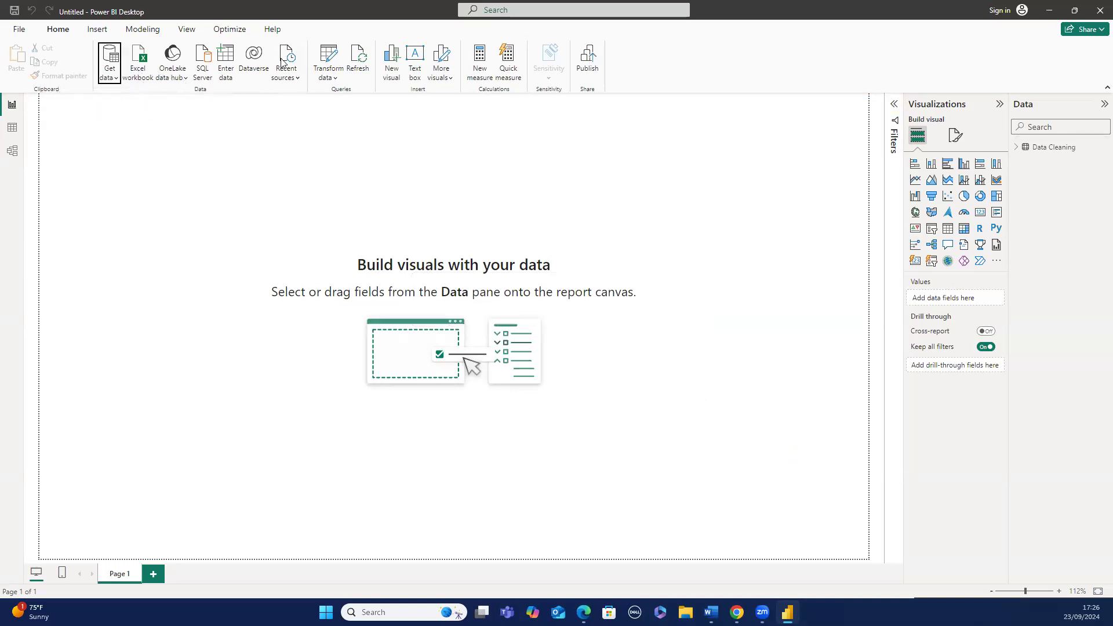
- Open the Power Query Editor to transform the data, maximize its window and dismiss the preview notice
{"action": "left_click", "coordinate": [334, 79]}
{"action": "left_click", "coordinate": [334, 79]}
{"action": "left_click", "coordinate": [335, 80]}
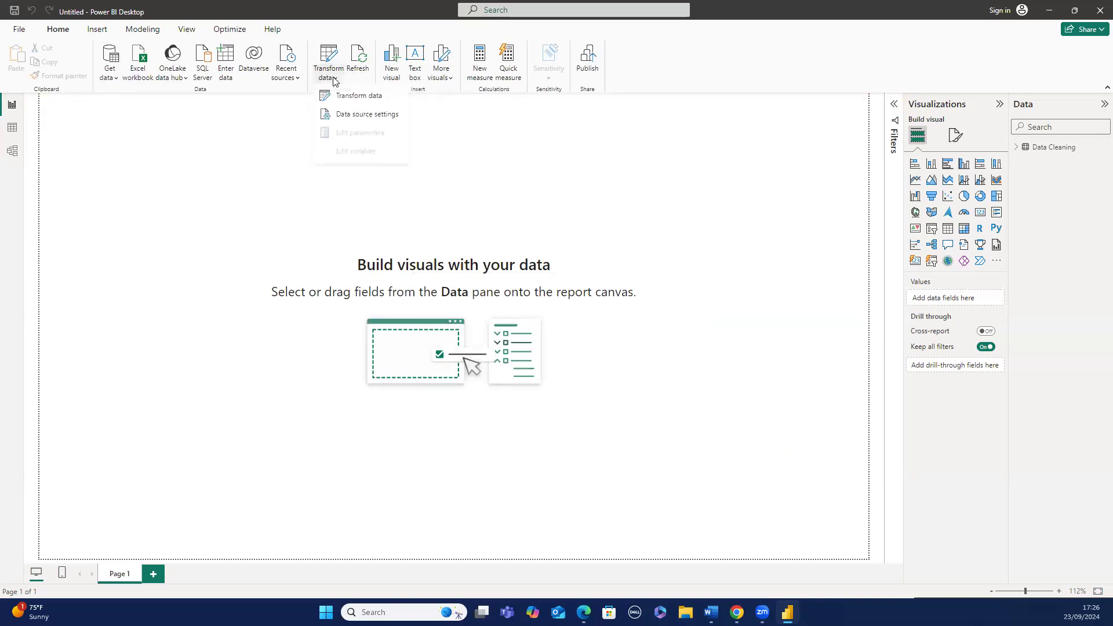
{"action": "left_click", "coordinate": [340, 95]}
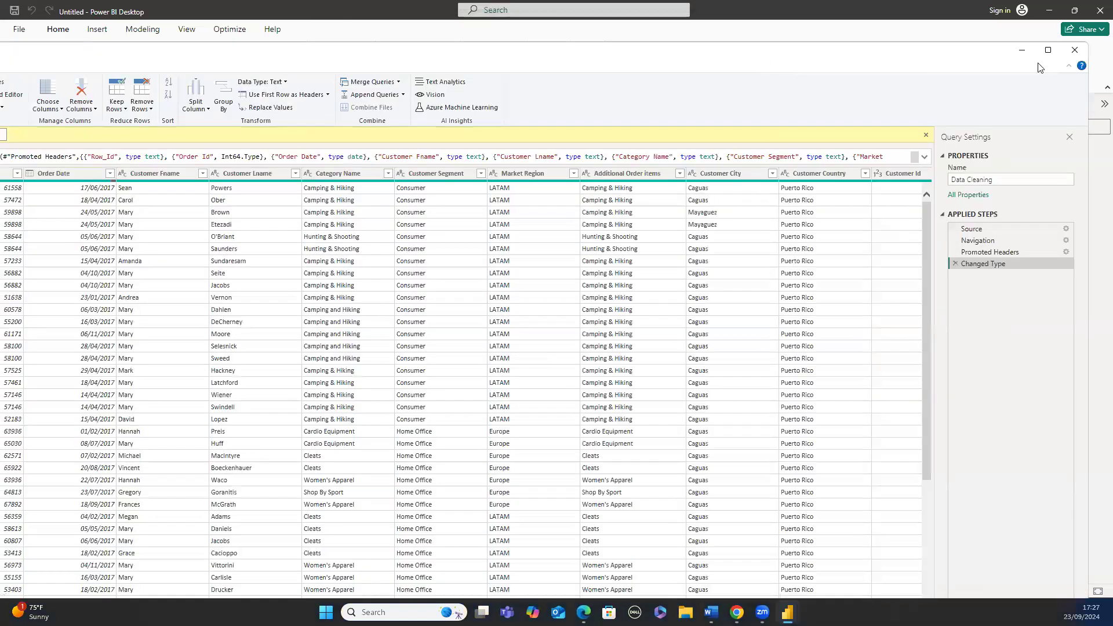
{"action": "mouse_move", "coordinate": [1047, 58]}
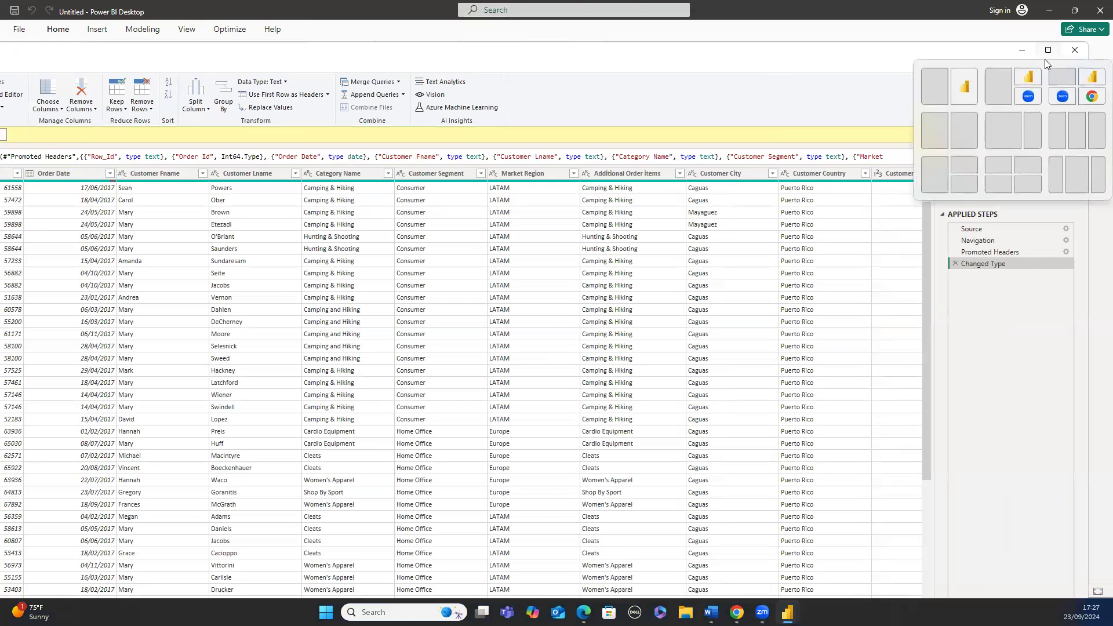
{"action": "left_click", "coordinate": [1045, 58]}
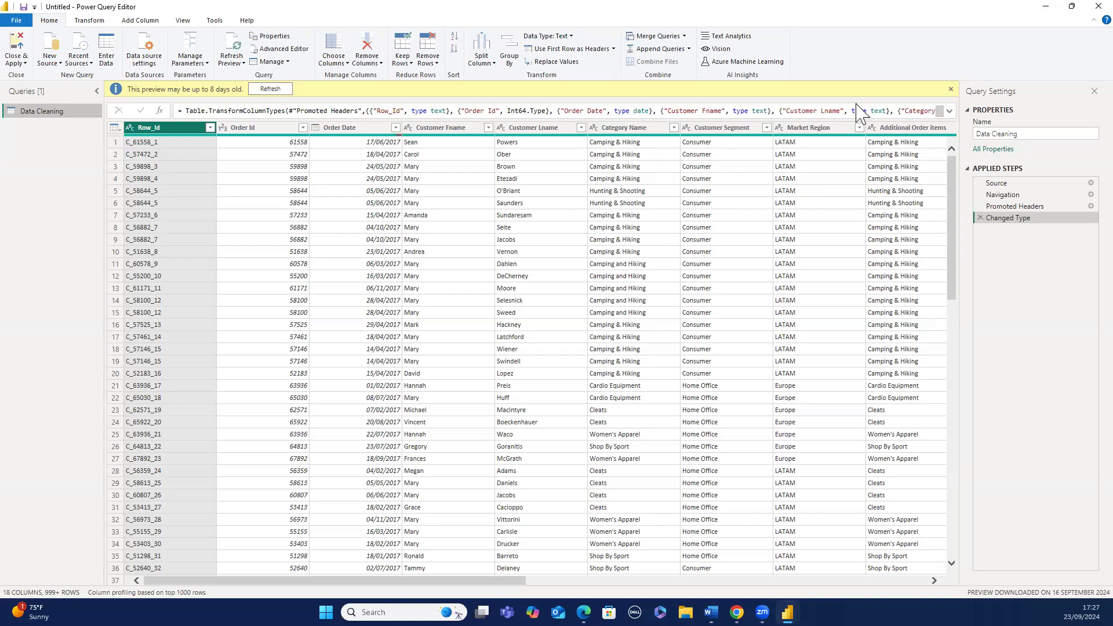
{"action": "left_click", "coordinate": [950, 91]}
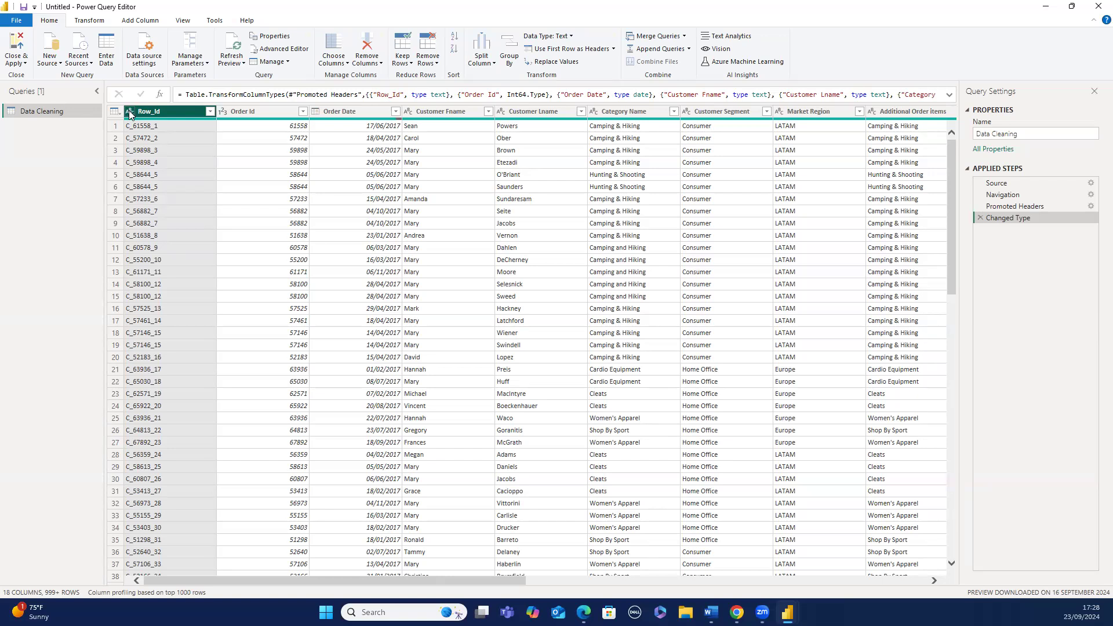
- Examine the Order Id data type options, scroll across the columns and inspect the Customer State filter values
{"action": "left_click", "coordinate": [222, 113]}
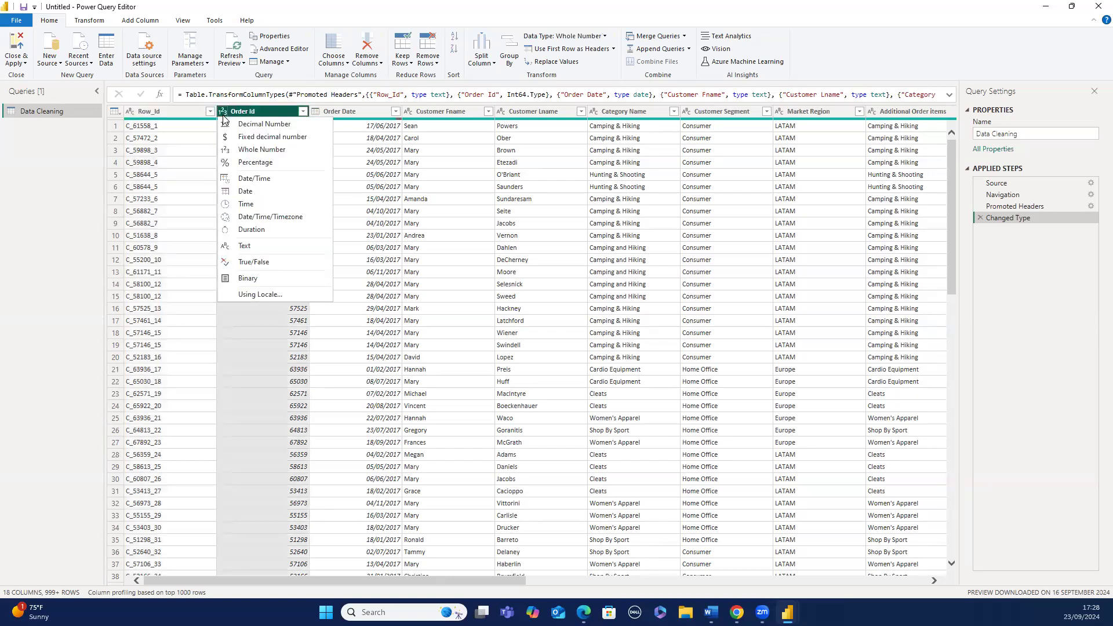
{"action": "left_click", "coordinate": [193, 139]}
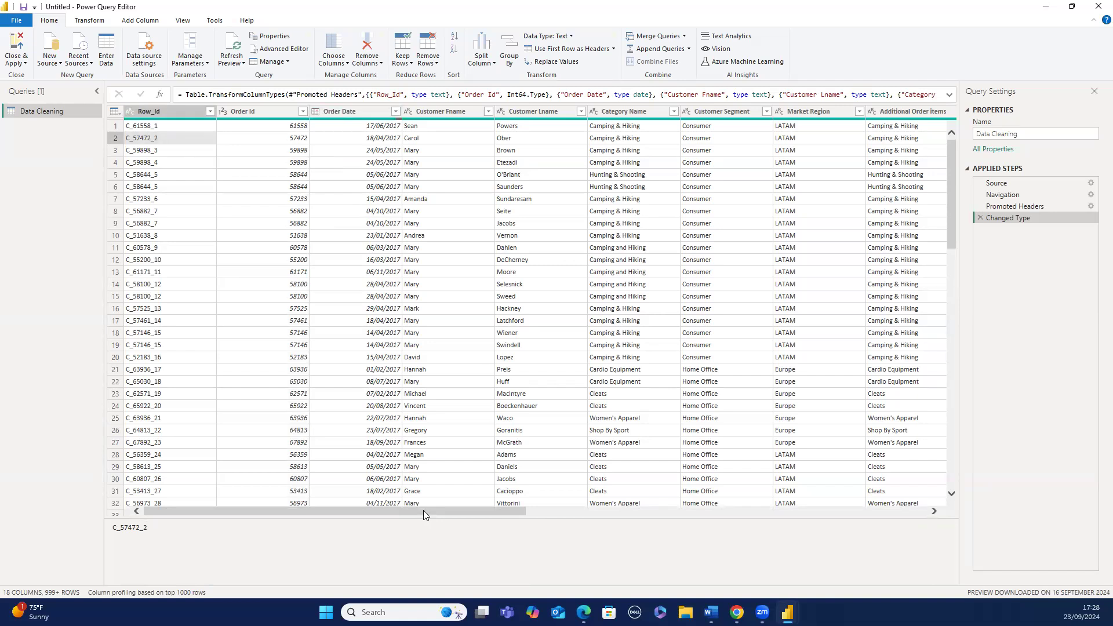
{"action": "left_click_drag", "start_coordinate": [425, 512], "coordinate": [686, 496]}
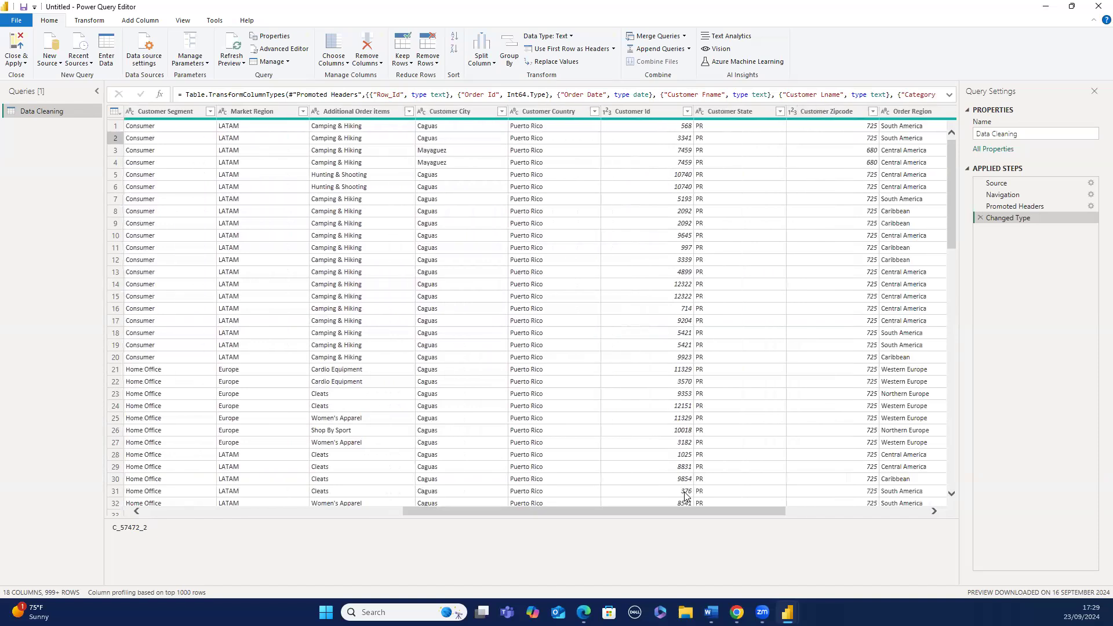
{"action": "left_click_drag", "start_coordinate": [687, 511], "coordinate": [836, 504]}
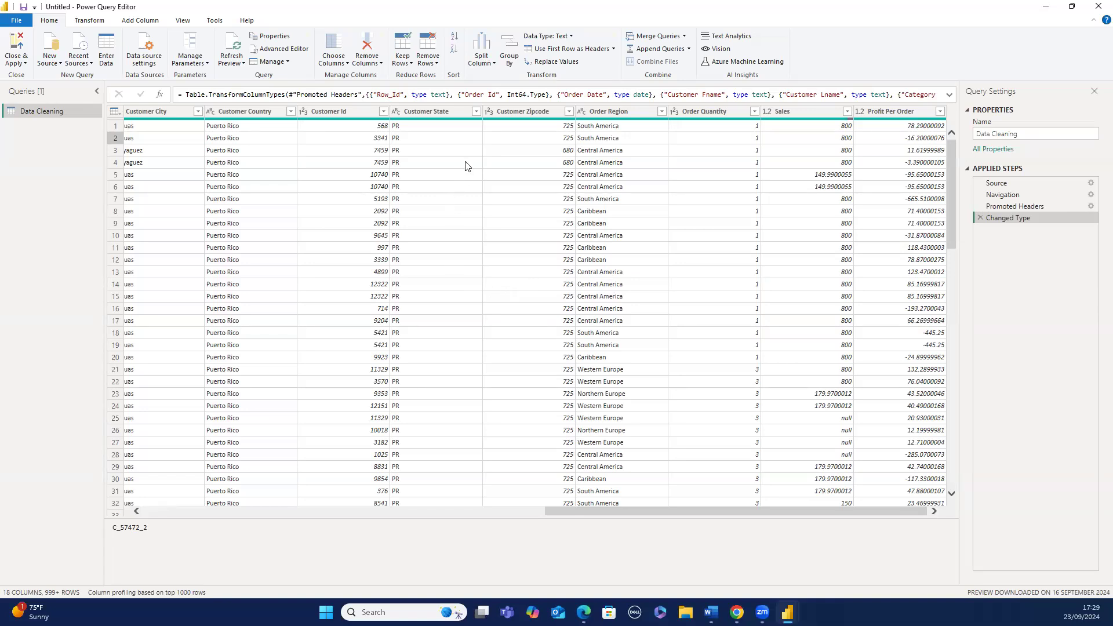
{"action": "left_click", "coordinate": [475, 114]}
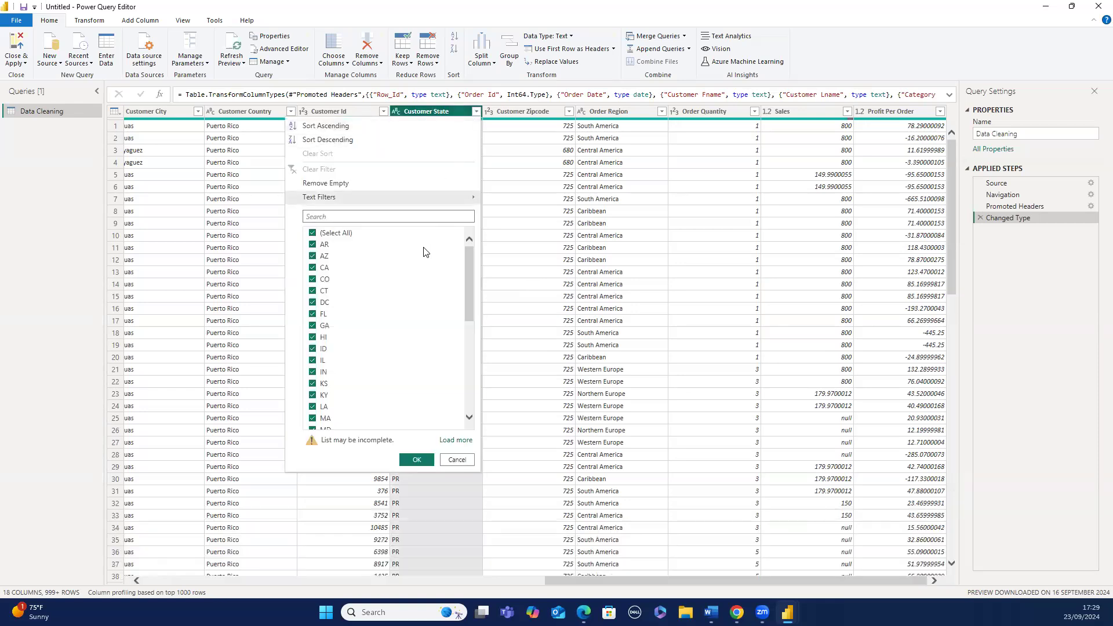
{"action": "left_click", "coordinate": [456, 461]}
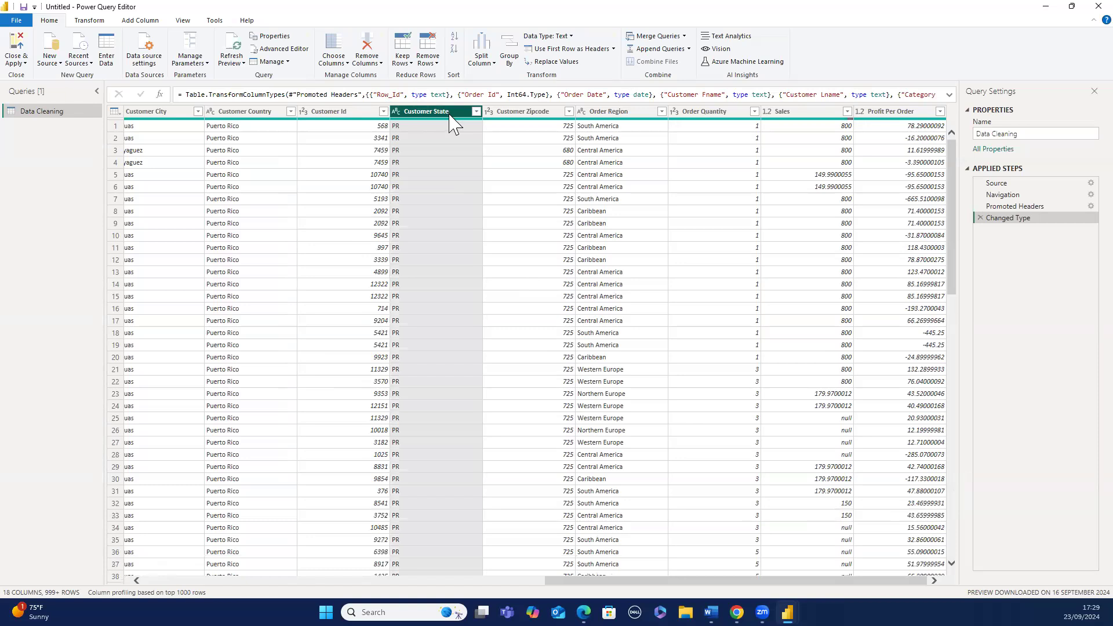
- Select the Customer State column and browse its column options and the editor's tabs
{"action": "left_click", "coordinate": [488, 135]}
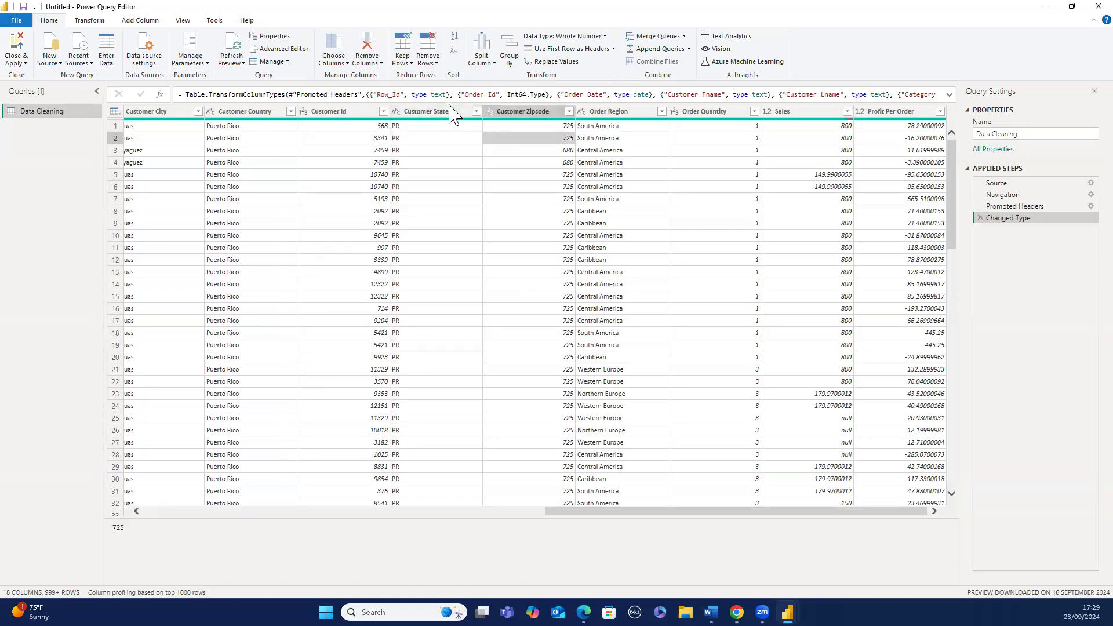
{"action": "left_click", "coordinate": [451, 116]}
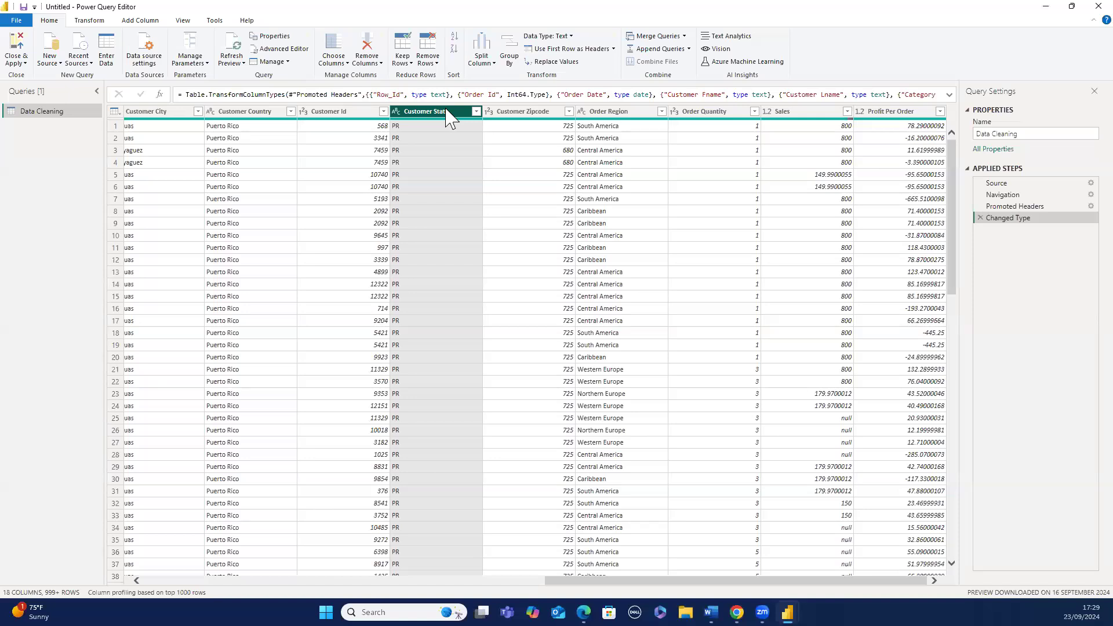
{"action": "right_click", "coordinate": [450, 118]}
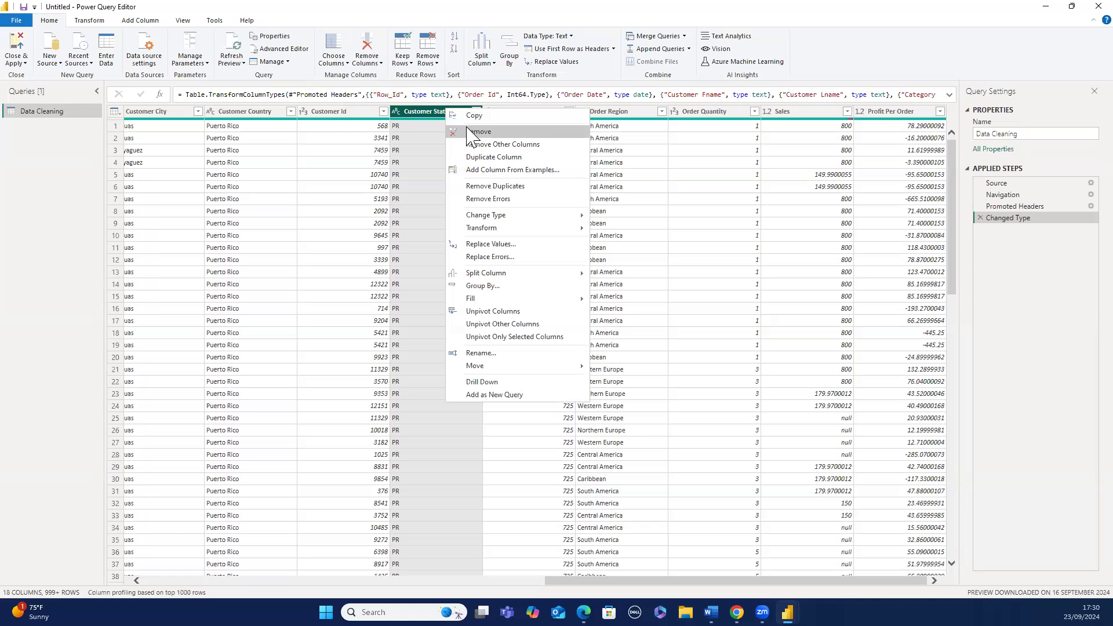
{"action": "right_click", "coordinate": [429, 112]}
{"action": "right_click", "coordinate": [429, 112]}
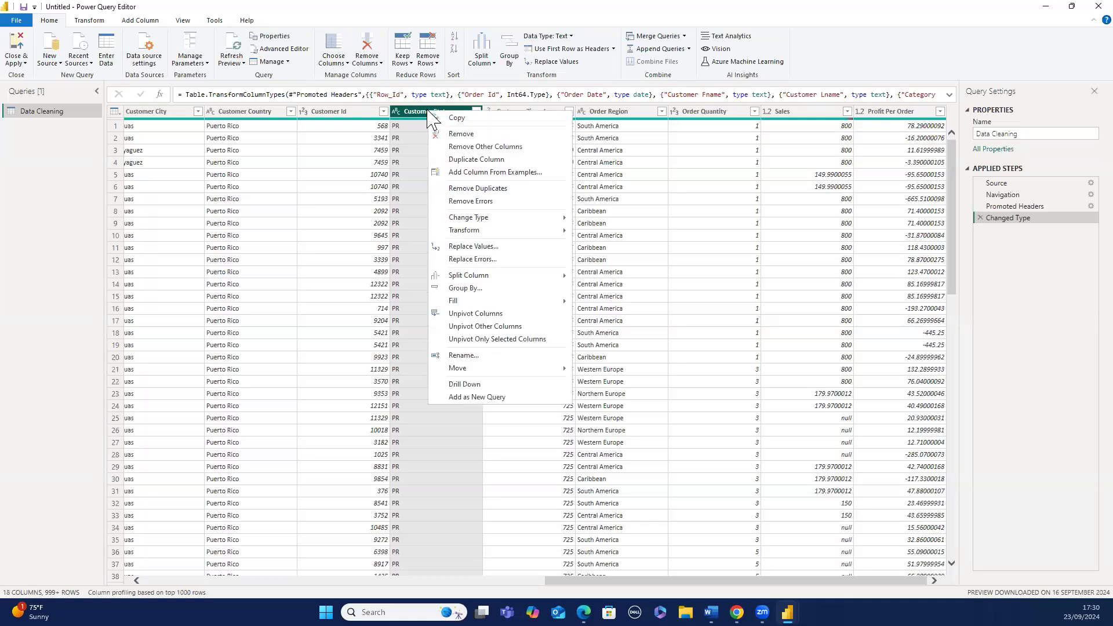
{"action": "left_click", "coordinate": [424, 112]}
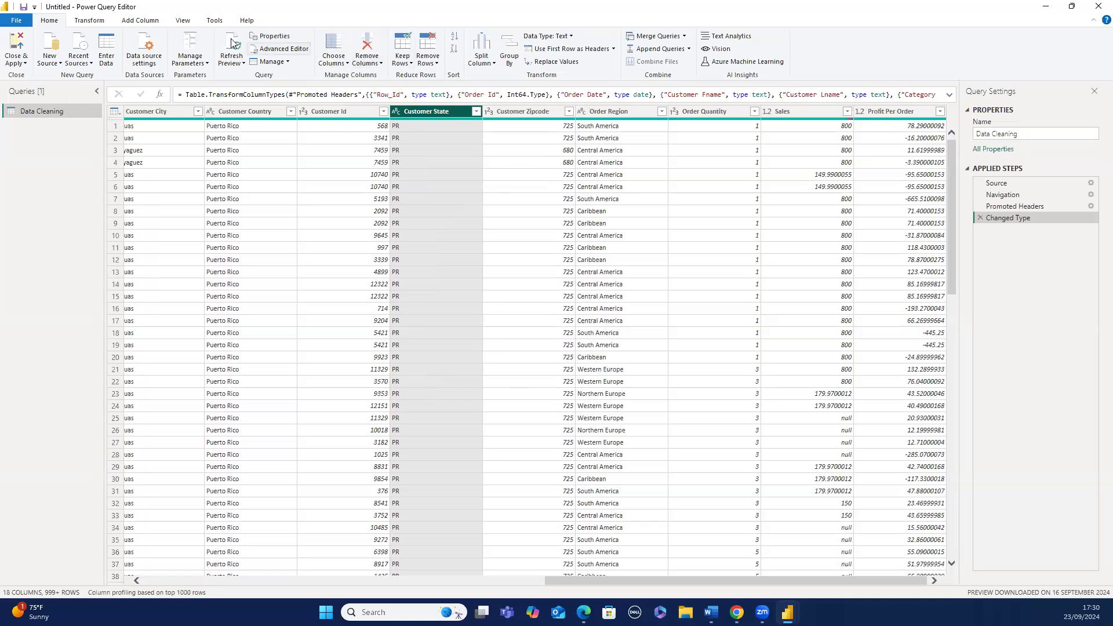
{"action": "left_click", "coordinate": [102, 24]}
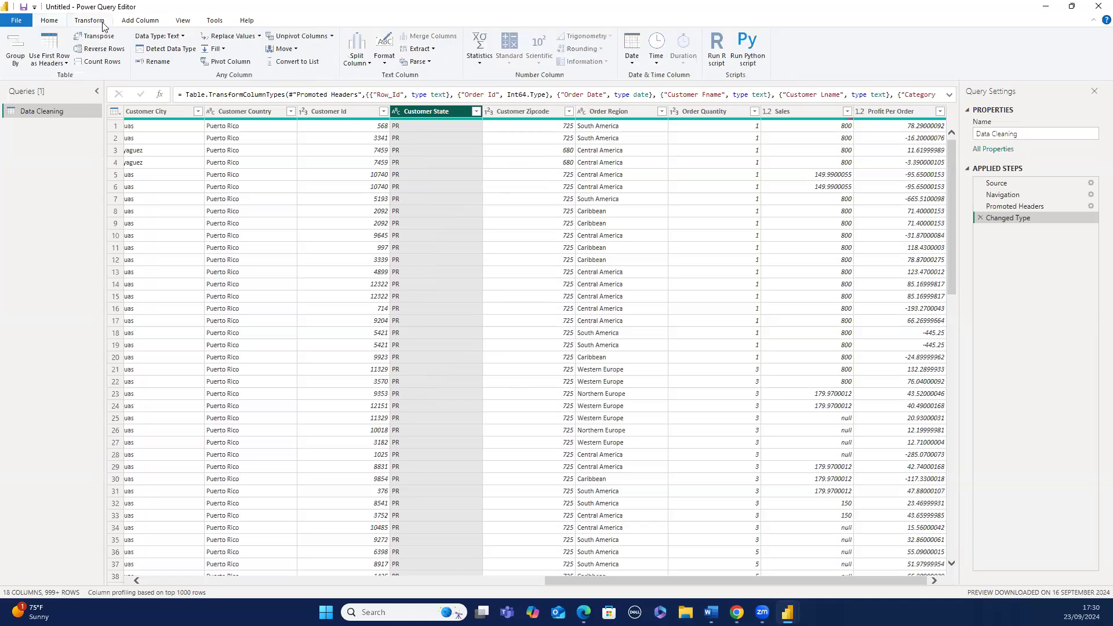
{"action": "left_click", "coordinate": [50, 21]}
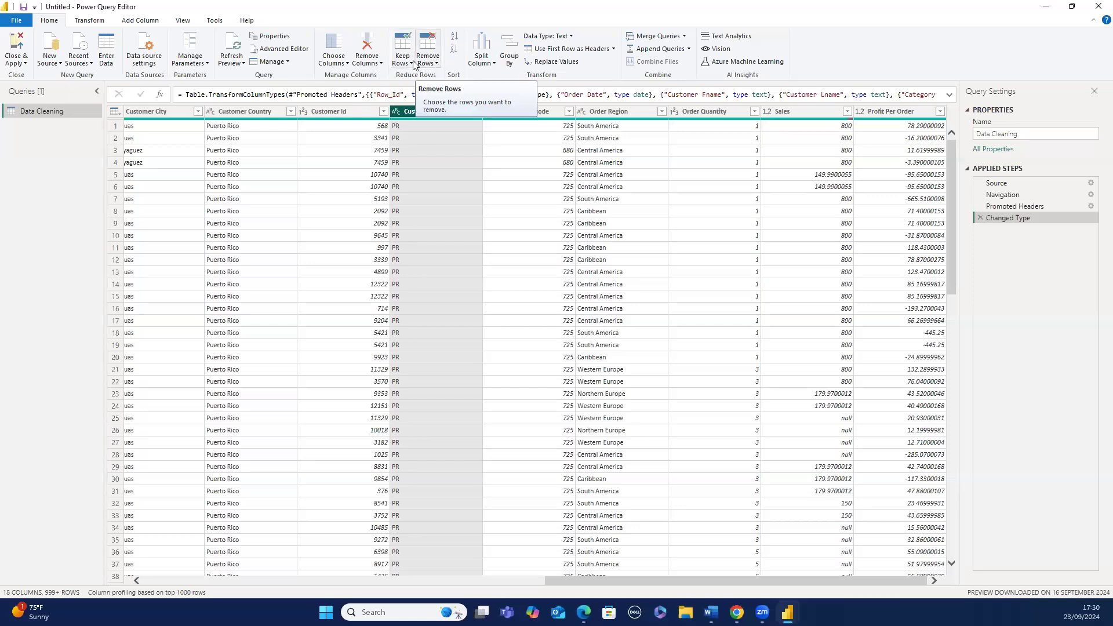
- Remove the Customer Id, Customer State and Order Quantity columns from the query
{"action": "left_click", "coordinate": [379, 66]}
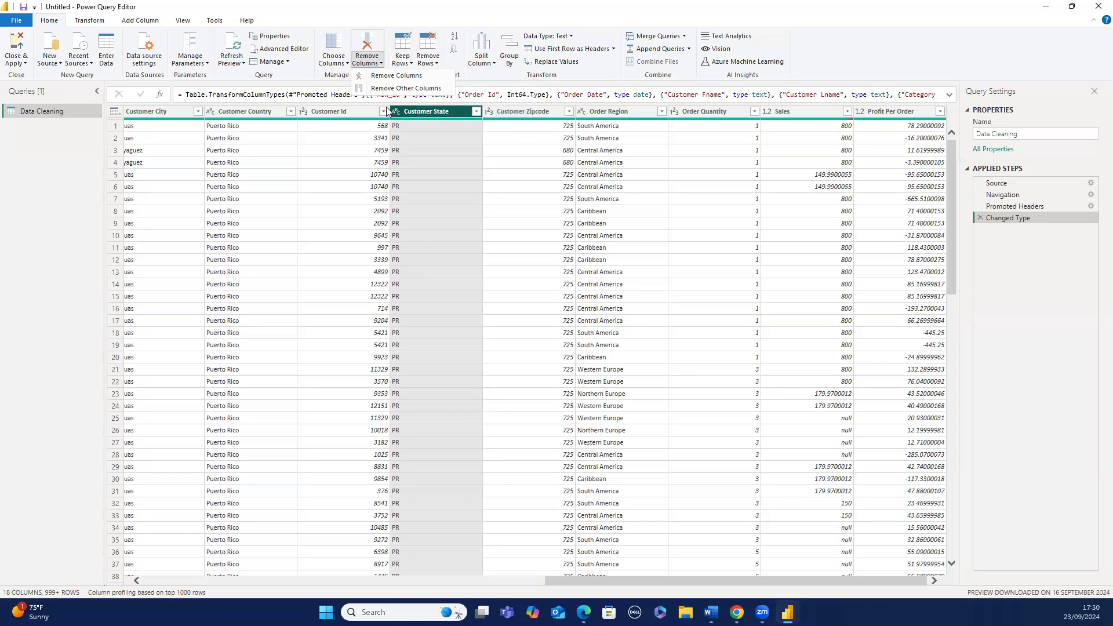
{"action": "left_click", "coordinate": [365, 106]}
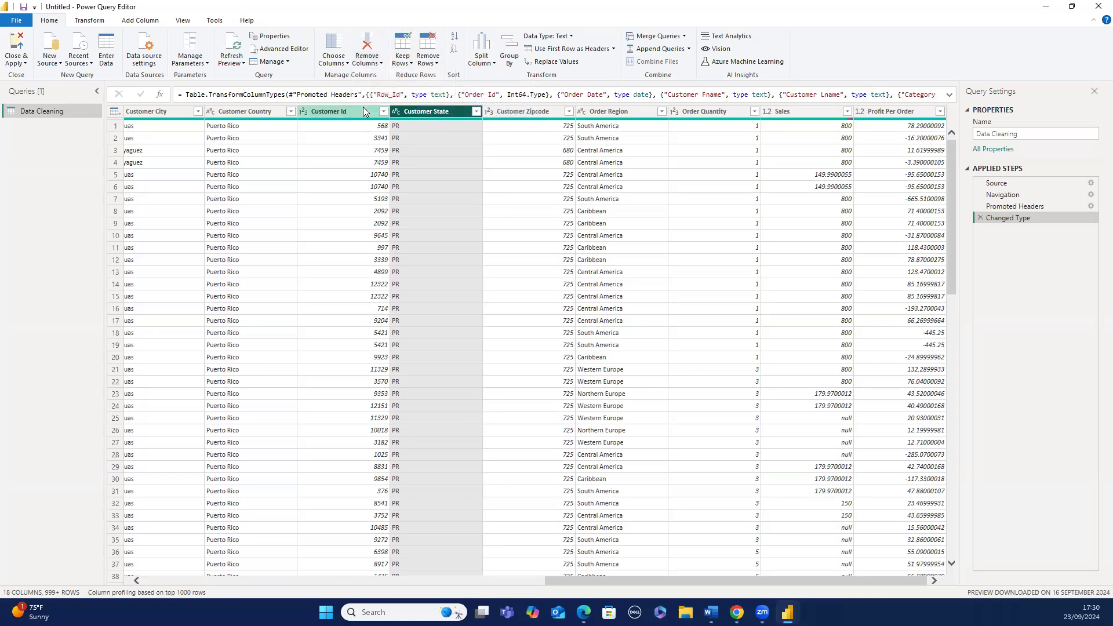
{"action": "left_click", "coordinate": [363, 108], "text": "ctrl"}
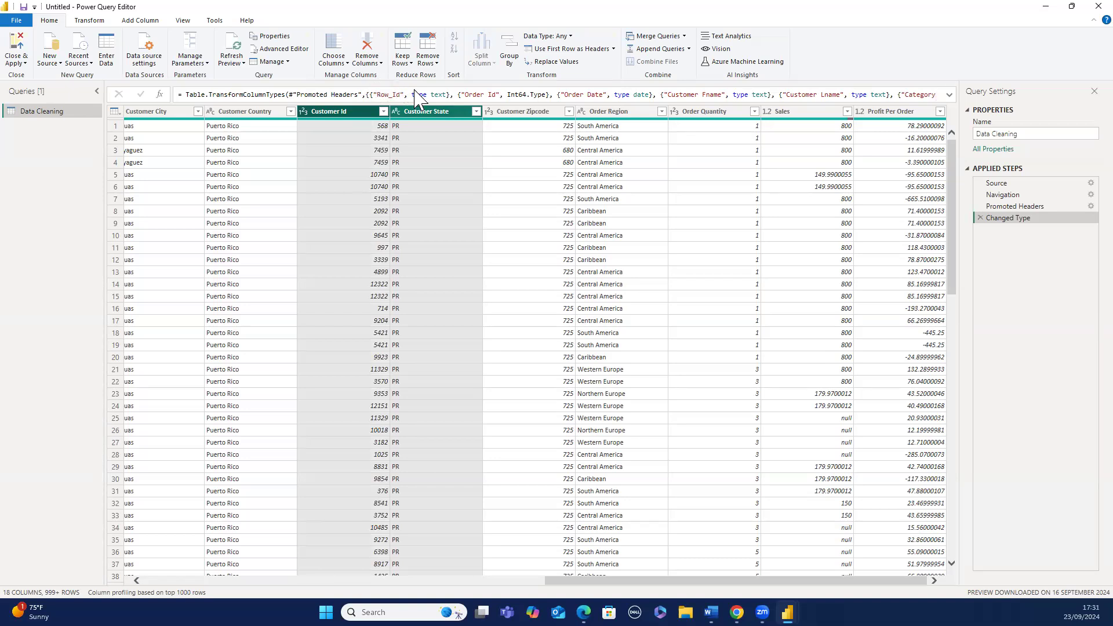
{"action": "left_click", "coordinate": [695, 114], "text": "ctrl"}
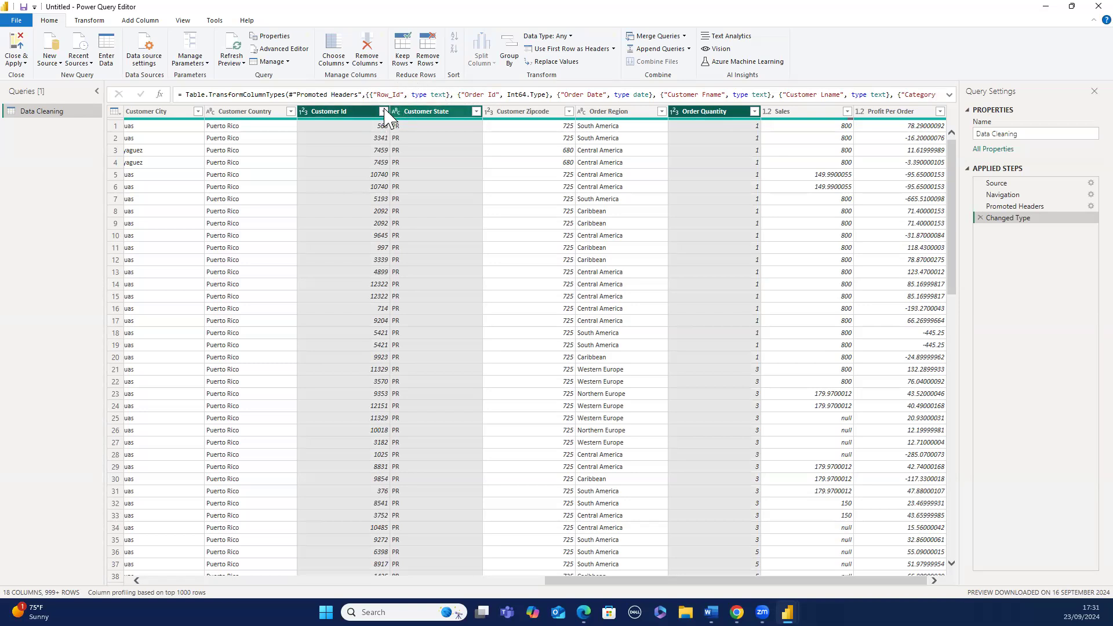
{"action": "left_click", "coordinate": [380, 67]}
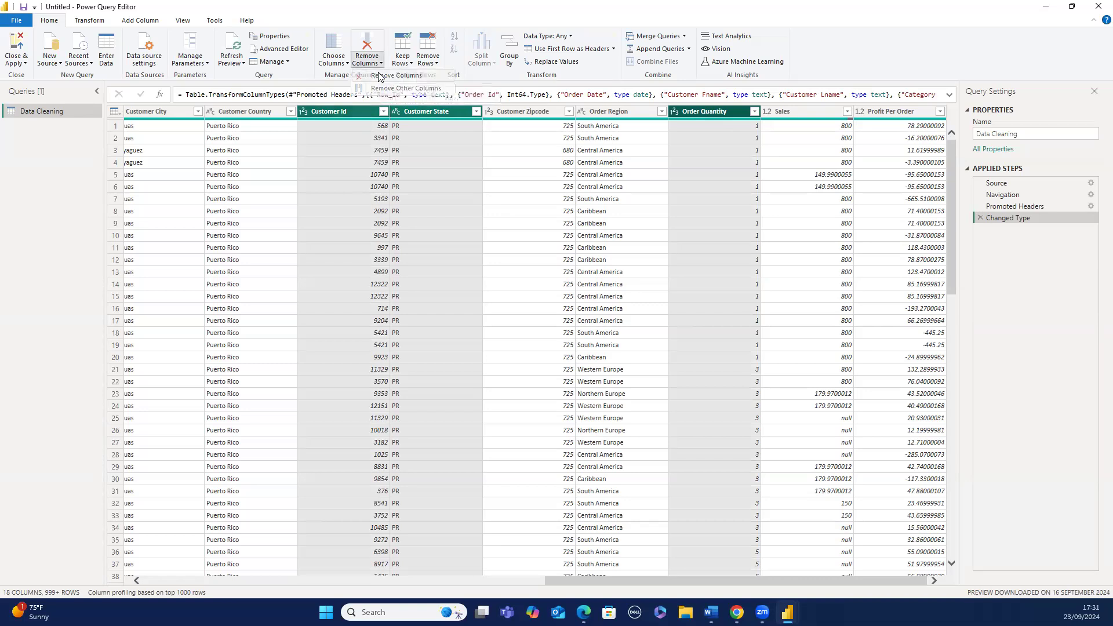
{"action": "left_click", "coordinate": [380, 76]}
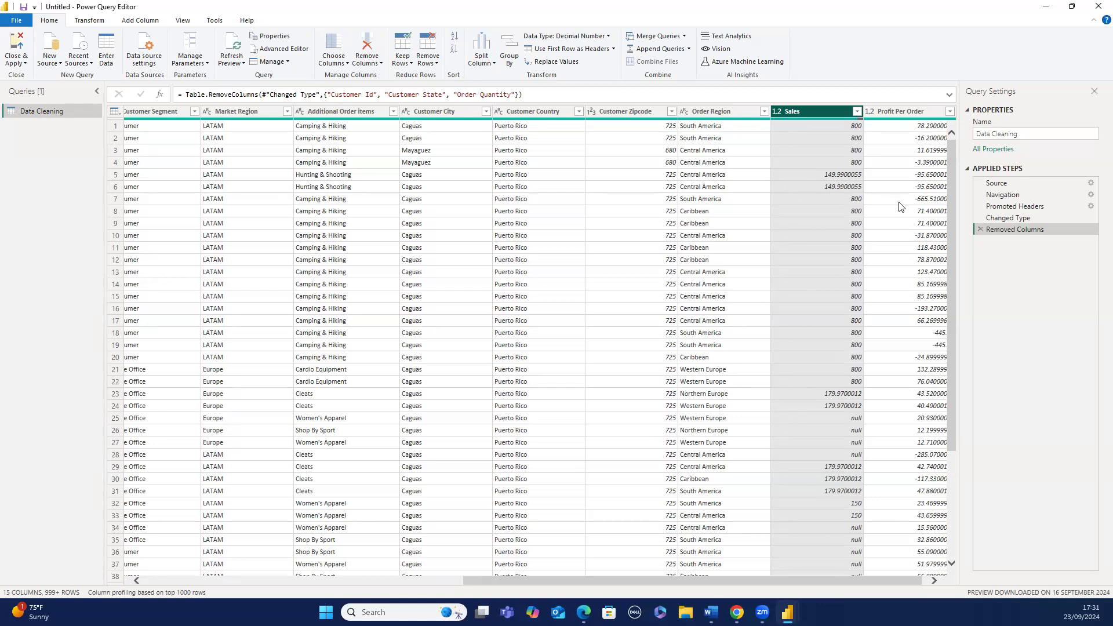
- Delete the Removed Columns applied step to restore the removed columns
{"action": "left_click", "coordinate": [980, 230]}
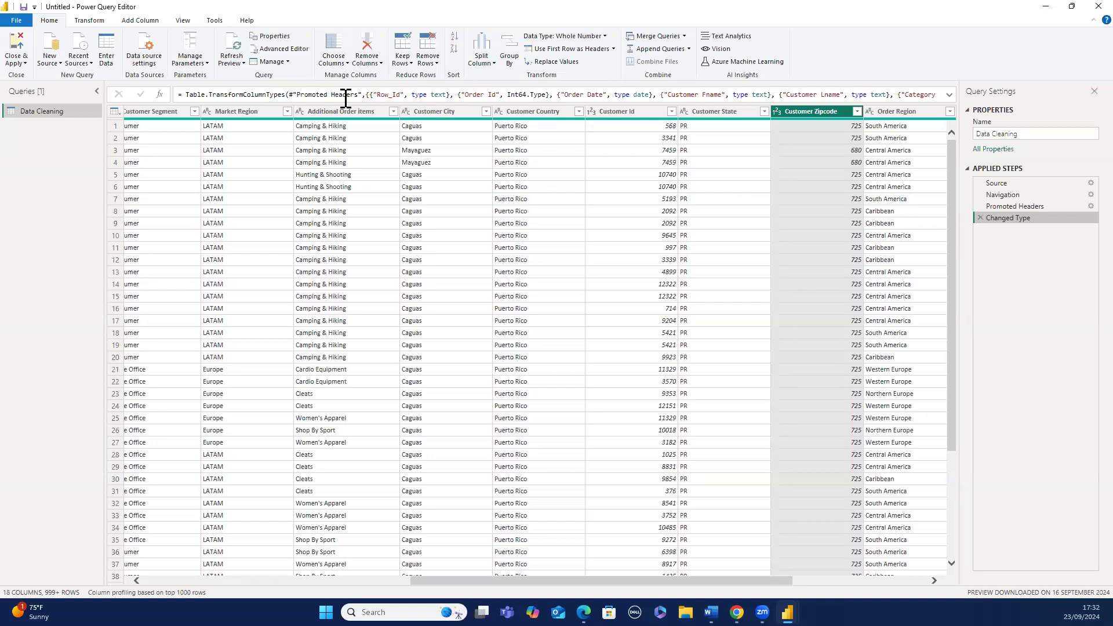
- Keep only the Market Region, Additional Order Items and Customer City columns, then delete that Removed Other Columns step
{"action": "left_click", "coordinate": [252, 111]}
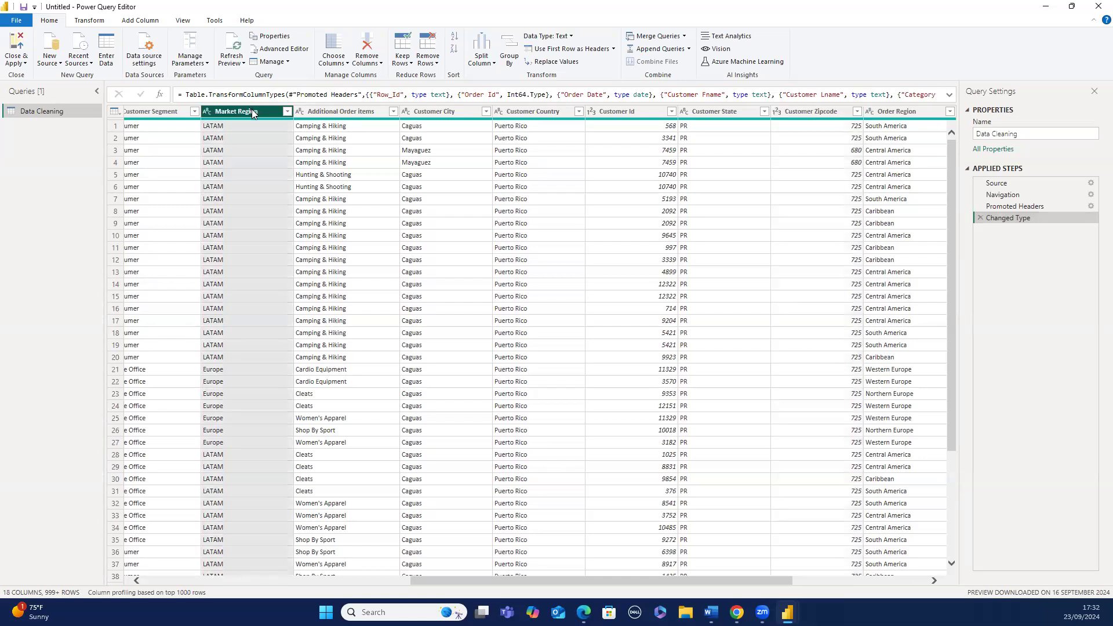
{"action": "left_click", "coordinate": [313, 113], "text": "ctrl"}
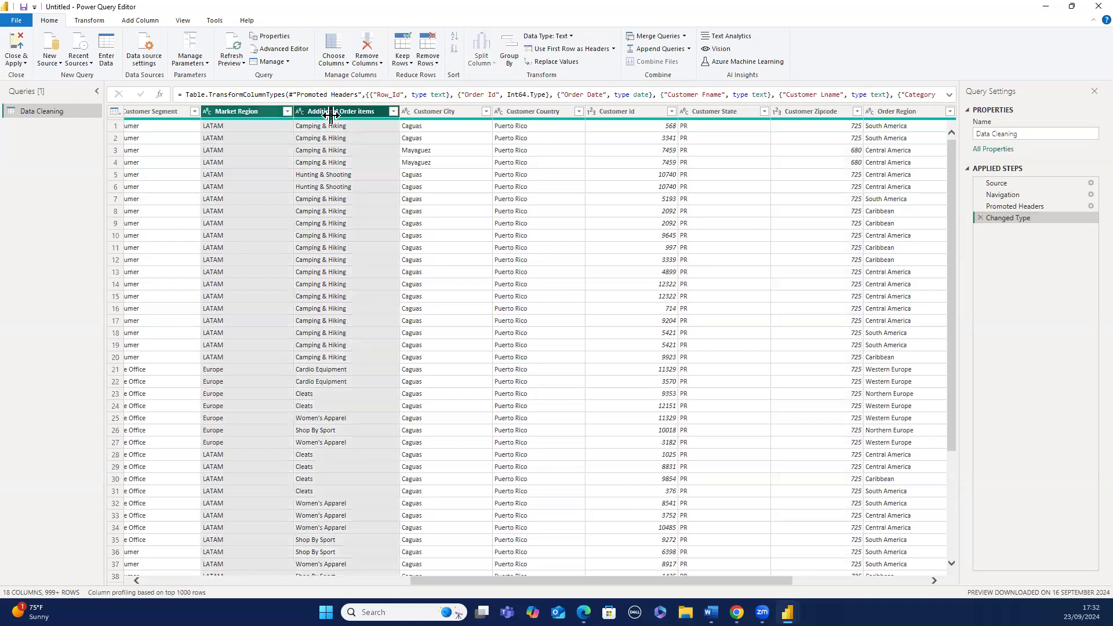
{"action": "left_click", "coordinate": [419, 115], "text": "ctrl"}
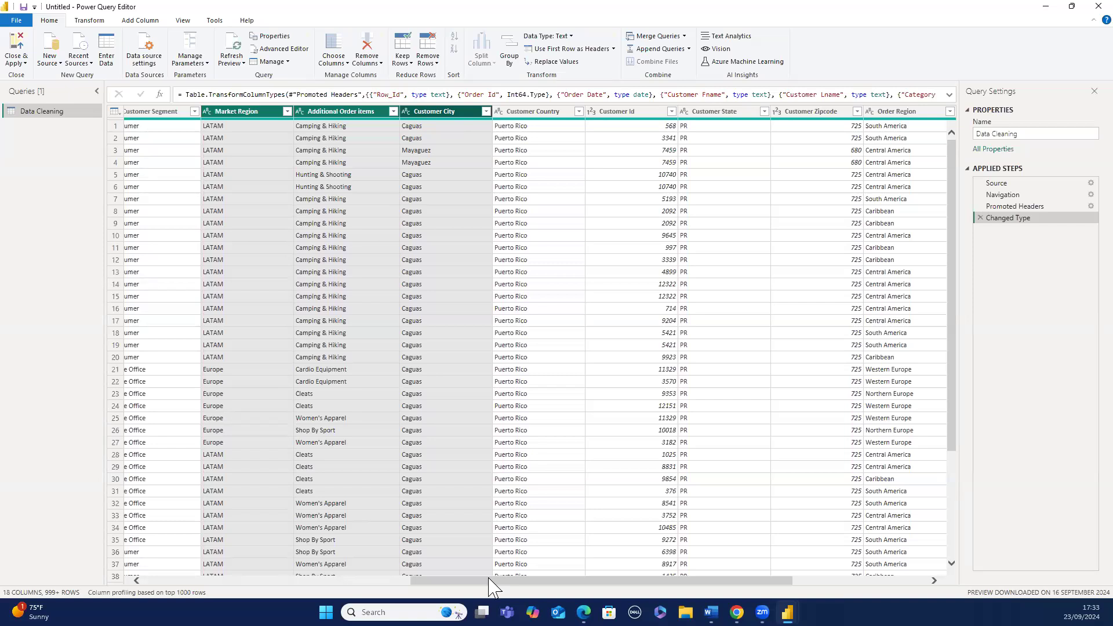
{"action": "mouse_move", "coordinate": [486, 579]}
{"action": "left_mouse_down"}
{"action": "mouse_move", "coordinate": [245, 568]}
{"action": "mouse_move", "coordinate": [290, 583]}
{"action": "mouse_move", "coordinate": [490, 588]}
{"action": "left_mouse_up"}
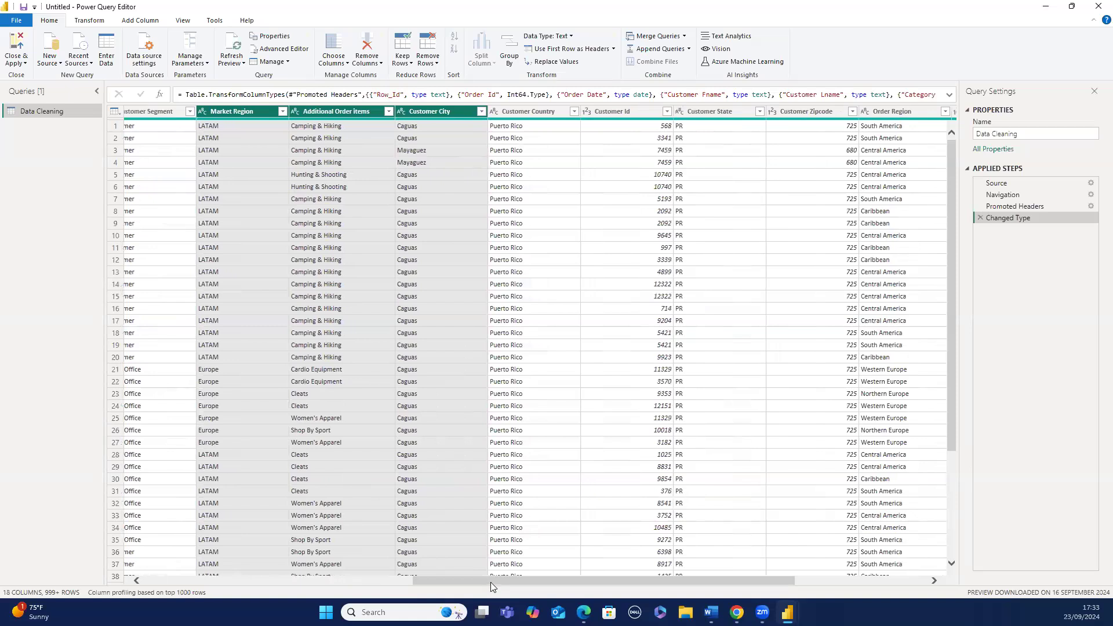
{"action": "left_click", "coordinate": [382, 61]}
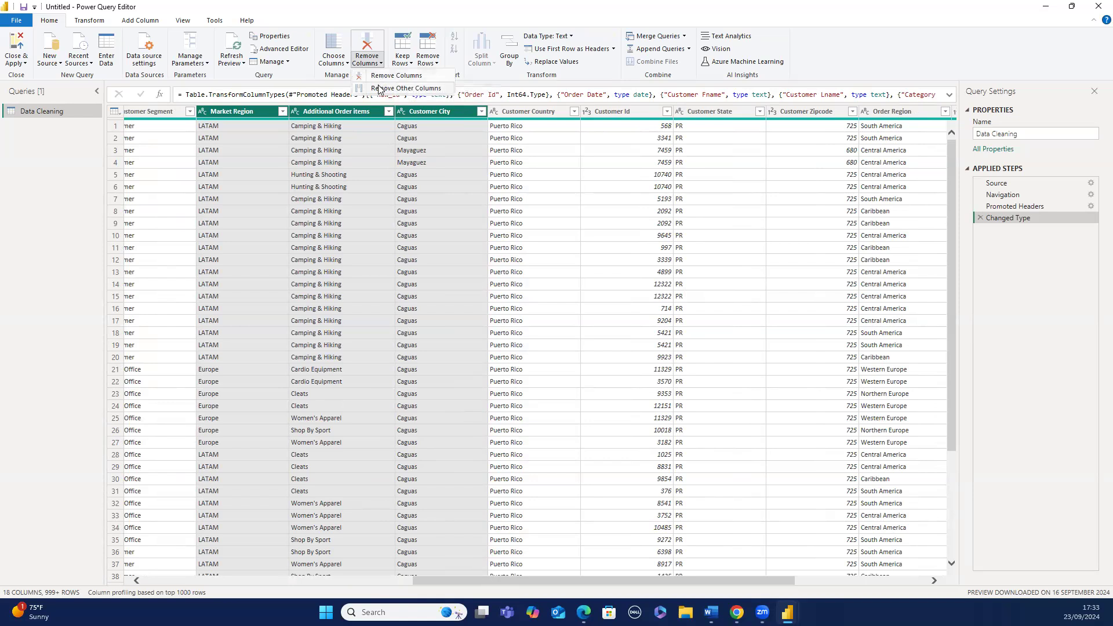
{"action": "left_click", "coordinate": [379, 88]}
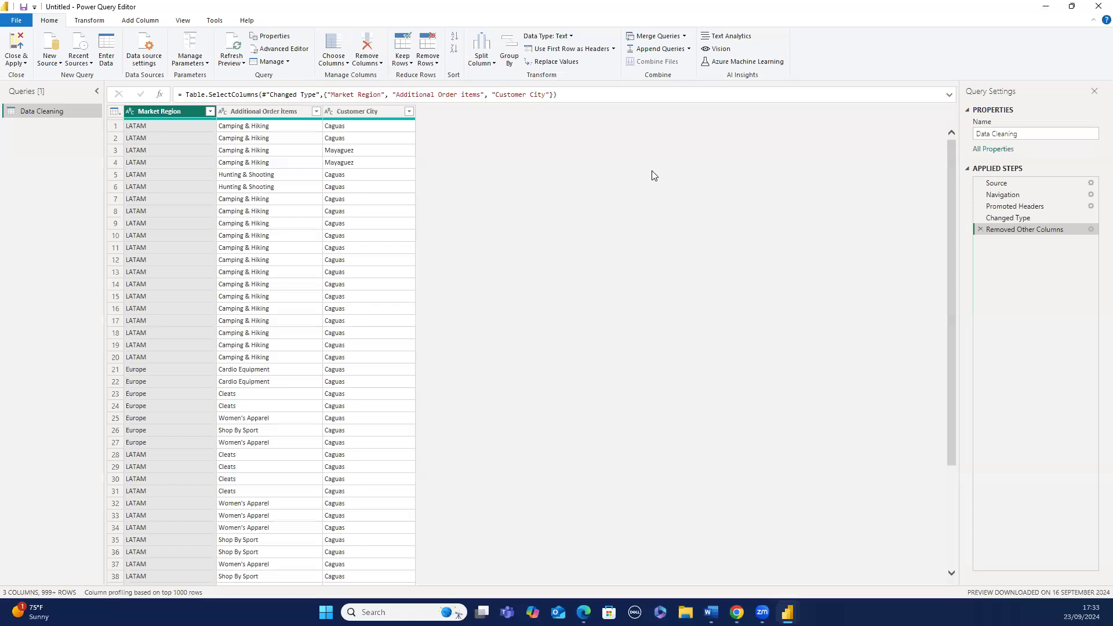
{"action": "left_click", "coordinate": [979, 229]}
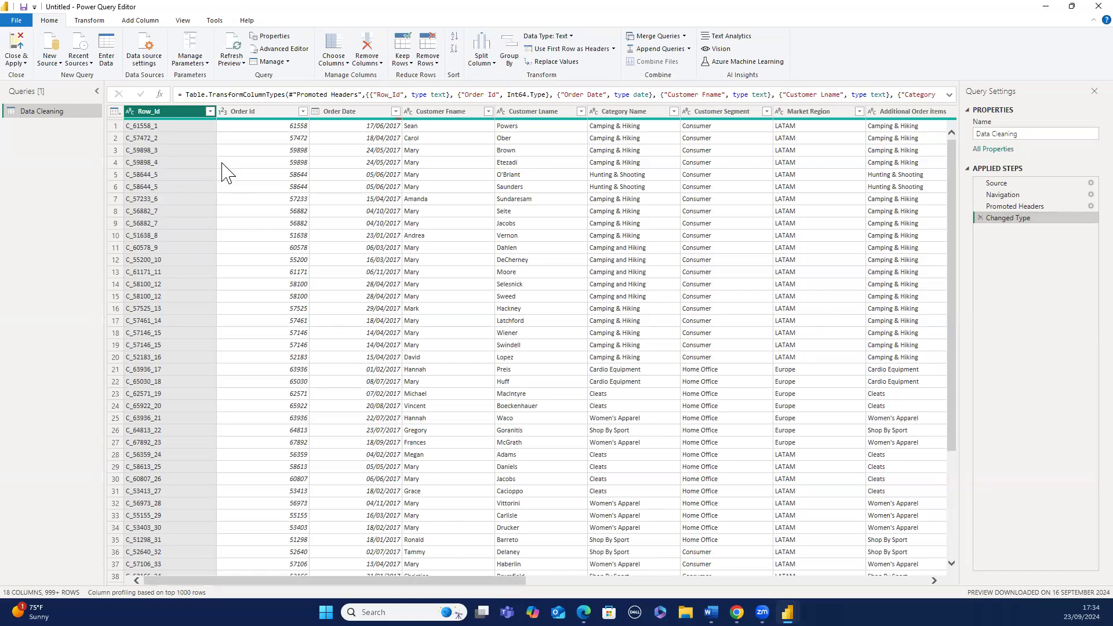
- Browse the column-adding and transform commands available in the editor
{"action": "right_click", "coordinate": [149, 23]}
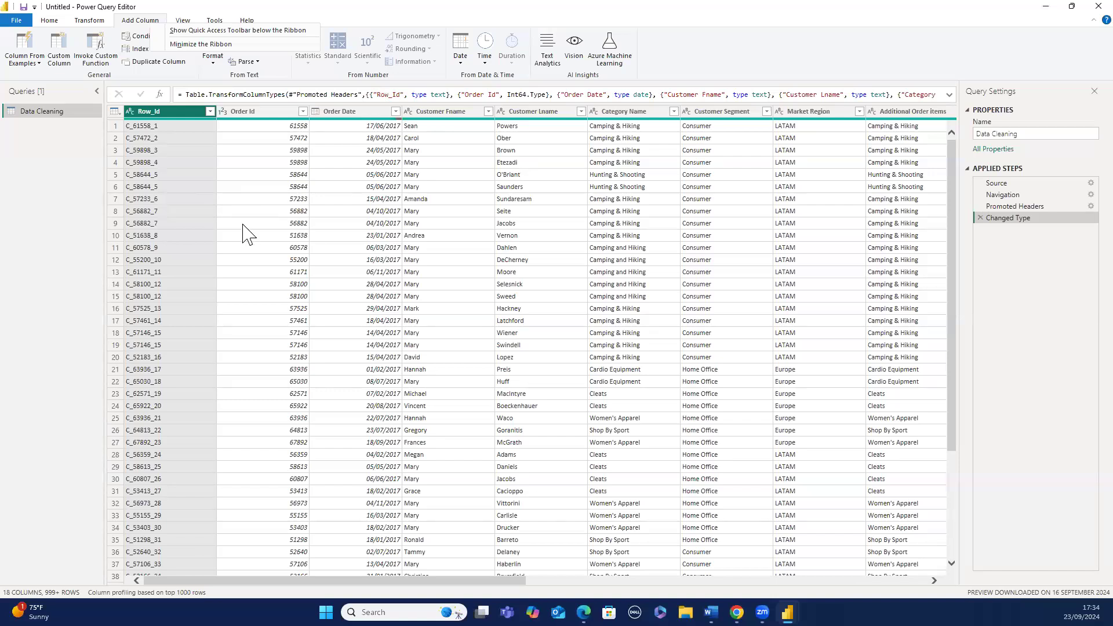
{"action": "left_click", "coordinate": [175, 70]}
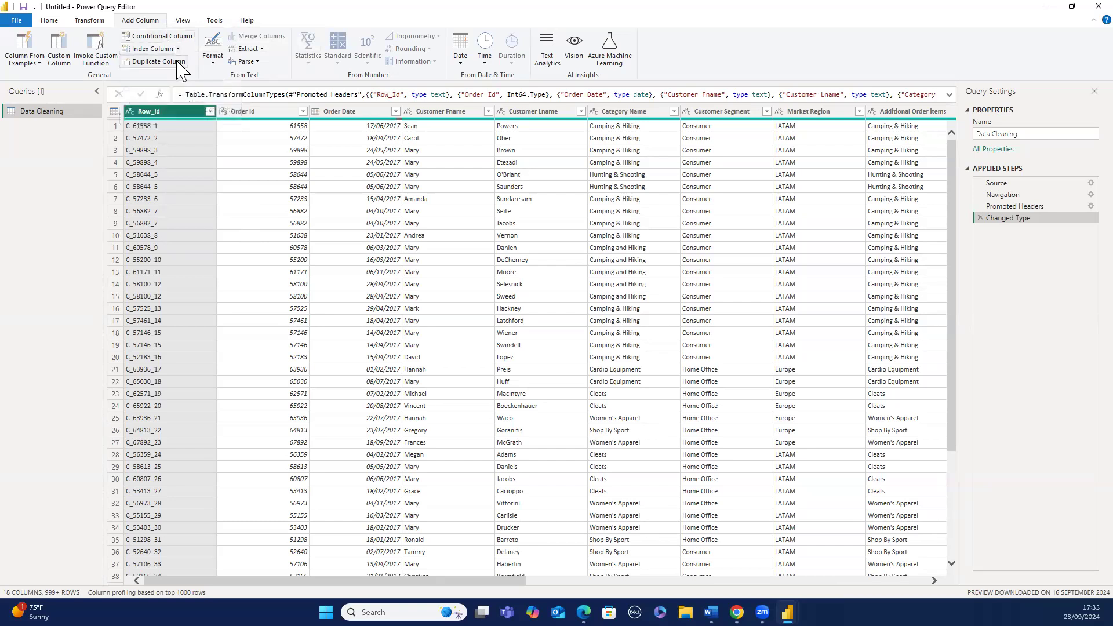
{"action": "left_click", "coordinate": [90, 23]}
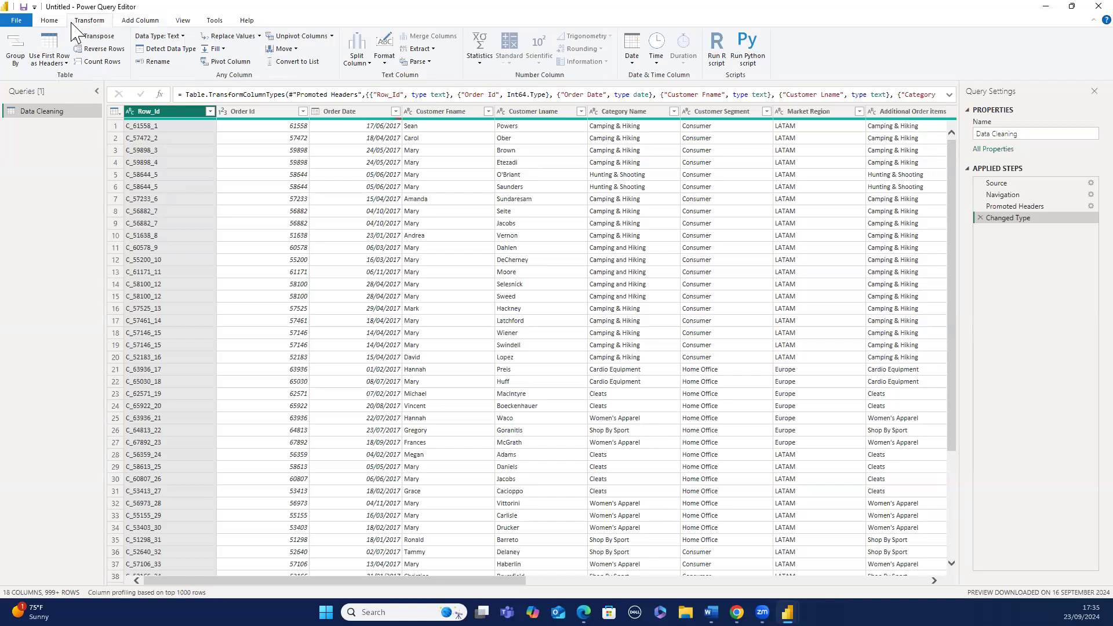
{"action": "left_click", "coordinate": [53, 23]}
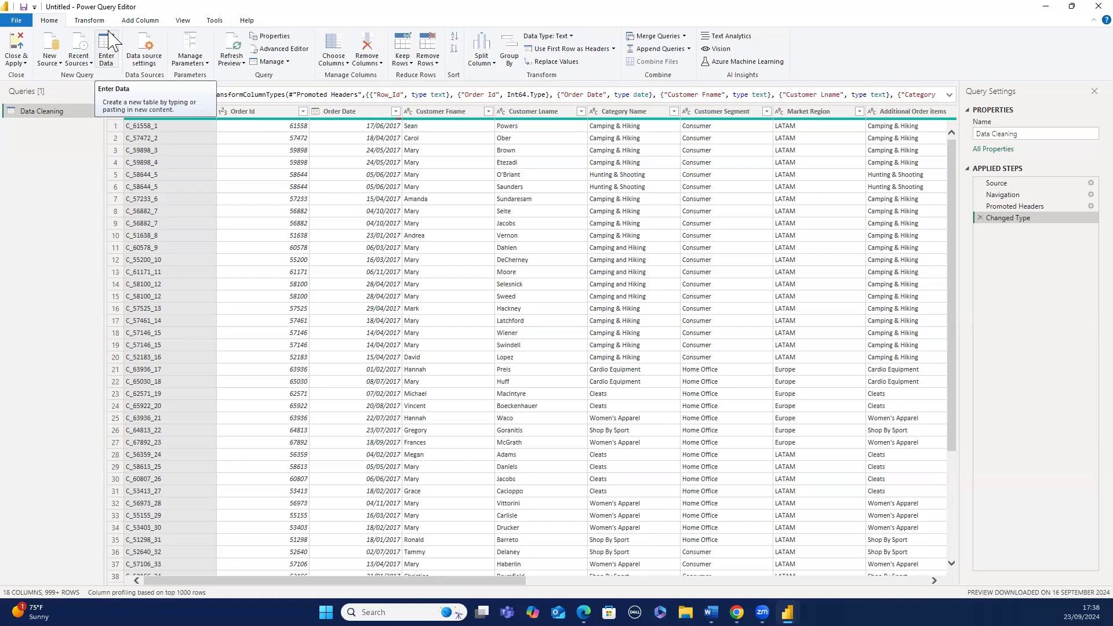
- Inspect the Split Column option, the Category Name column and the options for a cell in the data grid
{"action": "left_click", "coordinate": [480, 61]}
{"action": "left_click", "coordinate": [480, 65]}
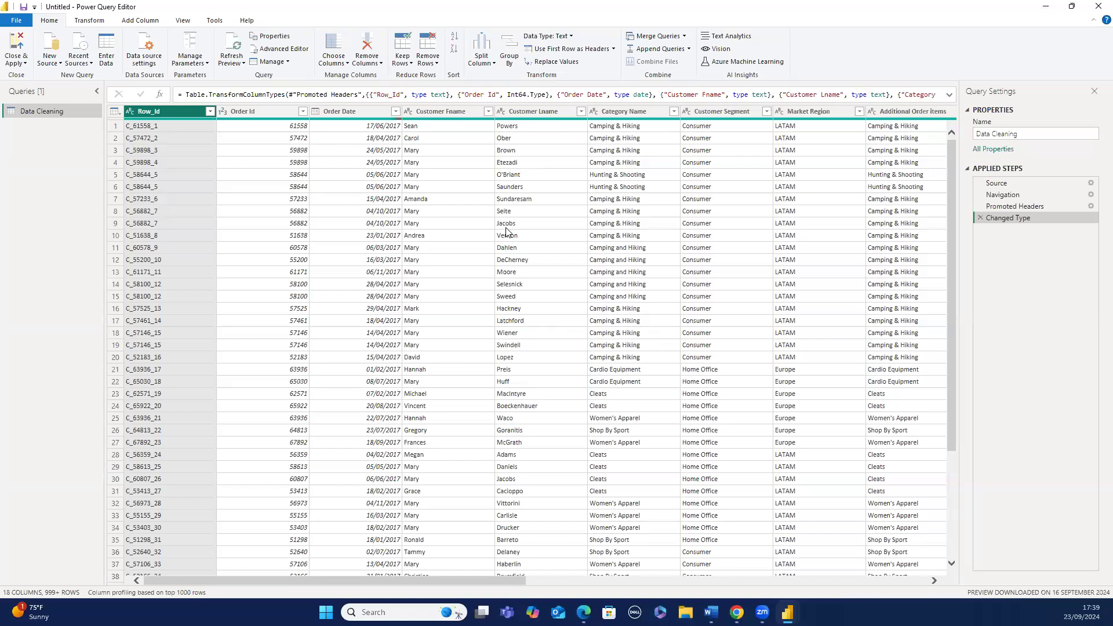
{"action": "left_click", "coordinate": [610, 112]}
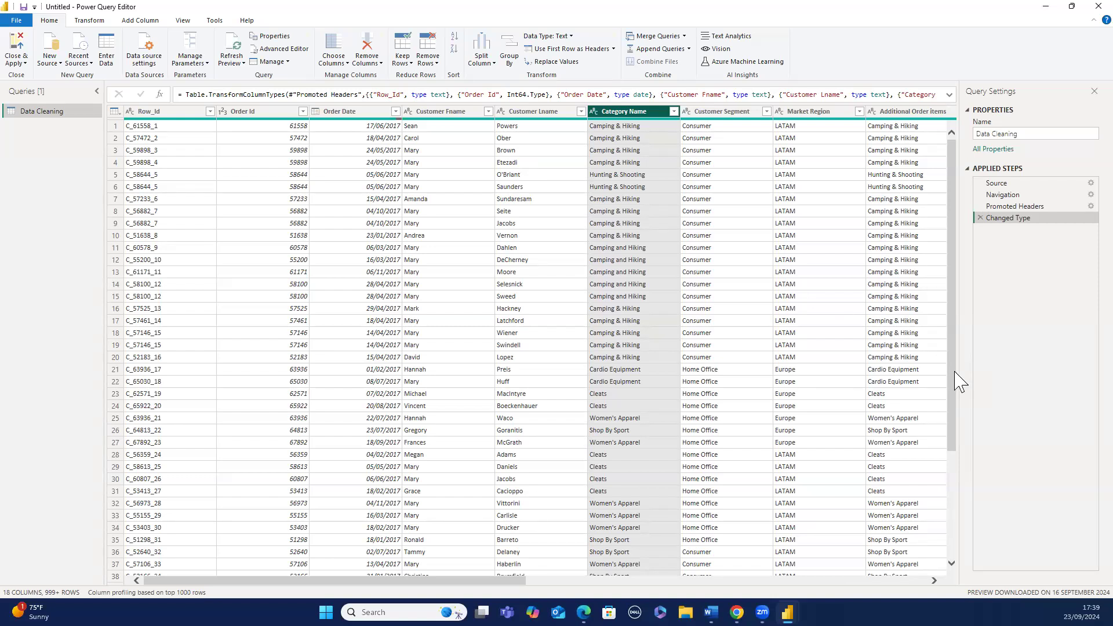
{"action": "right_click", "coordinate": [945, 410]}
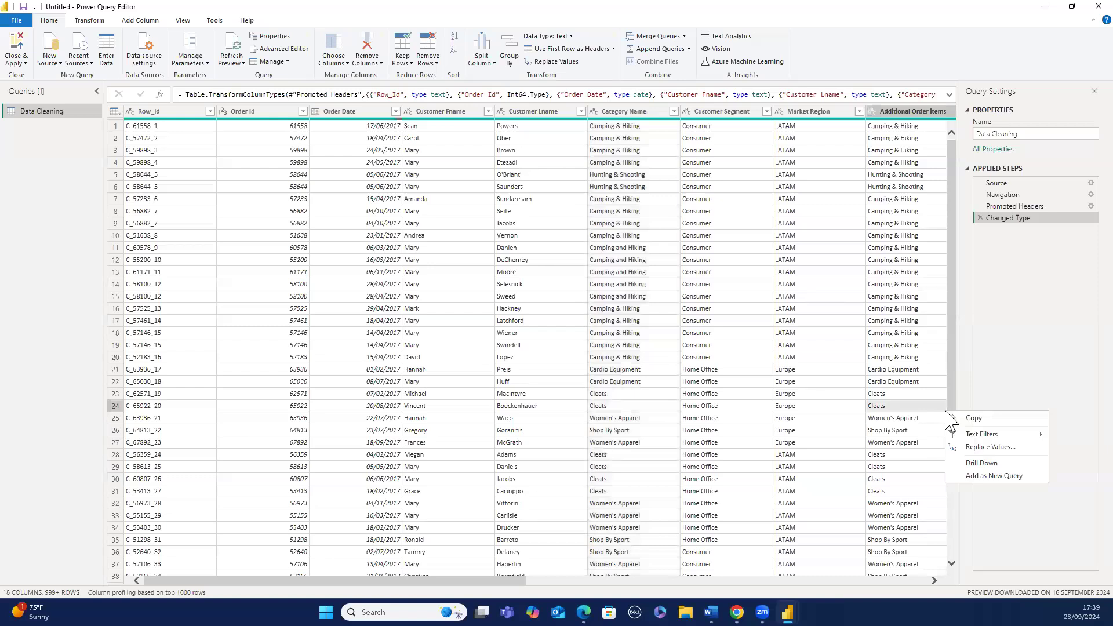
{"action": "left_click", "coordinate": [951, 389]}
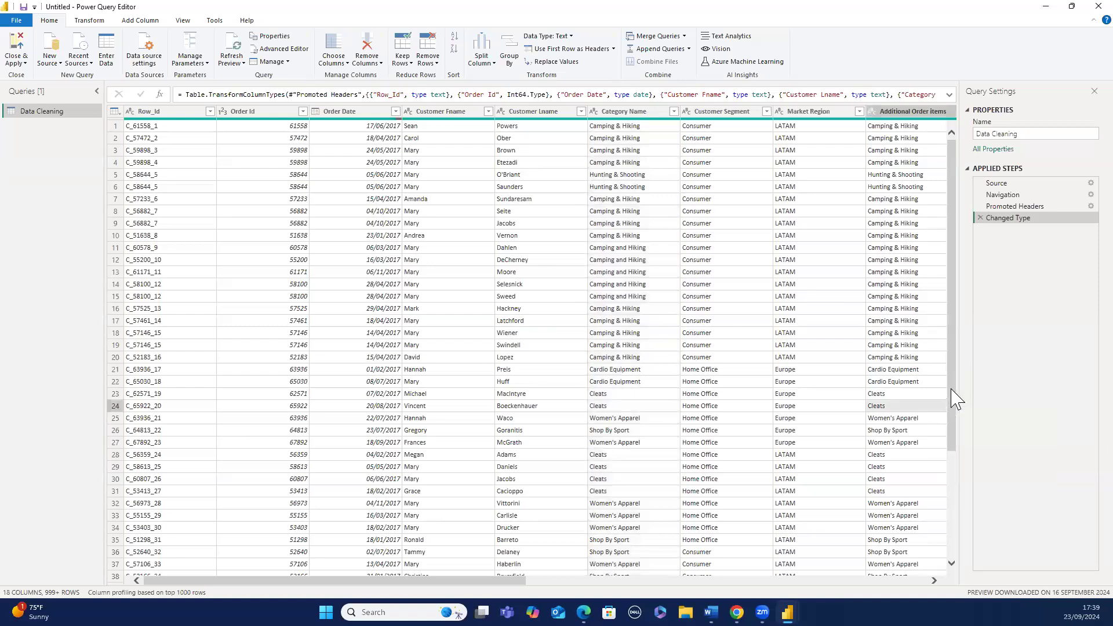
{"action": "scroll", "coordinate": [956, 400], "scroll_direction": "down", "scroll_amount": 3}
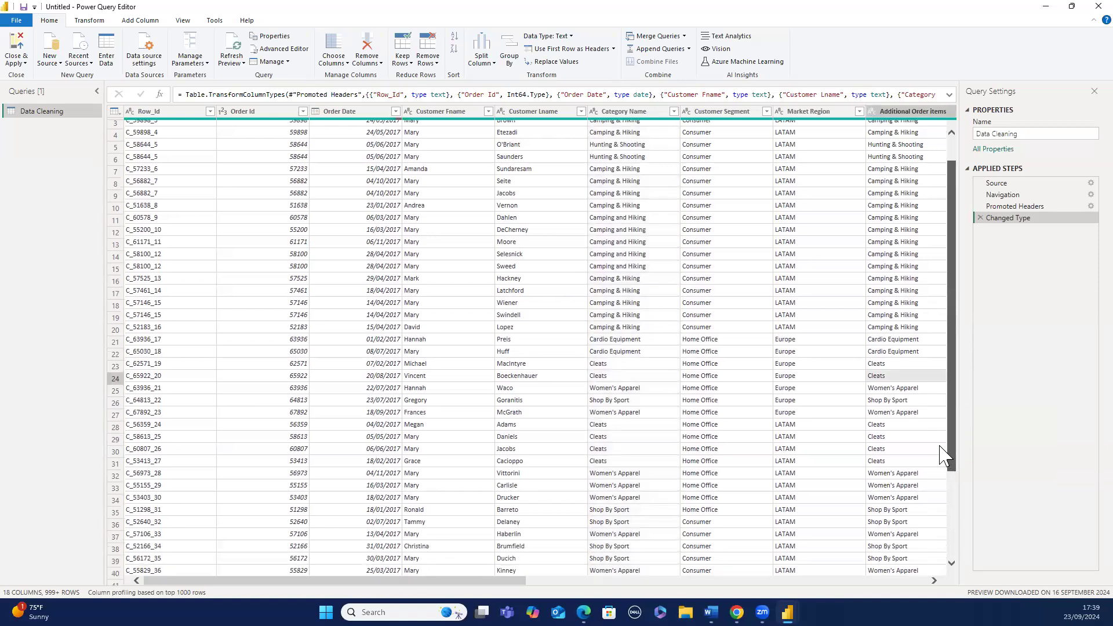
{"action": "scroll", "coordinate": [954, 389], "scroll_direction": "up", "scroll_amount": 2}
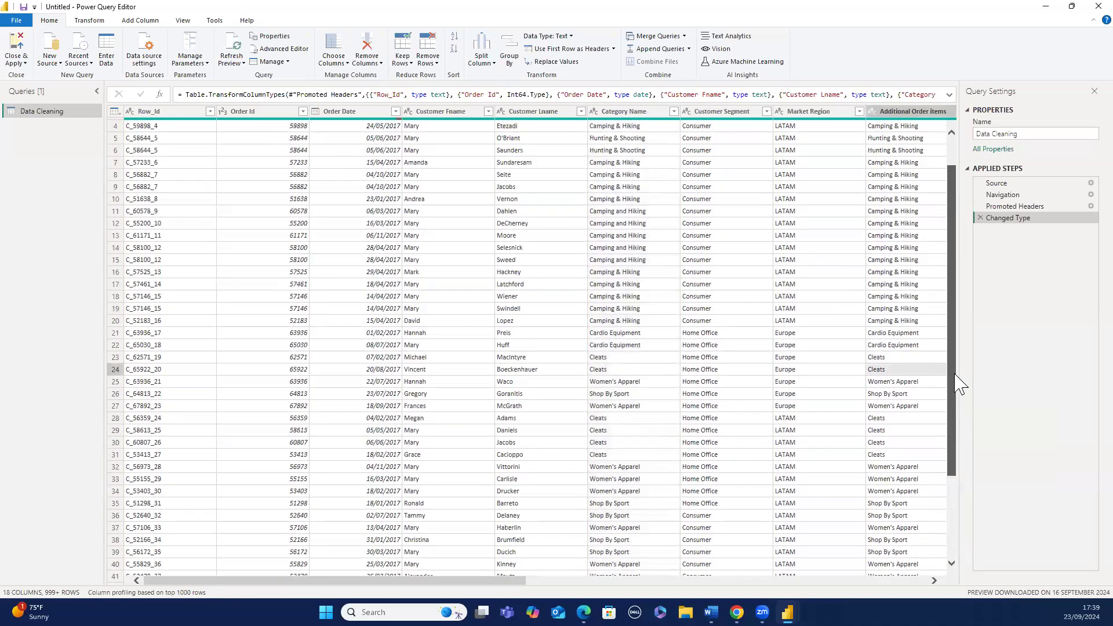
{"action": "scroll", "coordinate": [959, 384], "scroll_direction": "up", "scroll_amount": 1}
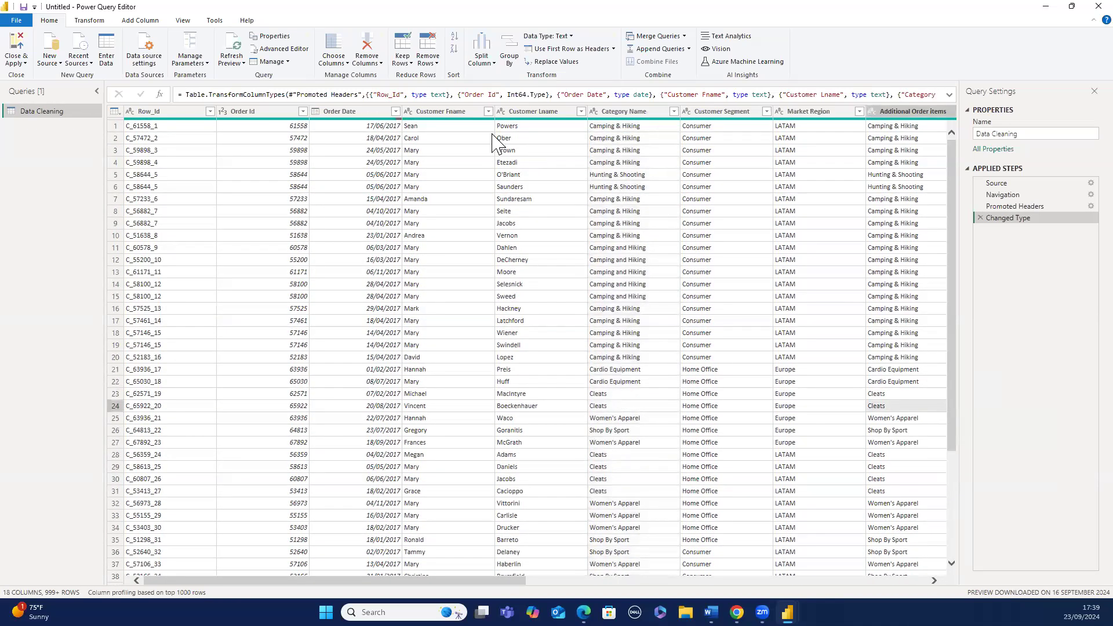
- Examine the cell, data type, column quality and column-choosing options for the Customer Fname and Customer Lname columns
{"action": "left_click", "coordinate": [466, 113]}
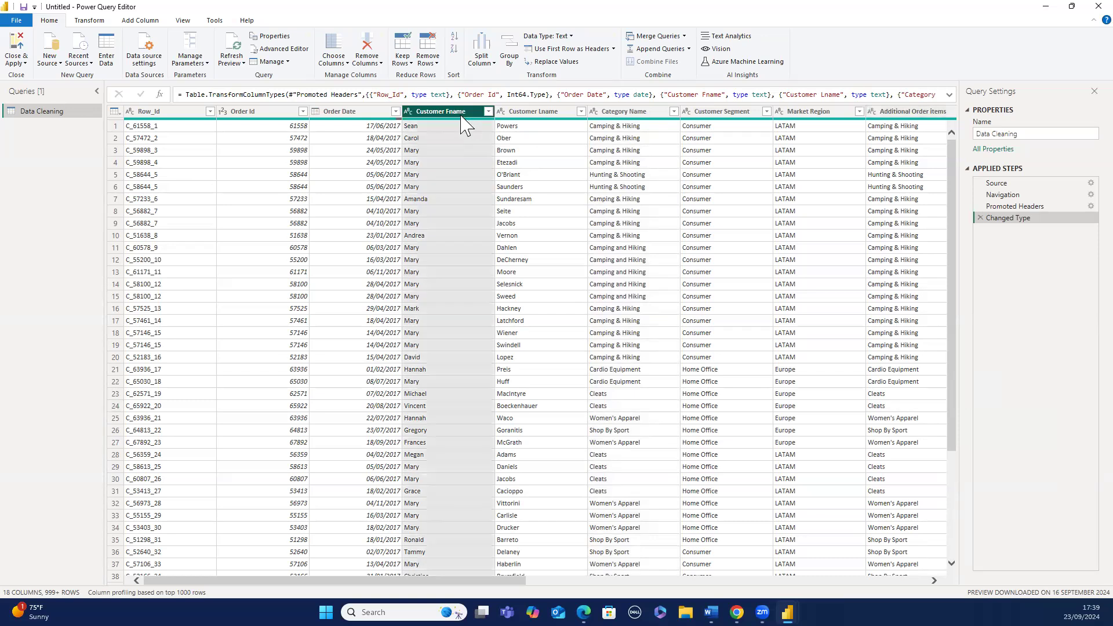
{"action": "left_click", "coordinate": [516, 110], "text": "ctrl"}
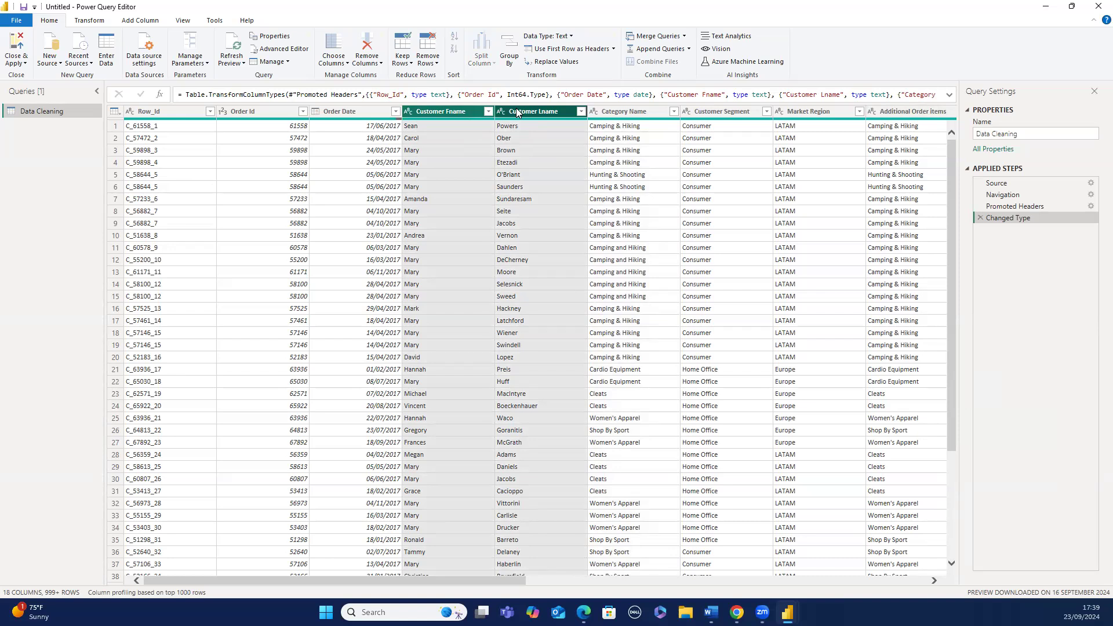
{"action": "right_click", "coordinate": [474, 123]}
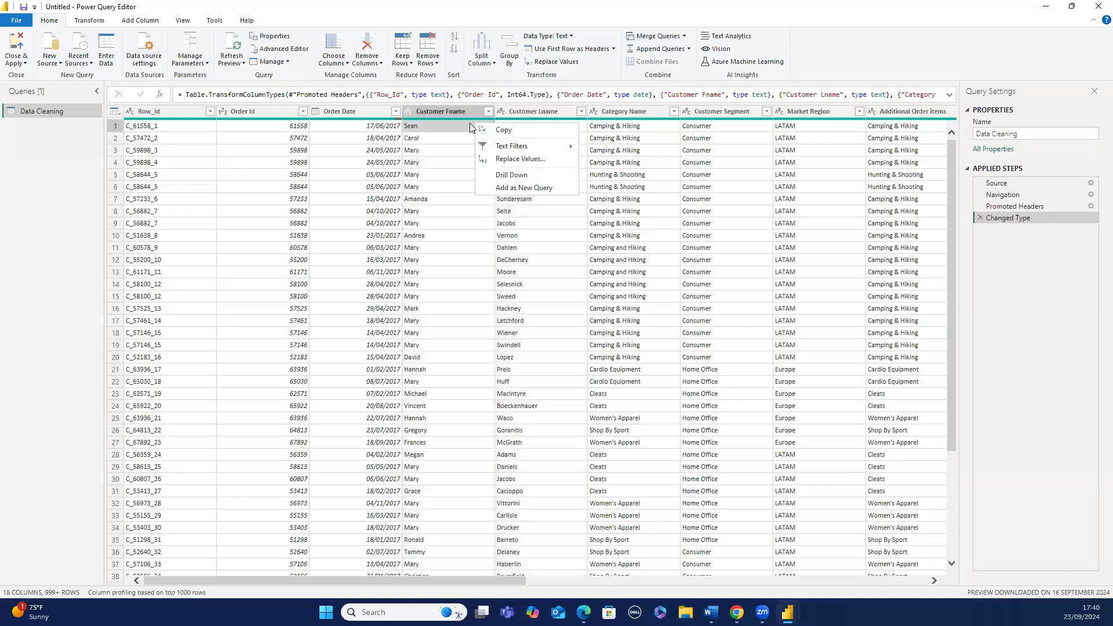
{"action": "left_click", "coordinate": [468, 123]}
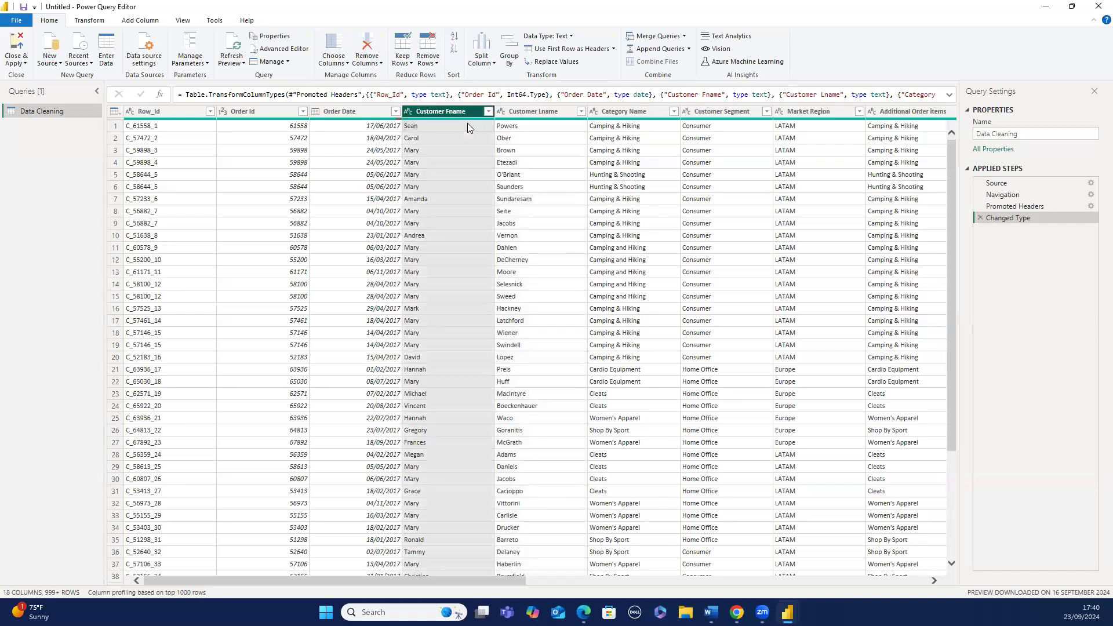
{"action": "left_click", "coordinate": [506, 110], "text": "ctrl"}
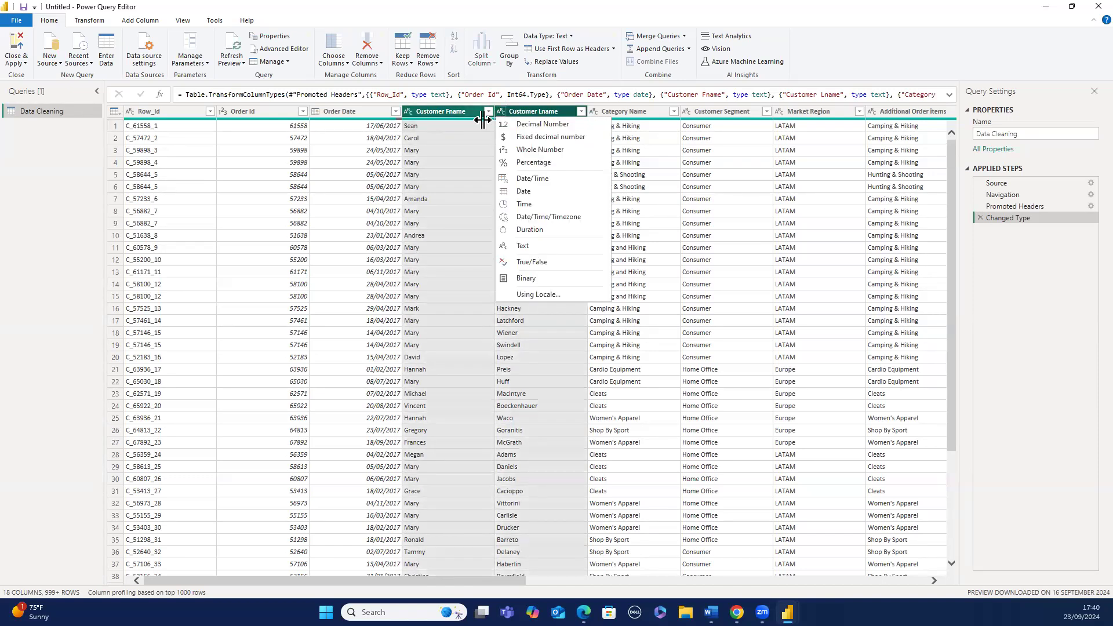
{"action": "left_click", "coordinate": [483, 119]}
{"action": "right_click", "coordinate": [482, 120]}
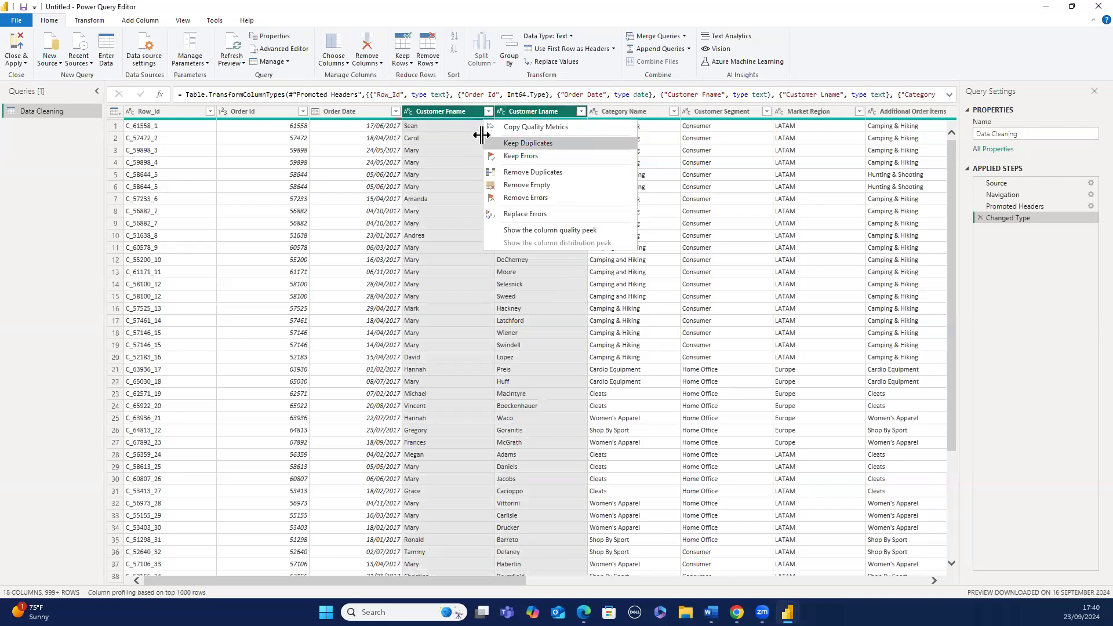
{"action": "left_click", "coordinate": [347, 63]}
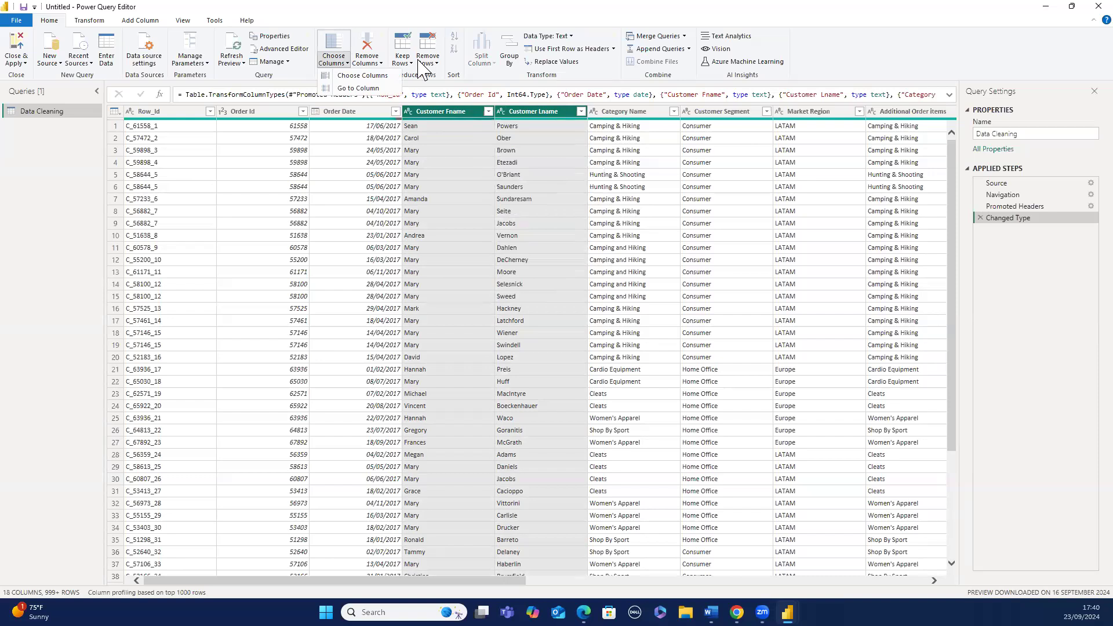
{"action": "left_click", "coordinate": [480, 47]}
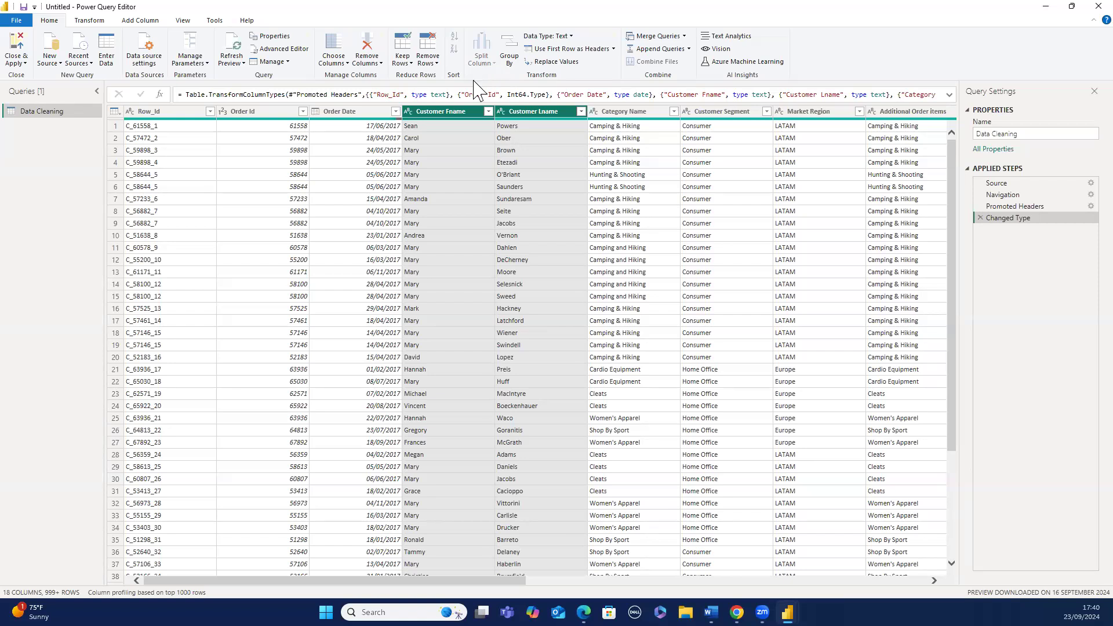
{"action": "mouse_move", "coordinate": [450, 117]}
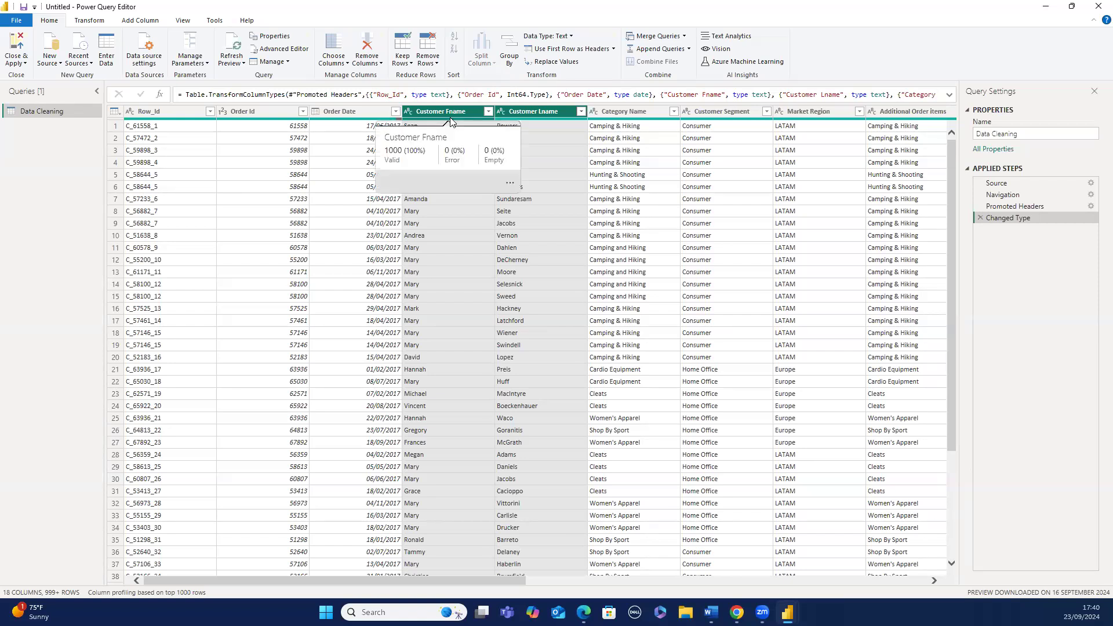
{"action": "left_click", "coordinate": [494, 124]}
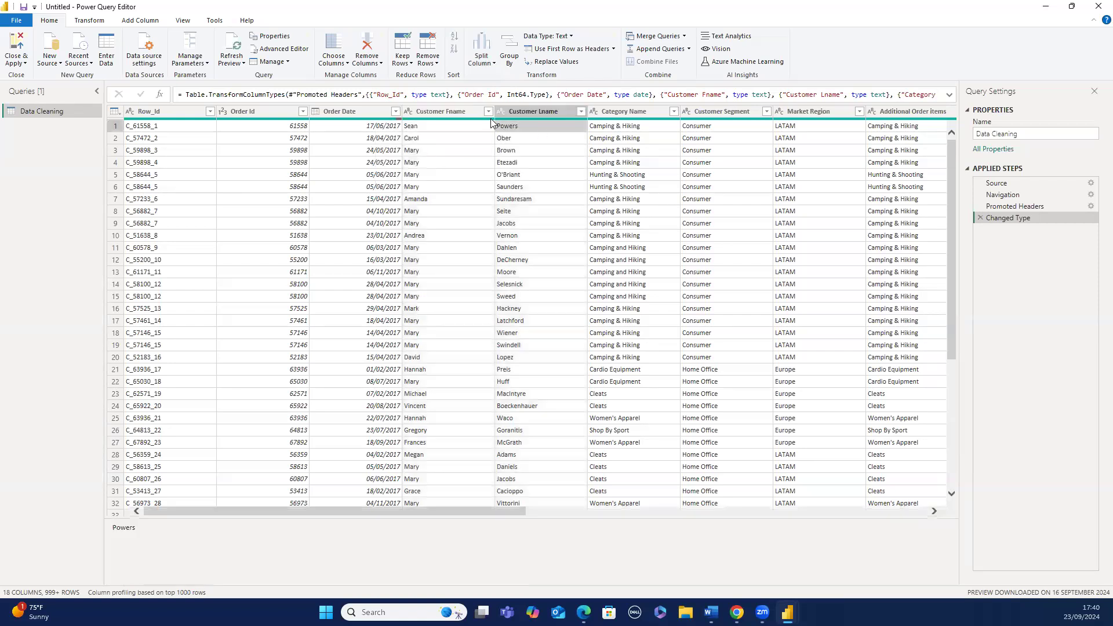
- Select the Customer Fname and Customer Lname columns and start a Merge Columns with a Space separator
{"action": "left_click", "coordinate": [466, 112]}
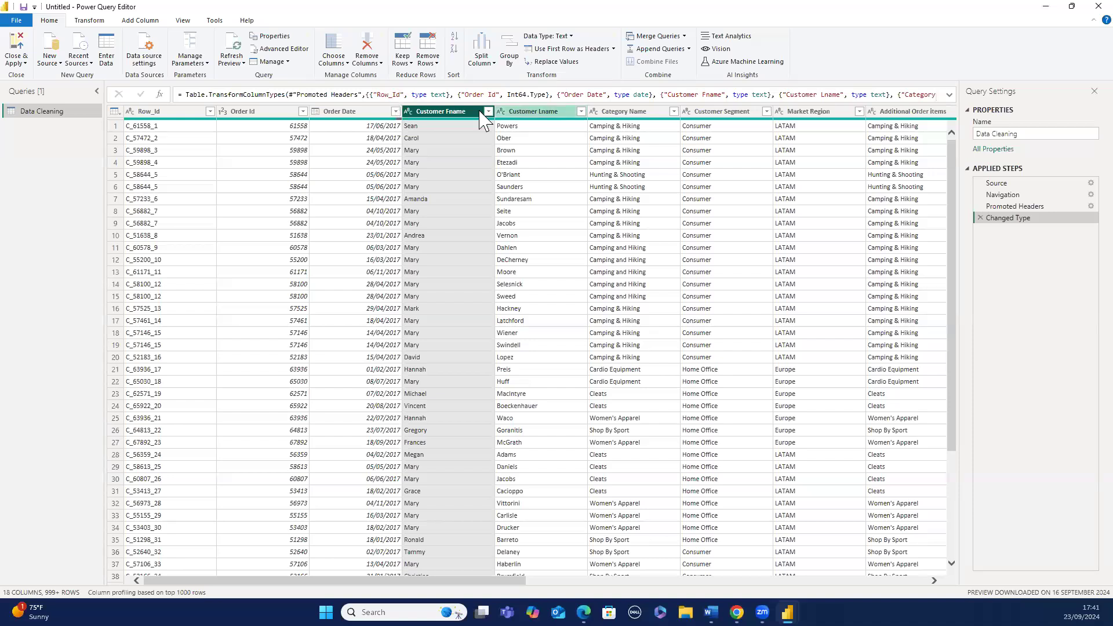
{"action": "left_click", "coordinate": [524, 112], "text": "ctrl"}
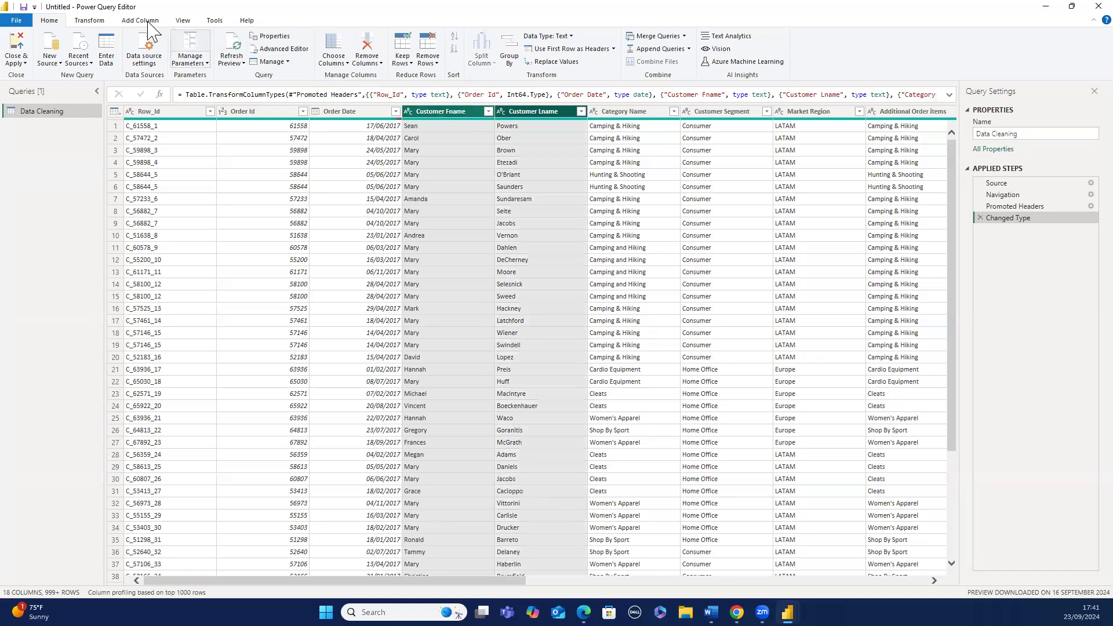
{"action": "left_click", "coordinate": [114, 22]}
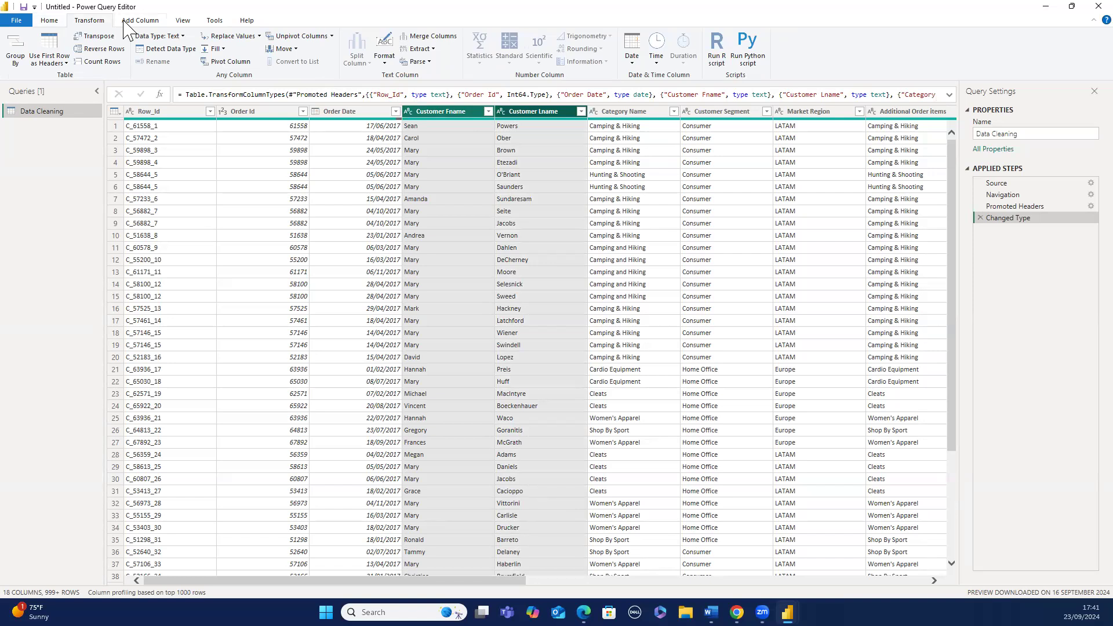
{"action": "left_click", "coordinate": [124, 27]}
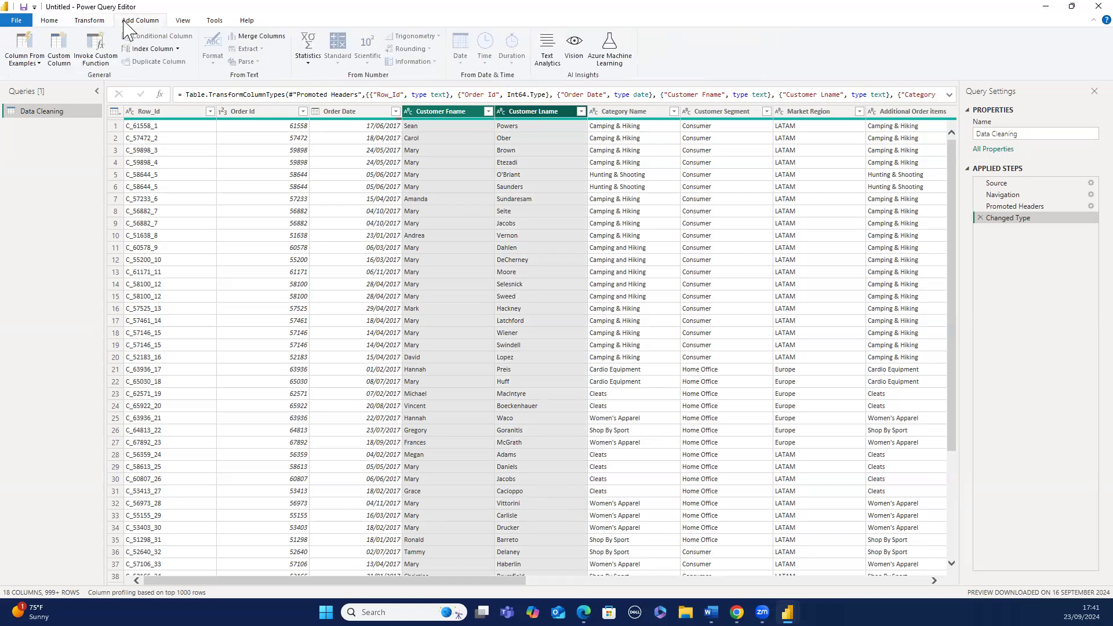
{"action": "left_click", "coordinate": [244, 37]}
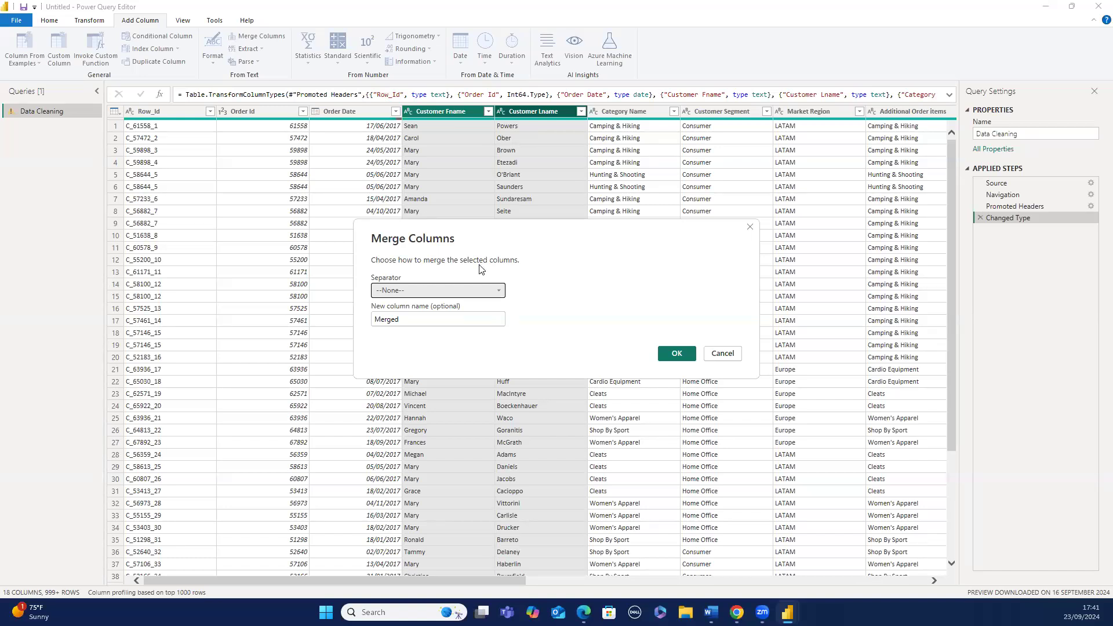
{"action": "left_click", "coordinate": [500, 291]}
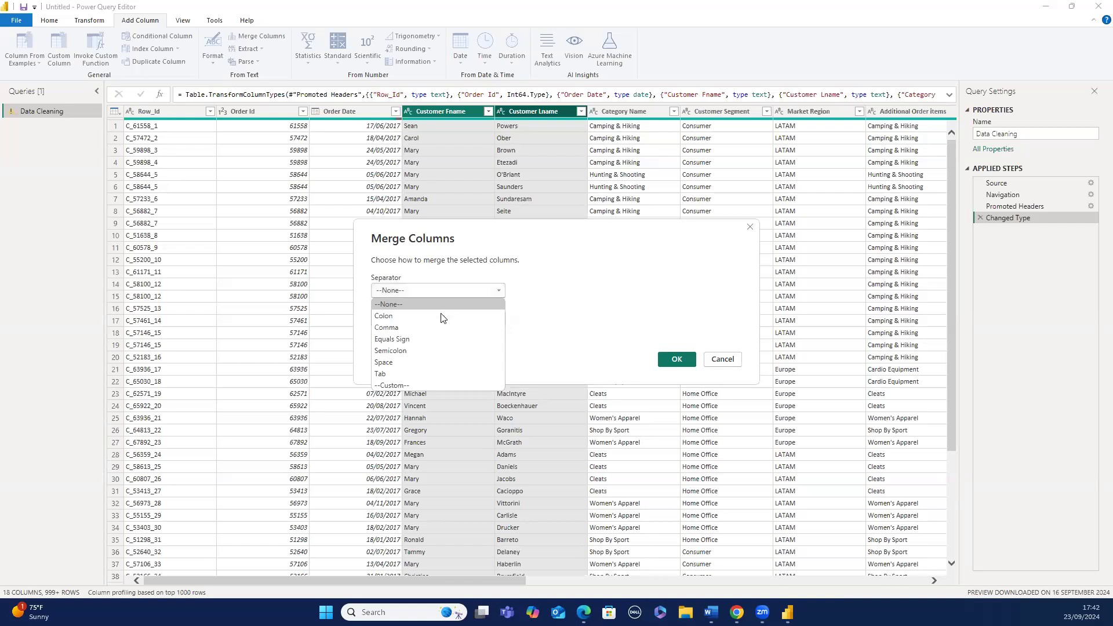
{"action": "left_click", "coordinate": [403, 361]}
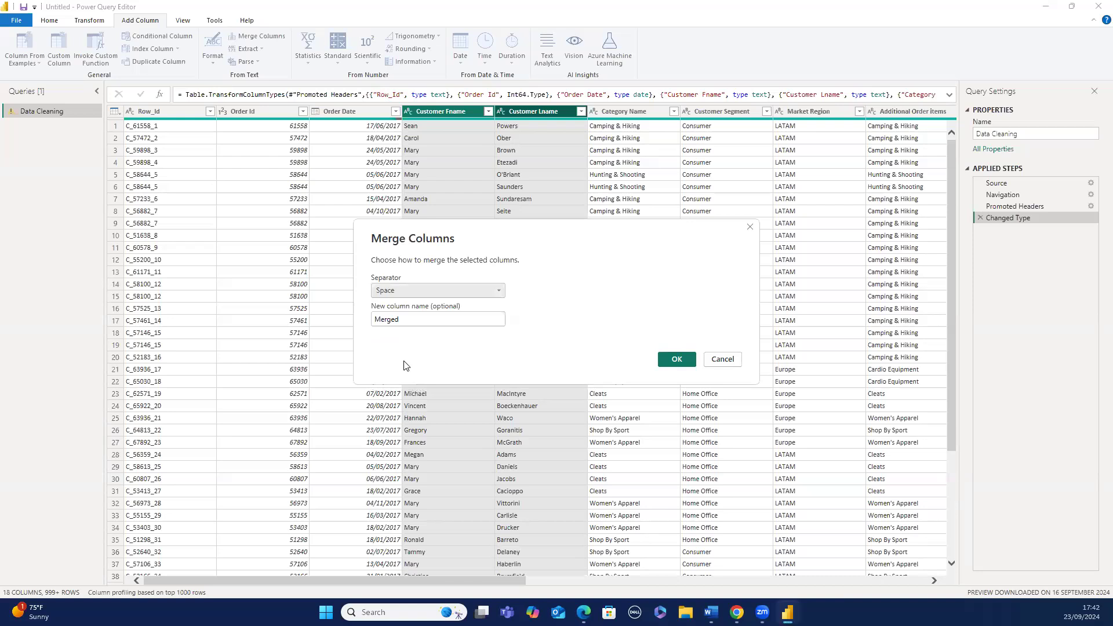
{"action": "left_click", "coordinate": [455, 287]}
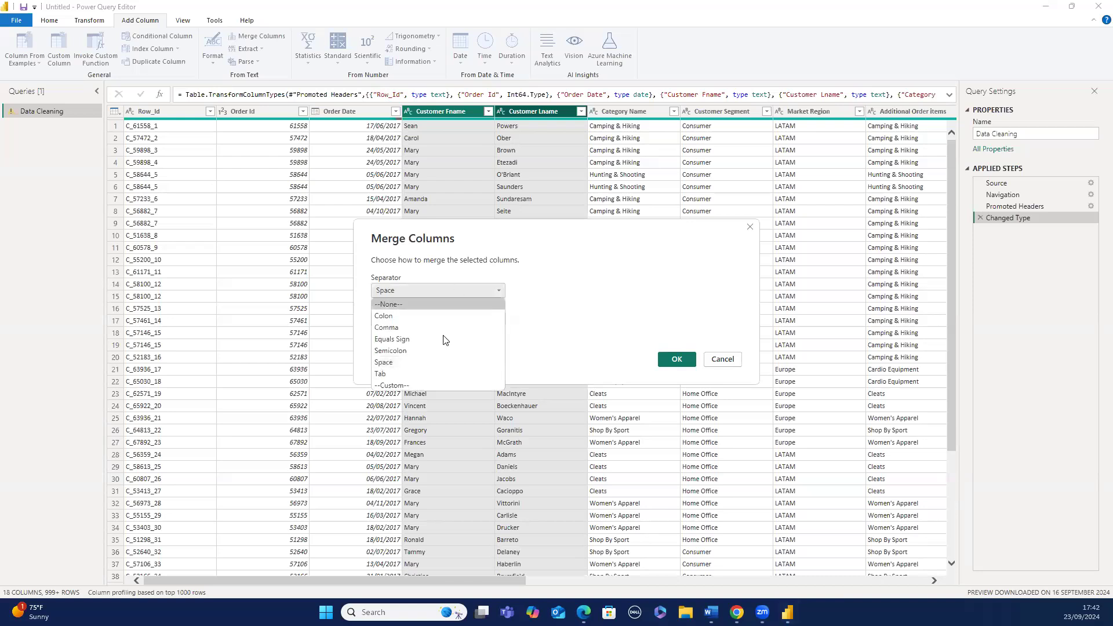
{"action": "left_click", "coordinate": [421, 385]}
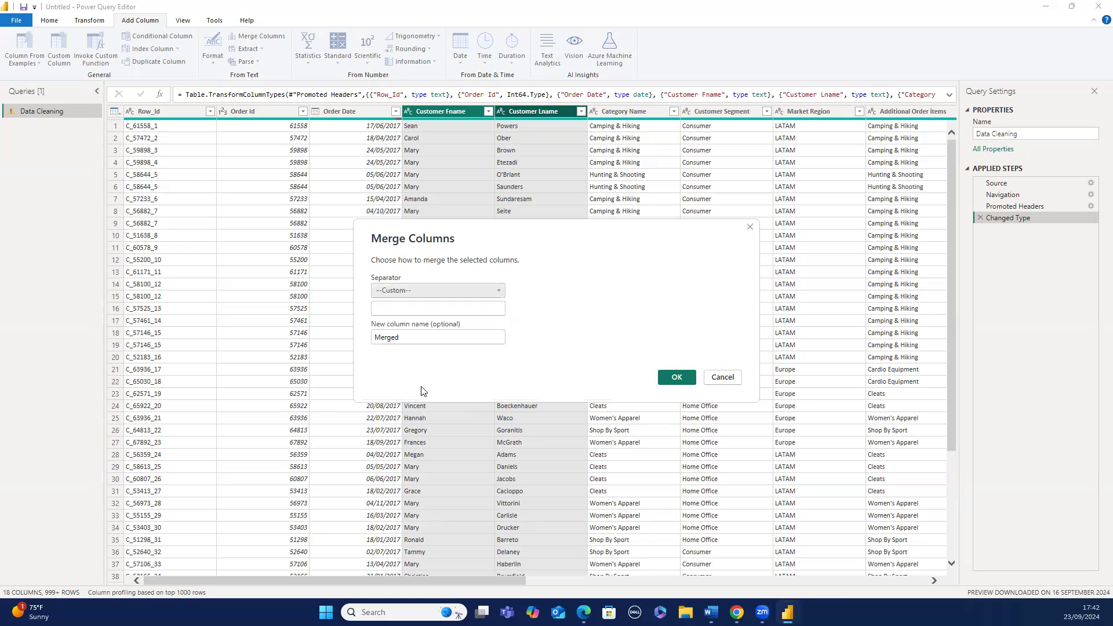
{"action": "left_click", "coordinate": [407, 310]}
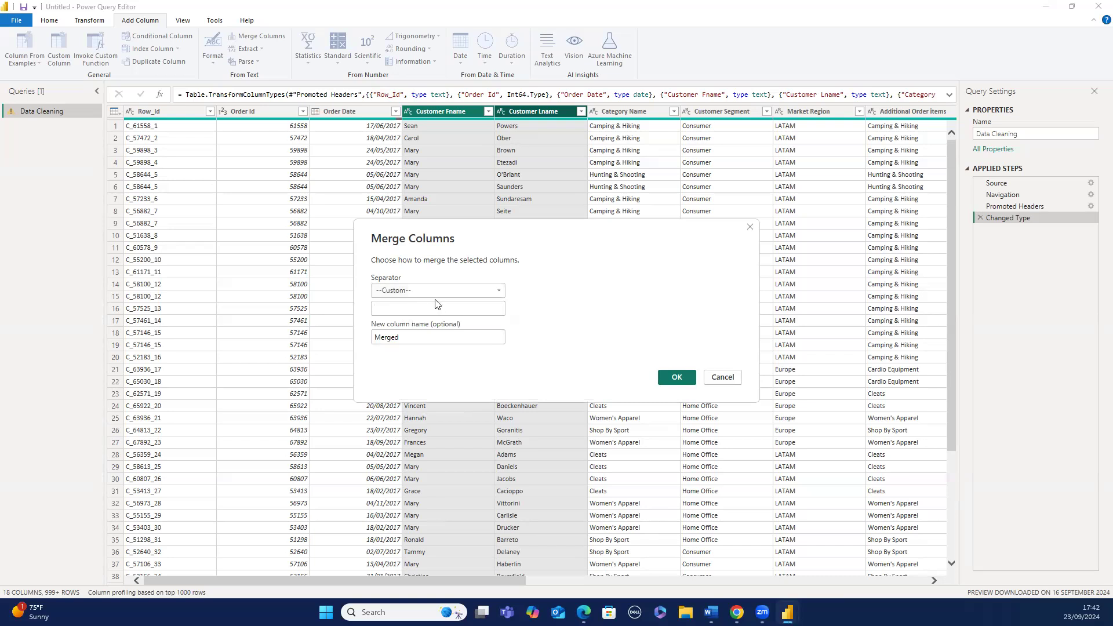
{"action": "left_click", "coordinate": [454, 290]}
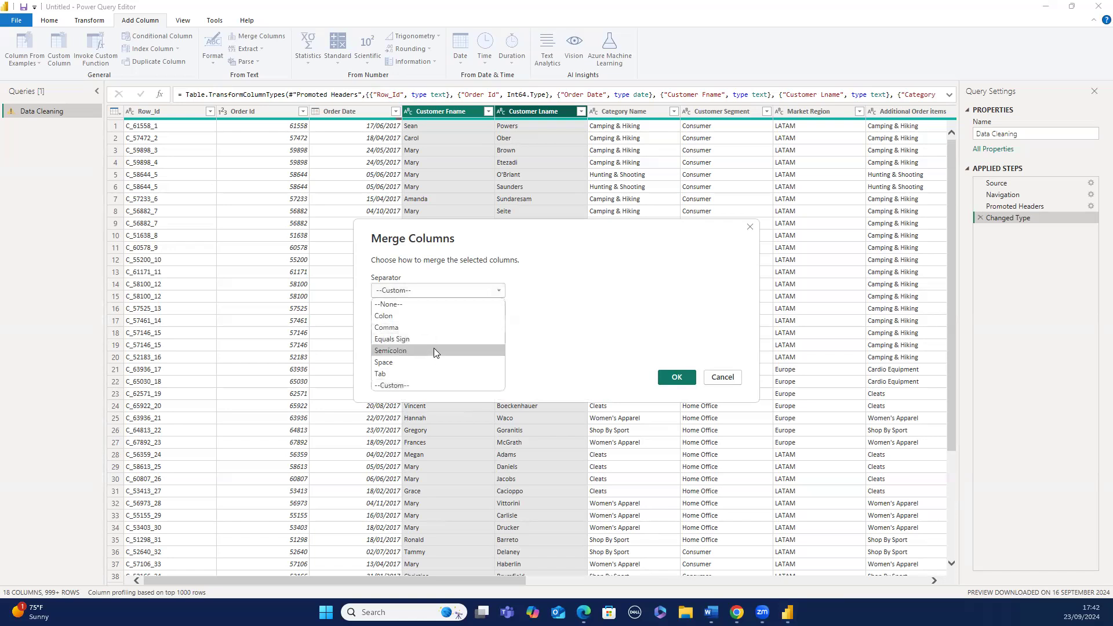
{"action": "left_click", "coordinate": [414, 385]}
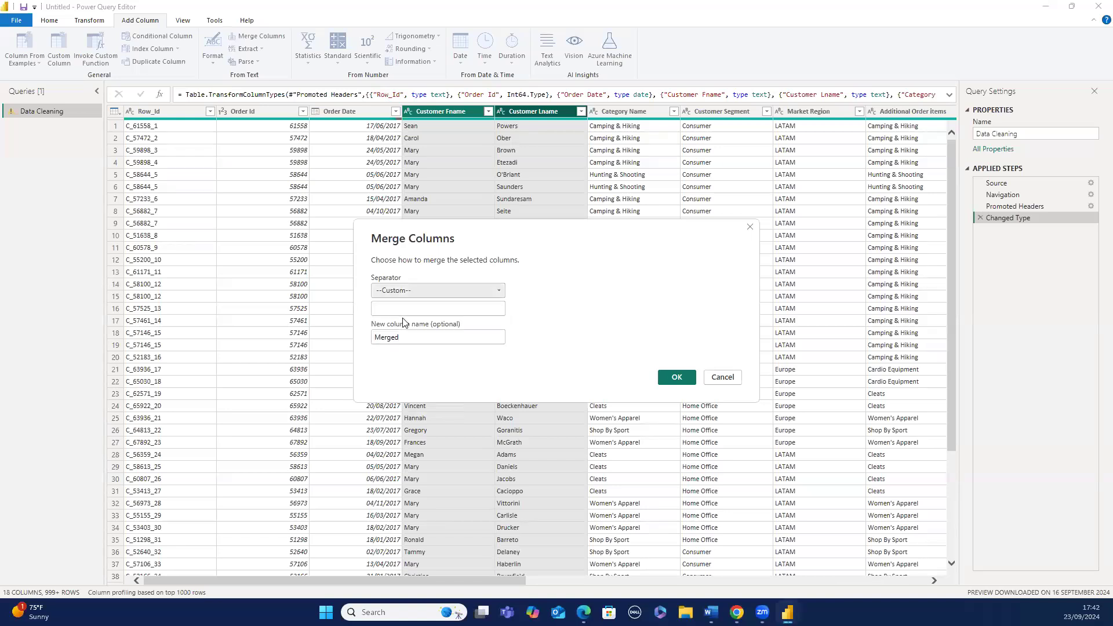
{"action": "left_click", "coordinate": [402, 316]}
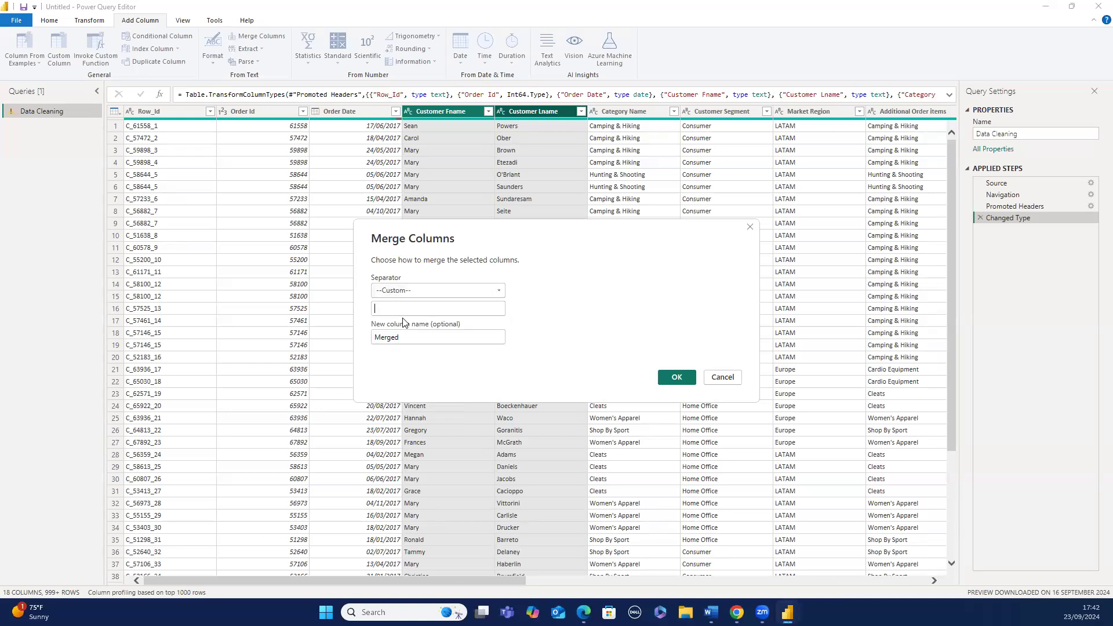
{"action": "type", "text": ","}
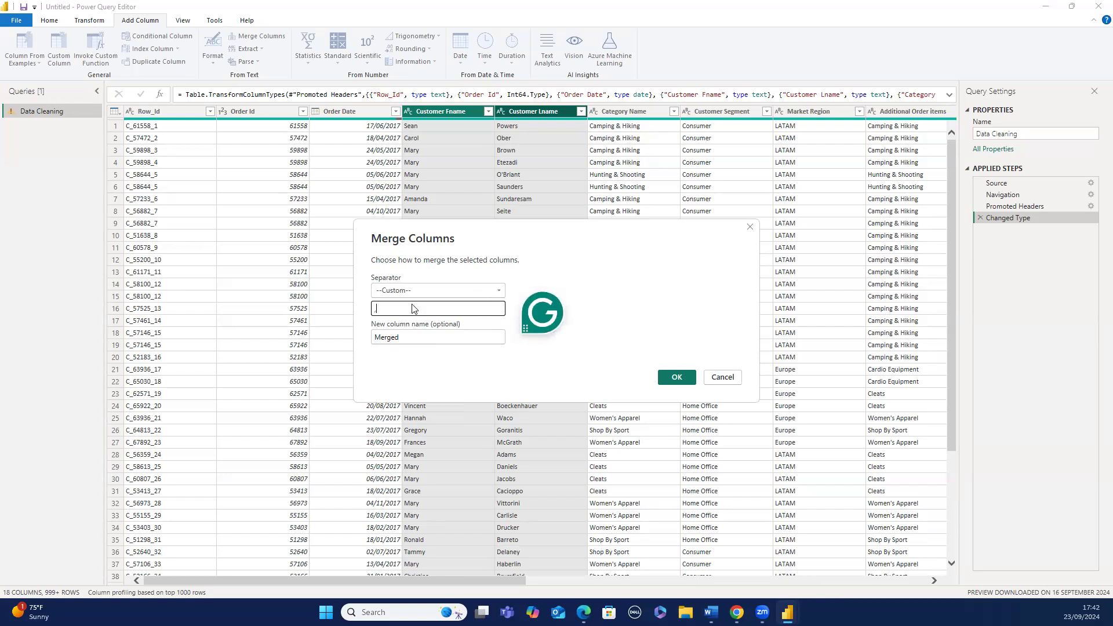
{"action": "left_click", "coordinate": [497, 290]}
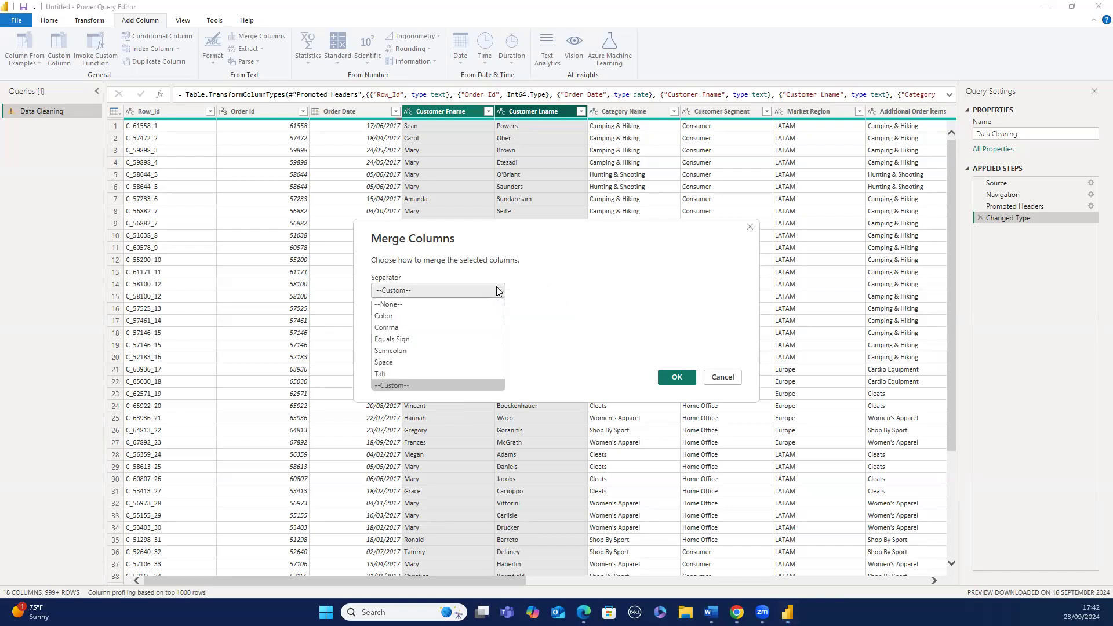
{"action": "left_click", "coordinate": [438, 361]}
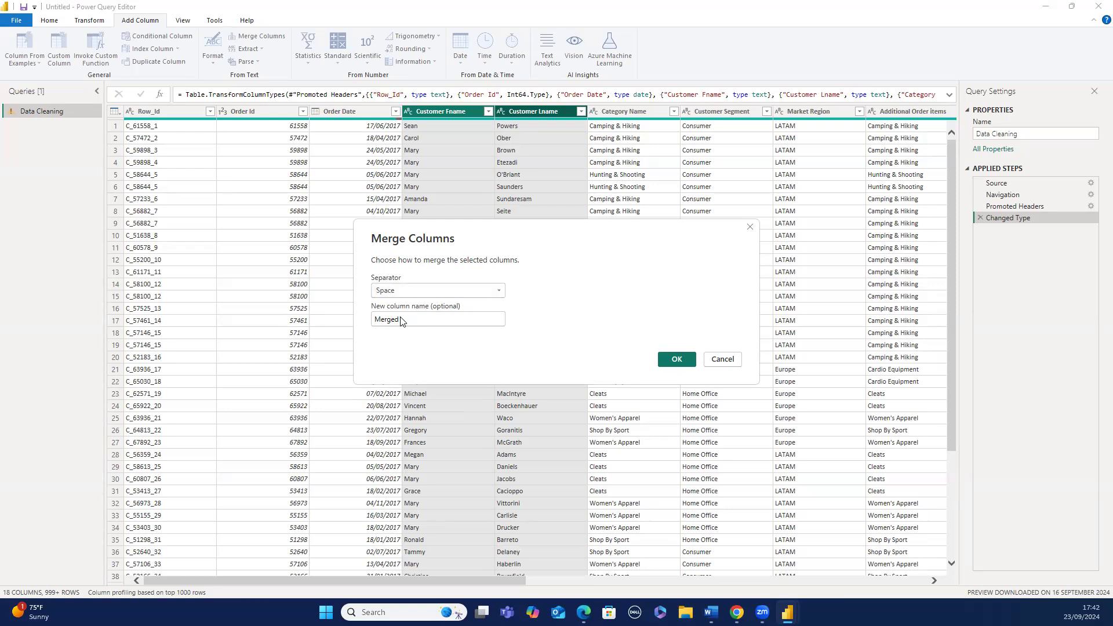
- Name the merged column Full_Name and confirm the merge
{"action": "left_click", "coordinate": [401, 319]}
{"action": "key", "text": "BackSpace"}
{"action": "key", "text": "BackSpace"}
{"action": "key", "text": "BackSpace"}
{"action": "key", "text": "BackSpace"}
{"action": "key", "text": "BackSpace"}
{"action": "key", "text": "BackSpace"}
{"action": "type", "text": "Full_N"}
{"action": "left_click", "coordinate": [663, 360]}
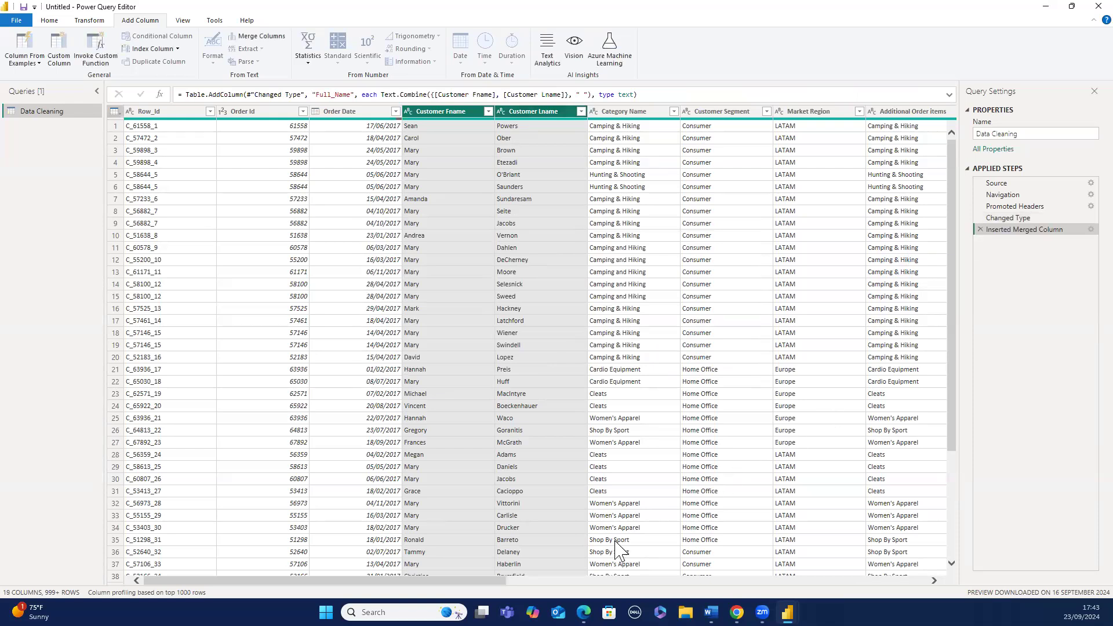
- Scroll through the table to inspect the new Full_Name column
{"action": "scroll", "coordinate": [603, 579], "scroll_direction": "right", "scroll_amount": 3}
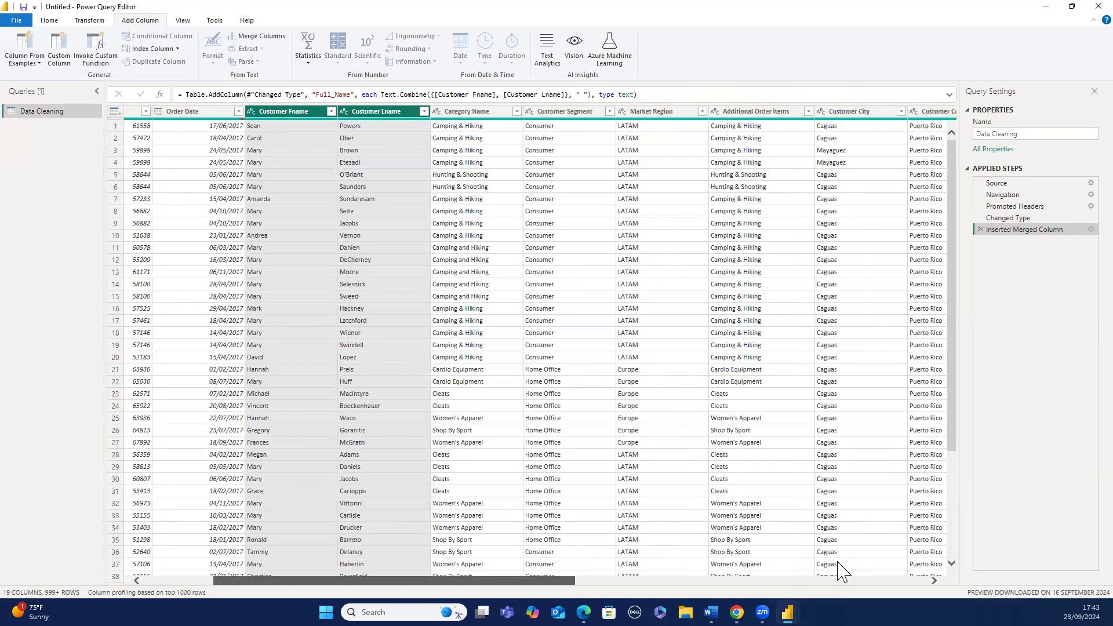
{"action": "scroll", "coordinate": [847, 574], "scroll_direction": "right", "scroll_amount": 10}
{"action": "scroll", "coordinate": [901, 563], "scroll_direction": "right", "scroll_amount": 3}
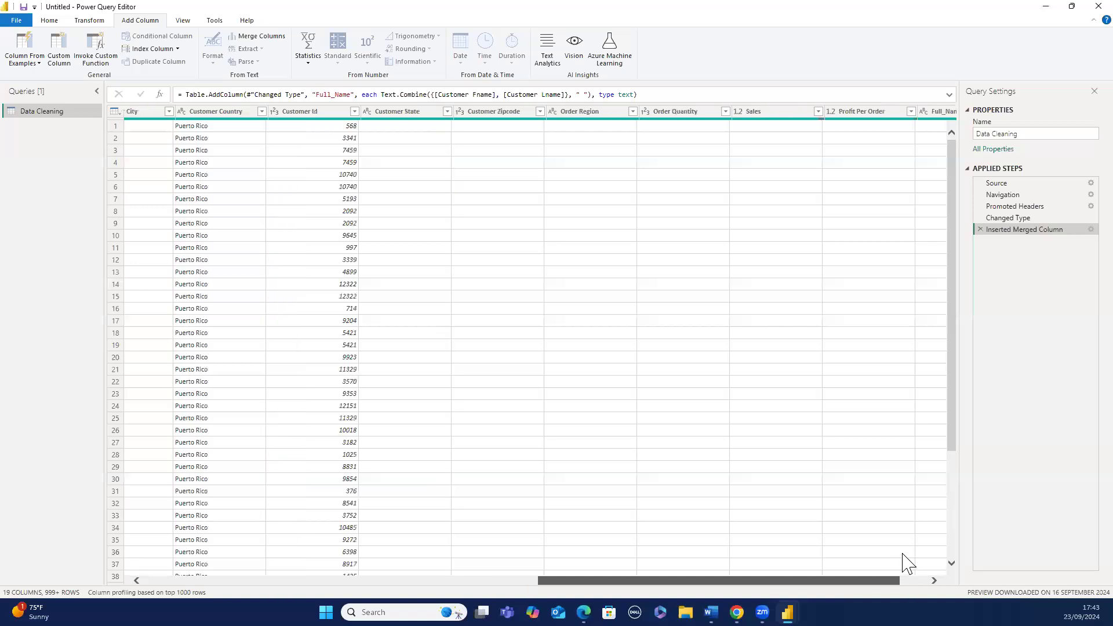
{"action": "scroll", "coordinate": [916, 539], "scroll_direction": "right", "scroll_amount": 2}
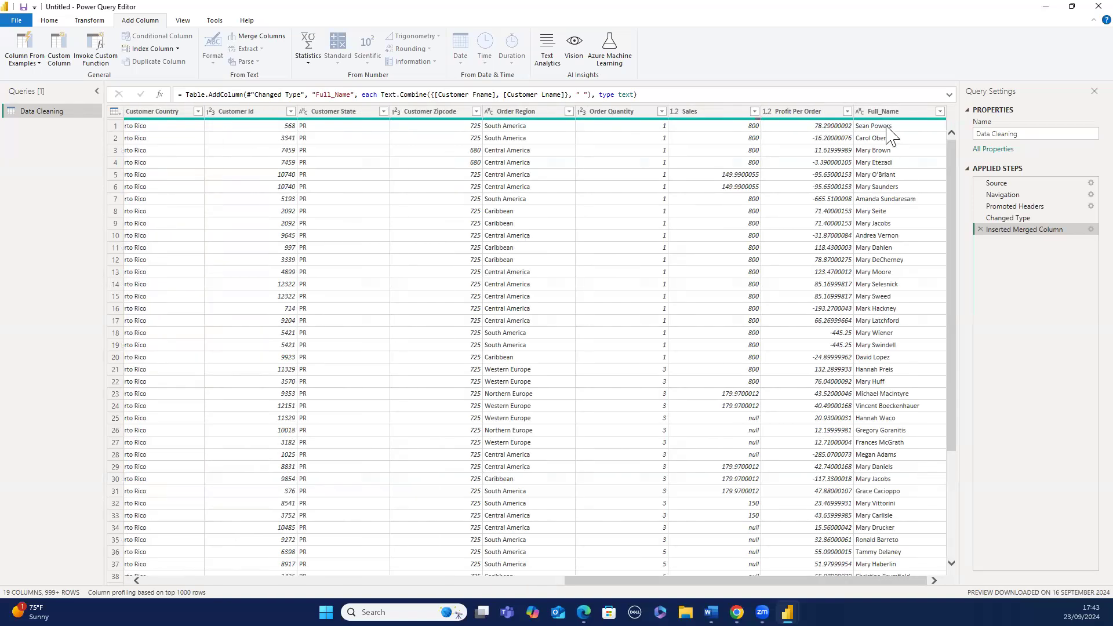
{"action": "left_click", "coordinate": [877, 113]}
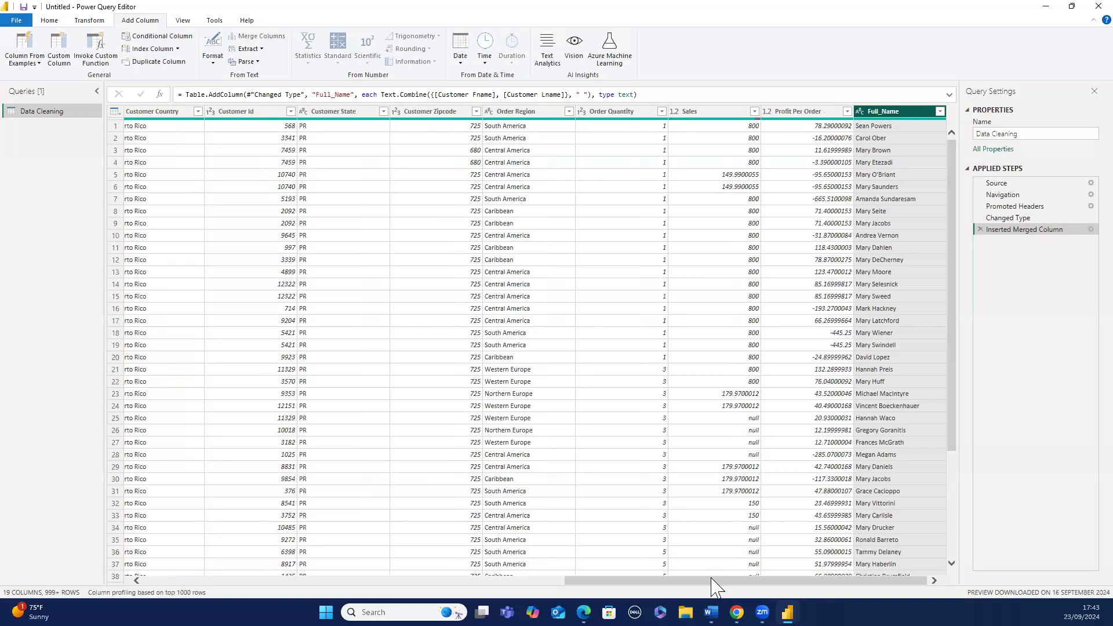
{"action": "left_click_drag", "start_coordinate": [713, 585], "coordinate": [561, 580]}
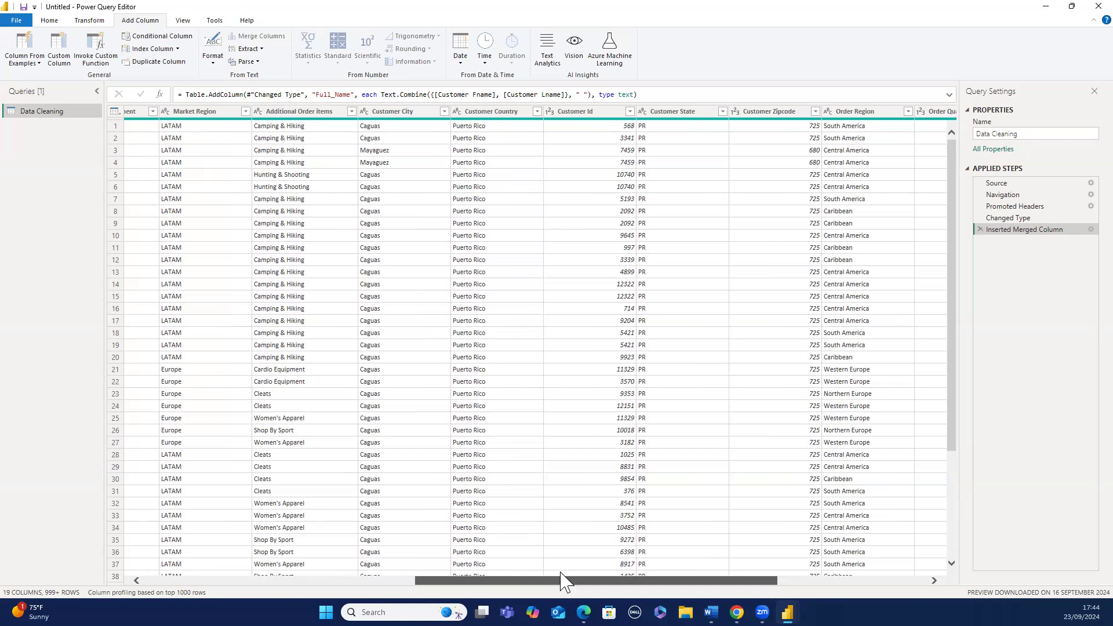
{"action": "left_click_drag", "start_coordinate": [561, 580], "coordinate": [322, 580]}
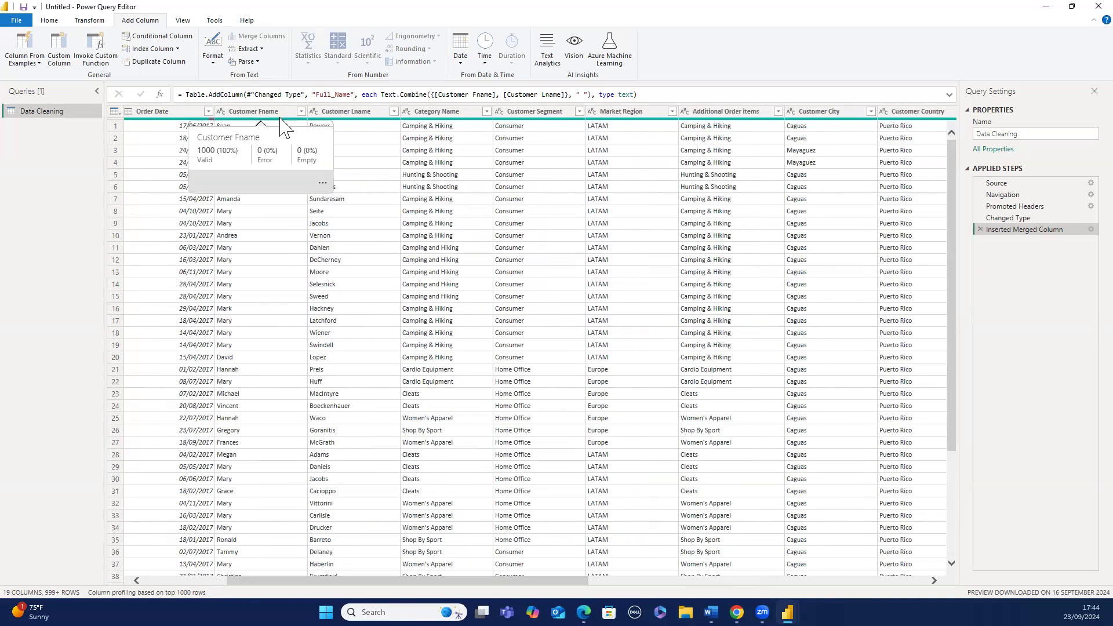
- Delete the Inserted Merged Column applied step
{"action": "left_click", "coordinate": [295, 112]}
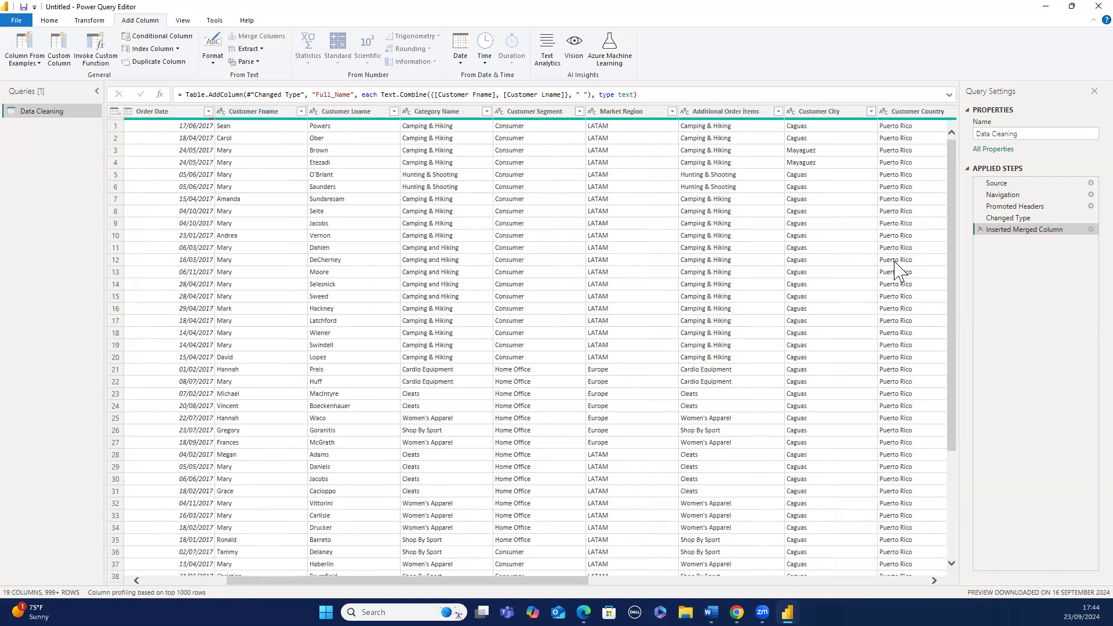
{"action": "left_click", "coordinate": [979, 230]}
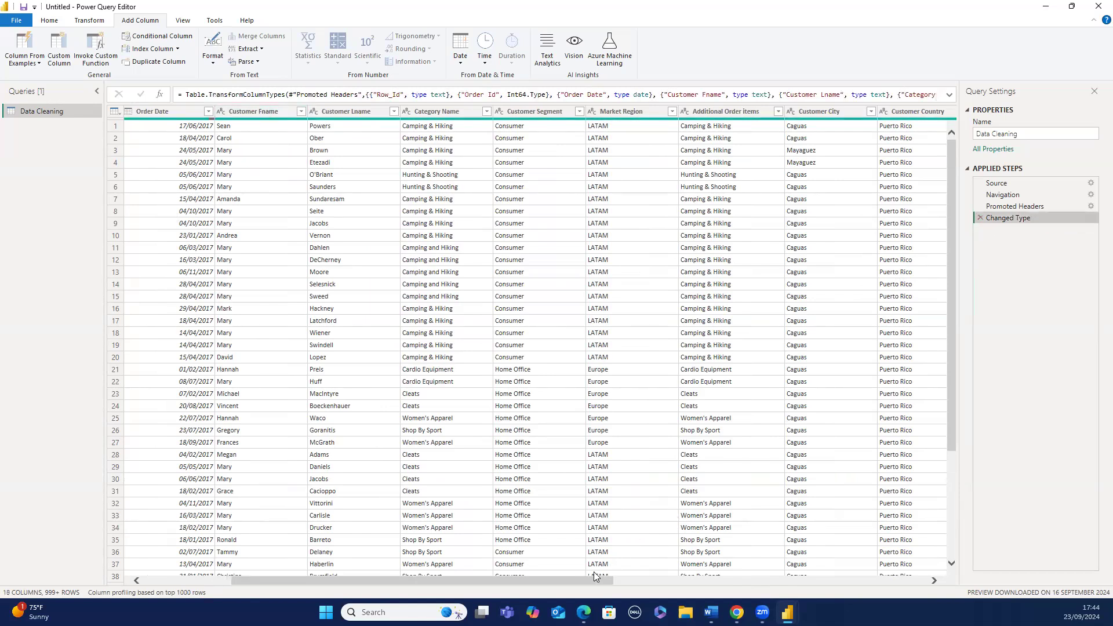
- Merge the Customer Fname and Customer Lname columns again, choosing Space as the separator
{"action": "left_click_drag", "start_coordinate": [594, 578], "coordinate": [901, 574]}
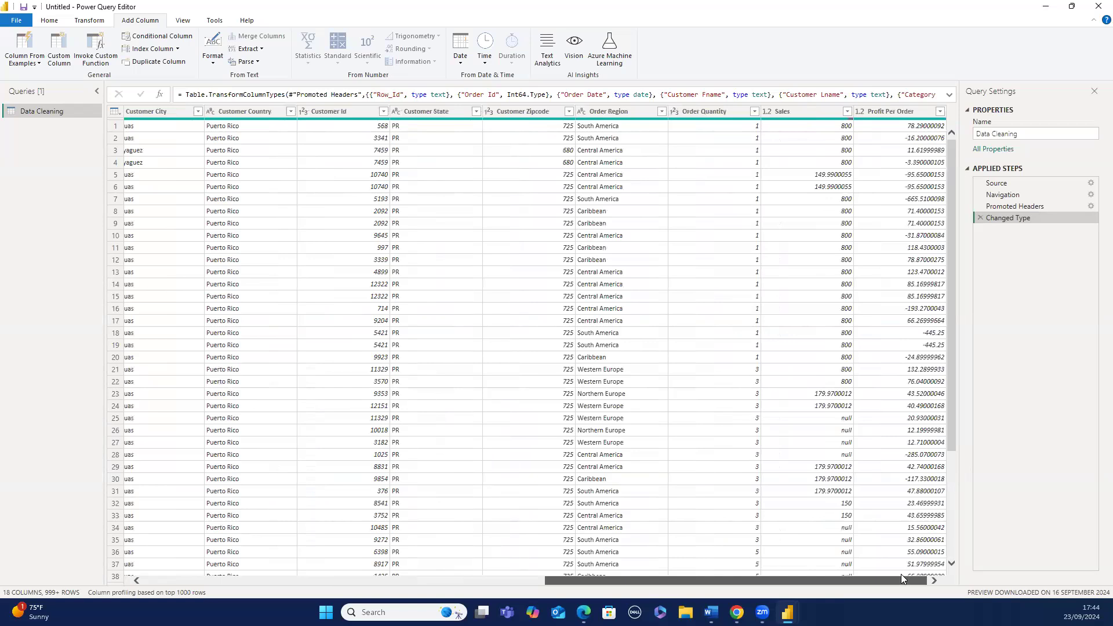
{"action": "left_click_drag", "start_coordinate": [901, 574], "coordinate": [901, 573]}
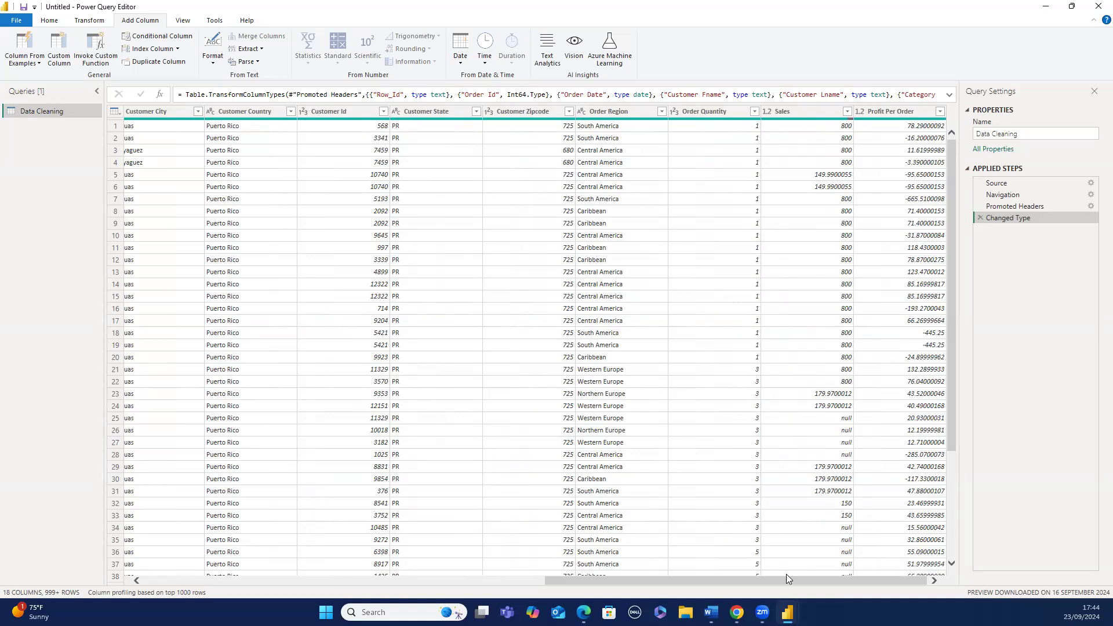
{"action": "left_click_drag", "start_coordinate": [786, 575], "coordinate": [485, 581]}
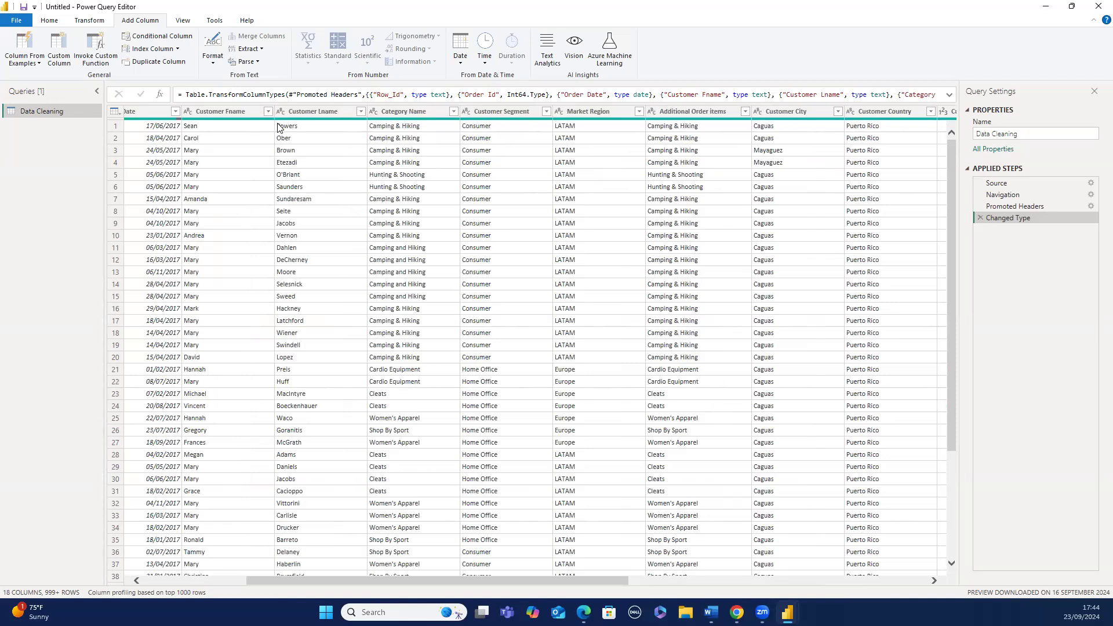
{"action": "left_click", "coordinate": [266, 113]}
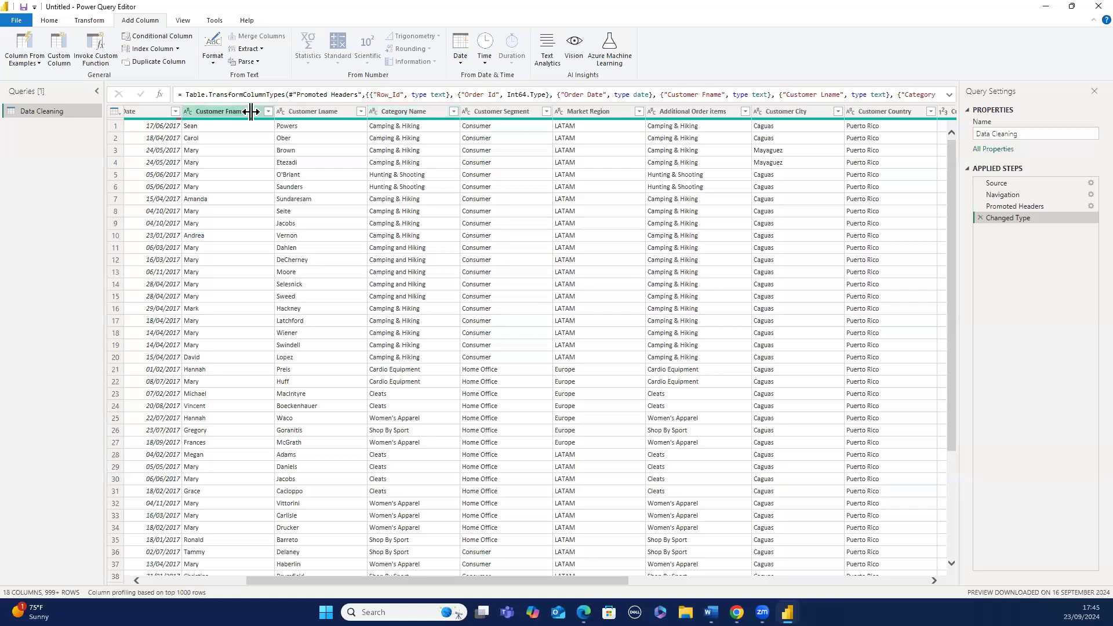
{"action": "left_click", "coordinate": [251, 111]}
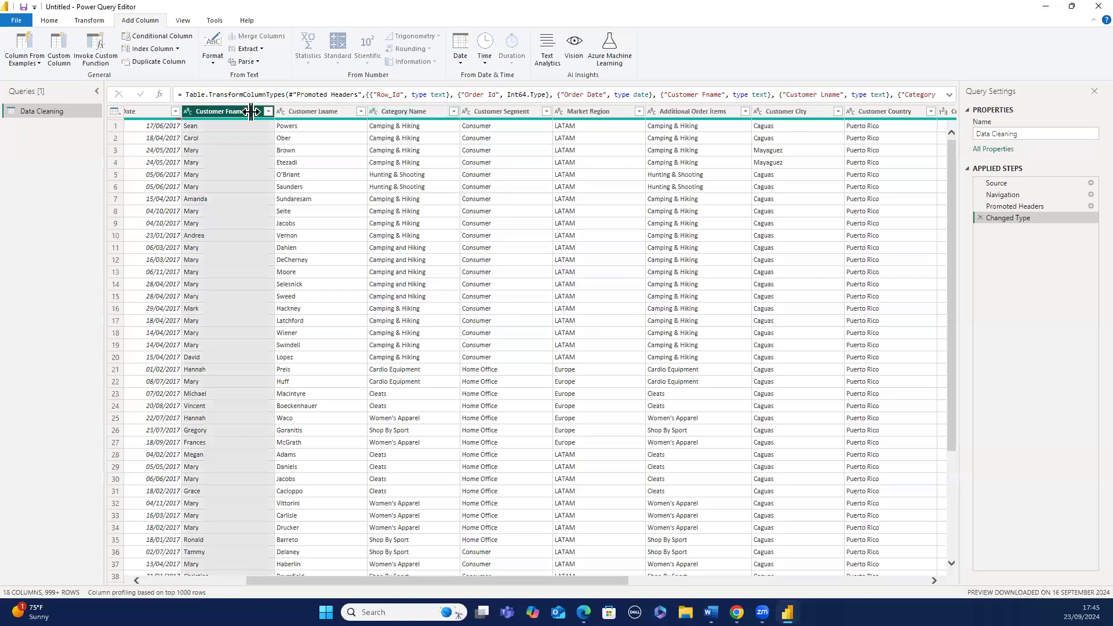
{"action": "left_click", "coordinate": [305, 111], "text": "ctrl"}
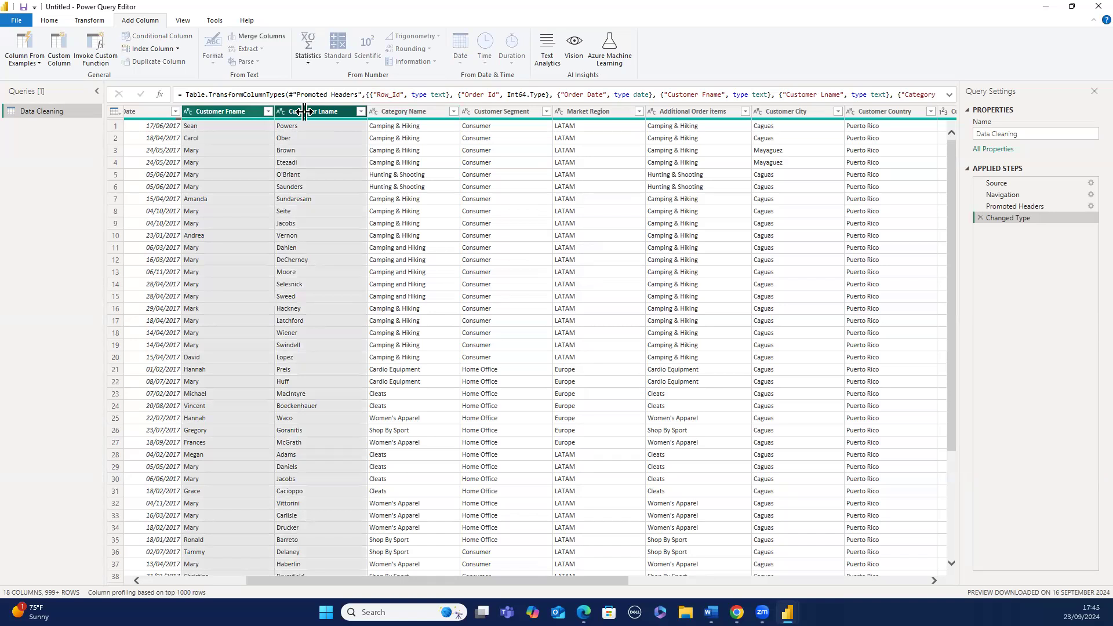
{"action": "left_click", "coordinate": [266, 37]}
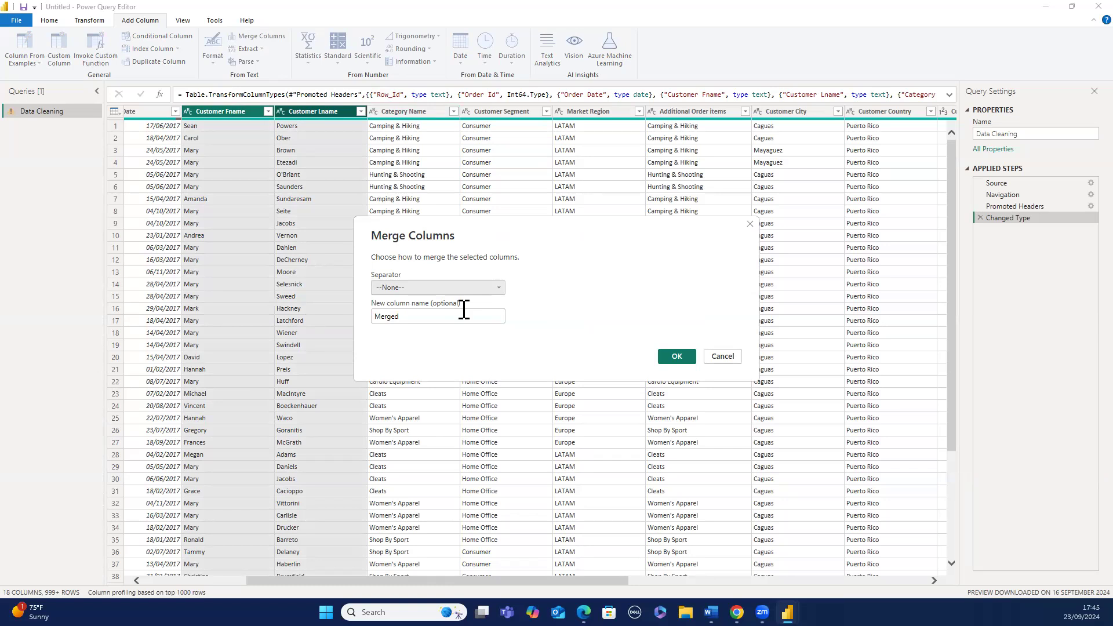
{"action": "left_click", "coordinate": [493, 288]}
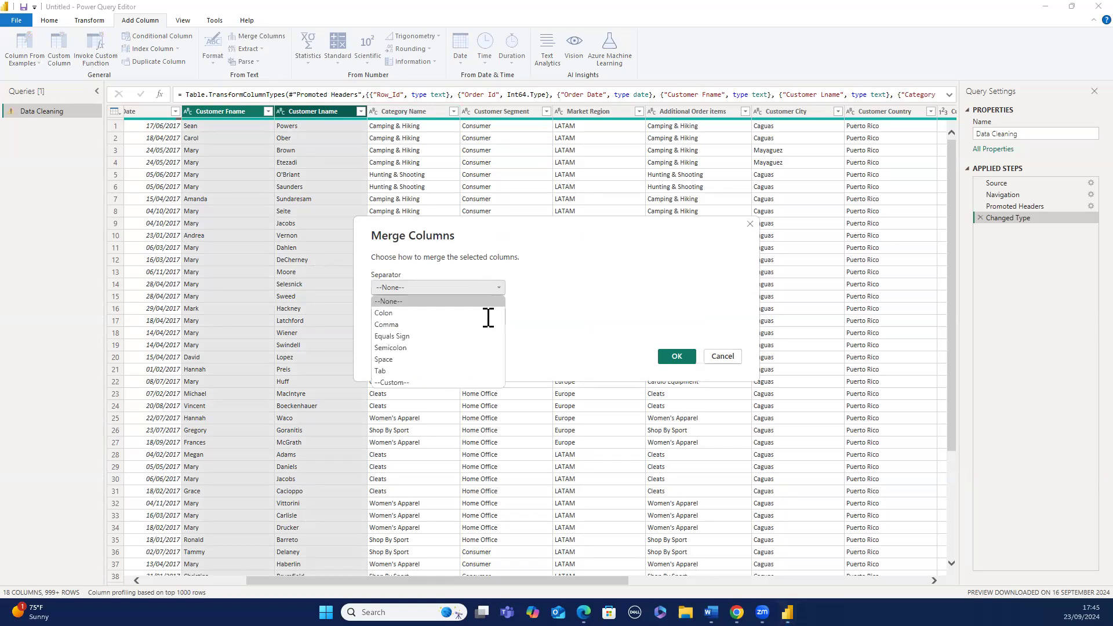
{"action": "left_click", "coordinate": [477, 359]}
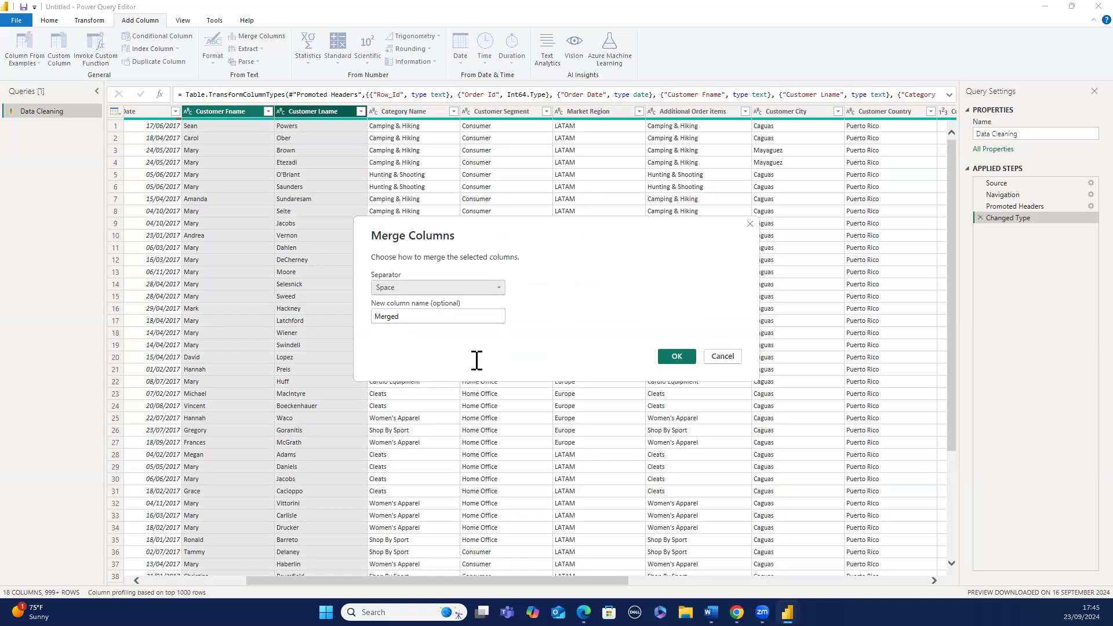
- Enter Full_Name as the new merged column's name and confirm the merge
{"action": "left_click", "coordinate": [452, 328]}
{"action": "key", "text": "BackSpace"}
{"action": "key", "text": "BackSpace"}
{"action": "key", "text": "BackSpace"}
{"action": "key", "text": "BackSpace"}
{"action": "key", "text": "BackSpace"}
{"action": "key", "text": "BackSpace"}
{"action": "type", "text": "Fu"}
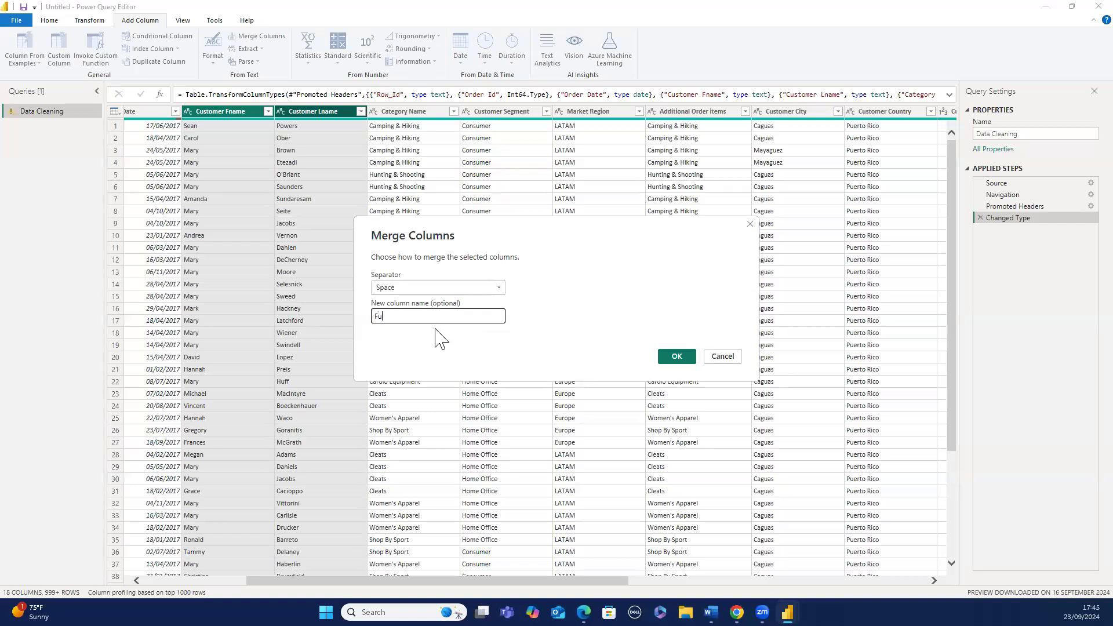
{"action": "type", "text": "l"}
{"action": "type", "text": "l-Na"}
{"action": "type", "text": "me"}
{"action": "left_click", "coordinate": [389, 317]}
{"action": "key", "text": "BackSpace"}
{"action": "type", "text": "_"}
{"action": "left_click", "coordinate": [673, 359]}
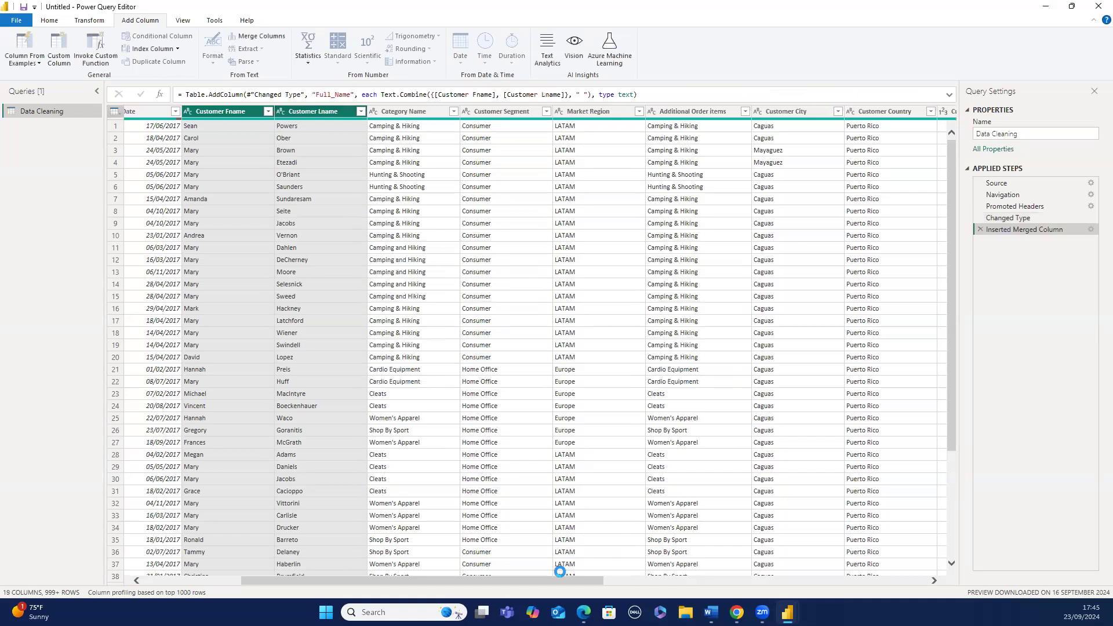
- Split the Full_Name column by the Space delimiter at each occurrence into columns
{"action": "left_click_drag", "start_coordinate": [559, 577], "coordinate": [866, 395]}
{"action": "left_click_drag", "start_coordinate": [930, 582], "coordinate": [930, 581]}
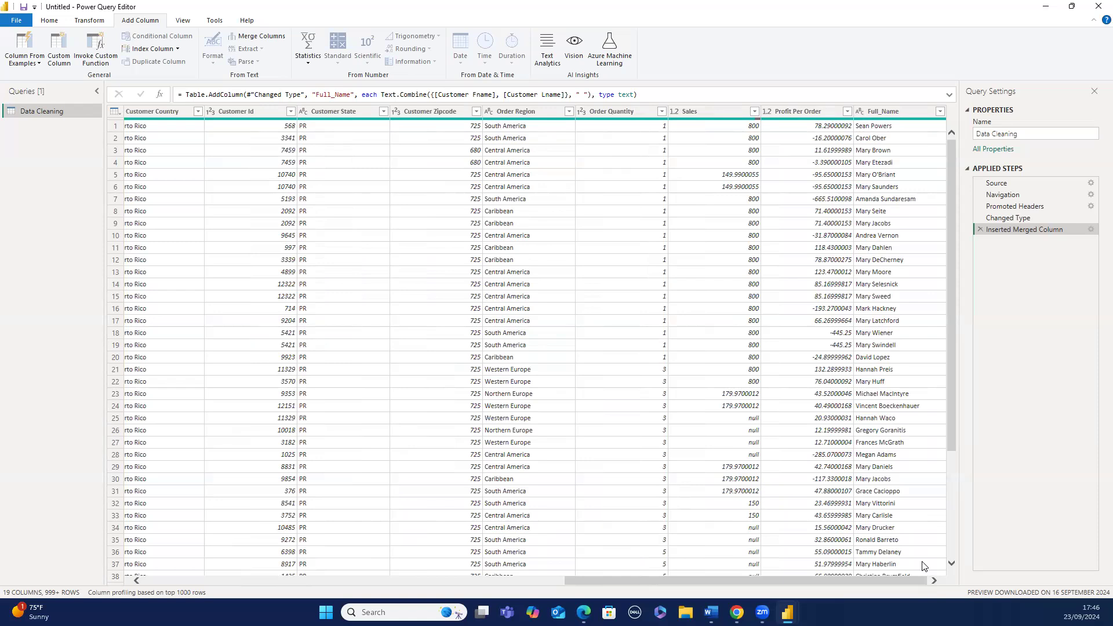
{"action": "left_click", "coordinate": [890, 110]}
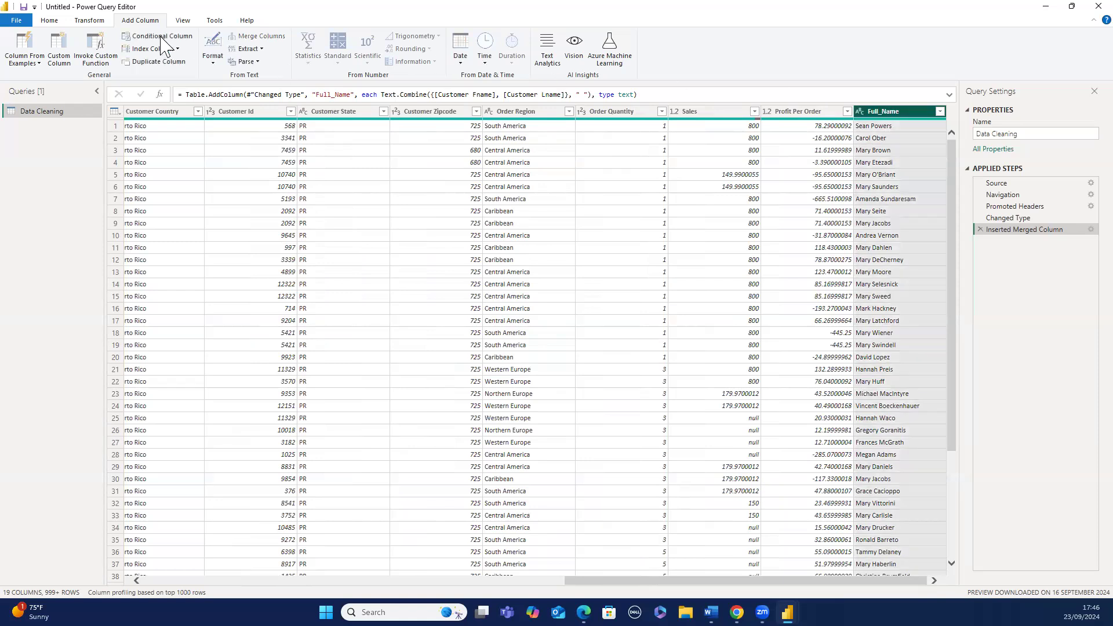
{"action": "left_click", "coordinate": [92, 21]}
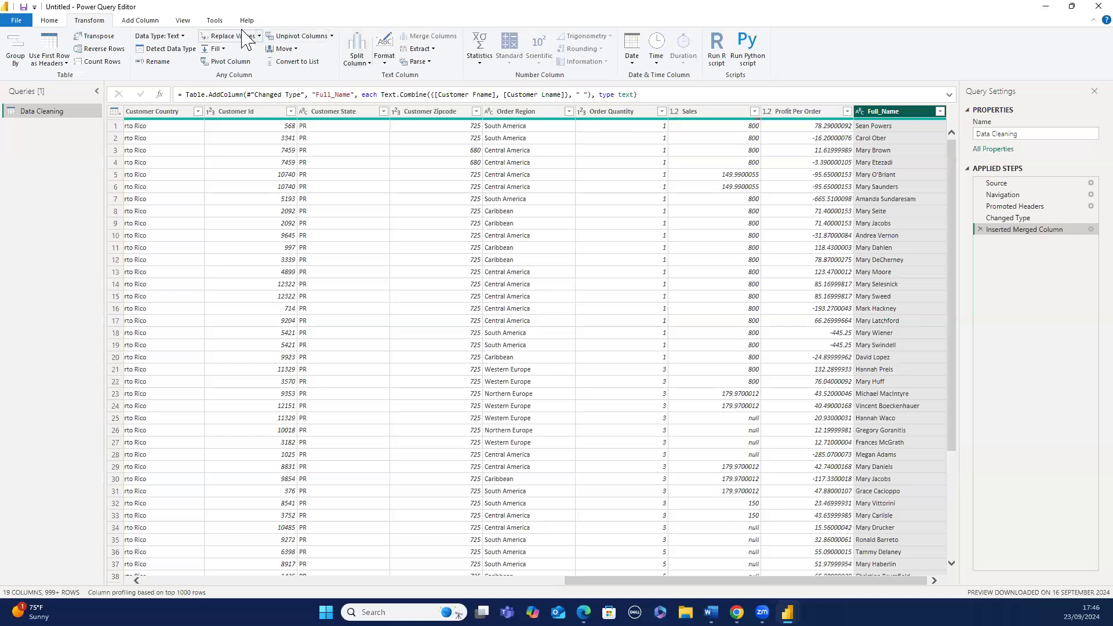
{"action": "left_click", "coordinate": [153, 23]}
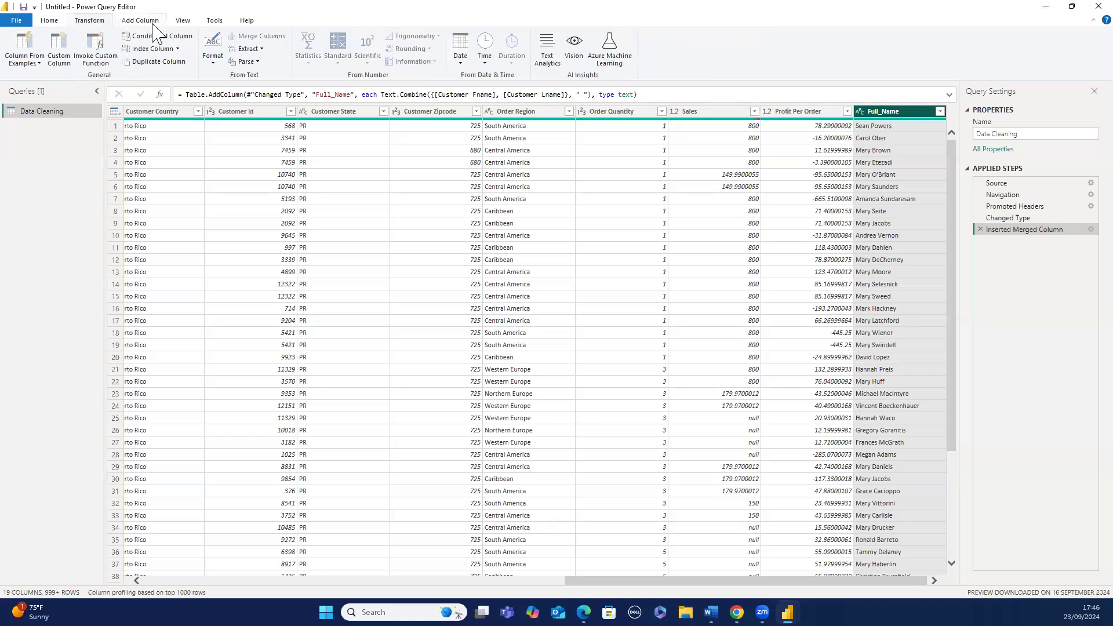
{"action": "left_click", "coordinate": [98, 27]}
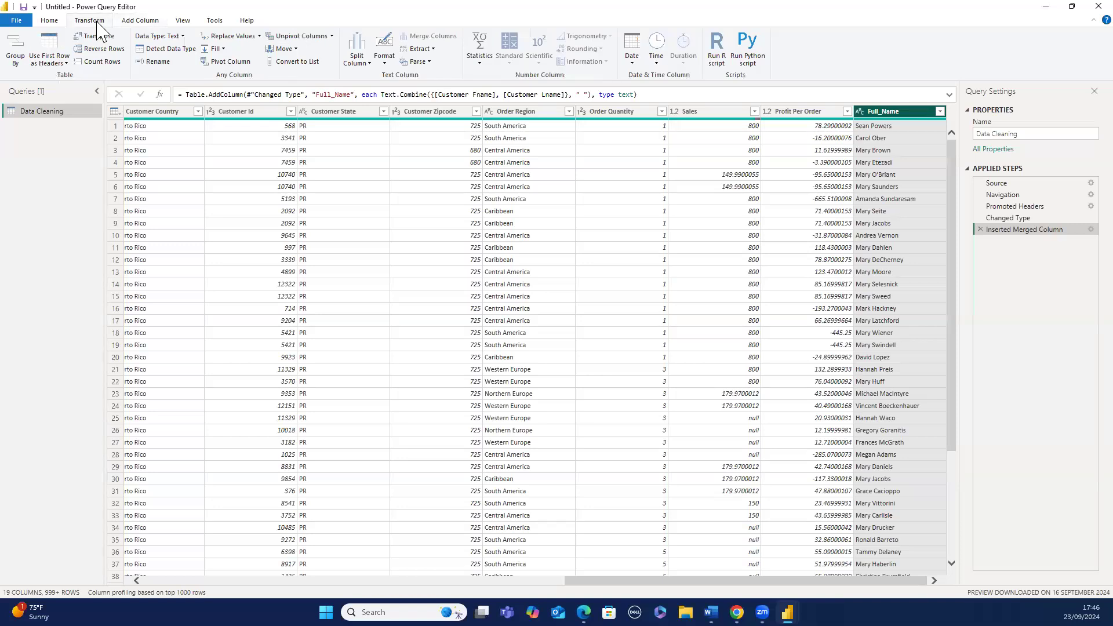
{"action": "left_click", "coordinate": [359, 61]}
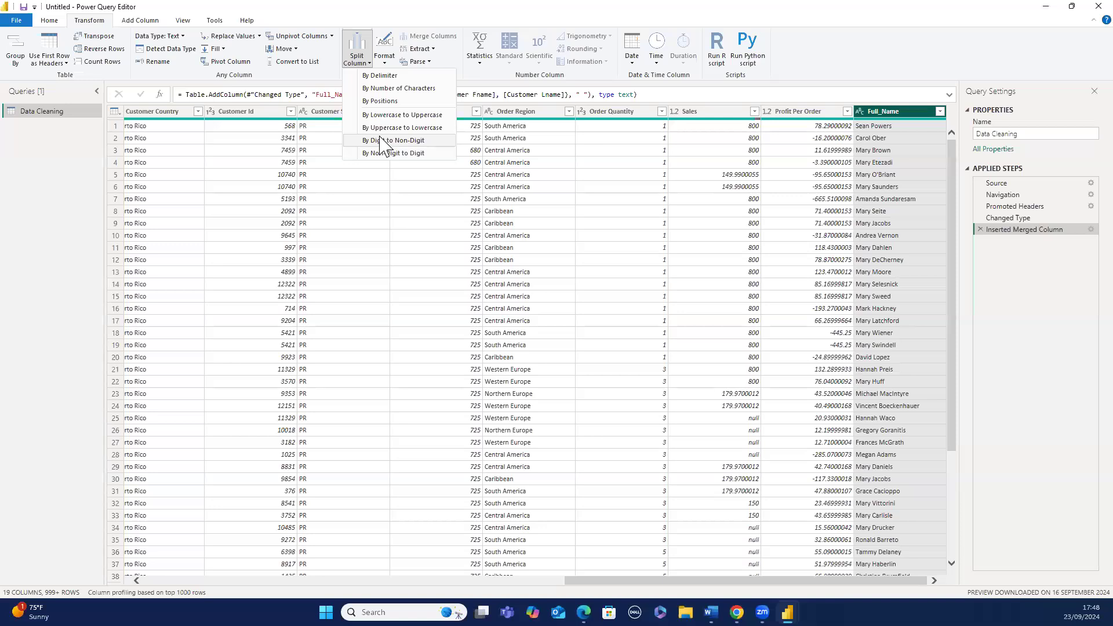
{"action": "left_click", "coordinate": [387, 76]}
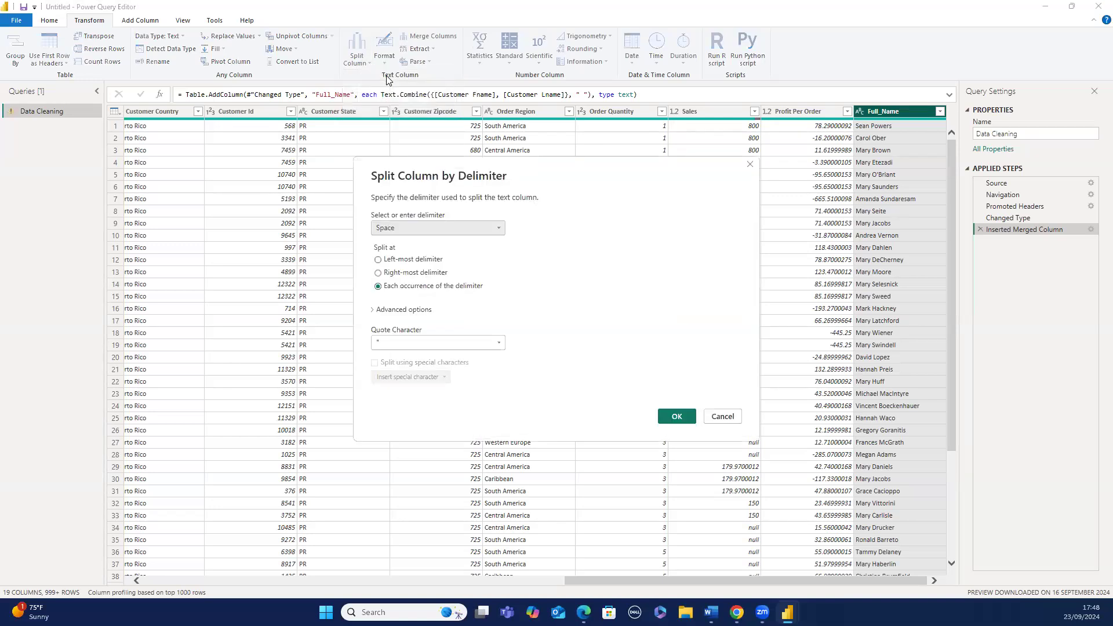
{"action": "left_click", "coordinate": [398, 231]}
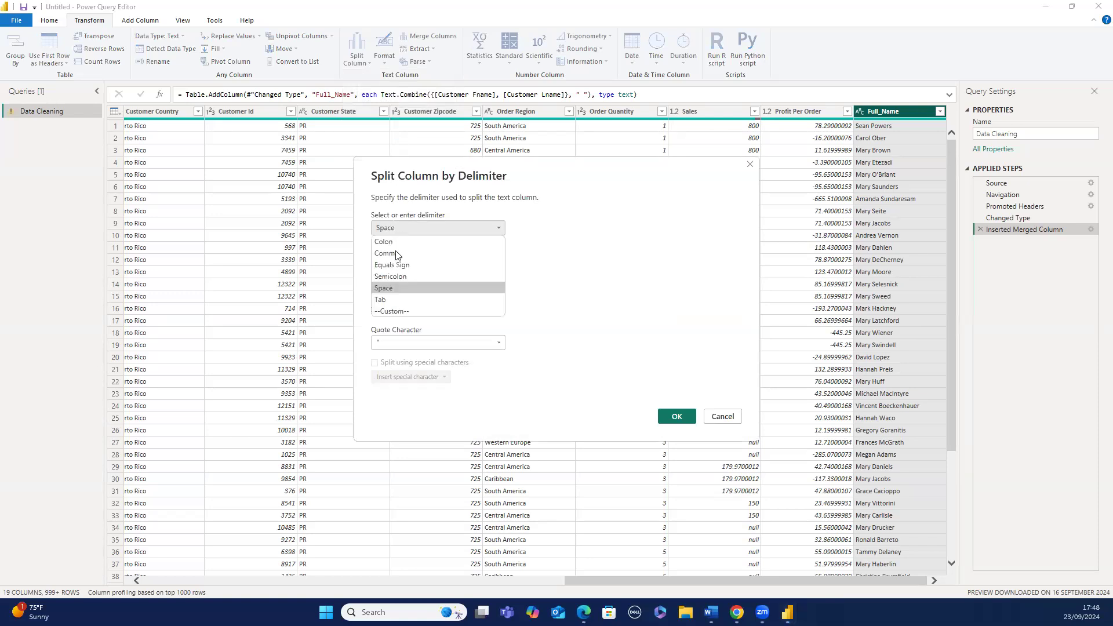
{"action": "left_click", "coordinate": [390, 288]}
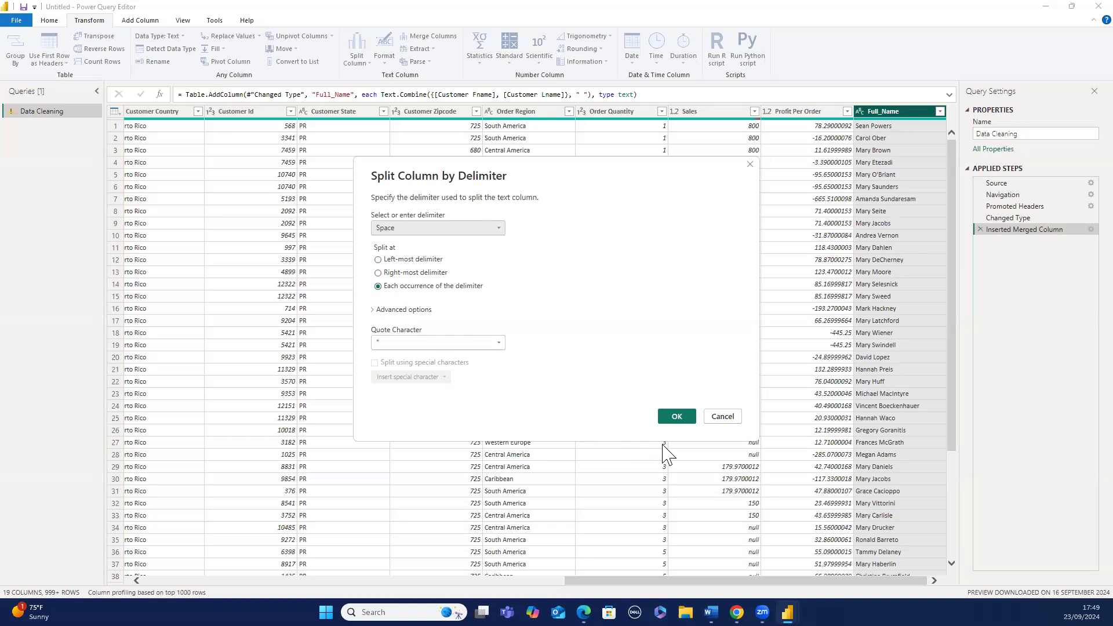
{"action": "left_click", "coordinate": [674, 423]}
{"action": "left_click", "coordinate": [406, 310]}
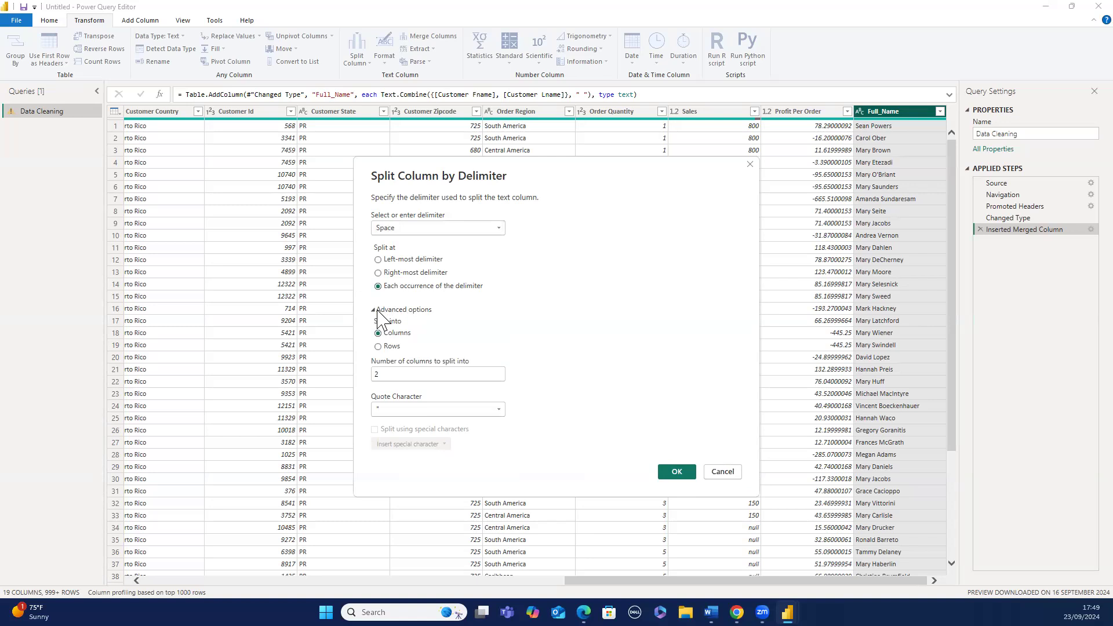
{"action": "left_click", "coordinate": [378, 347]}
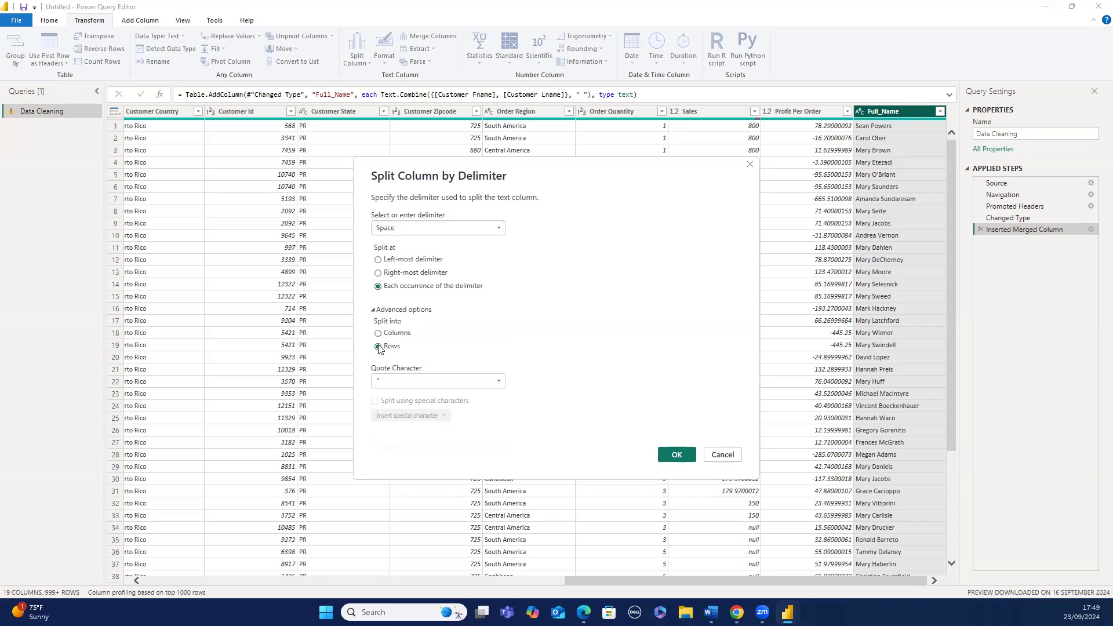
{"action": "left_click", "coordinate": [378, 334]}
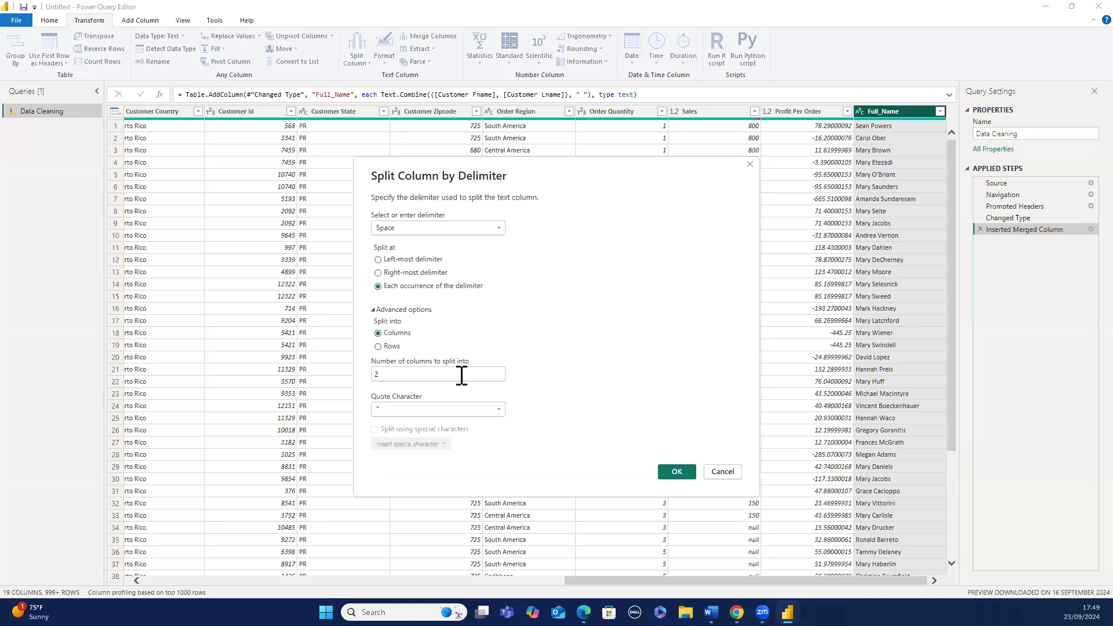
{"action": "left_click", "coordinate": [374, 313]}
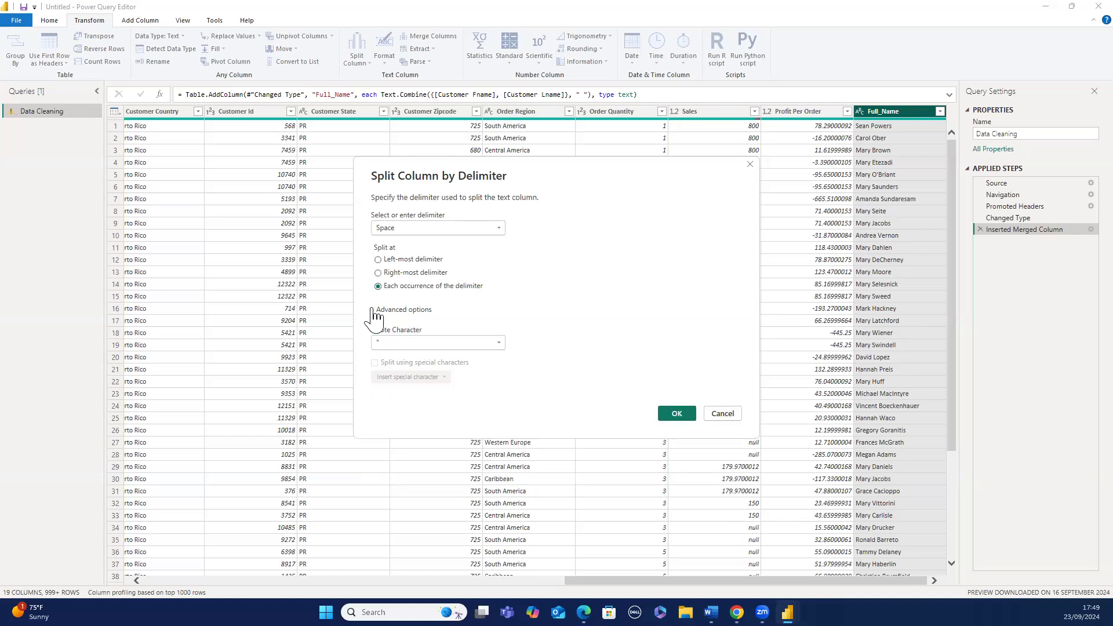
{"action": "left_click", "coordinate": [665, 412]}
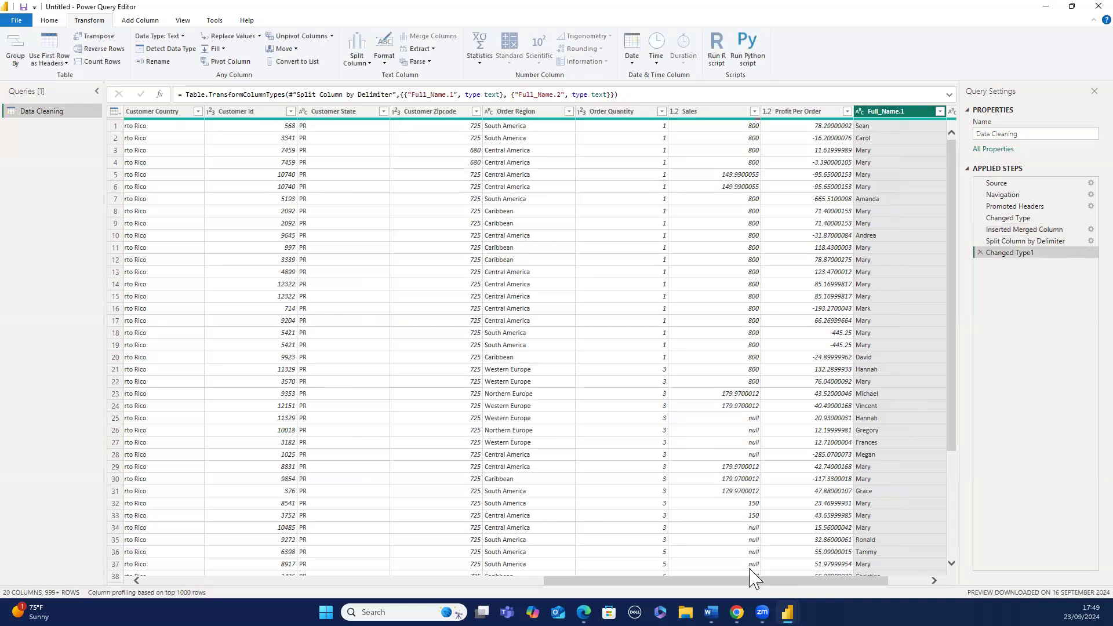
- Rename the Full_Name.1 column to First Name
{"action": "left_click_drag", "start_coordinate": [742, 581], "coordinate": [787, 579]}
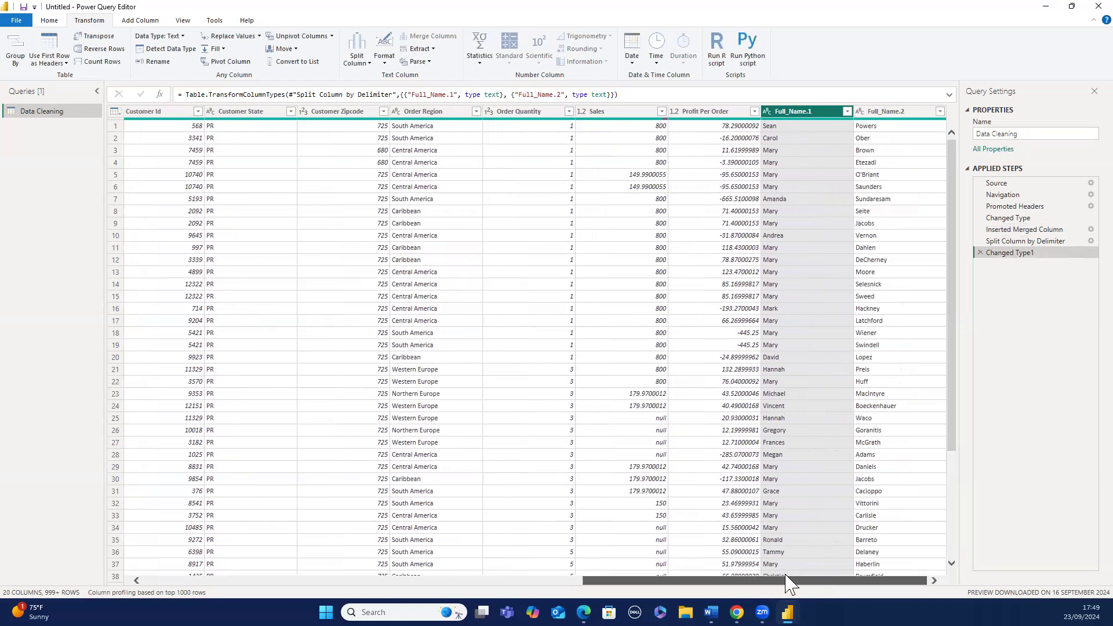
{"action": "double_click", "coordinate": [796, 112]}
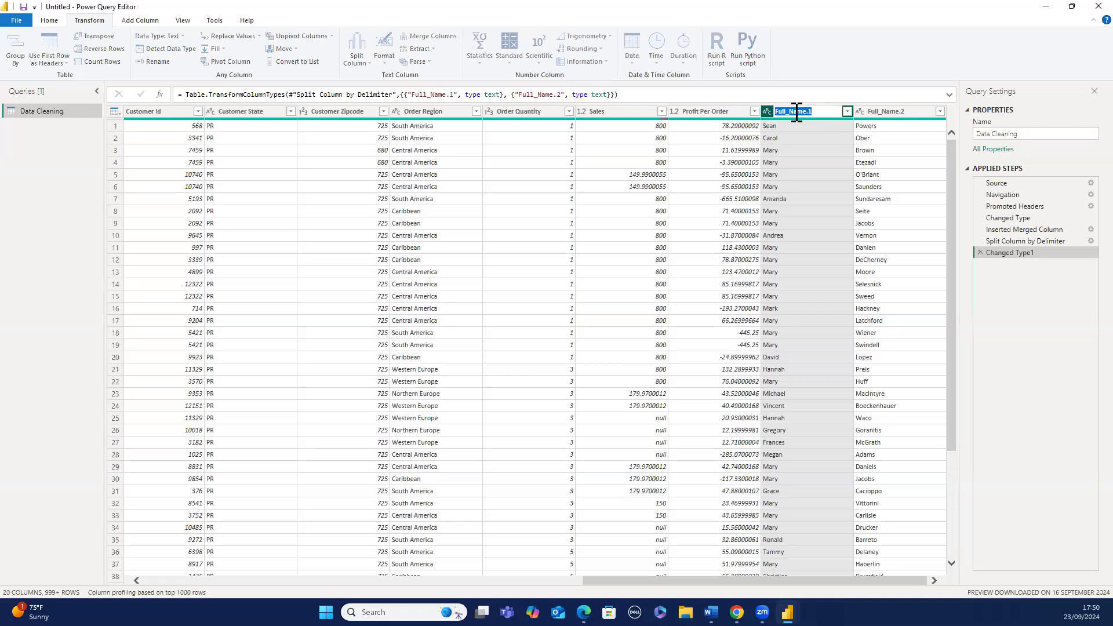
{"action": "type", "text": "First Name"}
{"action": "key", "text": "Return"}
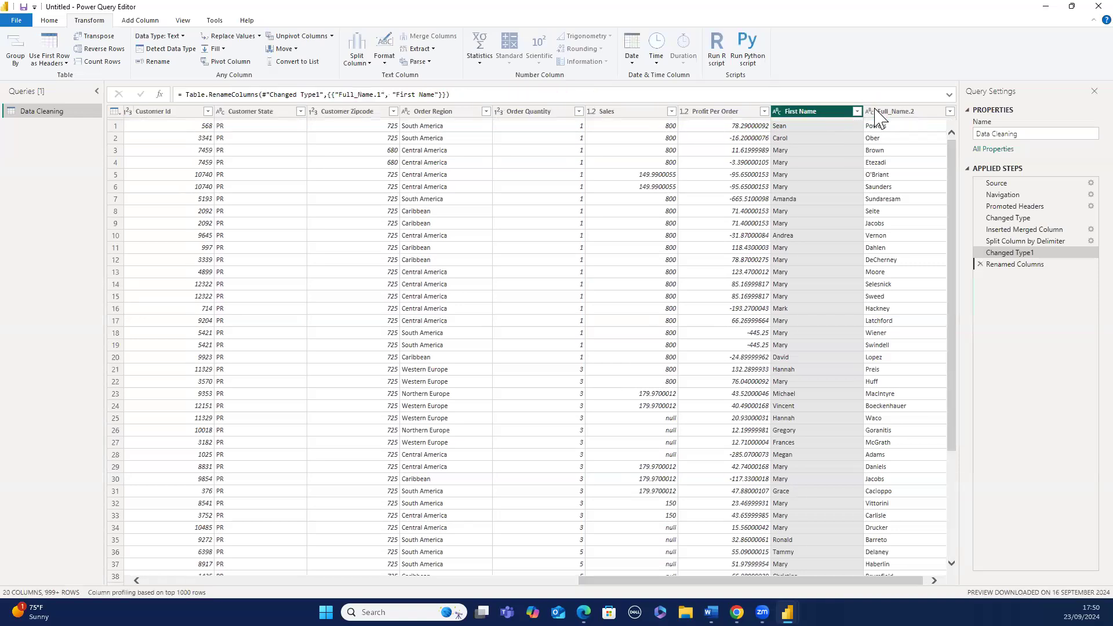
- Rename the Full_Name.2 column to Last Name
{"action": "double_click", "coordinate": [887, 113]}
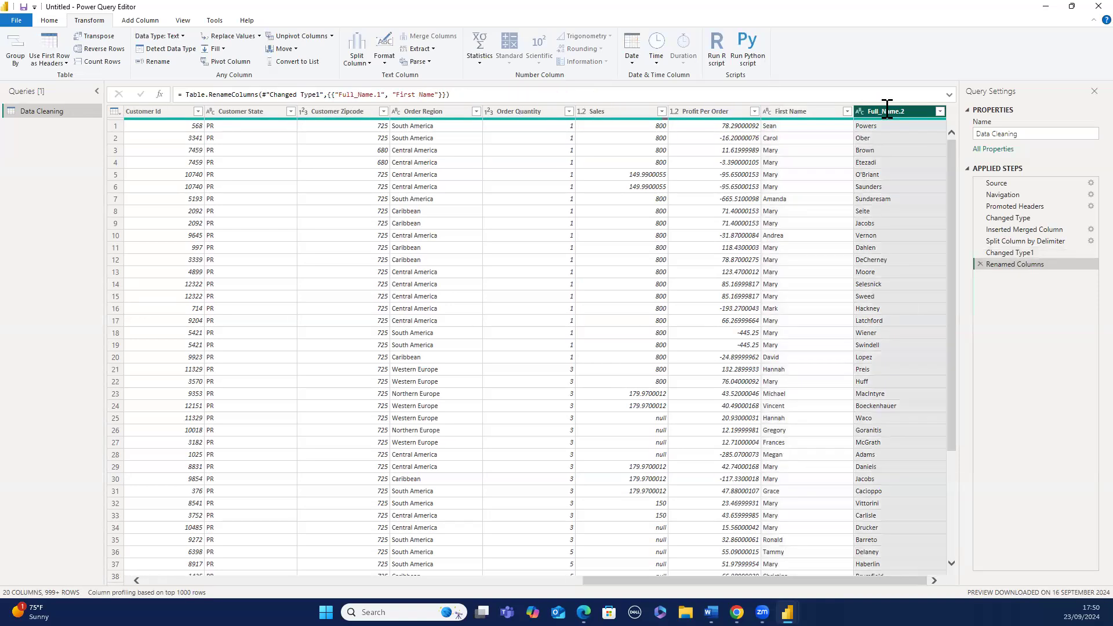
{"action": "type", "text": "Last"}
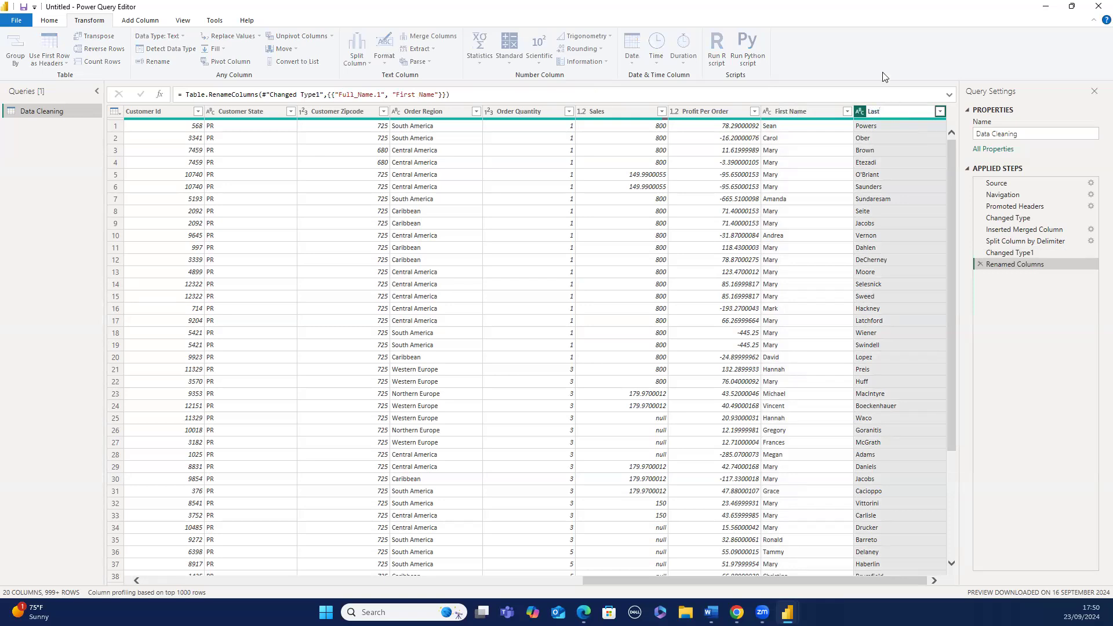
{"action": "type", "text": " Name"}
{"action": "key", "text": "Return"}
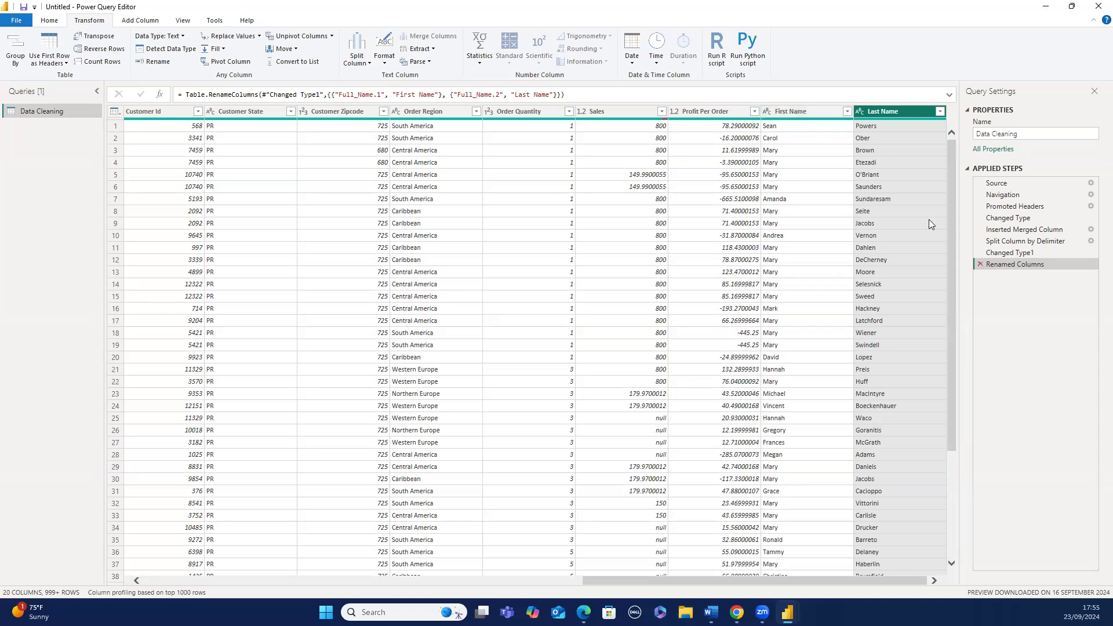
- Delete the applied steps back to Changed Type, removing the renamed, split and merged Full_Name steps
{"action": "left_click", "coordinate": [979, 265]}
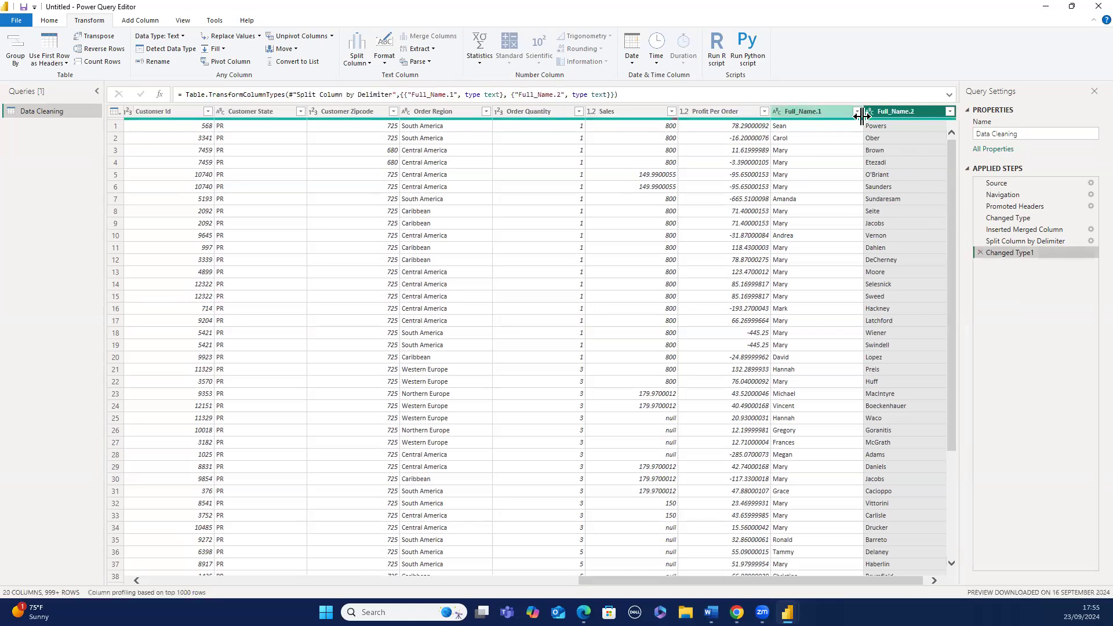
{"action": "left_click", "coordinate": [980, 254]}
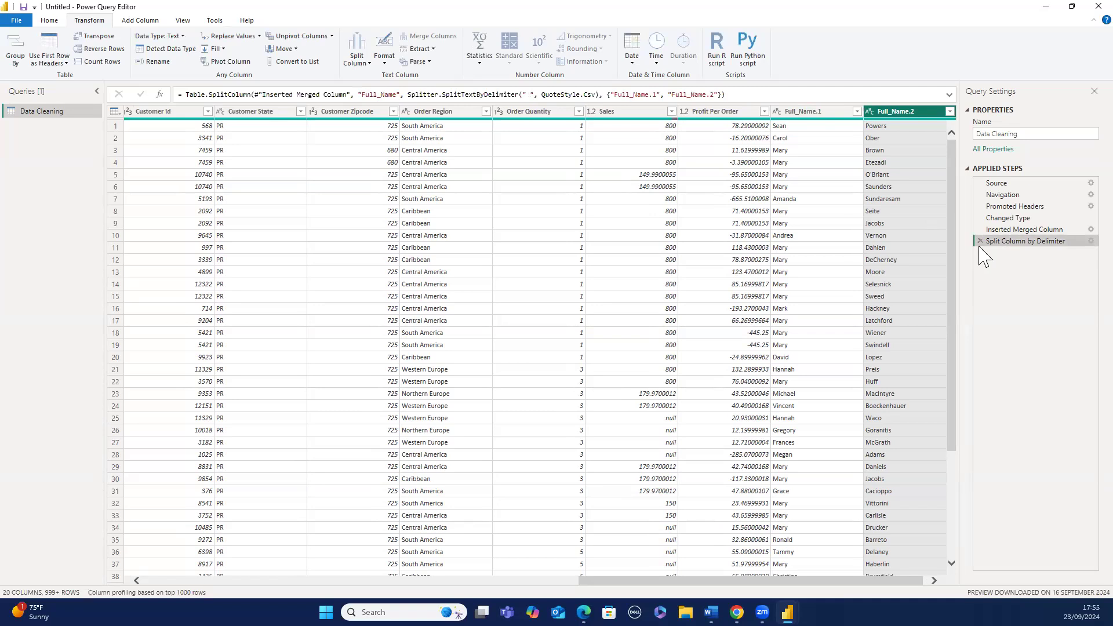
{"action": "left_click", "coordinate": [980, 242]}
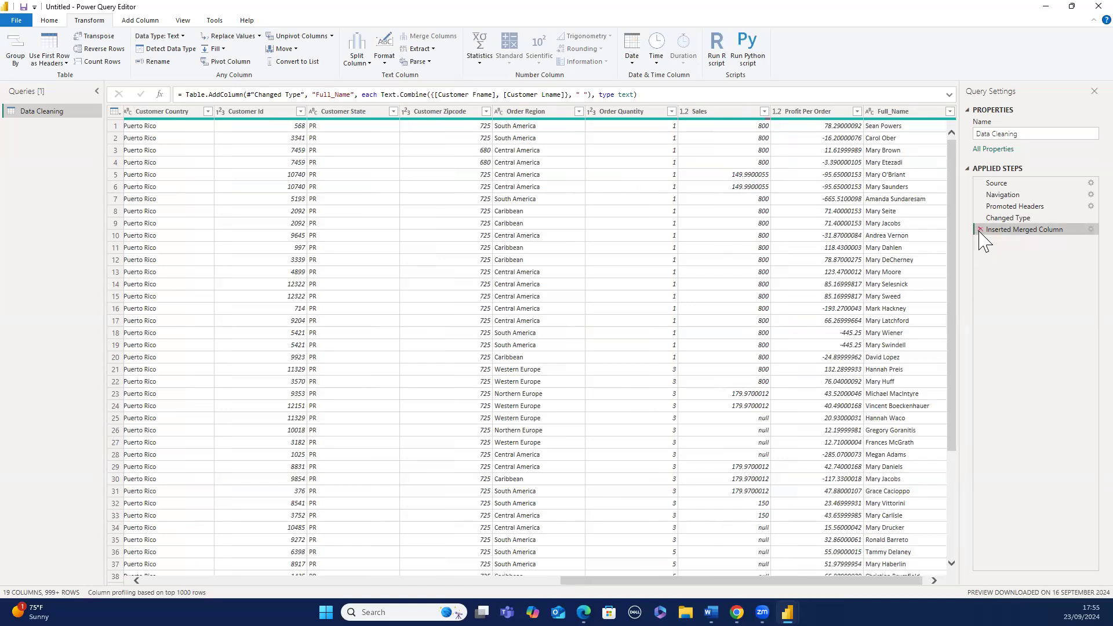
{"action": "left_click", "coordinate": [891, 112]}
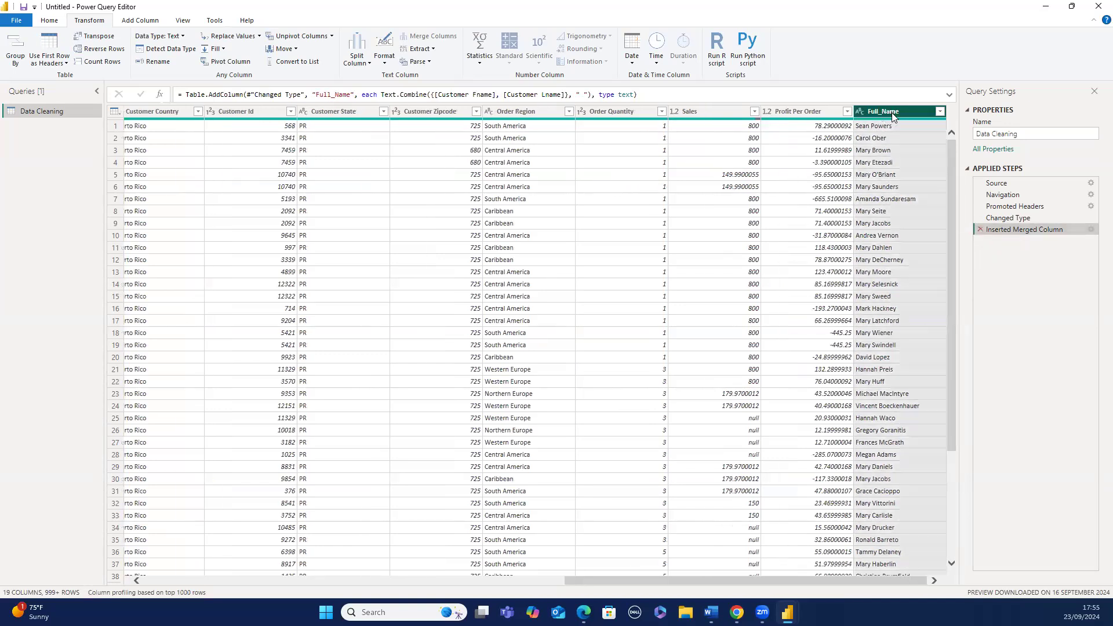
{"action": "left_click", "coordinate": [980, 230]}
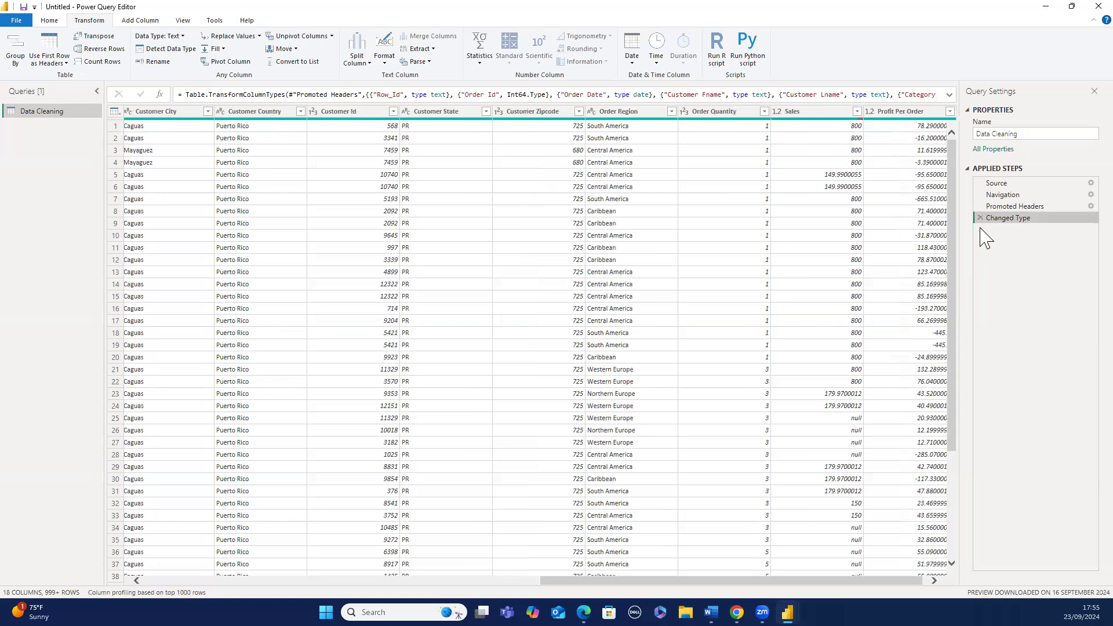
- Remove duplicate rows from the whole table
{"action": "left_click", "coordinate": [897, 244]}
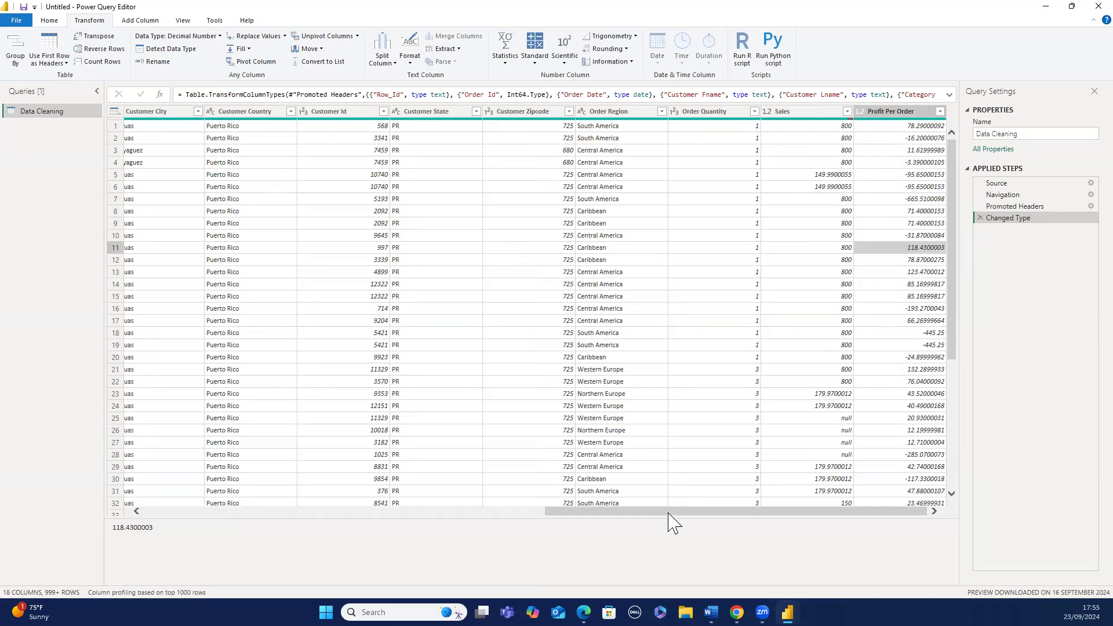
{"action": "left_click_drag", "start_coordinate": [667, 513], "coordinate": [269, 586]}
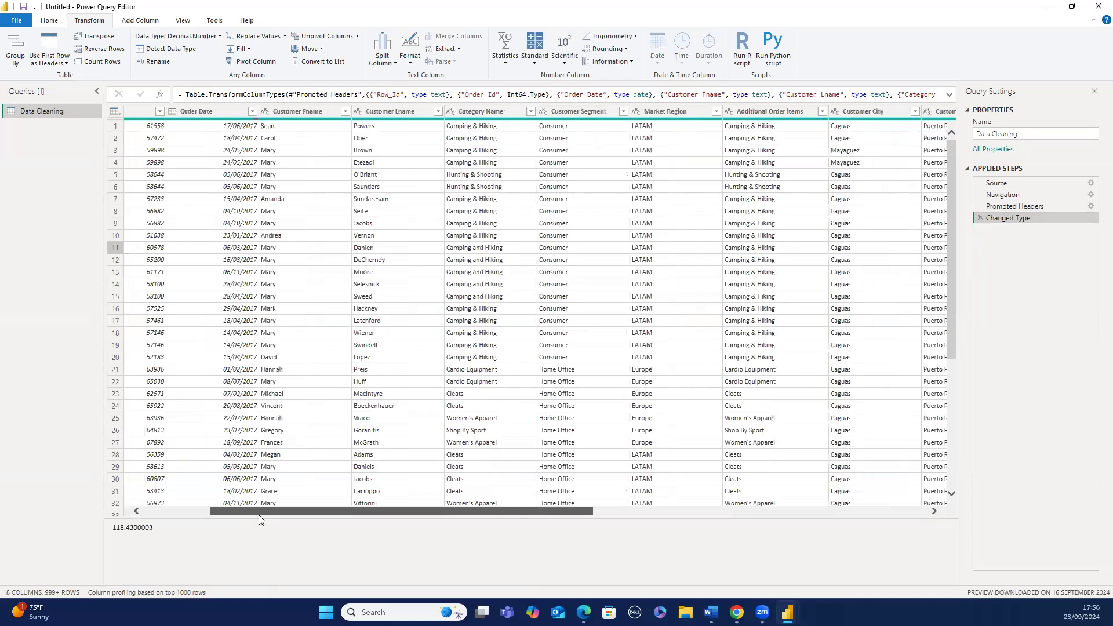
{"action": "left_click_drag", "start_coordinate": [259, 515], "coordinate": [197, 513]}
{"action": "left_click", "coordinate": [174, 467]}
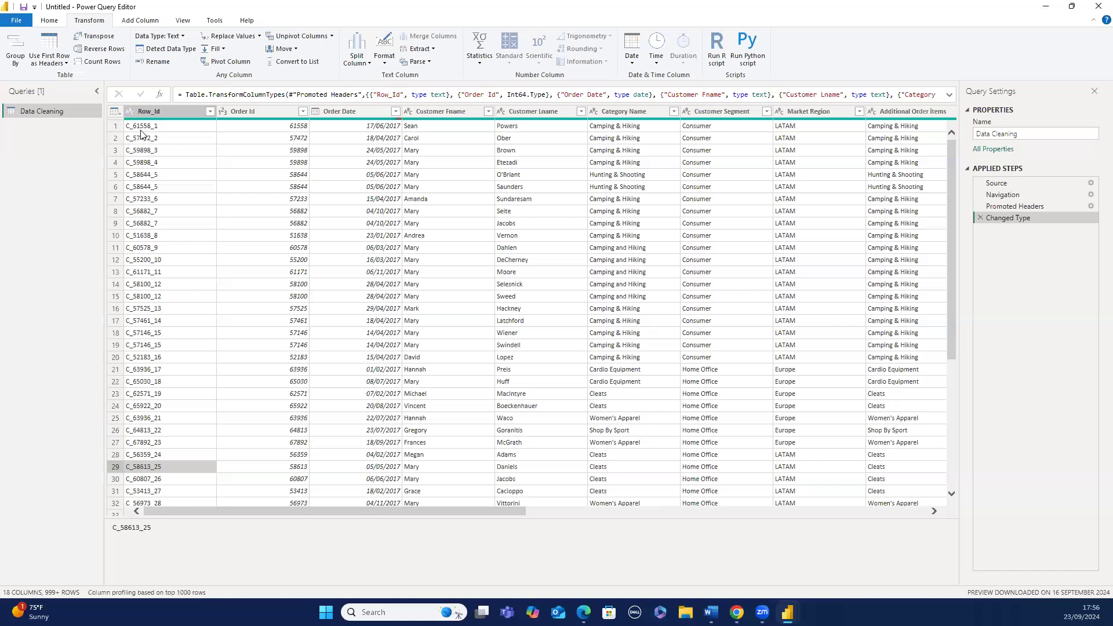
{"action": "left_click", "coordinate": [113, 112]}
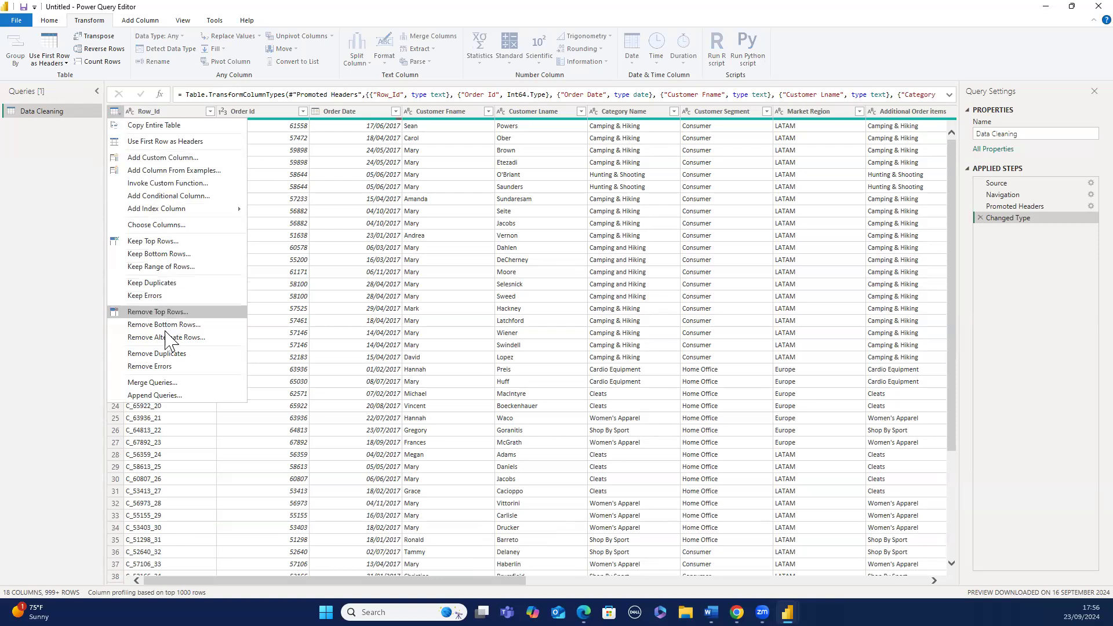
{"action": "left_click", "coordinate": [164, 356]}
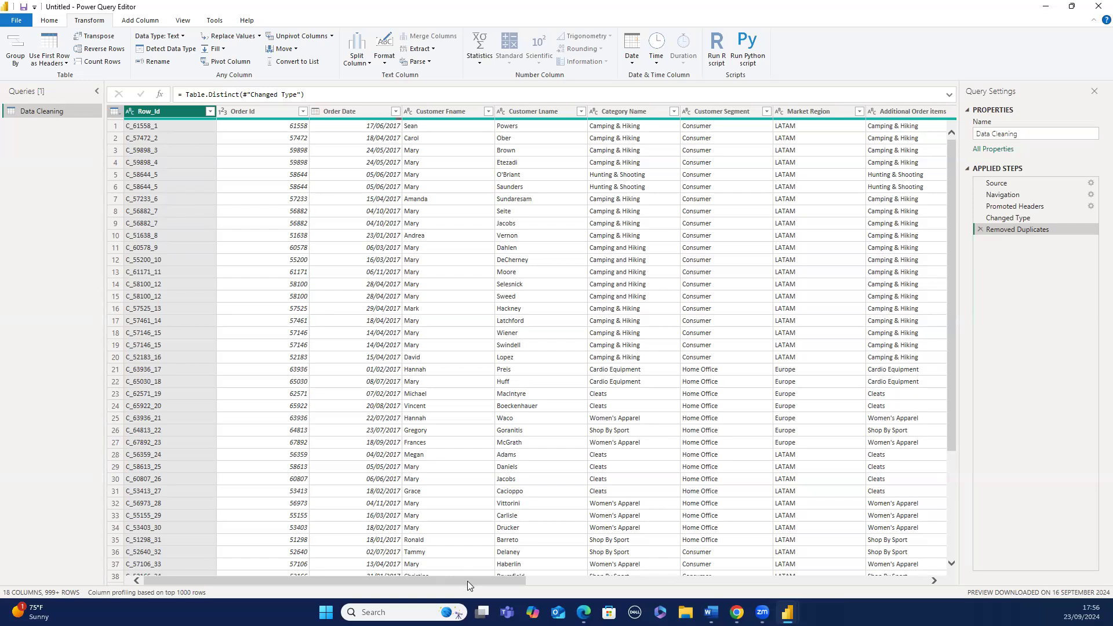
- Inspect rows 14 to 16 in the preview to compare the records that look duplicated
{"action": "left_click_drag", "start_coordinate": [467, 581], "coordinate": [511, 580]}
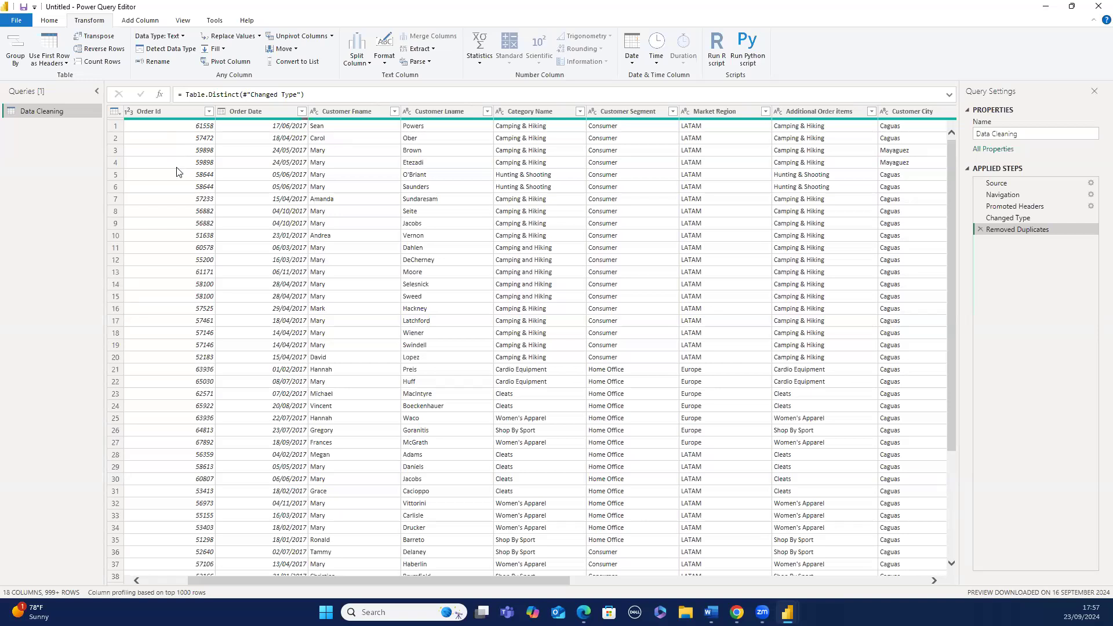
{"action": "left_click", "coordinate": [115, 284]}
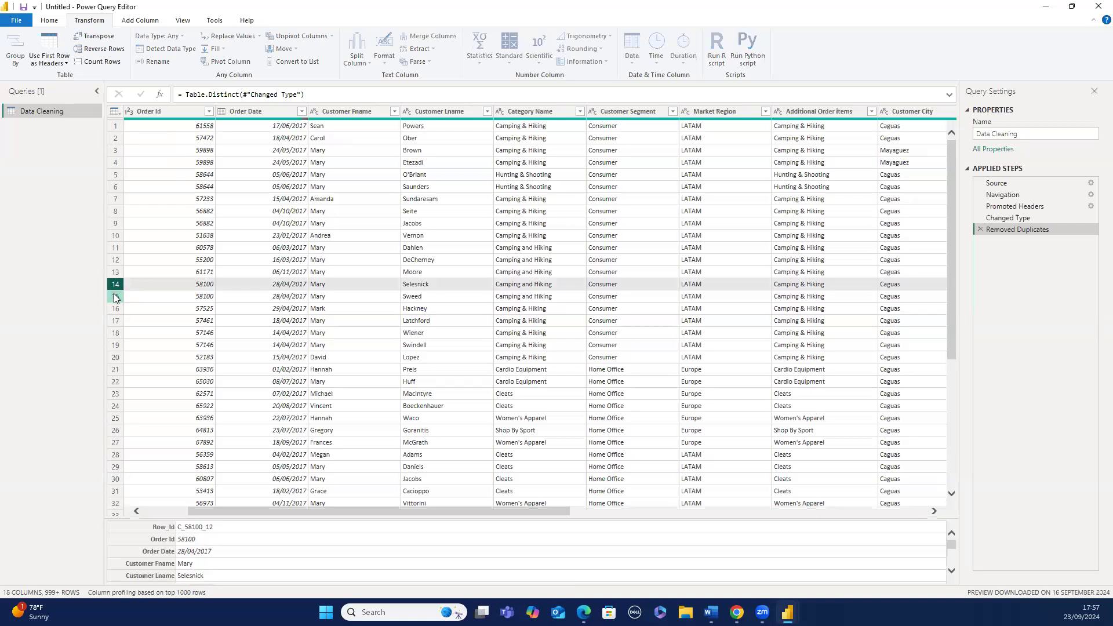
{"action": "left_click", "coordinate": [115, 296]}
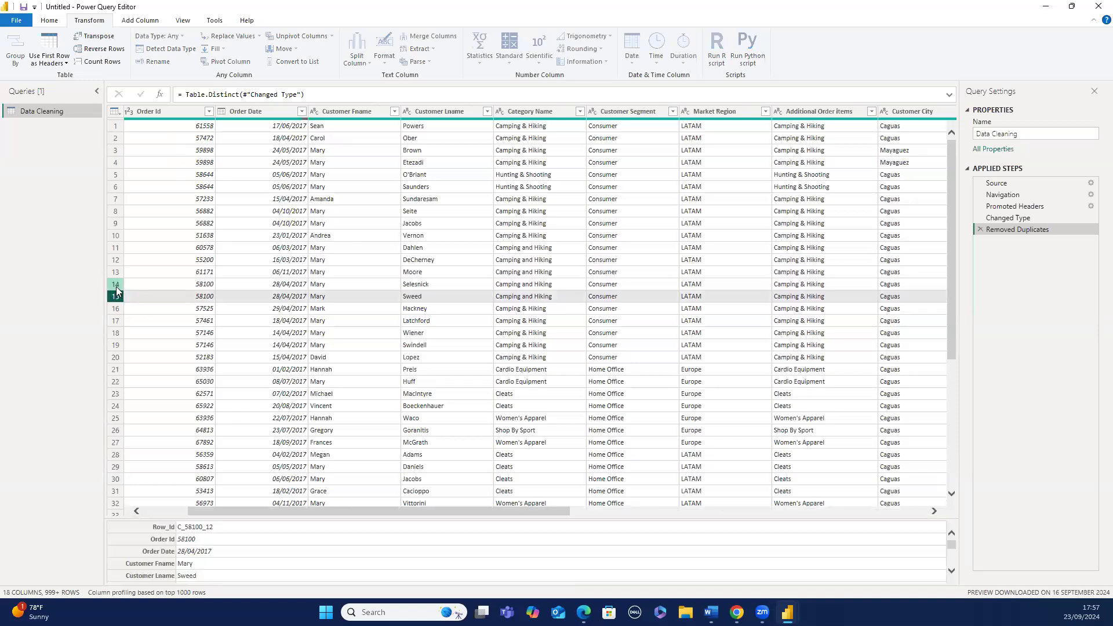
{"action": "left_click", "coordinate": [119, 283]}
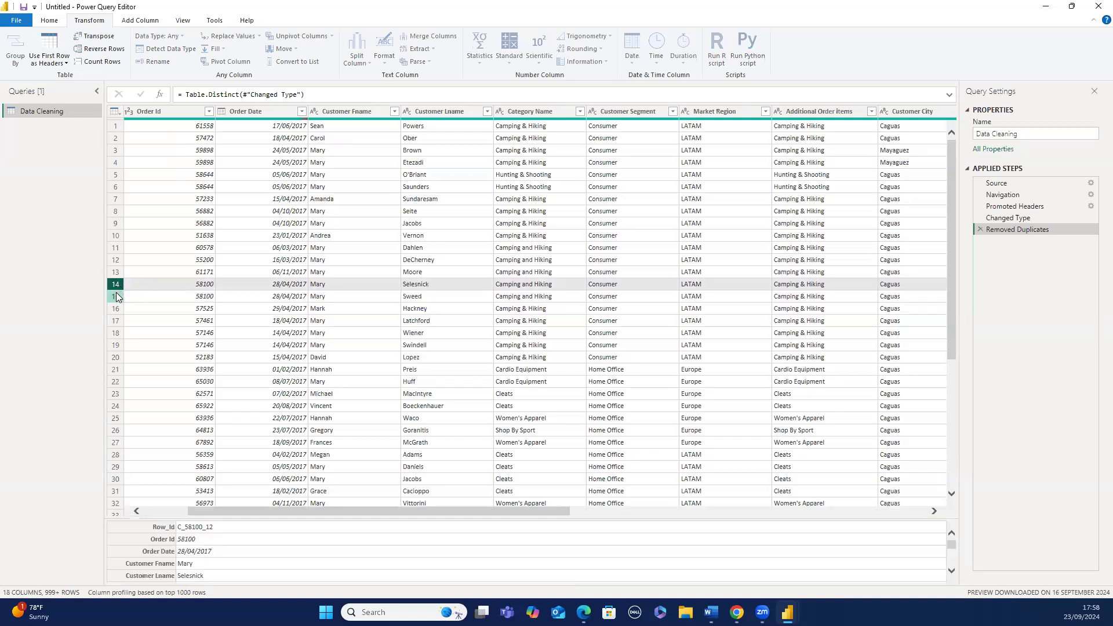
{"action": "left_click", "coordinate": [116, 296]}
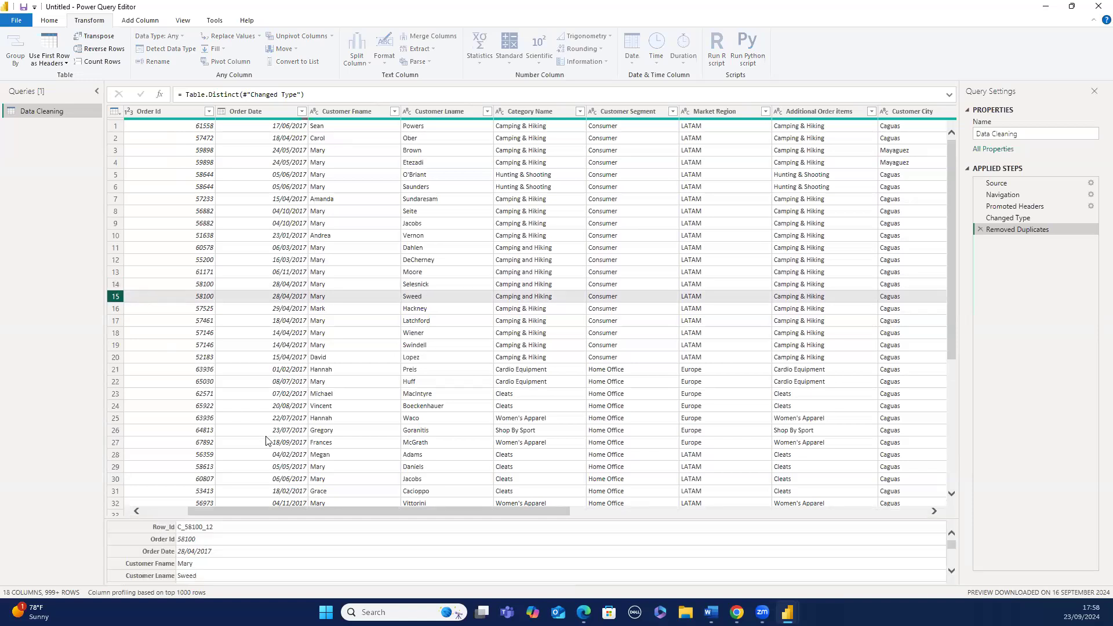
{"action": "left_click_drag", "start_coordinate": [287, 510], "coordinate": [213, 526]}
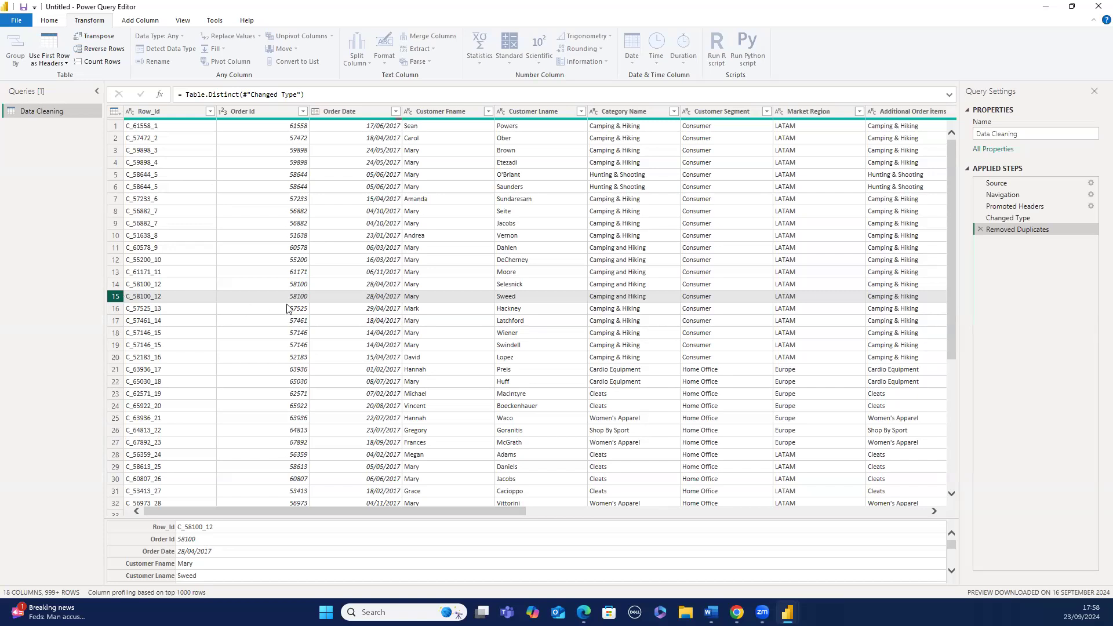
{"action": "left_click", "coordinate": [116, 310]}
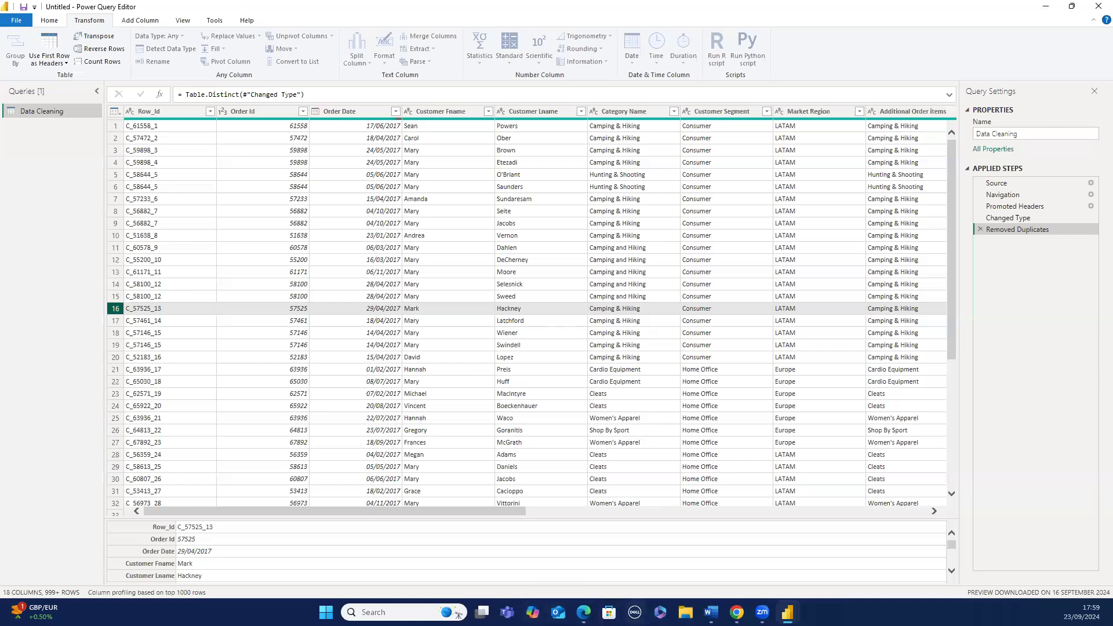
- Switch to File Explorer and open project.xlsx from the Downloads folder in Excel
{"action": "left_click", "coordinate": [685, 612]}
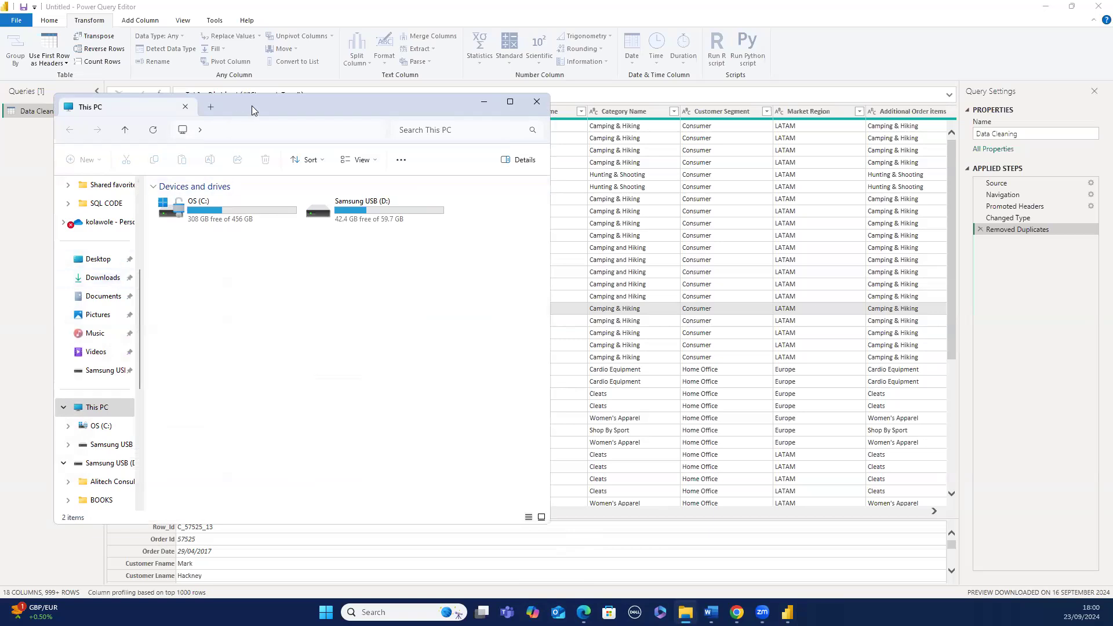
{"action": "left_click_drag", "start_coordinate": [324, 113], "coordinate": [398, 121]}
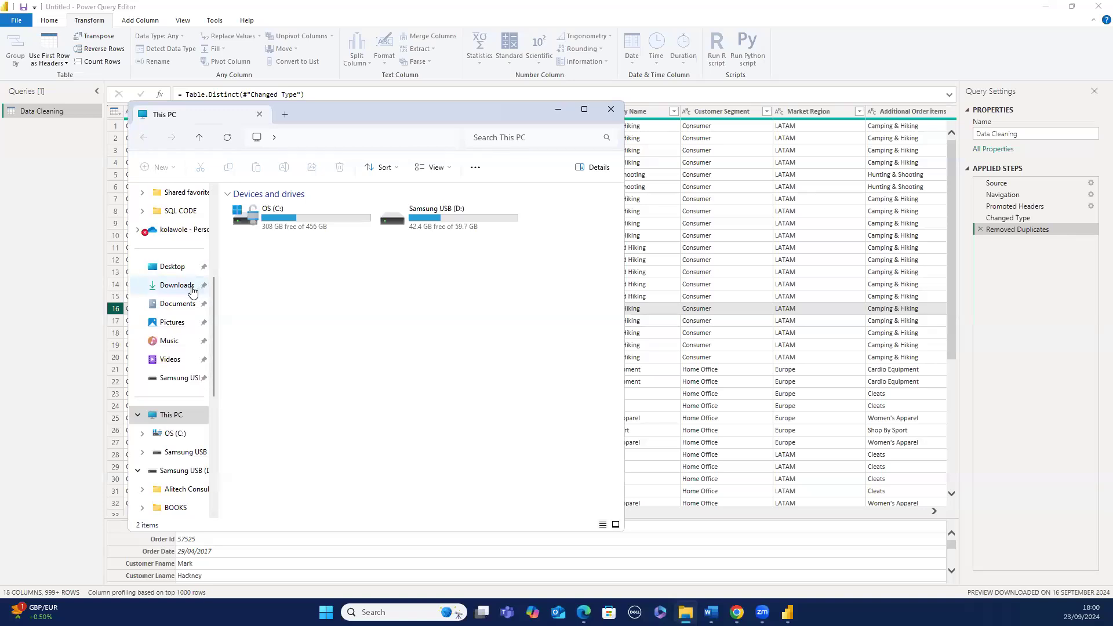
{"action": "scroll", "coordinate": [193, 291], "scroll_direction": "down", "scroll_amount": 4}
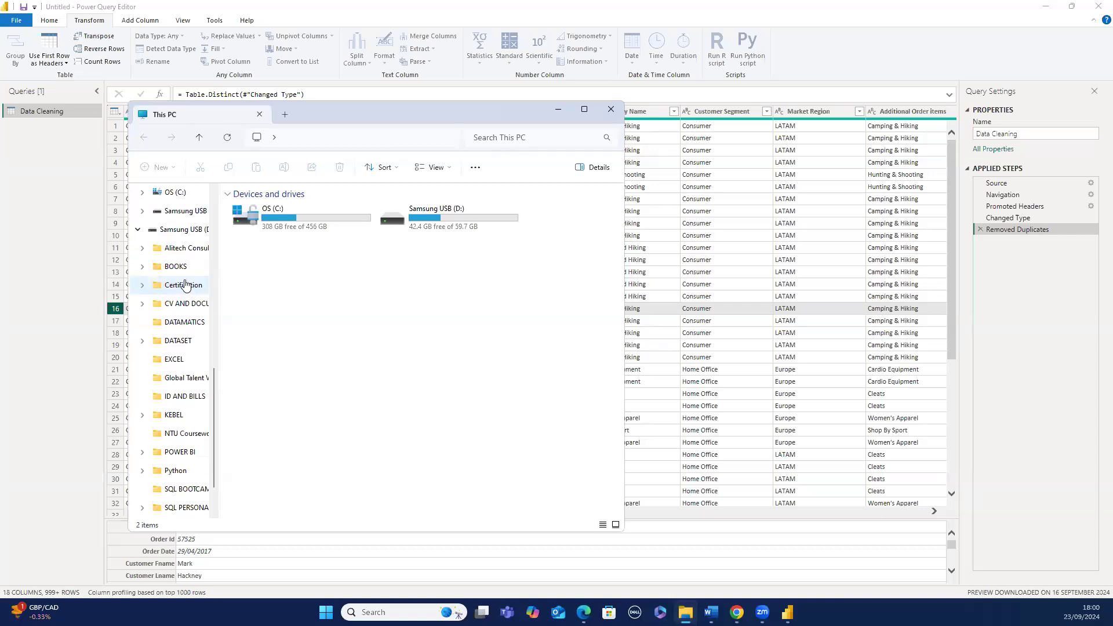
{"action": "scroll", "coordinate": [184, 286], "scroll_direction": "down", "scroll_amount": 1}
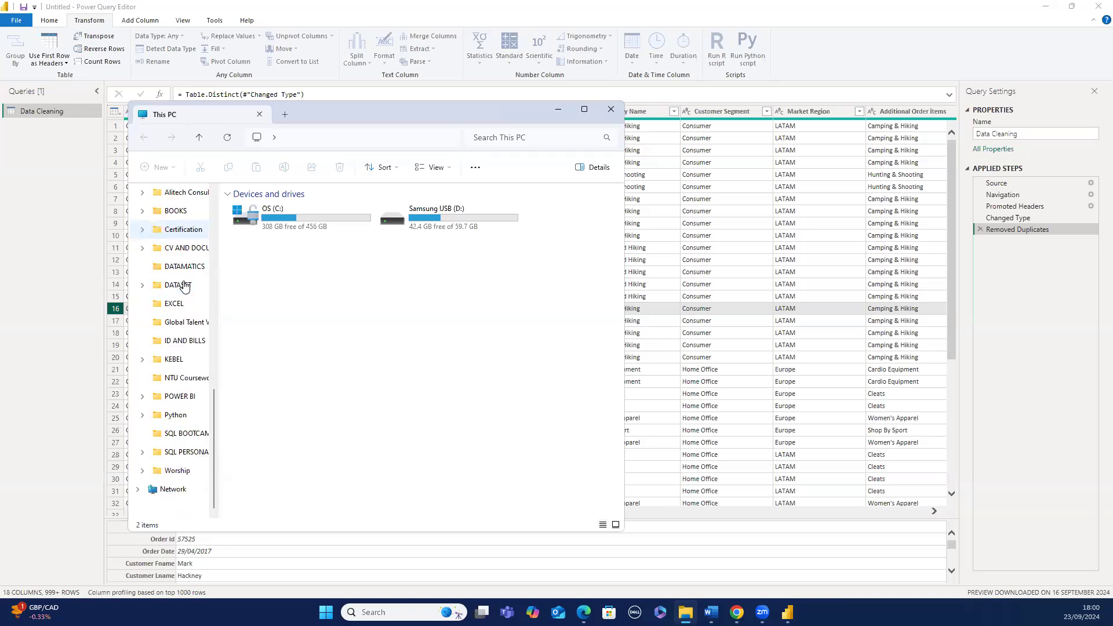
{"action": "scroll", "coordinate": [184, 286], "scroll_direction": "up", "scroll_amount": 4}
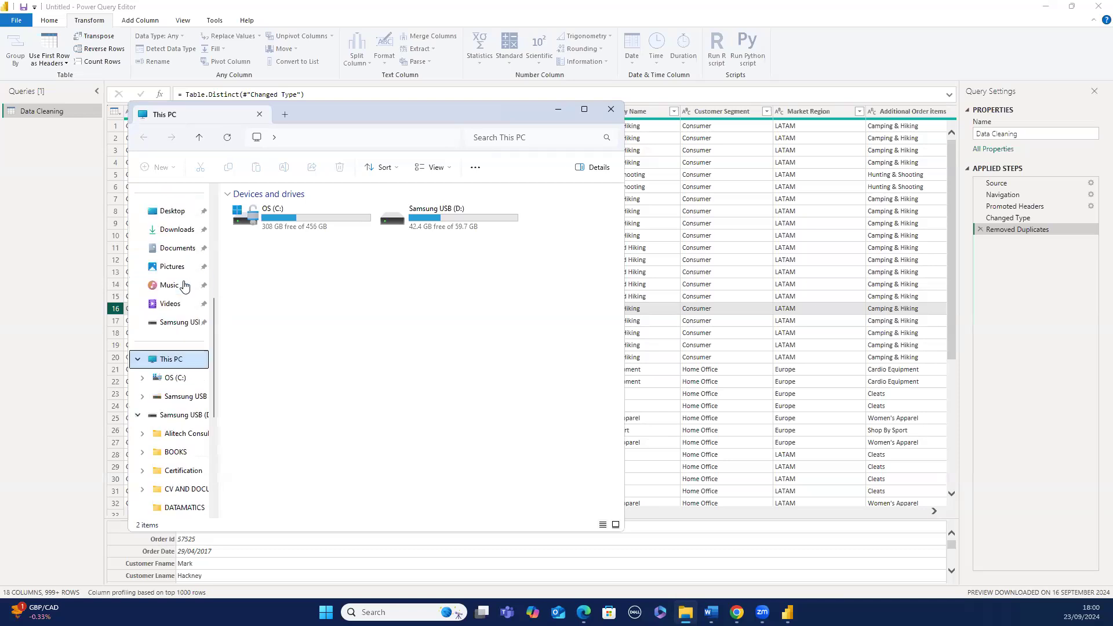
{"action": "scroll", "coordinate": [184, 286], "scroll_direction": "down", "scroll_amount": 4}
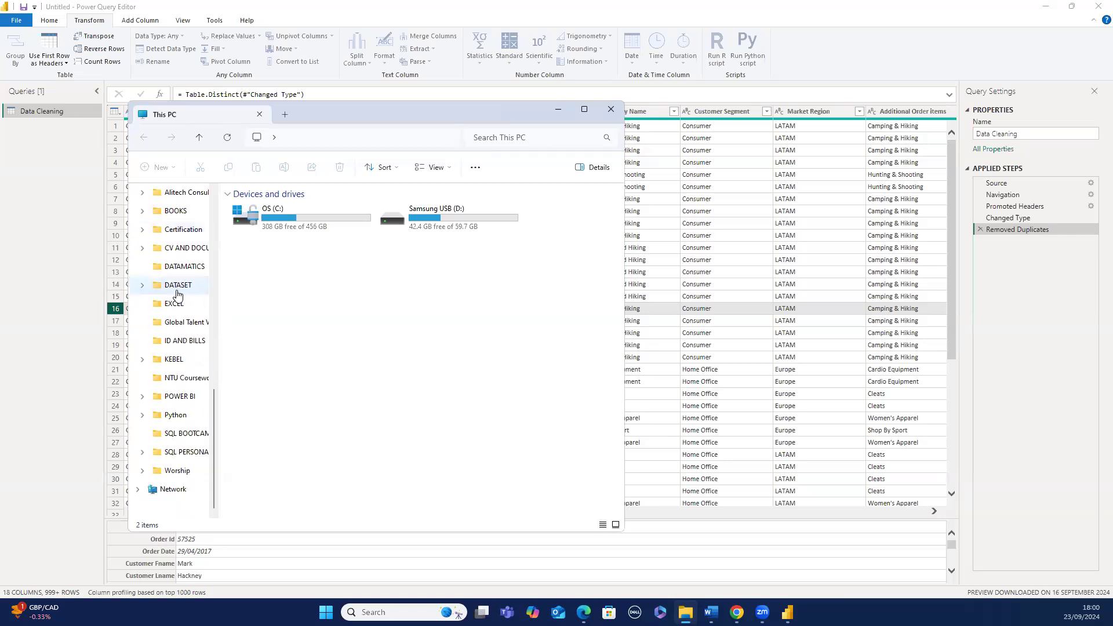
{"action": "scroll", "coordinate": [177, 292], "scroll_direction": "up", "scroll_amount": 4}
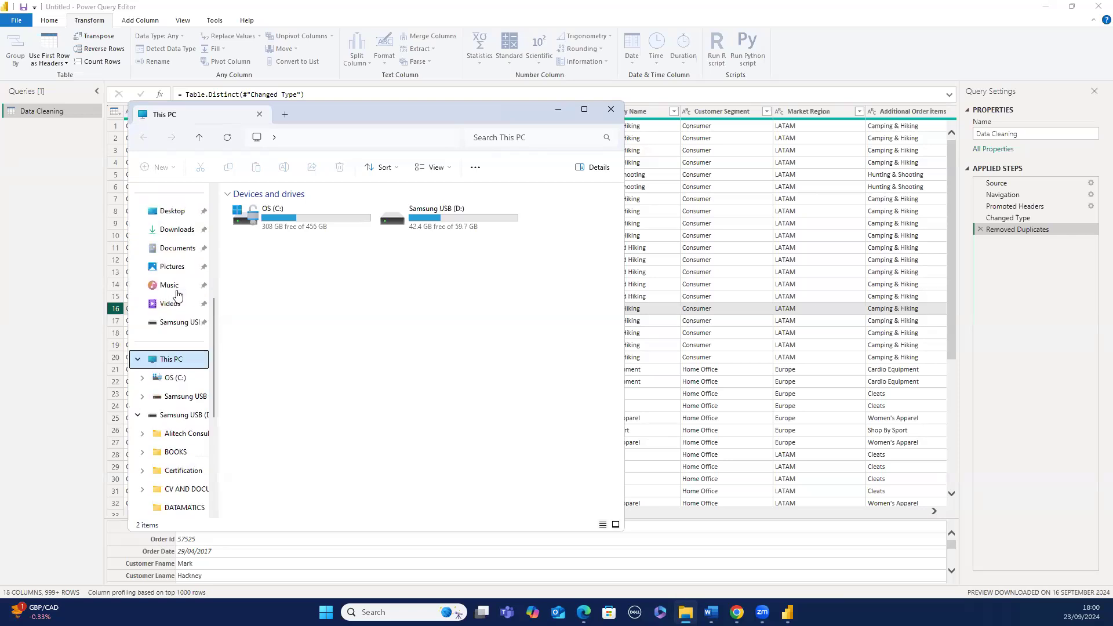
{"action": "left_click", "coordinate": [179, 237]}
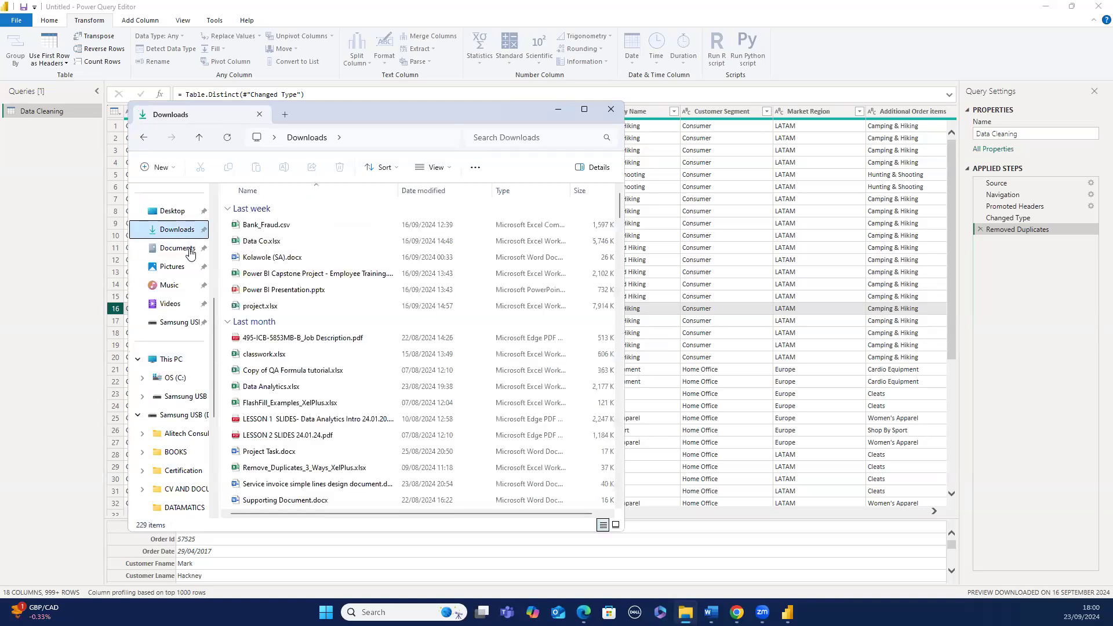
{"action": "double_click", "coordinate": [249, 305]}
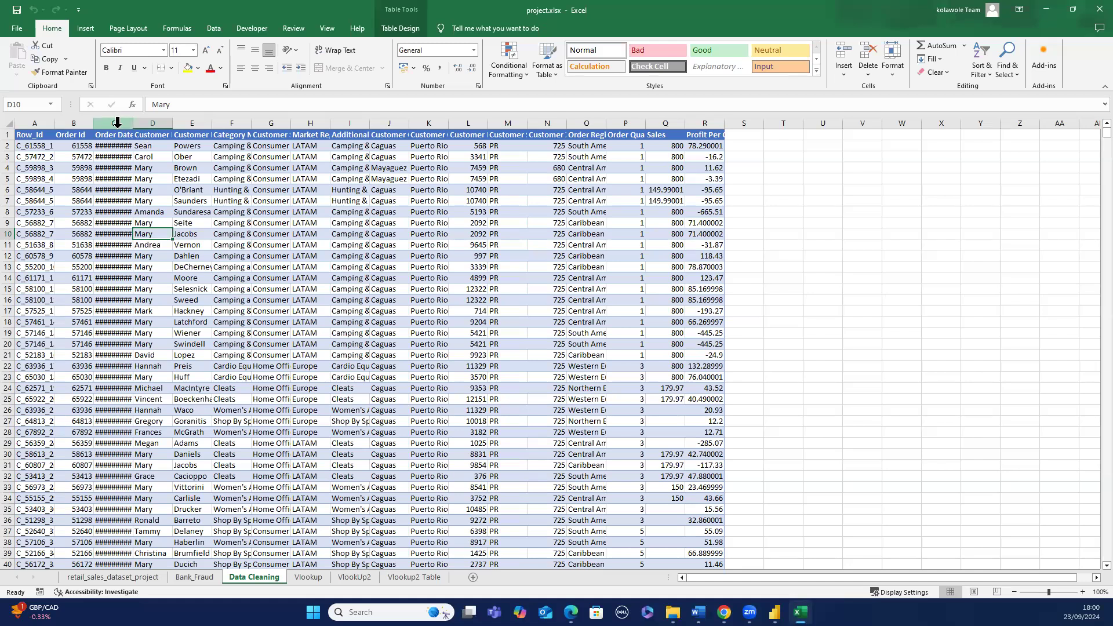
- Widen the Order Date column so its dates display
{"action": "left_click", "coordinate": [115, 123]}
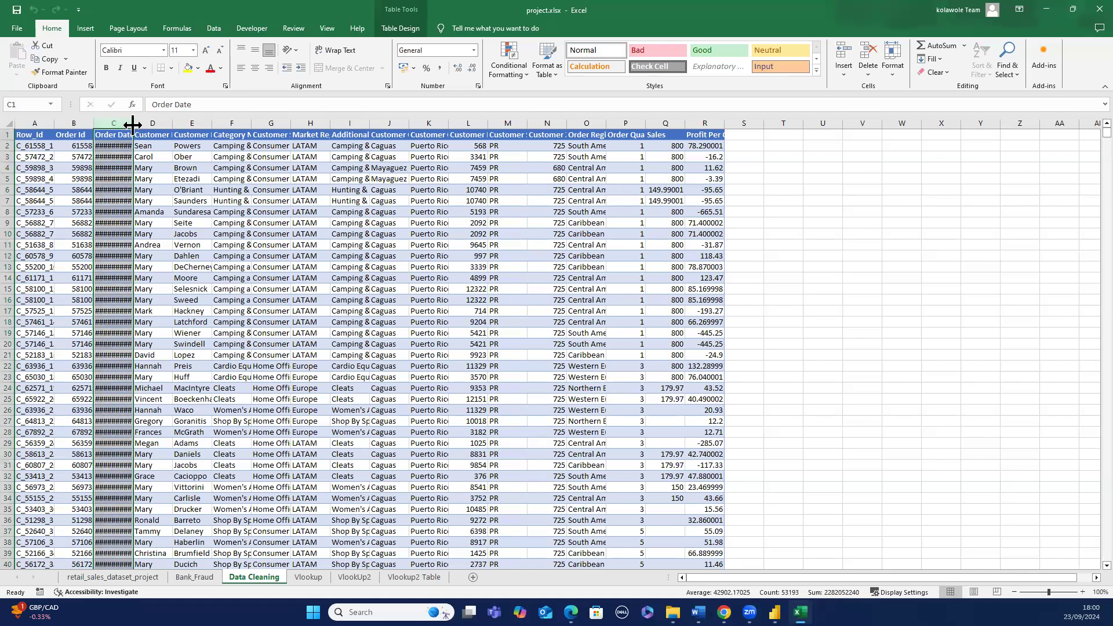
{"action": "left_click_drag", "start_coordinate": [132, 124], "coordinate": [157, 122]}
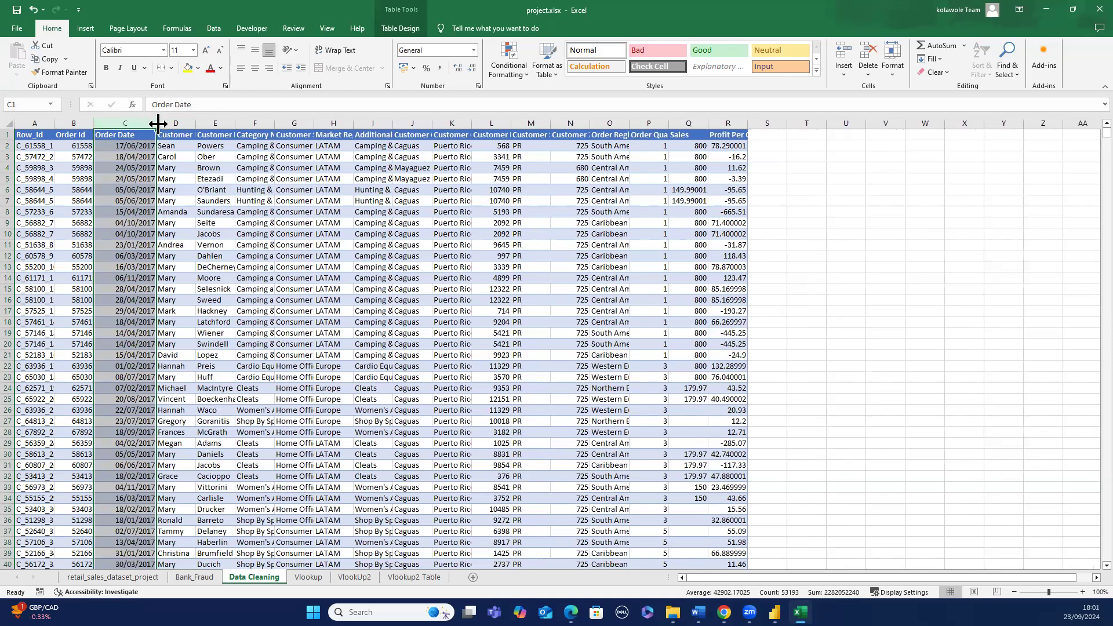
{"action": "left_click", "coordinate": [197, 157]}
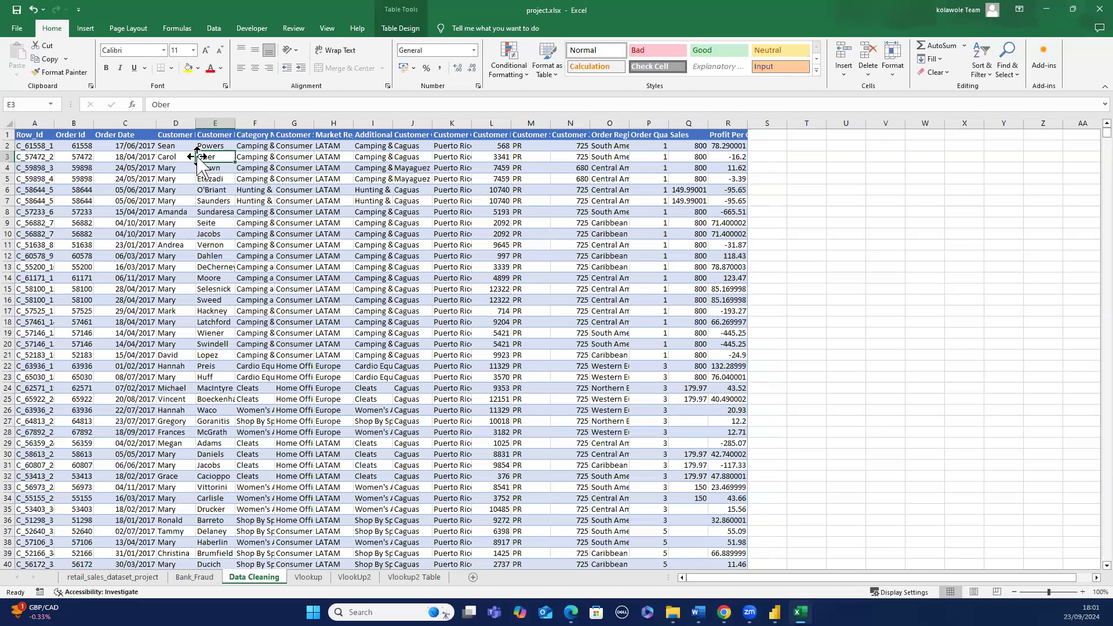
- Examine the Data Cleaning sheet rows, selecting rows 9 and 10 to compare the repeated order records
{"action": "scroll", "coordinate": [189, 172], "scroll_direction": "down", "scroll_amount": 4}
{"action": "scroll", "coordinate": [188, 172], "scroll_direction": "down", "scroll_amount": 3}
{"action": "scroll", "coordinate": [185, 173], "scroll_direction": "down", "scroll_amount": 6}
{"action": "scroll", "coordinate": [184, 174], "scroll_direction": "up", "scroll_amount": 9}
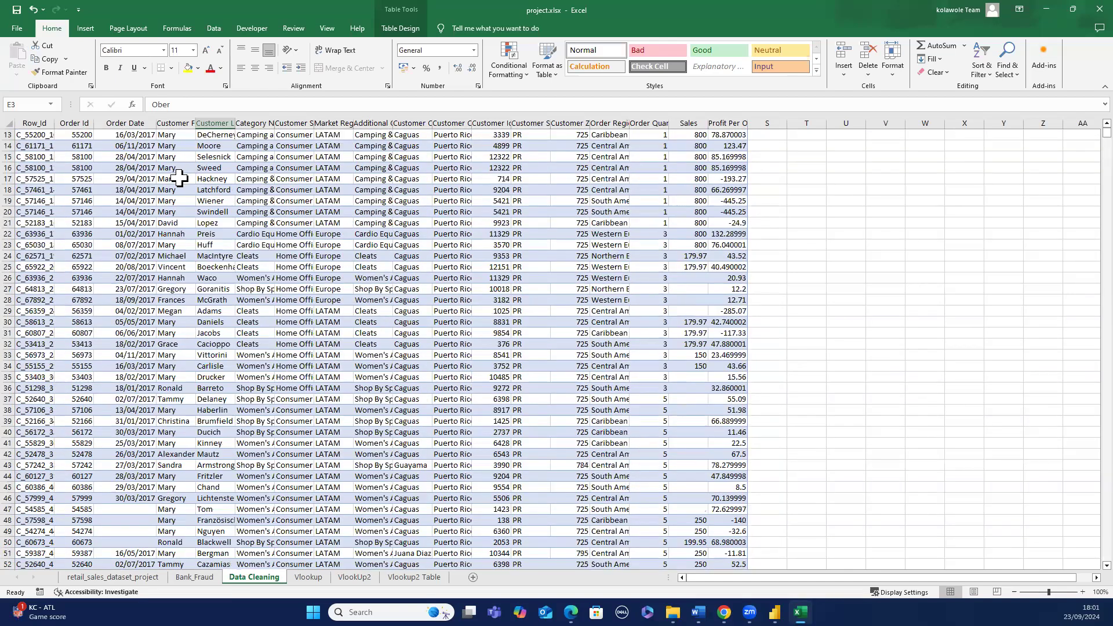
{"action": "scroll", "coordinate": [180, 179], "scroll_direction": "down", "scroll_amount": 1}
{"action": "scroll", "coordinate": [180, 179], "scroll_direction": "up", "scroll_amount": 4}
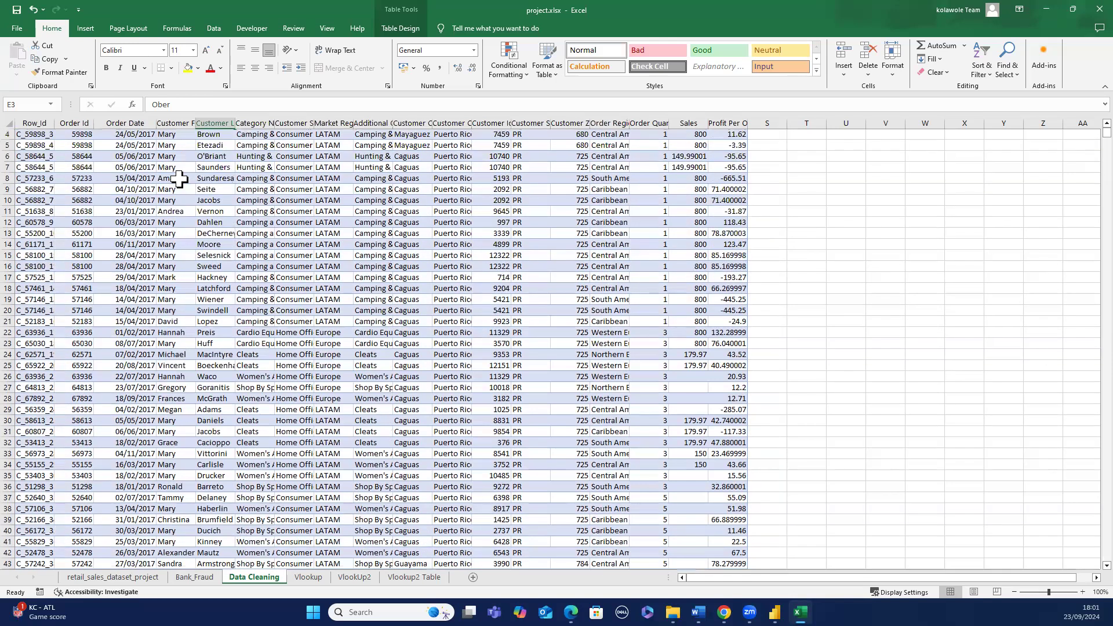
{"action": "scroll", "coordinate": [178, 180], "scroll_direction": "up", "scroll_amount": 3}
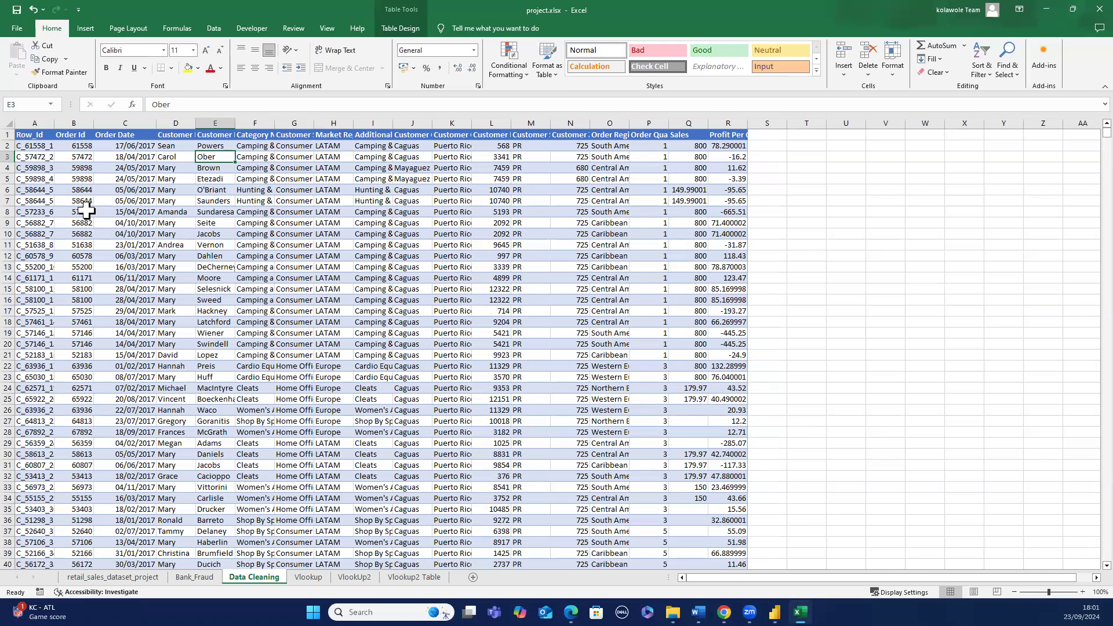
{"action": "left_click", "coordinate": [12, 224]}
{"action": "left_click_drag", "start_coordinate": [12, 224], "coordinate": [11, 229]}
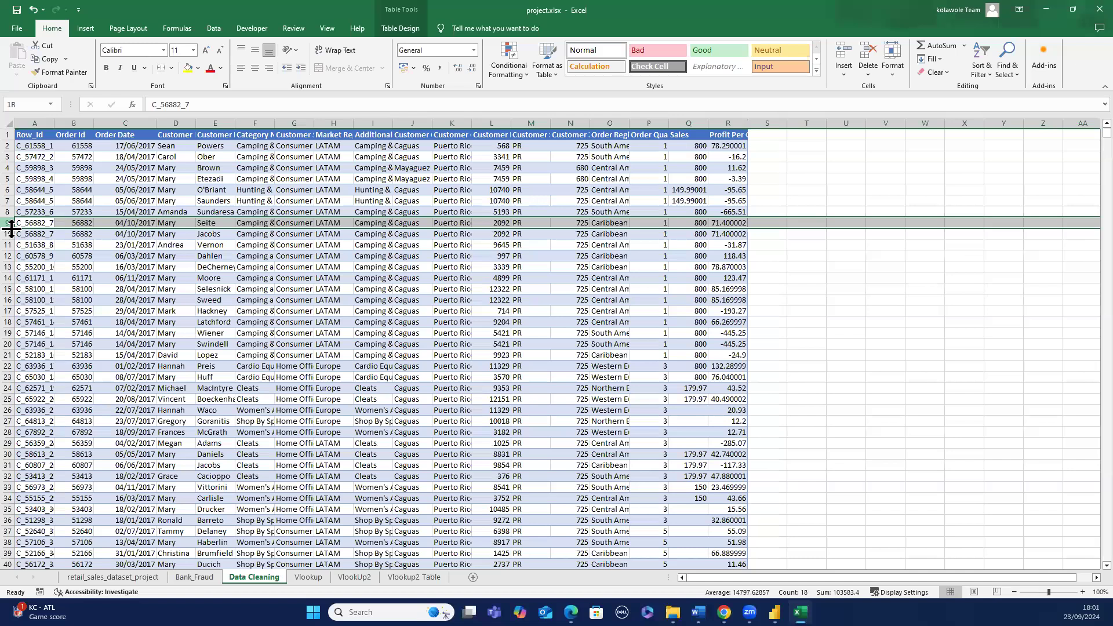
{"action": "key", "text": "shift+Down"}
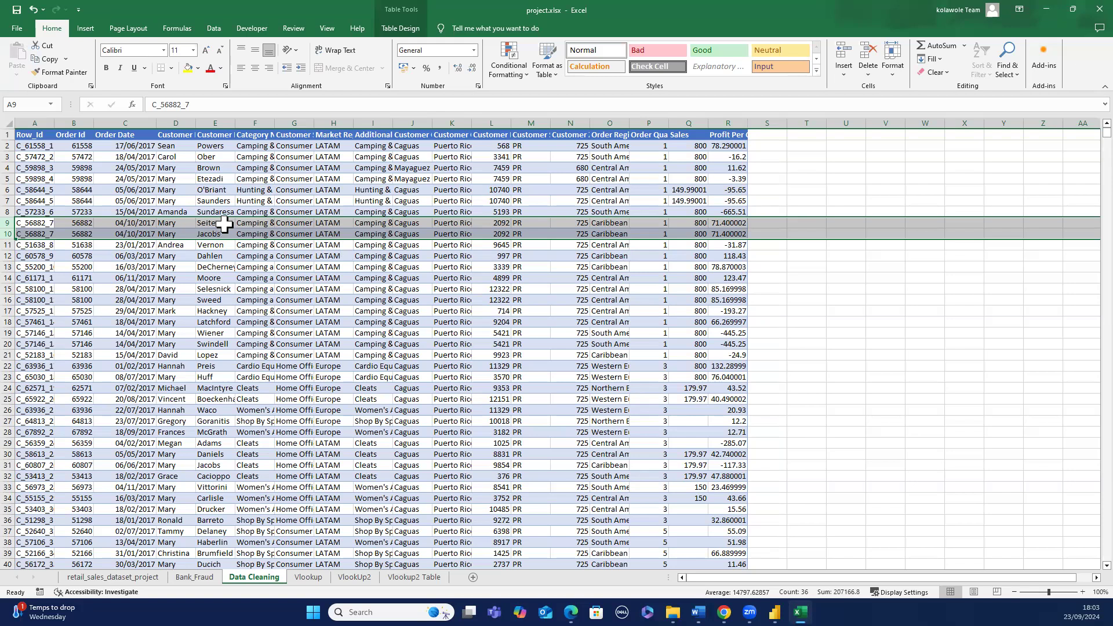
{"action": "left_click", "coordinate": [311, 201]}
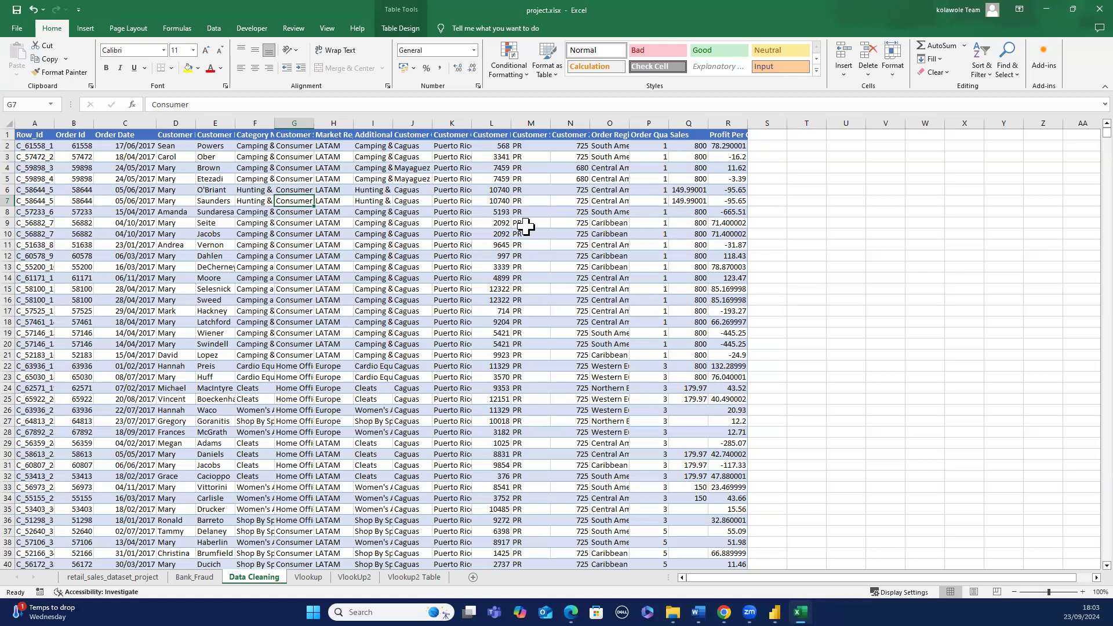
- Close the project workbook without saving changes and close the File Explorer window
{"action": "left_click", "coordinate": [1075, 7]}
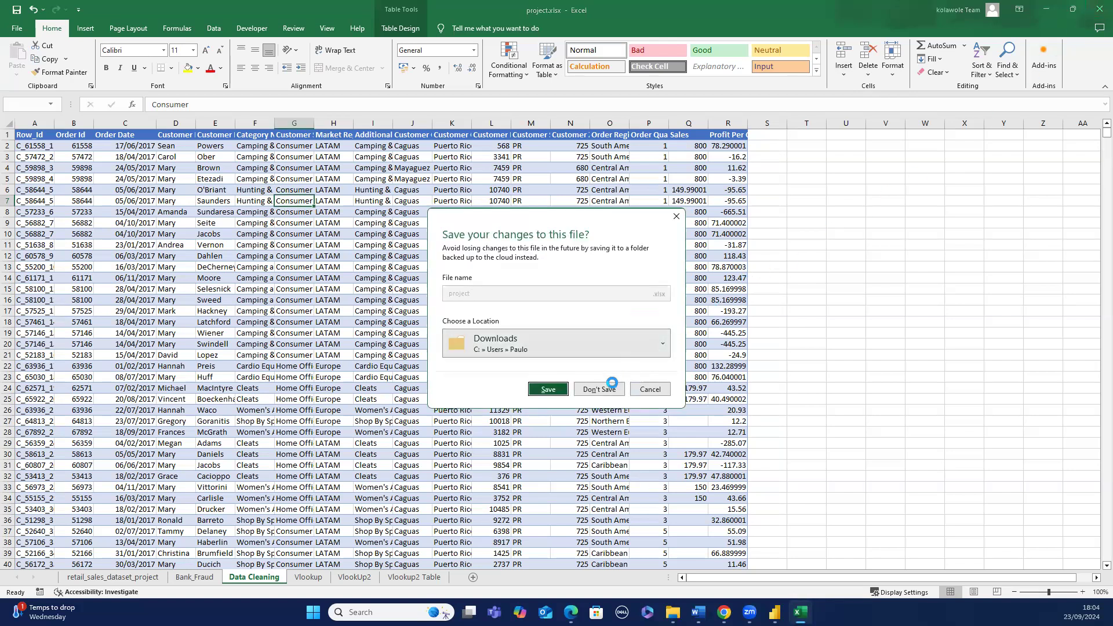
{"action": "left_click", "coordinate": [612, 385]}
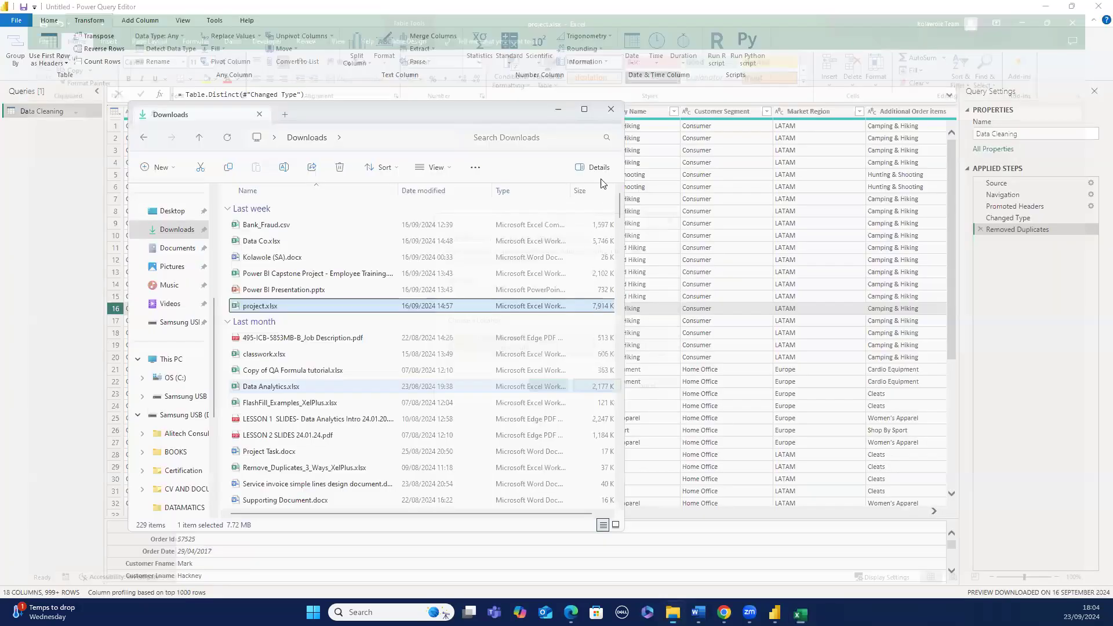
{"action": "left_click", "coordinate": [609, 110]}
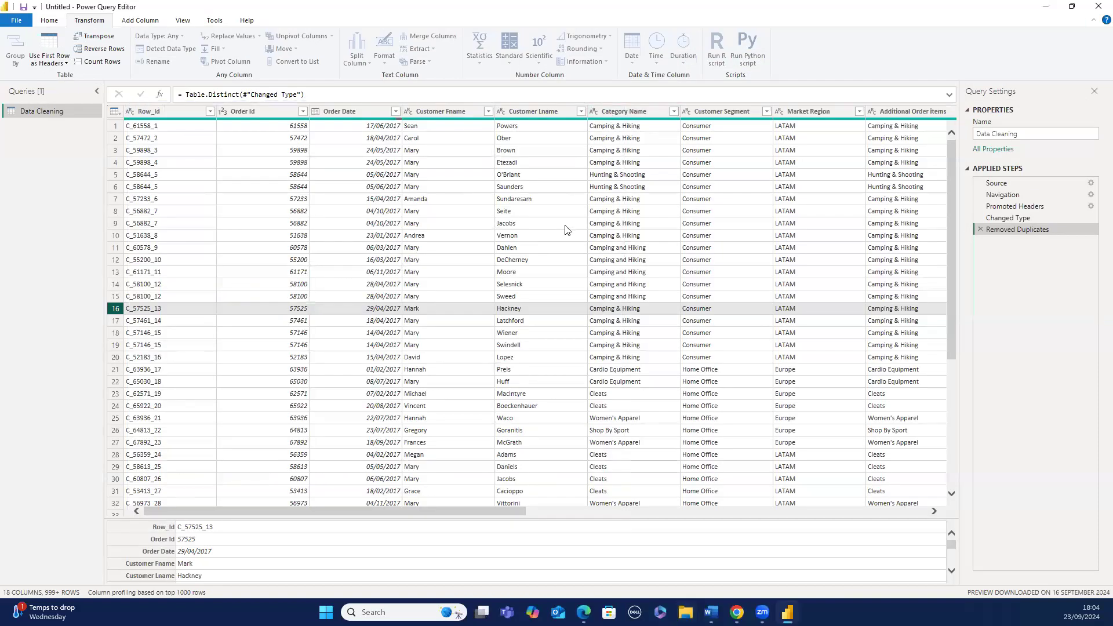
- Delete the Removed Duplicates step from the query's applied steps
{"action": "right_click", "coordinate": [981, 229]}
{"action": "left_click", "coordinate": [1011, 266]}
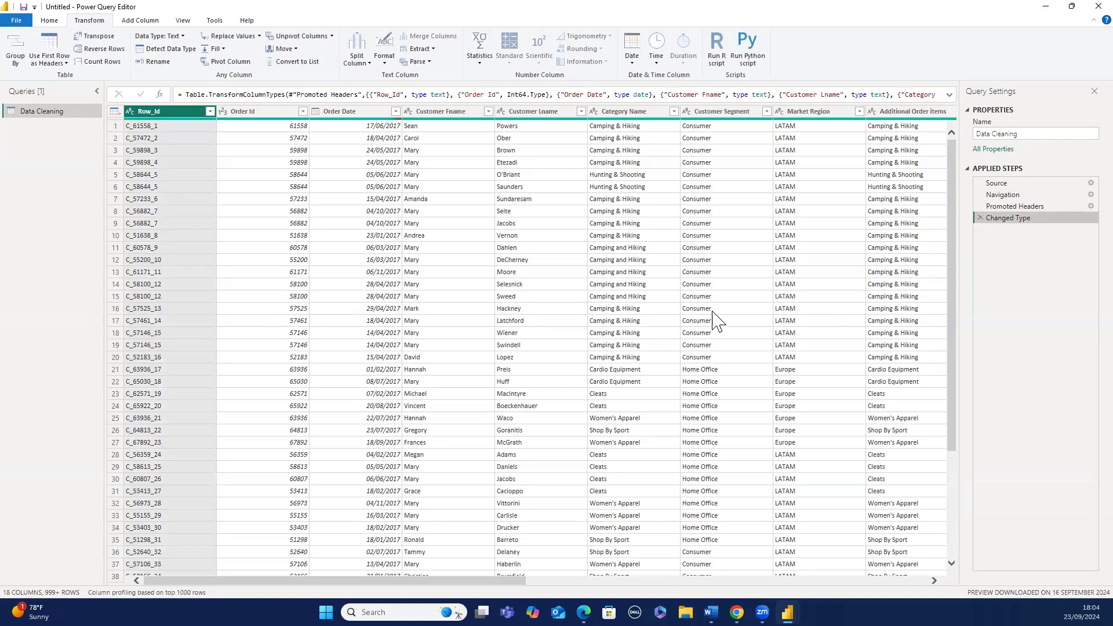
{"action": "scroll", "coordinate": [709, 317], "scroll_direction": "down", "scroll_amount": 4}
{"action": "scroll", "coordinate": [709, 318], "scroll_direction": "up", "scroll_amount": 4}
{"action": "left_click", "coordinate": [115, 112]}
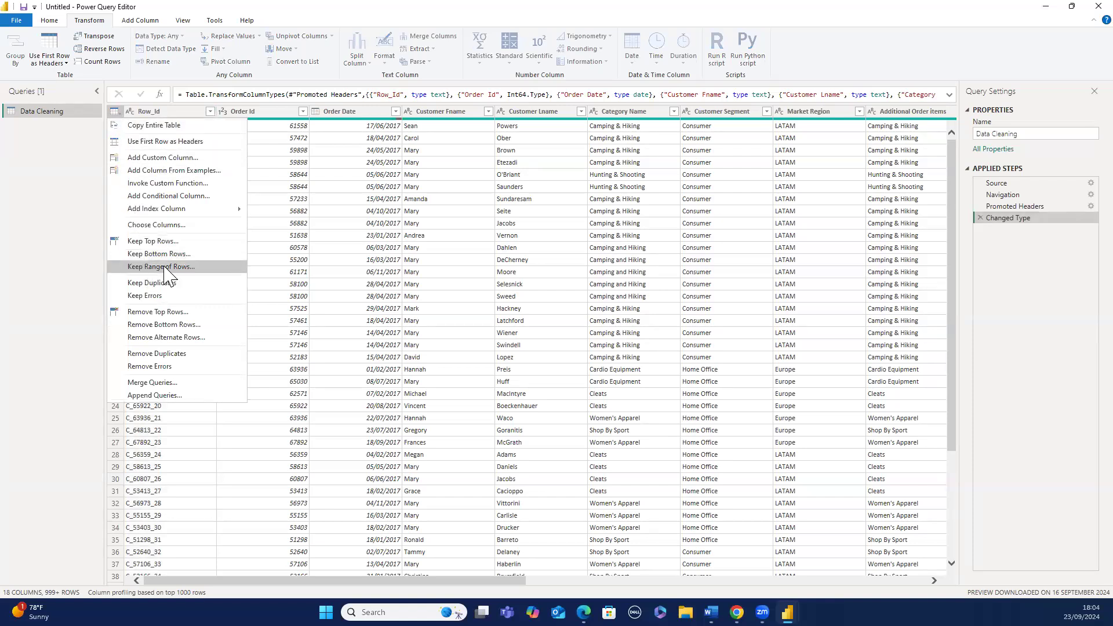
{"action": "left_click", "coordinate": [569, 216]}
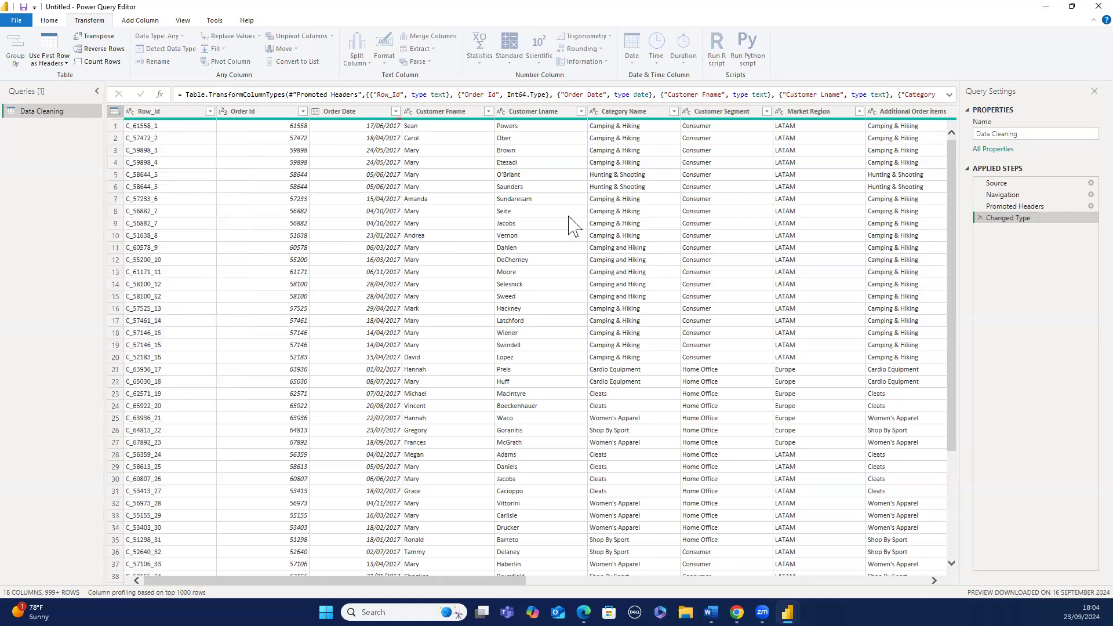
{"action": "left_click", "coordinate": [569, 216]}
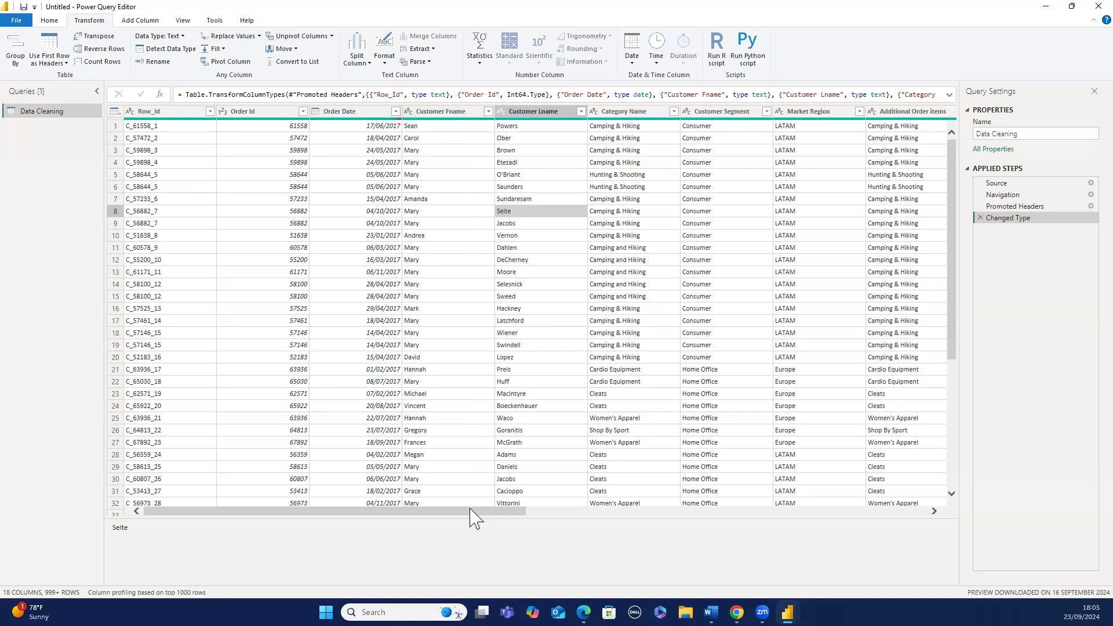
- Filter the Market Region column after loading its full value list, keeping all regions selected
{"action": "left_click_drag", "start_coordinate": [476, 517], "coordinate": [586, 519]}
{"action": "scroll", "coordinate": [591, 492], "scroll_direction": "down", "scroll_amount": 2}
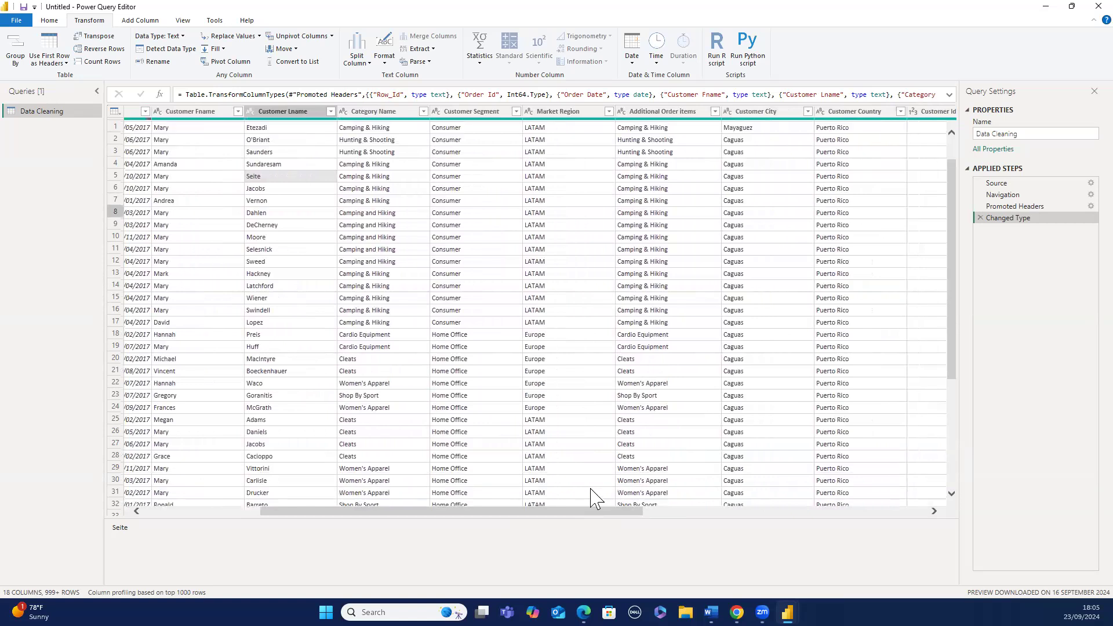
{"action": "scroll", "coordinate": [594, 495], "scroll_direction": "up", "scroll_amount": 2}
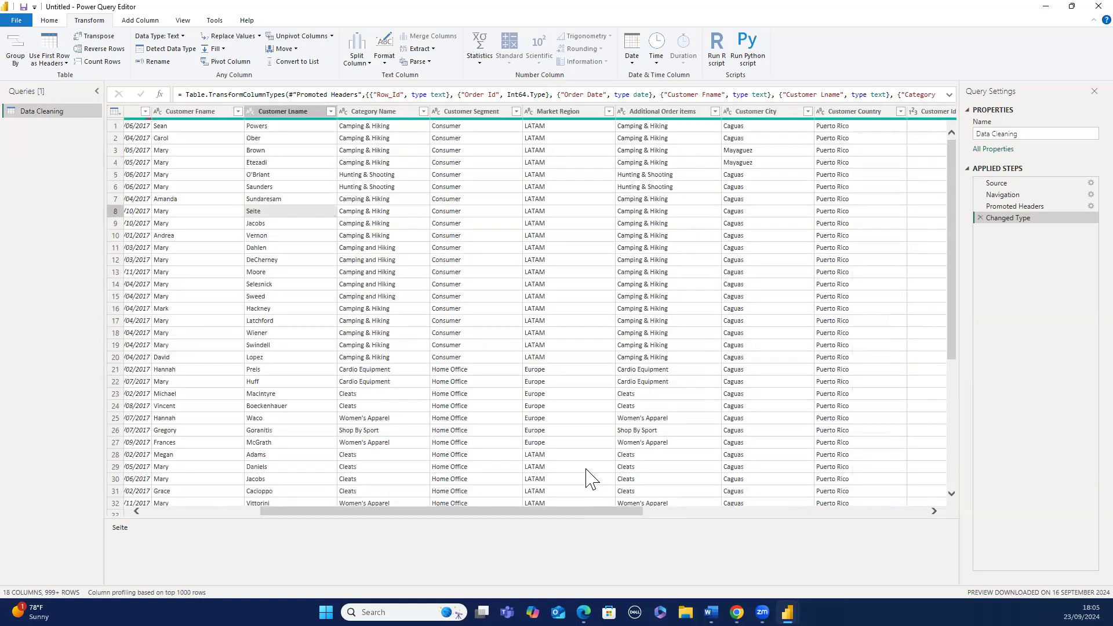
{"action": "left_click", "coordinate": [608, 113]}
{"action": "left_click", "coordinate": [609, 112]}
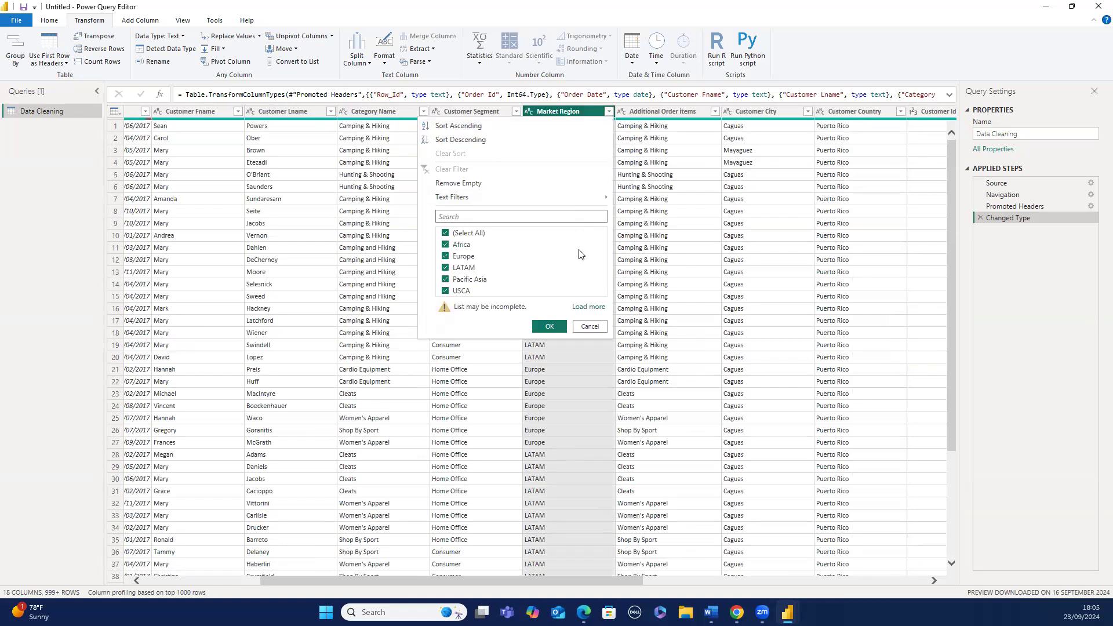
{"action": "left_click", "coordinate": [585, 307]}
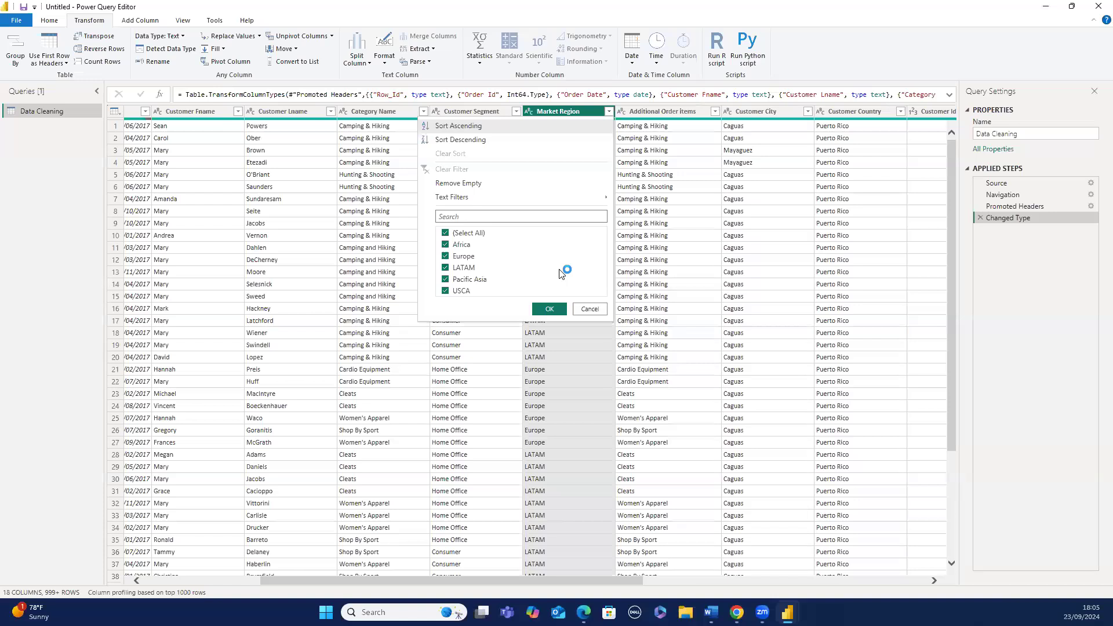
{"action": "left_click", "coordinate": [550, 310]}
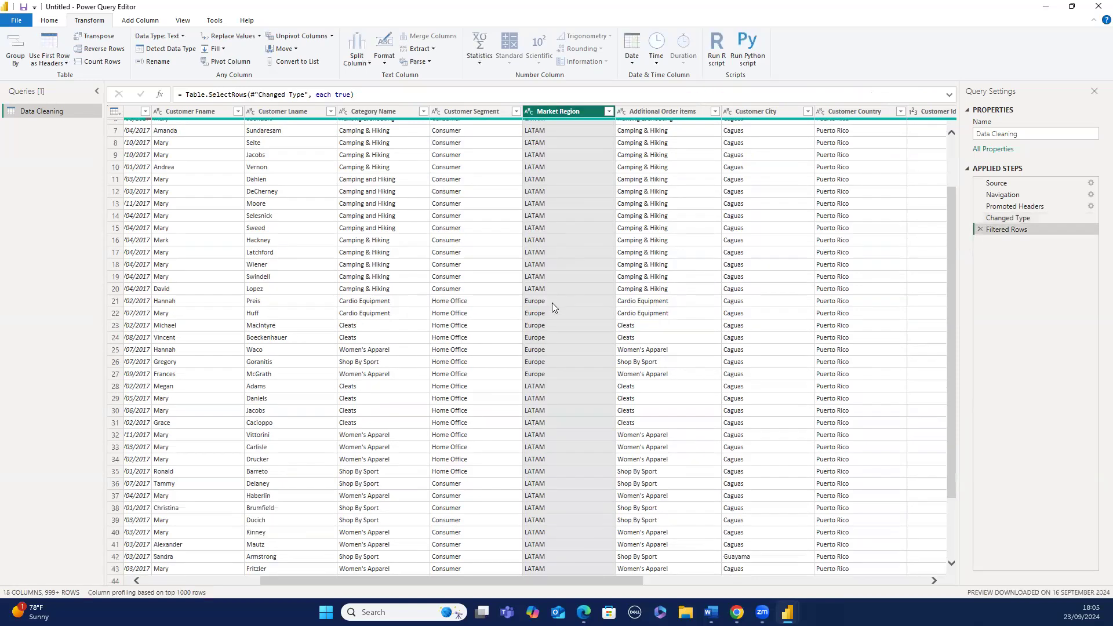
- Scroll through the filtered rows and check the values listed in the Customer Country filter
{"action": "scroll", "coordinate": [552, 304], "scroll_direction": "down", "scroll_amount": 2}
{"action": "scroll", "coordinate": [552, 302], "scroll_direction": "down", "scroll_amount": 6}
{"action": "scroll", "coordinate": [552, 302], "scroll_direction": "up", "scroll_amount": 4}
{"action": "scroll", "coordinate": [552, 302], "scroll_direction": "down", "scroll_amount": 2}
{"action": "scroll", "coordinate": [552, 303], "scroll_direction": "down", "scroll_amount": 4}
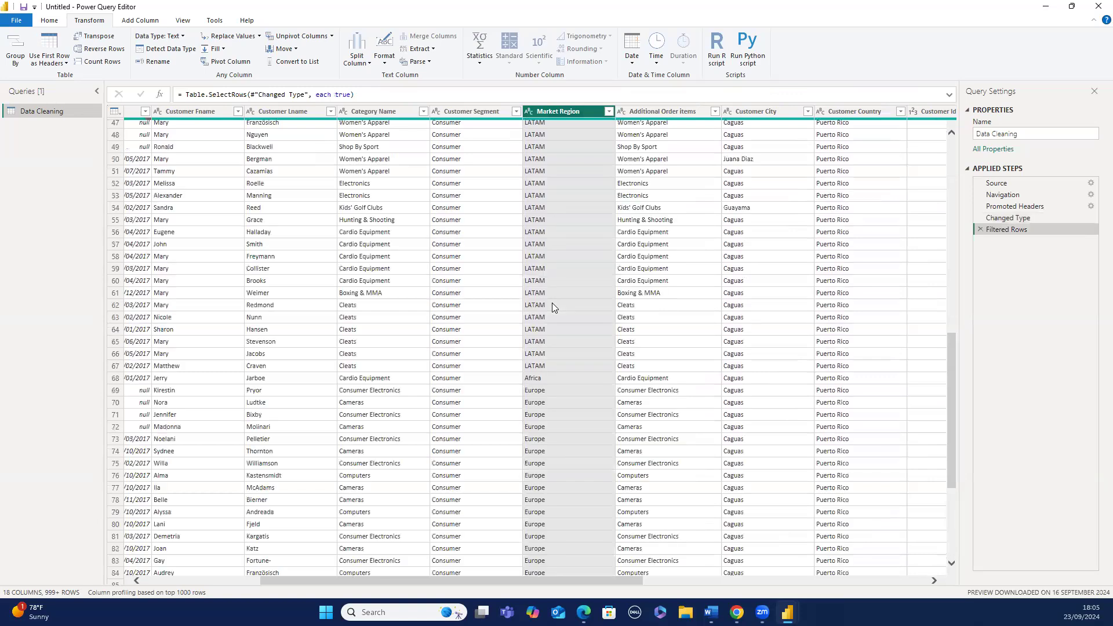
{"action": "scroll", "coordinate": [551, 302], "scroll_direction": "up", "scroll_amount": 10}
{"action": "scroll", "coordinate": [551, 304], "scroll_direction": "up", "scroll_amount": 2}
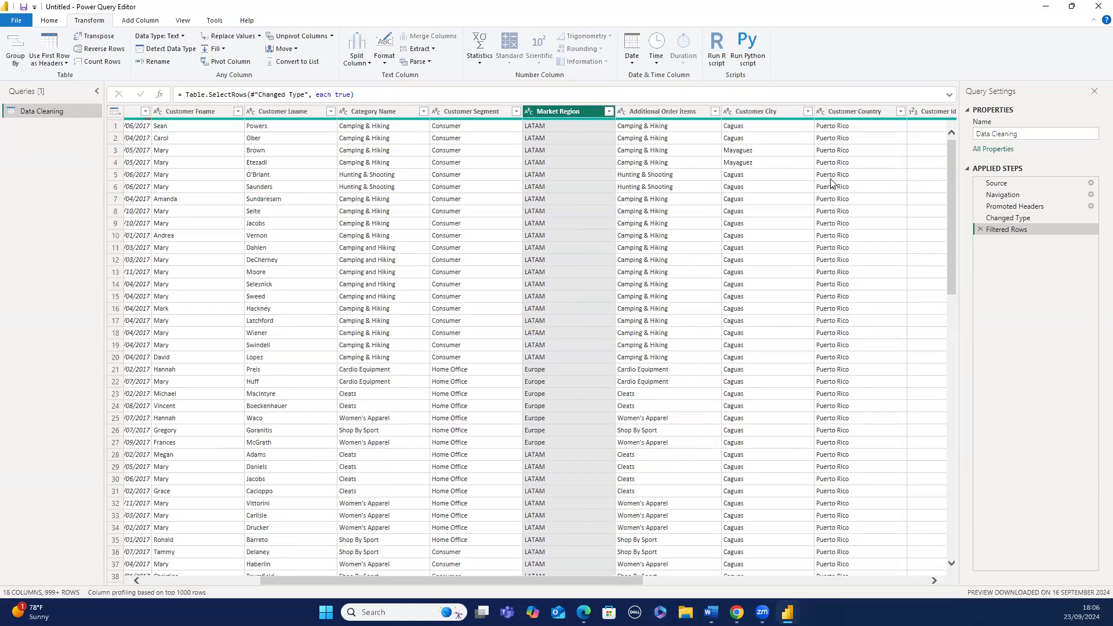
{"action": "scroll", "coordinate": [833, 191], "scroll_direction": "down", "scroll_amount": 2}
{"action": "scroll", "coordinate": [833, 191], "scroll_direction": "down", "scroll_amount": 9}
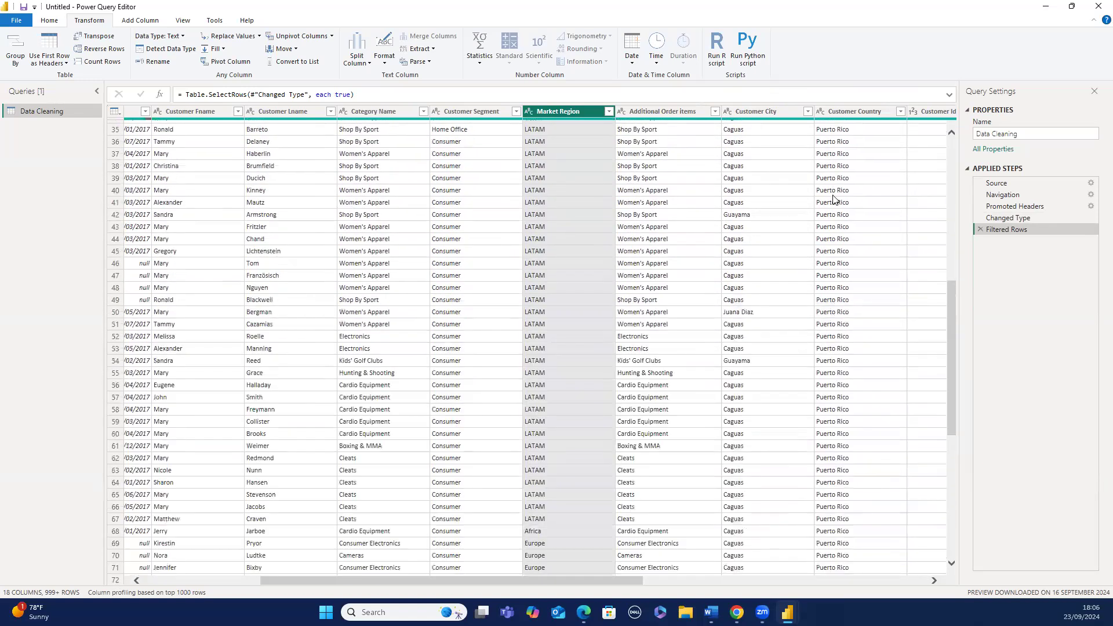
{"action": "scroll", "coordinate": [833, 198], "scroll_direction": "up", "scroll_amount": 11}
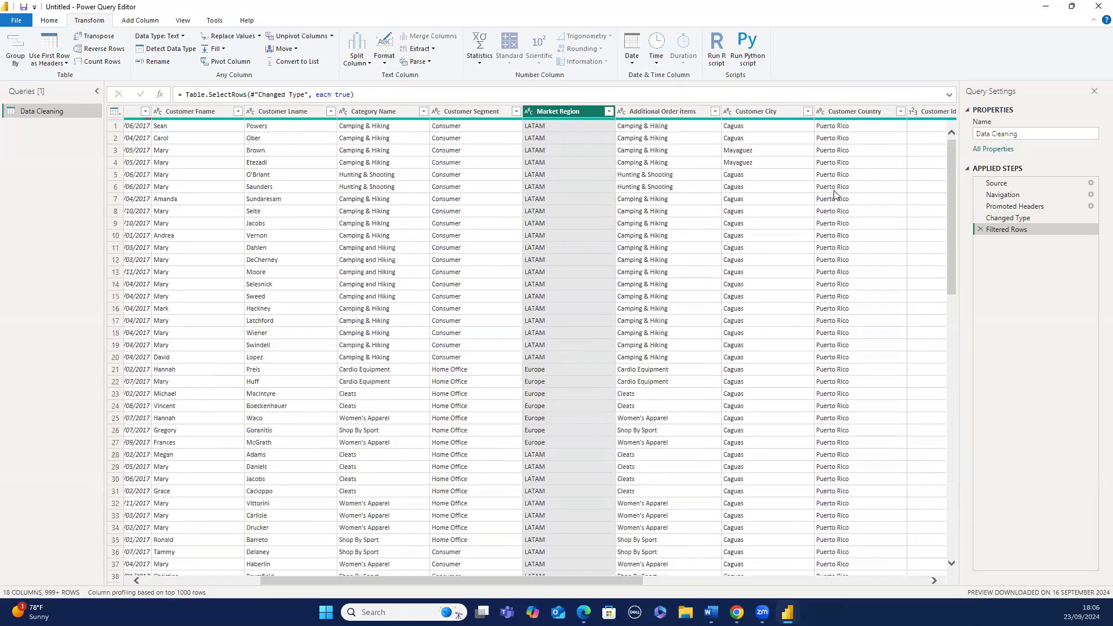
{"action": "left_click", "coordinate": [900, 112]}
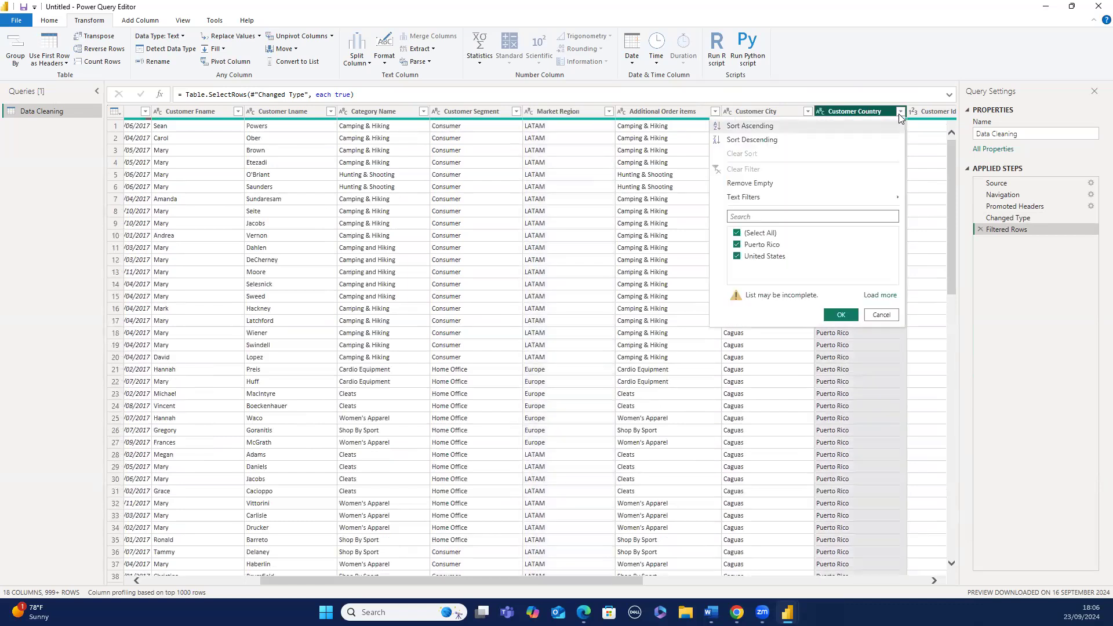
{"action": "left_click", "coordinate": [900, 113]}
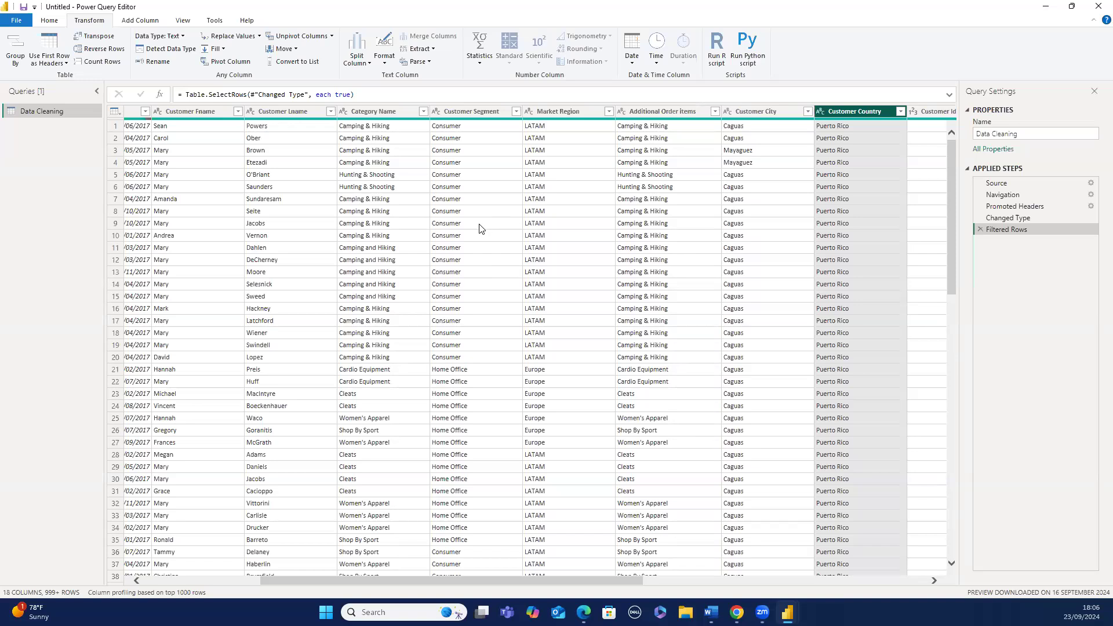
- Transform the Customer Fname column to lowercase
{"action": "left_click", "coordinate": [215, 111]}
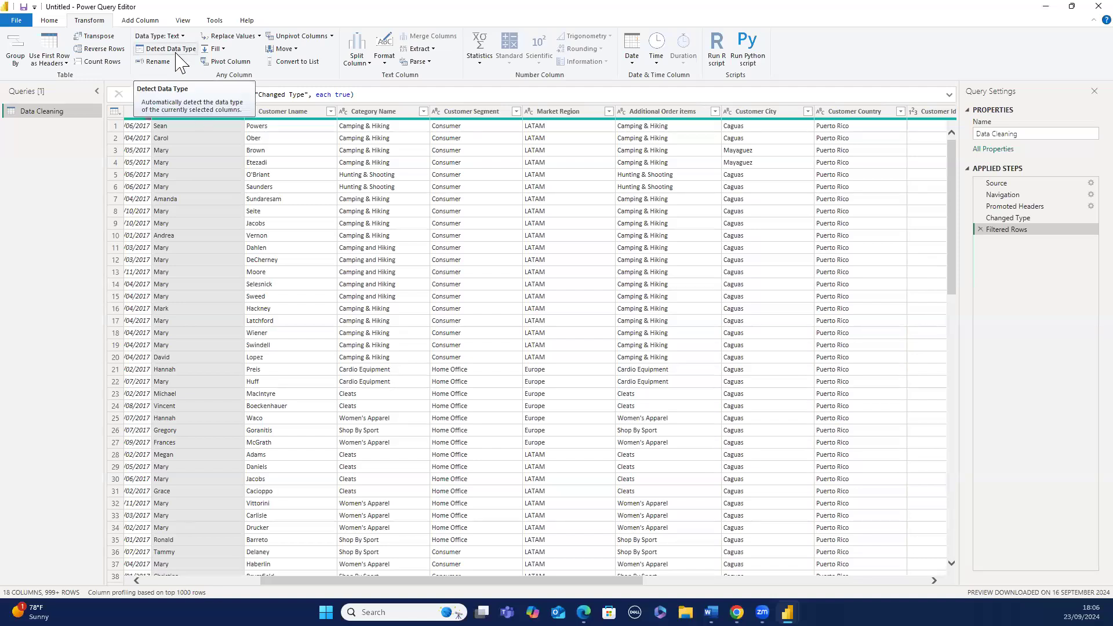
{"action": "right_click", "coordinate": [176, 118]}
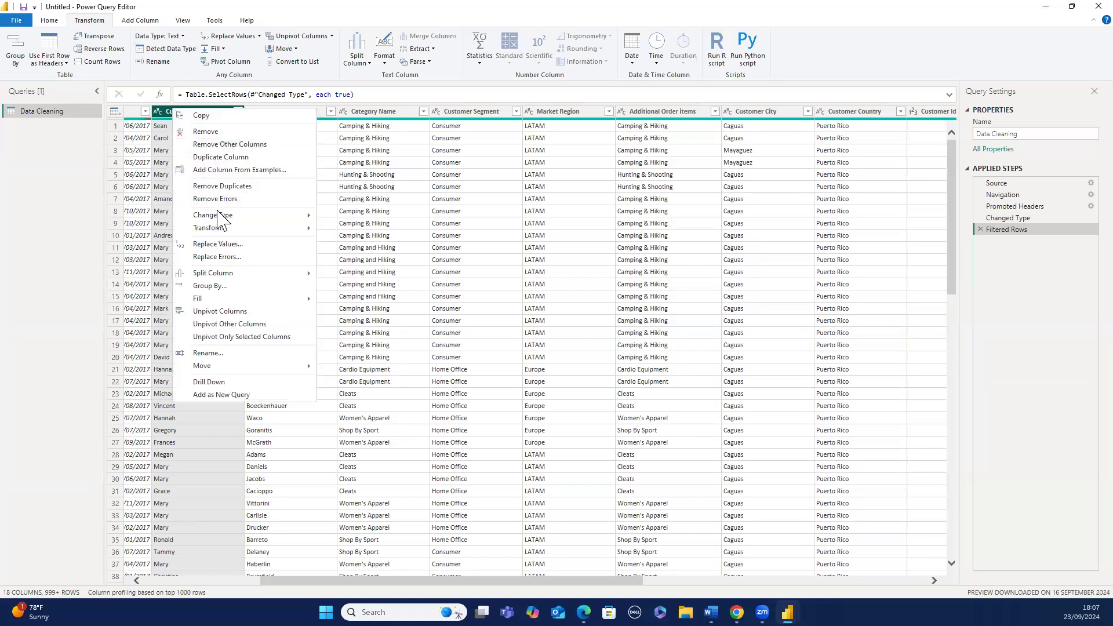
{"action": "mouse_move", "coordinate": [219, 222]}
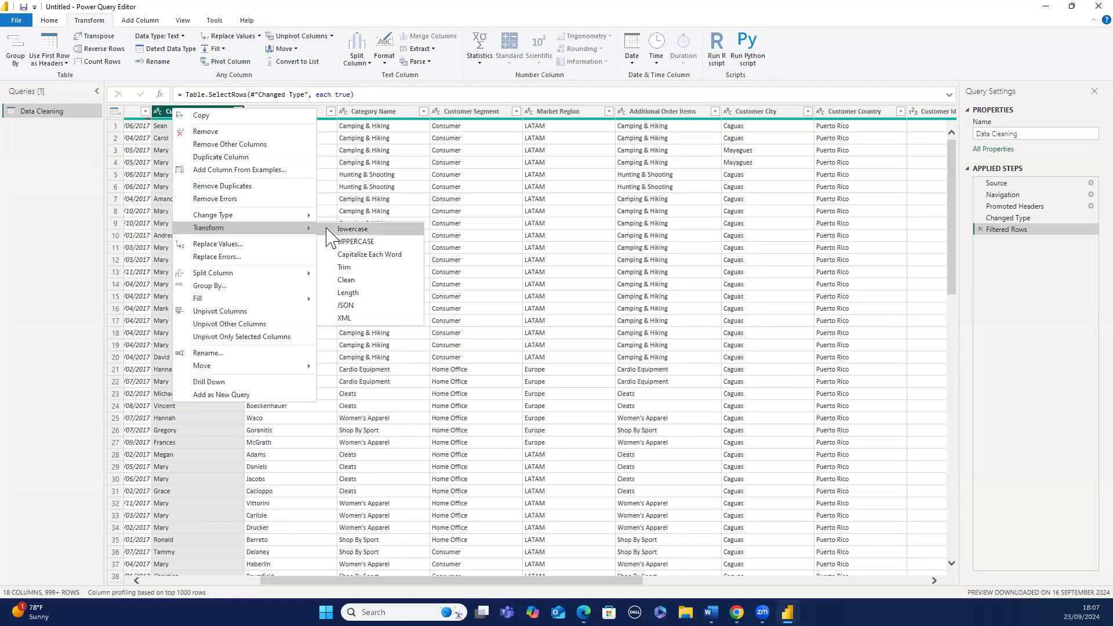
{"action": "left_click", "coordinate": [348, 229]}
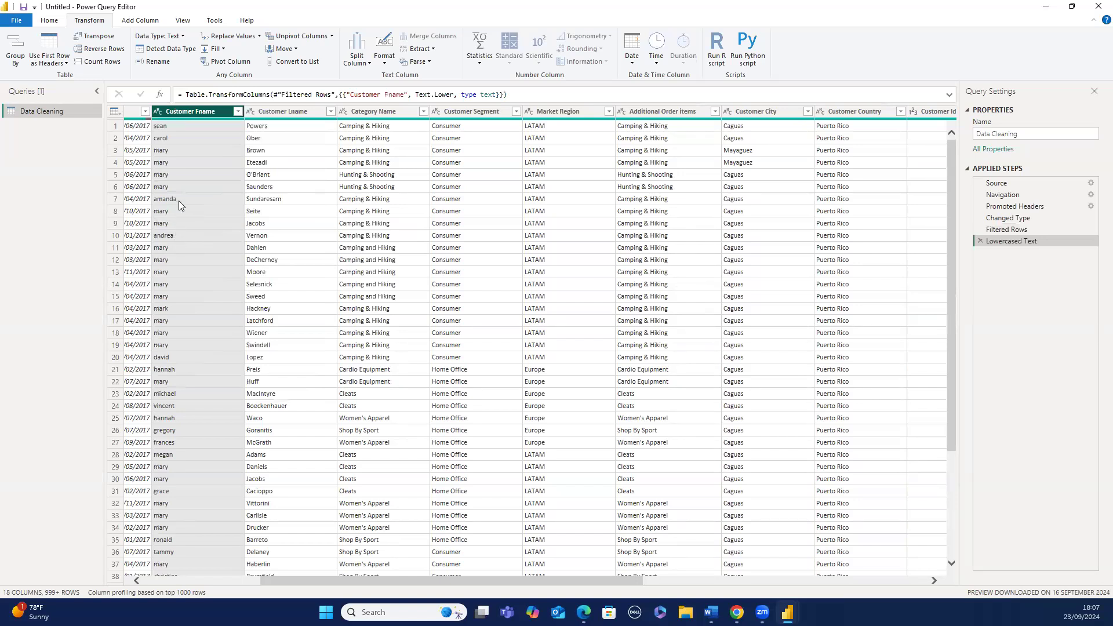
- Transform the Customer Fname column to UPPERCASE, then to Capitalize Each Word
{"action": "right_click", "coordinate": [210, 113]}
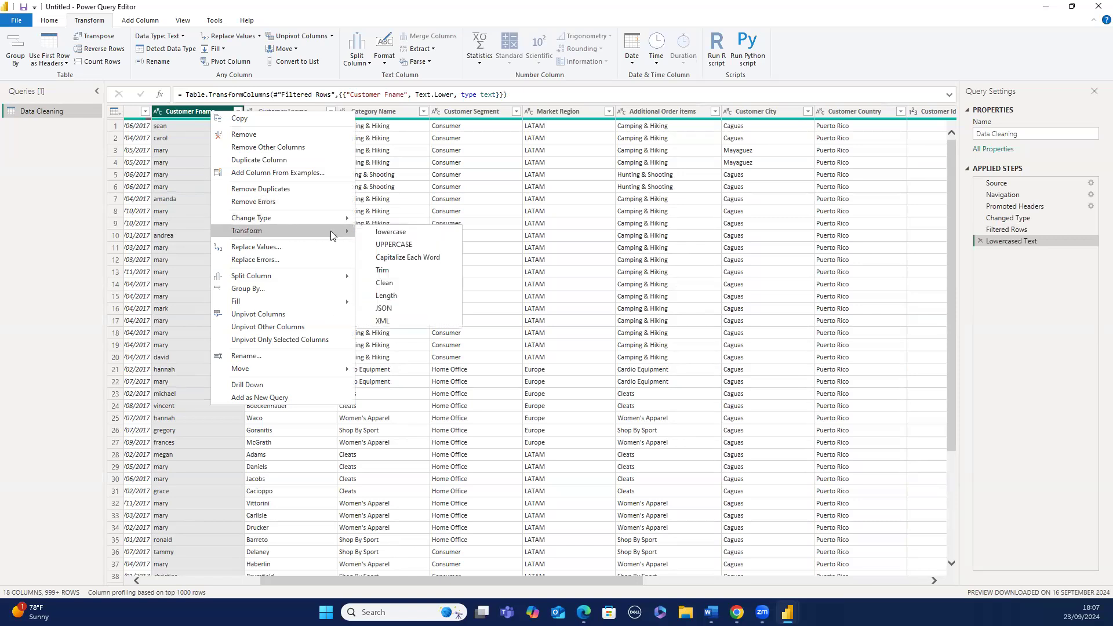
{"action": "left_click", "coordinate": [374, 244]}
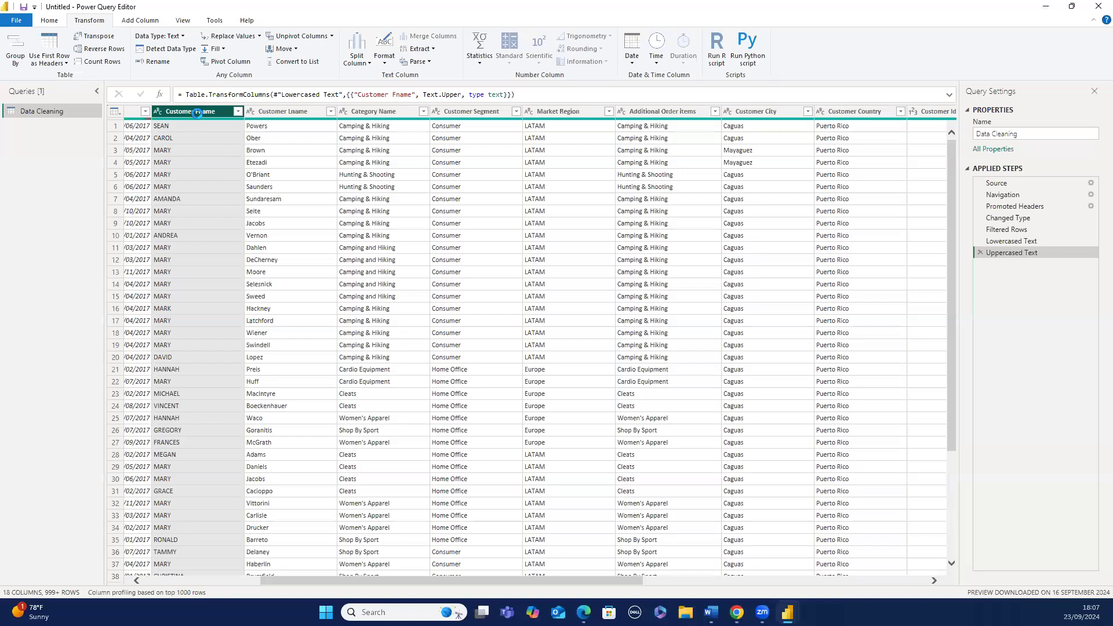
{"action": "right_click", "coordinate": [198, 108]}
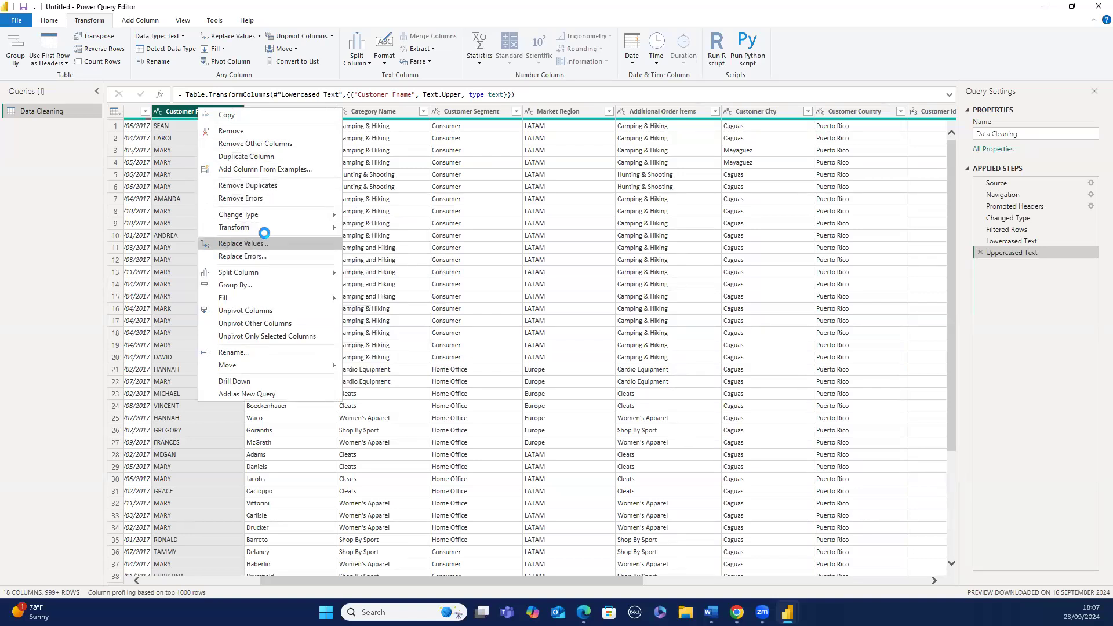
{"action": "mouse_move", "coordinate": [272, 229]}
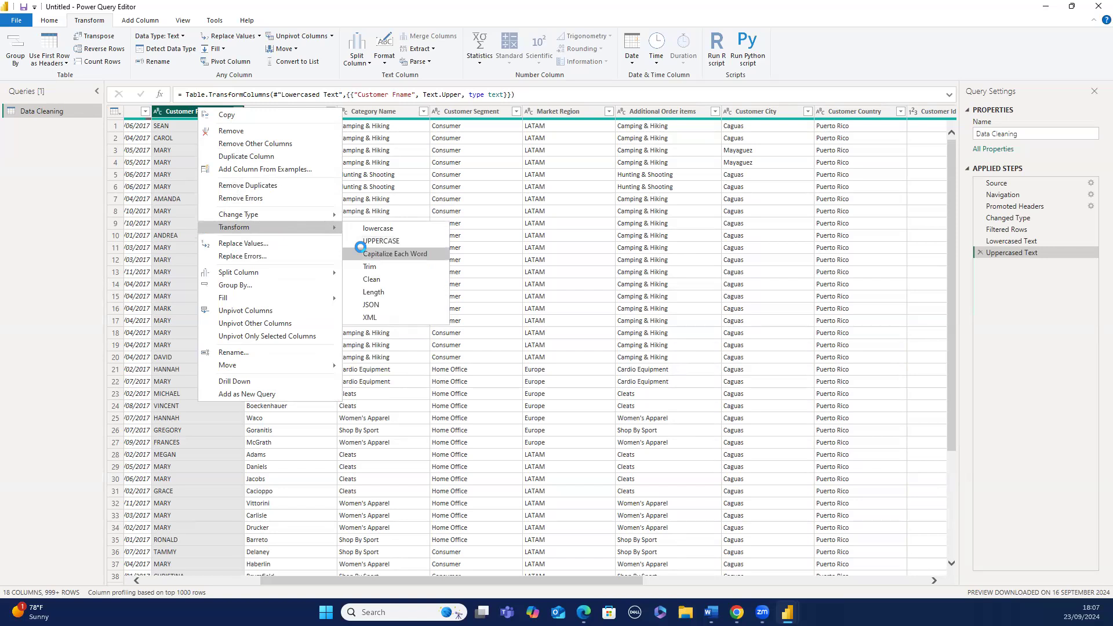
{"action": "left_click", "coordinate": [395, 254]}
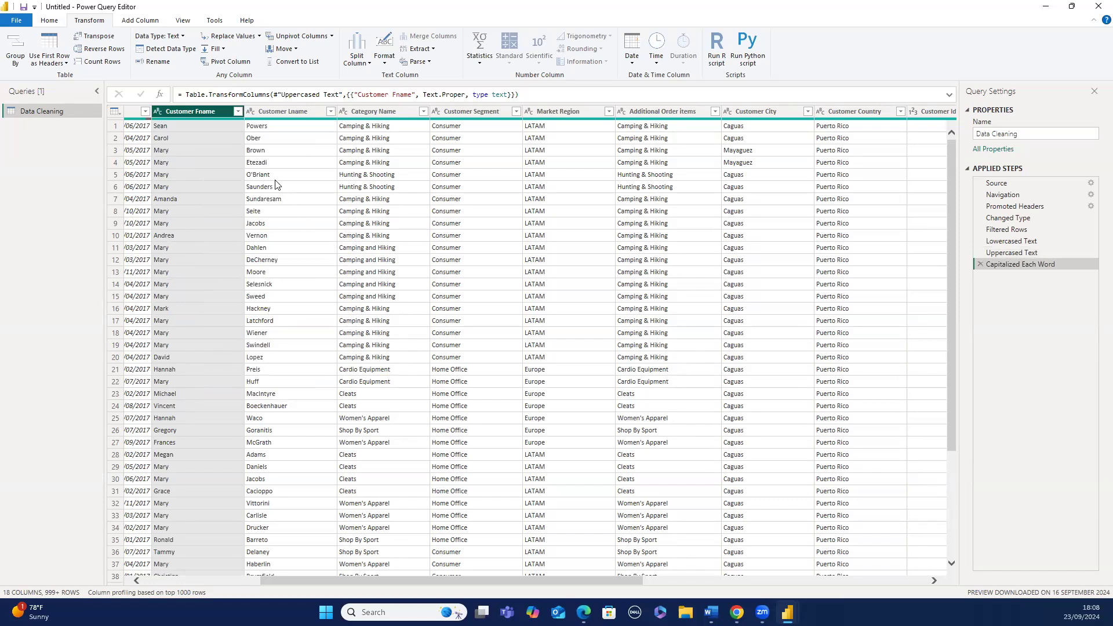
- Transform the Customer Fname column into its text length
{"action": "right_click", "coordinate": [201, 113]}
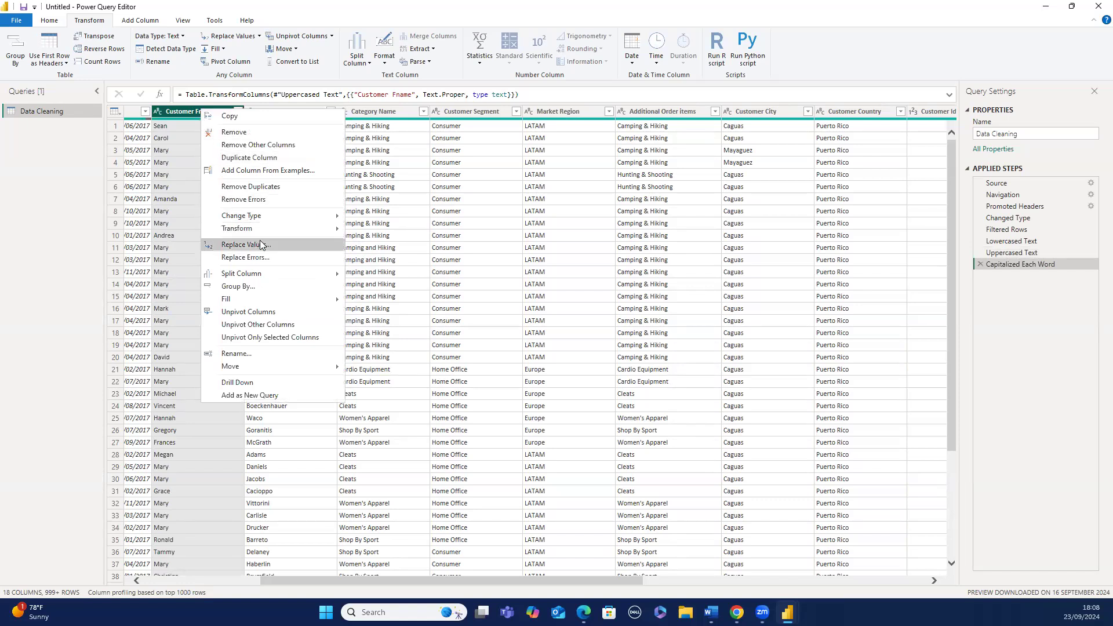
{"action": "mouse_move", "coordinate": [283, 230]}
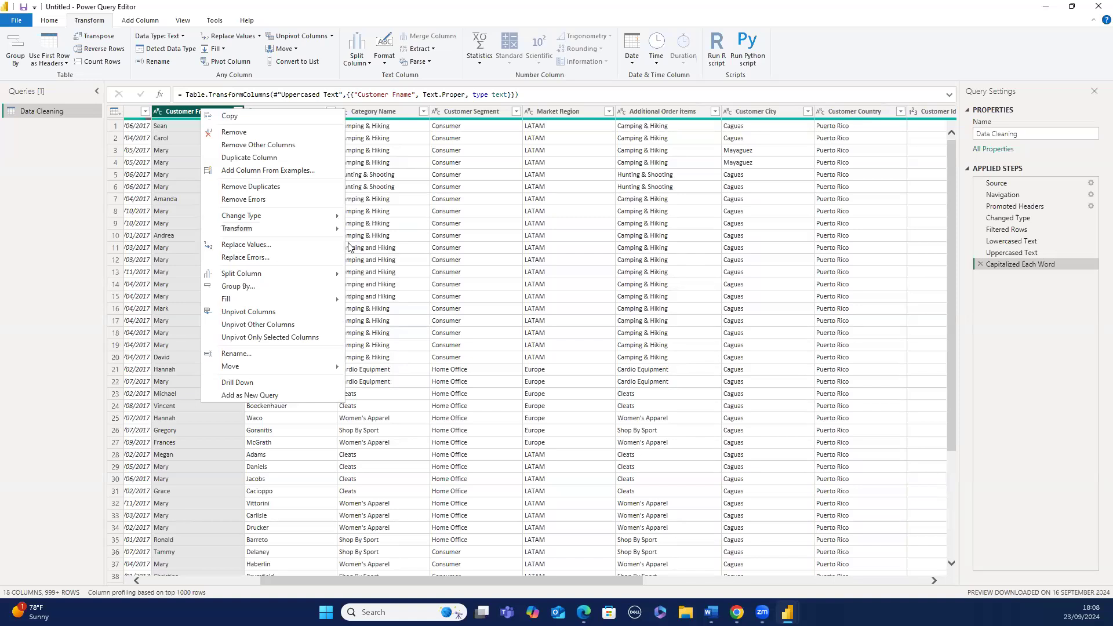
{"action": "mouse_move", "coordinate": [345, 232]}
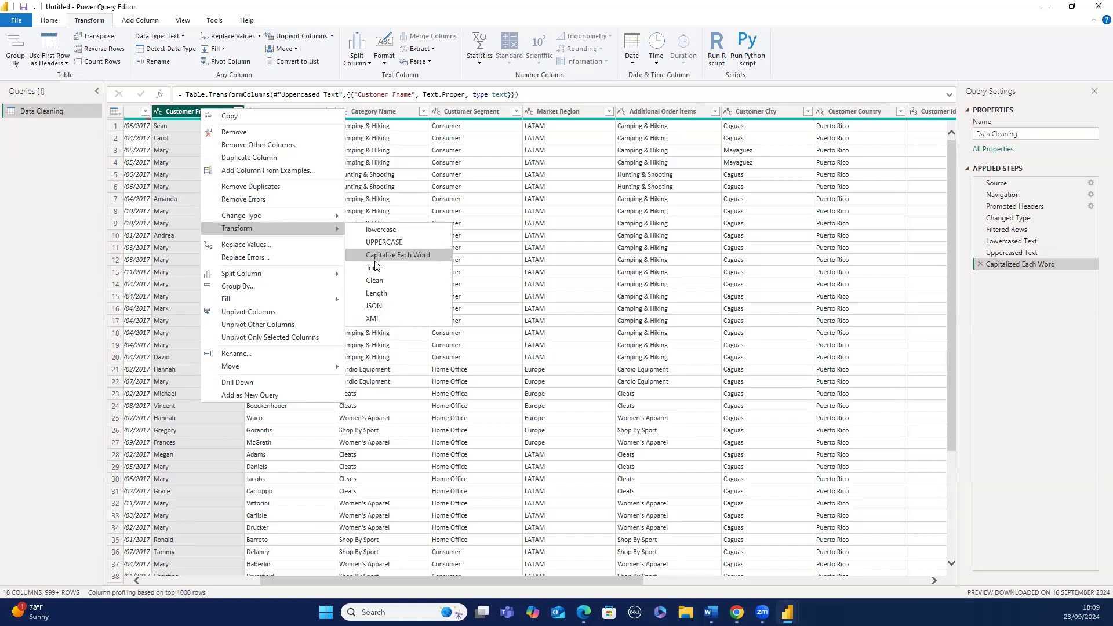
{"action": "left_click", "coordinate": [374, 293]}
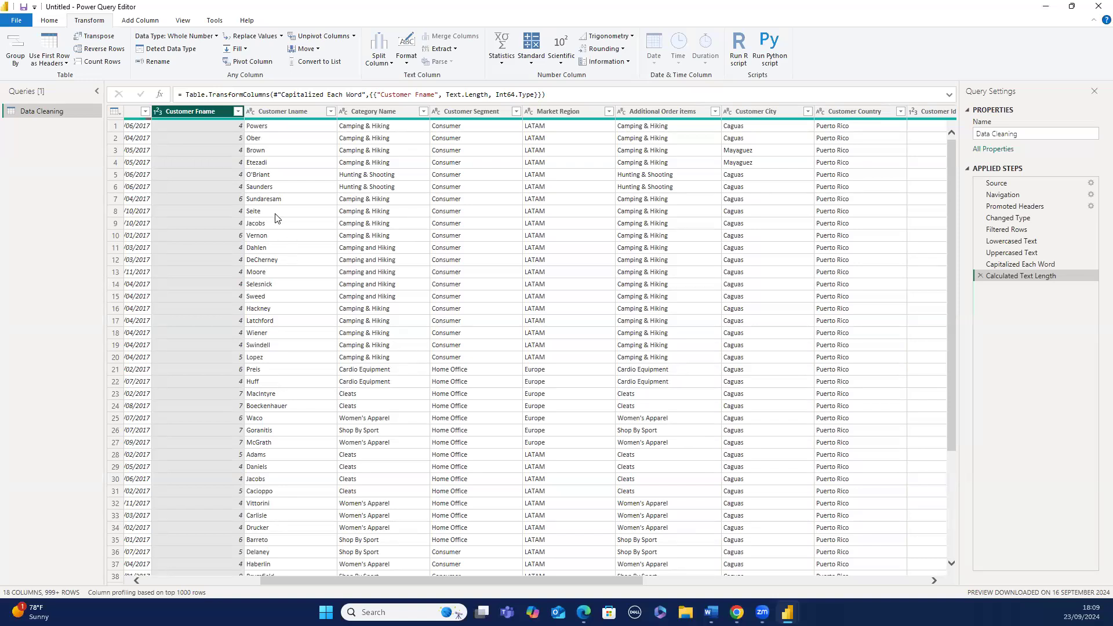
- Delete the length, capitalize, uppercase and lowercase steps from the applied steps
{"action": "left_click", "coordinate": [979, 275]}
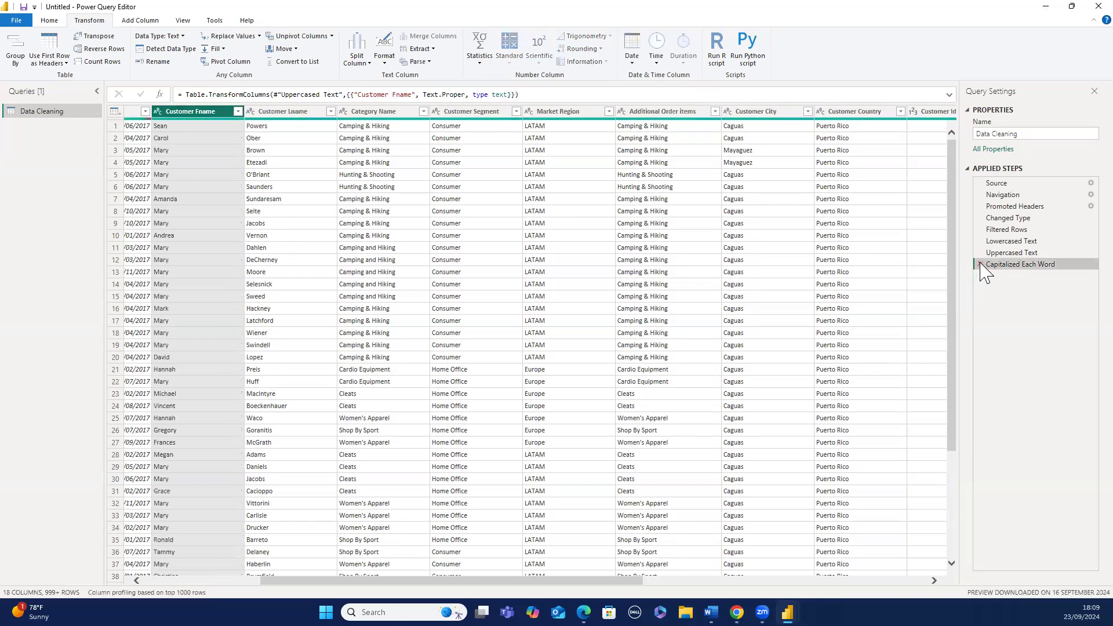
{"action": "left_click", "coordinate": [979, 264]}
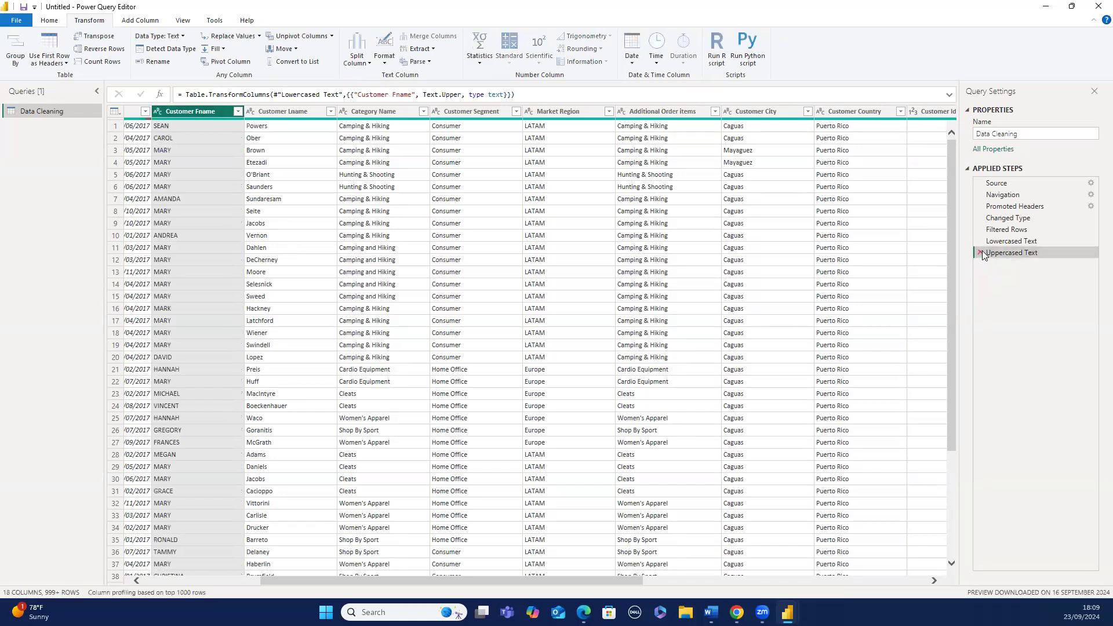
{"action": "left_click", "coordinate": [979, 253]}
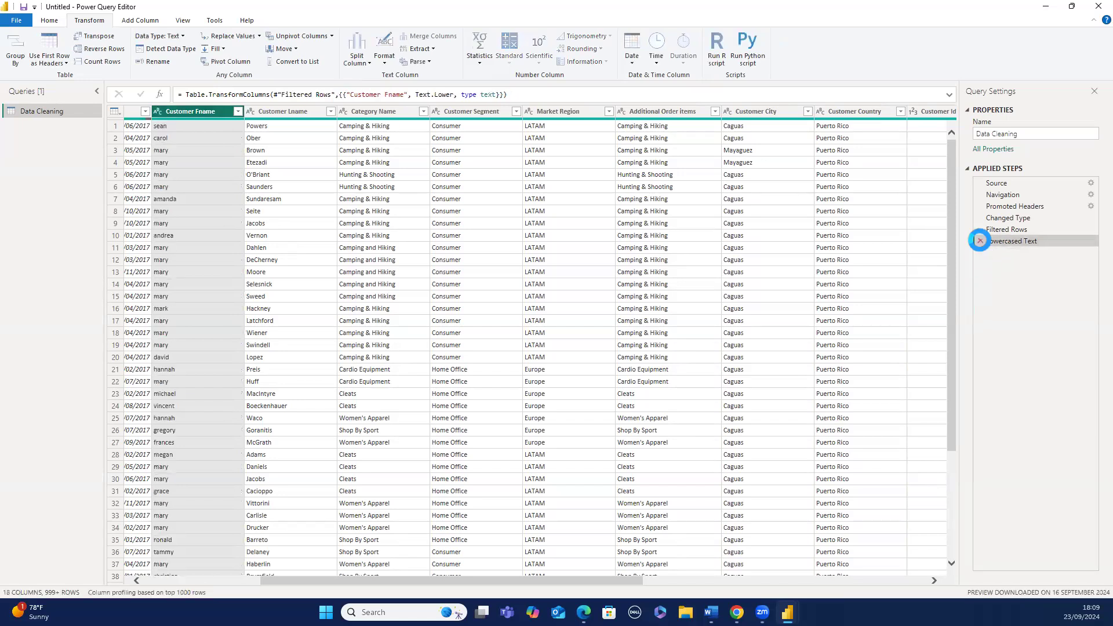
{"action": "left_click", "coordinate": [980, 241]}
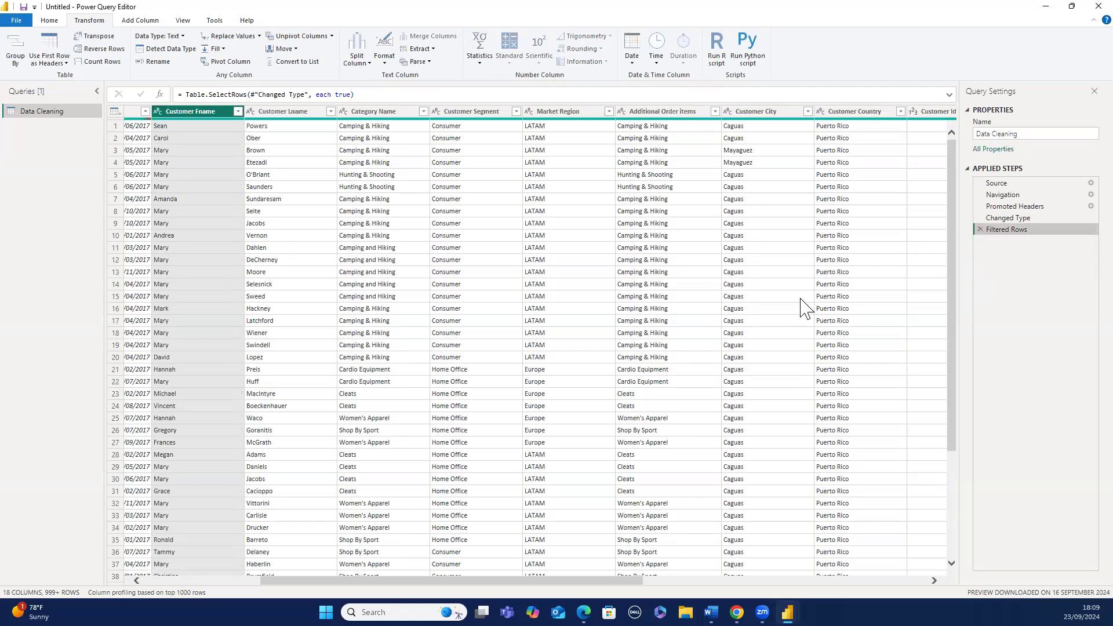
- Scroll through the table to the Order Region column and review its list of values
{"action": "scroll", "coordinate": [796, 301], "scroll_direction": "down", "scroll_amount": 4}
{"action": "scroll", "coordinate": [791, 315], "scroll_direction": "down", "scroll_amount": 12}
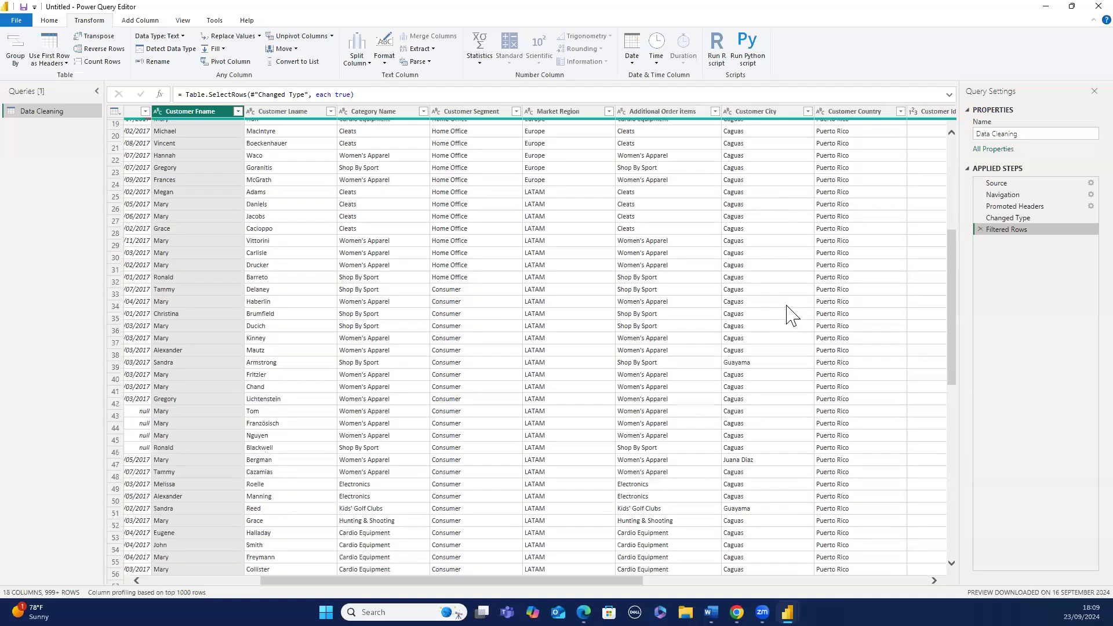
{"action": "scroll", "coordinate": [788, 316], "scroll_direction": "up", "scroll_amount": 15}
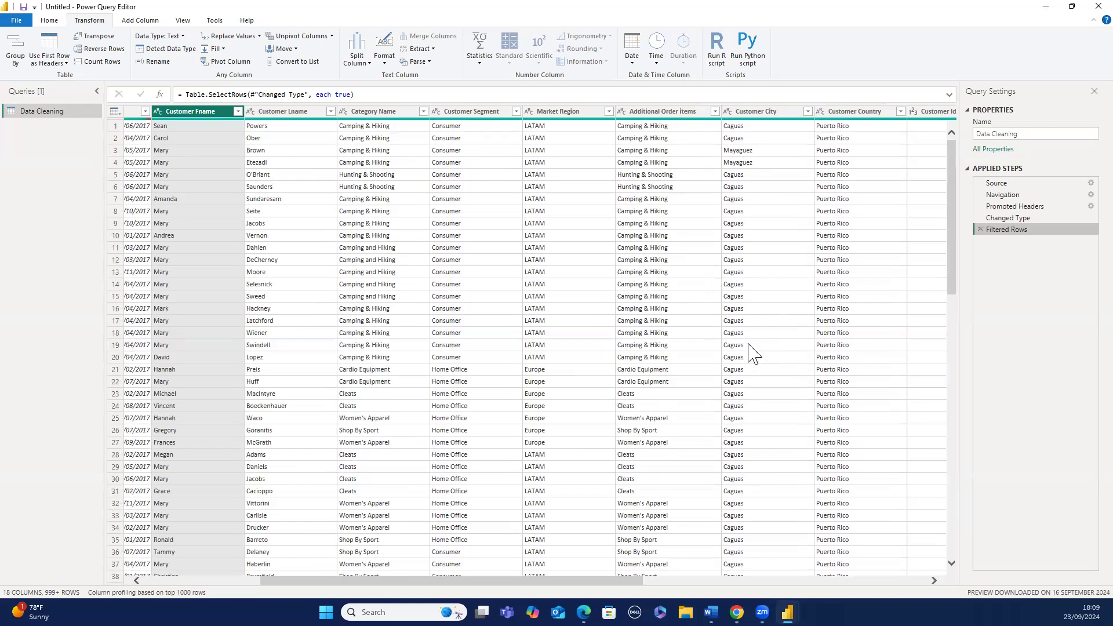
{"action": "scroll", "coordinate": [625, 574], "scroll_direction": "down", "scroll_amount": 4}
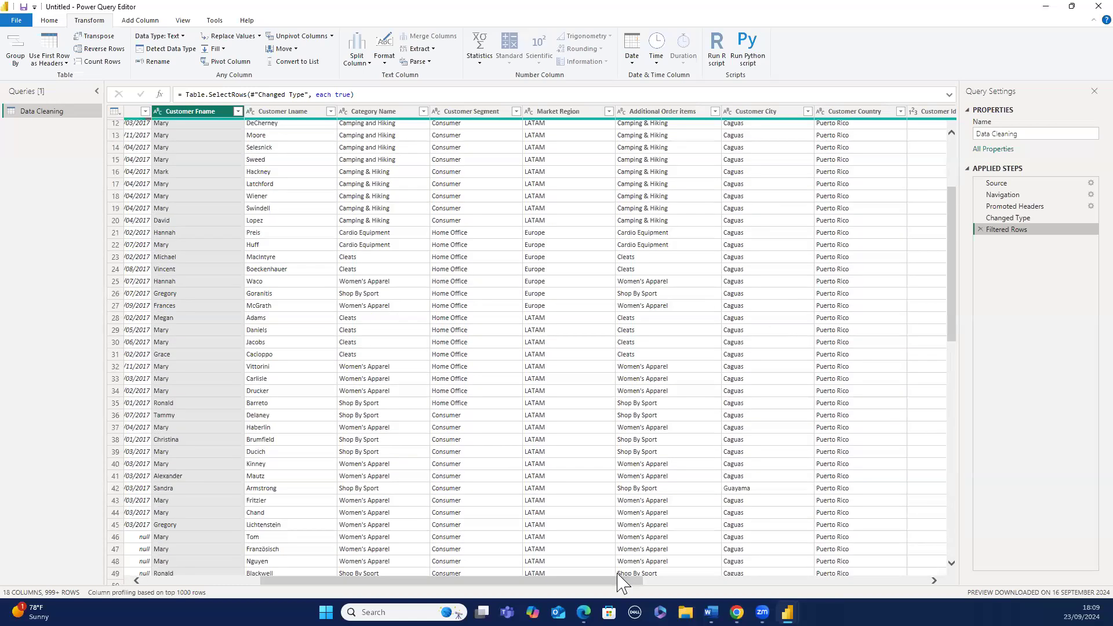
{"action": "left_click_drag", "start_coordinate": [618, 586], "coordinate": [904, 576]}
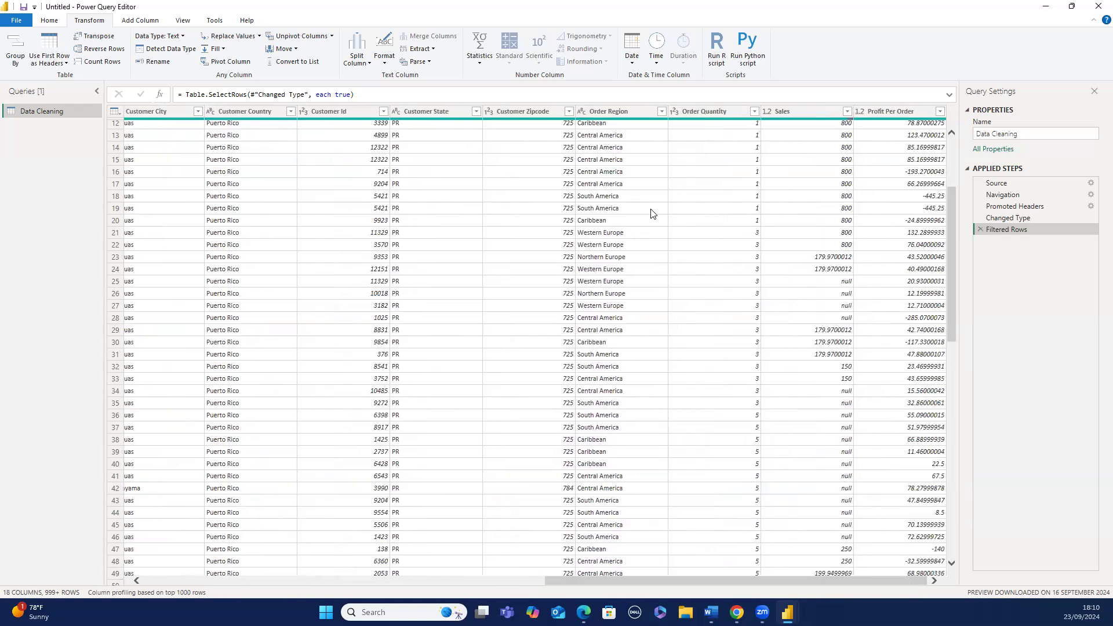
{"action": "left_click", "coordinate": [657, 115]}
{"action": "left_click", "coordinate": [661, 112]}
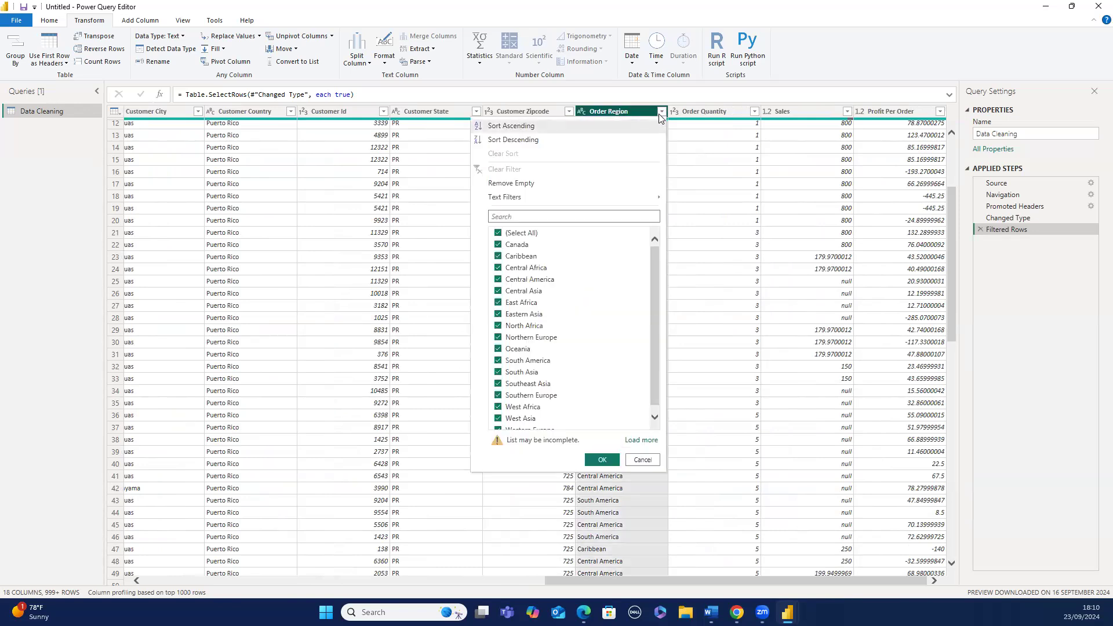
{"action": "left_click", "coordinate": [659, 115]}
- Replace South America with SA in the Order Region column
{"action": "right_click", "coordinate": [633, 135]}
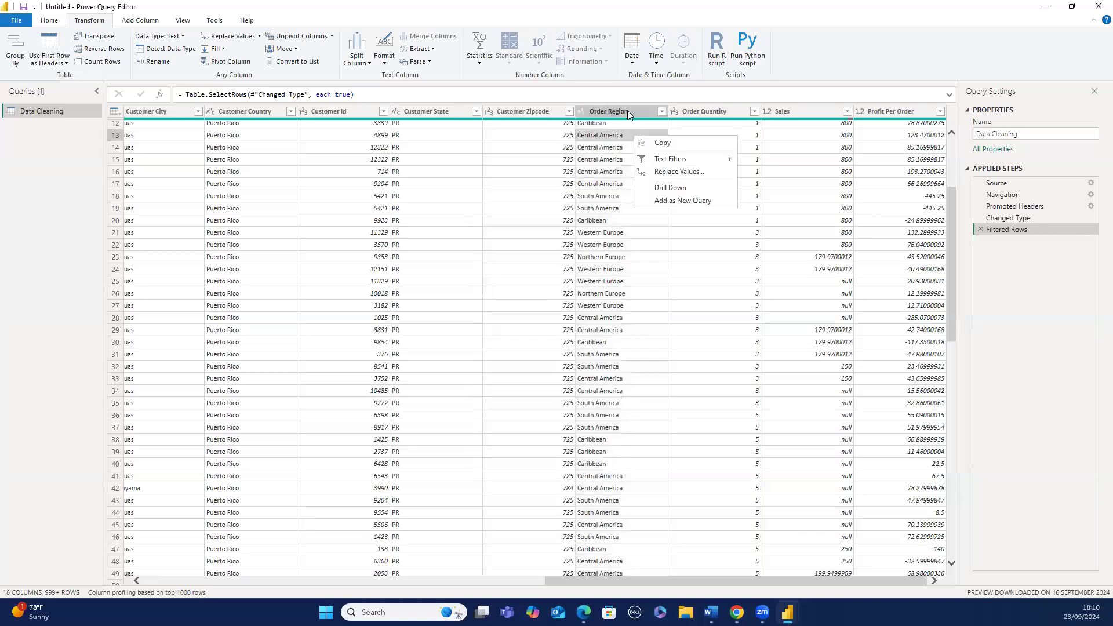
{"action": "left_click", "coordinate": [626, 110]}
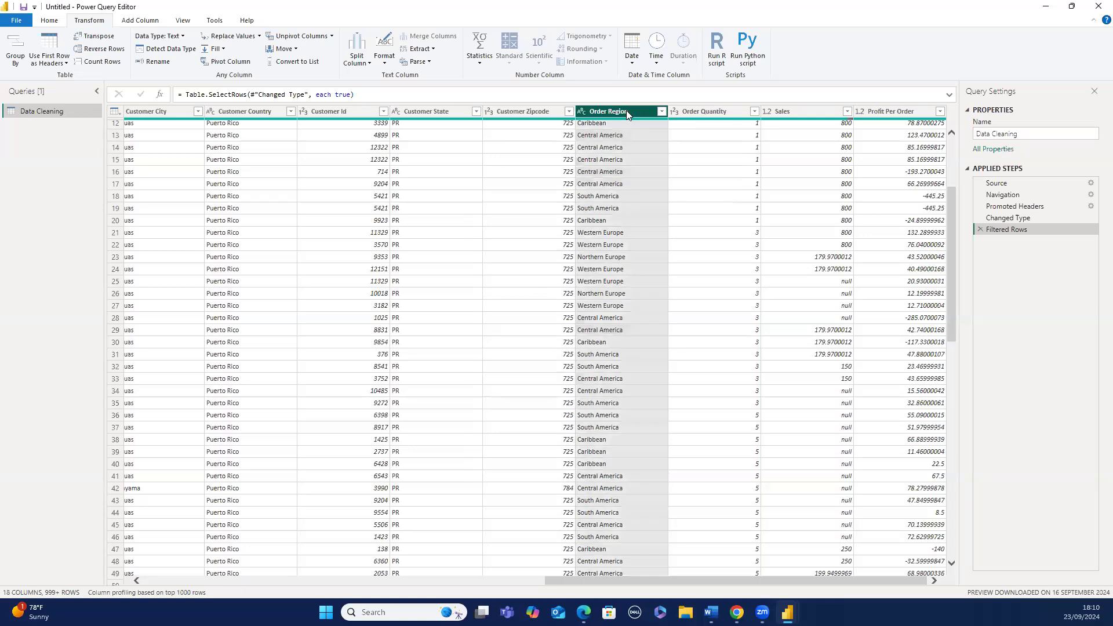
{"action": "right_click", "coordinate": [628, 111]}
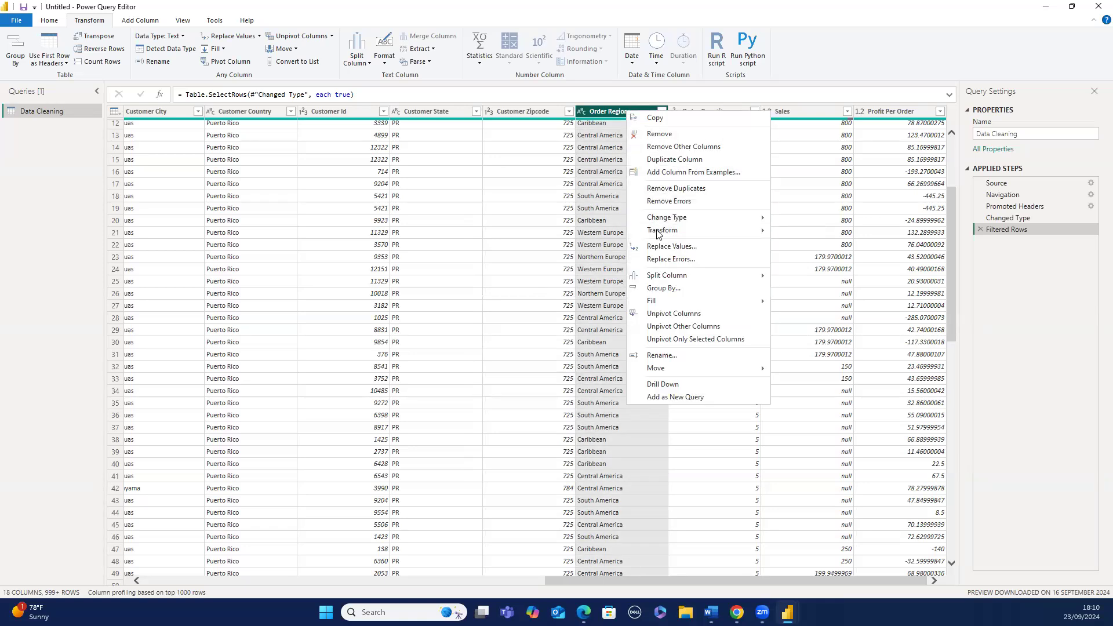
{"action": "left_click", "coordinate": [667, 247]}
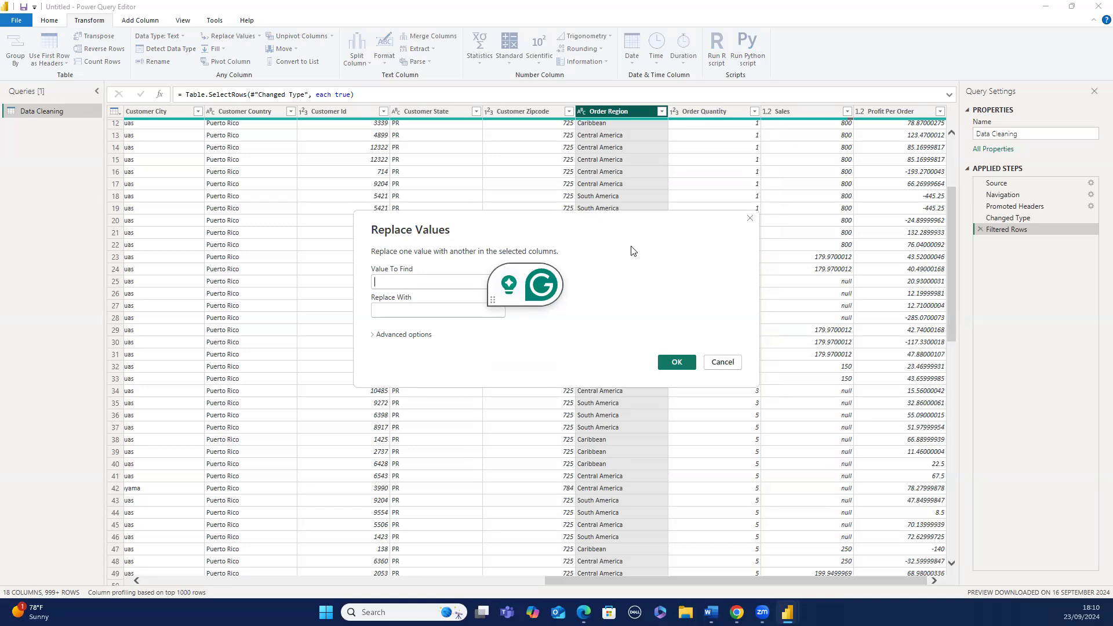
{"action": "type", "text": "South "}
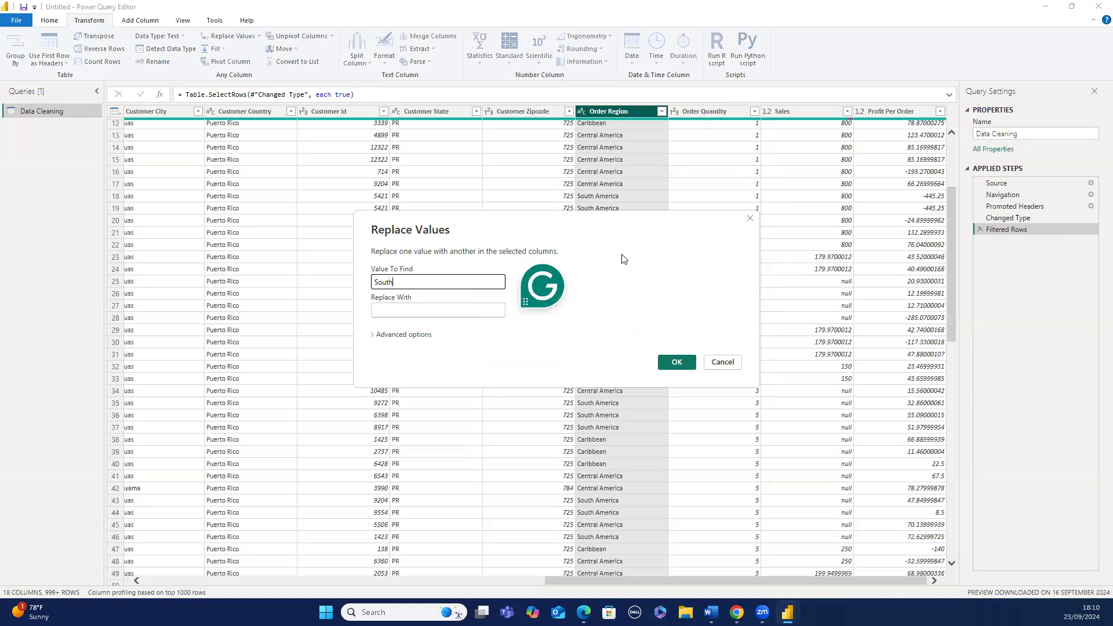
{"action": "type", "text": "America"}
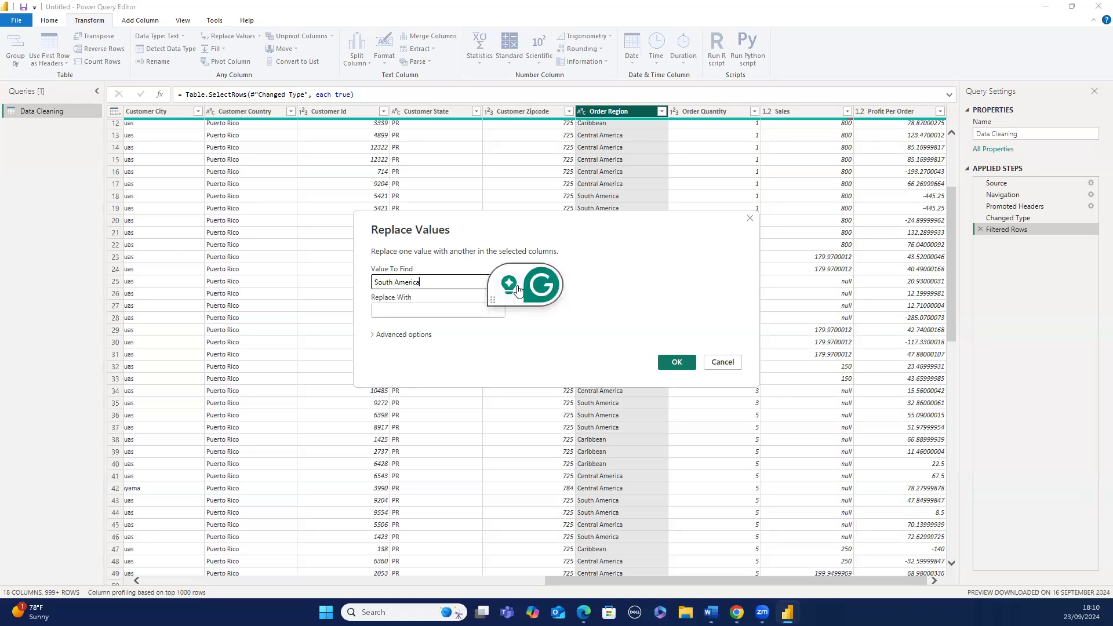
{"action": "left_click", "coordinate": [453, 307]}
{"action": "type", "text": "SA"}
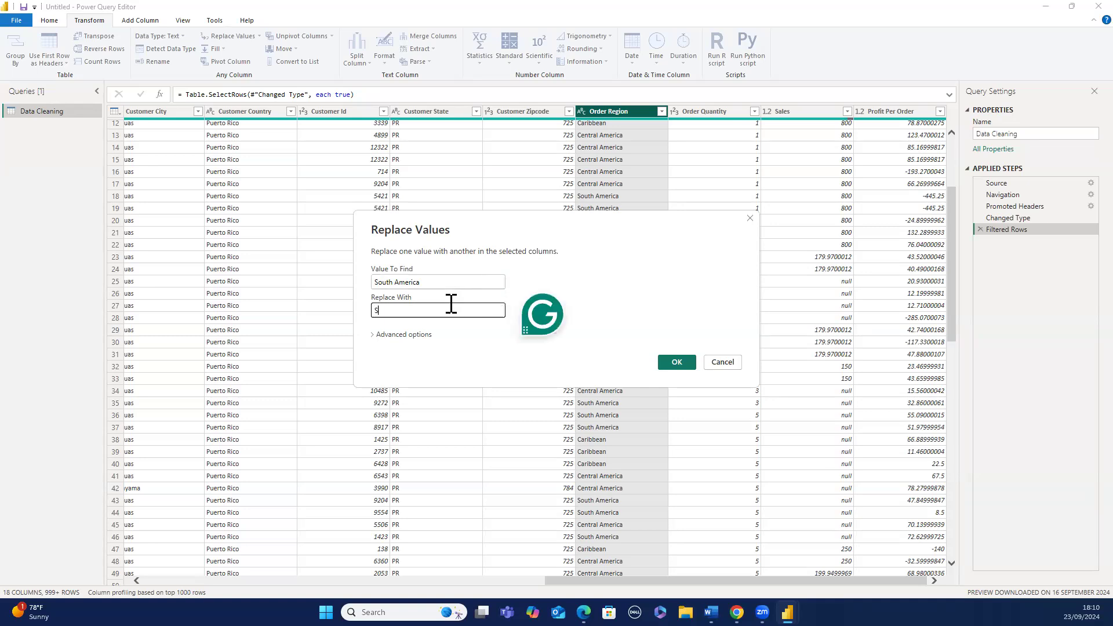
{"action": "left_click", "coordinate": [673, 361]}
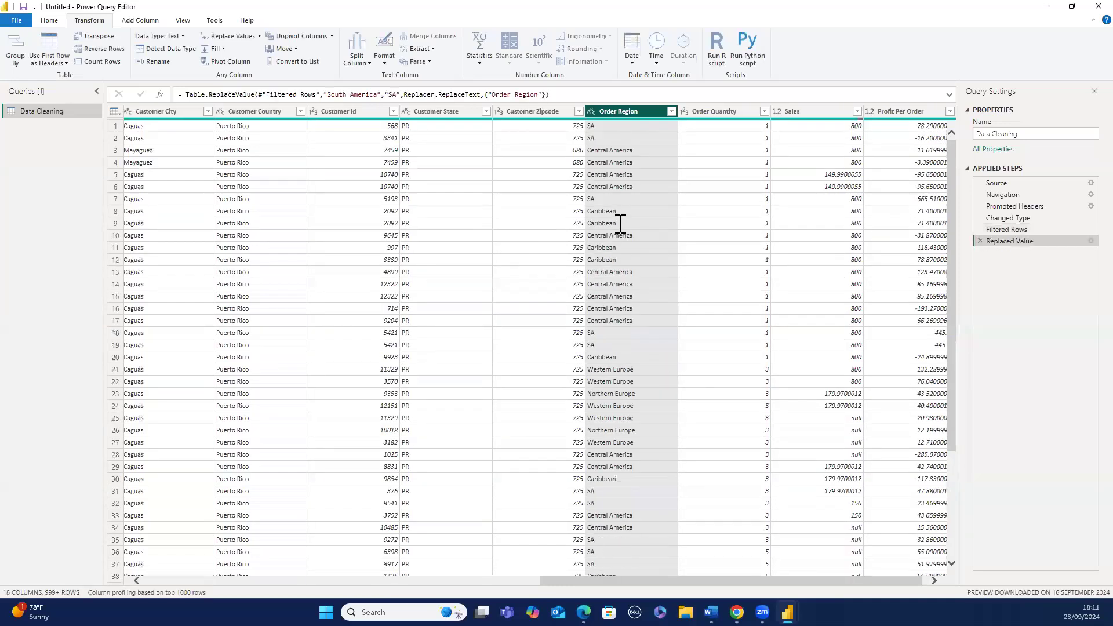
- Replace Central America with an empty value in the Order Region column
{"action": "right_click", "coordinate": [602, 194]}
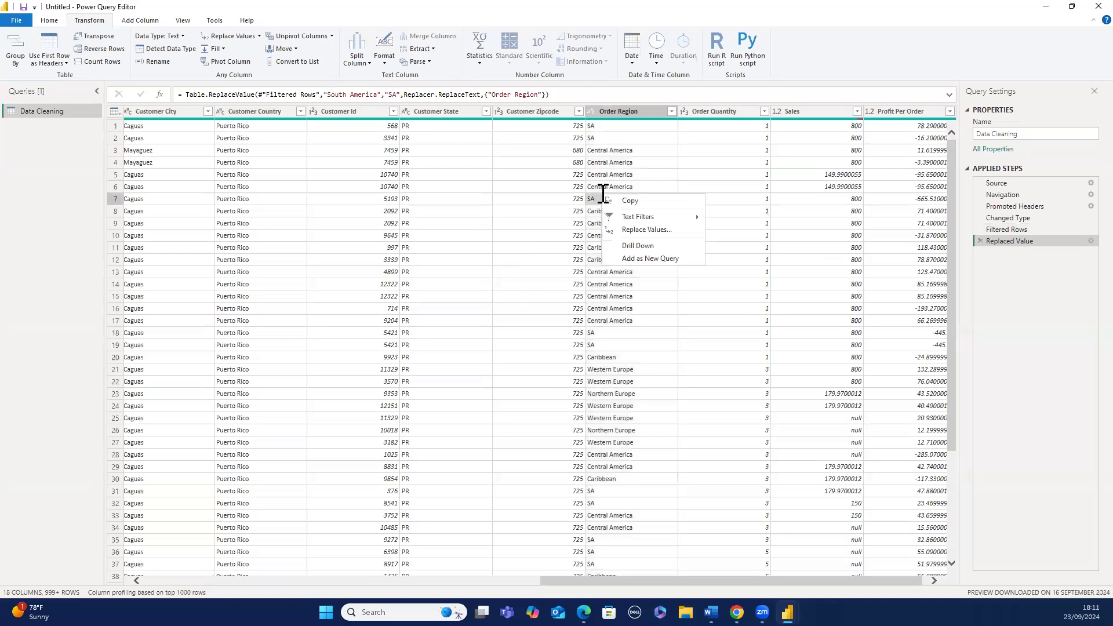
{"action": "left_click", "coordinate": [633, 107]}
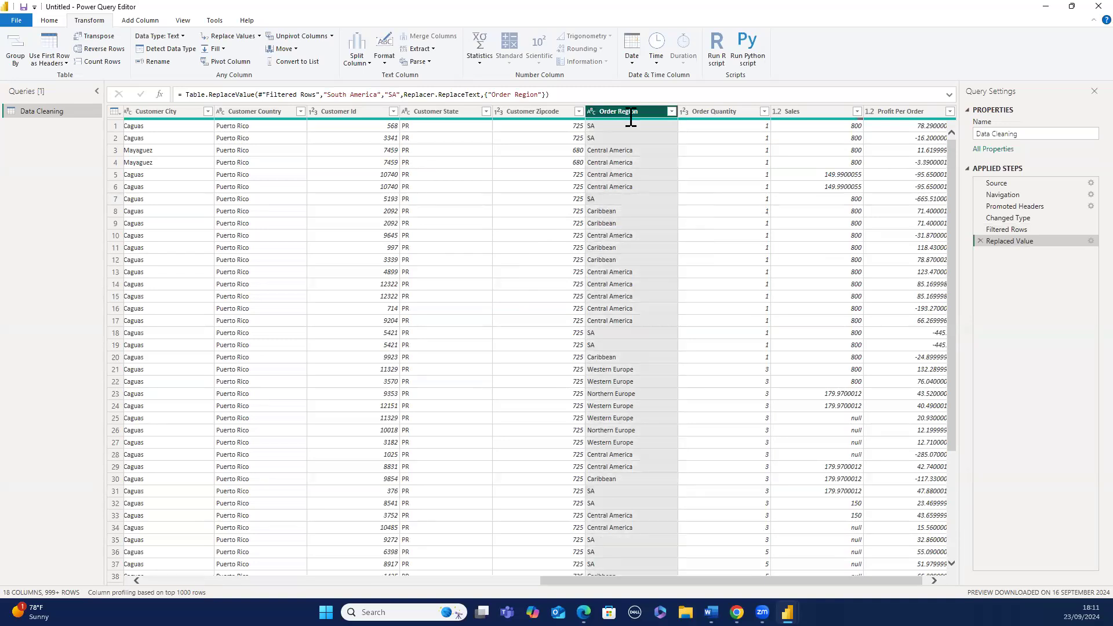
{"action": "right_click", "coordinate": [632, 109]}
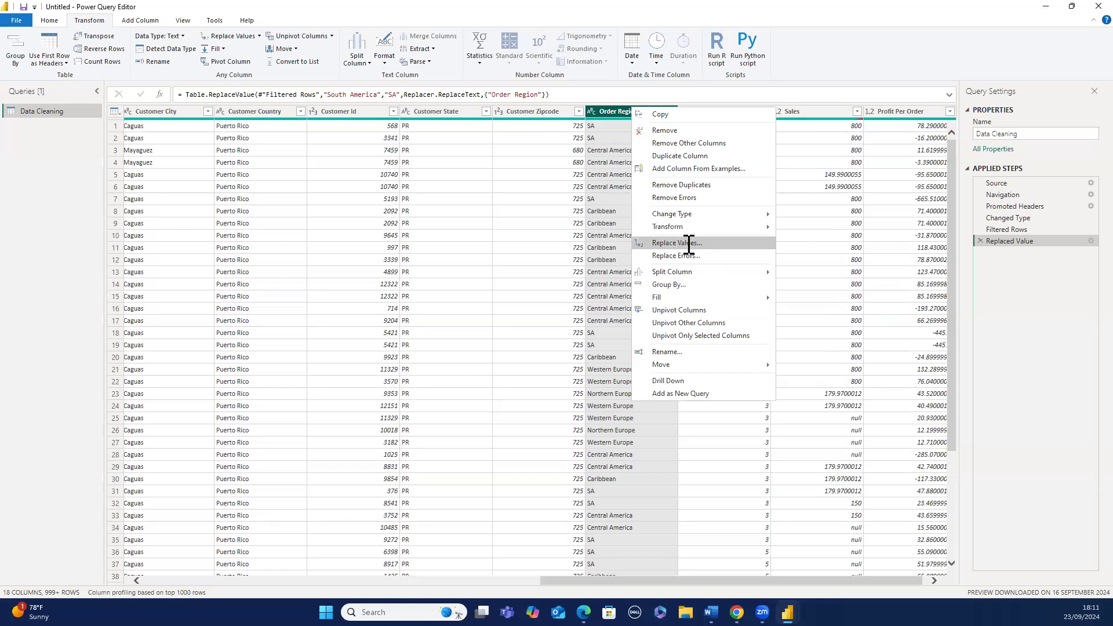
{"action": "left_click", "coordinate": [689, 244]}
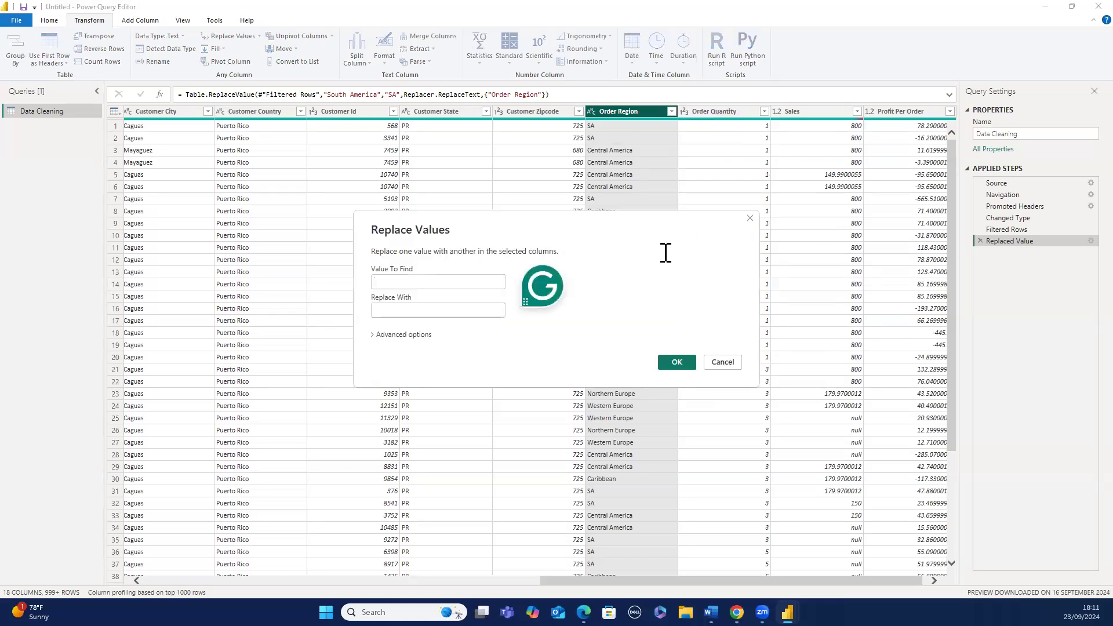
{"action": "type", "text": "C"}
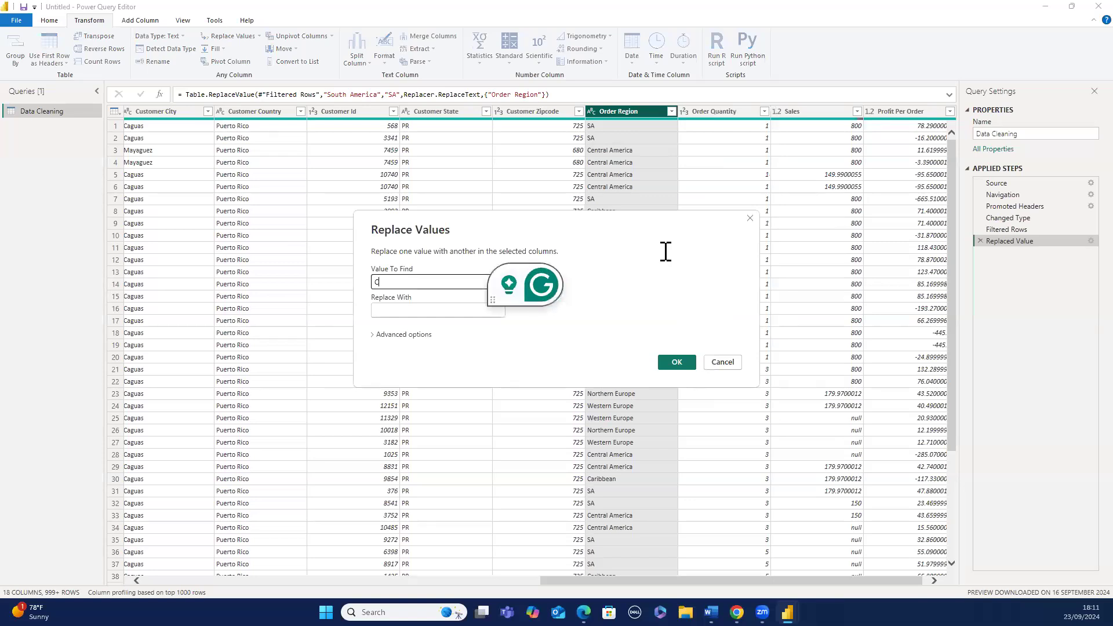
{"action": "type", "text": "ent"}
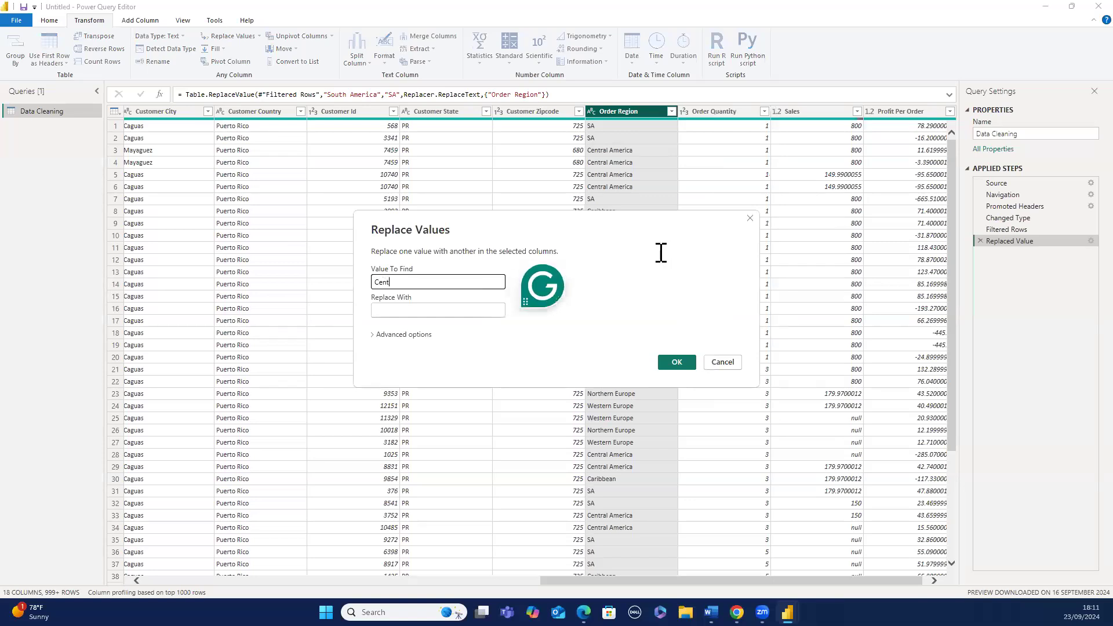
{"action": "type", "text": "ral America"}
{"action": "left_click", "coordinate": [448, 310]}
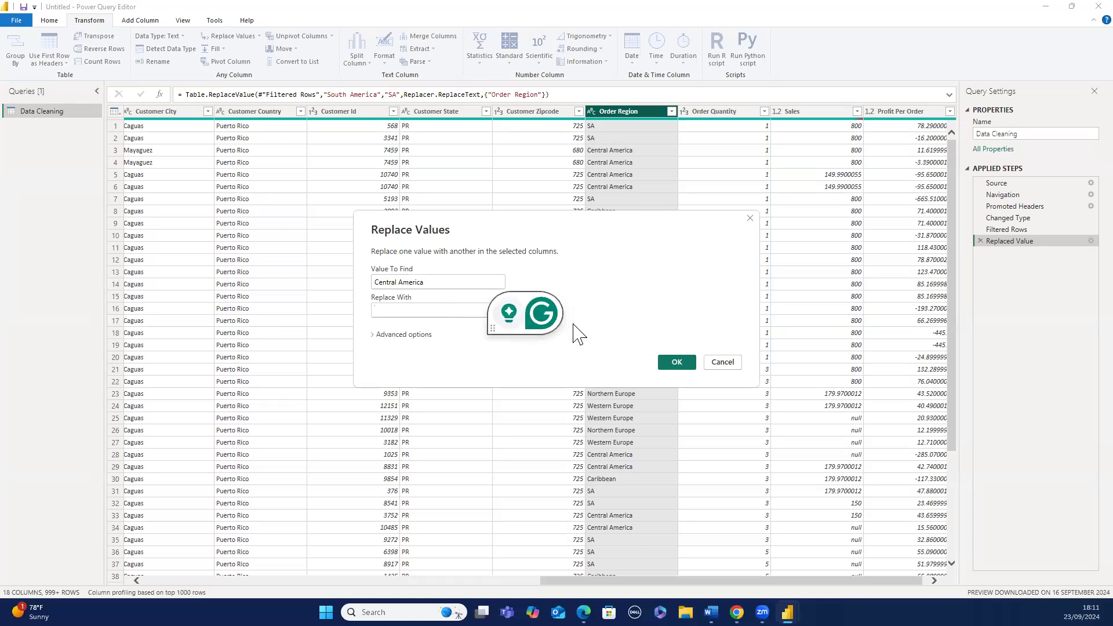
{"action": "left_click", "coordinate": [668, 365]}
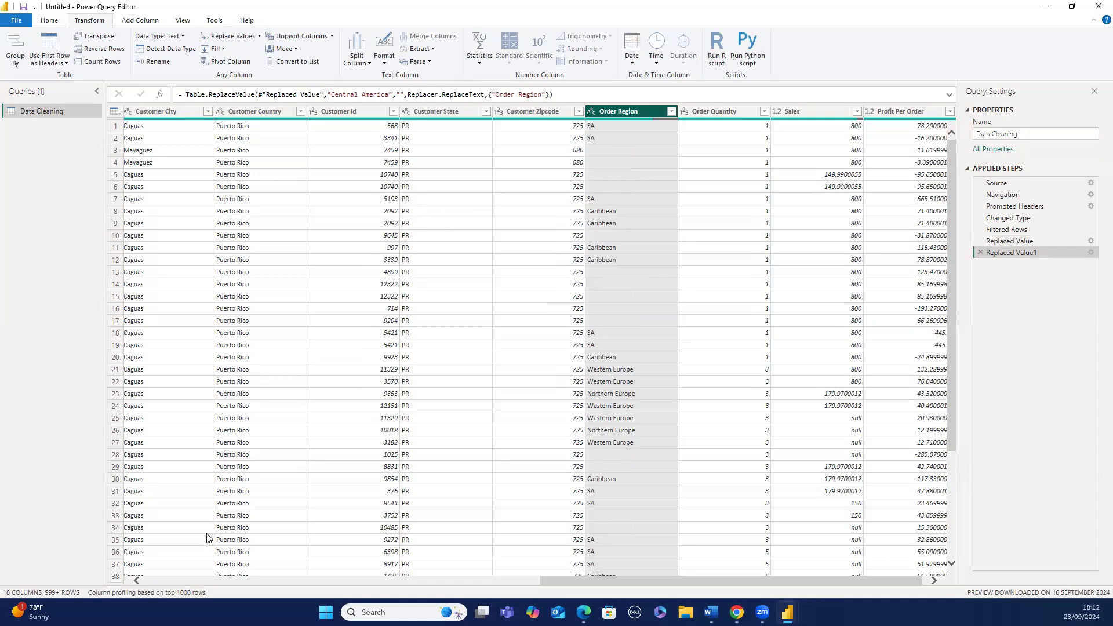
- Change the Order Id column's data type to Decimal Number
{"action": "left_click", "coordinate": [172, 579]}
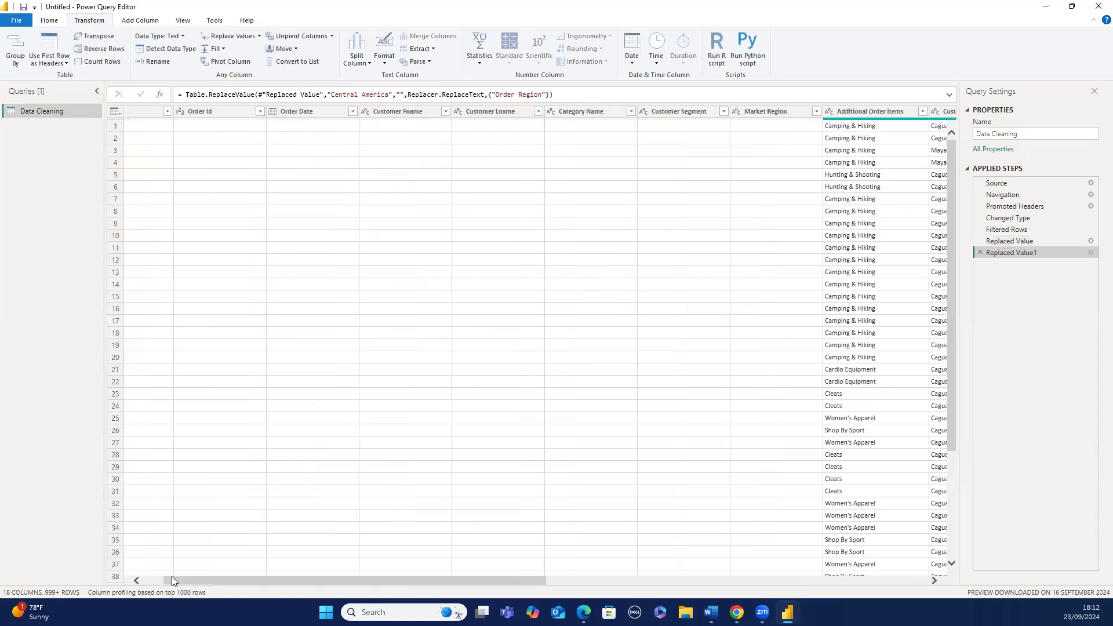
{"action": "left_click", "coordinate": [139, 581]}
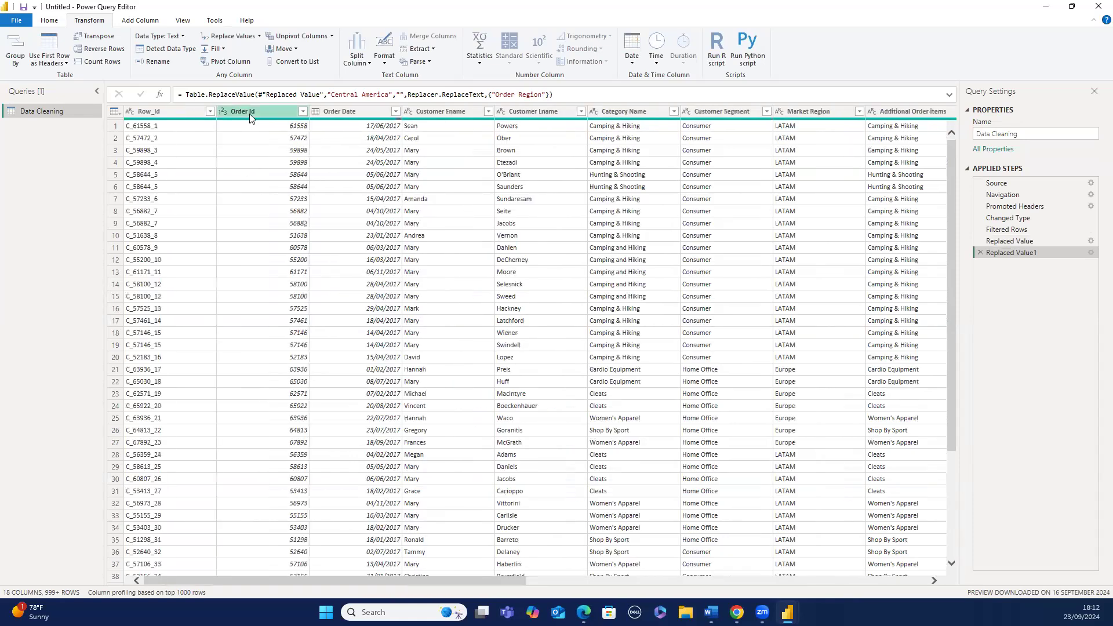
{"action": "left_click", "coordinate": [250, 119]}
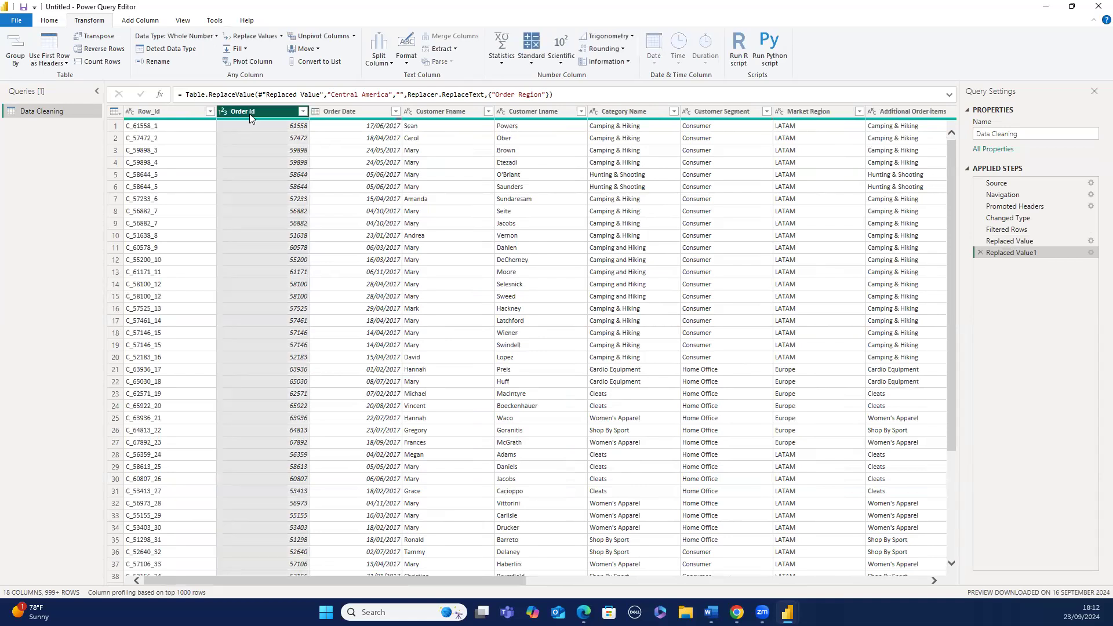
{"action": "right_click", "coordinate": [250, 118]}
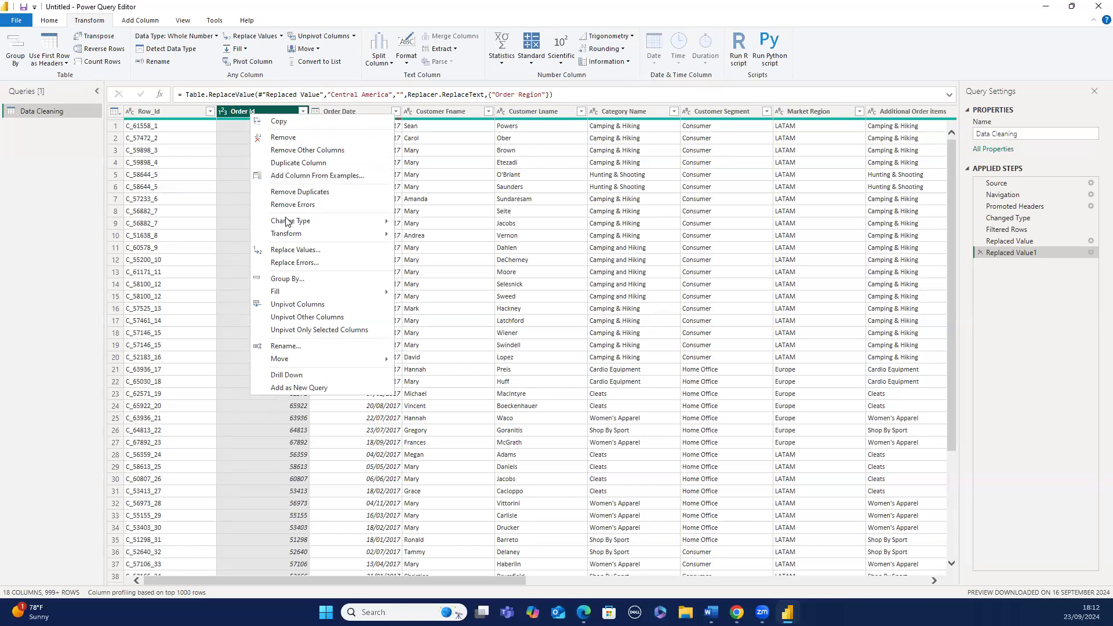
{"action": "mouse_move", "coordinate": [325, 222]}
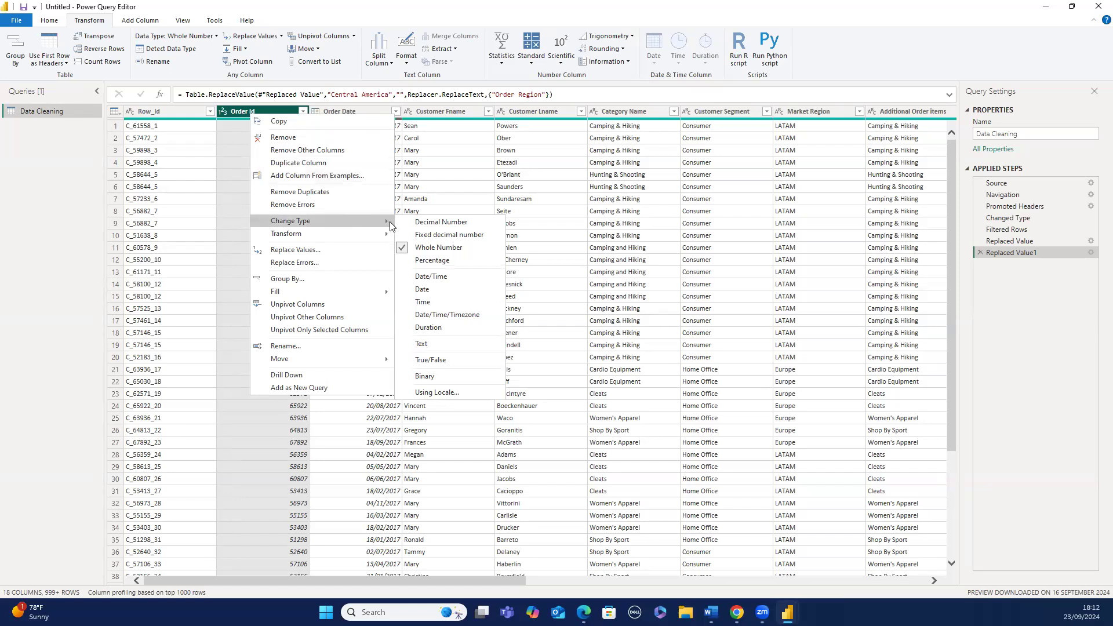
{"action": "left_click", "coordinate": [423, 226]}
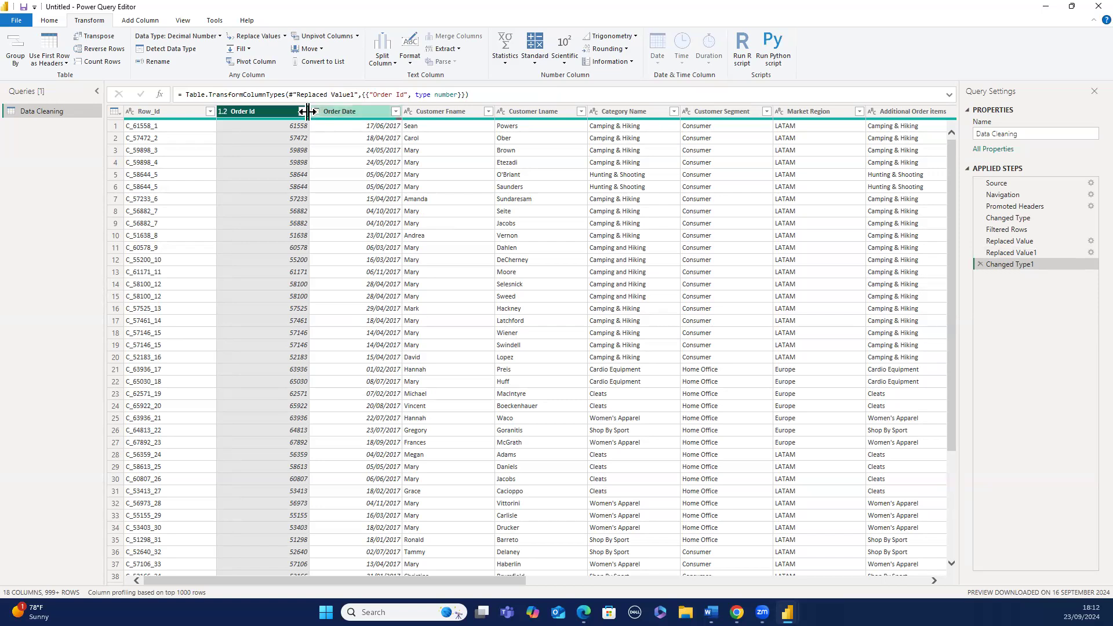
- Change the Order Id column's data type to Percentage, replacing the current conversion
{"action": "left_click", "coordinate": [190, 36]}
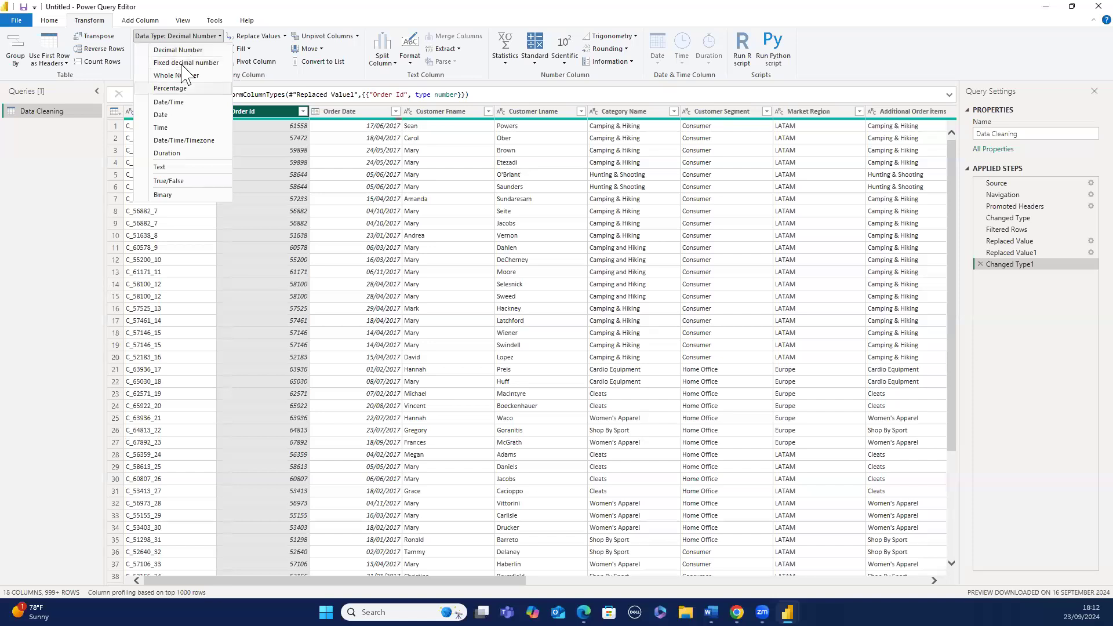
{"action": "left_click", "coordinate": [174, 88]}
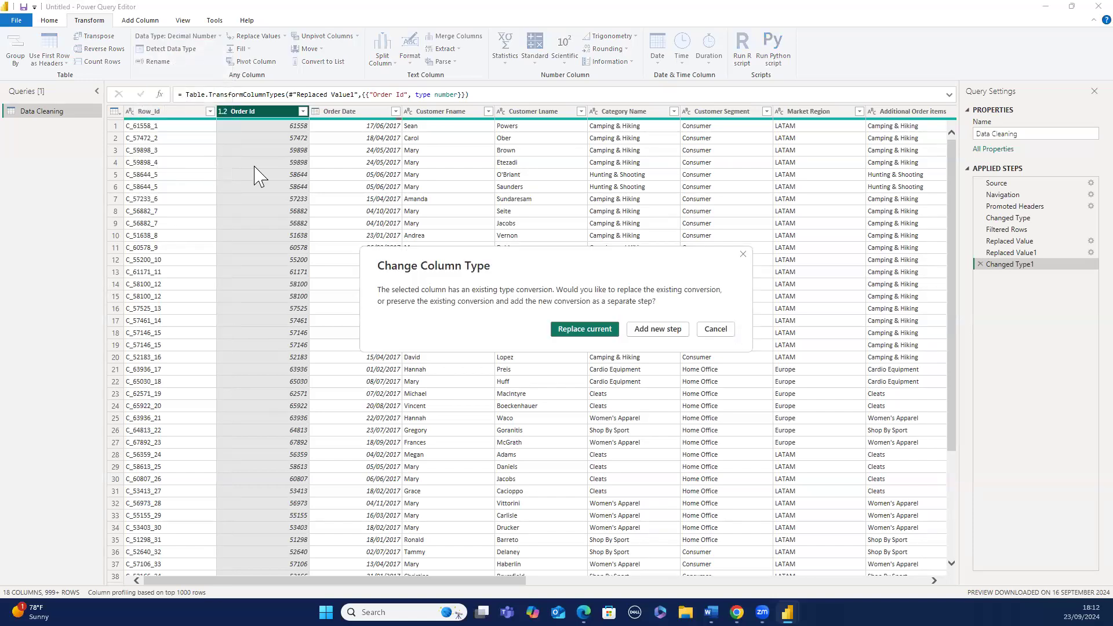
{"action": "left_click", "coordinate": [569, 330]}
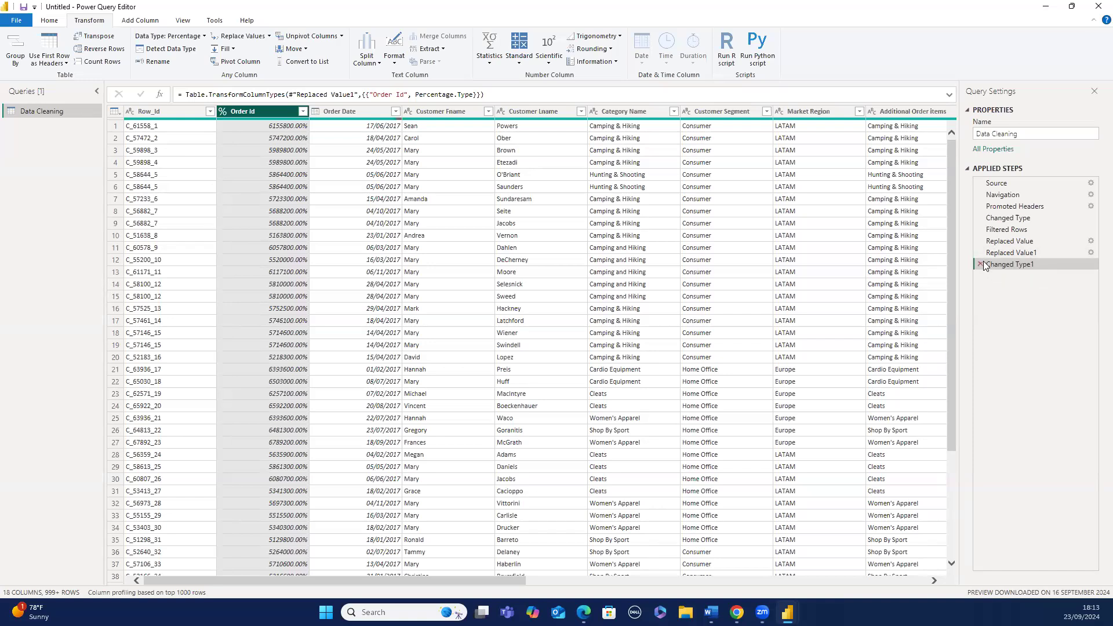
- Delete the Changed Type1, Replaced Value1, Replaced Value and Filtered Rows applied steps
{"action": "left_click", "coordinate": [980, 264]}
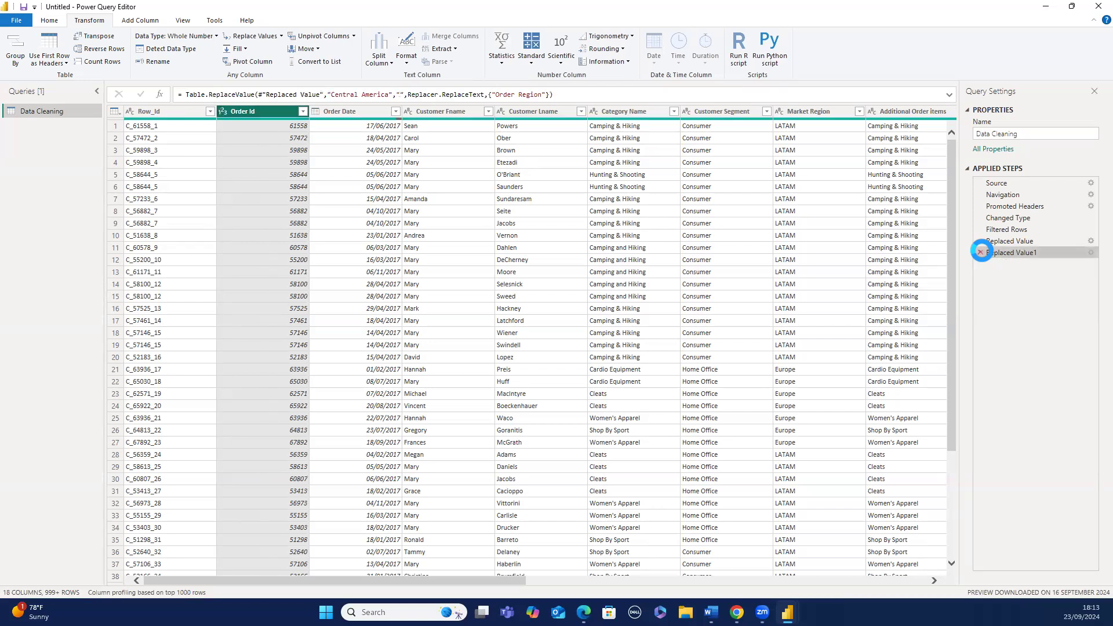
{"action": "left_click", "coordinate": [980, 252]}
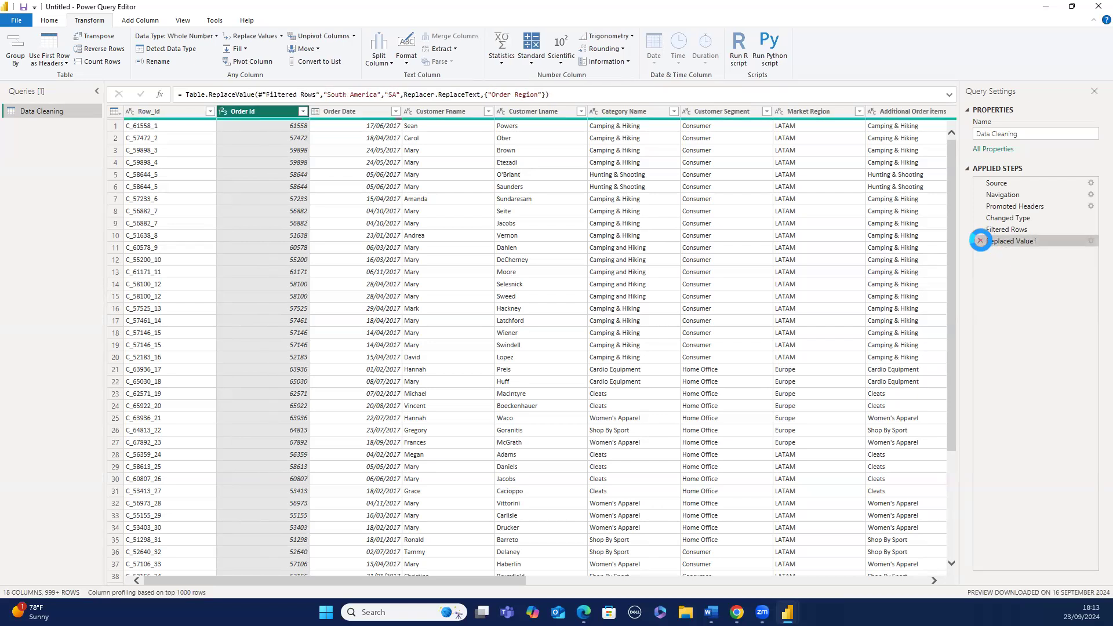
{"action": "left_click", "coordinate": [980, 241]}
{"action": "left_click", "coordinate": [980, 229]}
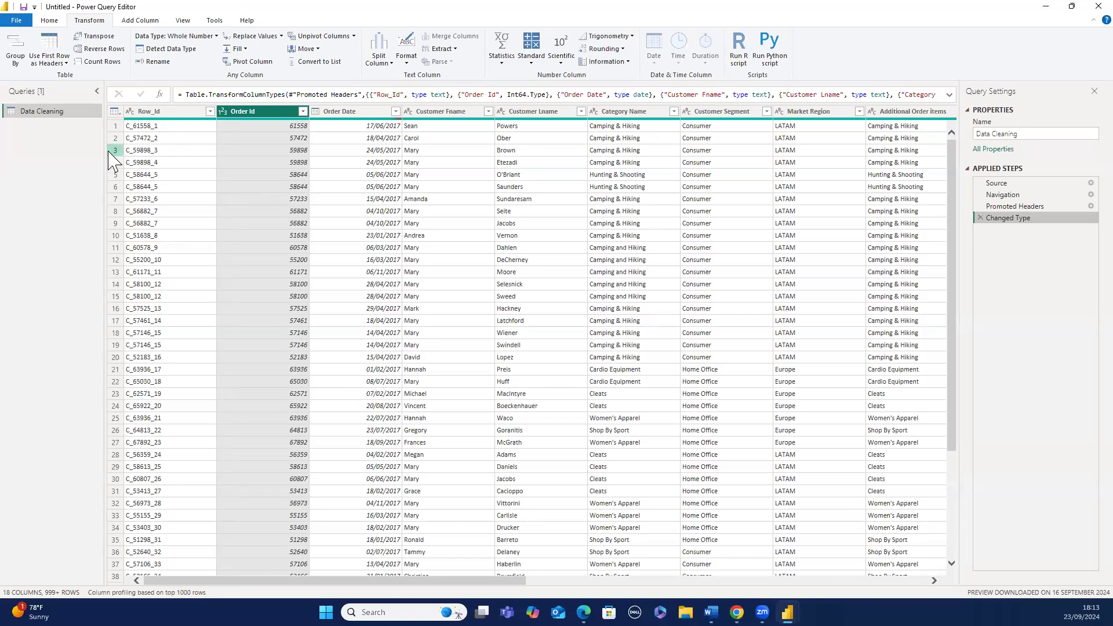
- Copy the Data Cleaning query
{"action": "right_click", "coordinate": [55, 113]}
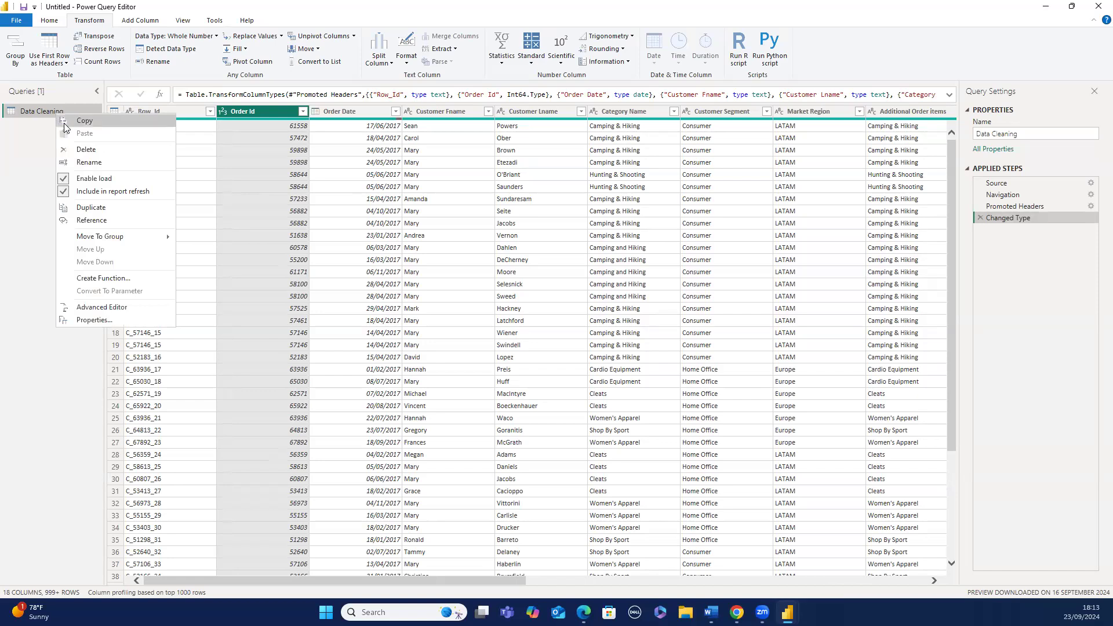
{"action": "left_click", "coordinate": [85, 124]}
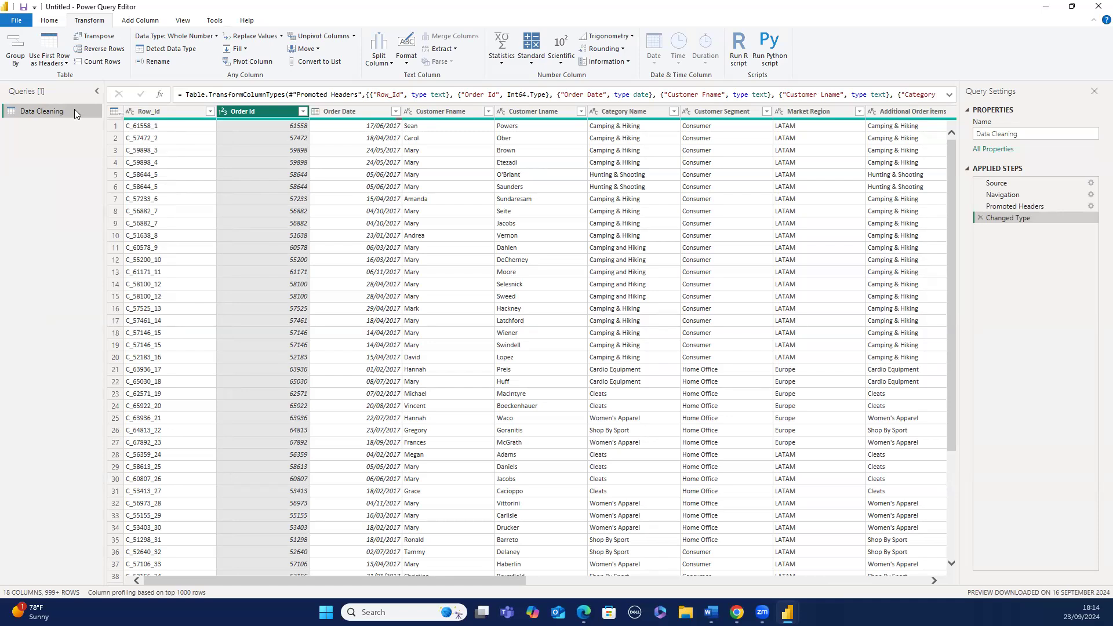
- Duplicate the Data Cleaning query
{"action": "right_click", "coordinate": [72, 111]}
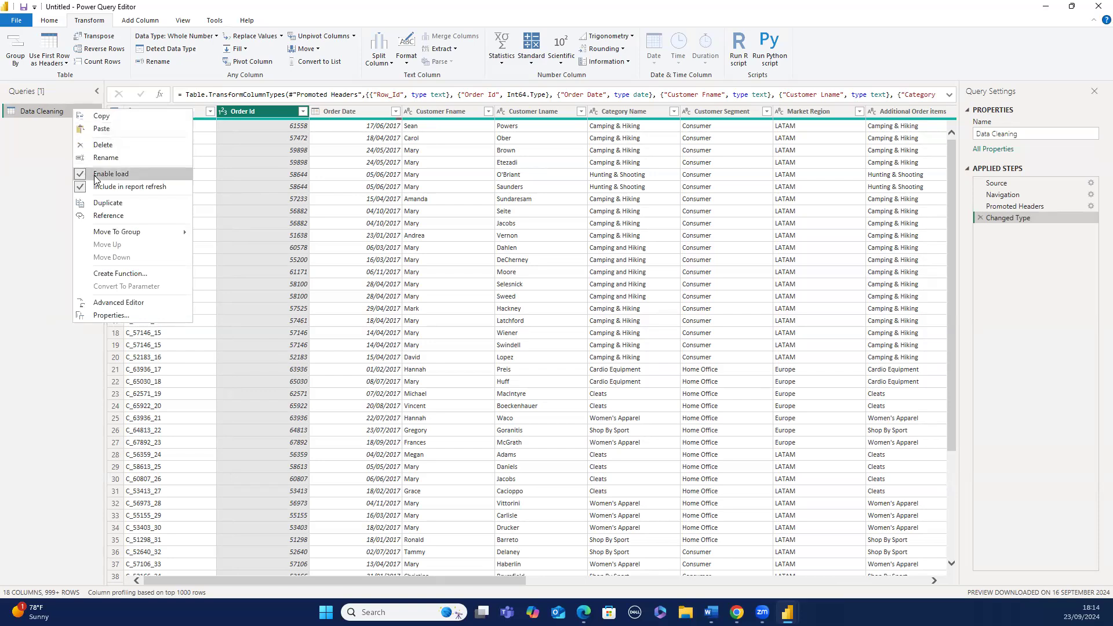
{"action": "left_click", "coordinate": [105, 204]}
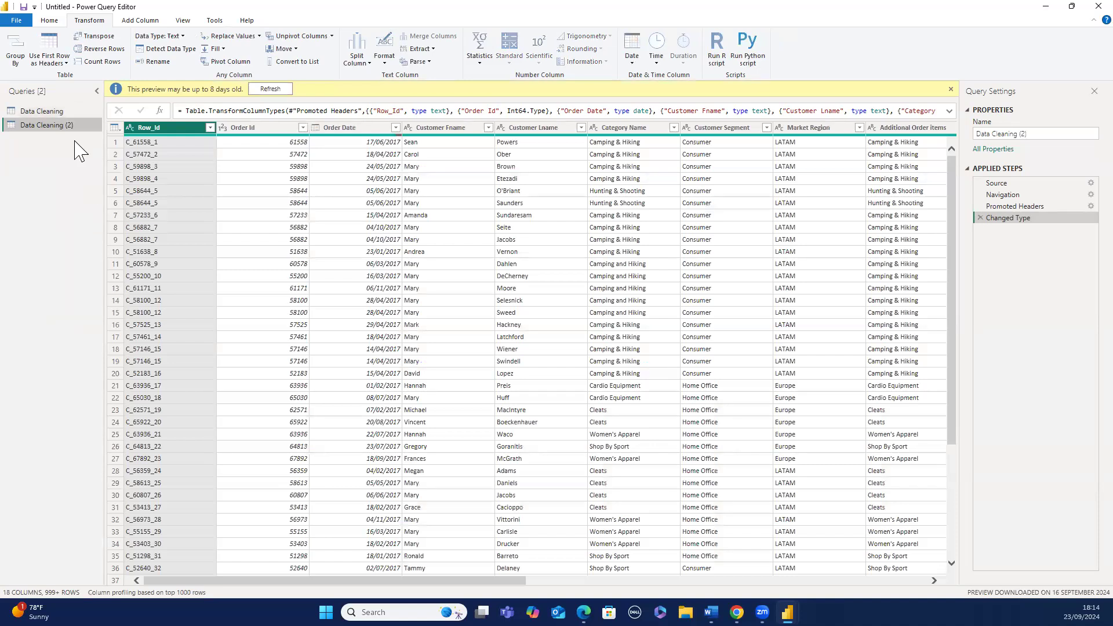
- Rename the duplicated query as Duplicate
{"action": "left_click", "coordinate": [52, 113]}
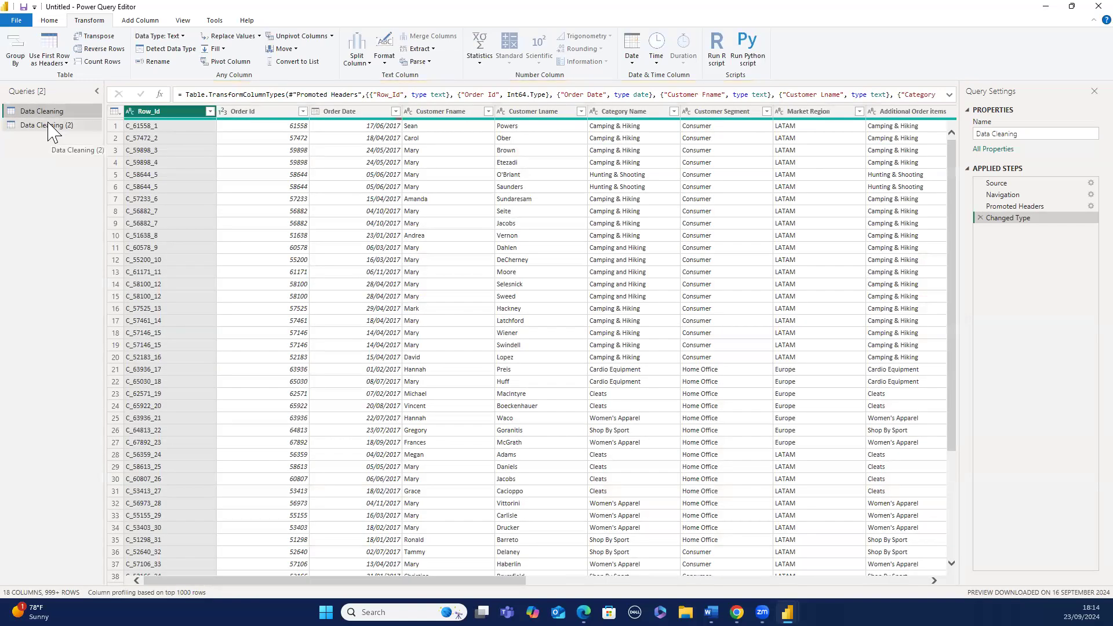
{"action": "left_click", "coordinate": [52, 127]}
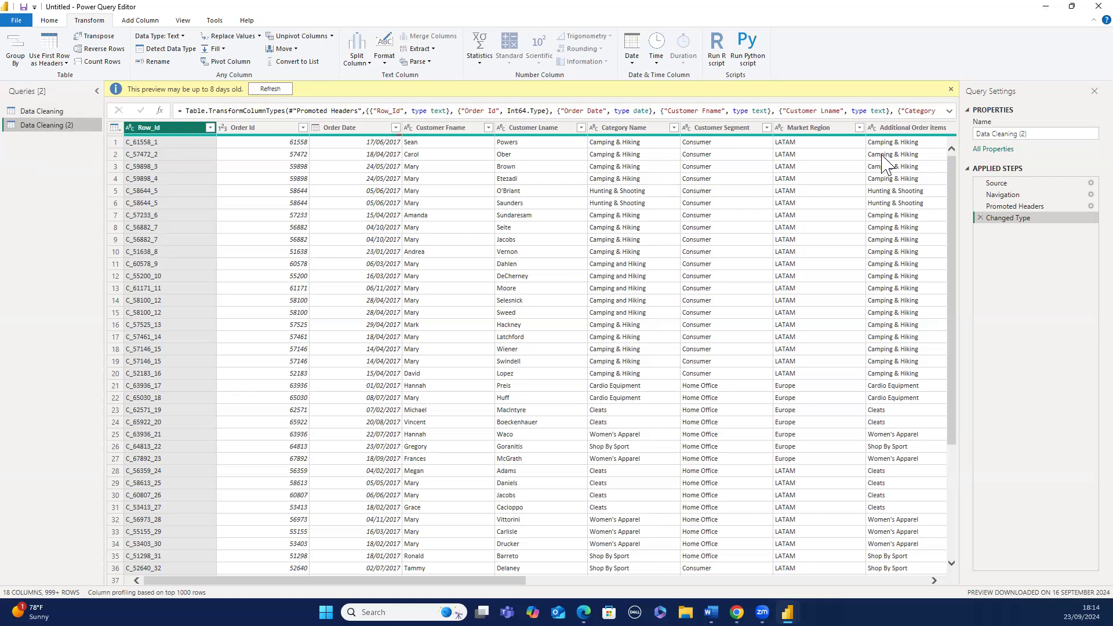
{"action": "left_click", "coordinate": [1025, 132]}
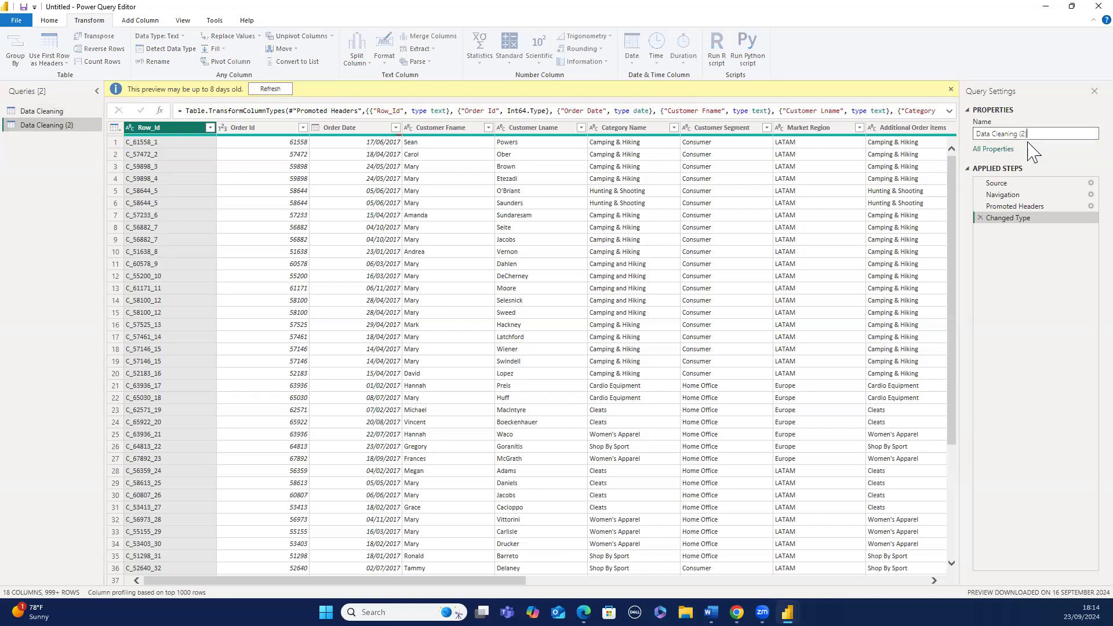
{"action": "key", "text": "BackSpace"}
{"action": "key", "text": "BackSpace"}
{"action": "key", "text": "BackSpace"}
{"action": "key", "text": "BackSpace"}
{"action": "key", "text": "BackSpace"}
{"action": "key", "text": "BackSpace"}
{"action": "key", "text": "BackSpace"}
{"action": "key", "text": "BackSpace"}
{"action": "key", "text": "BackSpace"}
{"action": "key", "text": "BackSpace"}
{"action": "key", "text": "BackSpace"}
{"action": "key", "text": "BackSpace"}
{"action": "key", "text": "BackSpace"}
{"action": "key", "text": "BackSpace"}
{"action": "key", "text": "BackSpace"}
{"action": "key", "text": "BackSpace"}
{"action": "key", "text": "BackSpace"}
{"action": "type", "text": "D"}
{"action": "type", "text": "upl"}
{"action": "type", "text": "iv"}
{"action": "type", "text": "ate"}
{"action": "key", "text": "Return"}
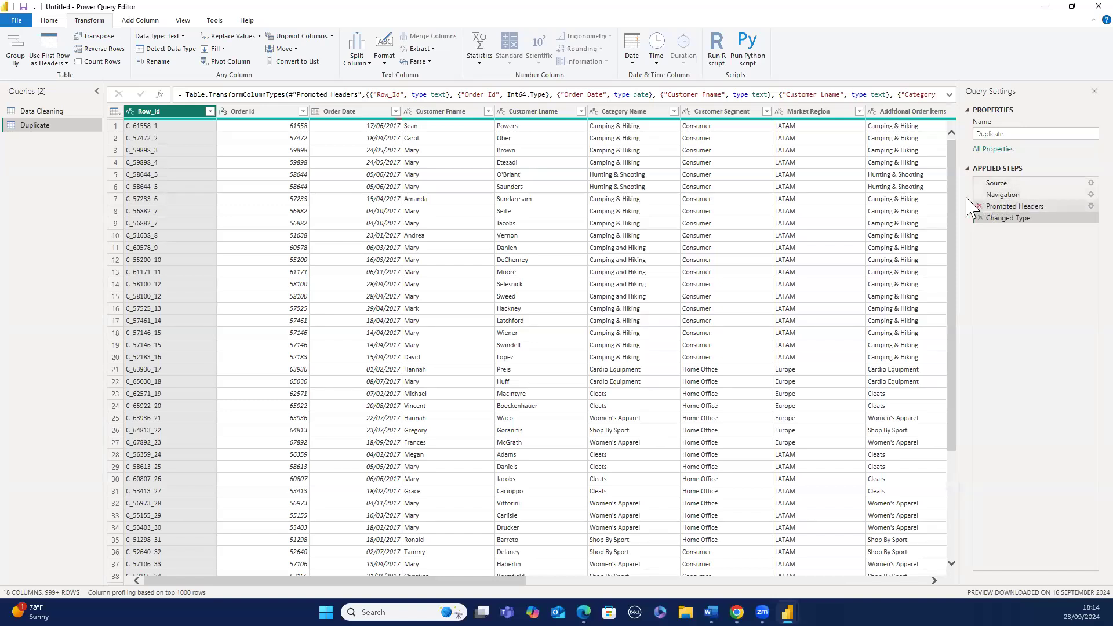
- Close the Power Query Editor without applying, and dismiss the pending-changes notice
{"action": "left_click", "coordinate": [51, 109]}
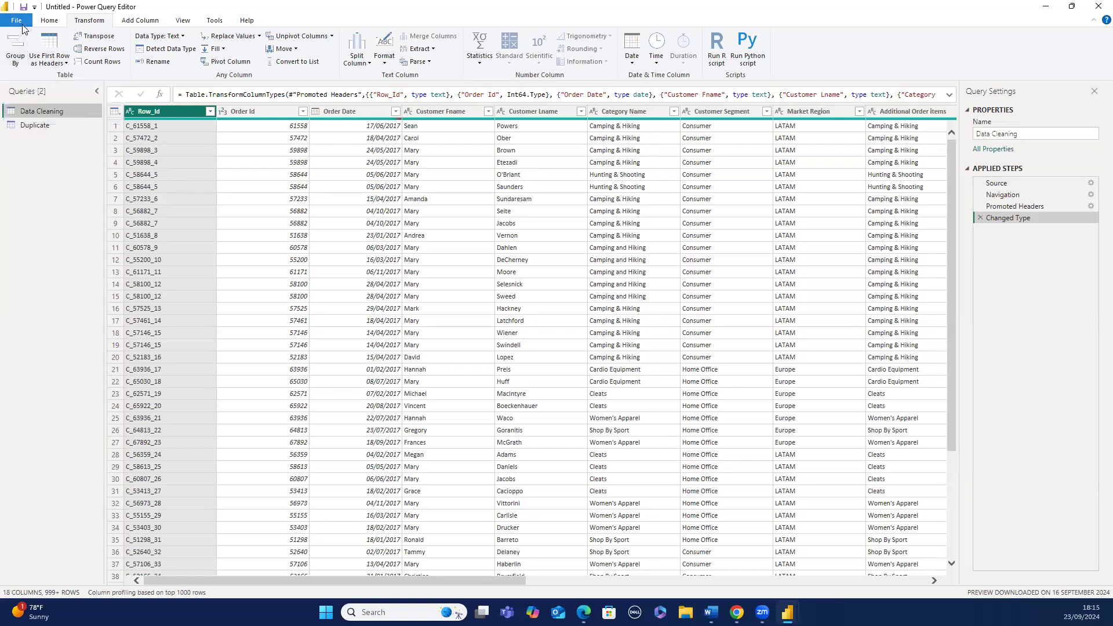
{"action": "left_click", "coordinate": [18, 22]}
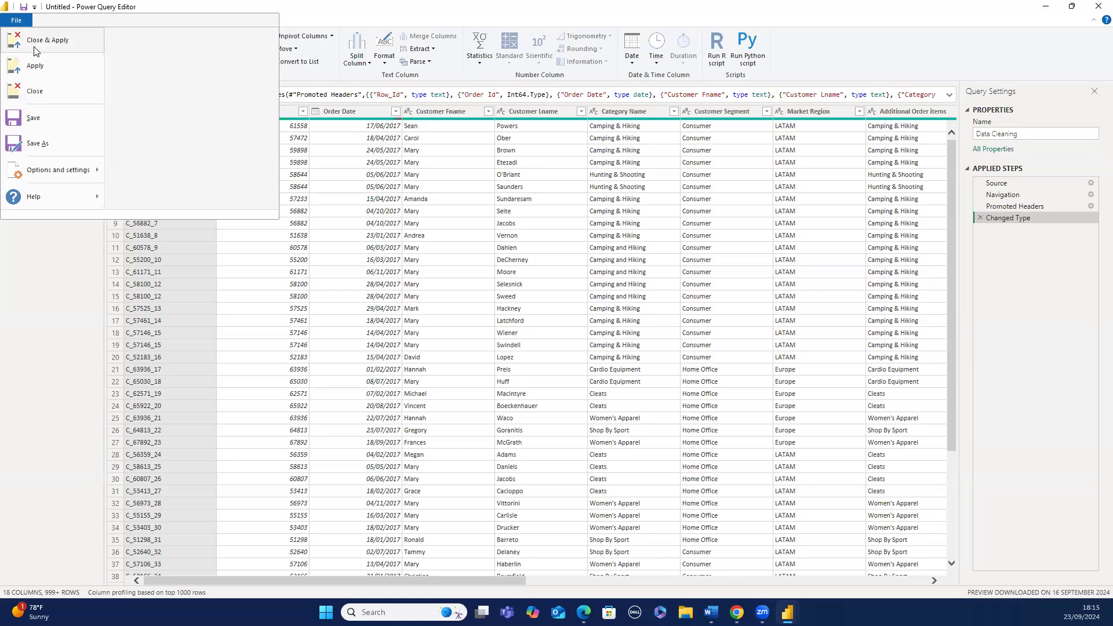
{"action": "left_click", "coordinate": [34, 94]}
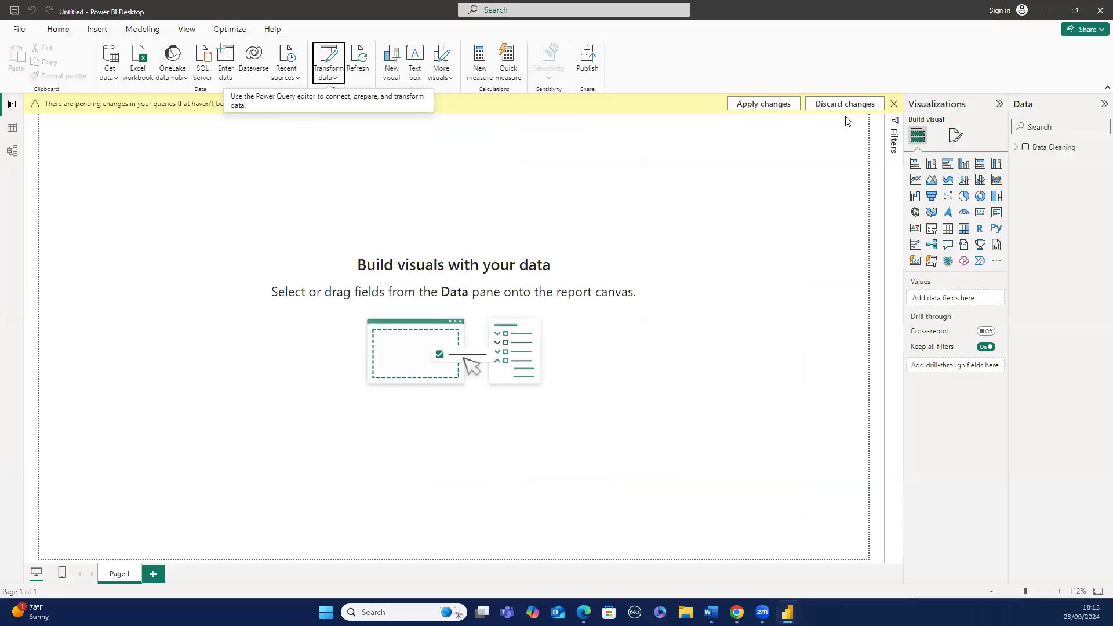
{"action": "left_click", "coordinate": [893, 105]}
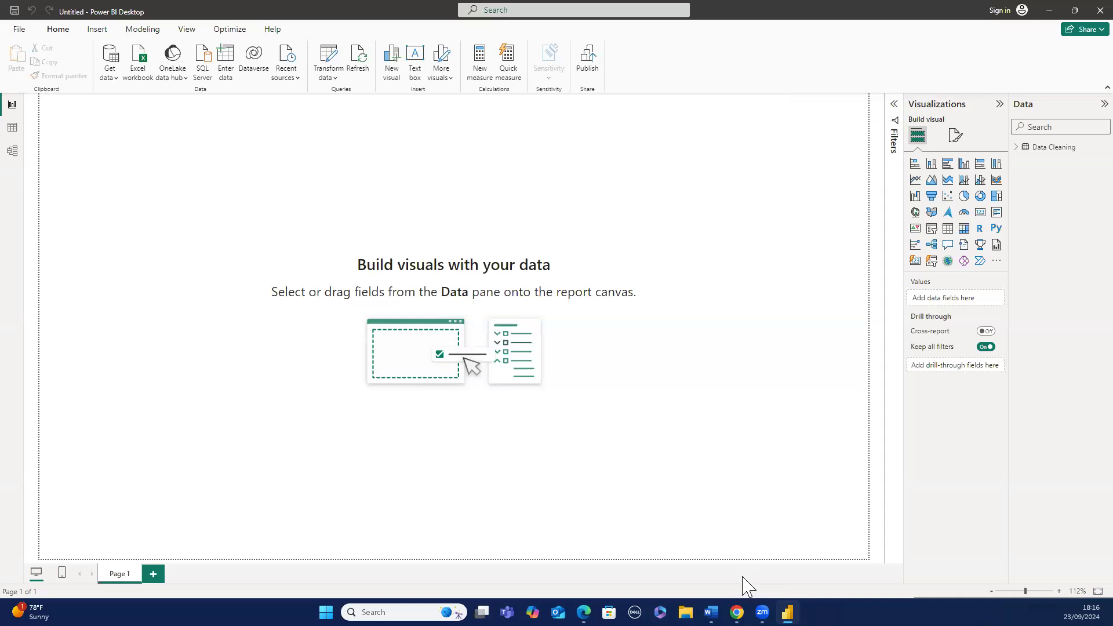
{"action": "left_click", "coordinate": [685, 612]}
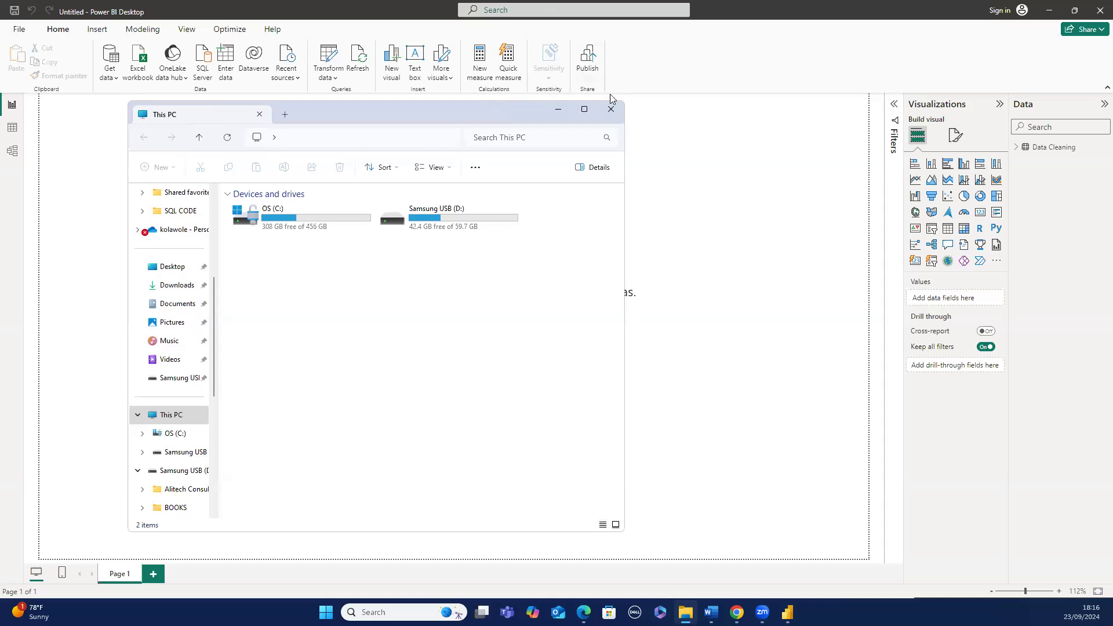
{"action": "left_click", "coordinate": [611, 109]}
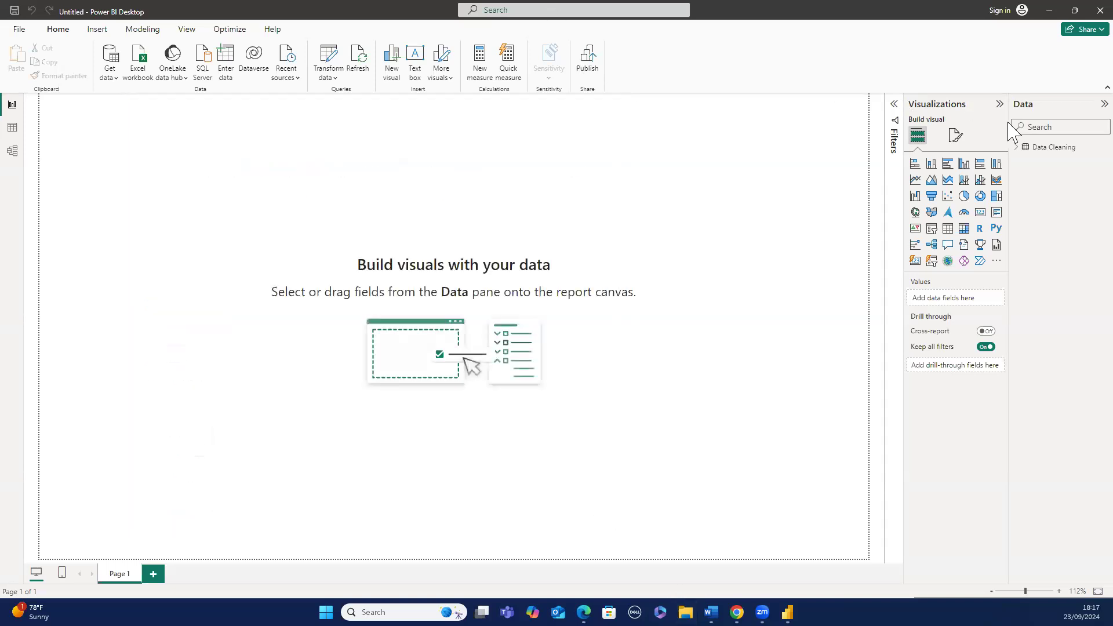
- Expand the Data Cleaning table's fields and browse through the table, model and report views
{"action": "left_click", "coordinate": [1026, 148]}
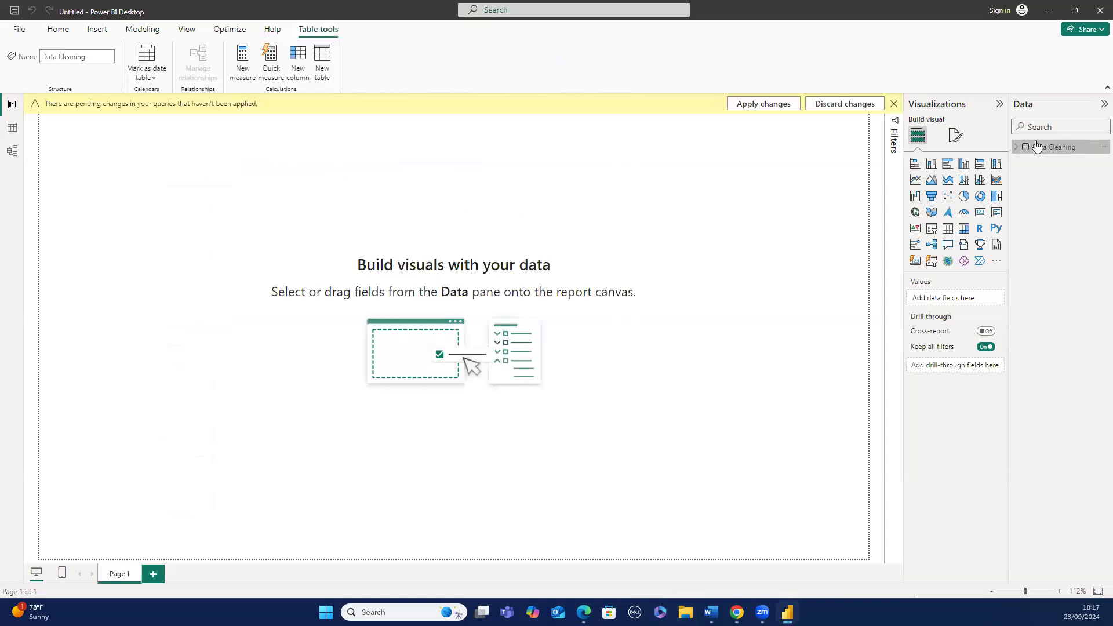
{"action": "left_click", "coordinate": [1022, 149]}
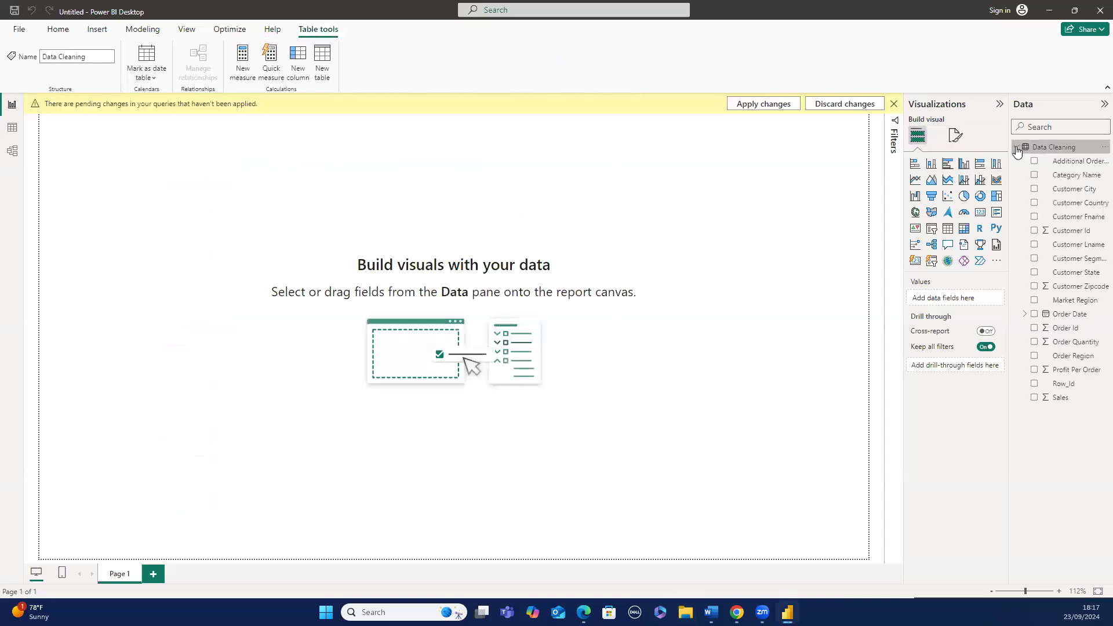
{"action": "left_click", "coordinate": [14, 132]}
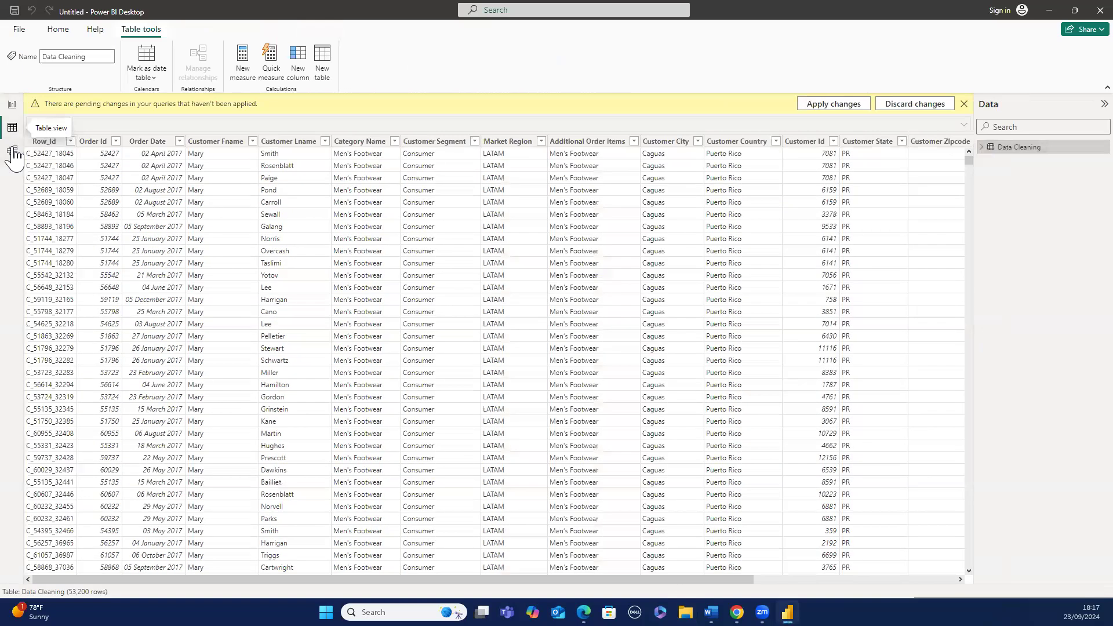
{"action": "left_click", "coordinate": [14, 153]}
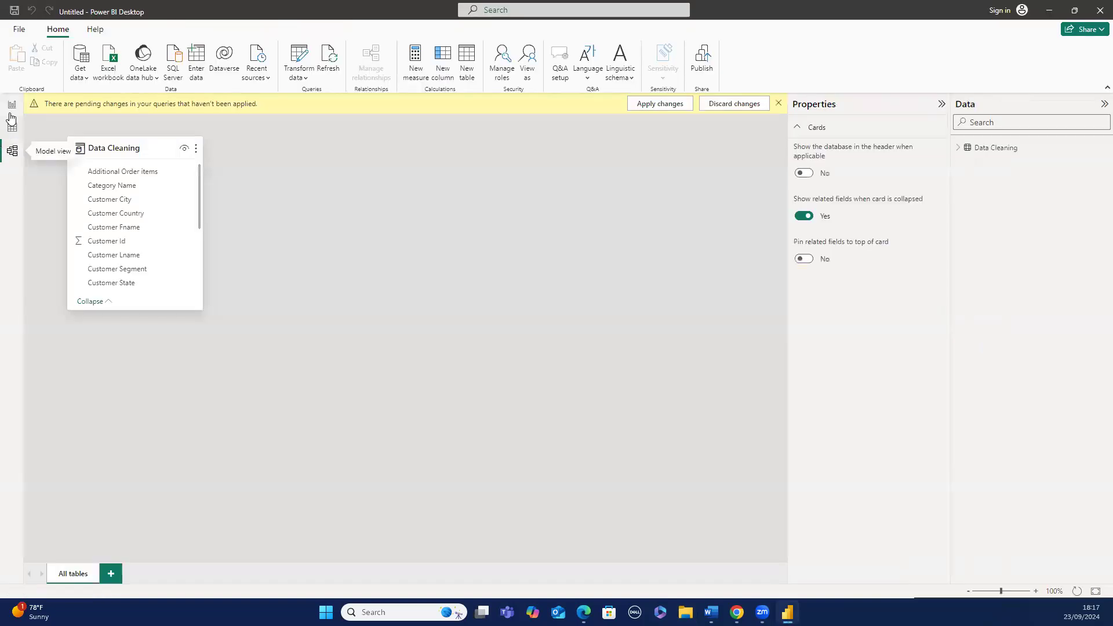
{"action": "left_click", "coordinate": [11, 109]}
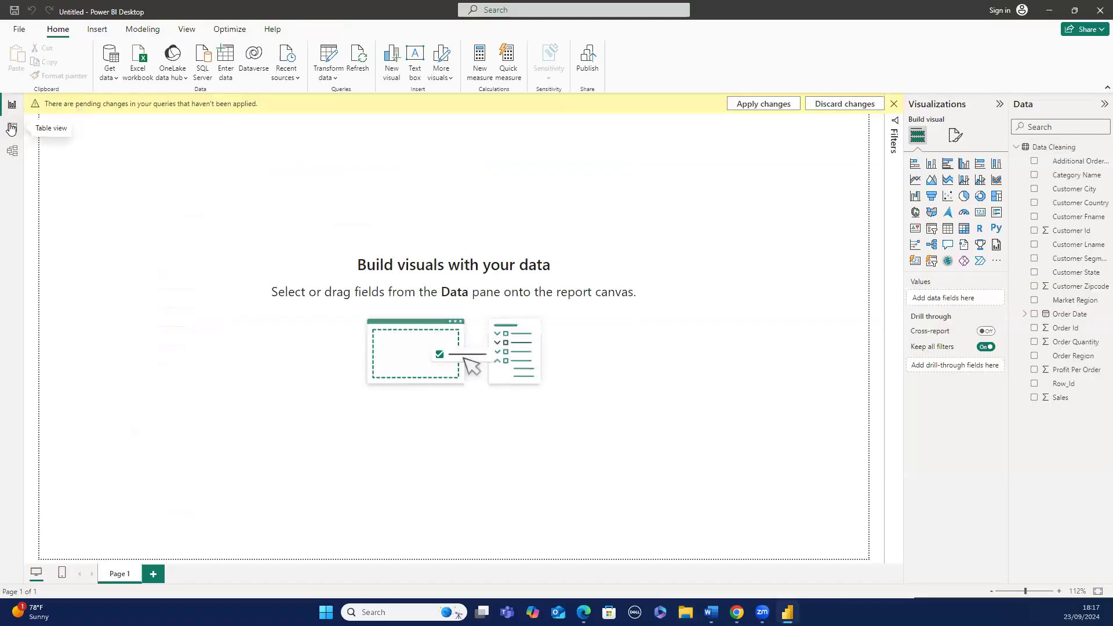
{"action": "left_click", "coordinate": [11, 129]}
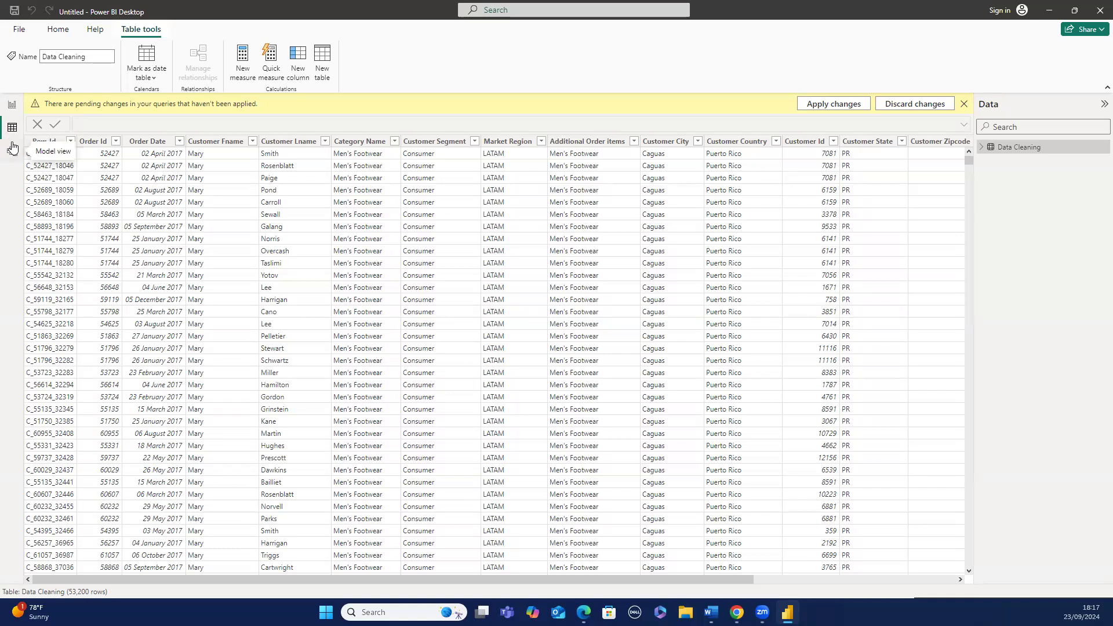
{"action": "left_click", "coordinate": [14, 109]}
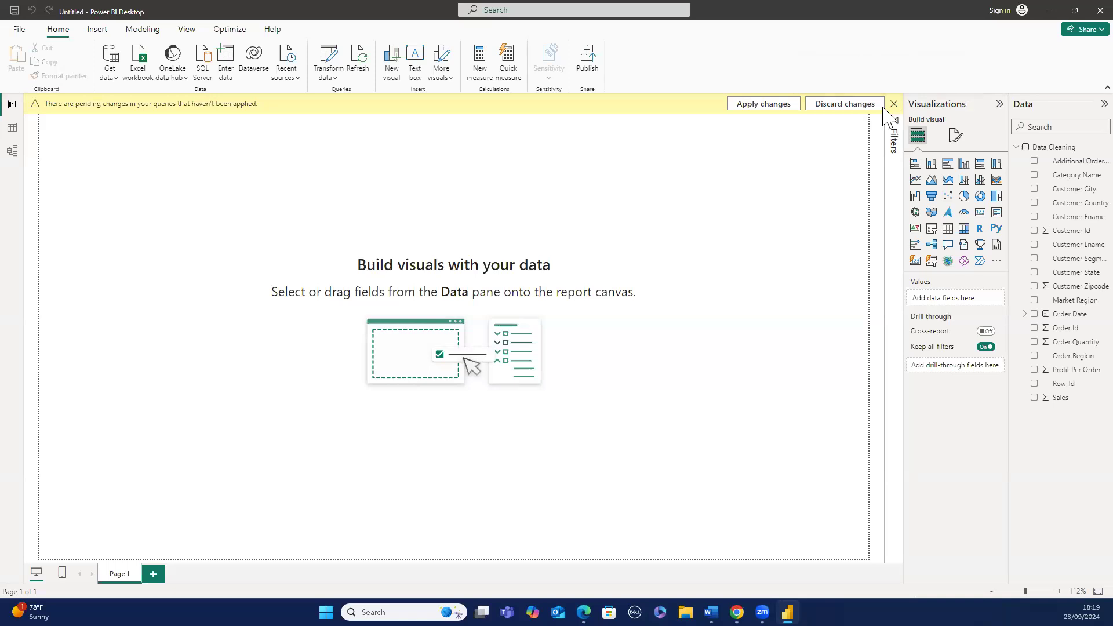
- Discard the pending query changes
{"action": "left_click", "coordinate": [865, 103]}
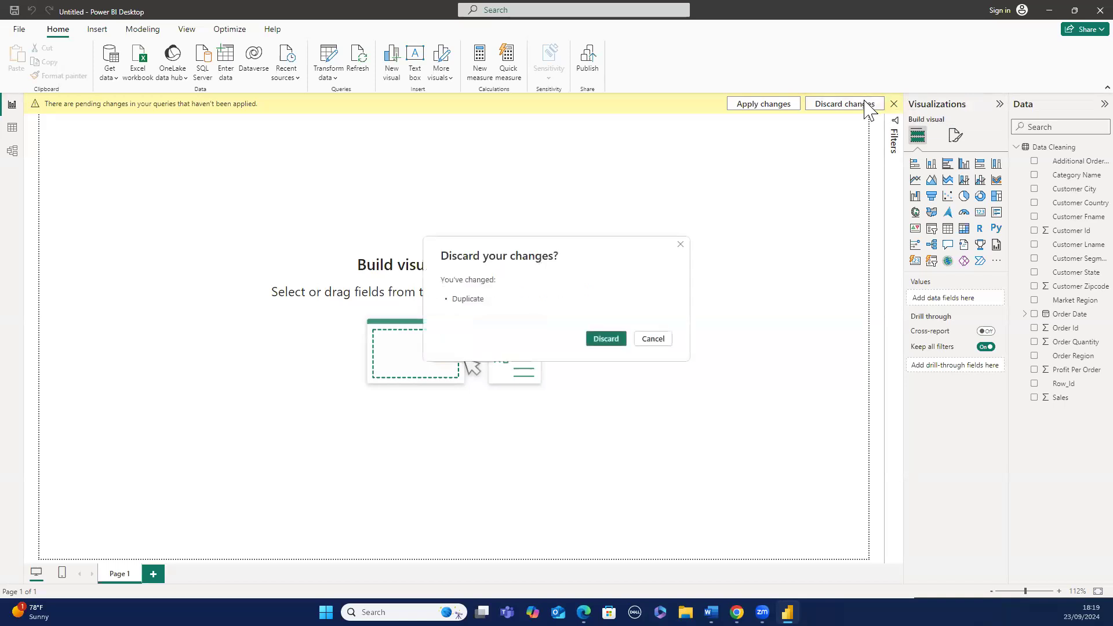
{"action": "left_click", "coordinate": [606, 339]}
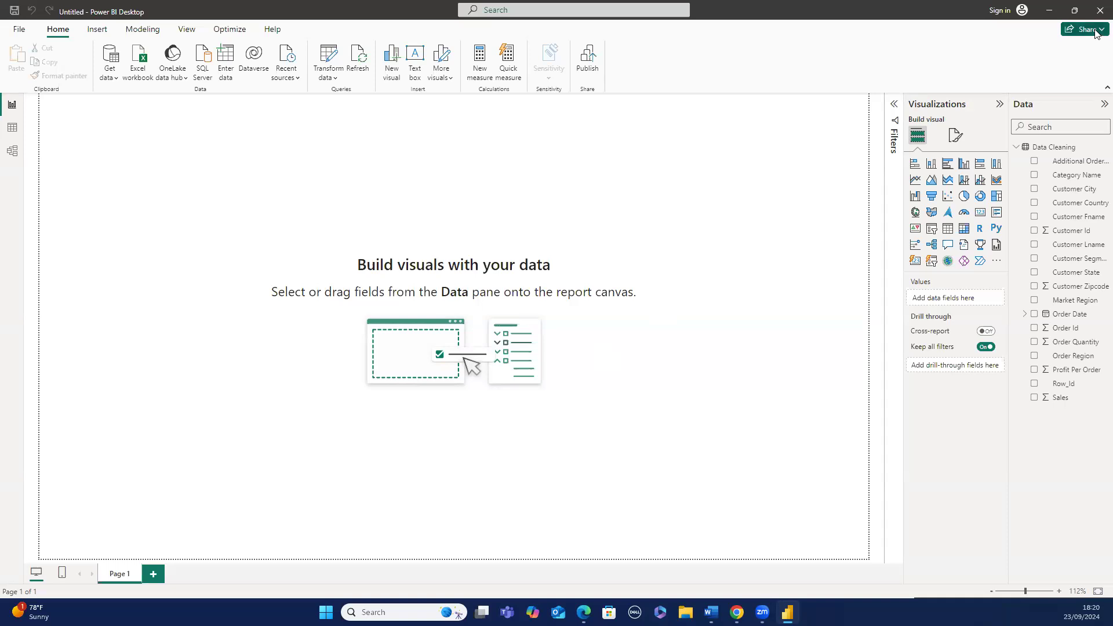
- Close the current report without saving and start a new blank report
{"action": "left_click", "coordinate": [1098, 9]}
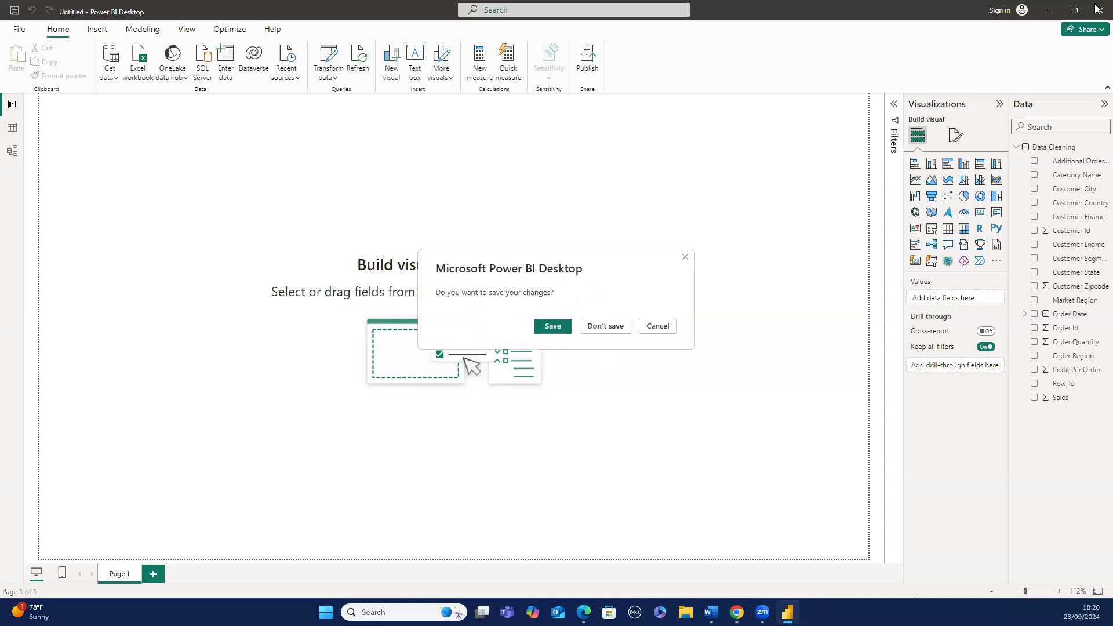
{"action": "left_click", "coordinate": [621, 327]}
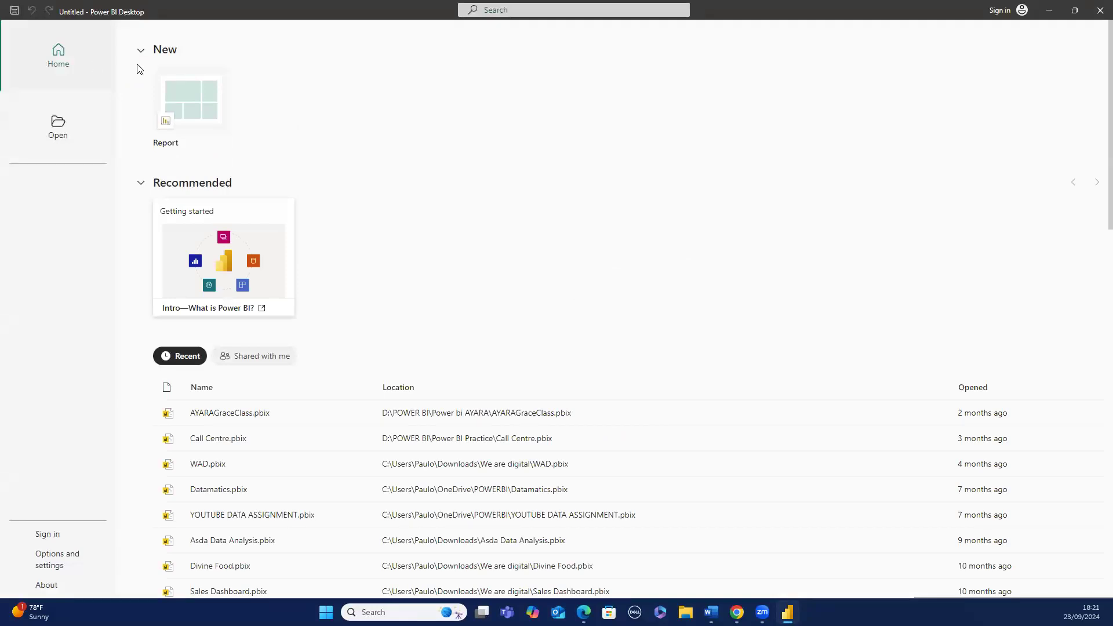
{"action": "left_click", "coordinate": [172, 91]}
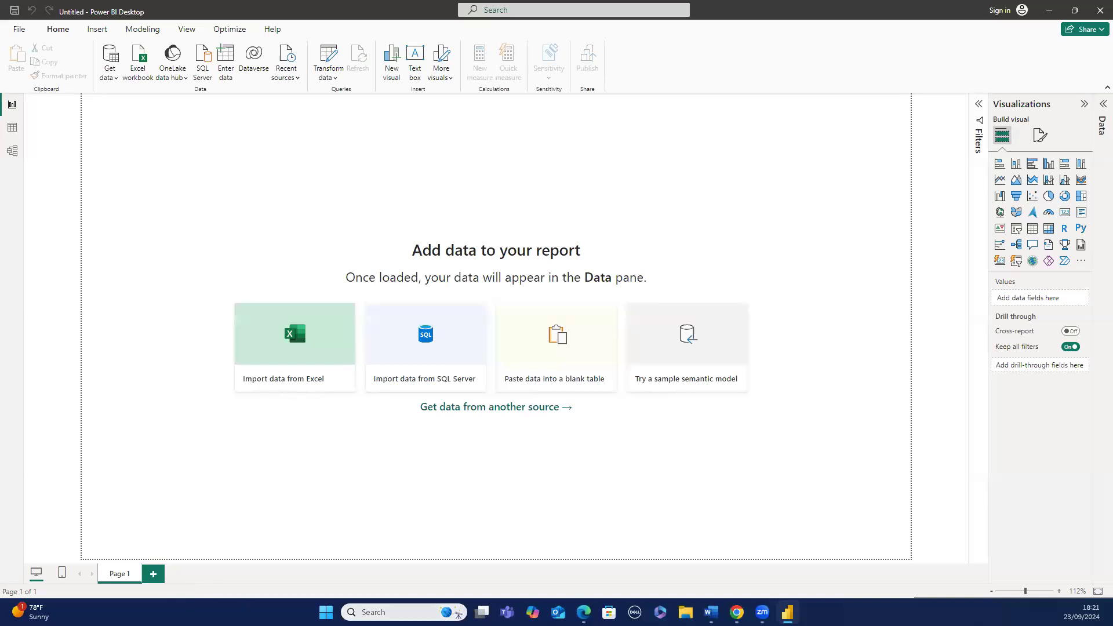
- Switch to Microsoft SQL Server Management Studio 18 and connect to the local database engine
{"action": "left_click", "coordinate": [458, 613]}
{"action": "type", "text": "sq"}
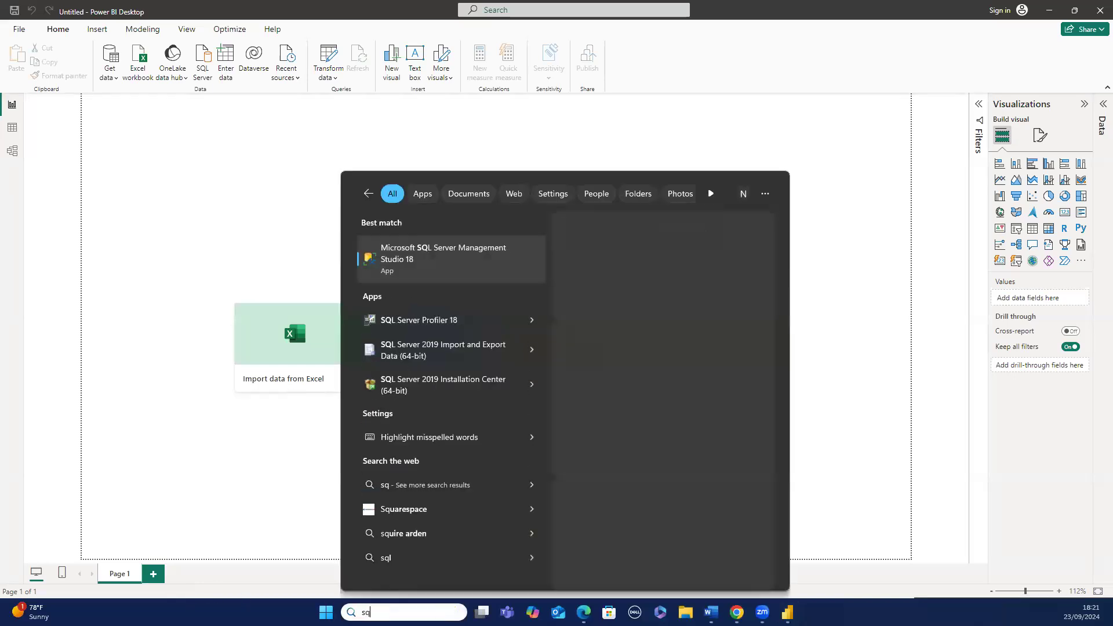
{"action": "type", "text": "l"}
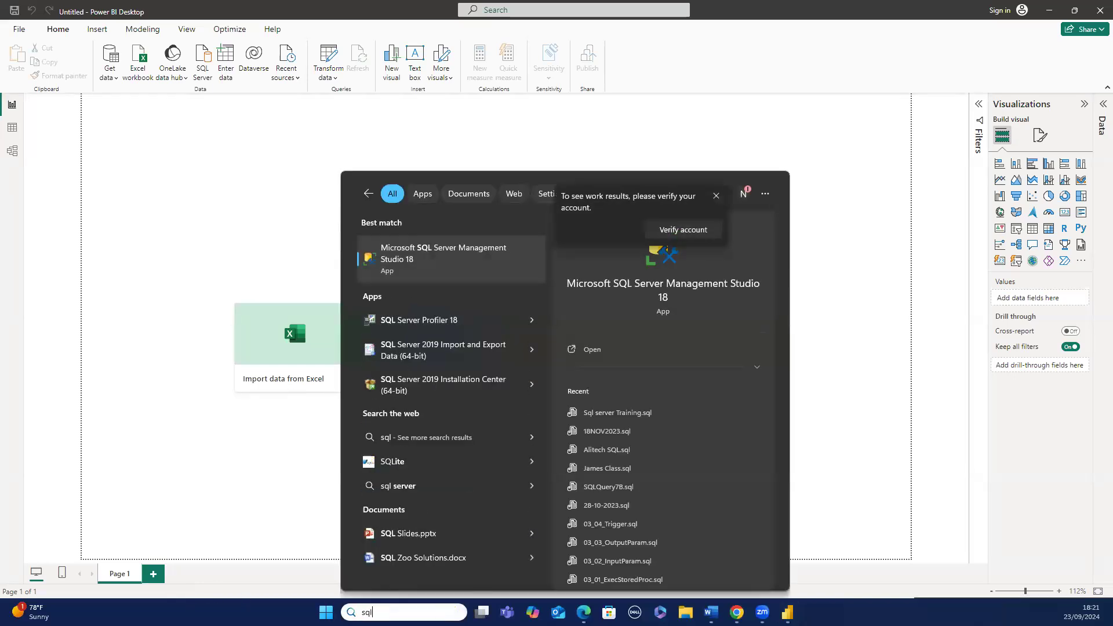
{"action": "left_click", "coordinate": [514, 265]}
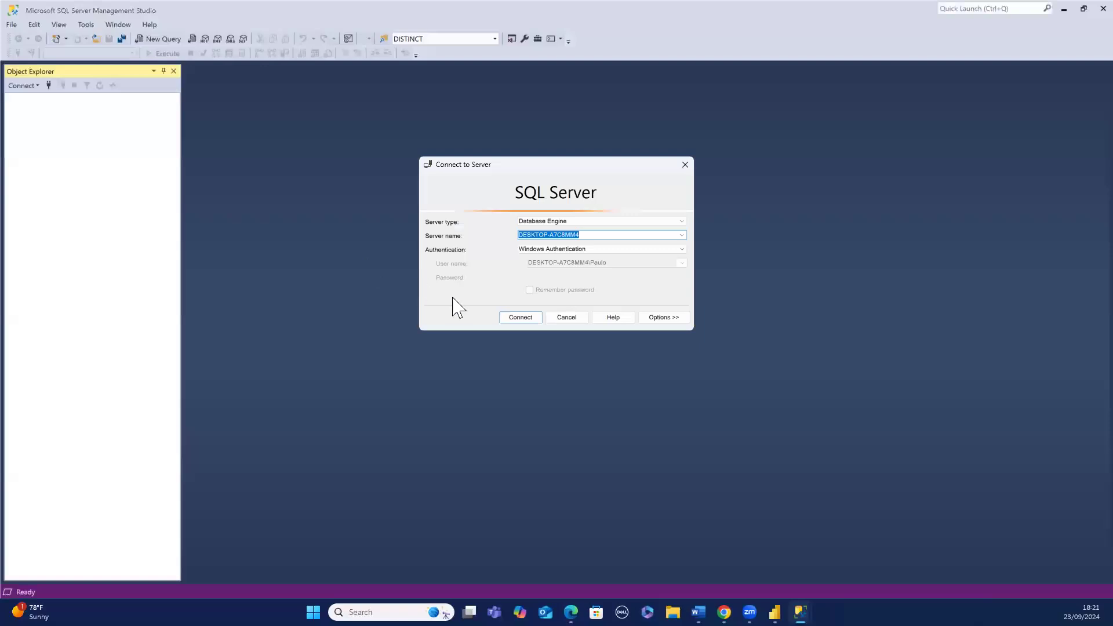
{"action": "left_click", "coordinate": [532, 319]}
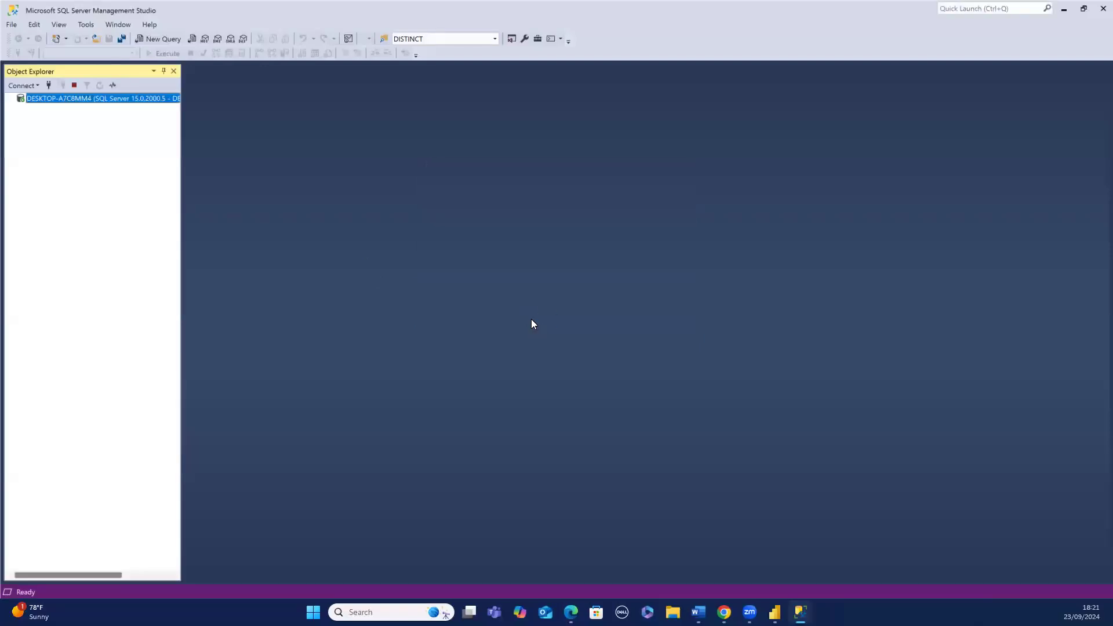
- Open a new query window against the AdventureWorksDW database
{"action": "left_click", "coordinate": [176, 38]}
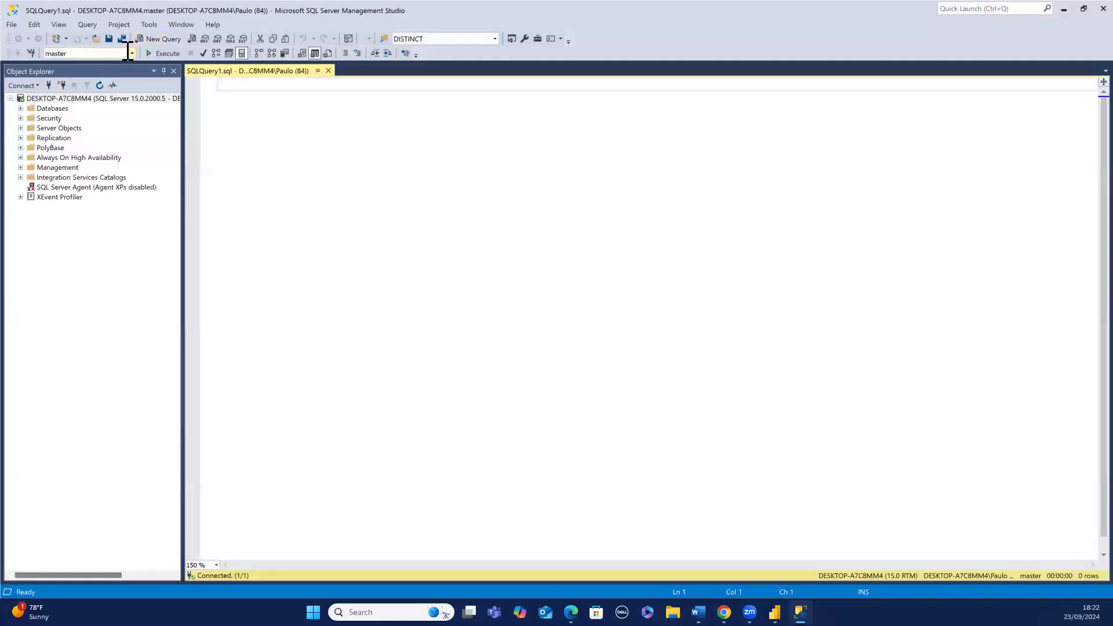
{"action": "left_click", "coordinate": [127, 54]}
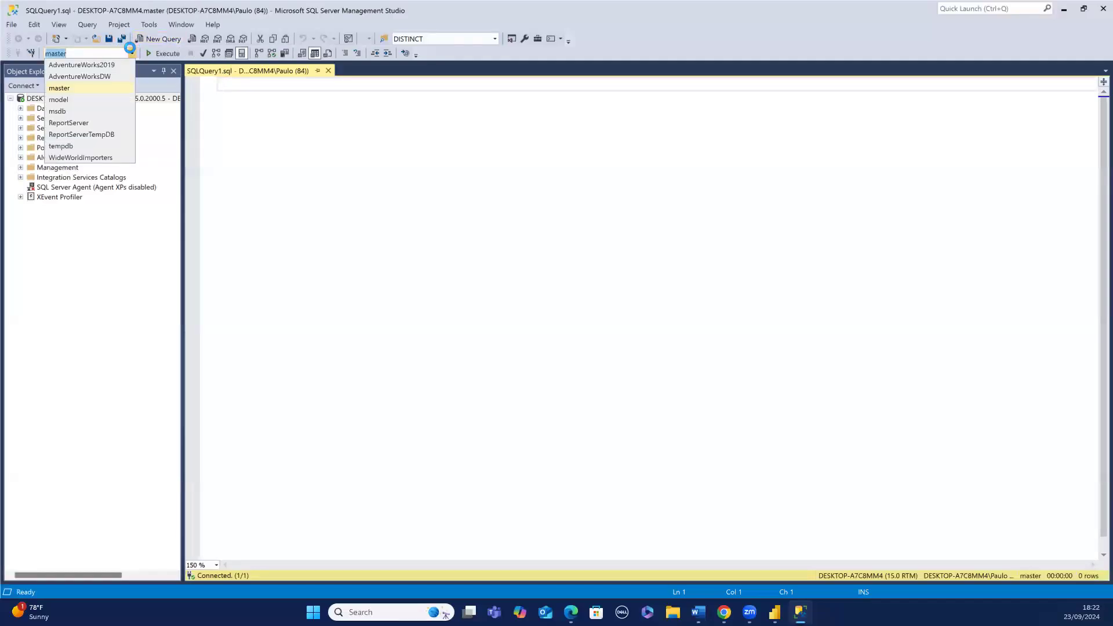
{"action": "left_click", "coordinate": [112, 77]}
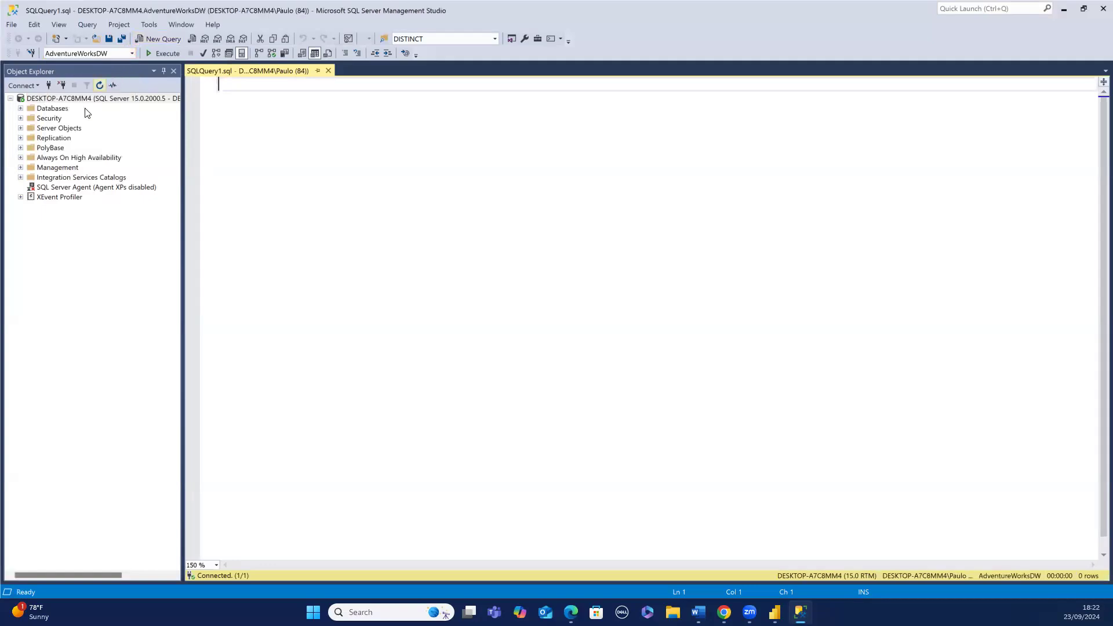
- Expand AdventureWorksDW's tables to show the columns of dbo.DimProduct
{"action": "left_click", "coordinate": [21, 108]}
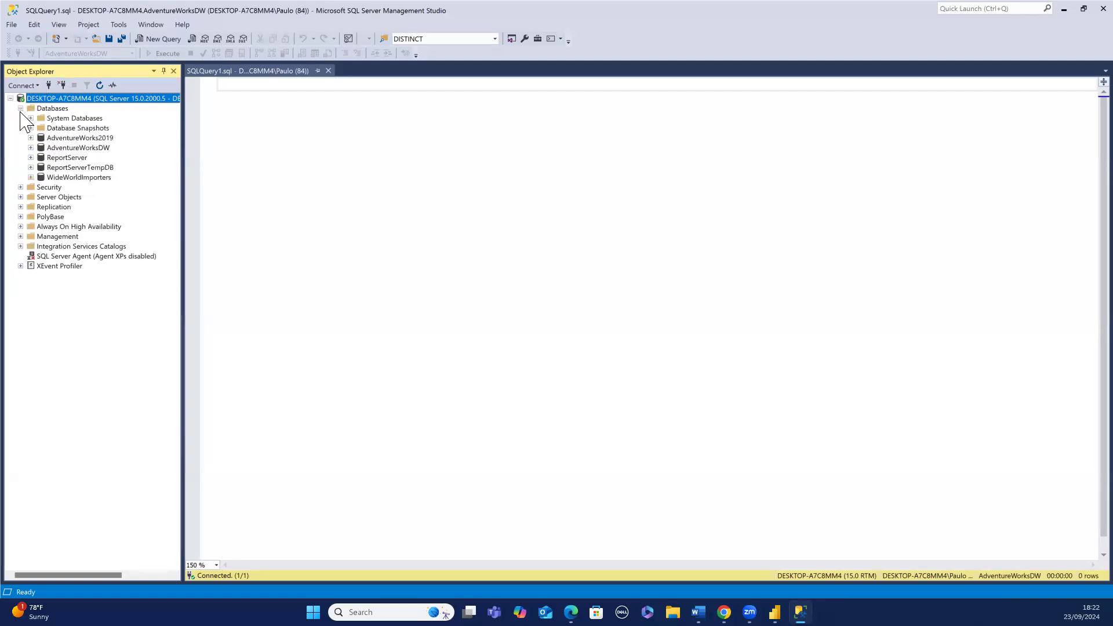
{"action": "left_click", "coordinate": [31, 147]}
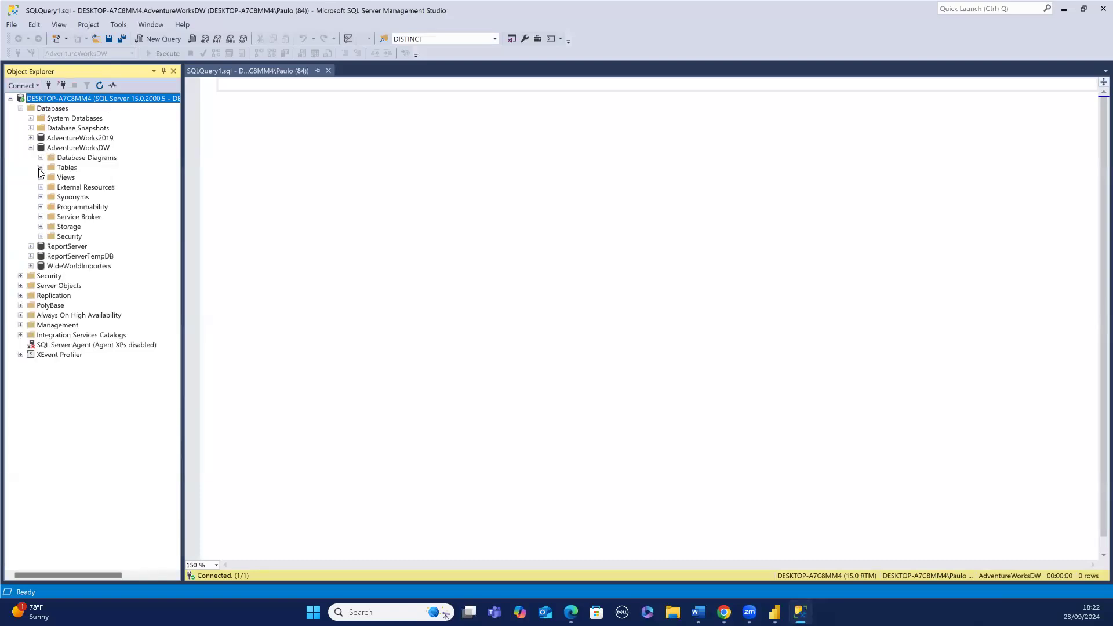
{"action": "left_click", "coordinate": [40, 167]}
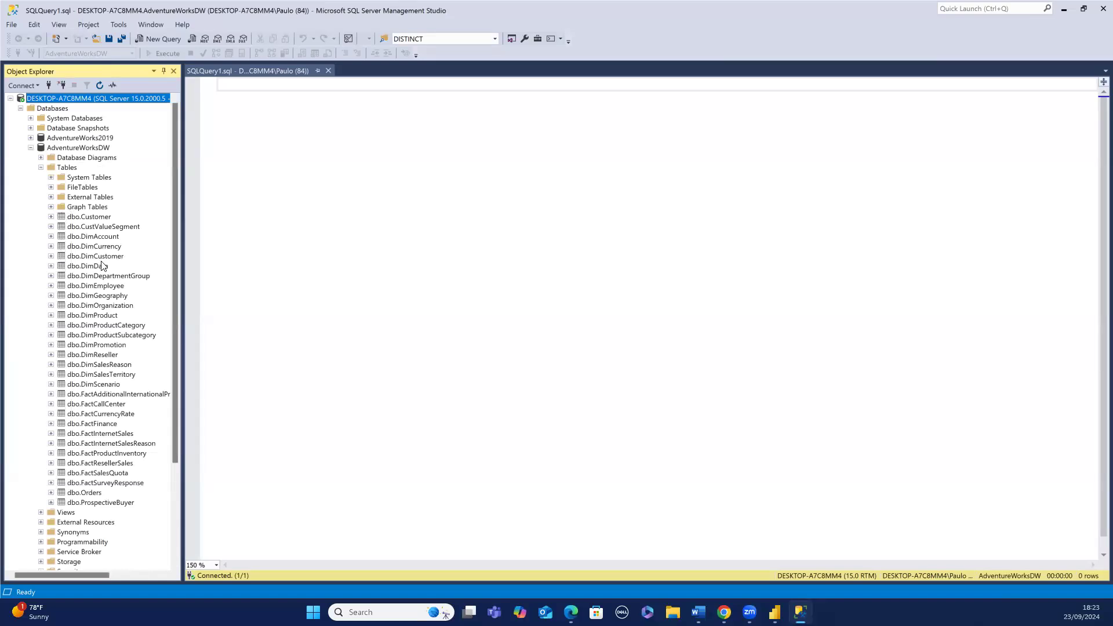
{"action": "left_click", "coordinate": [51, 316]}
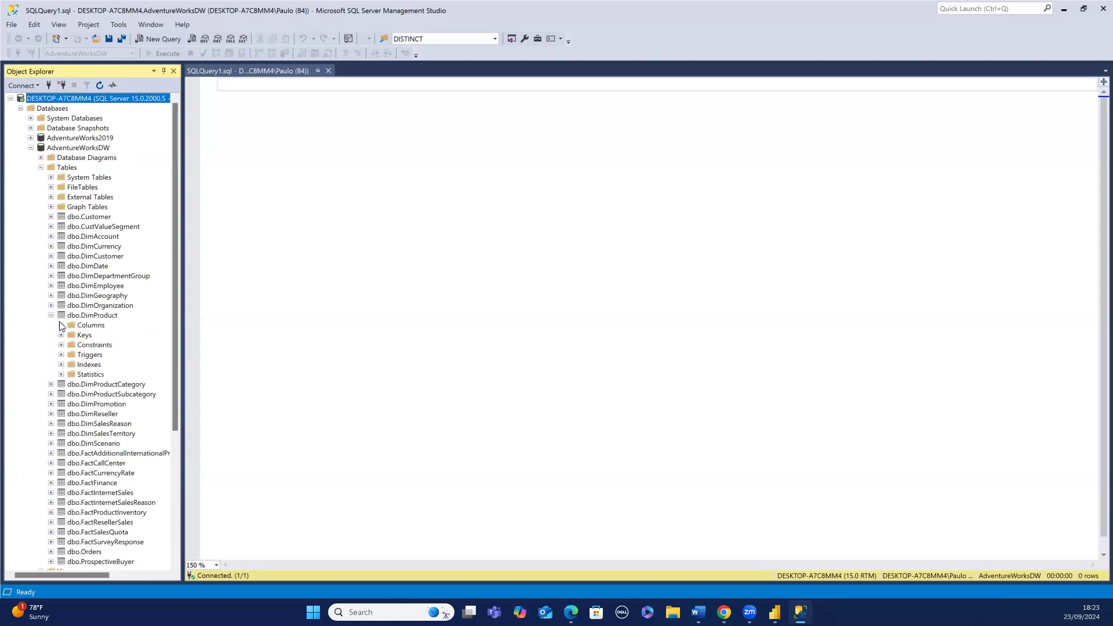
{"action": "left_click", "coordinate": [61, 326]}
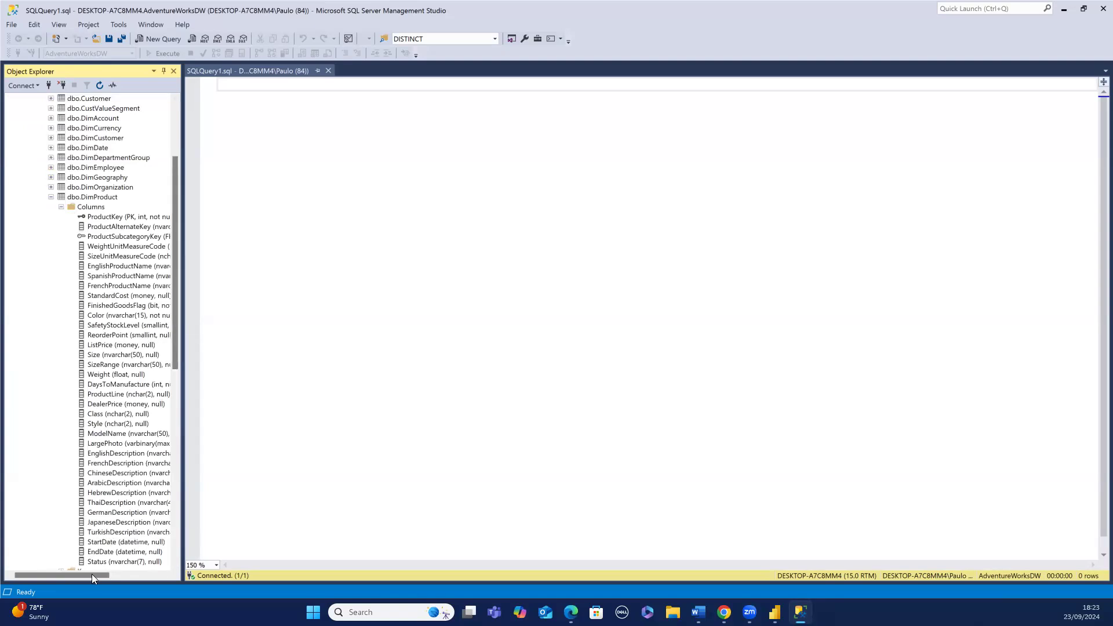
{"action": "left_click_drag", "start_coordinate": [91, 576], "coordinate": [112, 563]}
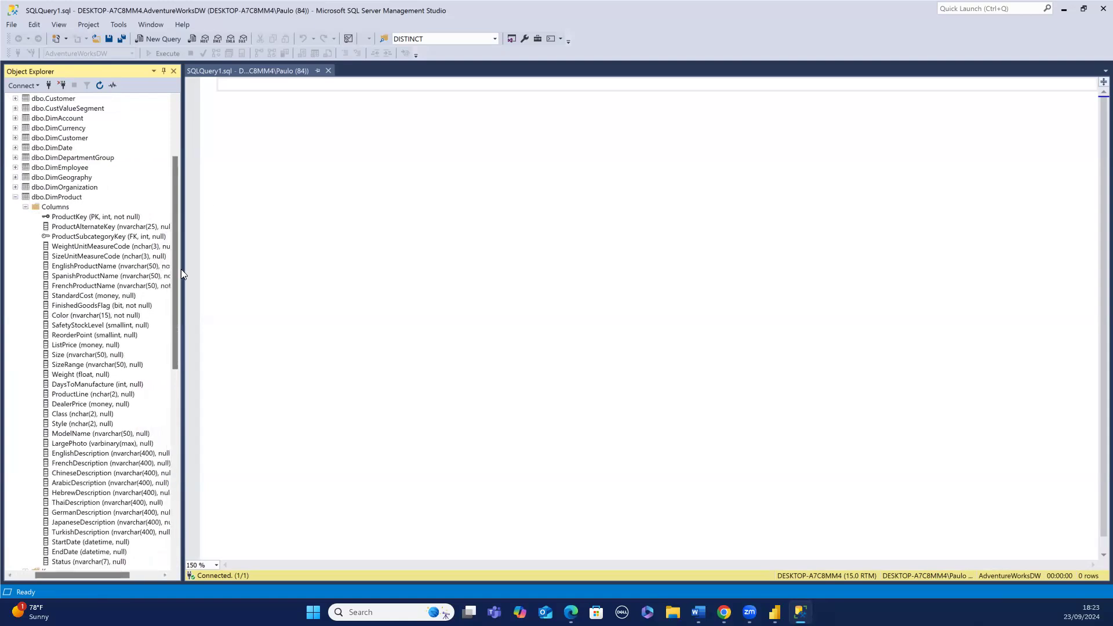
- Start a select statement with the ProductKey column
{"action": "left_click", "coordinate": [263, 96]}
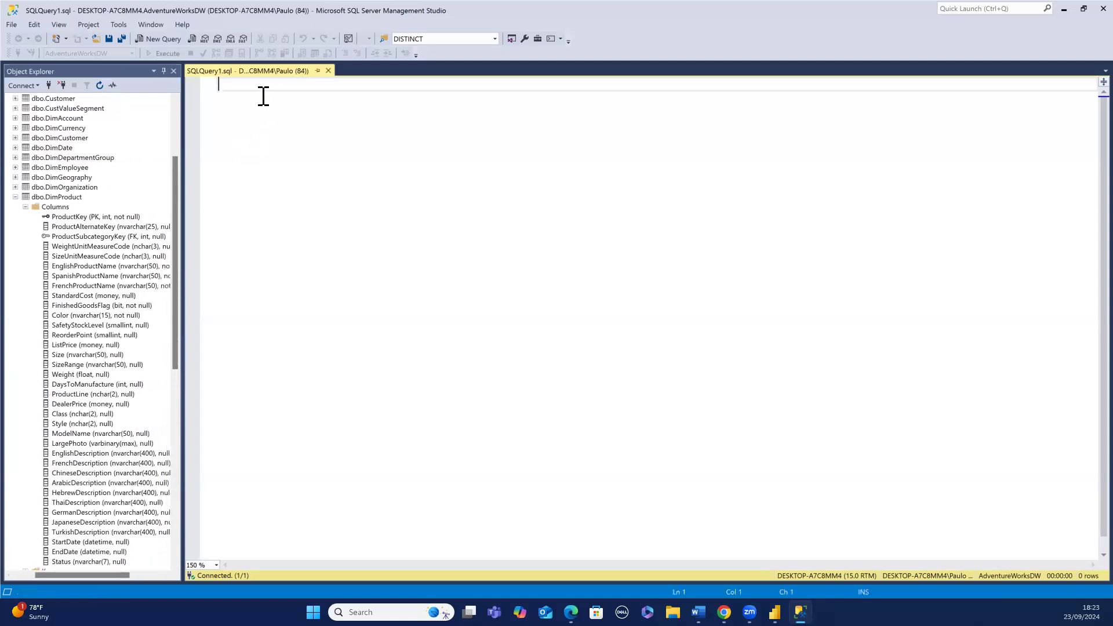
{"action": "type", "text": "sell"}
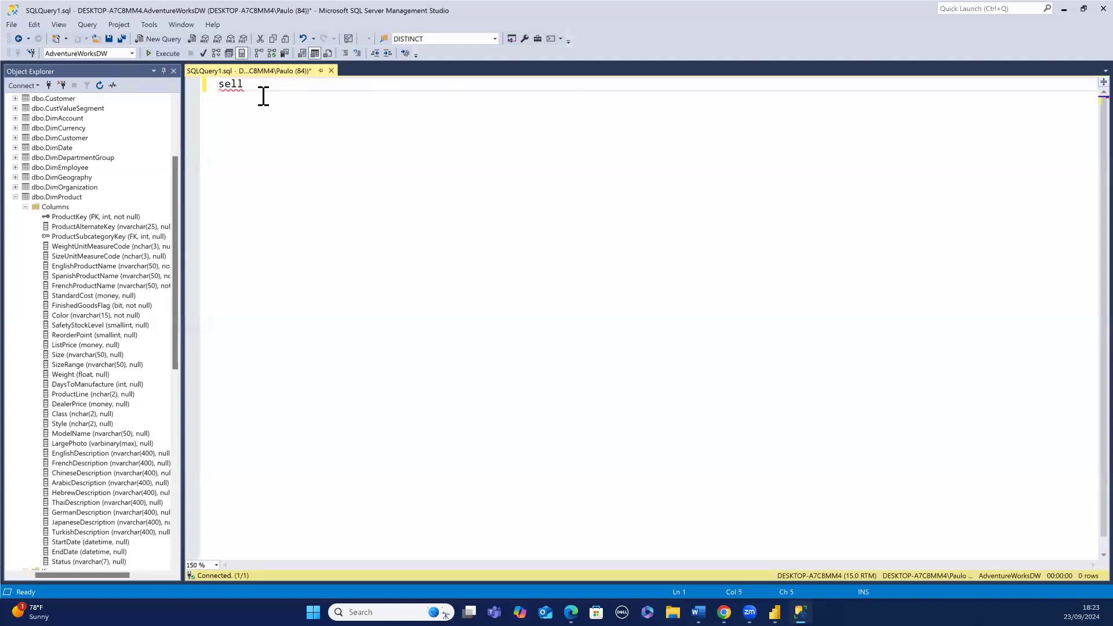
{"action": "key", "text": "BackSpace"}
{"action": "type", "text": "ect"}
{"action": "left_click_drag", "start_coordinate": [86, 218], "coordinate": [263, 106]}
{"action": "left_click_drag", "start_coordinate": [264, 105], "coordinate": [265, 105]}
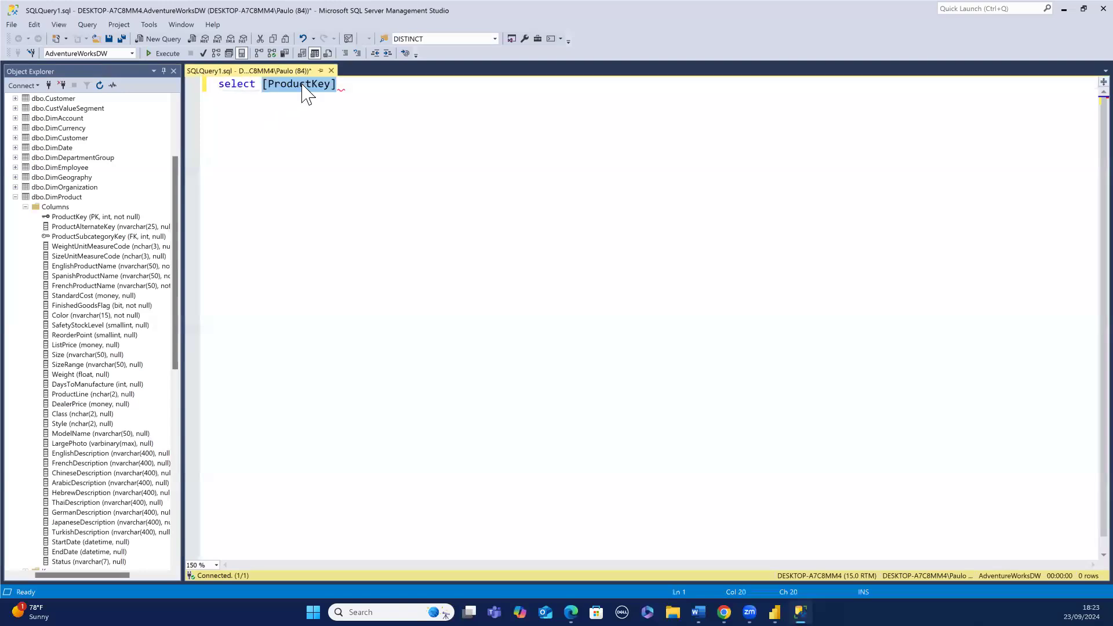
- Add EnglishProductName to the select list with the alias ProductName and start a new line
{"action": "left_click", "coordinate": [341, 85]}
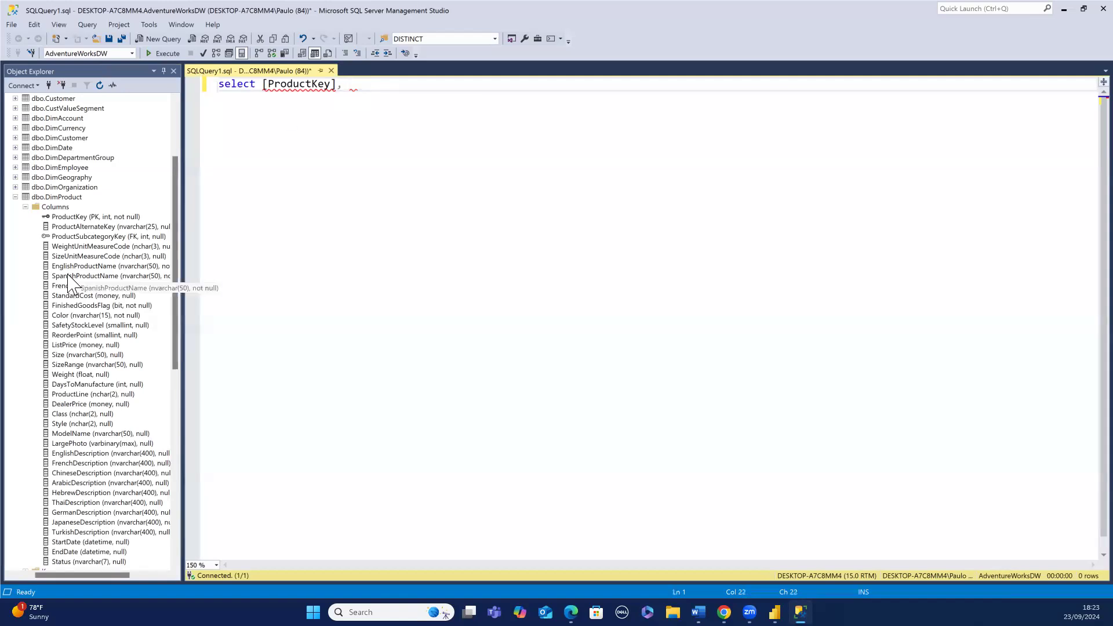
{"action": "left_click_drag", "start_coordinate": [75, 267], "coordinate": [348, 139]}
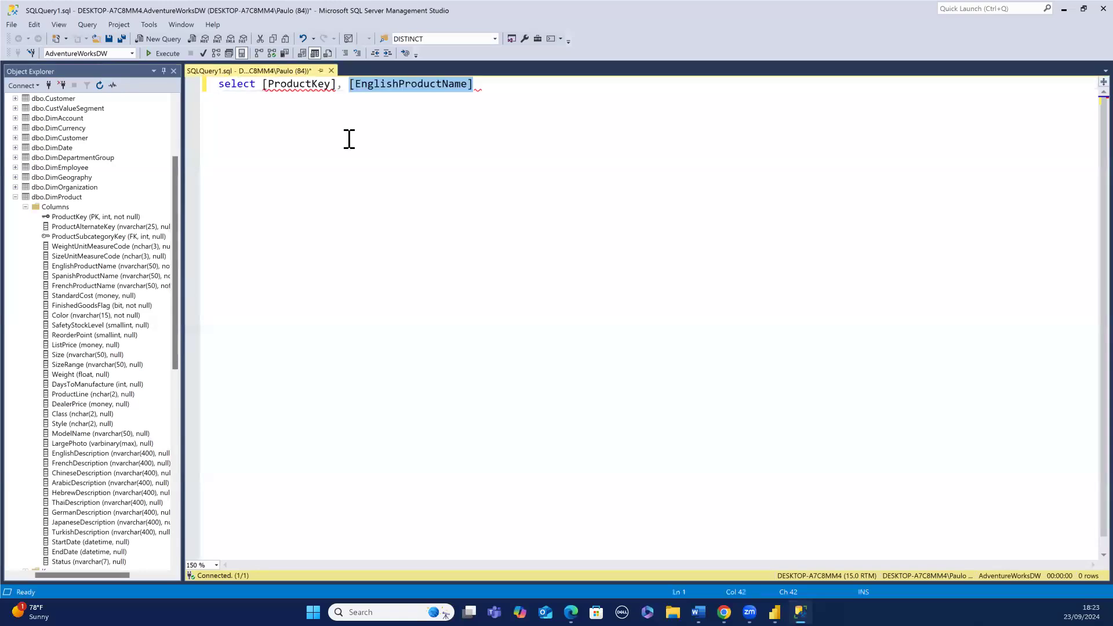
{"action": "left_click", "coordinate": [482, 79]}
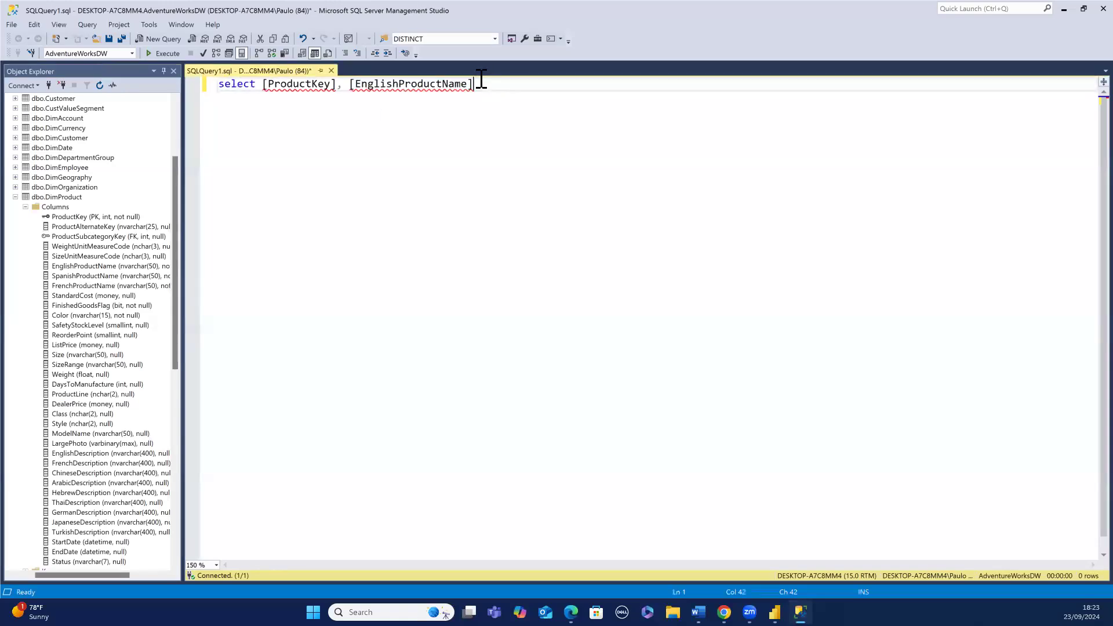
{"action": "type", "text": "AS ProductName,"}
{"action": "key", "text": "Return"}
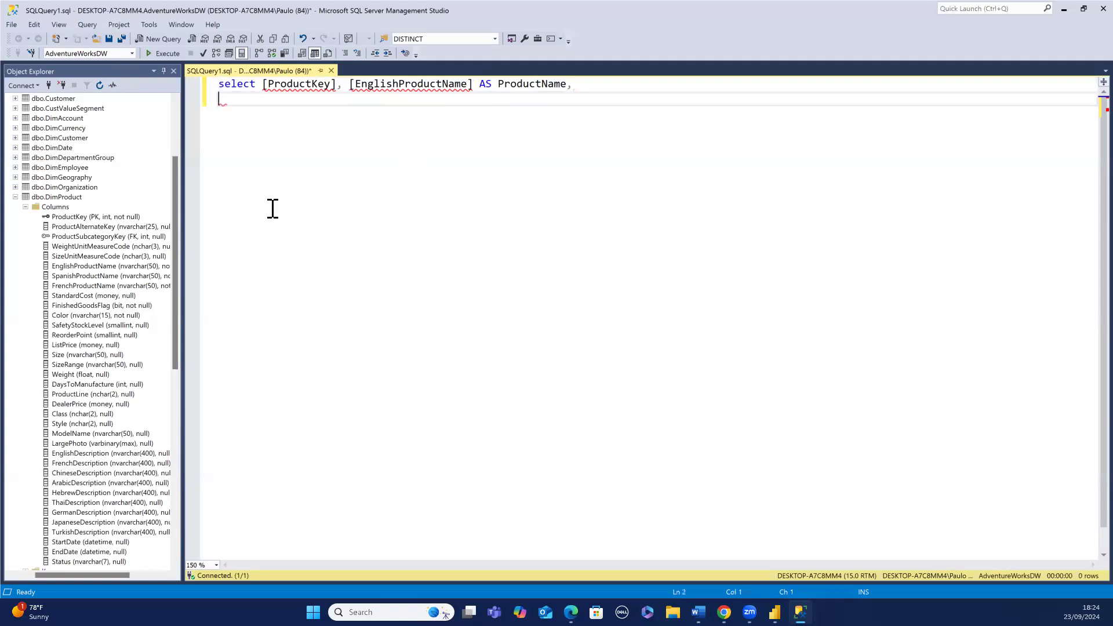
- Add StandardCost to the select list with the alias Cost and start a new line
{"action": "left_click", "coordinate": [102, 297]}
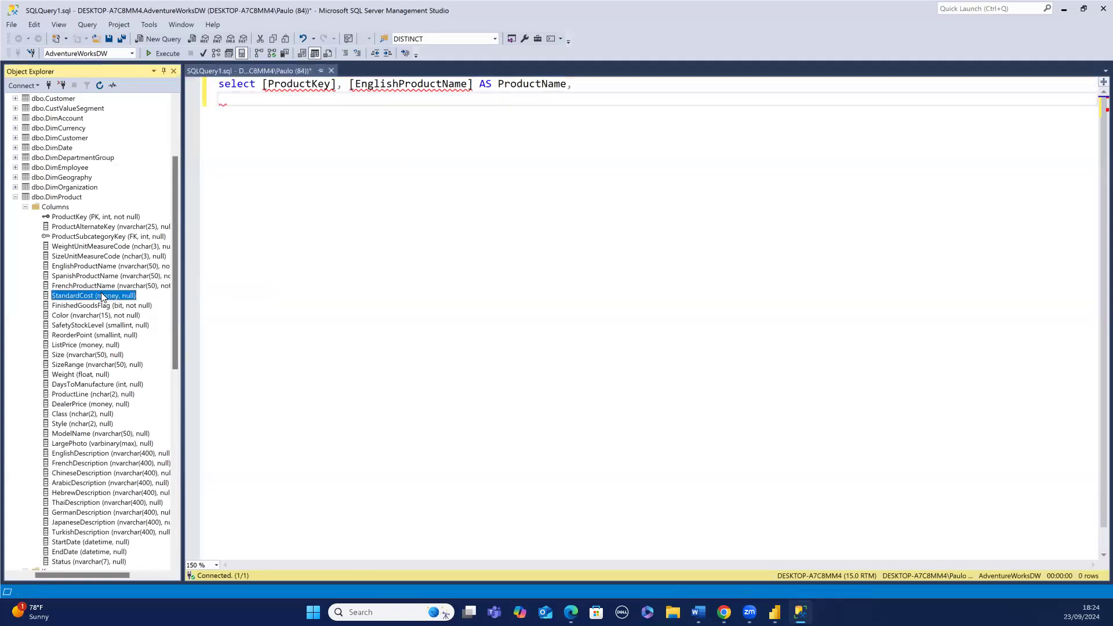
{"action": "left_click_drag", "start_coordinate": [102, 298], "coordinate": [223, 124]}
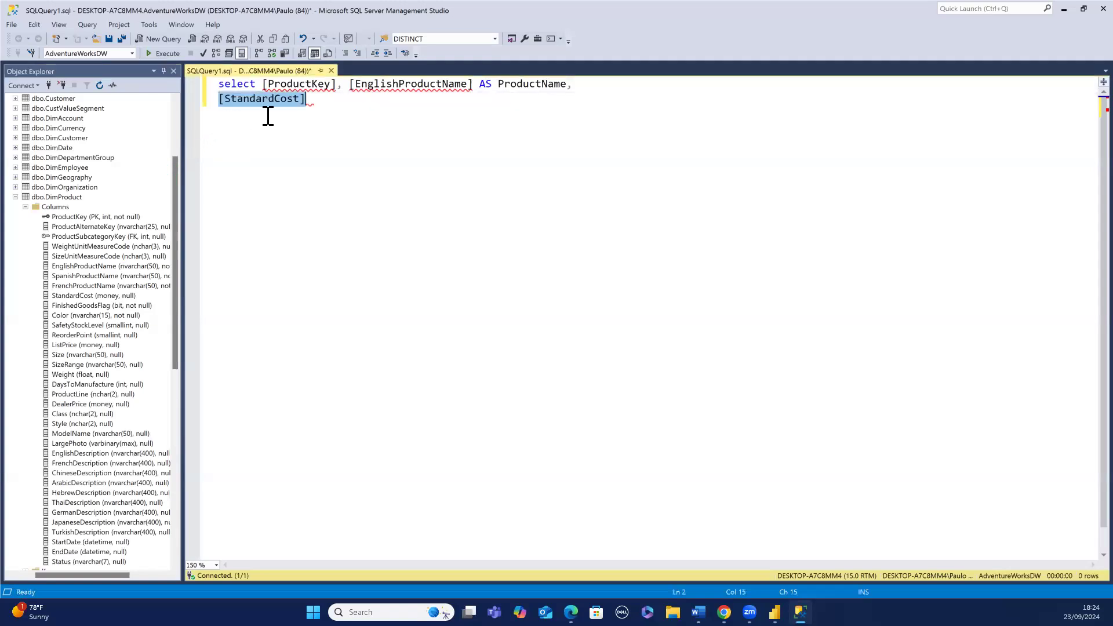
{"action": "left_click", "coordinate": [311, 100]}
{"action": "type", "text": "AS C"}
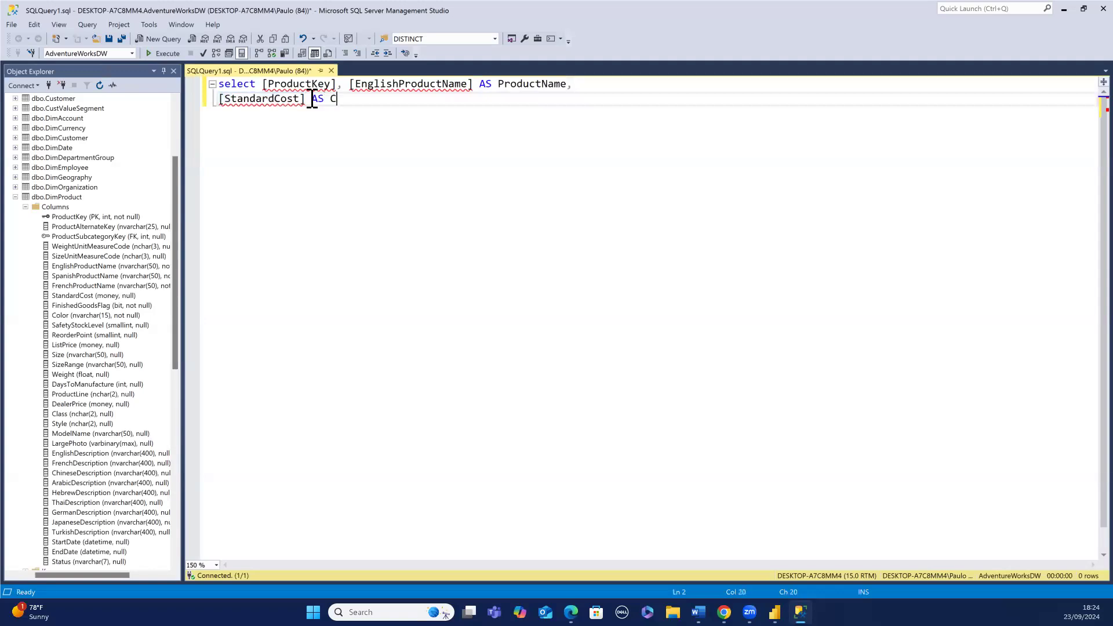
{"action": "type", "text": "ost,"}
{"action": "key", "text": "Return"}
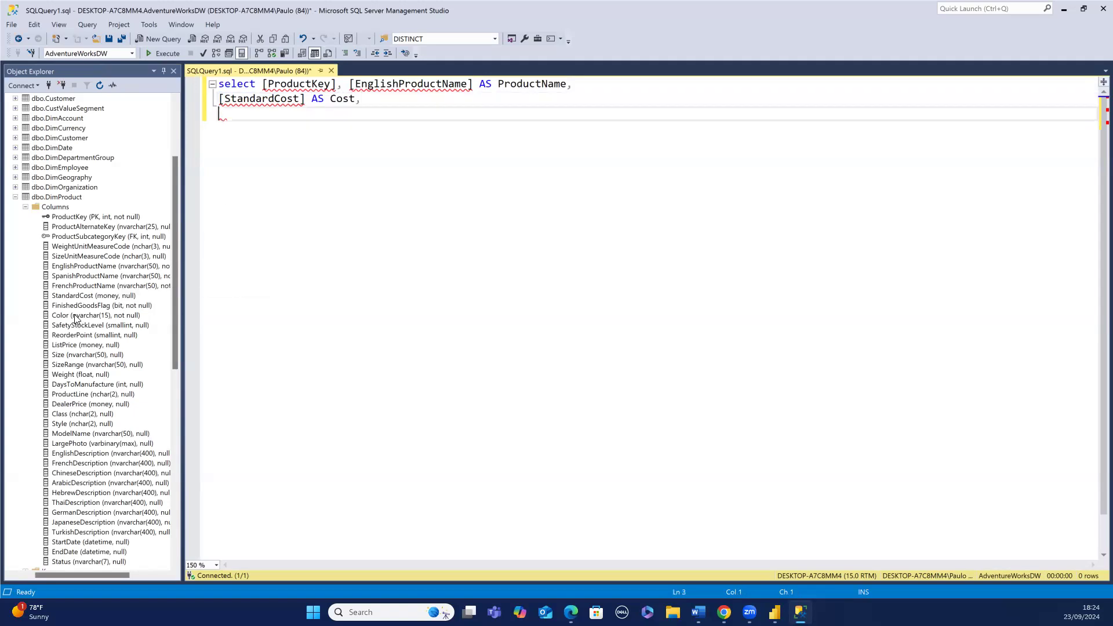
- Append the Color and ListPrice columns to the select list
{"action": "left_click_drag", "start_coordinate": [74, 317], "coordinate": [382, 100]}
{"action": "left_click", "coordinate": [410, 99]}
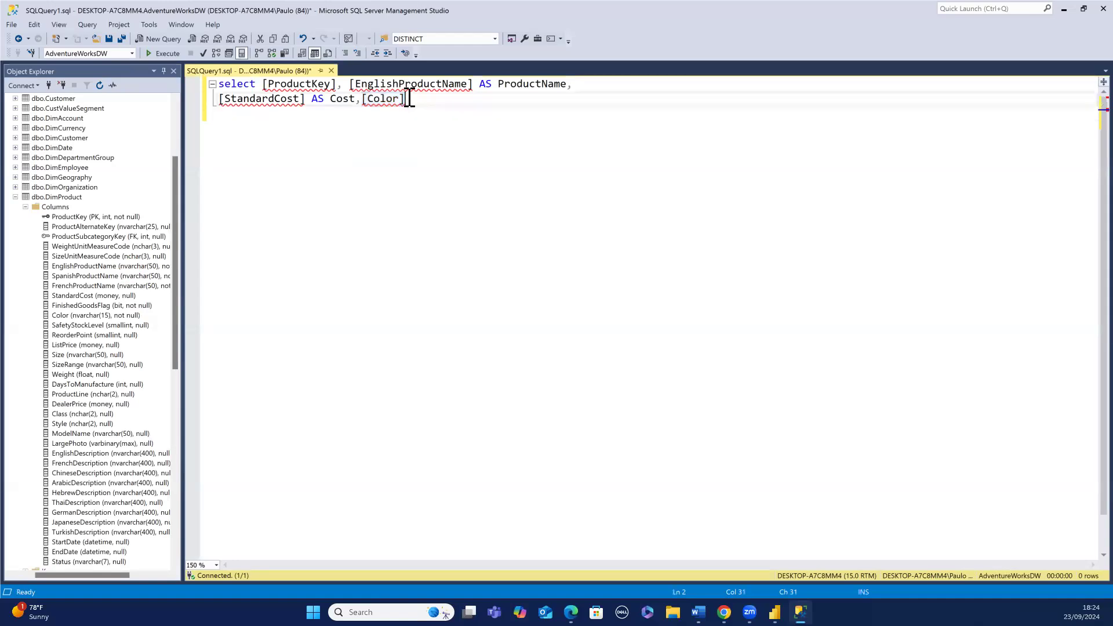
{"action": "type", "text": ","}
{"action": "left_click_drag", "start_coordinate": [67, 345], "coordinate": [418, 102]}
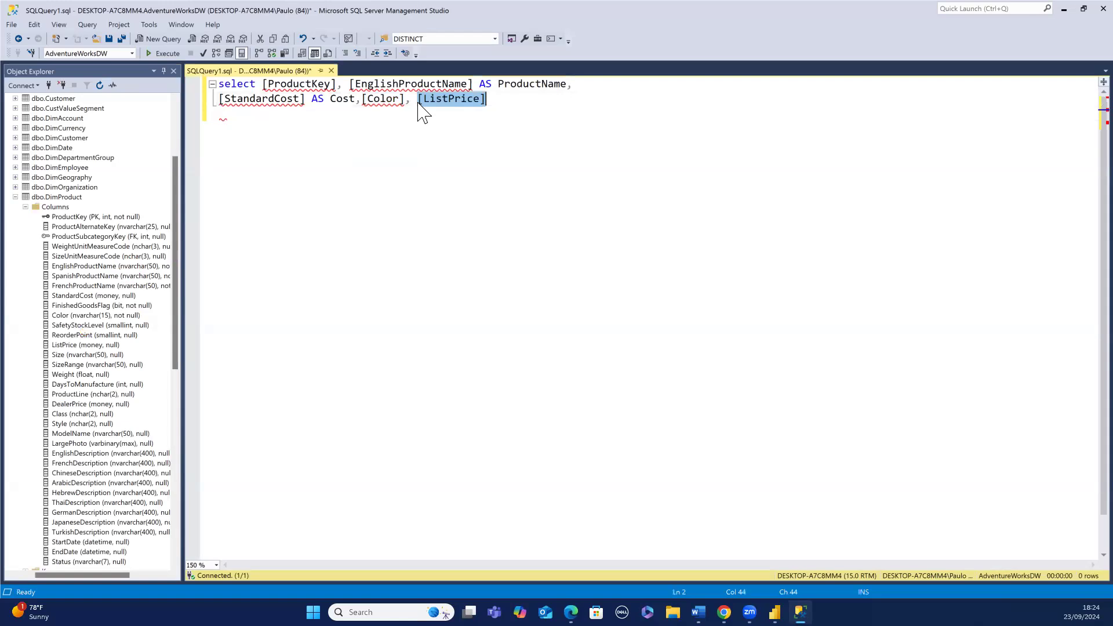
{"action": "left_click", "coordinate": [488, 96]}
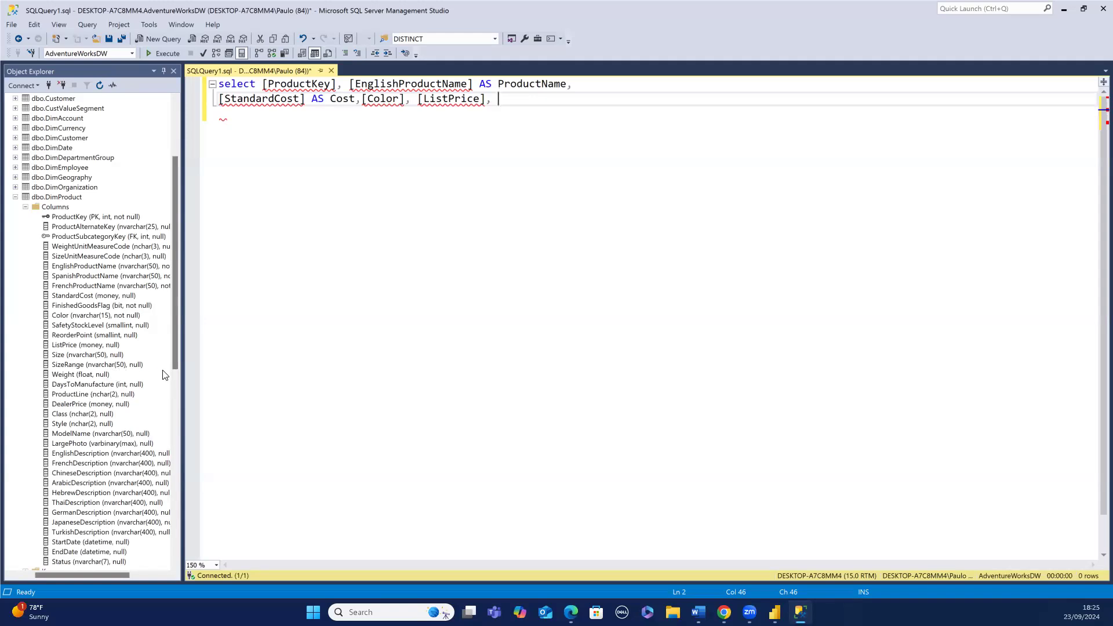
- Append the StartDate column to the select list
{"action": "left_click_drag", "start_coordinate": [175, 363], "coordinate": [175, 368]}
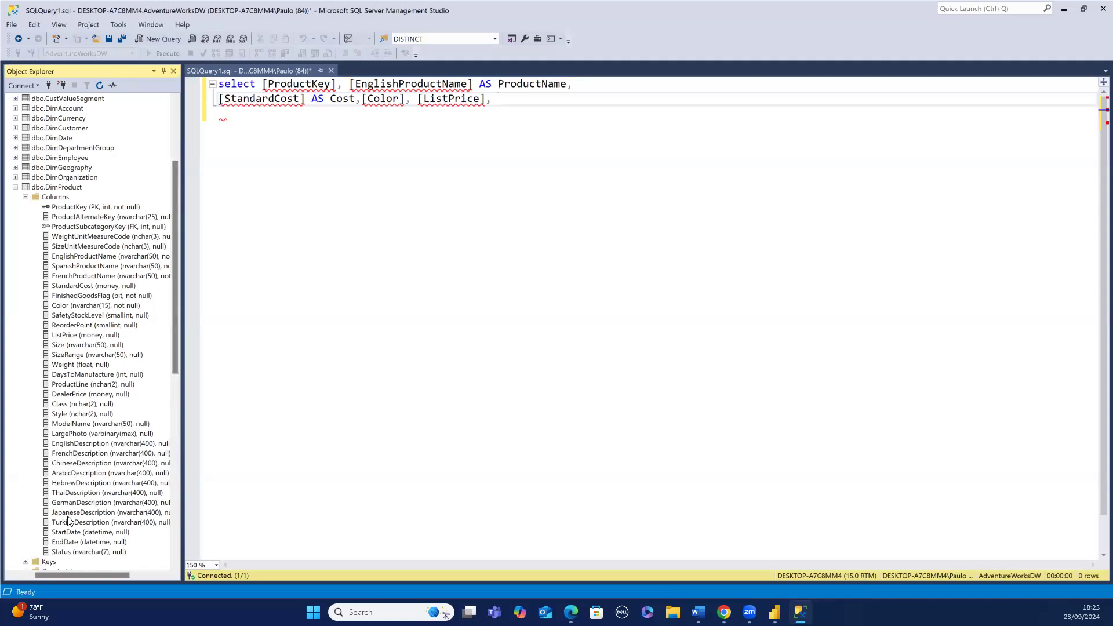
{"action": "left_click_drag", "start_coordinate": [67, 533], "coordinate": [338, 282]}
{"action": "left_click_drag", "start_coordinate": [484, 119], "coordinate": [499, 105]}
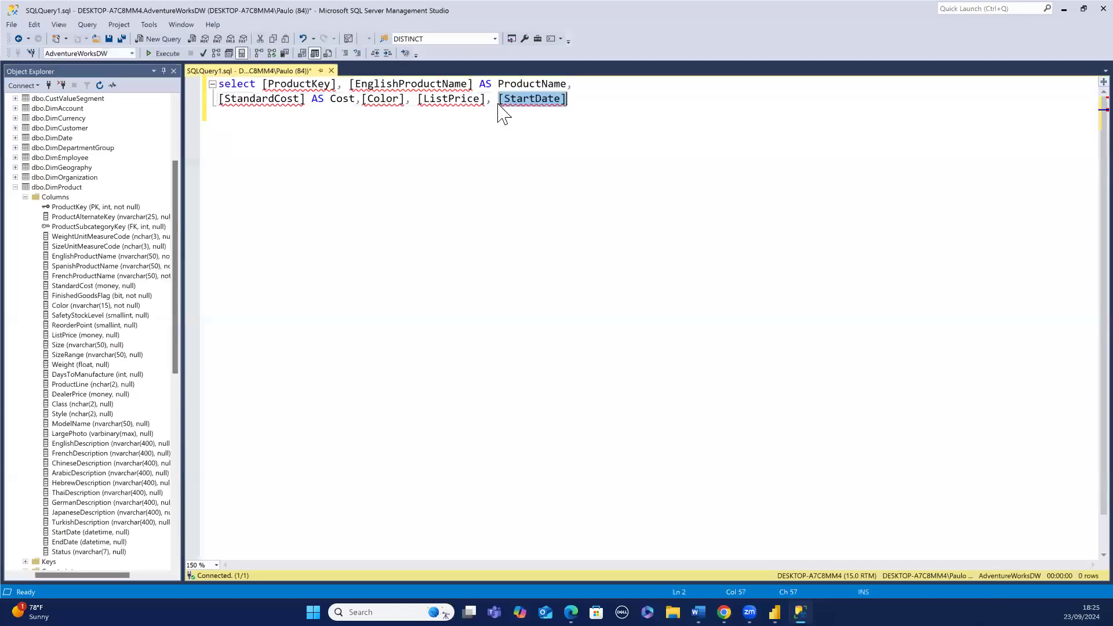
{"action": "left_click", "coordinate": [576, 98]}
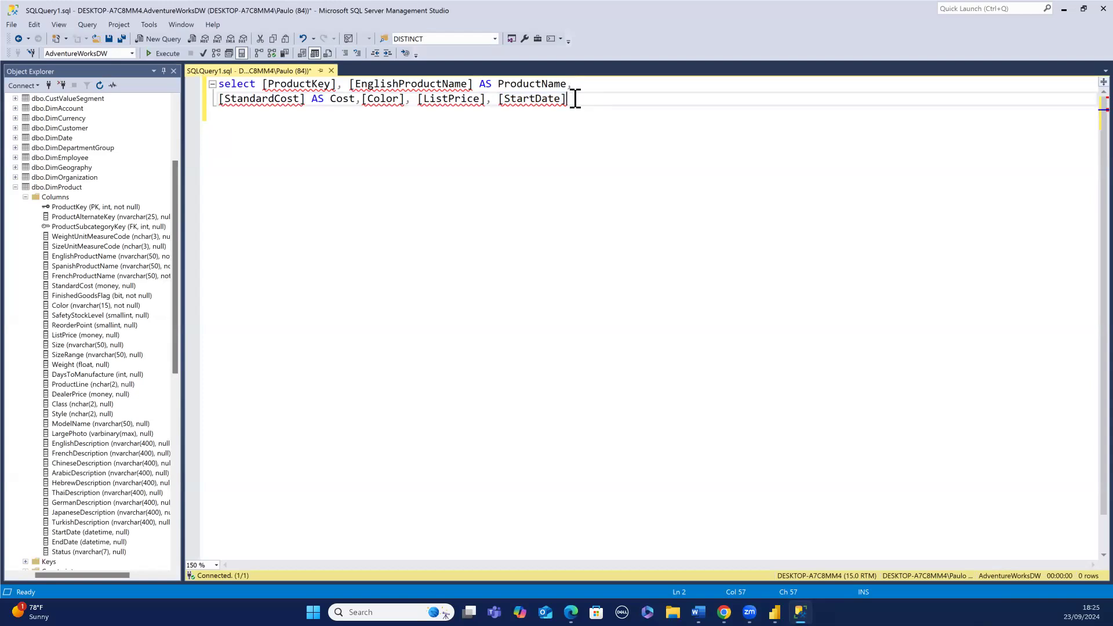
- Add a FROM clause on the DimProduct table on a new line and run the whole query
{"action": "key", "text": "Return"}
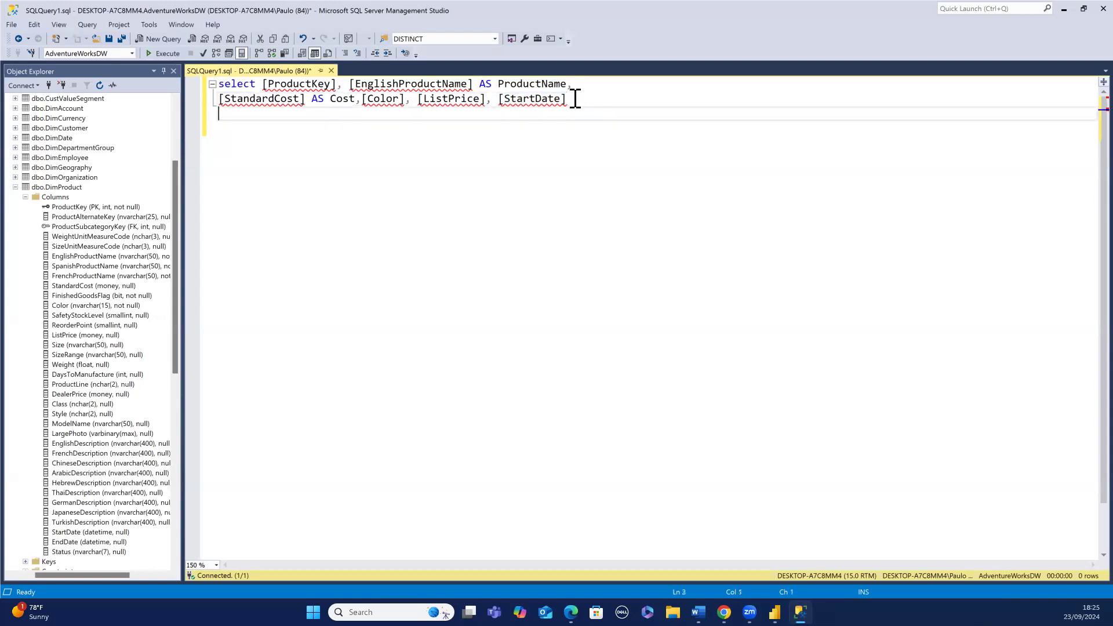
{"action": "type", "text": "from"}
{"action": "left_click_drag", "start_coordinate": [78, 191], "coordinate": [251, 127]}
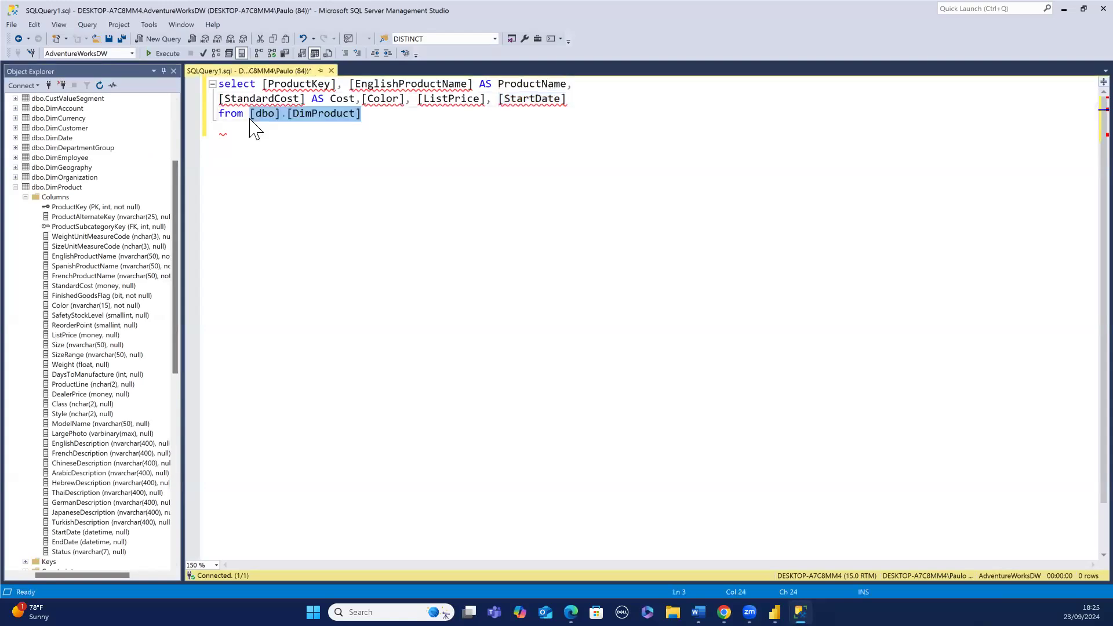
{"action": "left_click", "coordinate": [366, 115]}
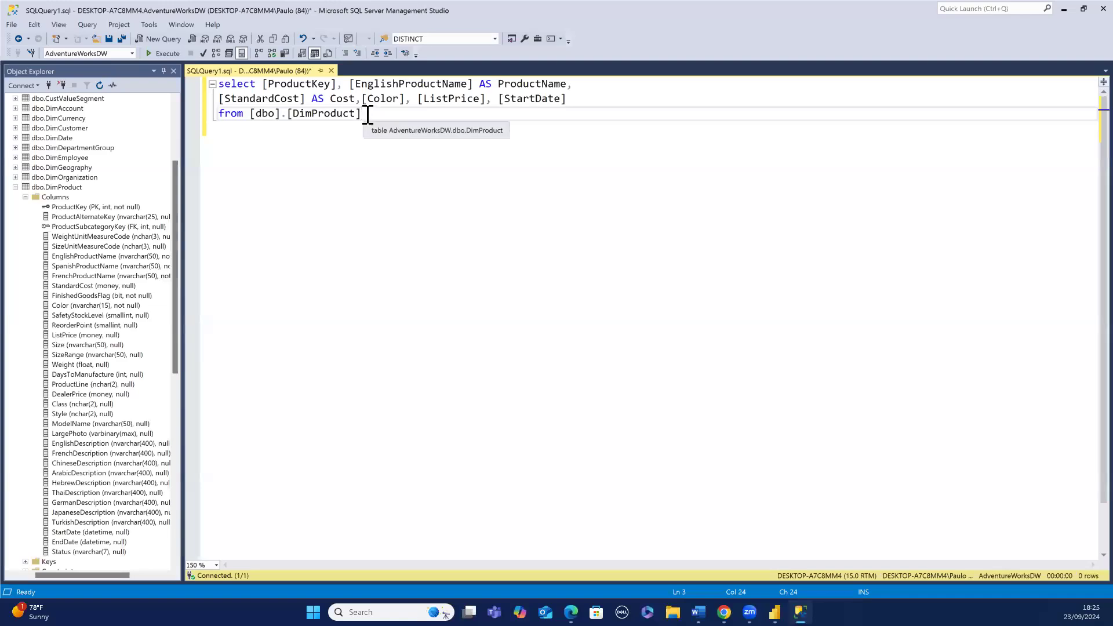
{"action": "left_click_drag", "start_coordinate": [367, 115], "coordinate": [219, 87]}
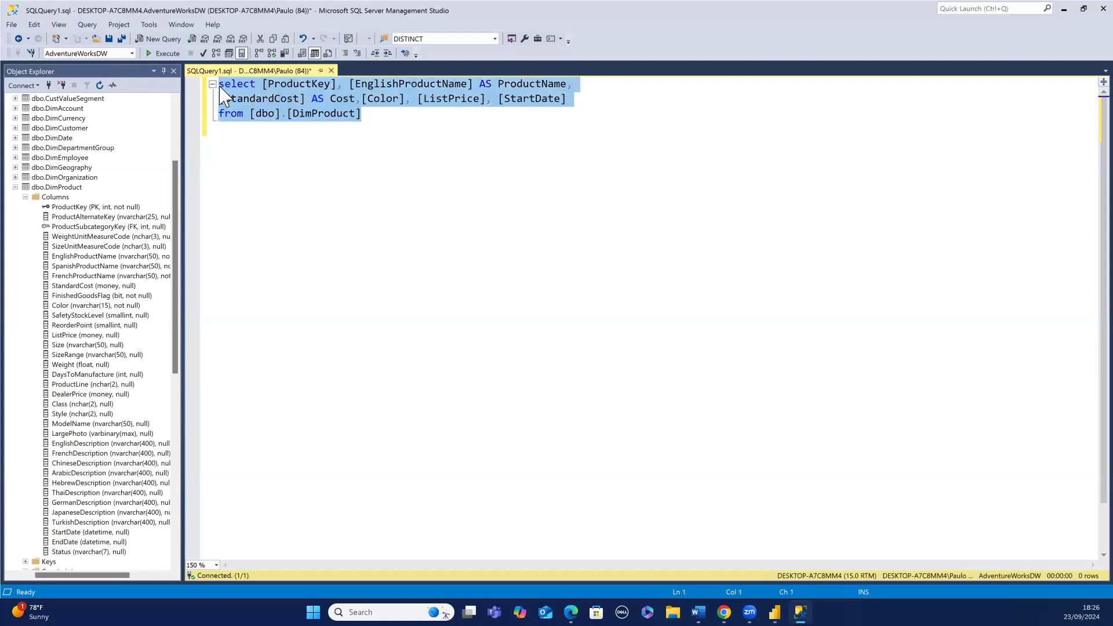
{"action": "left_click", "coordinate": [167, 52]}
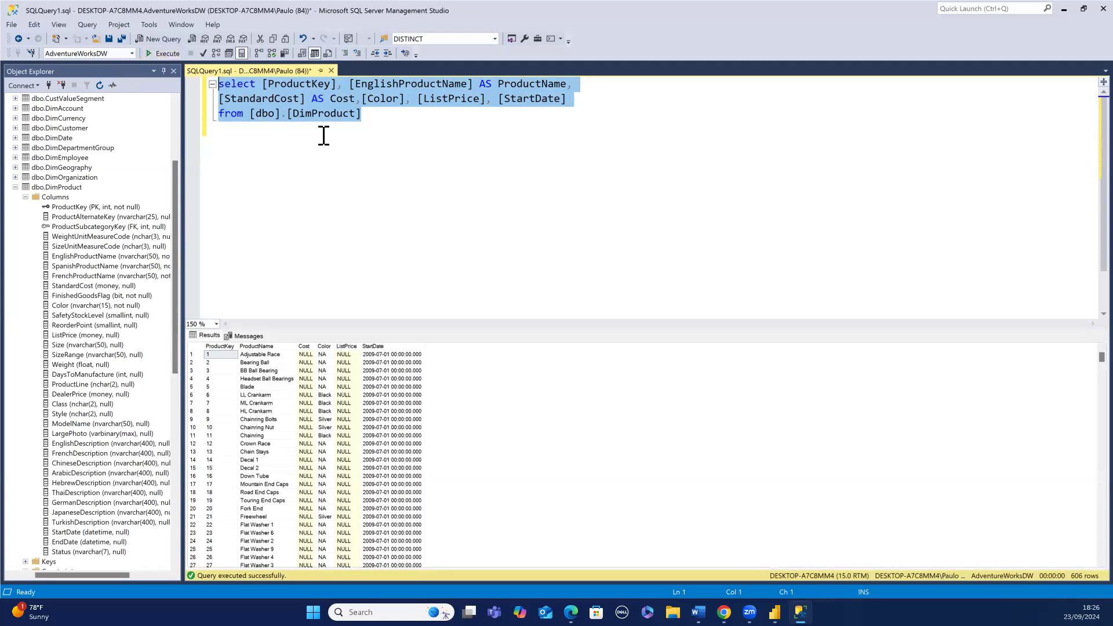
- Start a WHERE clause on a new line below the FROM clause
{"action": "left_click", "coordinate": [365, 123]}
{"action": "key", "text": "Return"}
{"action": "type", "text": "where"}
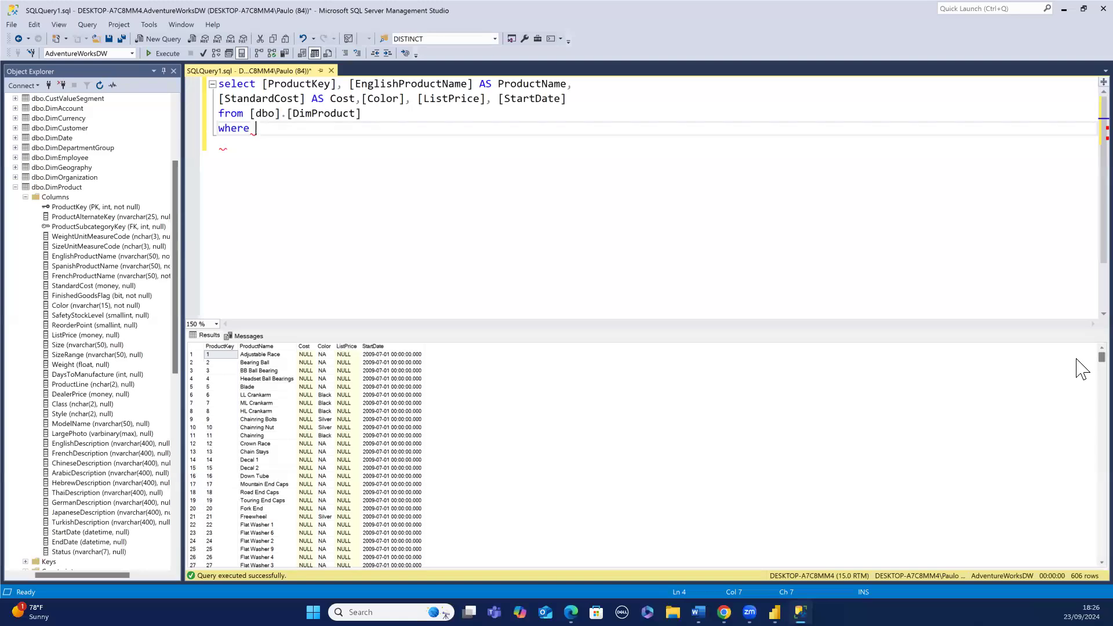
{"action": "scroll", "coordinate": [1056, 494], "scroll_direction": "down", "scroll_amount": 20}
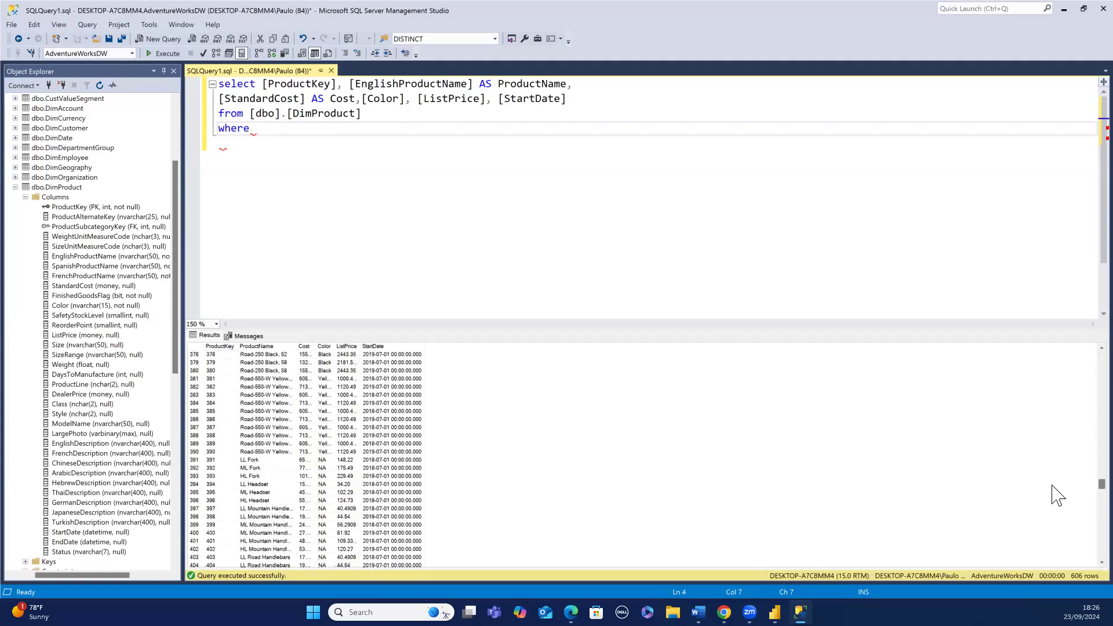
{"action": "scroll", "coordinate": [1056, 489], "scroll_direction": "up", "scroll_amount": 20}
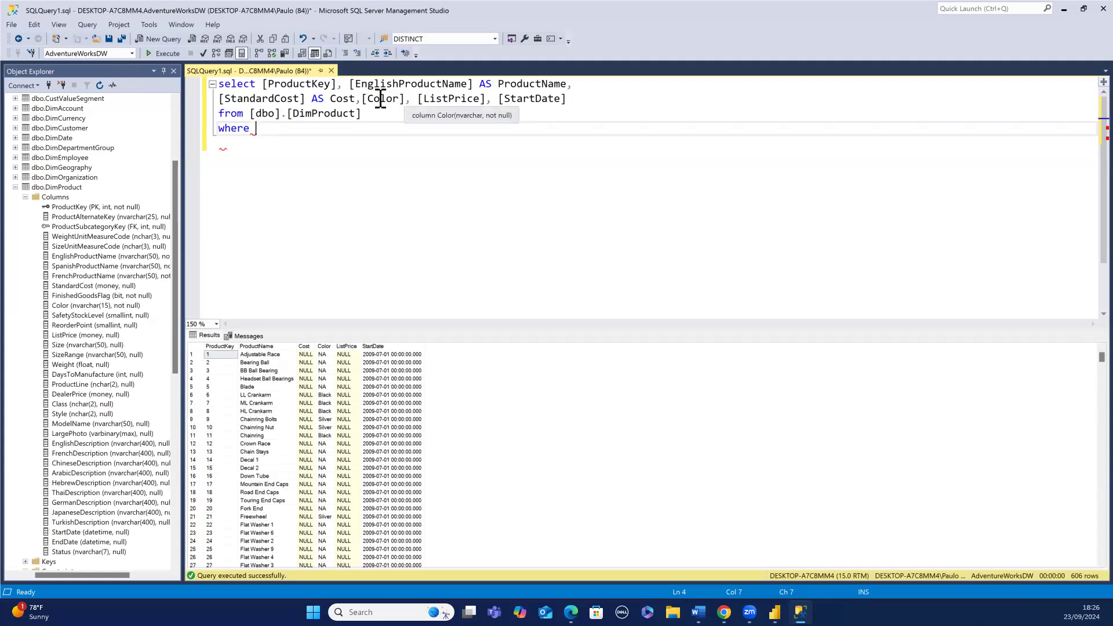
- Remove the StandardCost column and its Cost alias from the select list
{"action": "left_click", "coordinate": [359, 98]}
{"action": "key", "text": "BackSpace"}
{"action": "key", "text": "BackSpace"}
{"action": "key", "text": "BackSpace"}
{"action": "key", "text": "BackSpace"}
{"action": "key", "text": "BackSpace"}
{"action": "key", "text": "BackSpace"}
{"action": "key", "text": "BackSpace"}
{"action": "key", "text": "BackSpace"}
{"action": "key", "text": "BackSpace"}
{"action": "key", "text": "BackSpace"}
{"action": "key", "text": "BackSpace"}
{"action": "key", "text": "BackSpace"}
{"action": "key", "text": "BackSpace"}
{"action": "key", "text": "BackSpace"}
{"action": "key", "text": "BackSpace"}
{"action": "key", "text": "BackSpace"}
{"action": "key", "text": "BackSpace"}
{"action": "key", "text": "BackSpace"}
{"action": "key", "text": "BackSpace"}
{"action": "key", "text": "BackSpace"}
{"action": "key", "text": "BackSpace"}
{"action": "key", "text": "BackSpace"}
{"action": "key", "text": "BackSpace"}
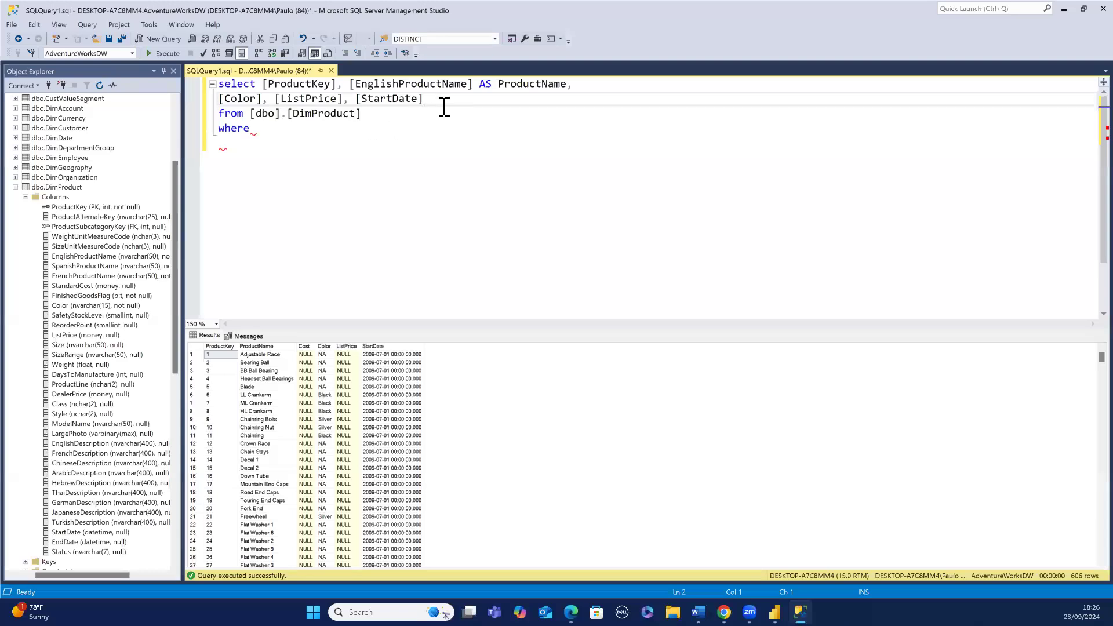
- Remove the ListPrice column from the select list
{"action": "left_click", "coordinate": [350, 98]}
{"action": "key", "text": "BackSpace"}
{"action": "key", "text": "BackSpace"}
{"action": "key", "text": "BackSpace"}
{"action": "key", "text": "BackSpace"}
{"action": "key", "text": "BackSpace"}
{"action": "key", "text": "BackSpace"}
{"action": "key", "text": "BackSpace"}
{"action": "key", "text": "BackSpace"}
{"action": "key", "text": "BackSpace"}
{"action": "key", "text": "BackSpace"}
{"action": "key", "text": "BackSpace"}
{"action": "key", "text": "BackSpace"}
{"action": "key", "text": "BackSpace"}
- Set the WHERE condition to [Color] is not null and run the query
{"action": "left_click", "coordinate": [265, 119]}
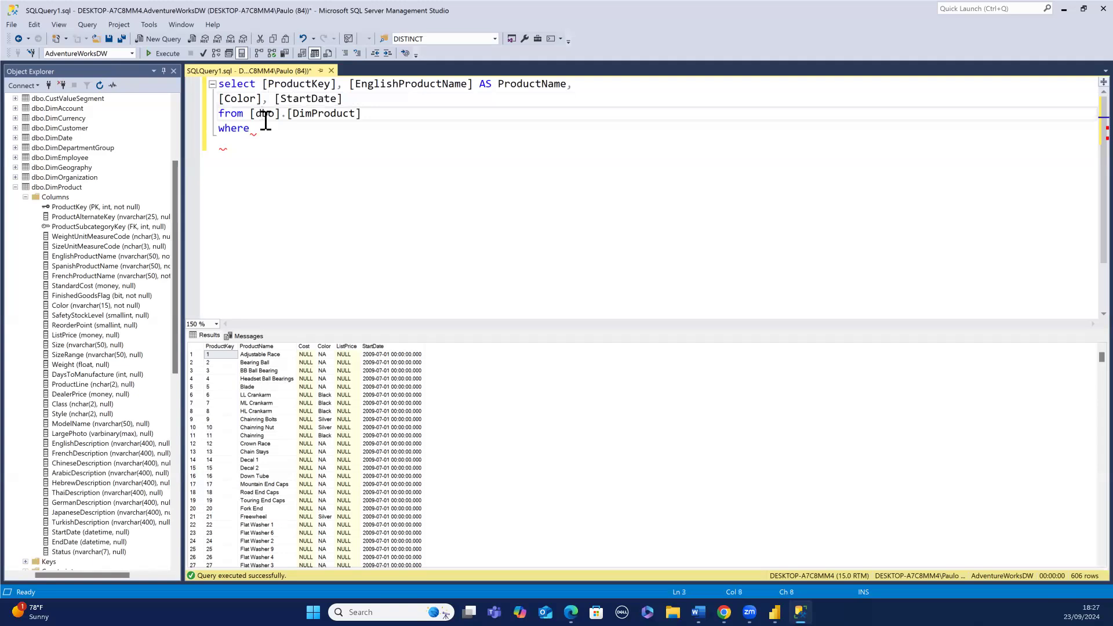
{"action": "left_click", "coordinate": [261, 128]}
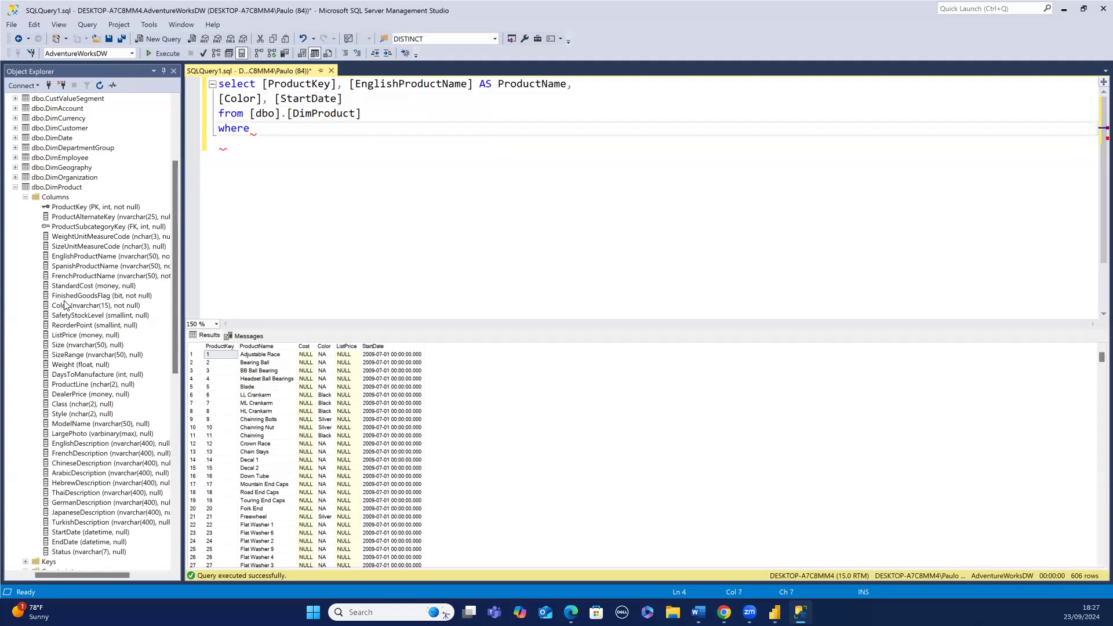
{"action": "left_click_drag", "start_coordinate": [63, 306], "coordinate": [265, 139]}
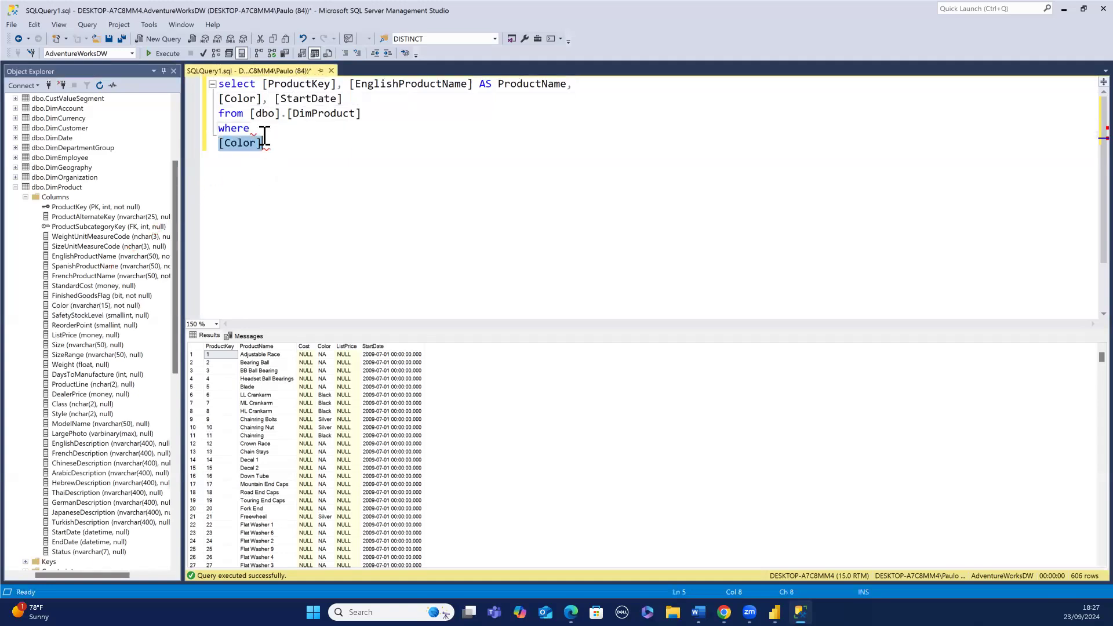
{"action": "left_click", "coordinate": [221, 142]}
{"action": "key", "text": "BackSpace"}
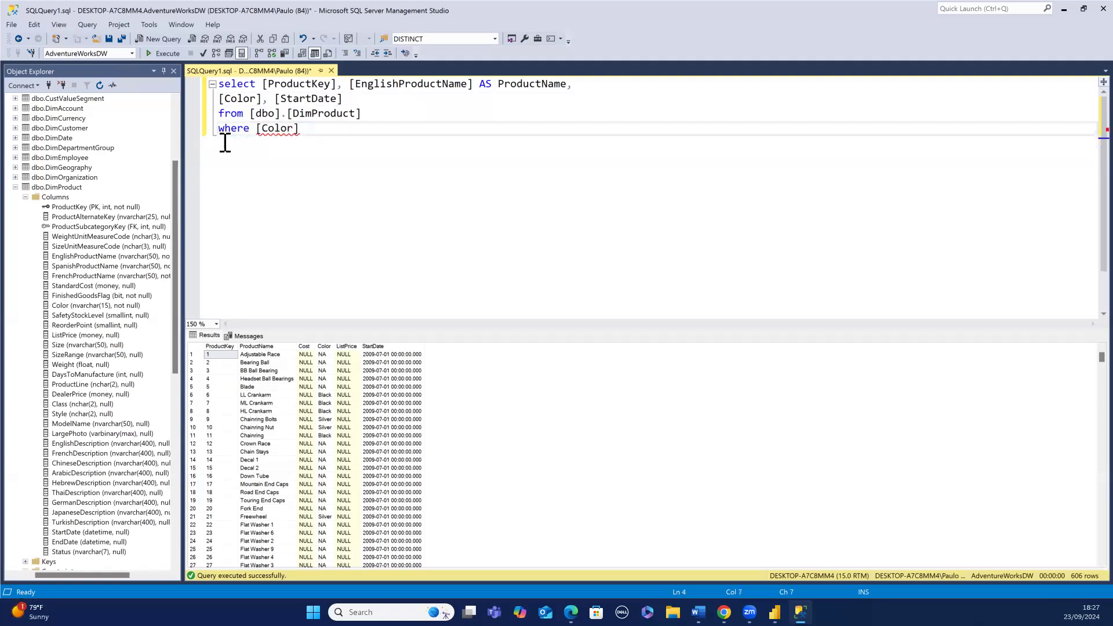
{"action": "left_click", "coordinate": [306, 134]}
{"action": "type", "text": "is not null"}
{"action": "left_click", "coordinate": [168, 53]}
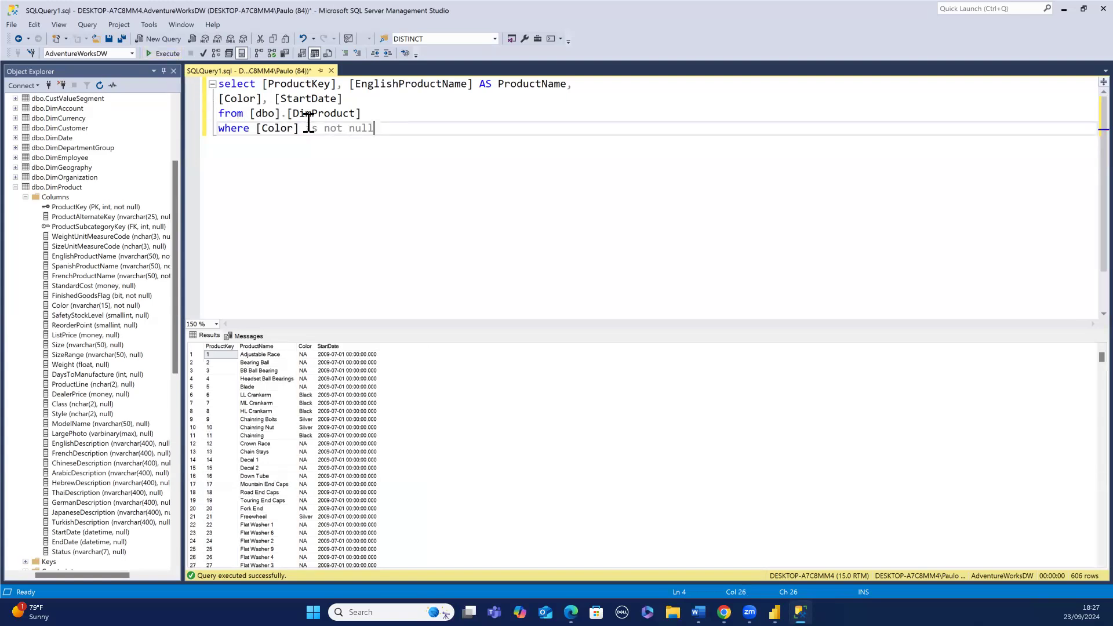
- Change the WHERE condition to [Color] != 'NA' and run the whole query
{"action": "key", "text": "BackSpace"}
{"action": "key", "text": "BackSpace"}
{"action": "key", "text": "BackSpace"}
{"action": "key", "text": "BackSpace"}
{"action": "key", "text": "BackSpace"}
{"action": "key", "text": "BackSpace"}
{"action": "key", "text": "BackSpace"}
{"action": "key", "text": "BackSpace"}
{"action": "key", "text": "BackSpace"}
{"action": "type", "text": "= 'N"}
{"action": "left_click", "coordinate": [303, 128]}
{"action": "type", "text": "!"}
{"action": "left_click_drag", "start_coordinate": [348, 126], "coordinate": [221, 85]}
{"action": "right_click", "coordinate": [221, 84]}
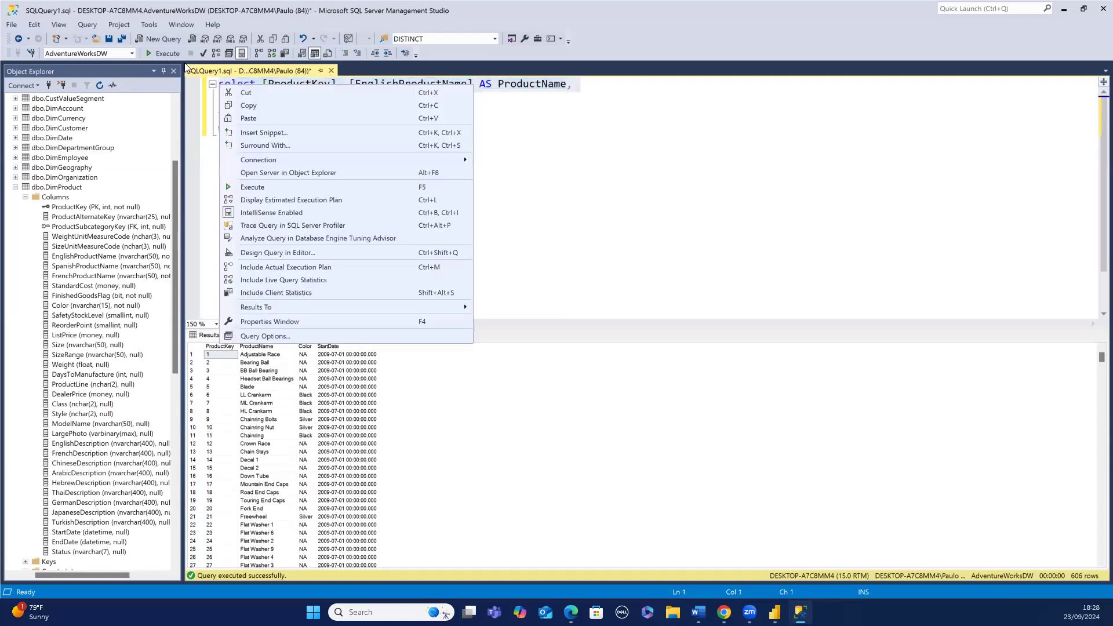
{"action": "left_click", "coordinate": [171, 52]}
{"action": "left_click", "coordinate": [170, 52]}
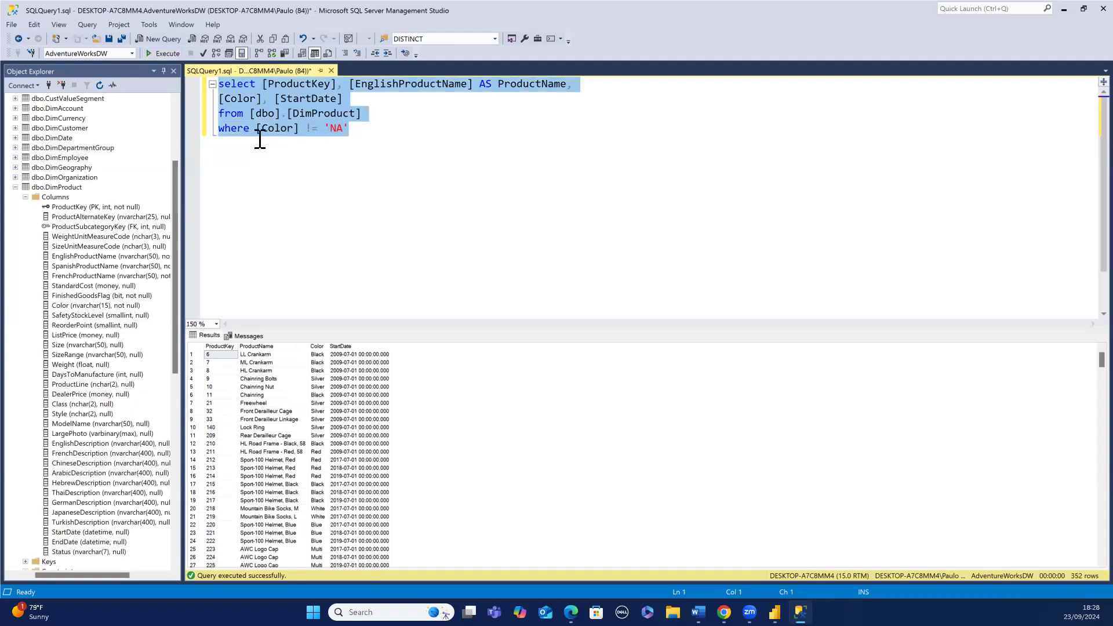
- Browse the object explorer to expand the FactInternetSales table's columns
{"action": "scroll", "coordinate": [89, 199], "scroll_direction": "down", "scroll_amount": 12}
{"action": "scroll", "coordinate": [89, 199], "scroll_direction": "down", "scroll_amount": 2}
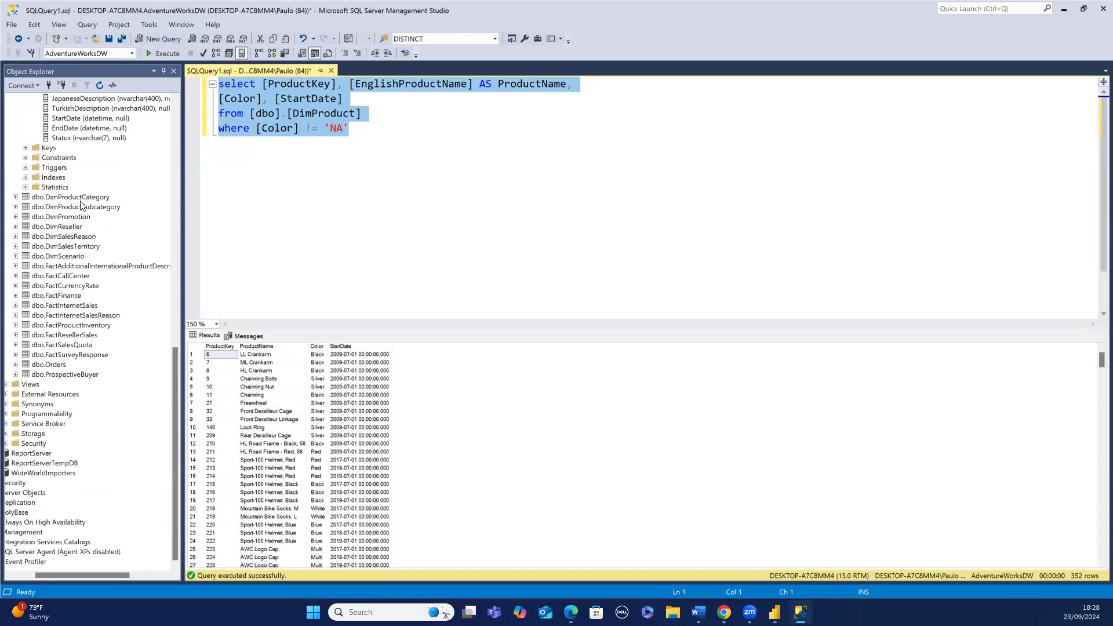
{"action": "left_click", "coordinate": [15, 315]}
{"action": "left_click", "coordinate": [25, 325]}
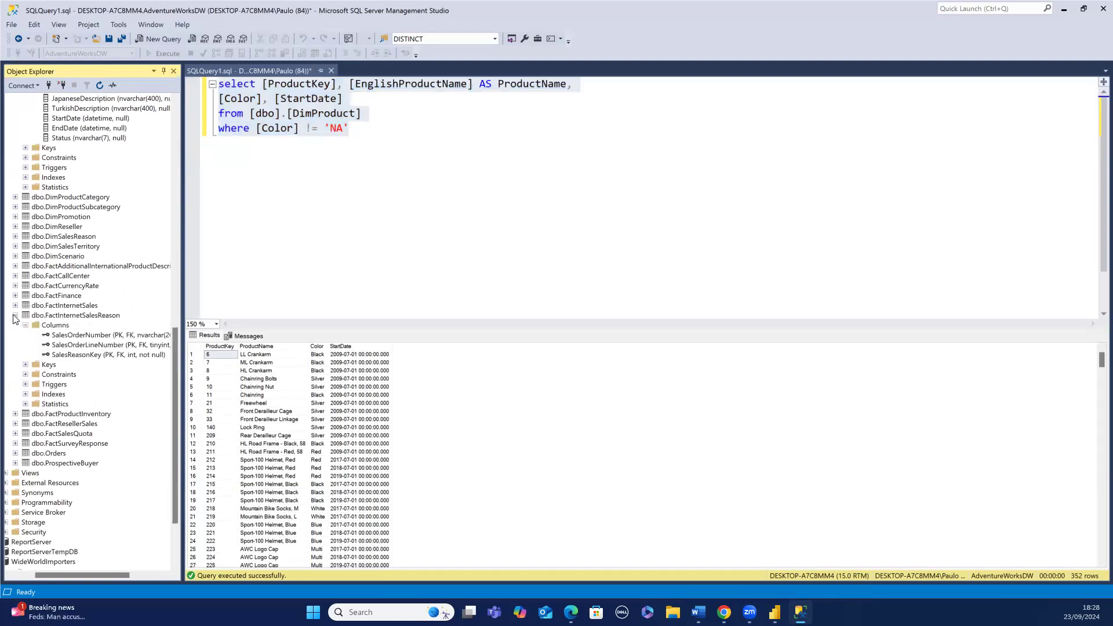
{"action": "left_click", "coordinate": [16, 315]}
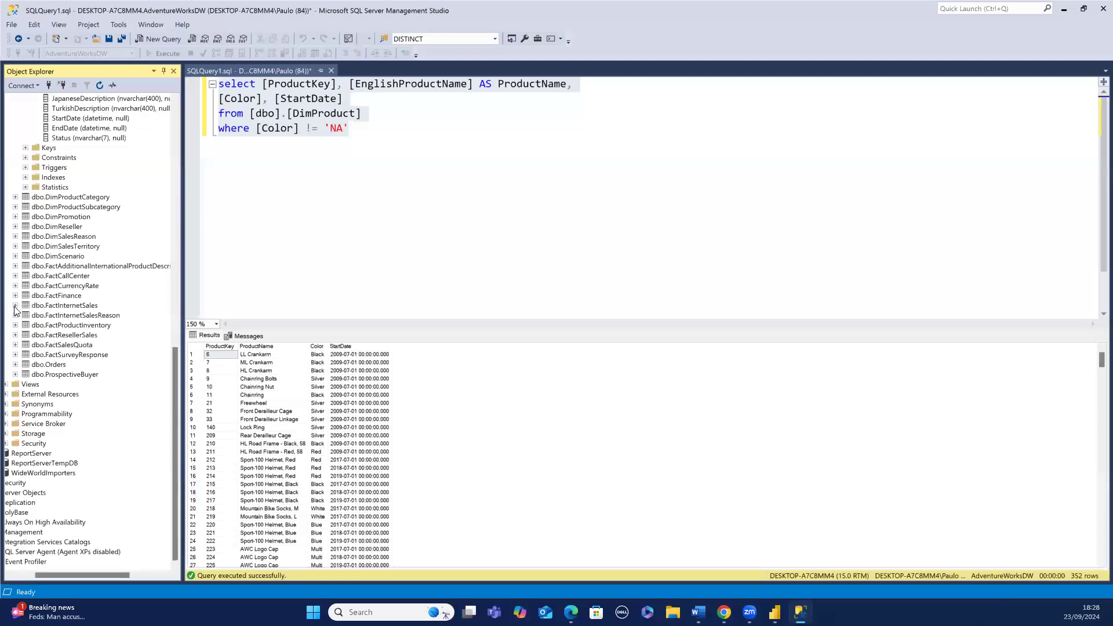
{"action": "left_click", "coordinate": [15, 305]}
{"action": "right_click", "coordinate": [16, 307]}
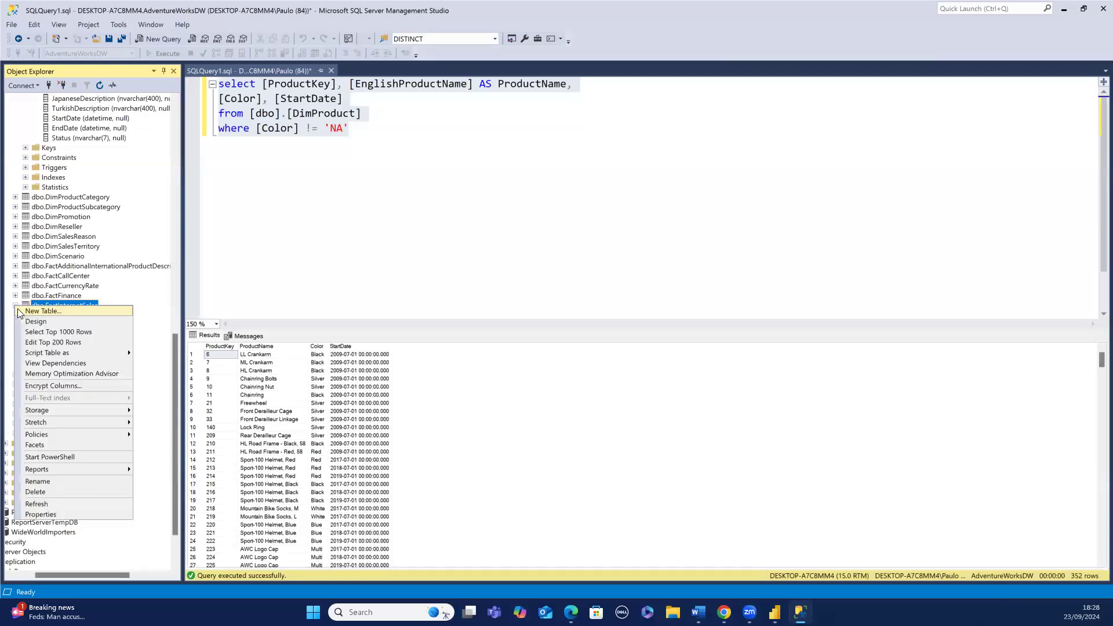
{"action": "left_click", "coordinate": [8, 318]}
{"action": "right_click", "coordinate": [31, 314]}
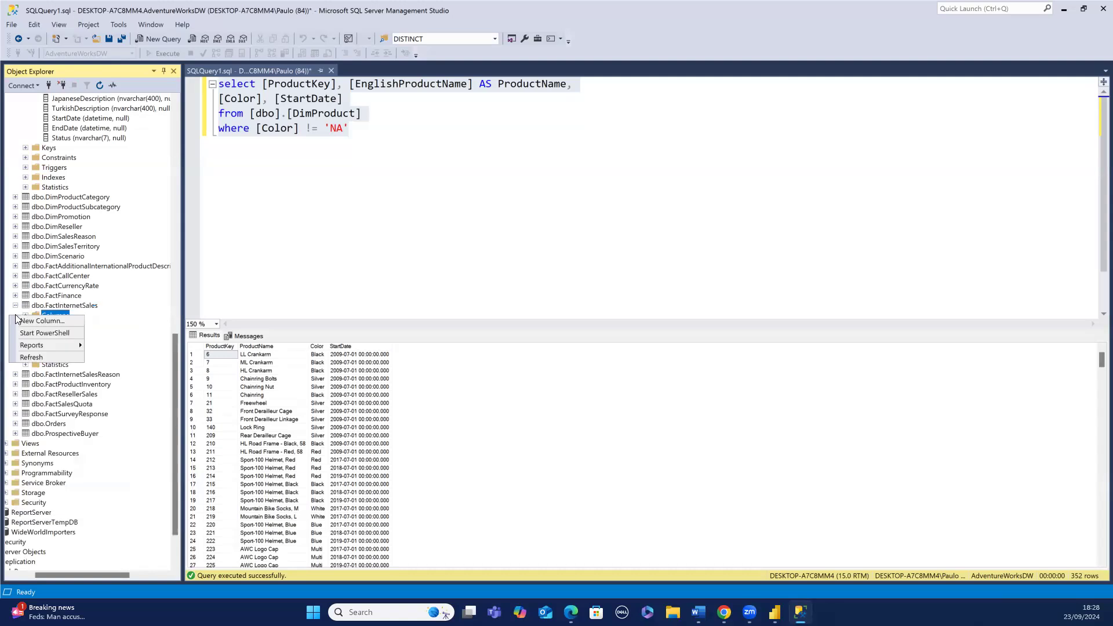
{"action": "key", "text": "Escape"}
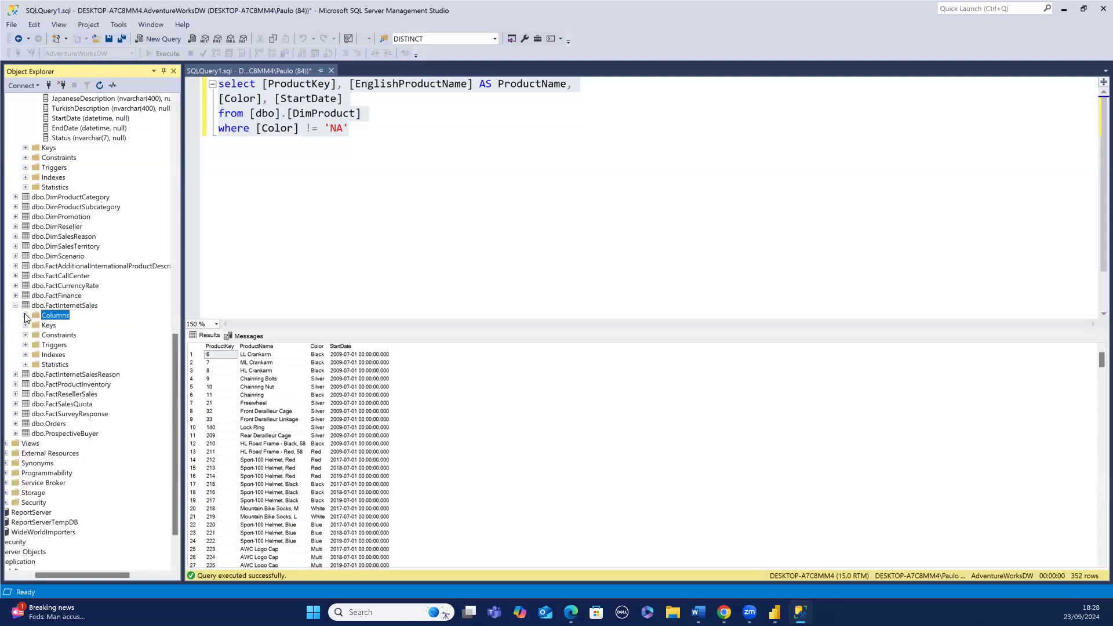
{"action": "left_click", "coordinate": [25, 316]}
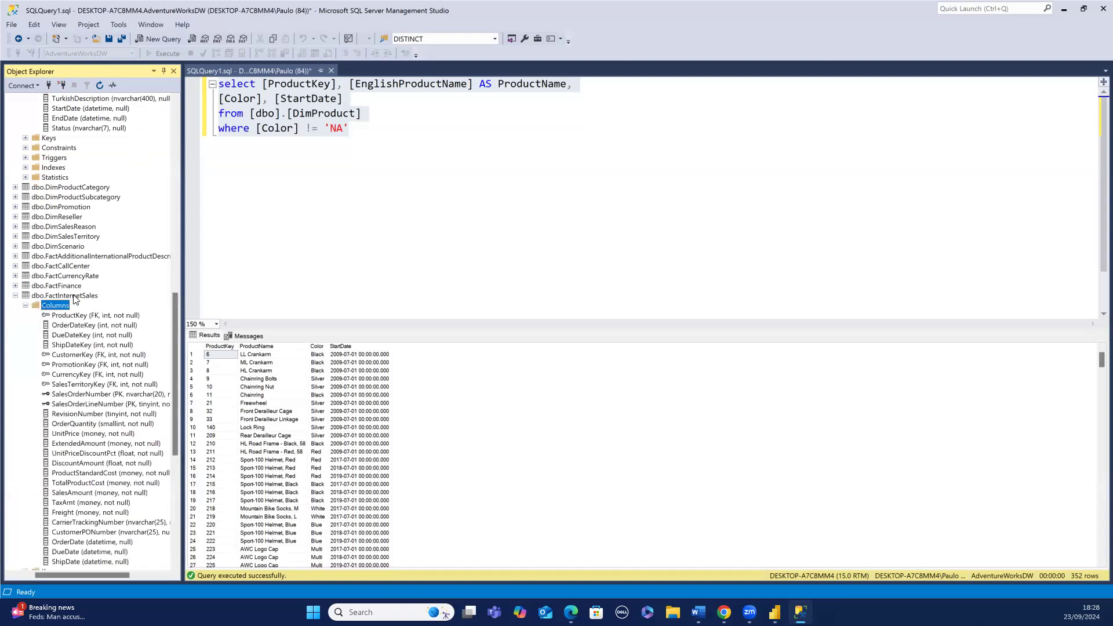
{"action": "scroll", "coordinate": [79, 308], "scroll_direction": "down", "scroll_amount": 2}
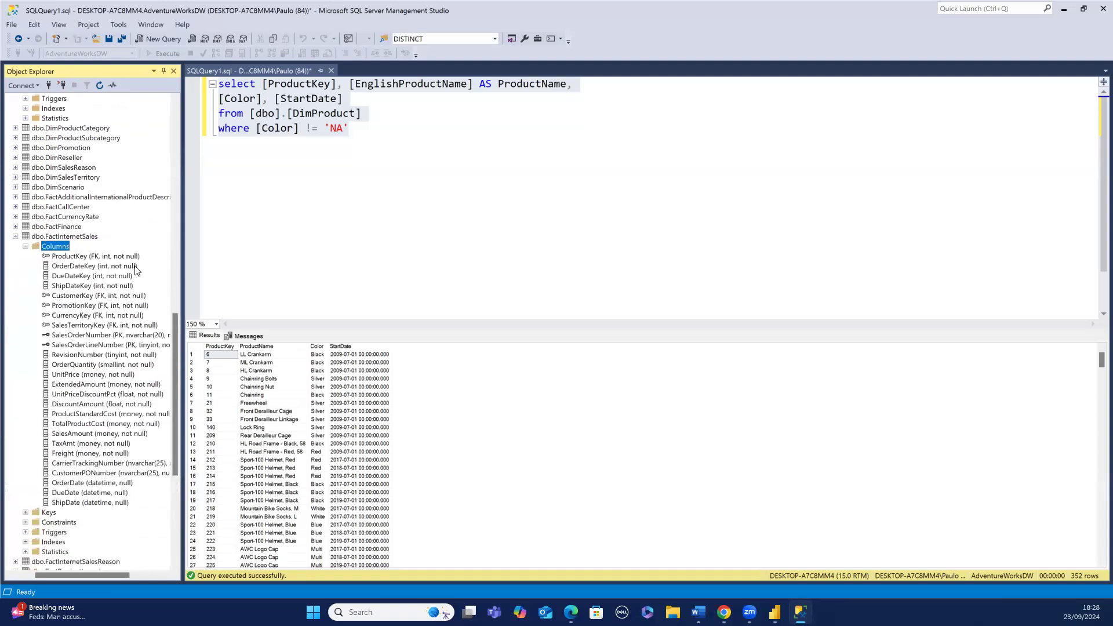
- Start a second select query two lines below, beginning with the ProductKey column
{"action": "left_click", "coordinate": [221, 185]}
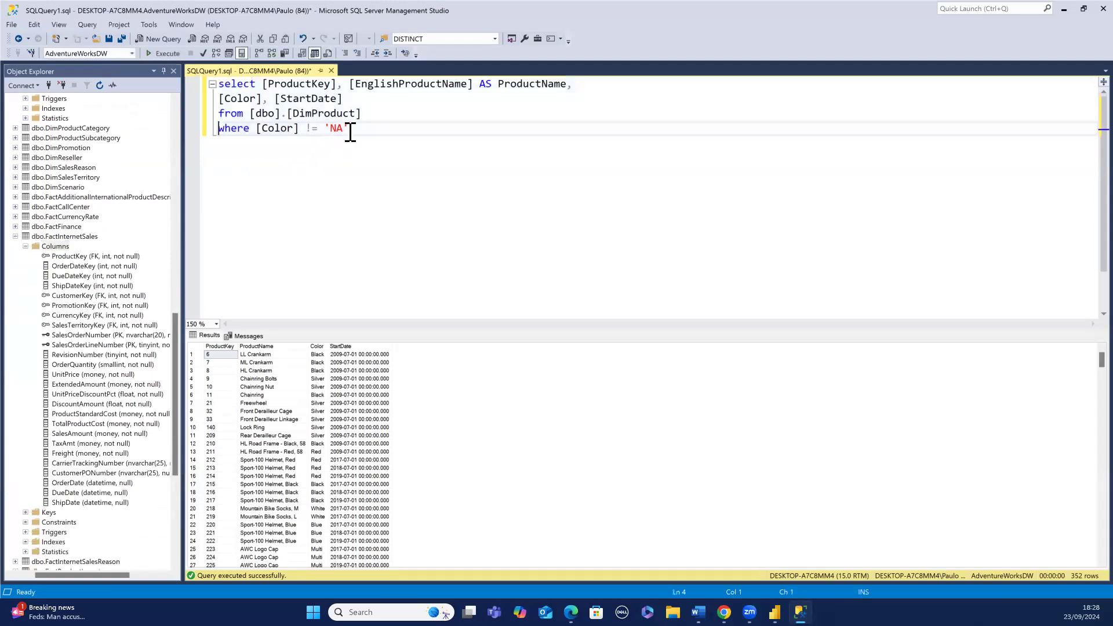
{"action": "key", "text": "Return"}
{"action": "key", "text": "Return"}
{"action": "type", "text": "select"}
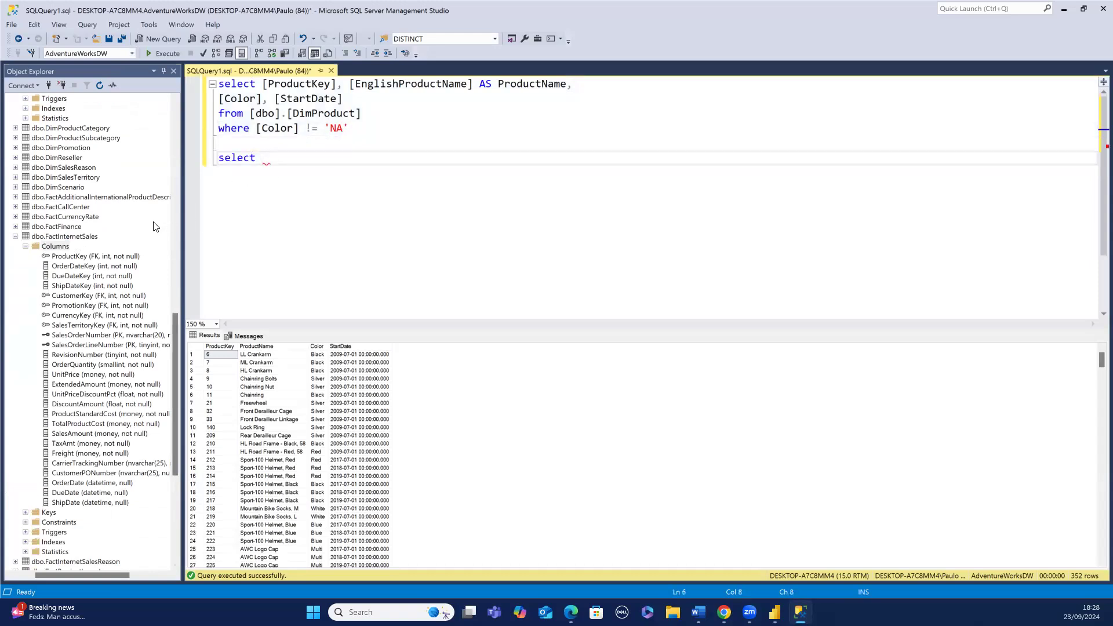
{"action": "left_click_drag", "start_coordinate": [64, 248], "coordinate": [263, 165]}
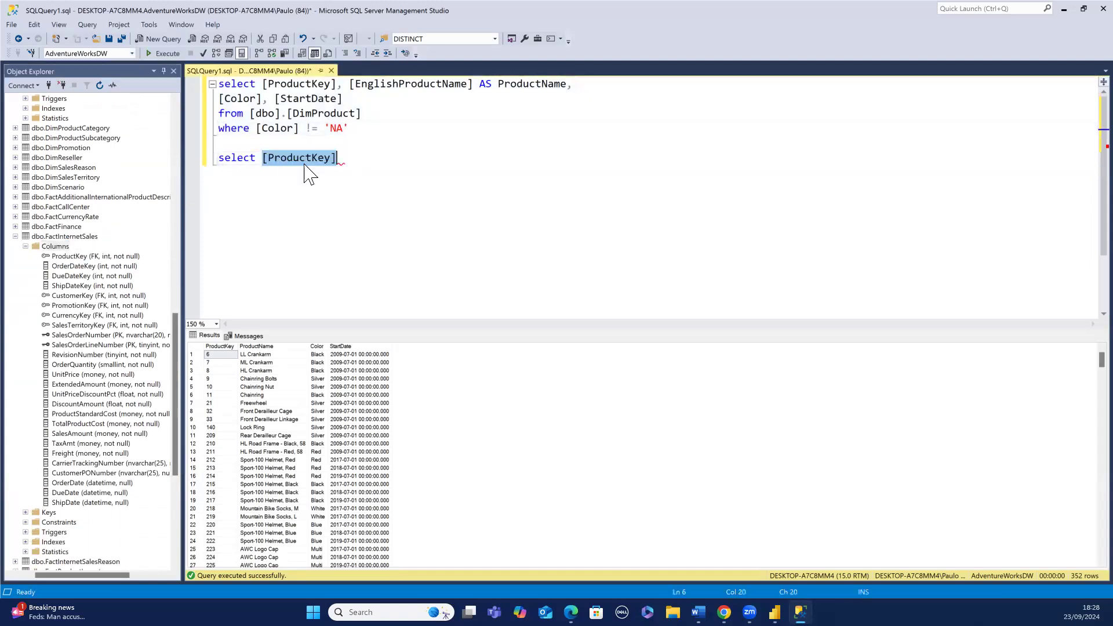
{"action": "left_click", "coordinate": [338, 158]}
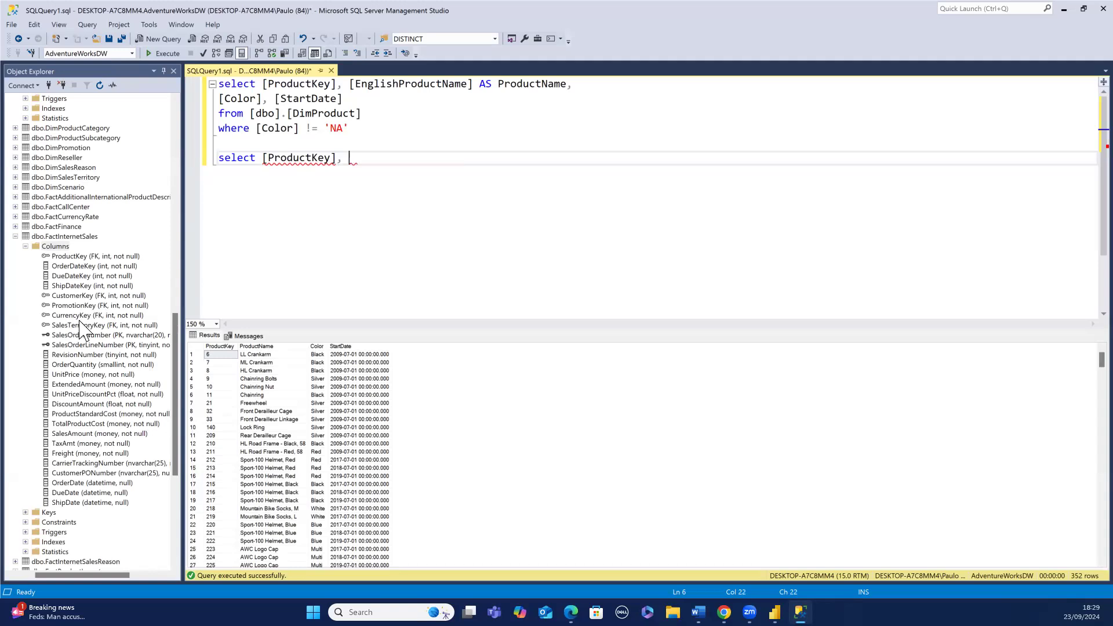
- Add the SalesTerritoryKey and OrderQuantity columns from FactInternetSales to the new select list
{"action": "left_click_drag", "start_coordinate": [81, 327], "coordinate": [348, 186]}
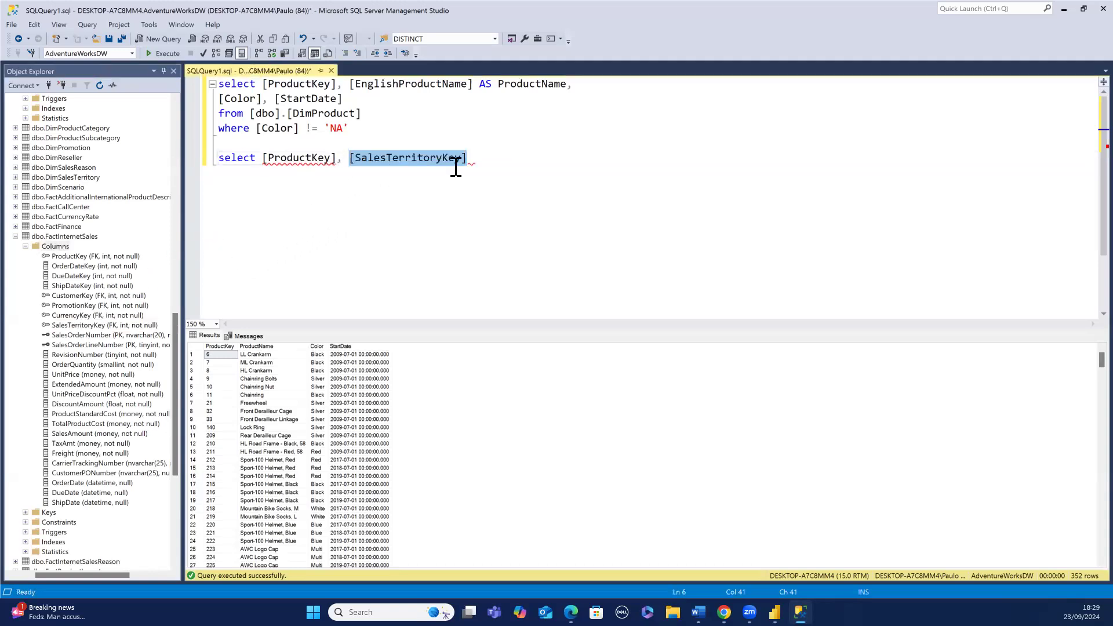
{"action": "left_click", "coordinate": [468, 160]}
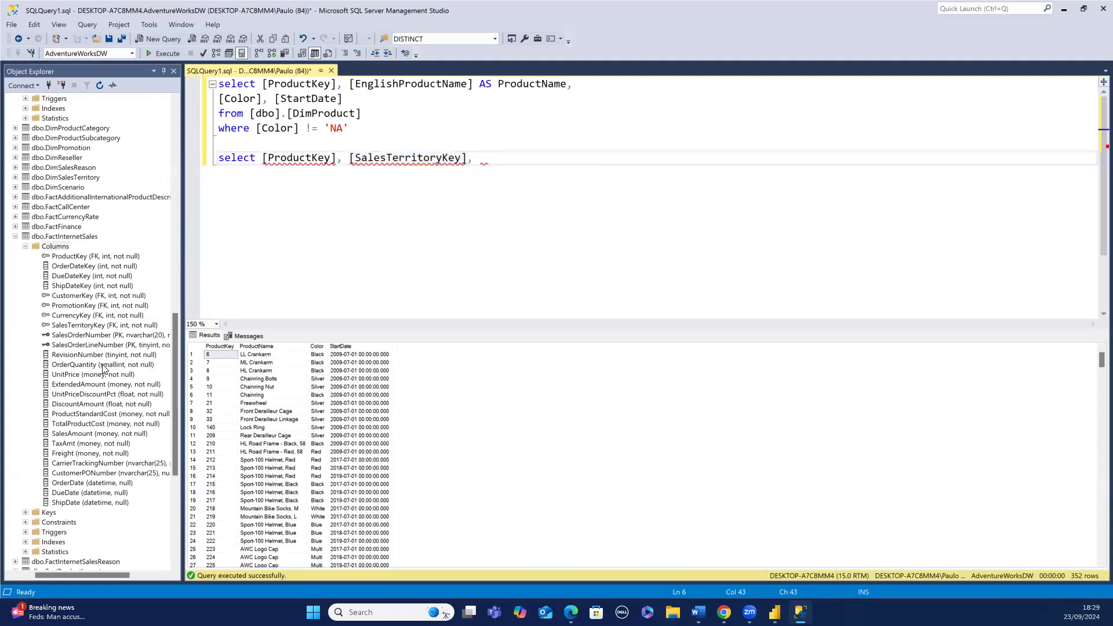
{"action": "left_click_drag", "start_coordinate": [102, 366], "coordinate": [474, 169]}
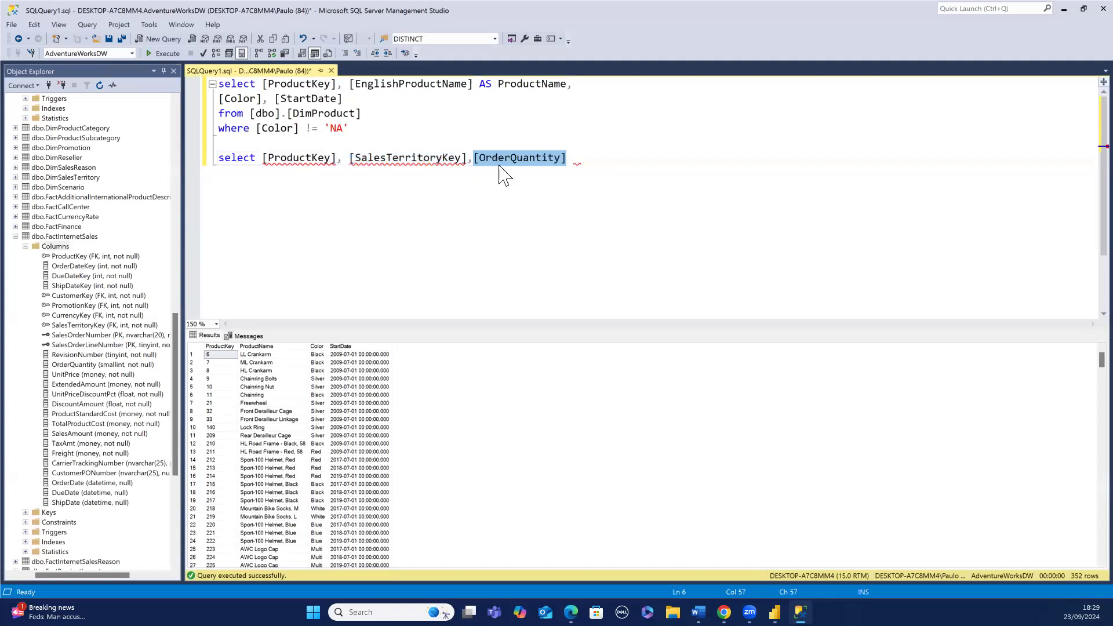
{"action": "left_click", "coordinate": [569, 157]}
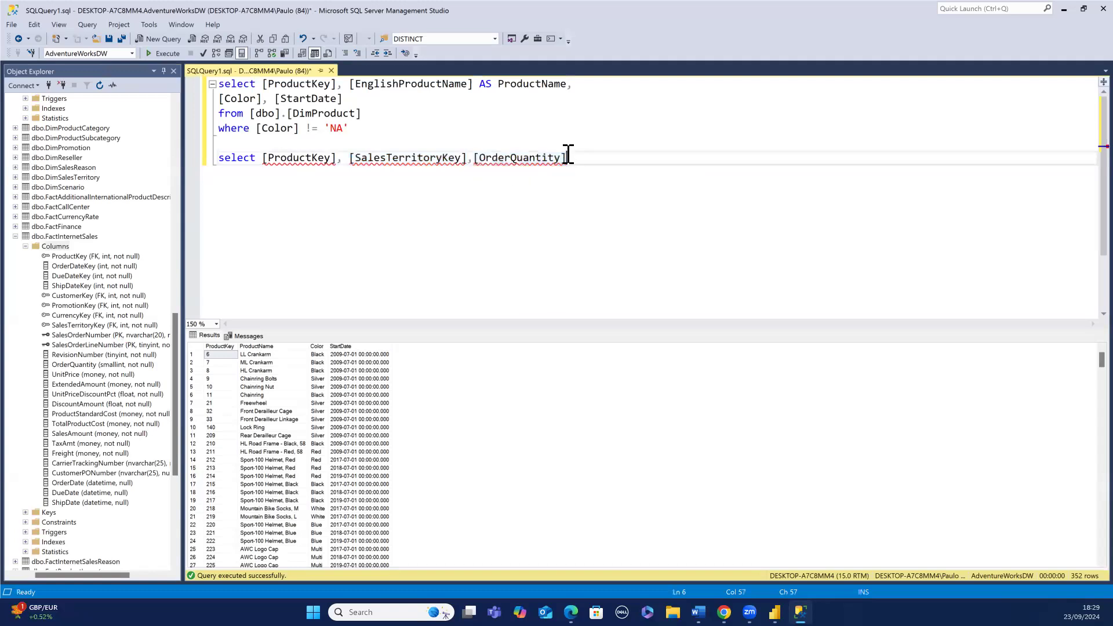
{"action": "type", "text": ","}
- Append the UnitPrice column to the new select list and start a new line
{"action": "left_click_drag", "start_coordinate": [55, 246], "coordinate": [573, 160]}
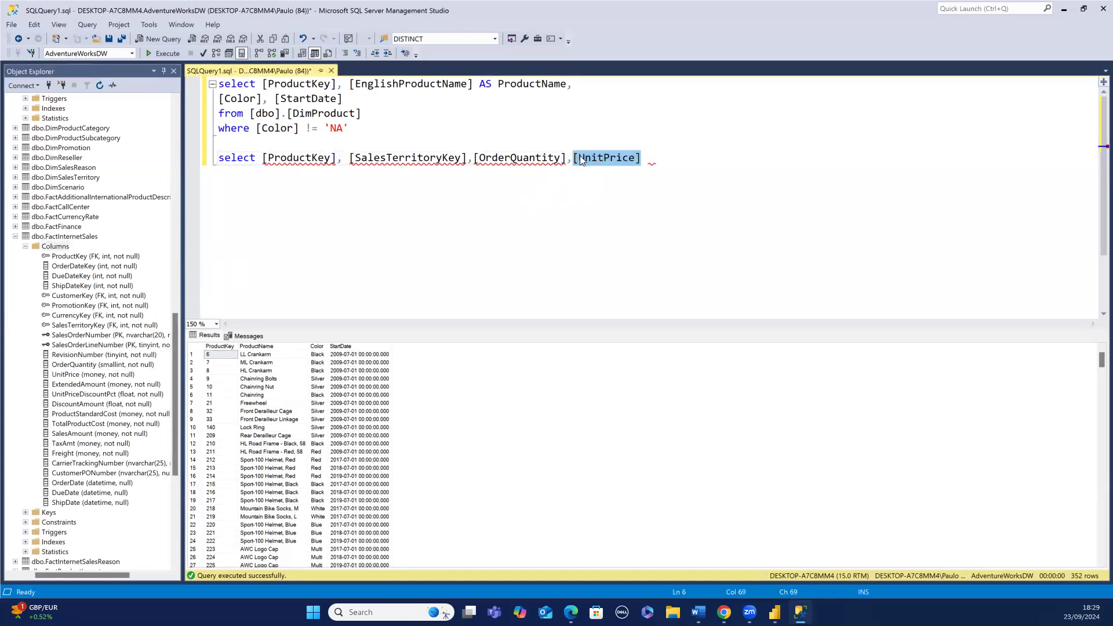
{"action": "left_click", "coordinate": [641, 156]}
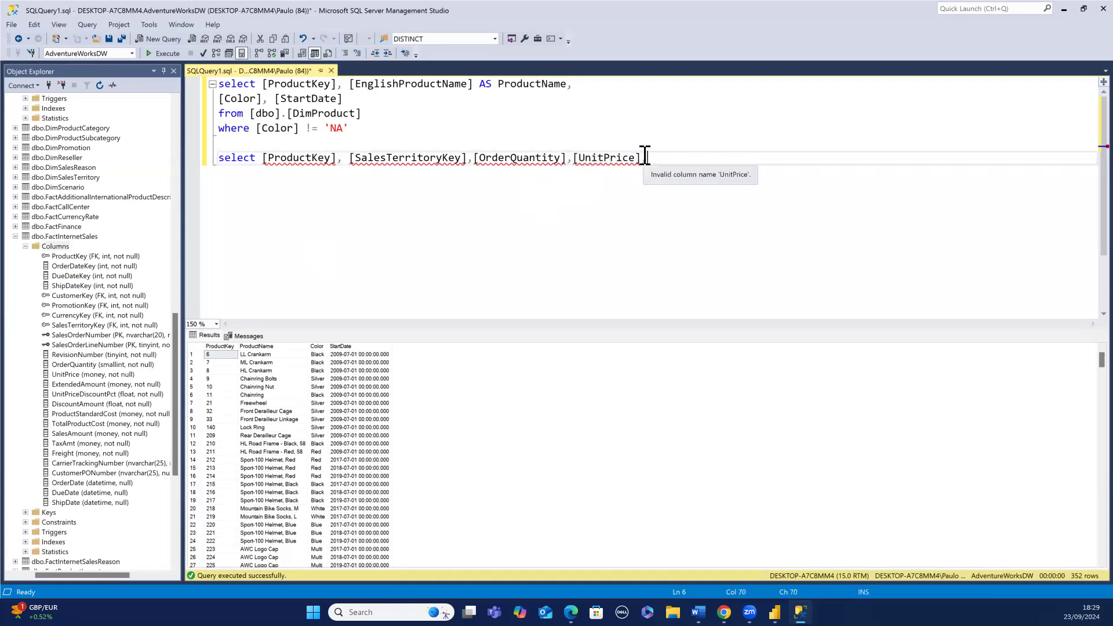
{"action": "key", "text": "Return"}
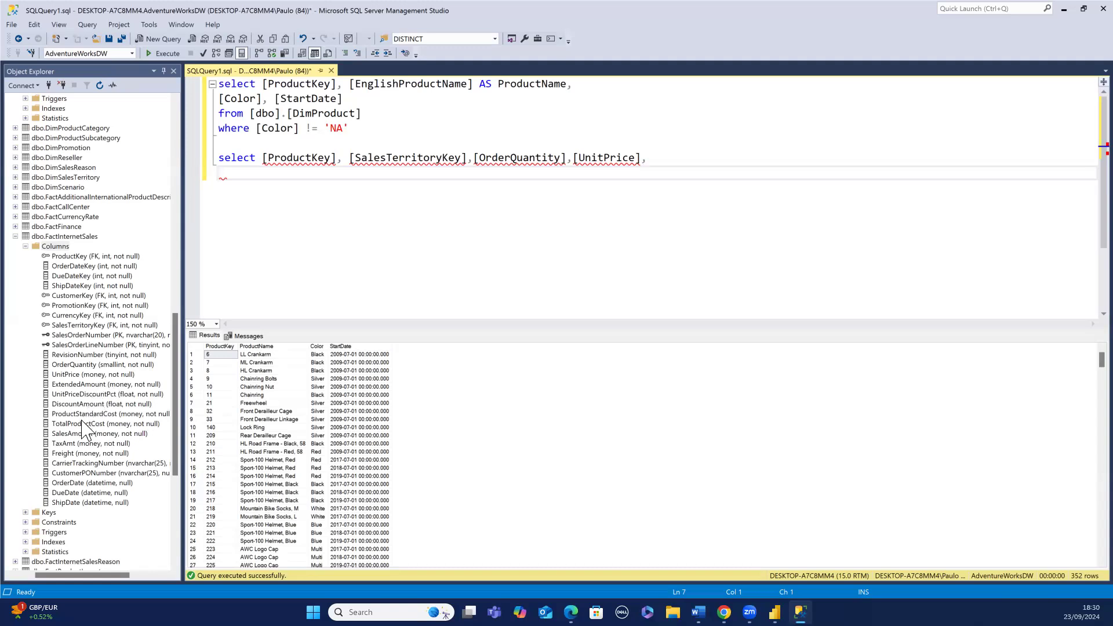
- Add the TotalProductCost column to the new select list, followed by a comma
{"action": "left_click_drag", "start_coordinate": [83, 430], "coordinate": [242, 177]}
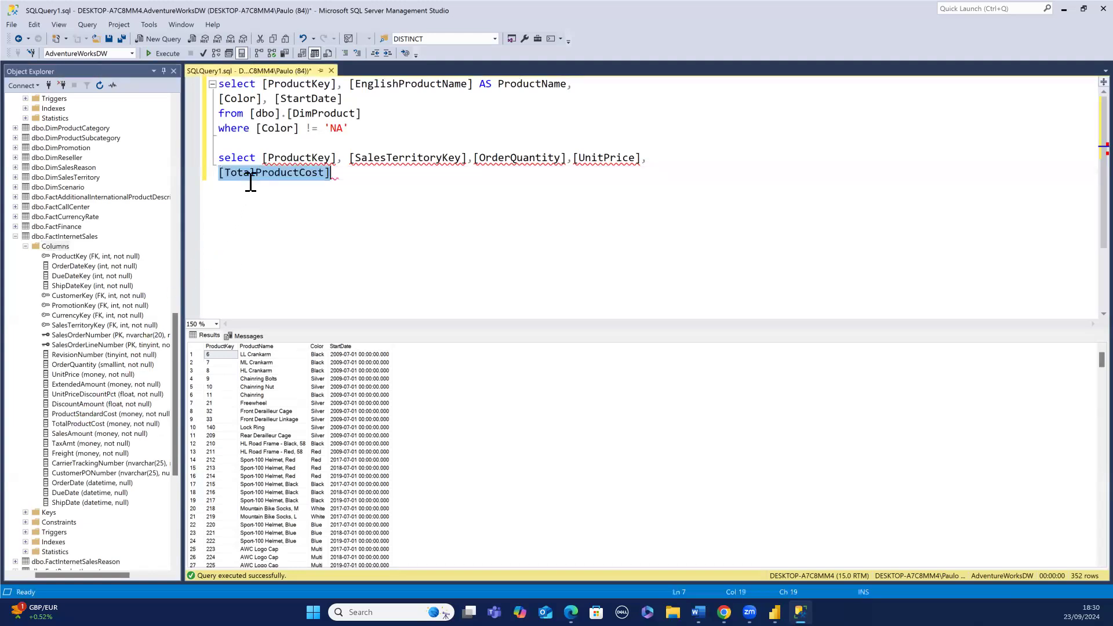
{"action": "left_click", "coordinate": [334, 172]}
{"action": "right_click", "coordinate": [334, 172]}
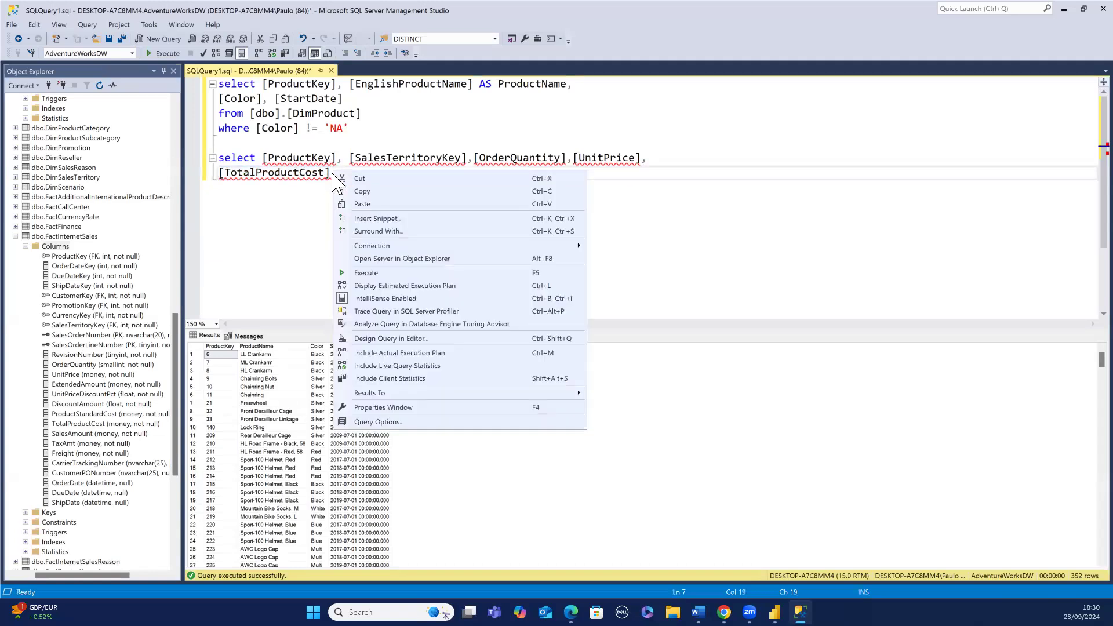
{"action": "left_click", "coordinate": [332, 173]}
{"action": "type", "text": ","}
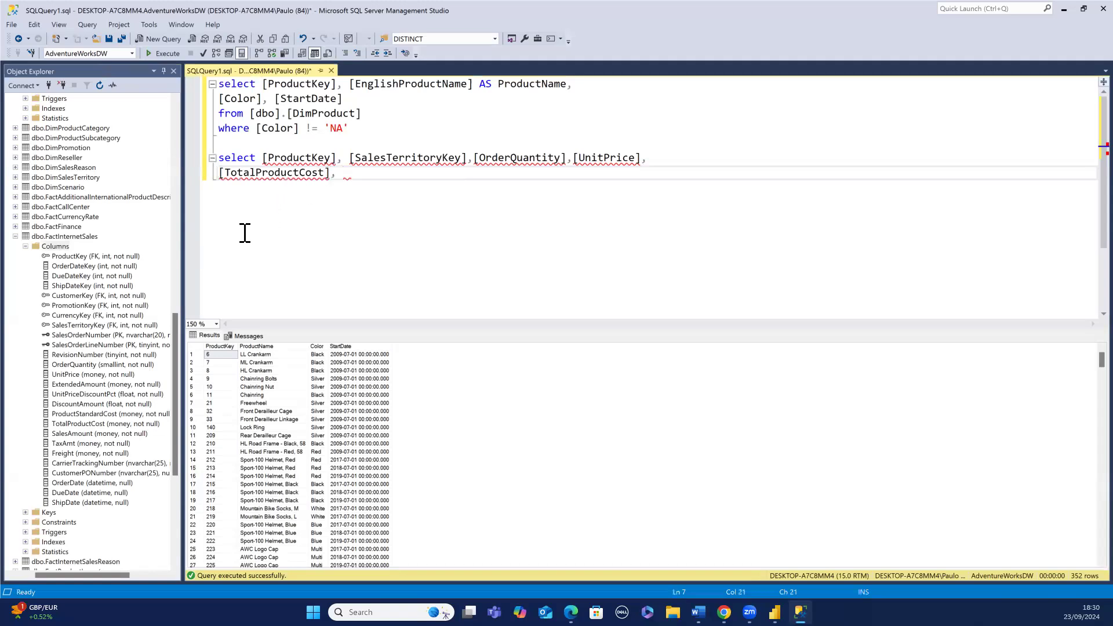
- Add the SalesAmount column from FactInternetSales to the select list, followed by a comma
{"action": "left_click", "coordinate": [73, 434]}
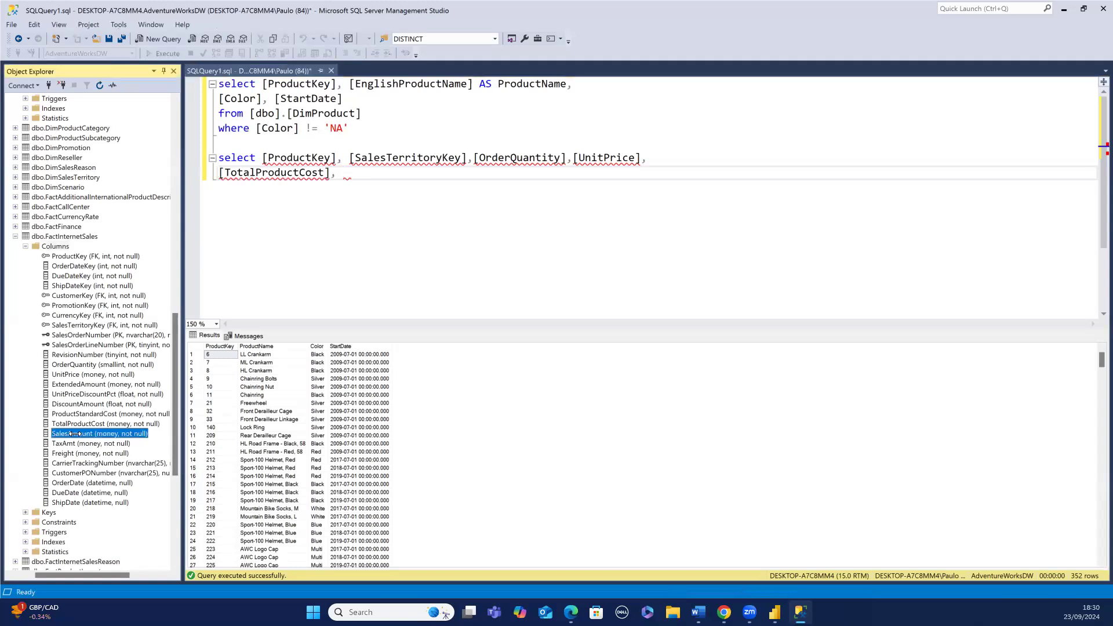
{"action": "left_click_drag", "start_coordinate": [73, 434], "coordinate": [243, 244]}
{"action": "left_click_drag", "start_coordinate": [333, 221], "coordinate": [334, 220]}
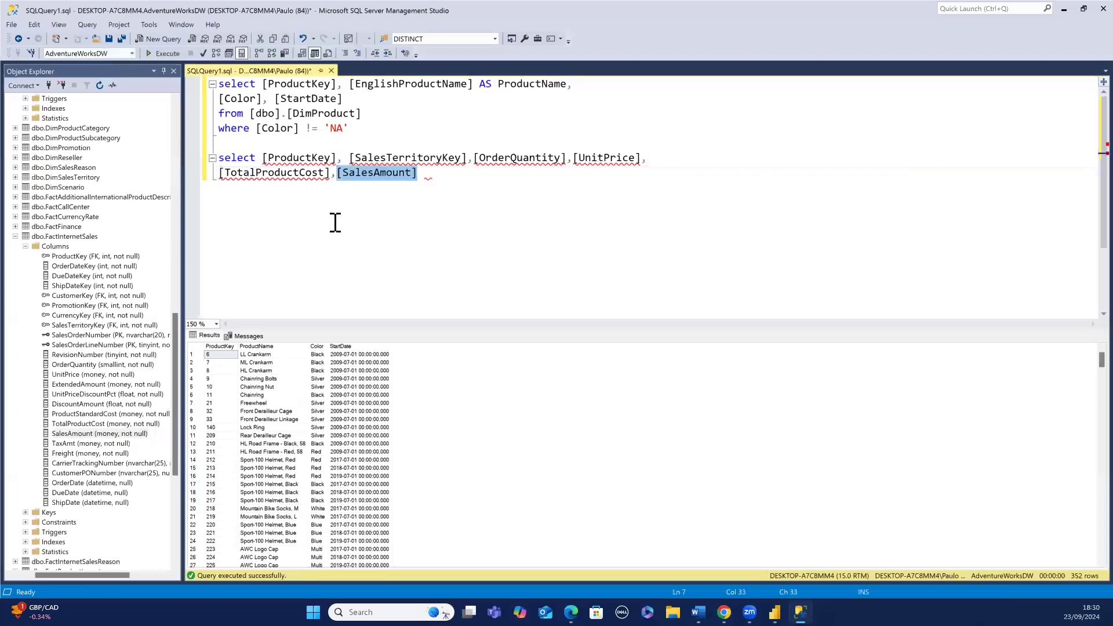
{"action": "left_click", "coordinate": [418, 172]}
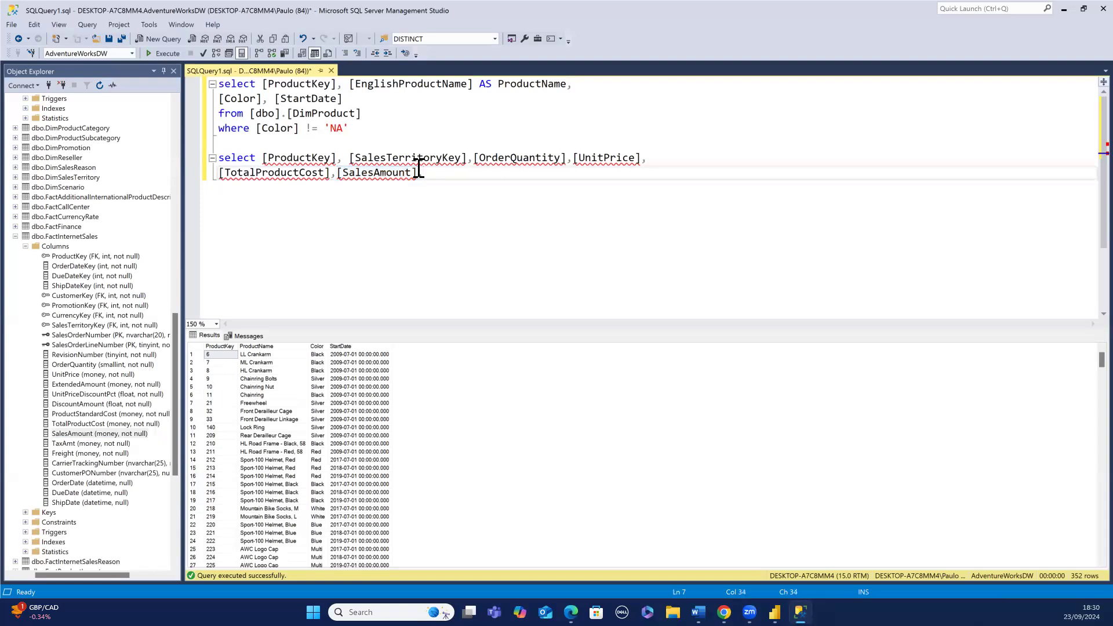
{"action": "type", "text": ","}
{"action": "left_click", "coordinate": [339, 174]}
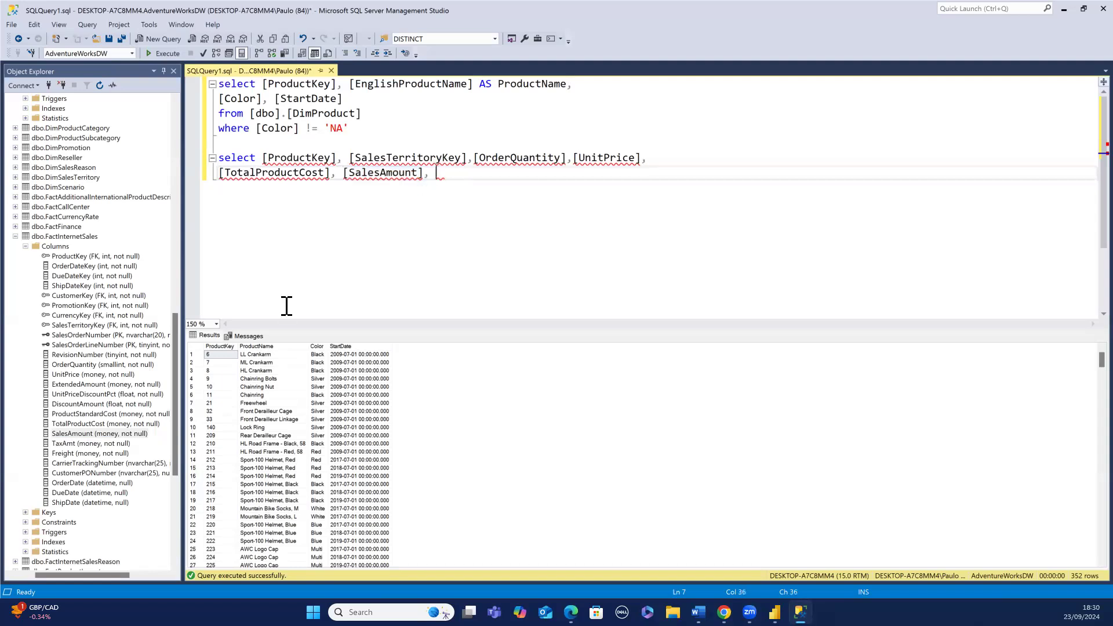
- Append the OrderDate column to the select list and insert OrderDateKey as the first selected column
{"action": "left_click", "coordinate": [71, 486]}
{"action": "left_click_drag", "start_coordinate": [93, 434], "coordinate": [441, 195]}
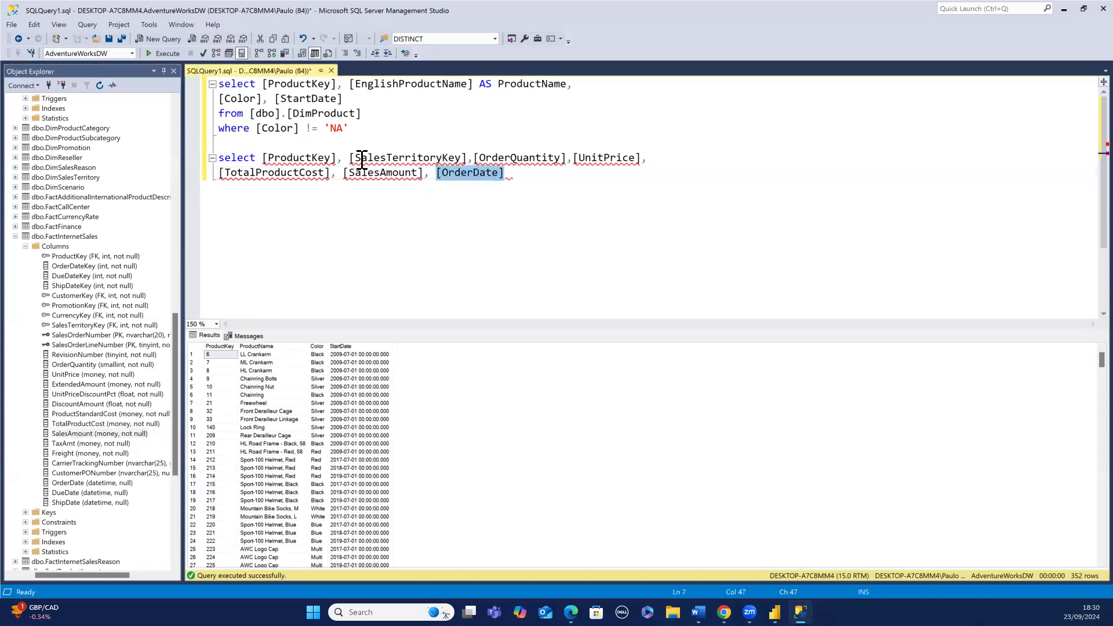
{"action": "left_click", "coordinate": [264, 157]}
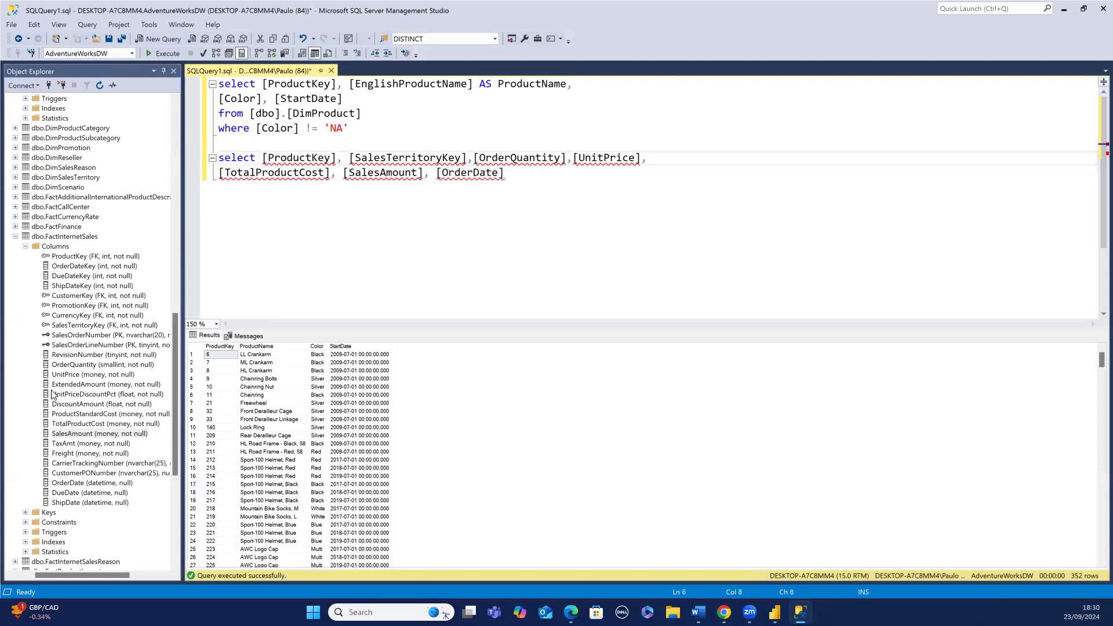
{"action": "left_click", "coordinate": [69, 271]}
{"action": "left_click_drag", "start_coordinate": [87, 434], "coordinate": [259, 157]}
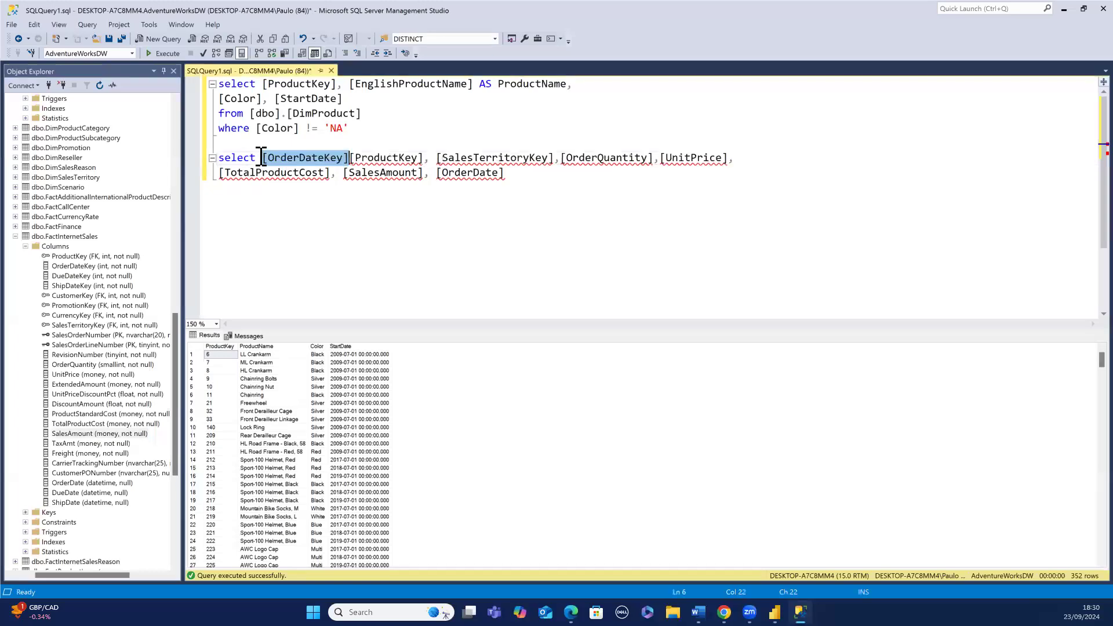
{"action": "left_click", "coordinate": [348, 153]}
{"action": "type", "text": ","}
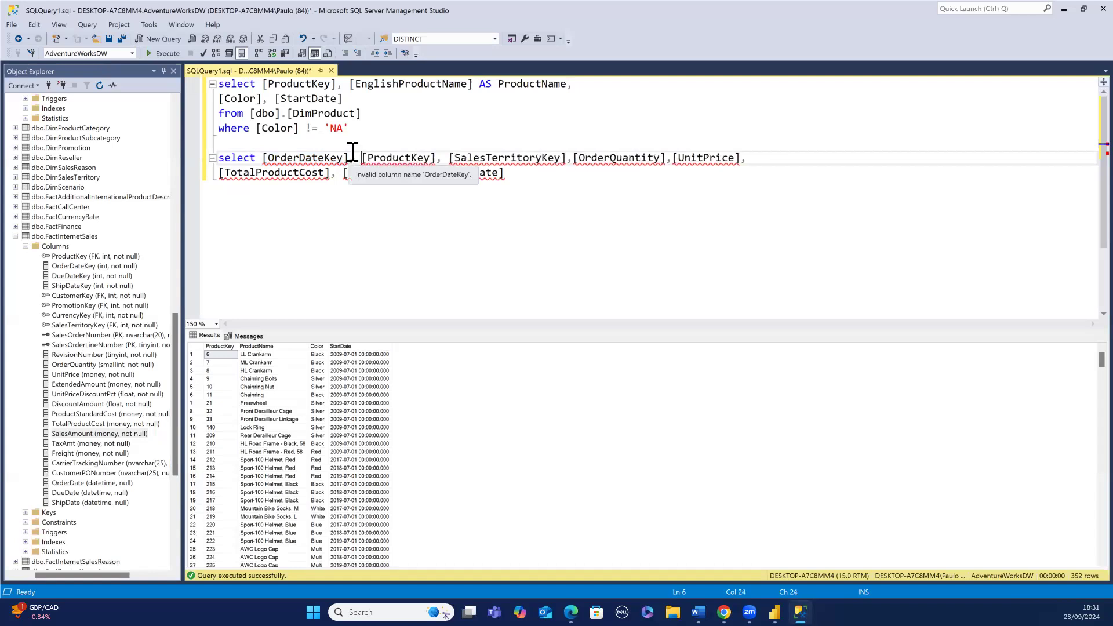
- Add a from clause on a new line reading from [dbo].[FactInternetSales]
{"action": "left_click", "coordinate": [510, 173]}
{"action": "key", "text": "Return"}
{"action": "type", "text": "from"}
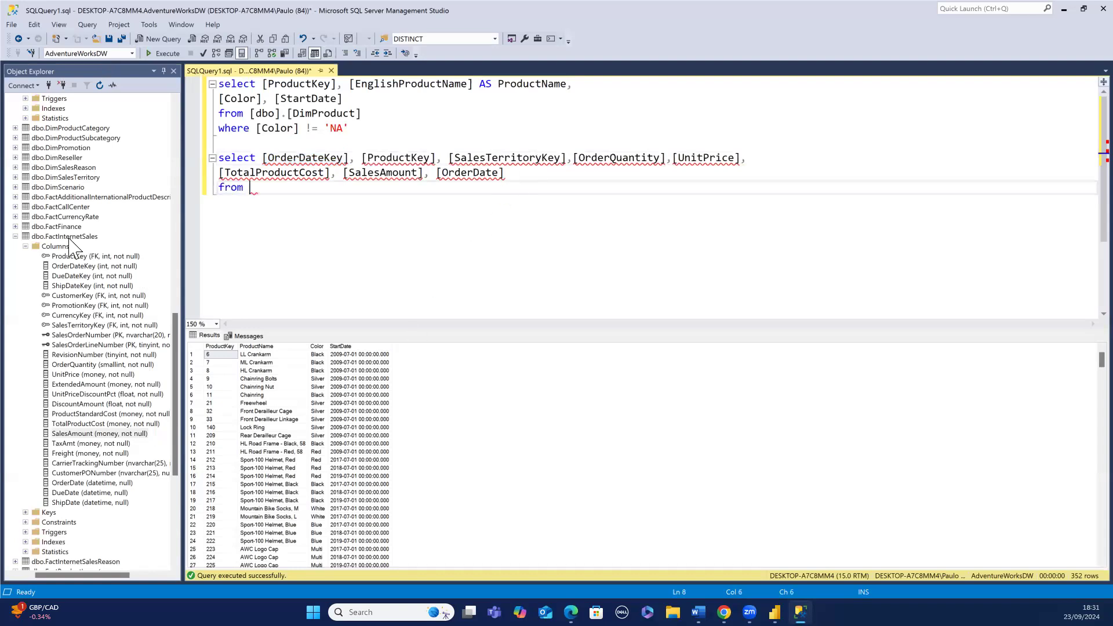
{"action": "left_click_drag", "start_coordinate": [69, 246], "coordinate": [259, 195]}
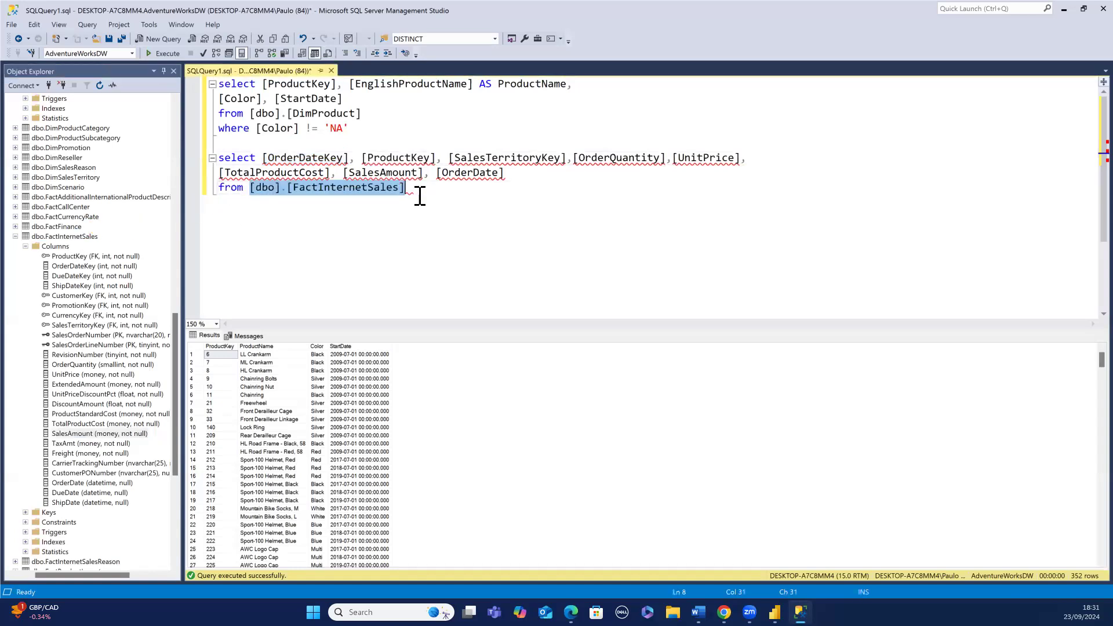
- Select the FactInternetSales query, execute it, and scroll through its results
{"action": "left_click", "coordinate": [419, 197]}
{"action": "left_click_drag", "start_coordinate": [420, 197], "coordinate": [199, 154]}
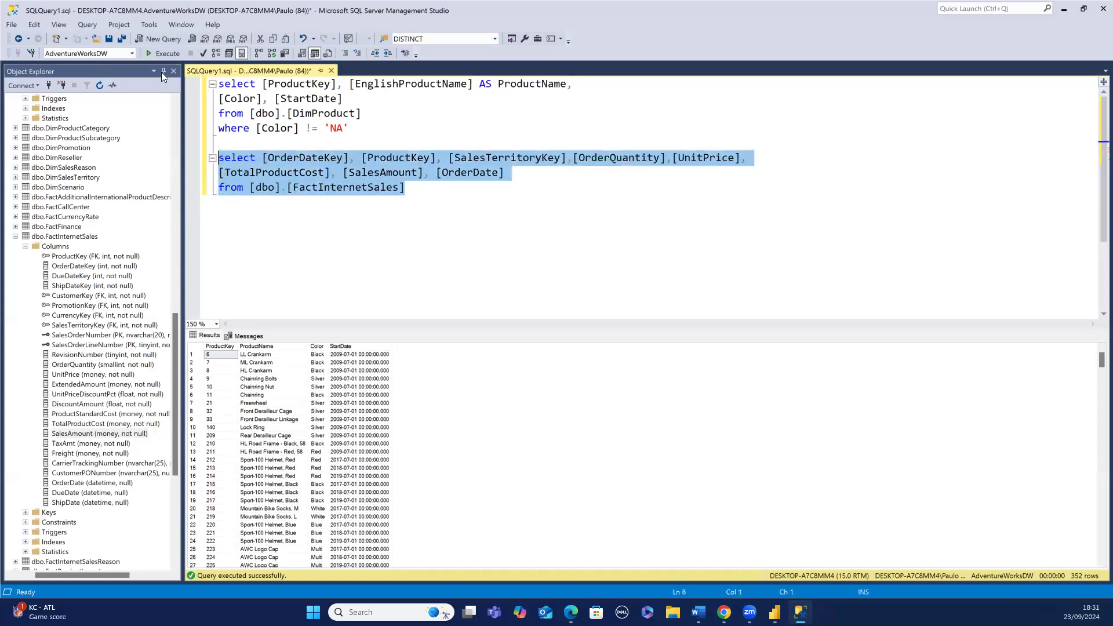
{"action": "left_click", "coordinate": [162, 55]}
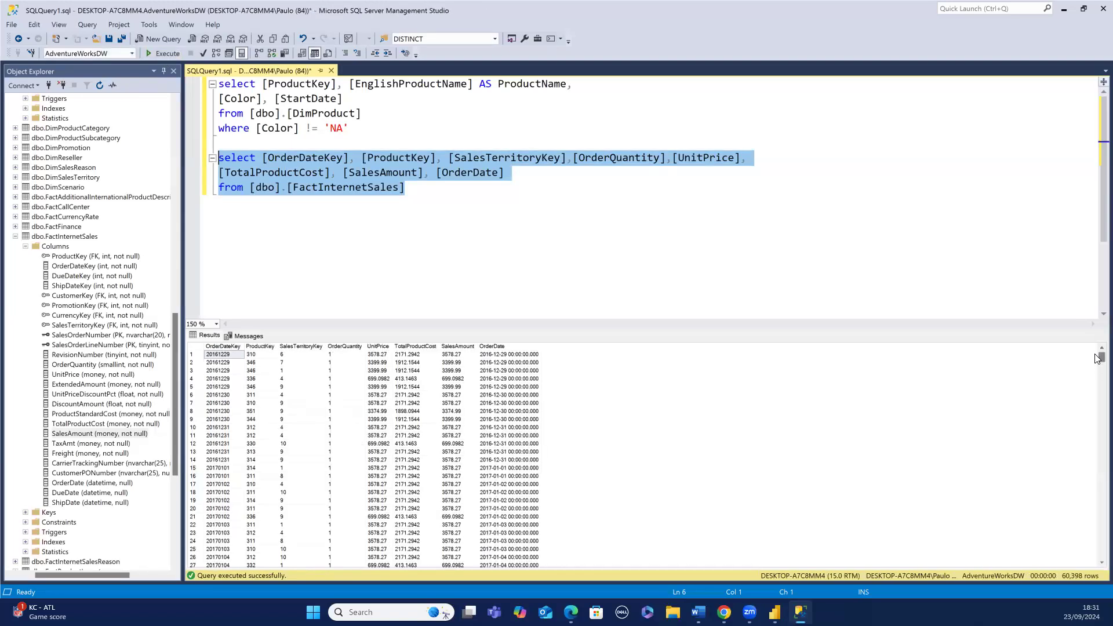
{"action": "left_click_drag", "start_coordinate": [1097, 360], "coordinate": [1064, 568]}
{"action": "left_click_drag", "start_coordinate": [1078, 510], "coordinate": [1022, 324]}
- Browse the object explorer, expanding the DimProductCategory and DimSalesTerritory tables to examine their columns
{"action": "left_click_drag", "start_coordinate": [175, 366], "coordinate": [185, 326]}
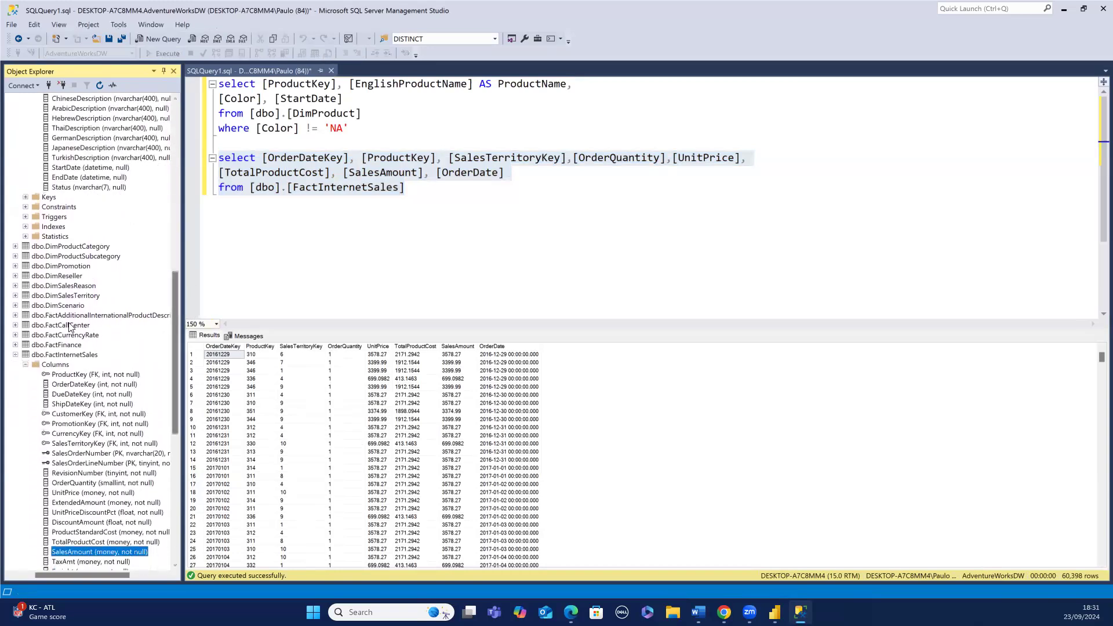
{"action": "left_click", "coordinate": [15, 247]}
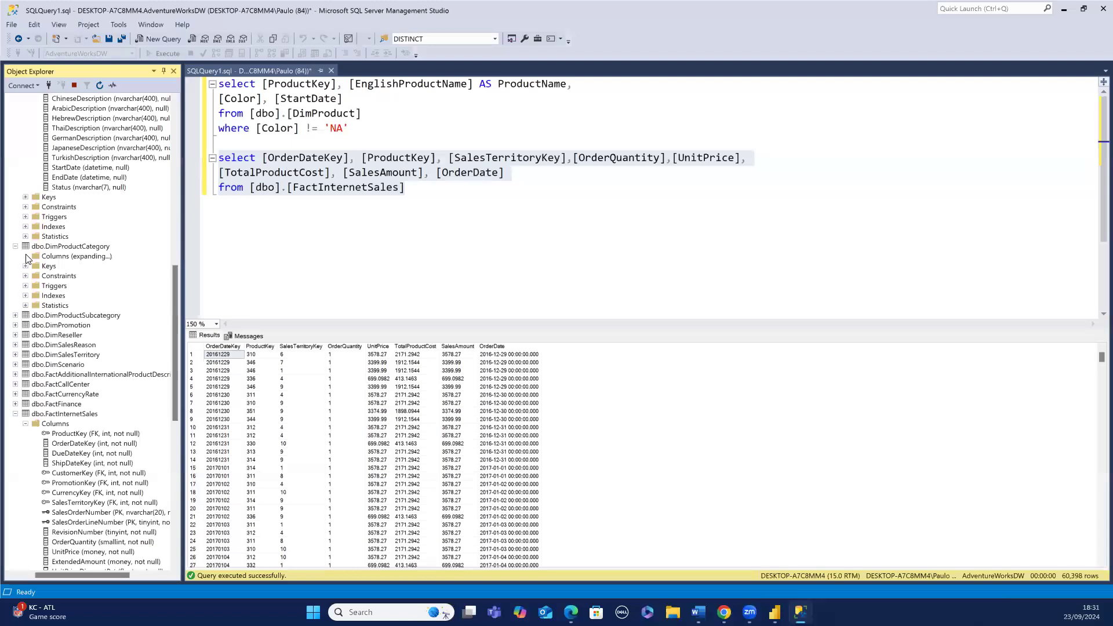
{"action": "left_click", "coordinate": [26, 256]}
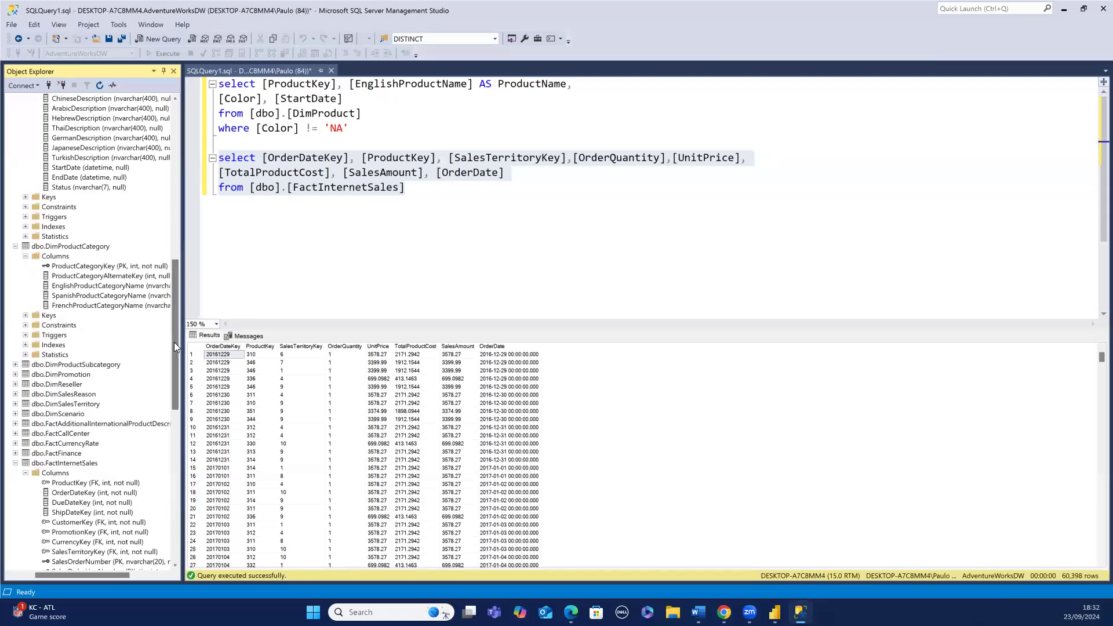
{"action": "left_click_drag", "start_coordinate": [172, 353], "coordinate": [187, 329]}
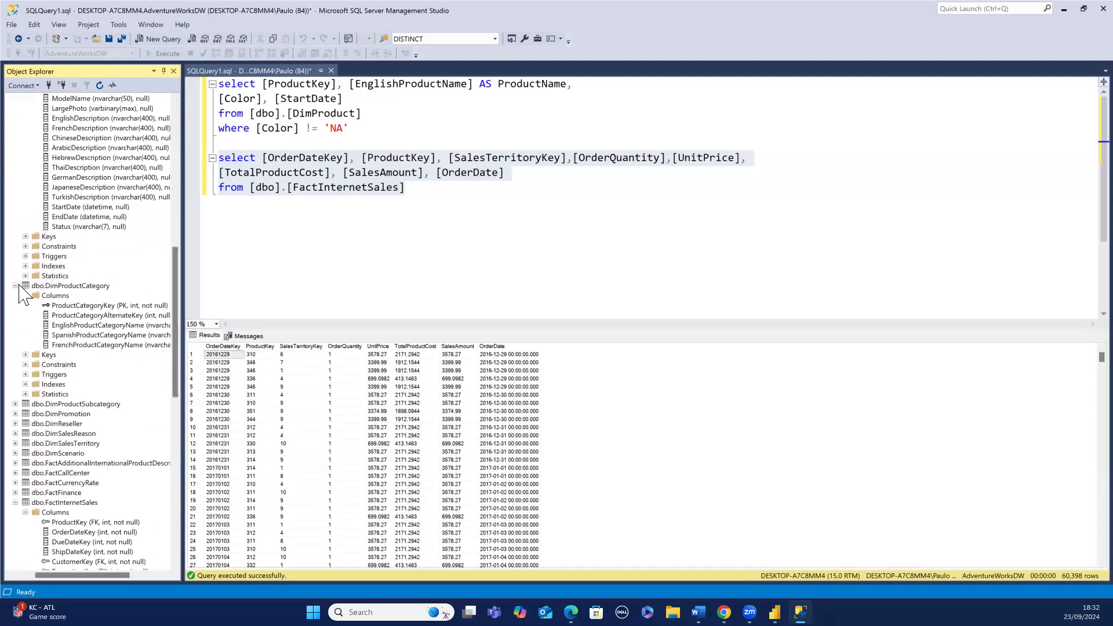
{"action": "left_click", "coordinate": [16, 286]}
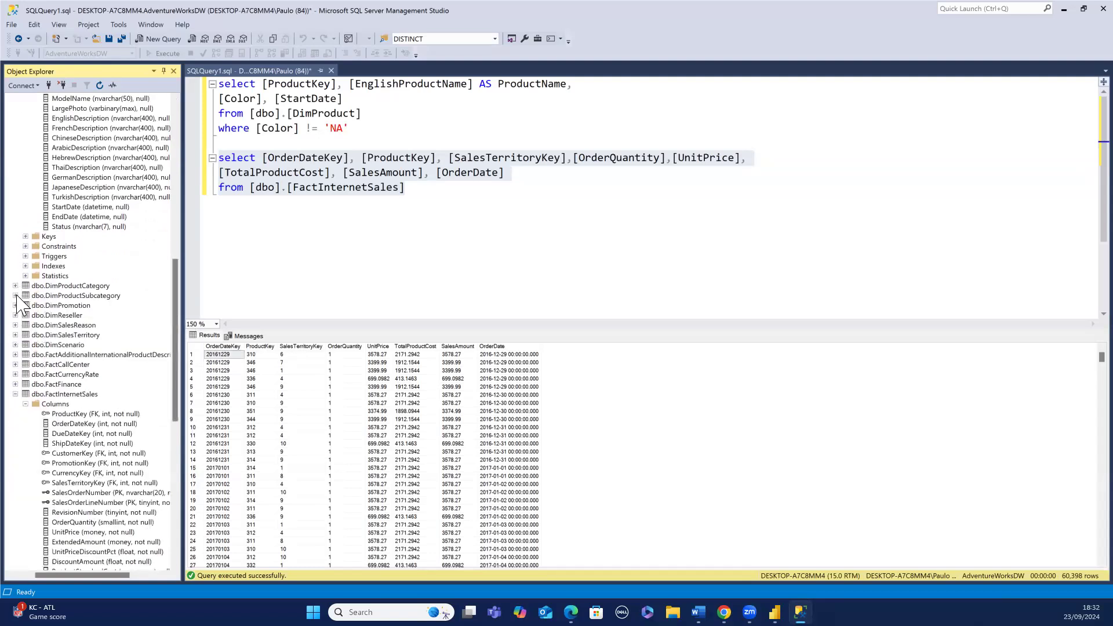
{"action": "left_click", "coordinate": [16, 335]}
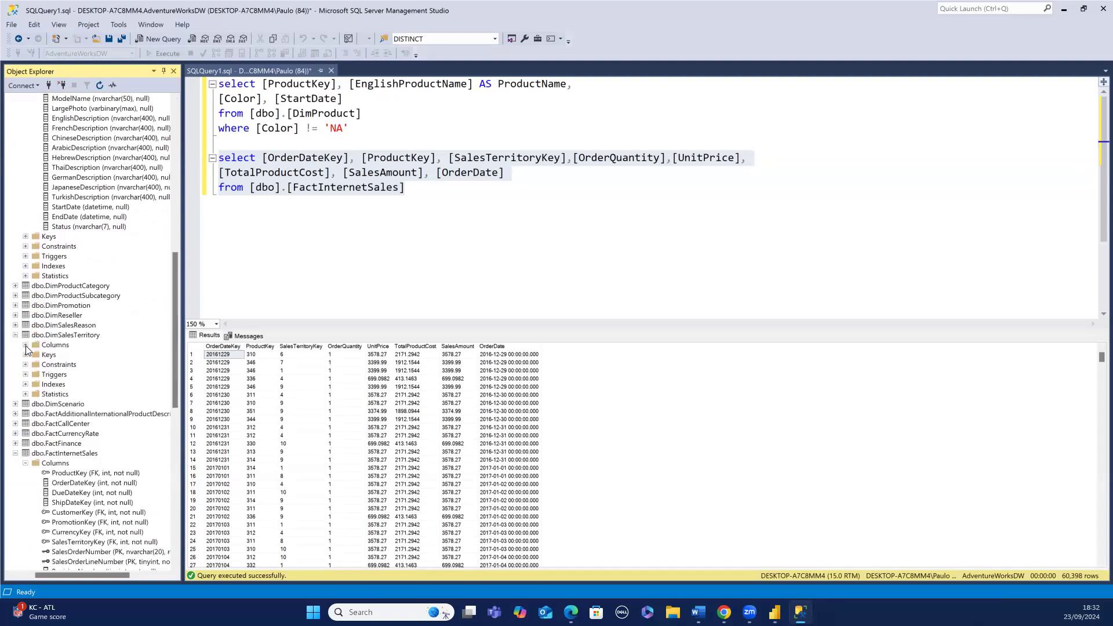
{"action": "left_click", "coordinate": [25, 346]}
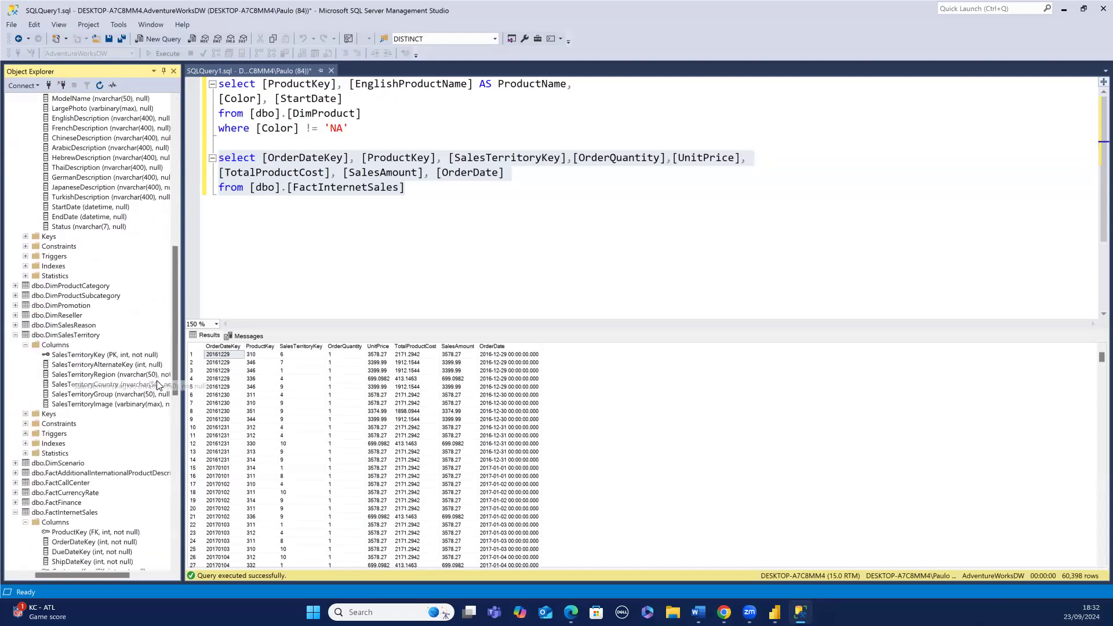
{"action": "left_click_drag", "start_coordinate": [174, 371], "coordinate": [173, 386]}
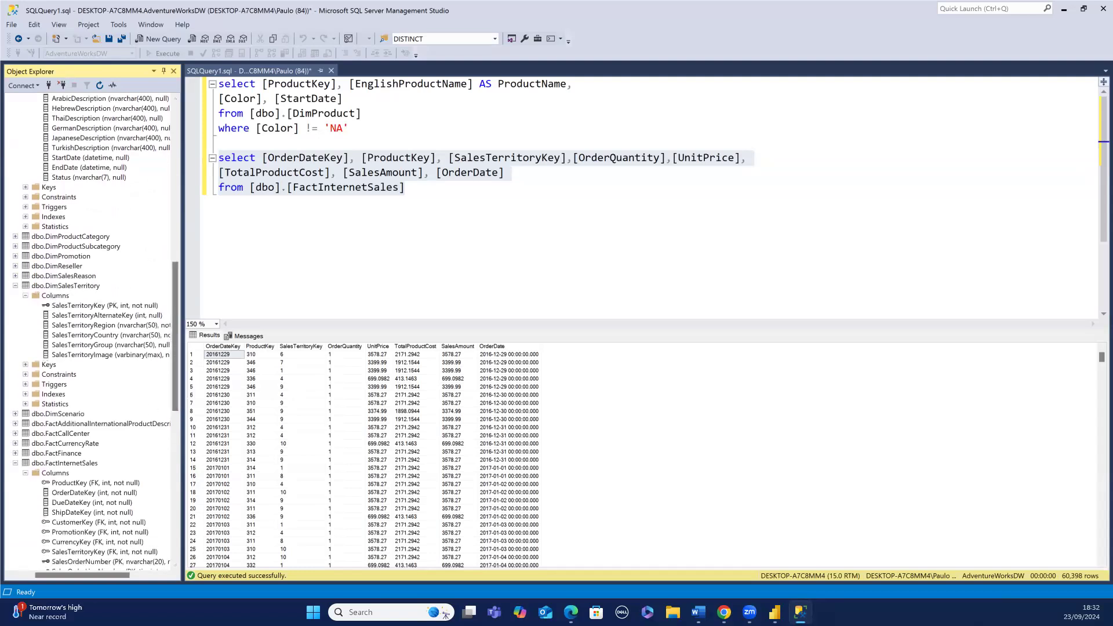
{"action": "left_click", "coordinate": [148, 79]}
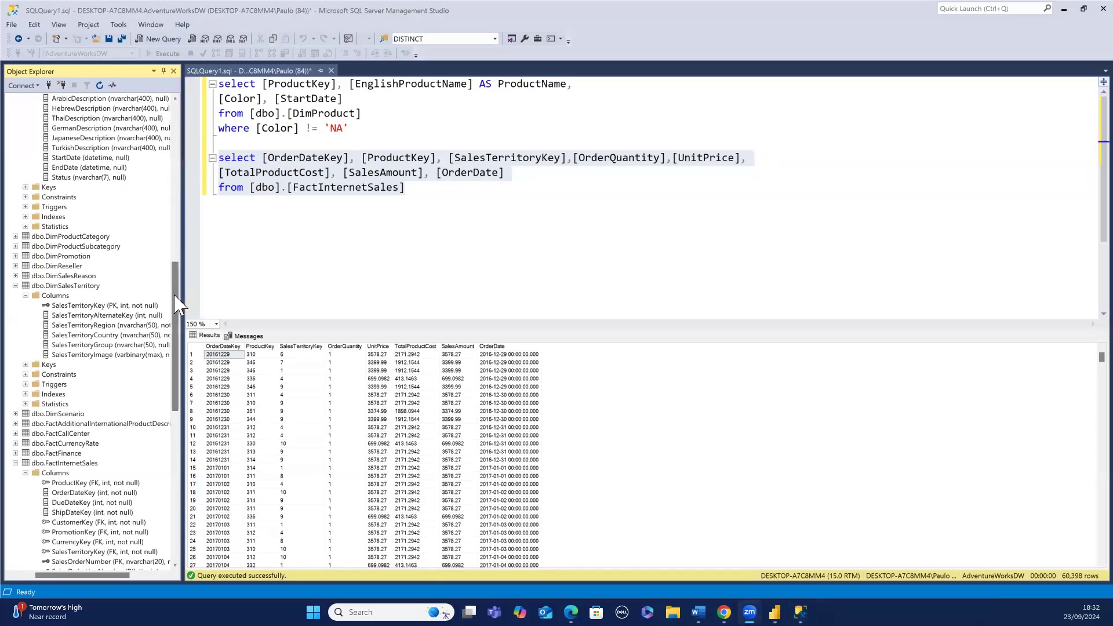
{"action": "left_click_drag", "start_coordinate": [175, 295], "coordinate": [176, 317]}
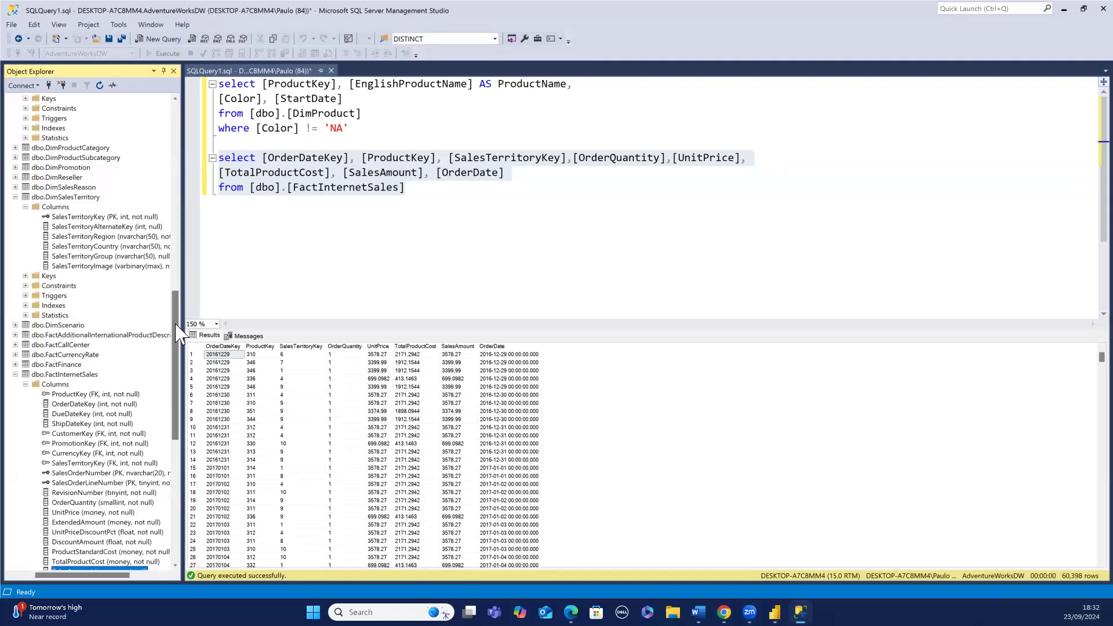
- Write a third query two lines below: select * from [dbo].[DimSalesTerritory]
{"action": "left_click", "coordinate": [409, 194]}
{"action": "key", "text": "Return"}
{"action": "key", "text": "Return"}
{"action": "type", "text": "select"}
{"action": "scroll", "coordinate": [403, 191], "scroll_direction": "down", "scroll_amount": 1}
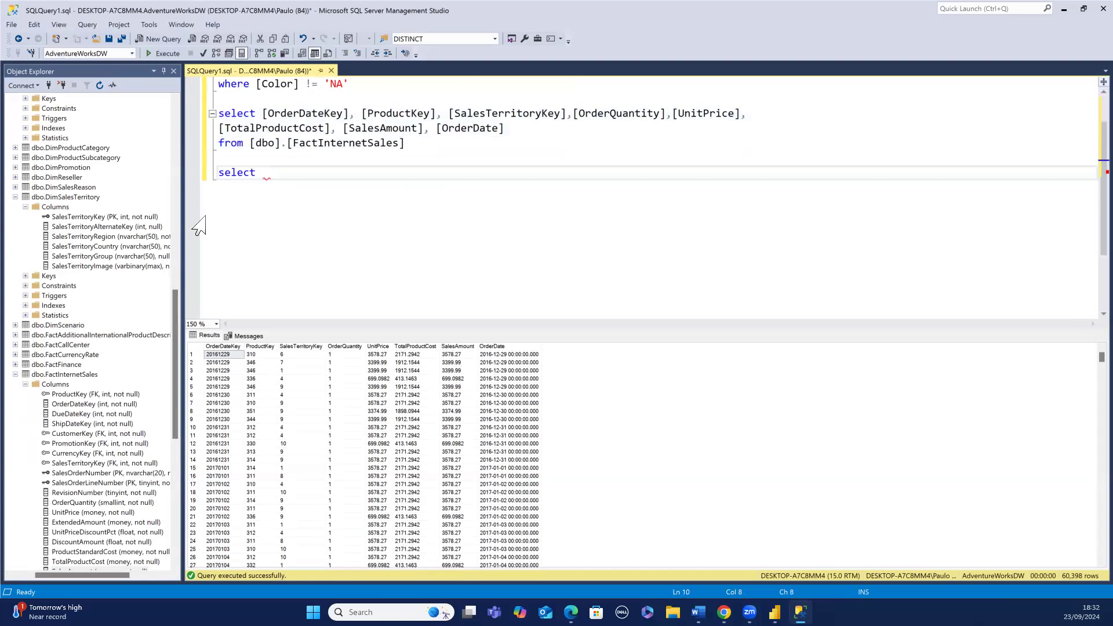
{"action": "type", "text": "*"}
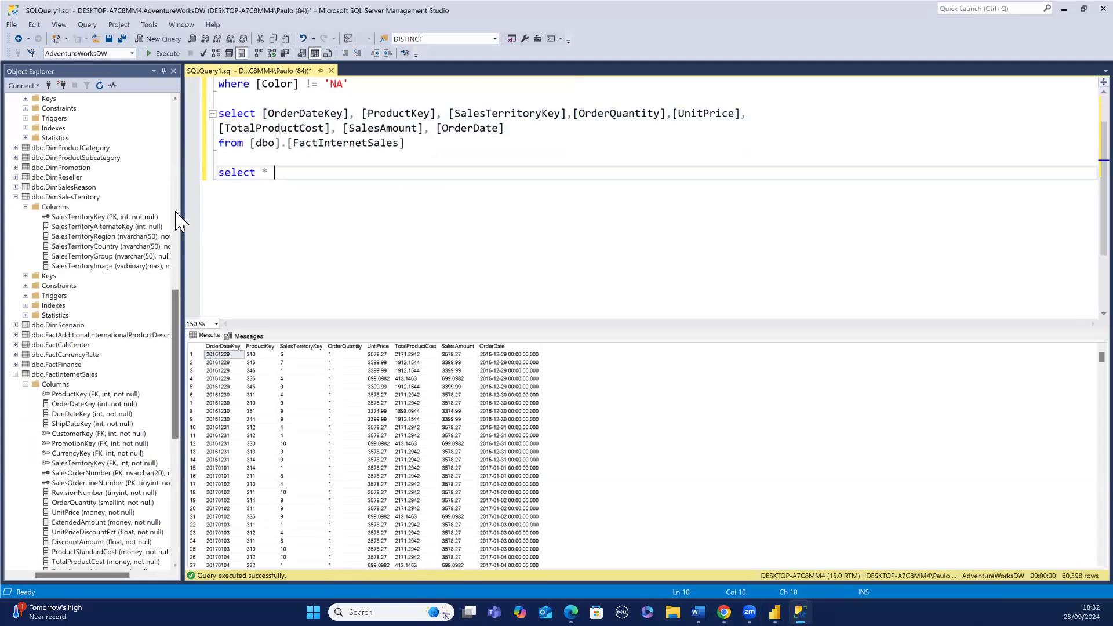
{"action": "type", "text": " from"}
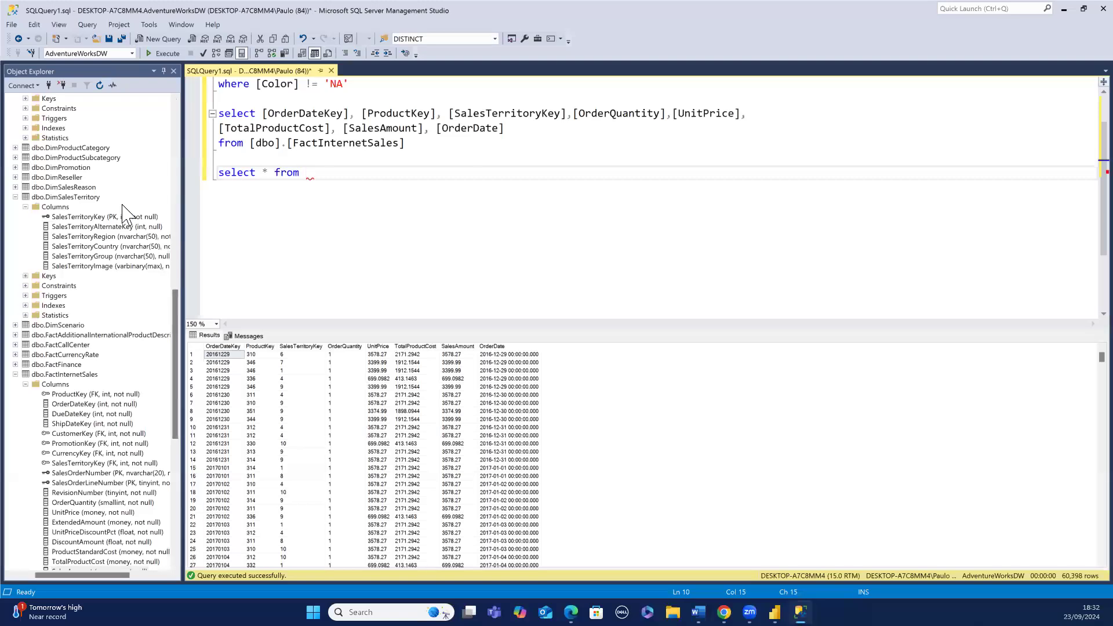
{"action": "left_click_drag", "start_coordinate": [96, 197], "coordinate": [312, 173]}
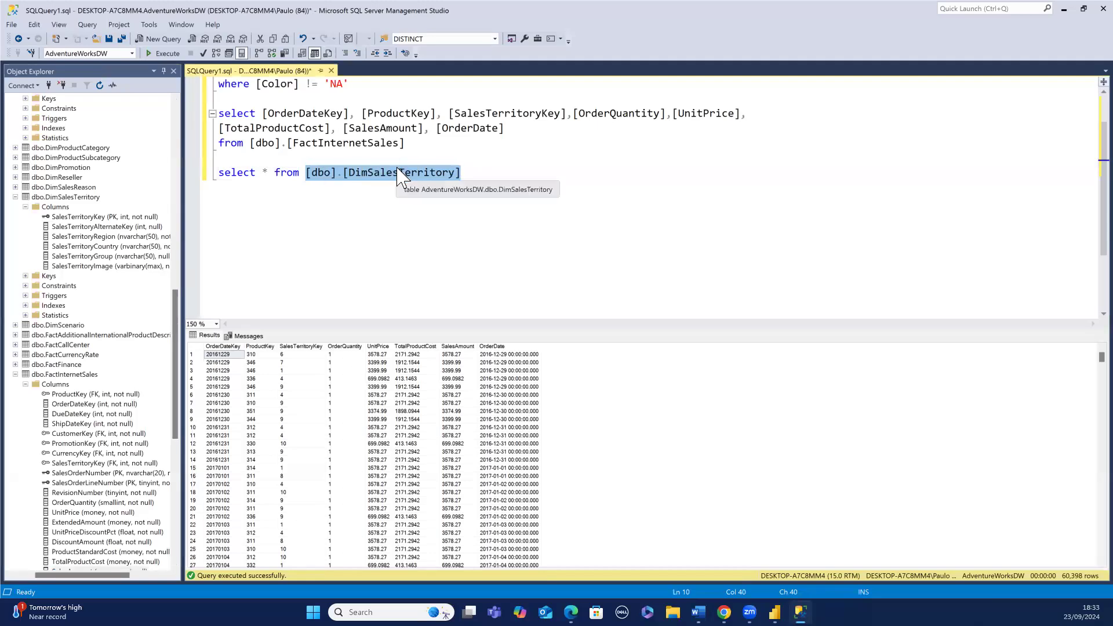
- Select the DimSalesTerritory query and execute it
{"action": "left_click_drag", "start_coordinate": [462, 174], "coordinate": [217, 174]}
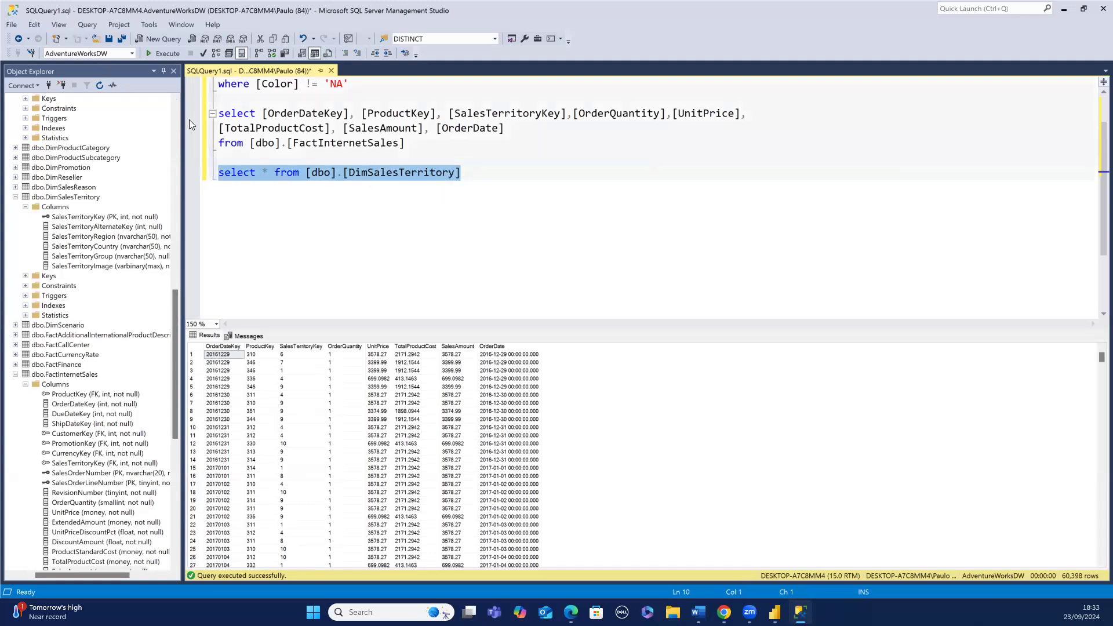
{"action": "left_click", "coordinate": [166, 54]}
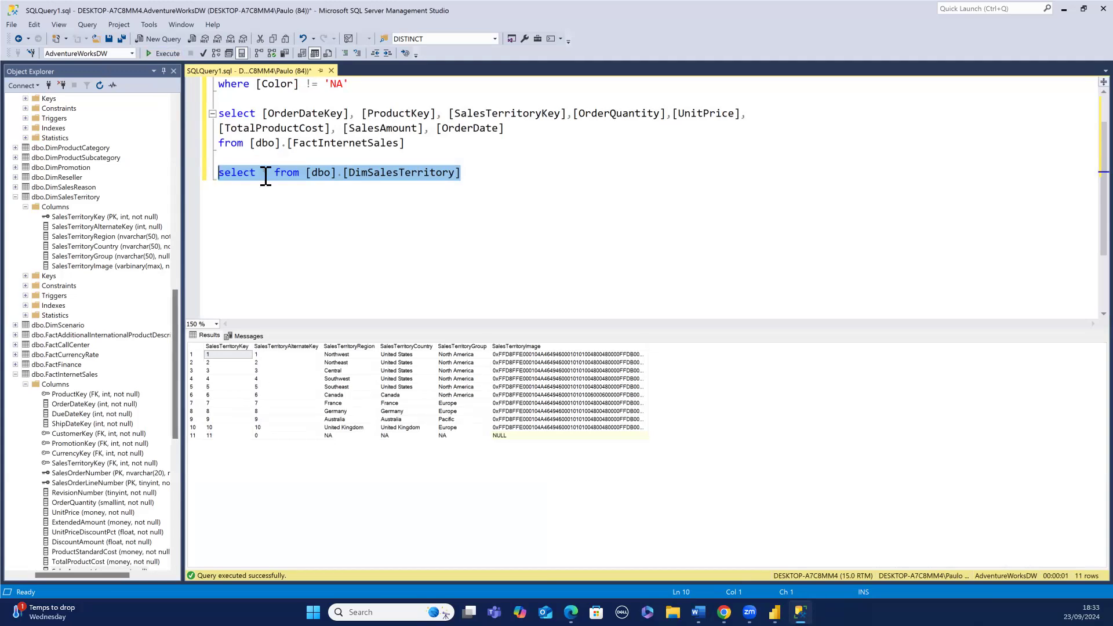
{"action": "left_click", "coordinate": [467, 178]}
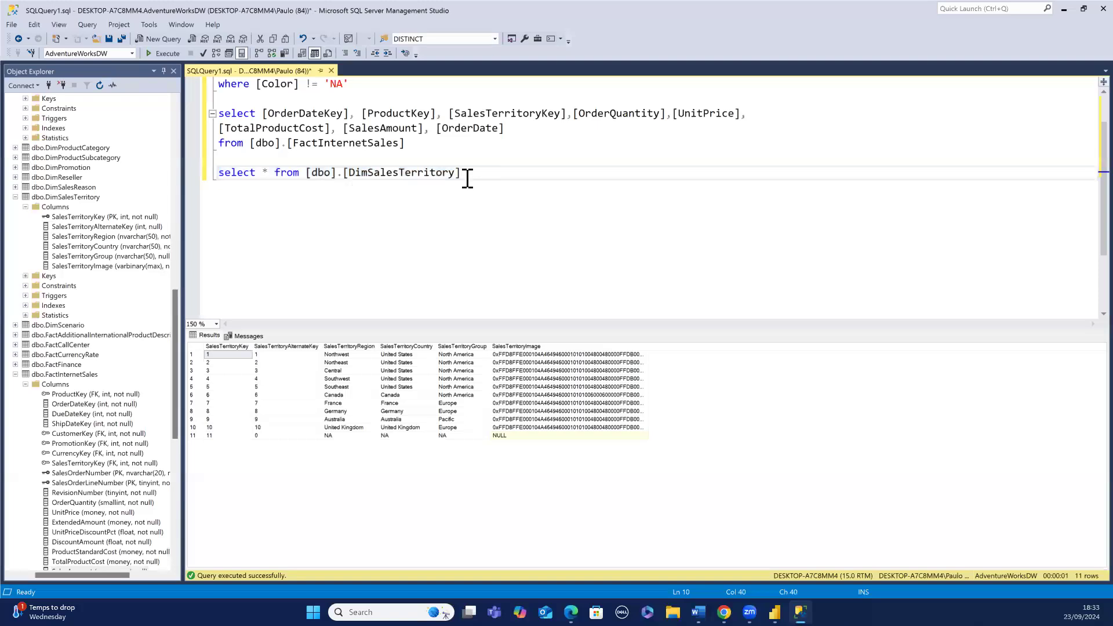
- Connect Object Explorer to the Database Engine server using Windows Authentication
{"action": "scroll", "coordinate": [463, 182], "scroll_direction": "up", "scroll_amount": 1}
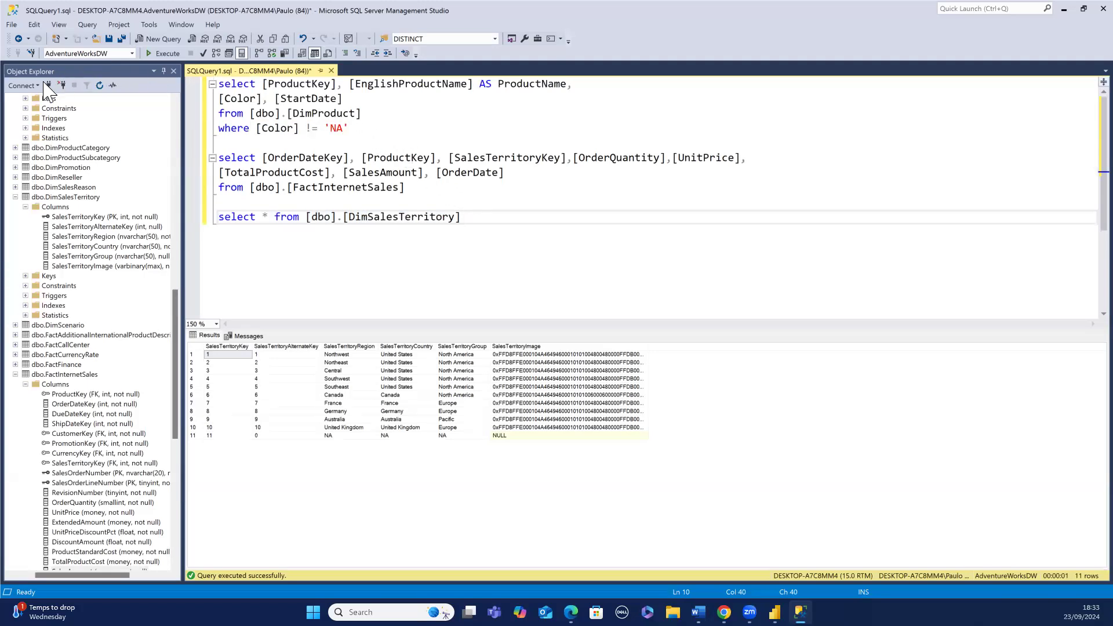
{"action": "left_click", "coordinate": [23, 85]}
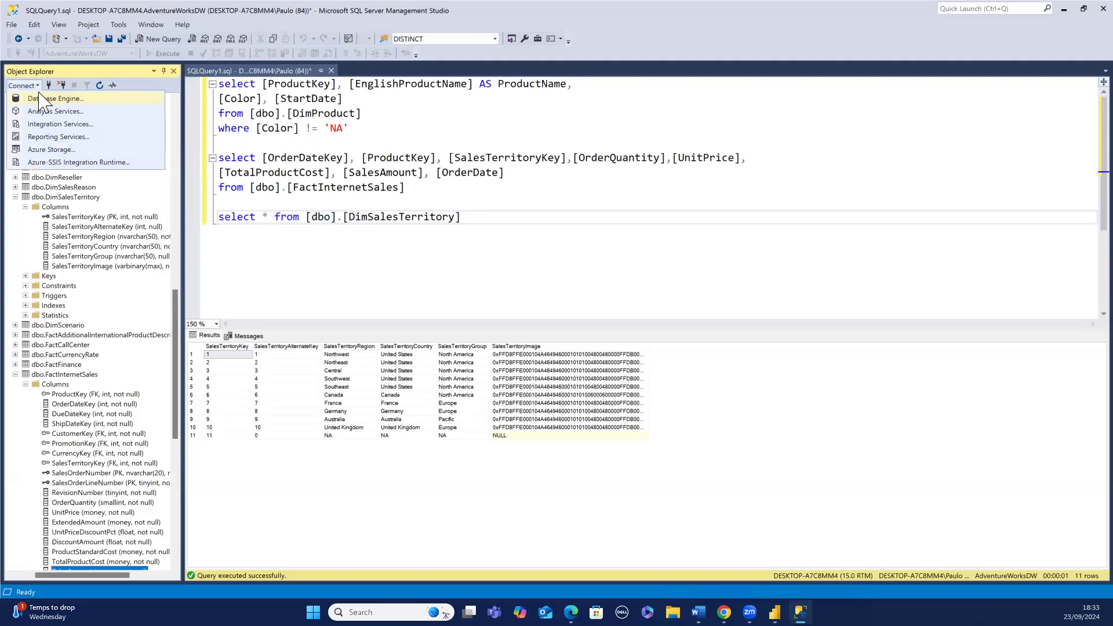
{"action": "left_click", "coordinate": [40, 98]}
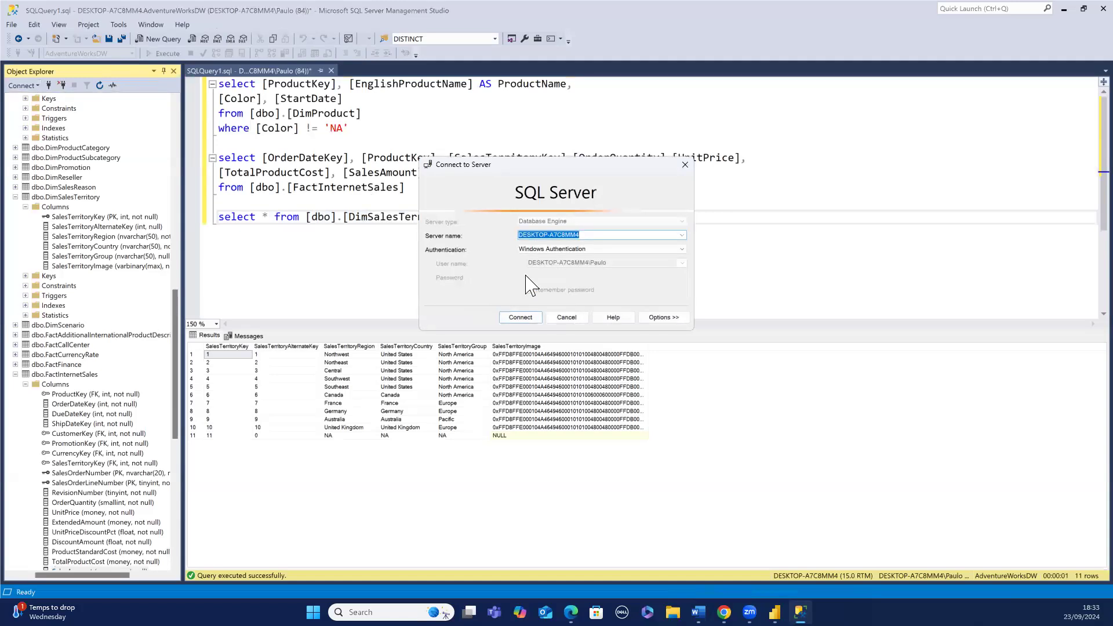
{"action": "left_click", "coordinate": [520, 319]}
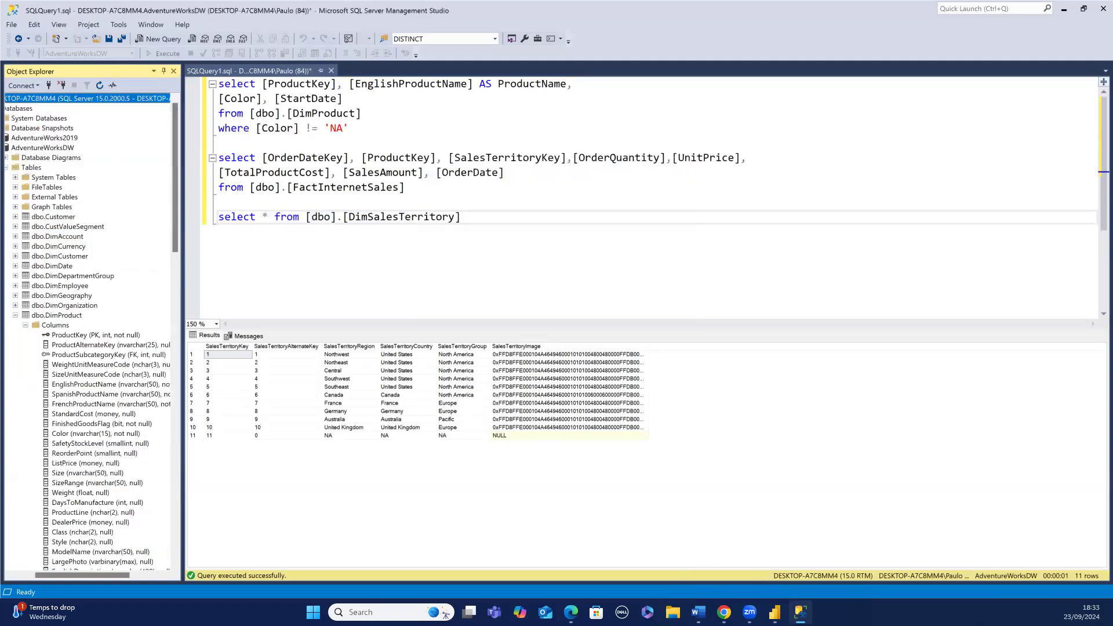
- Switch to Power BI Desktop, open a SQL Server database connection and paste the server name DESKTOP-A7C8MM4
{"action": "left_click", "coordinate": [775, 612]}
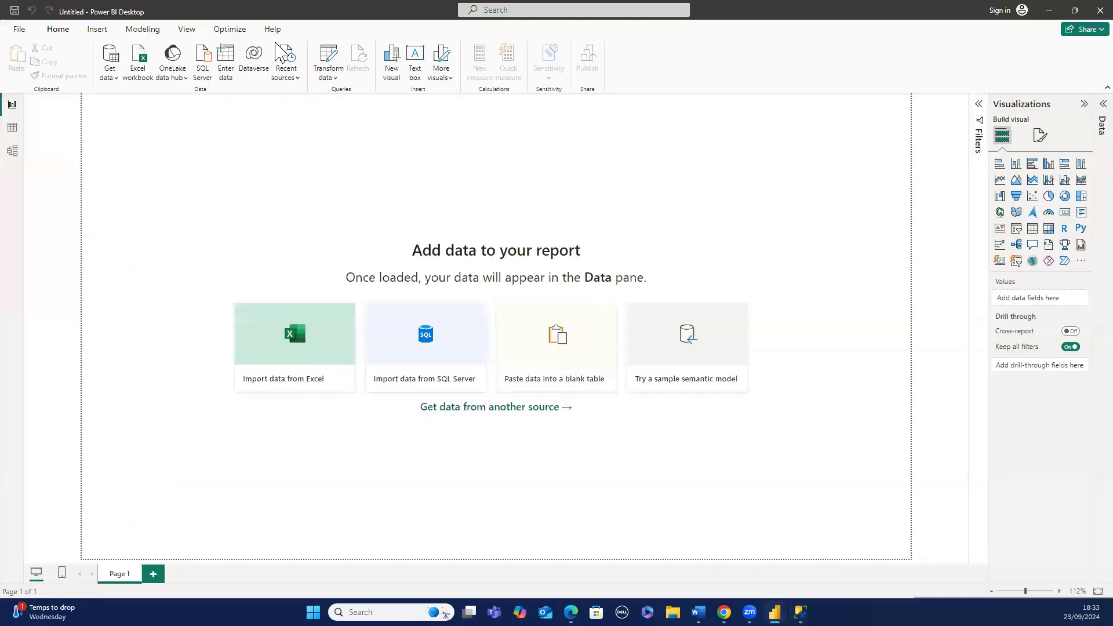
{"action": "left_click", "coordinate": [203, 70]}
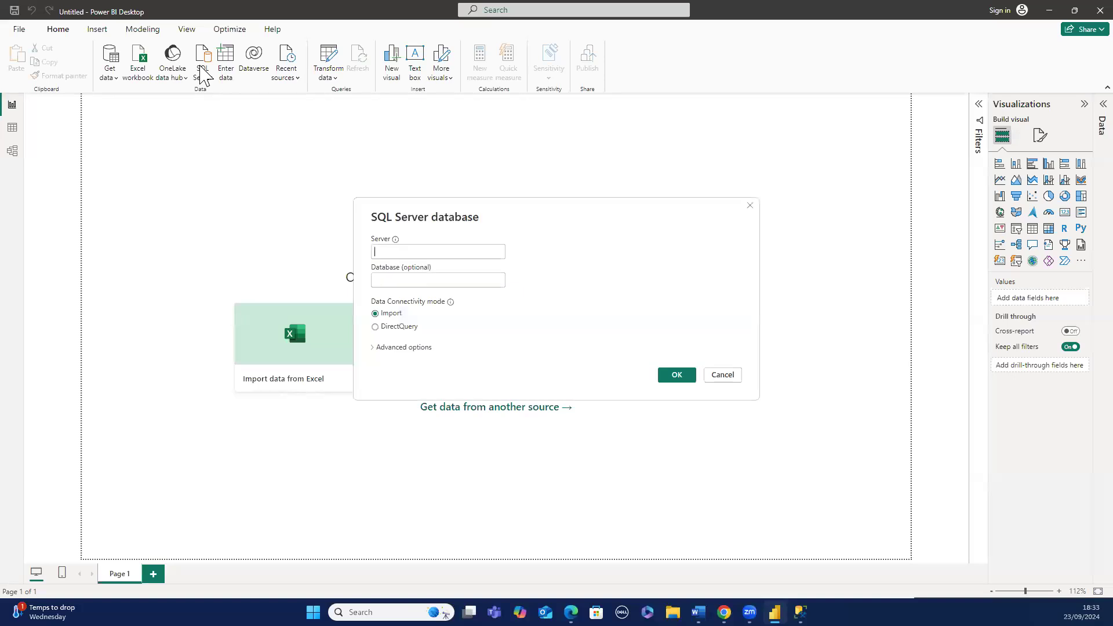
{"action": "left_click", "coordinate": [375, 253]}
{"action": "type", "text": "DESKTOP-A7C8MM4"}
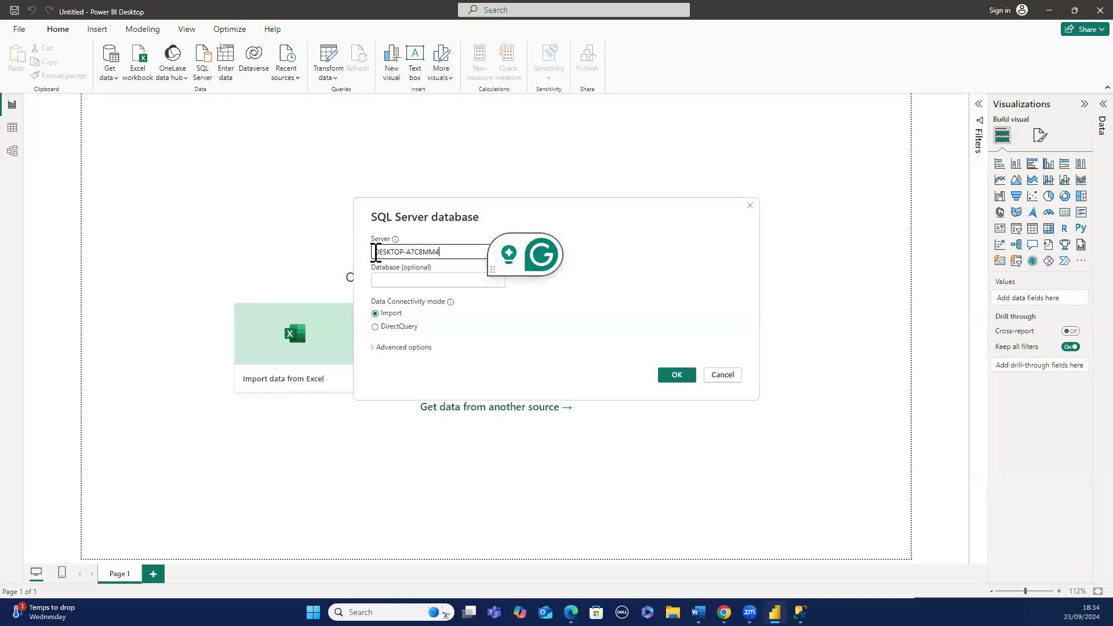
{"action": "left_click", "coordinate": [401, 284]}
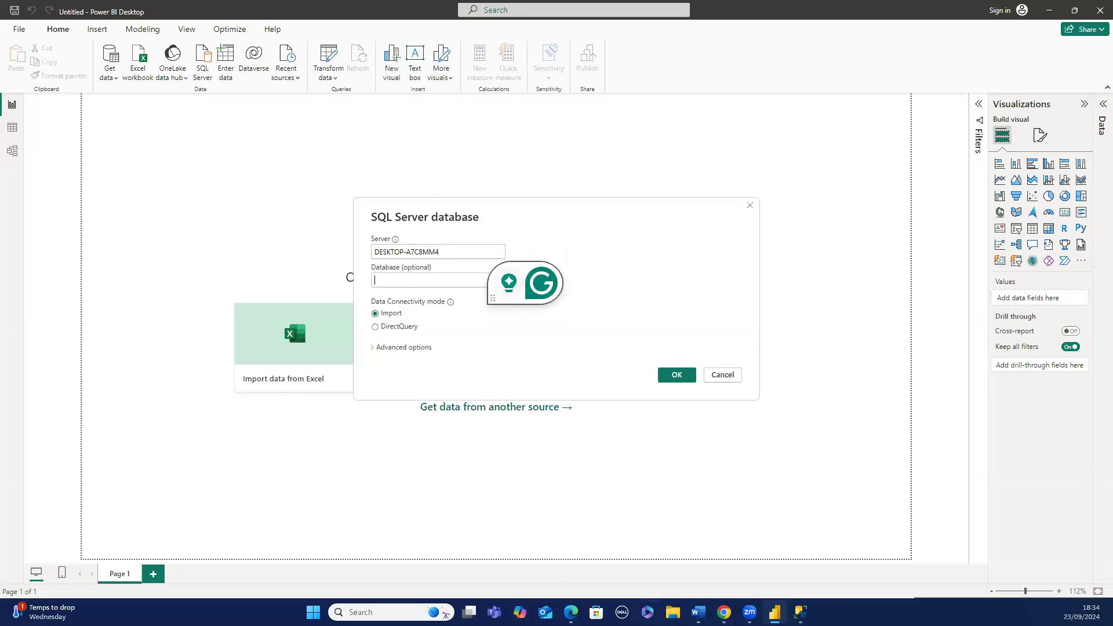
- Switch to Management Studio and select the AdventureWorksDW database name in Object Explorer
{"action": "mouse_move", "coordinate": [723, 612]}
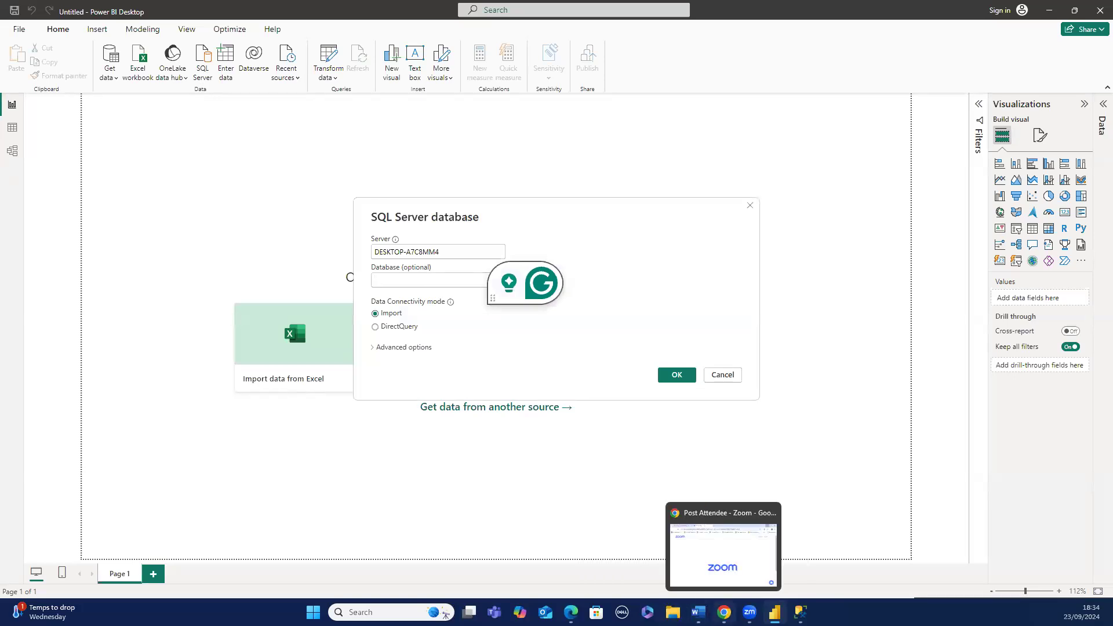
{"action": "mouse_move", "coordinate": [800, 612]}
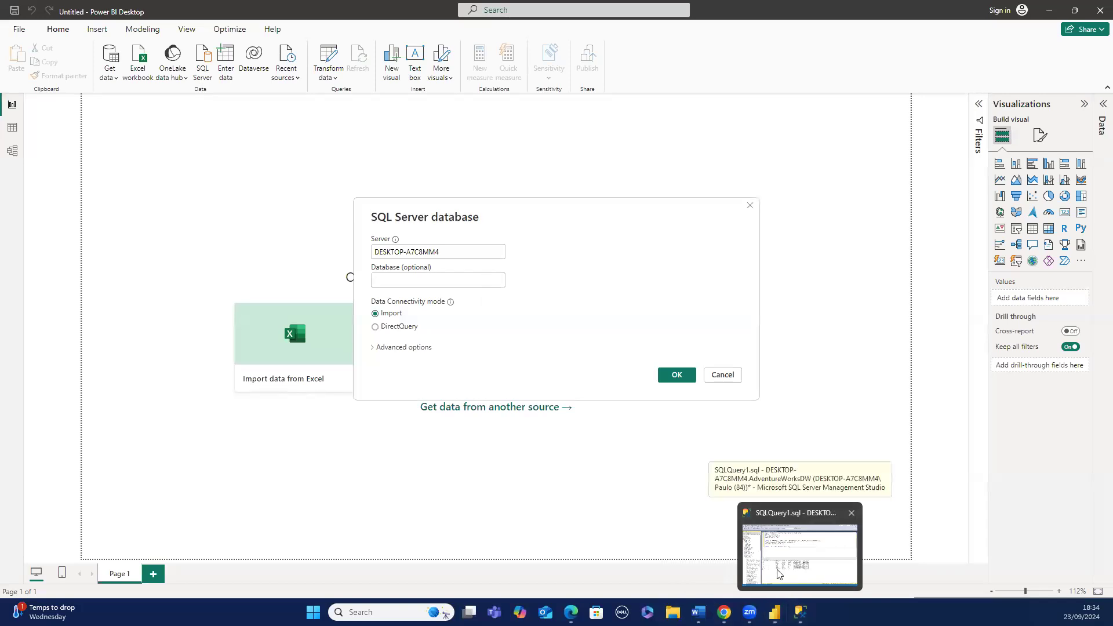
{"action": "left_click", "coordinate": [800, 555]}
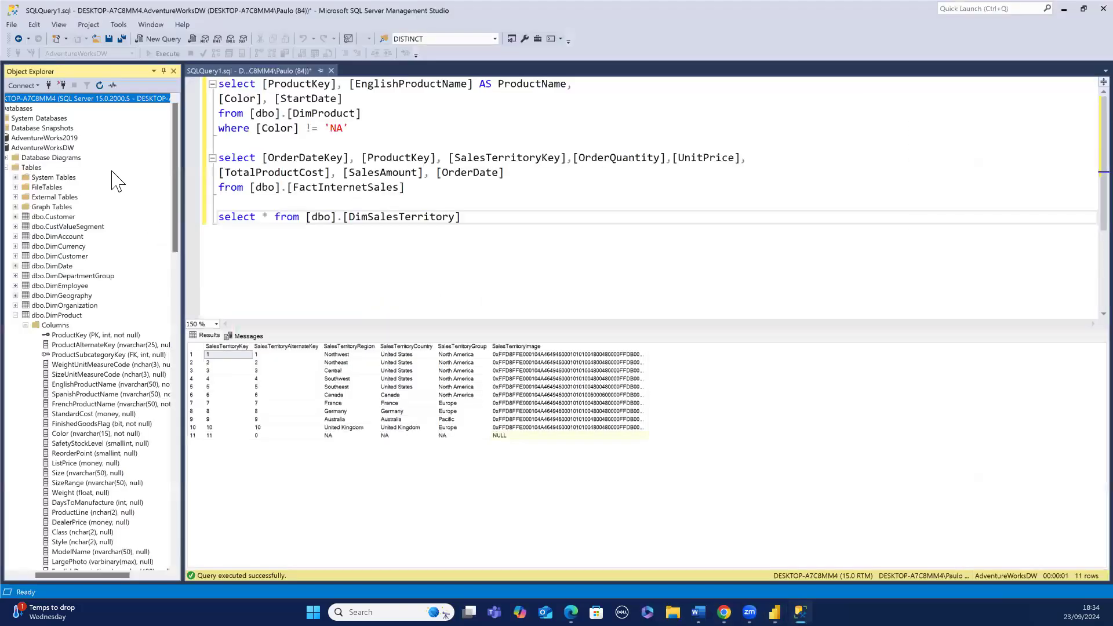
{"action": "left_click", "coordinate": [55, 149]}
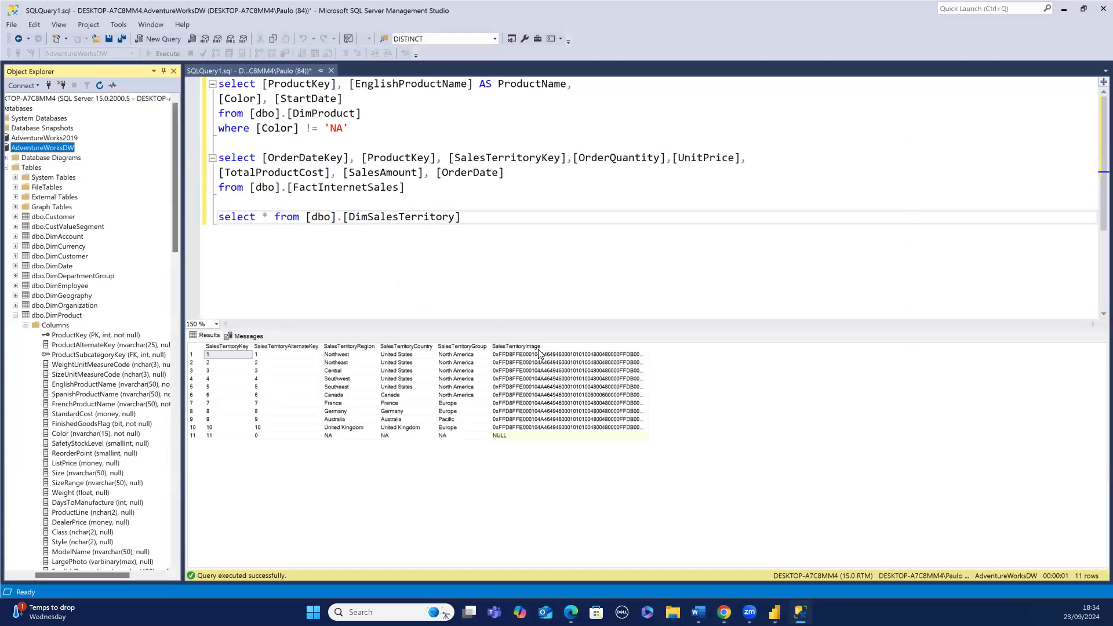
- Enter AdventureWorksDW as the database in the SQL Server database dialog and expand its advanced options
{"action": "mouse_move", "coordinate": [801, 615]}
{"action": "left_click", "coordinate": [774, 584]}
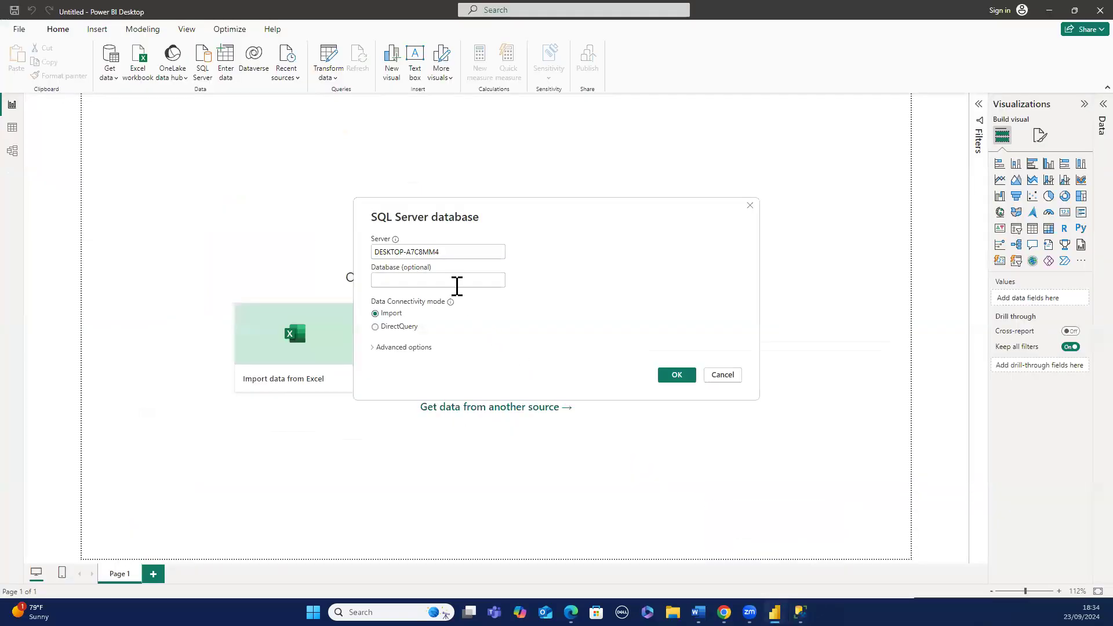
{"action": "left_click", "coordinate": [456, 286]}
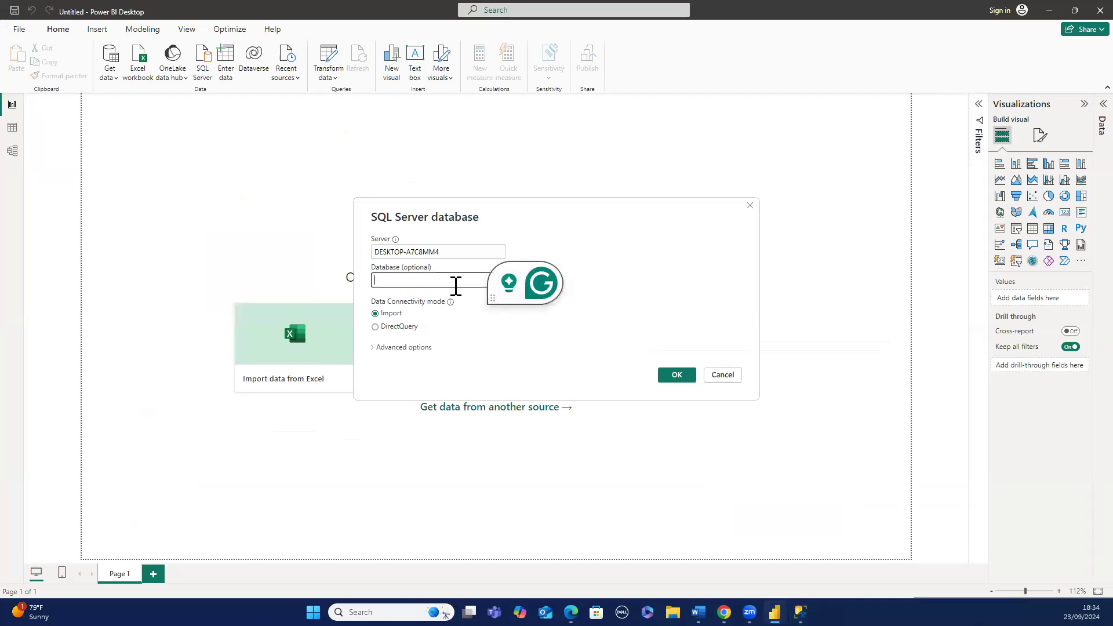
{"action": "type", "text": "[AdventureWorksDW]"}
{"action": "key", "text": "BackSpace"}
{"action": "key", "text": "Left"}
{"action": "key", "text": "Left"}
{"action": "key", "text": "Left"}
{"action": "key", "text": "Left"}
{"action": "key", "text": "Left"}
{"action": "key", "text": "Left"}
{"action": "key", "text": "Left"}
{"action": "key", "text": "Left"}
{"action": "key", "text": "Left"}
{"action": "key", "text": "Left"}
{"action": "key", "text": "Left"}
{"action": "key", "text": "Left"}
{"action": "key", "text": "Left"}
{"action": "key", "text": "Left"}
{"action": "key", "text": "Left"}
{"action": "key", "text": "Left"}
{"action": "key", "text": "Left"}
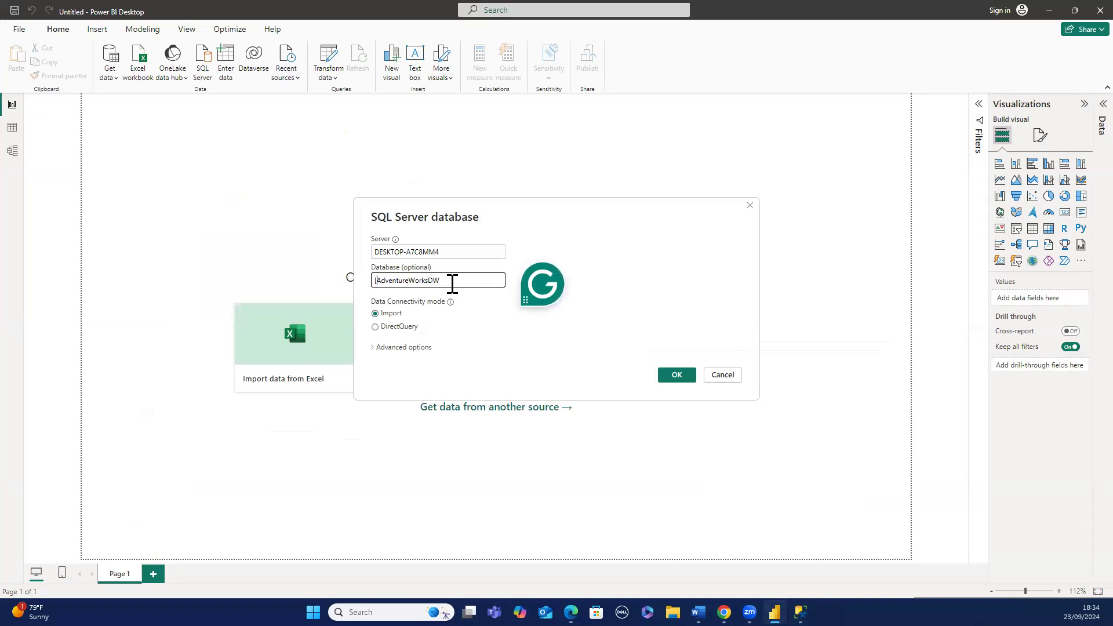
{"action": "key", "text": "Delete"}
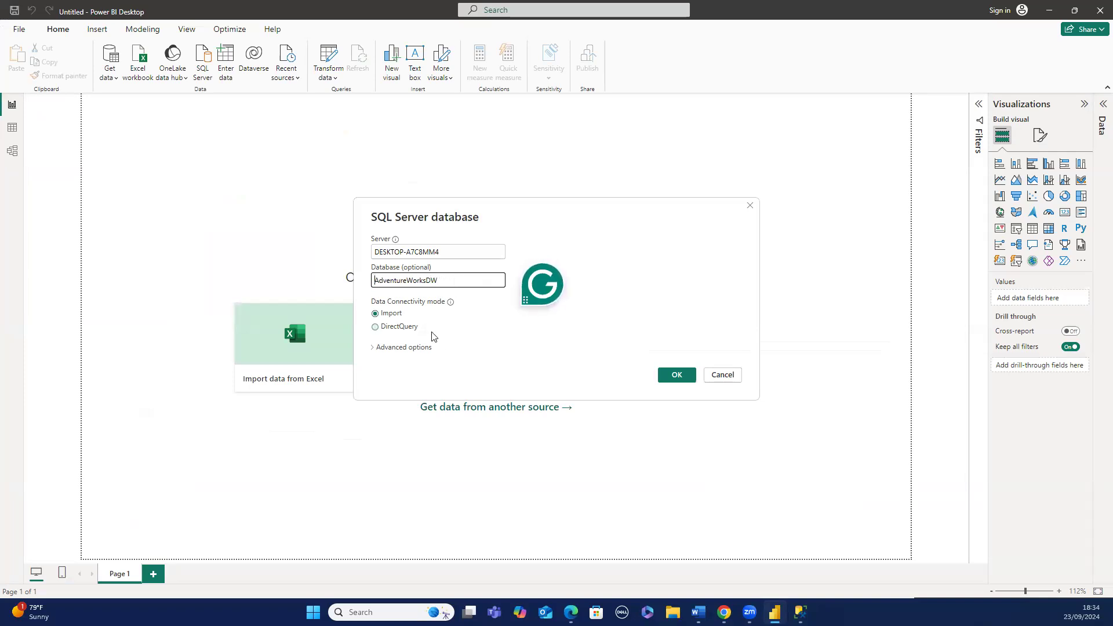
{"action": "left_click", "coordinate": [412, 348]}
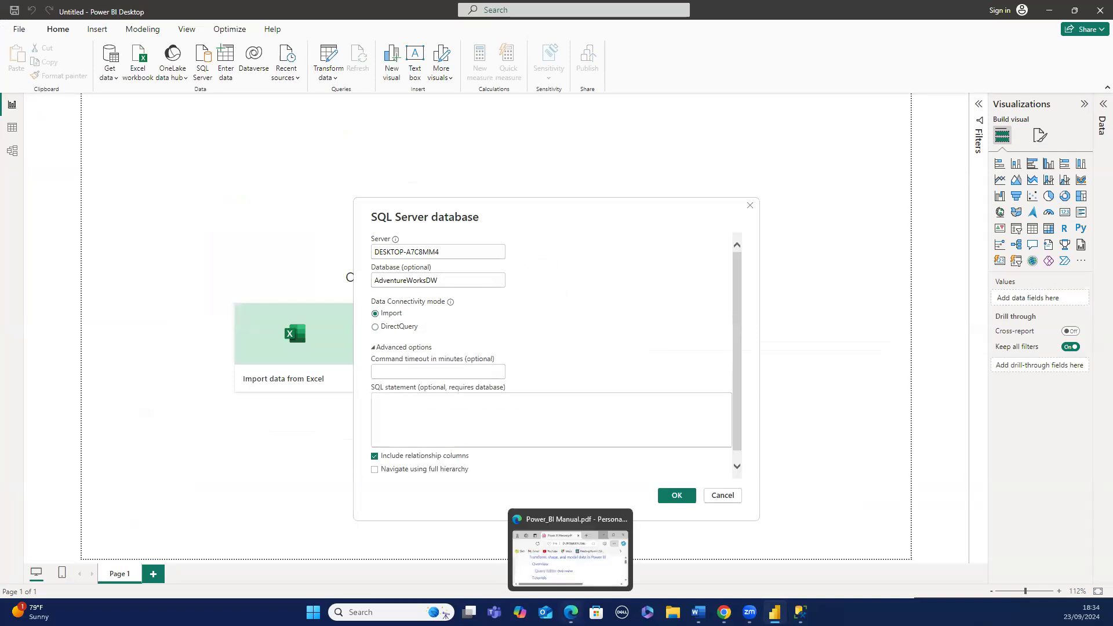
- Switch to Management Studio and cut the whole DimProduct select query out of the editor
{"action": "mouse_move", "coordinate": [775, 612]}
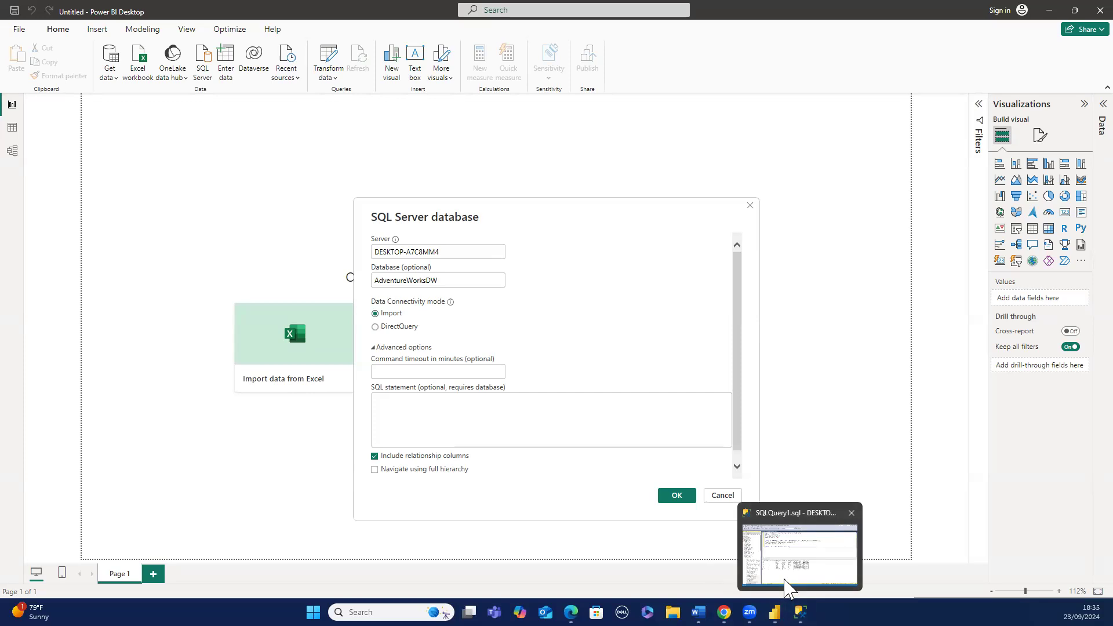
{"action": "key", "text": "alt+Tab"}
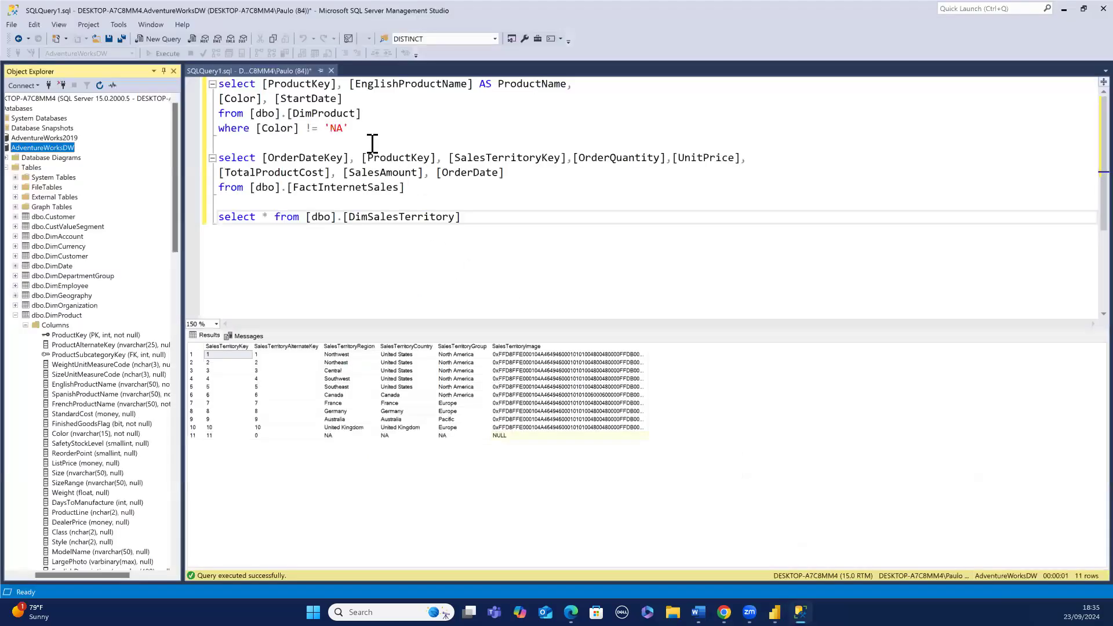
{"action": "left_click_drag", "start_coordinate": [349, 128], "coordinate": [251, 99]}
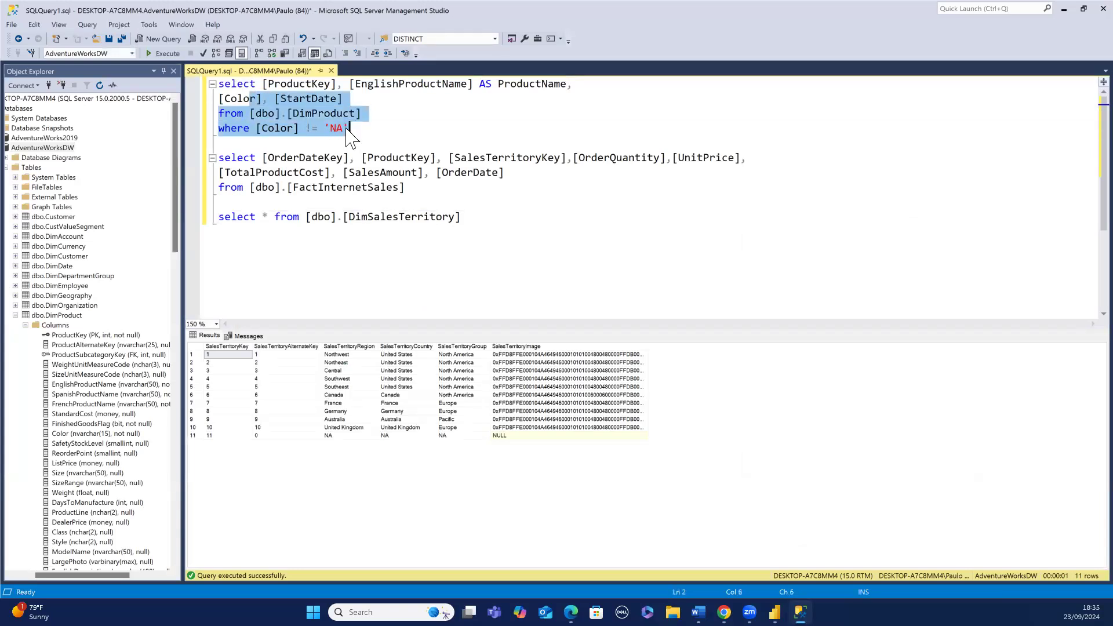
{"action": "left_click", "coordinate": [349, 128]}
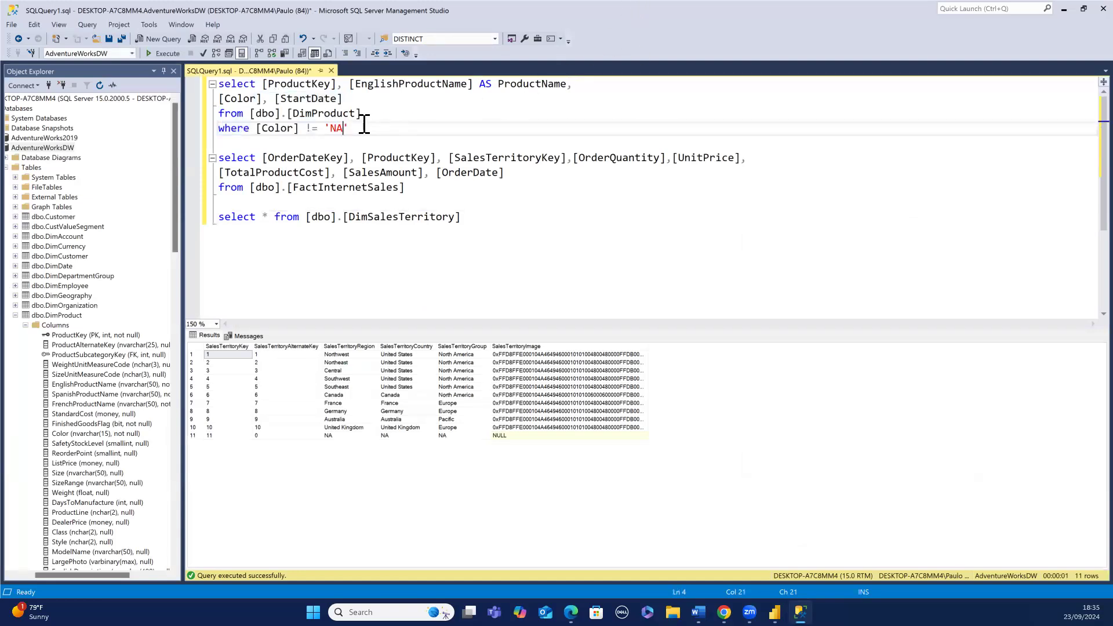
{"action": "left_click", "coordinate": [312, 113], "text": "shift"}
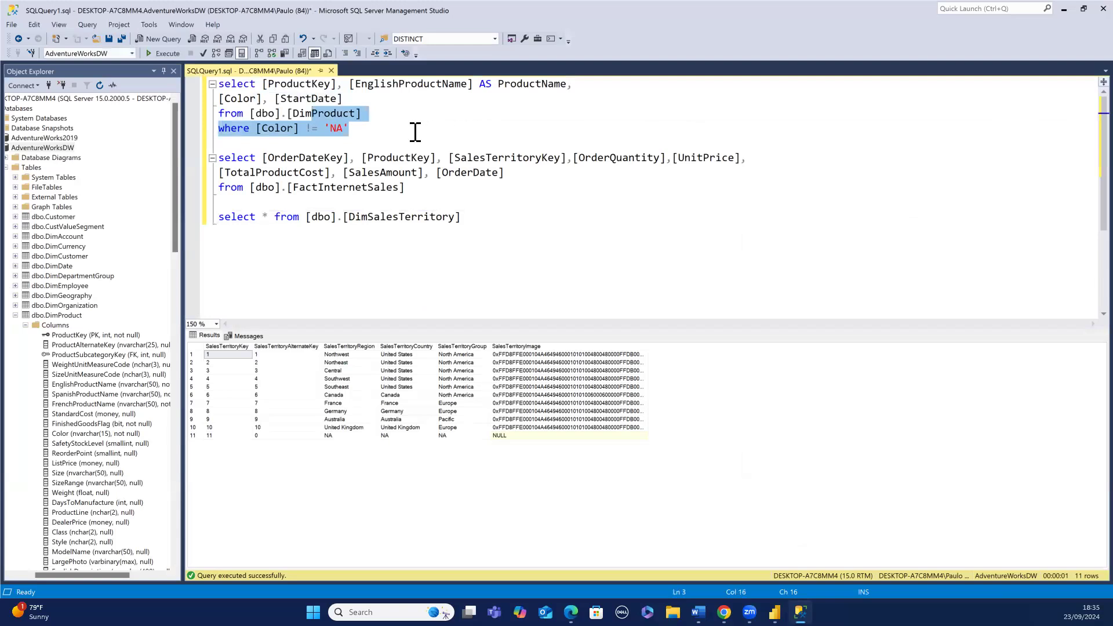
{"action": "left_click_drag", "start_coordinate": [393, 130], "coordinate": [218, 82]}
{"action": "key", "text": "ctrl+c"}
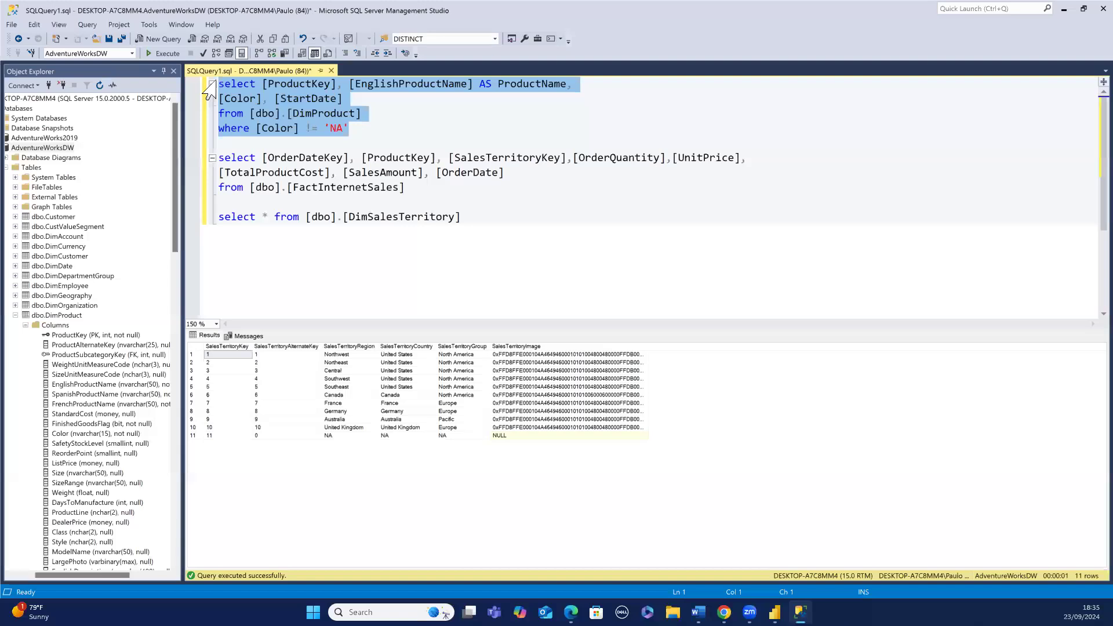
{"action": "key", "text": "Delete"}
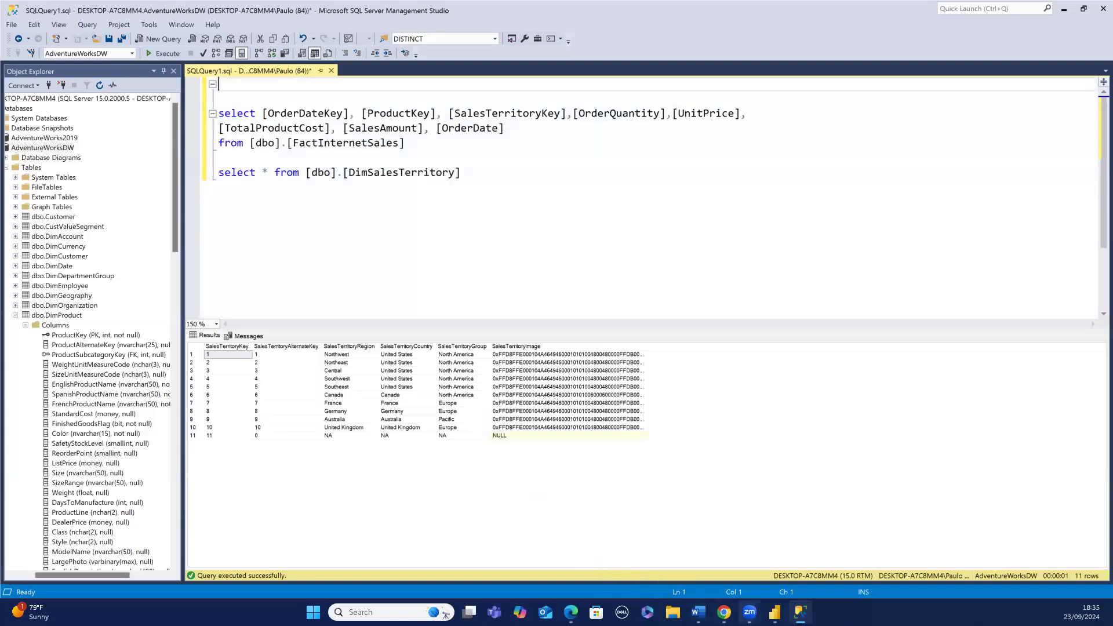
- Paste the DimProduct query into the SQL statement box of the SQL Server database dialog
{"action": "left_click", "coordinate": [777, 553]}
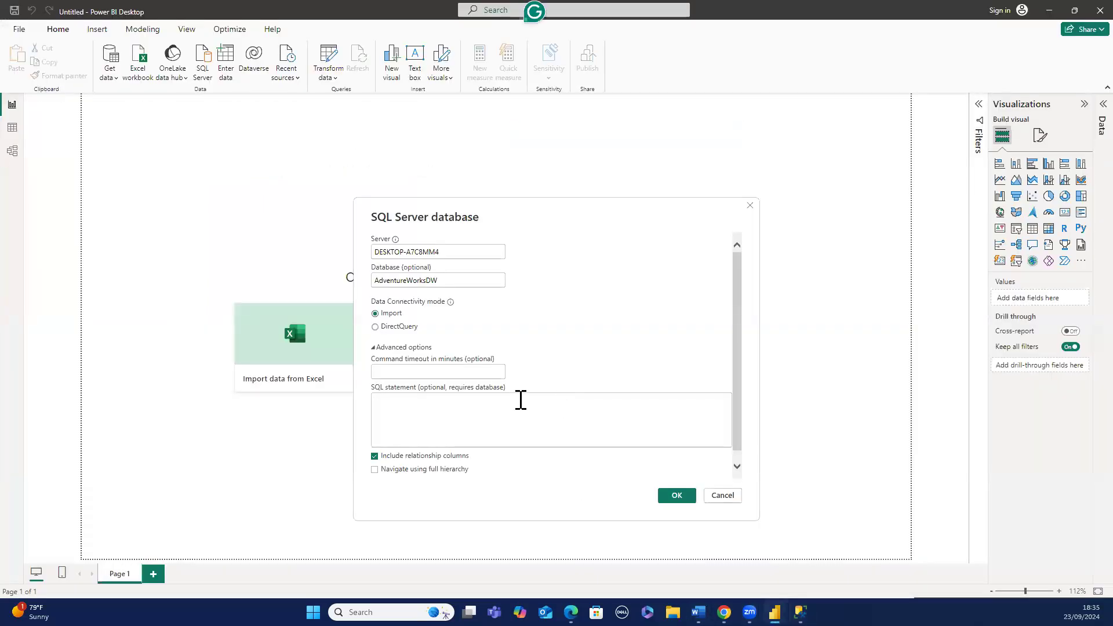
{"action": "left_click", "coordinate": [521, 401]}
{"action": "key", "text": "ctrl+v"}
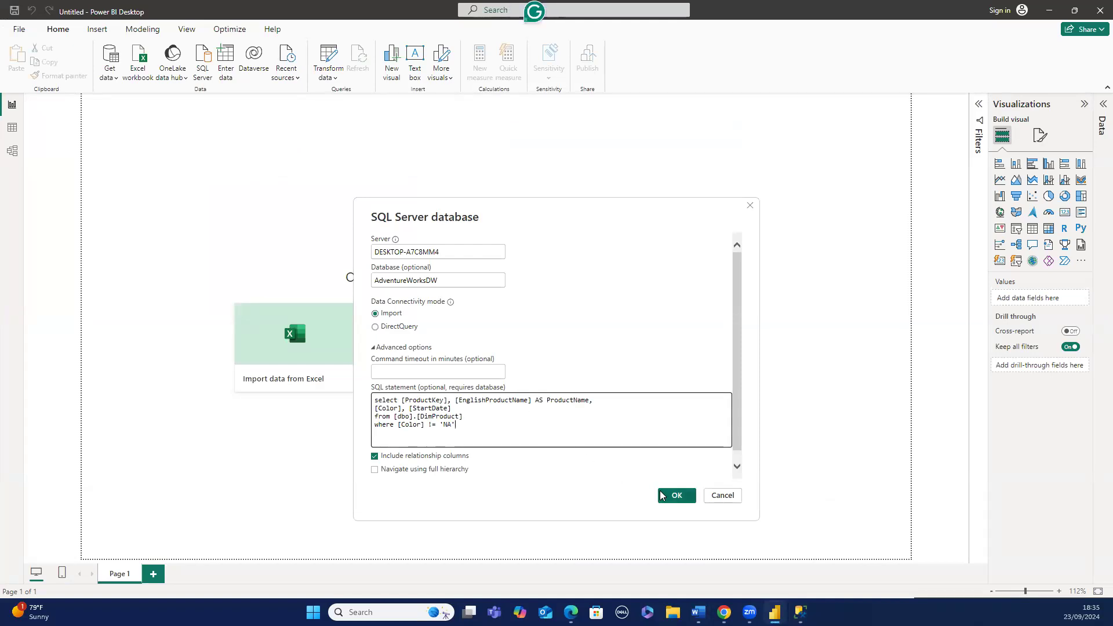
- Copy the server name, then confirm the connection and load the previewed DimProduct query data
{"action": "left_click", "coordinate": [448, 252]}
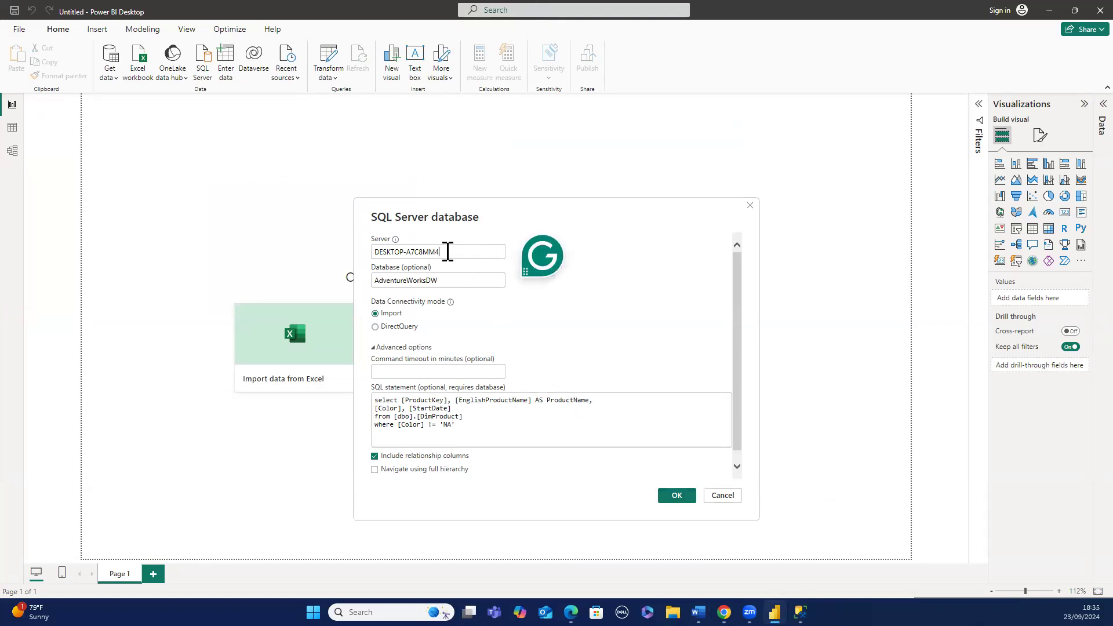
{"action": "triple_click", "coordinate": [448, 252]}
{"action": "key", "text": "ctrl+c"}
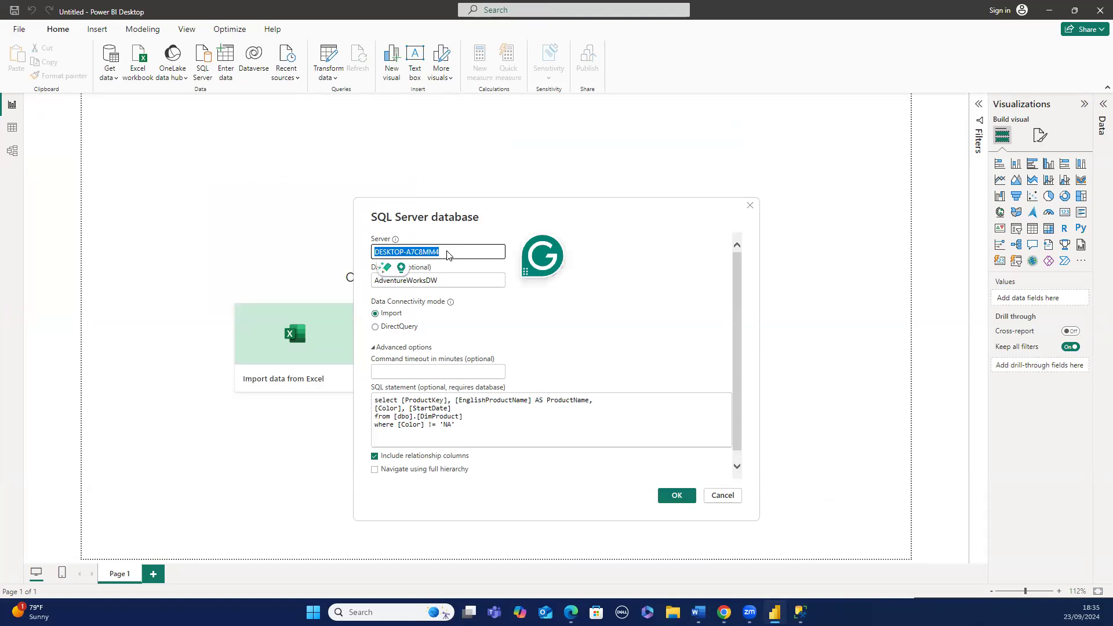
{"action": "left_click", "coordinate": [524, 307]}
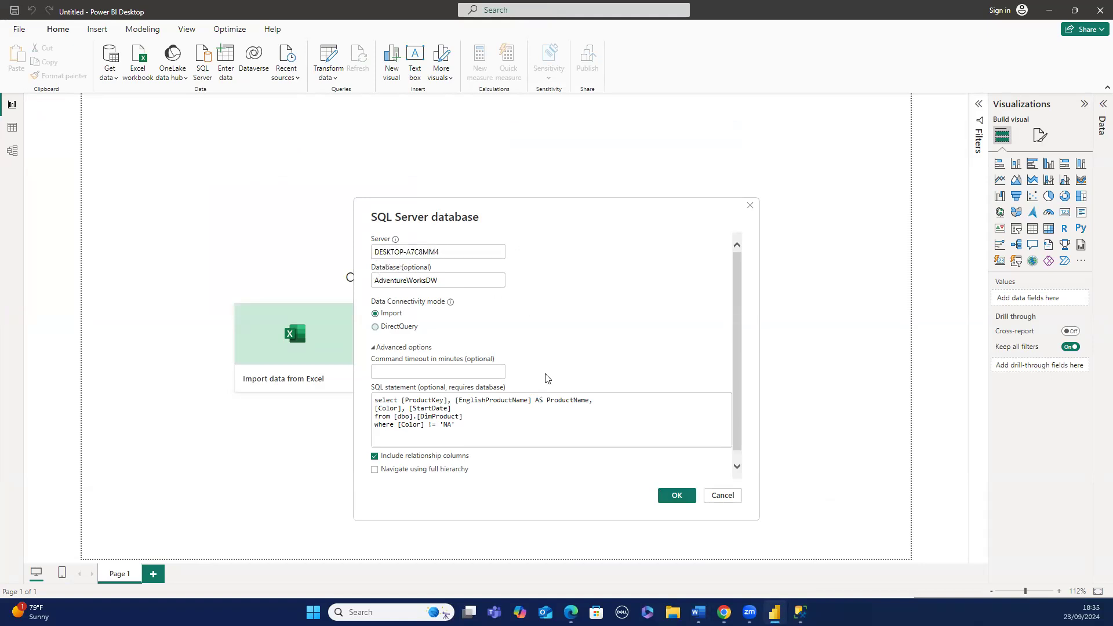
{"action": "left_click", "coordinate": [672, 498]}
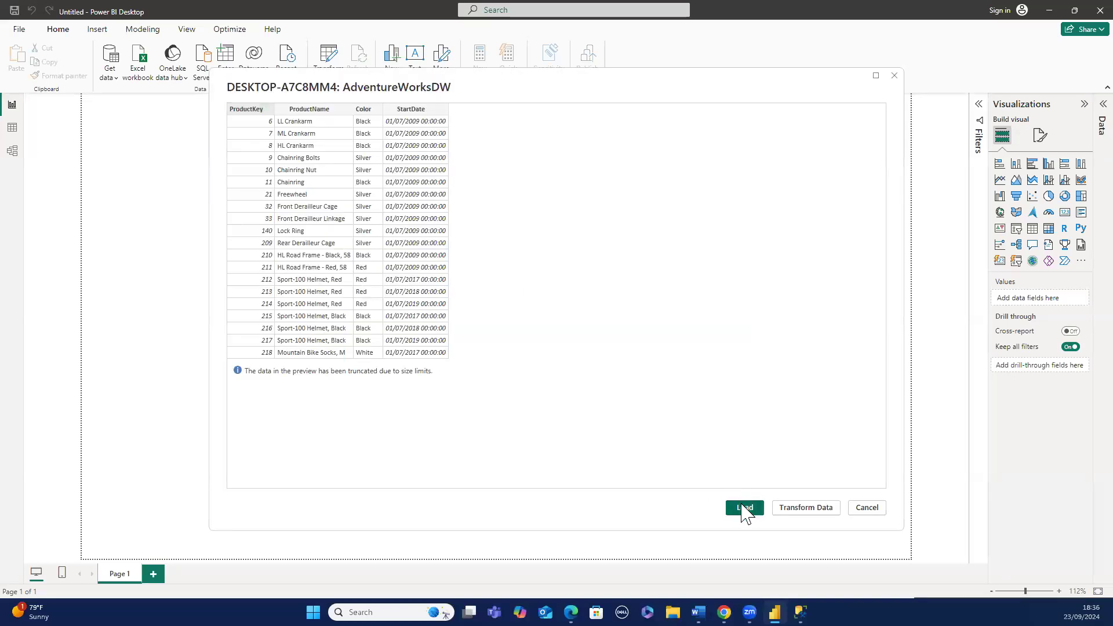
{"action": "left_click", "coordinate": [745, 507]}
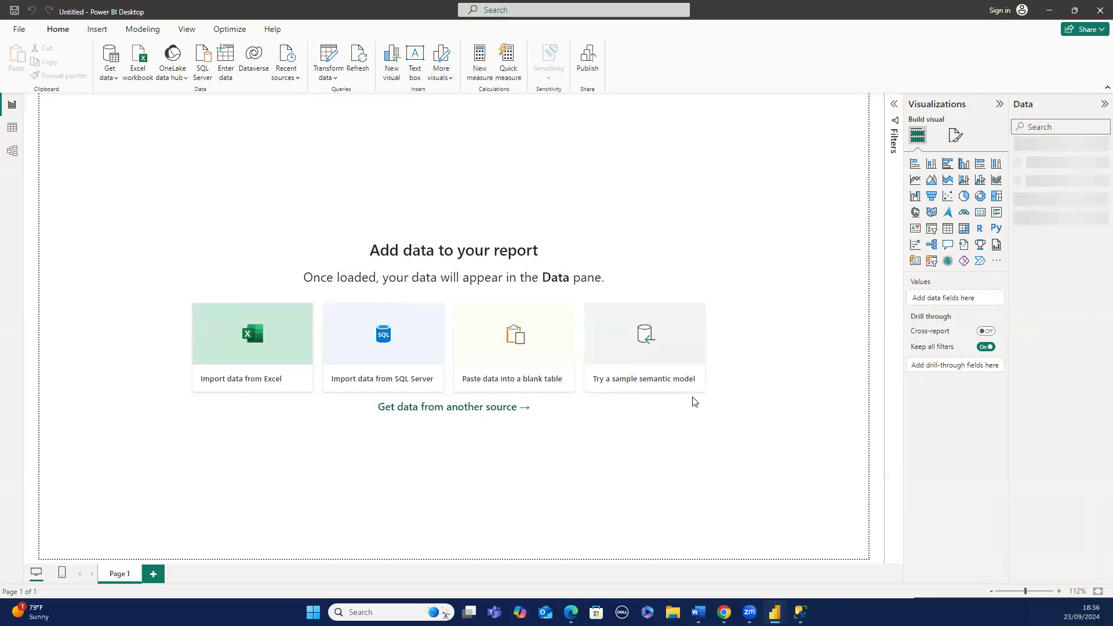
- Open a new SQL Server database connection and paste the server name DESKTOP-A7C8MM4
{"action": "left_click", "coordinate": [204, 64]}
{"action": "left_click", "coordinate": [379, 257]}
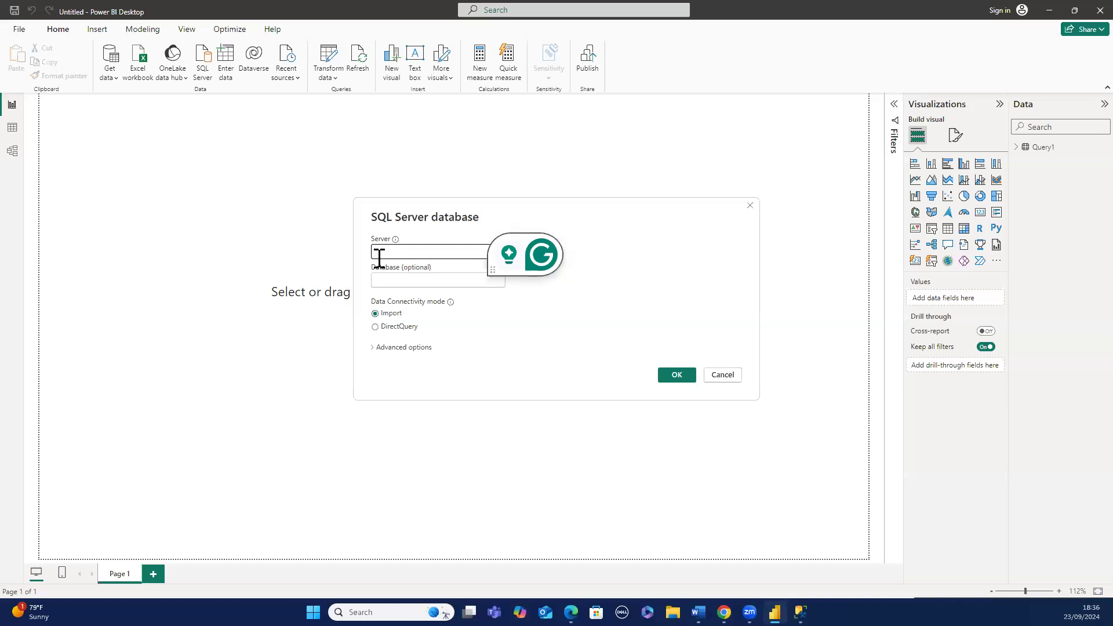
{"action": "key", "text": "ctrl+v"}
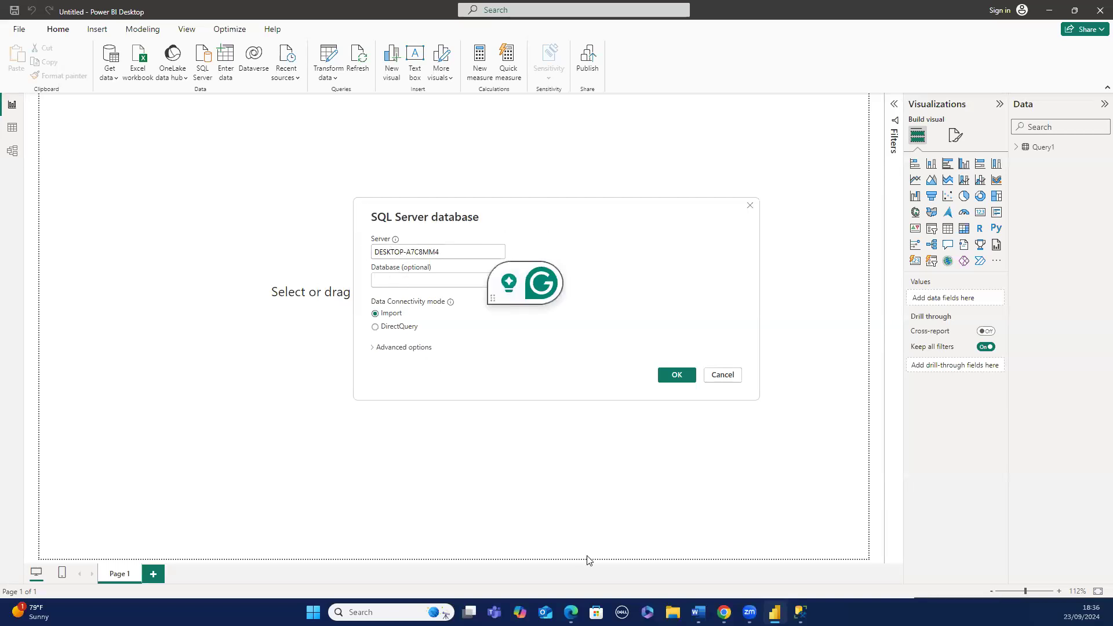
- Copy the AdventureWorksDW database name into the dialog's database field and expand the advanced options
{"action": "mouse_move", "coordinate": [801, 612]}
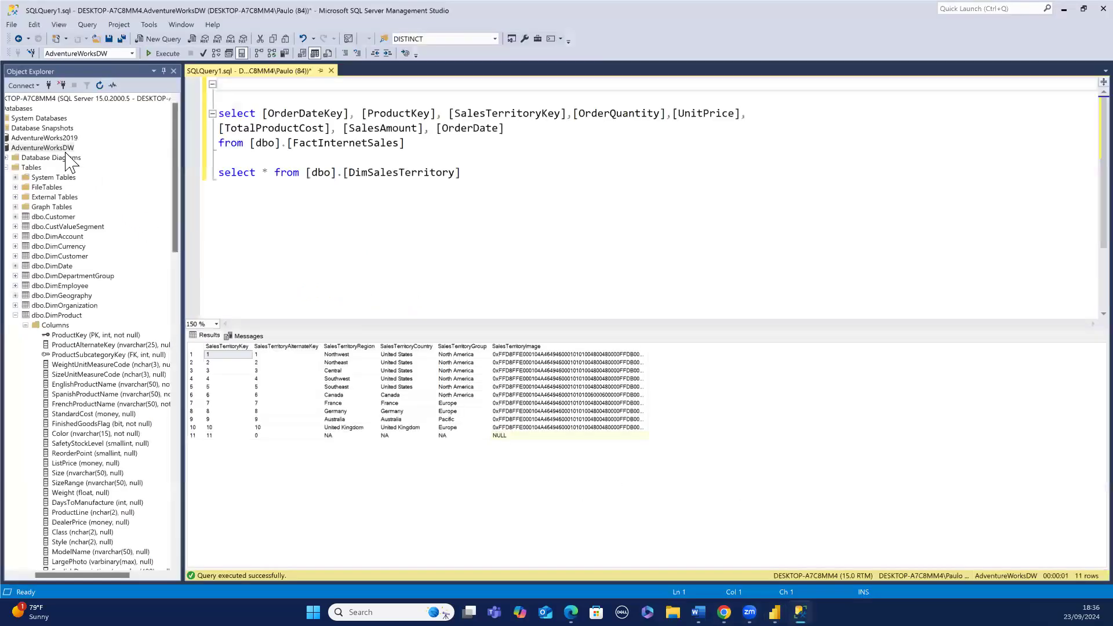
{"action": "left_click", "coordinate": [63, 148]}
{"action": "key", "text": "ctrl+c"}
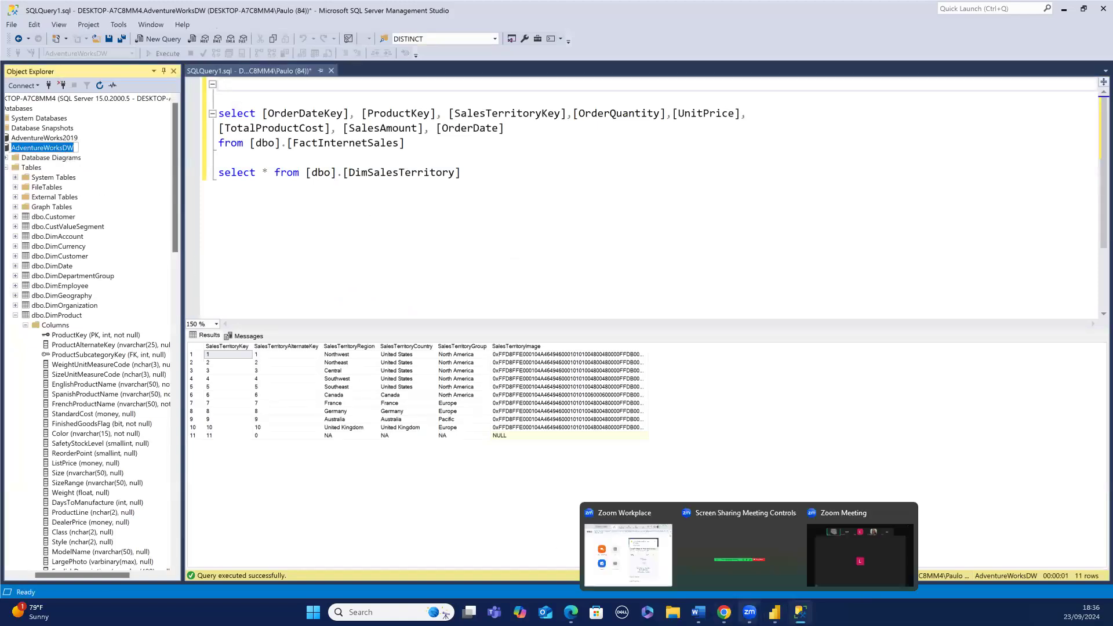
{"action": "mouse_move", "coordinate": [775, 612]}
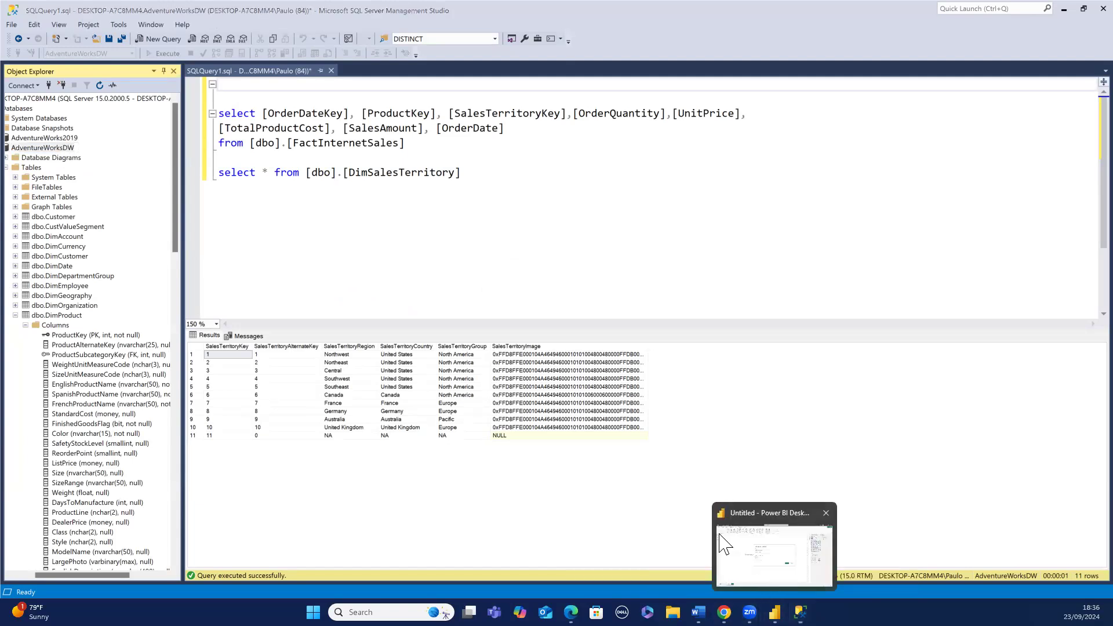
{"action": "left_click", "coordinate": [756, 581]}
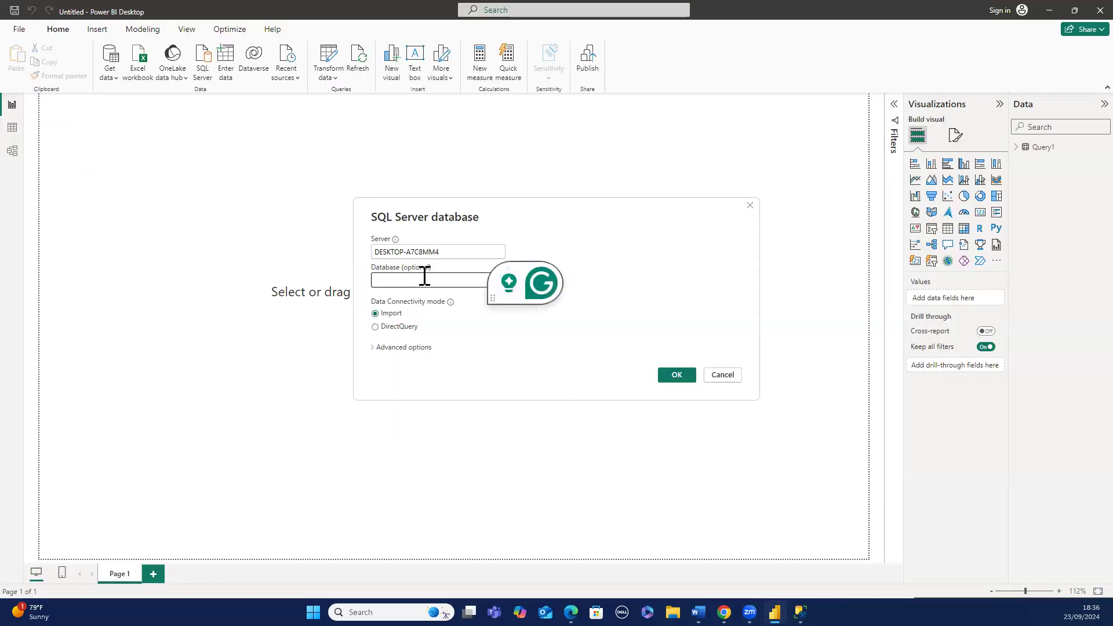
{"action": "key", "text": "ctrl+v"}
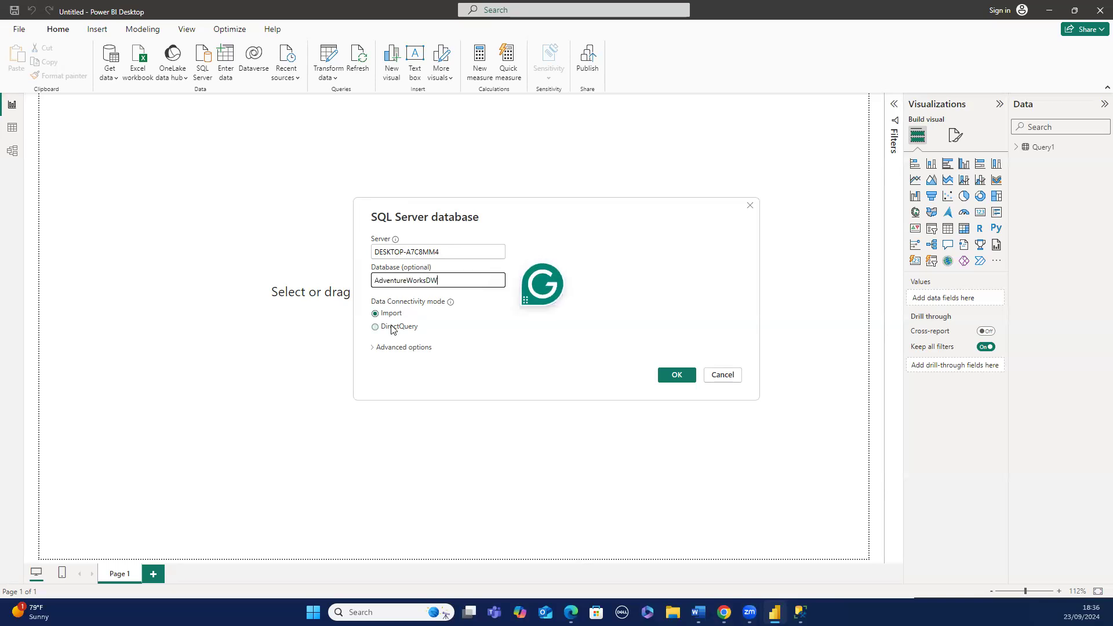
{"action": "left_click", "coordinate": [385, 347]}
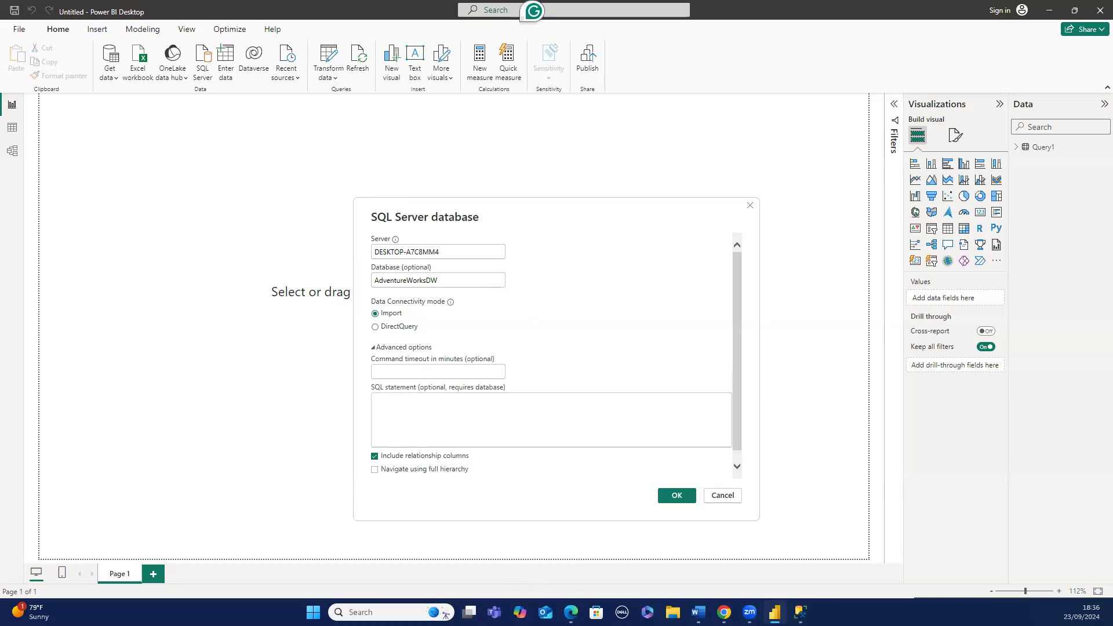
- Switch to Management Studio and cut the FactInternetSales select query out of the editor
{"action": "mouse_move", "coordinate": [800, 615]}
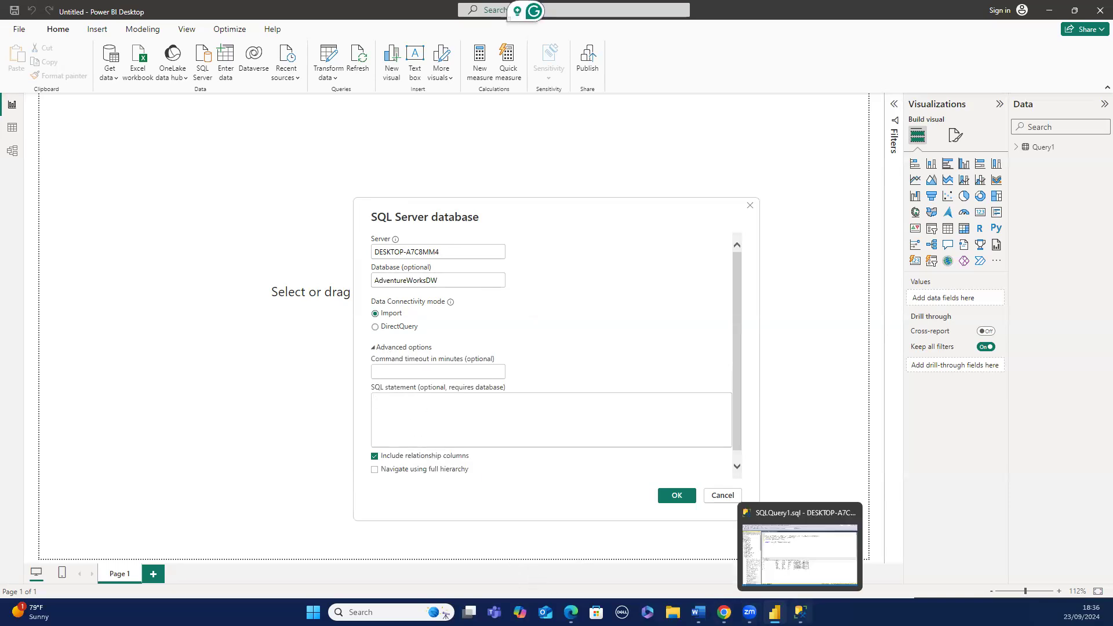
{"action": "left_click", "coordinate": [800, 554]}
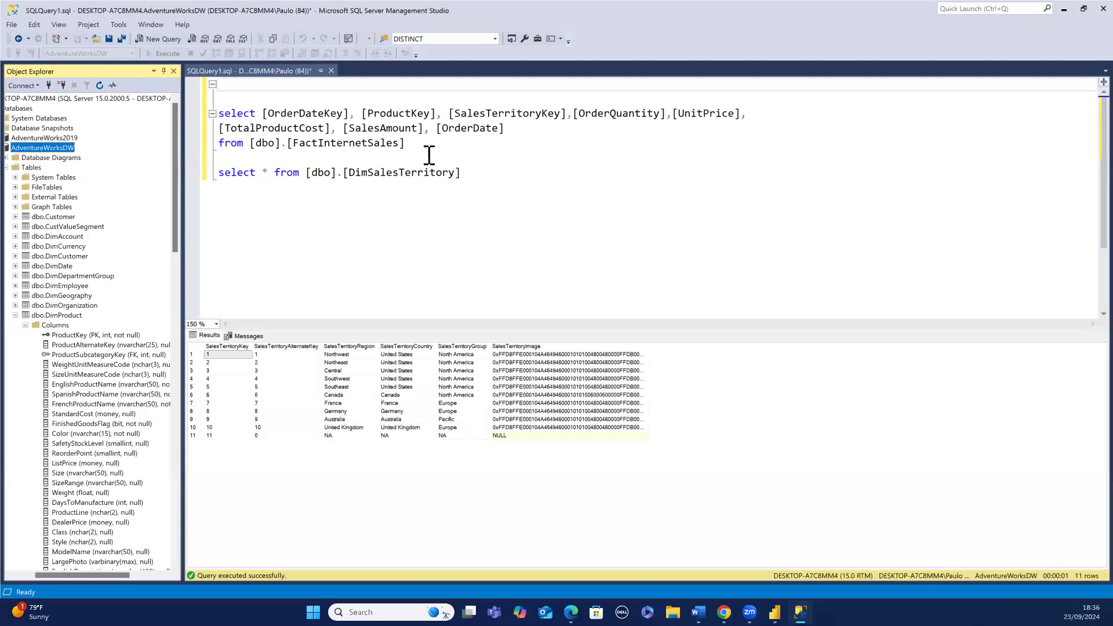
{"action": "left_click", "coordinate": [407, 144]}
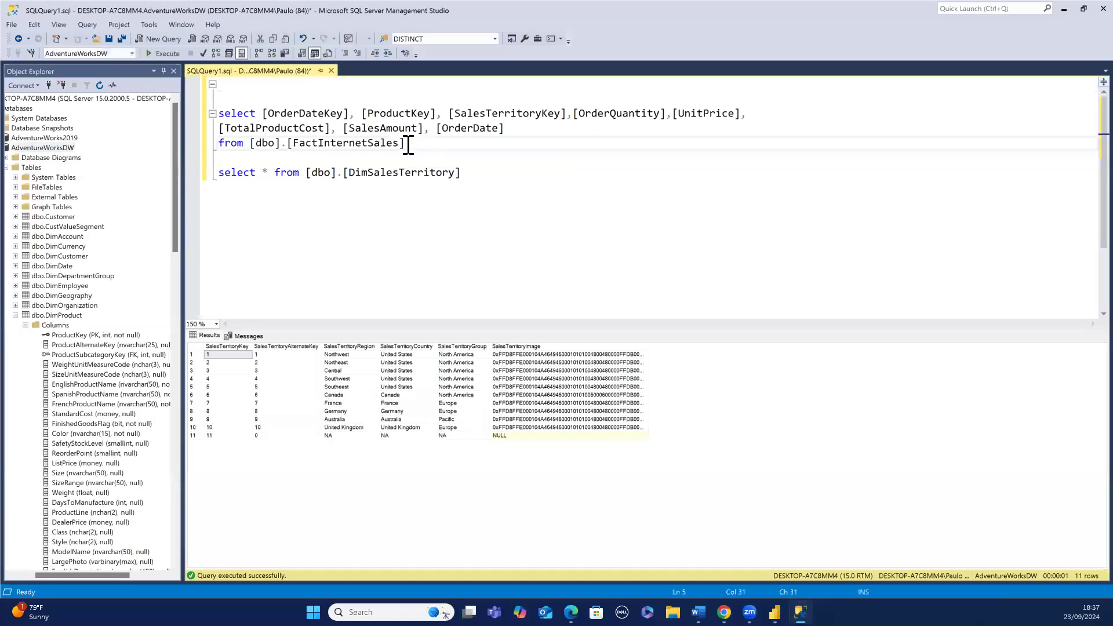
{"action": "left_click_drag", "start_coordinate": [410, 139], "coordinate": [219, 104]}
{"action": "key", "text": "ctrl+c"}
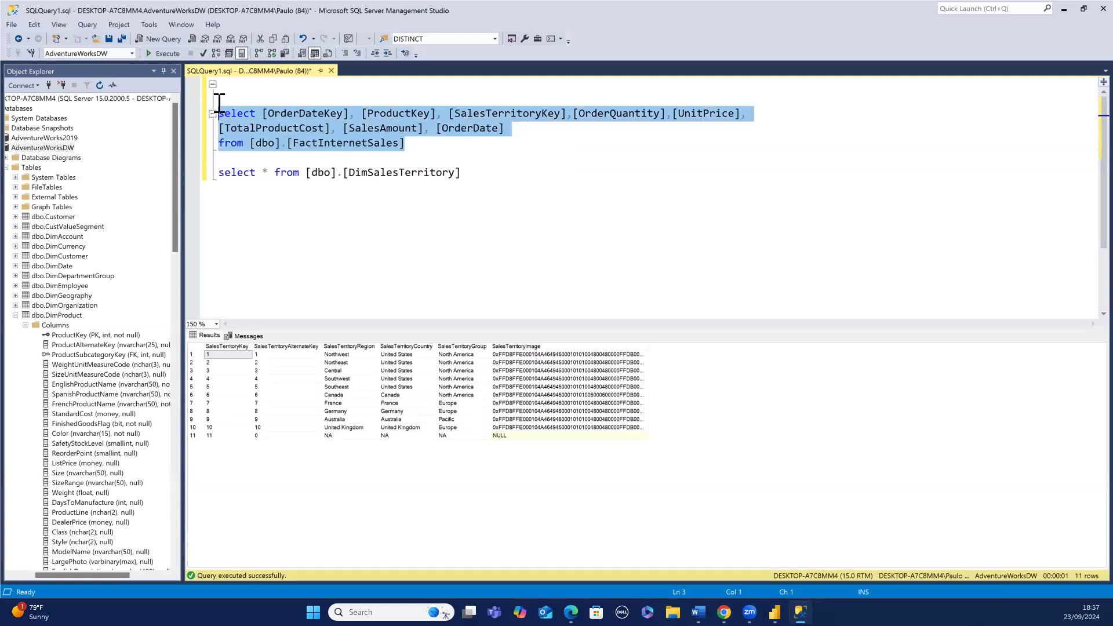
{"action": "key", "text": "Delete"}
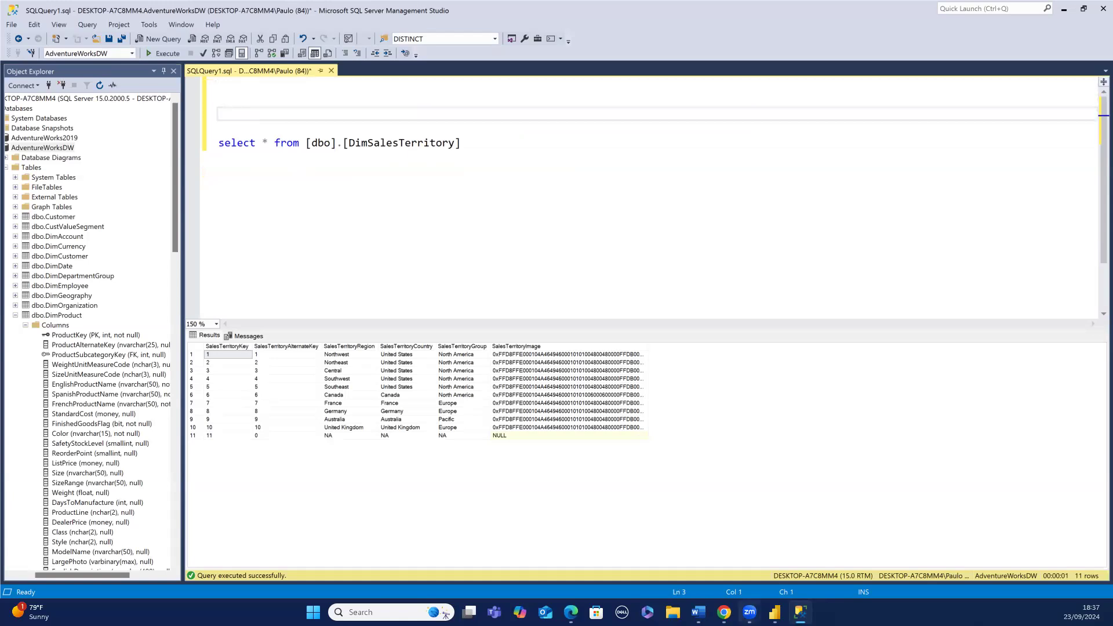
- Paste the FactInternetSales query into the SQL statement box and confirm the connection to load it
{"action": "mouse_move", "coordinate": [749, 612]}
{"action": "left_click", "coordinate": [784, 582]}
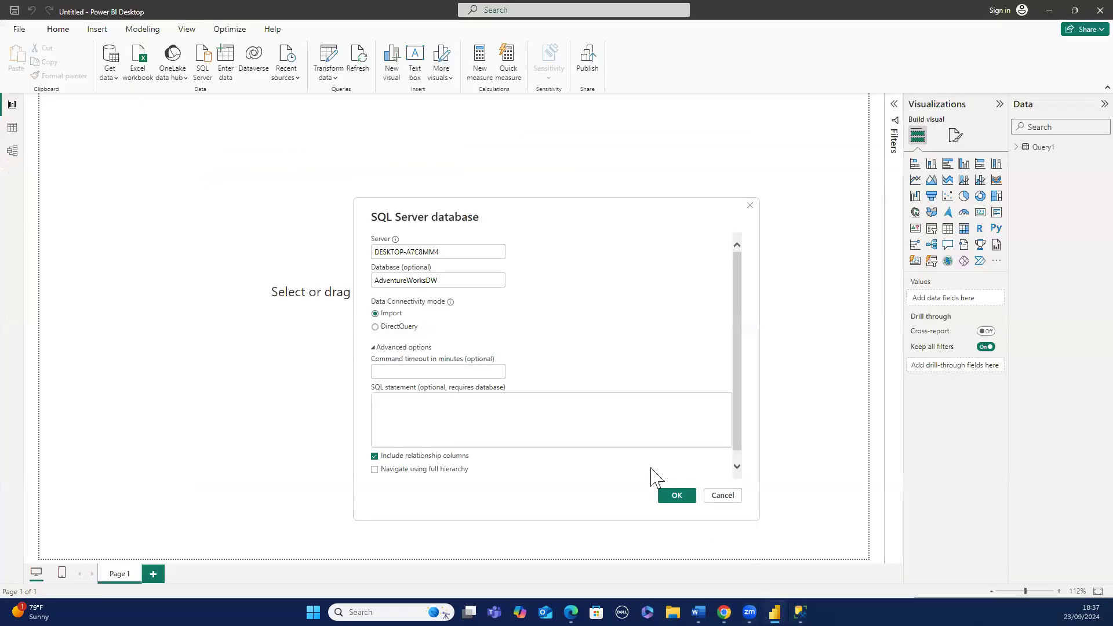
{"action": "left_click", "coordinate": [607, 423]}
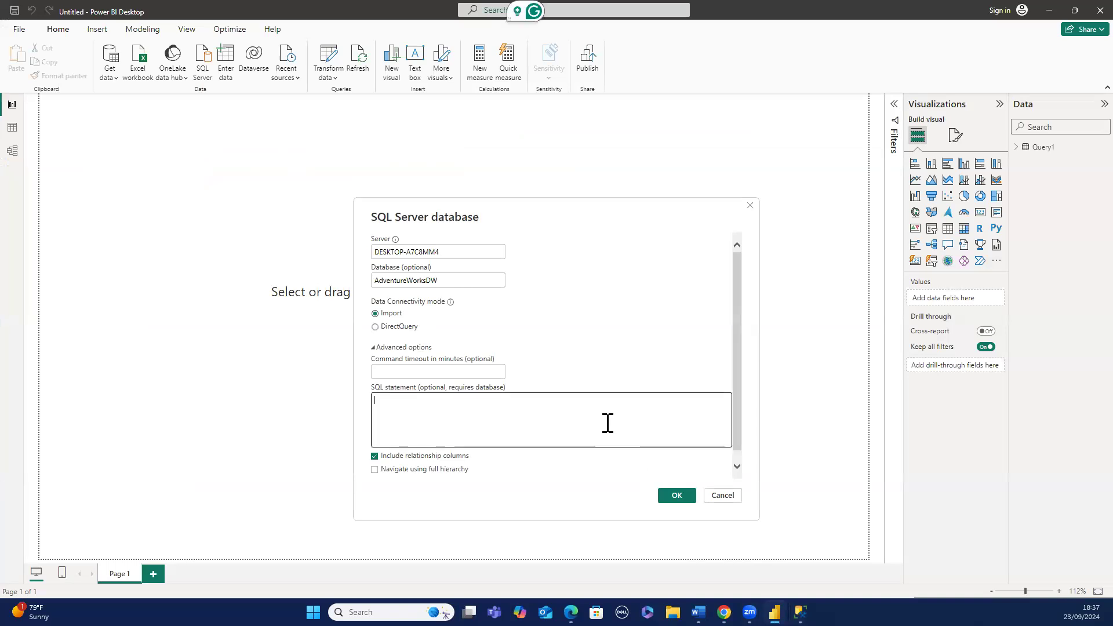
{"action": "key", "text": "ctrl+v"}
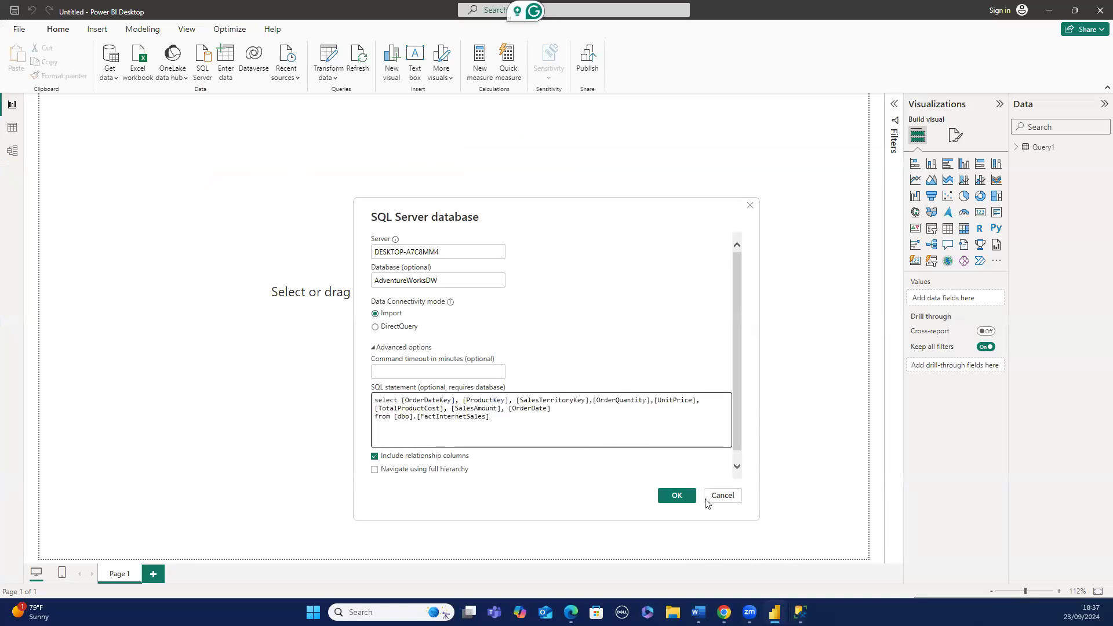
{"action": "left_click", "coordinate": [676, 496]}
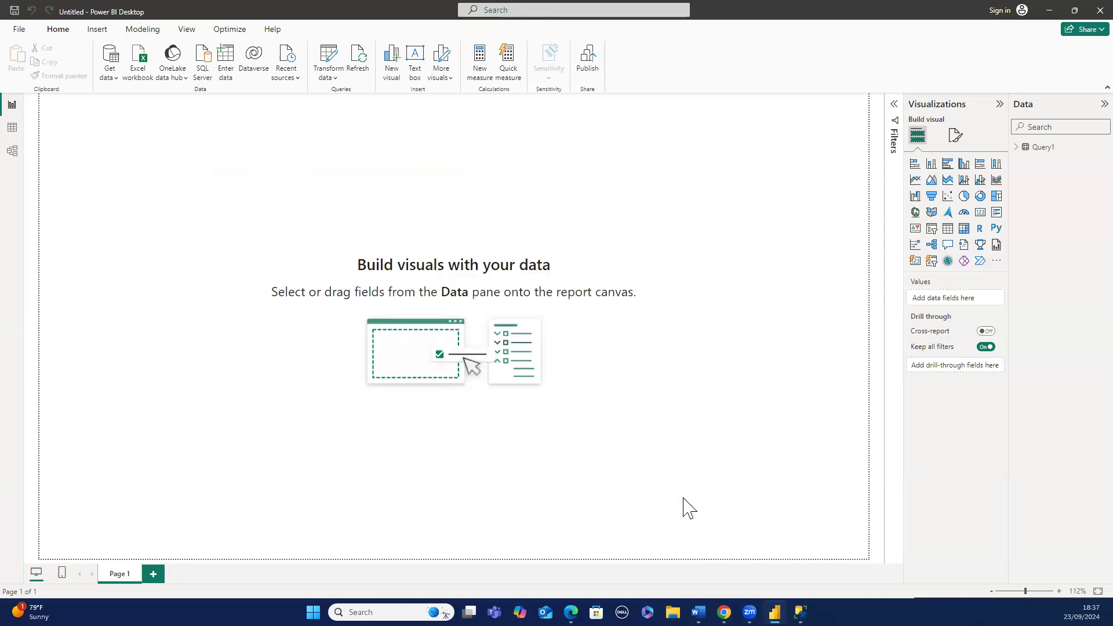
- Switch to Management Studio and copy the server name from the Object Explorer connection dialog, reconnecting
{"action": "left_click", "coordinate": [742, 507]}
{"action": "mouse_move", "coordinate": [763, 600]}
{"action": "mouse_move", "coordinate": [800, 612]}
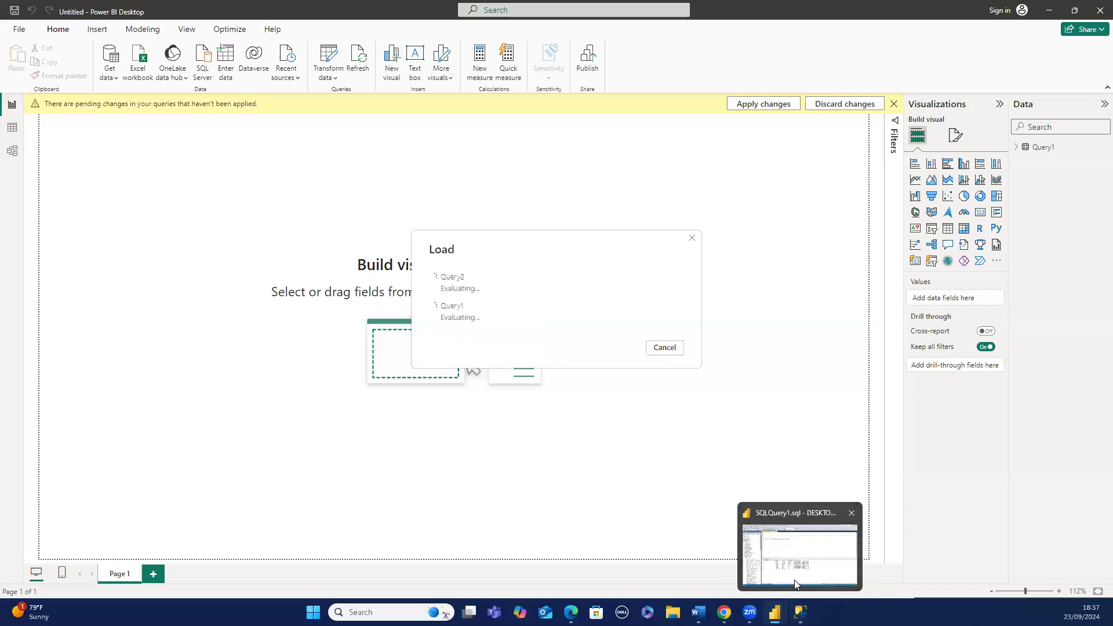
{"action": "left_click", "coordinate": [794, 579]}
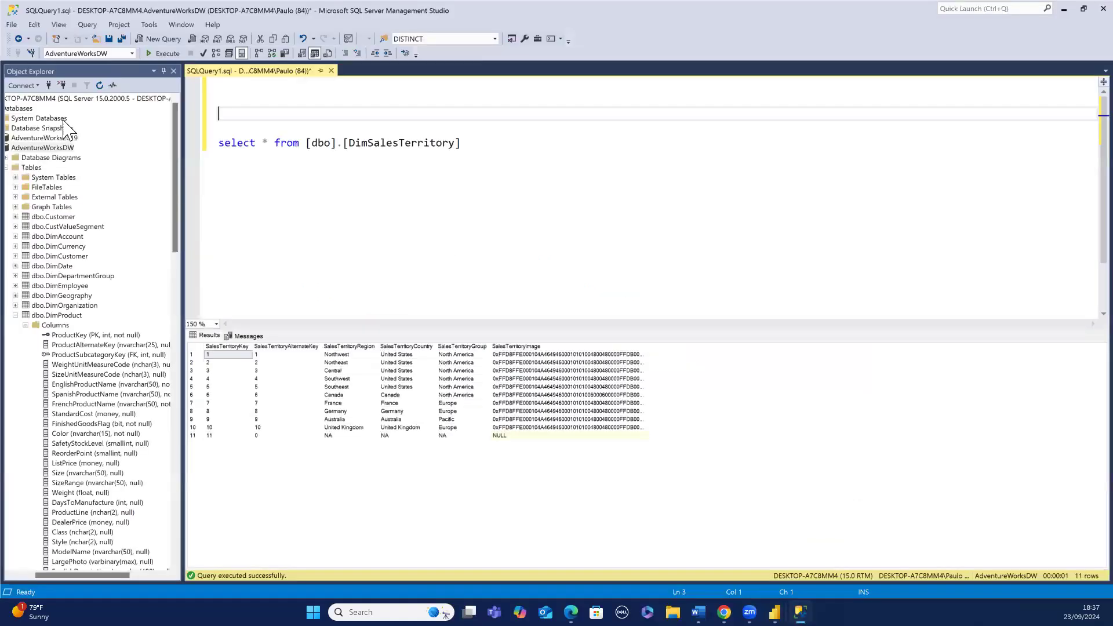
{"action": "left_click", "coordinate": [23, 85]}
{"action": "left_click", "coordinate": [40, 98]}
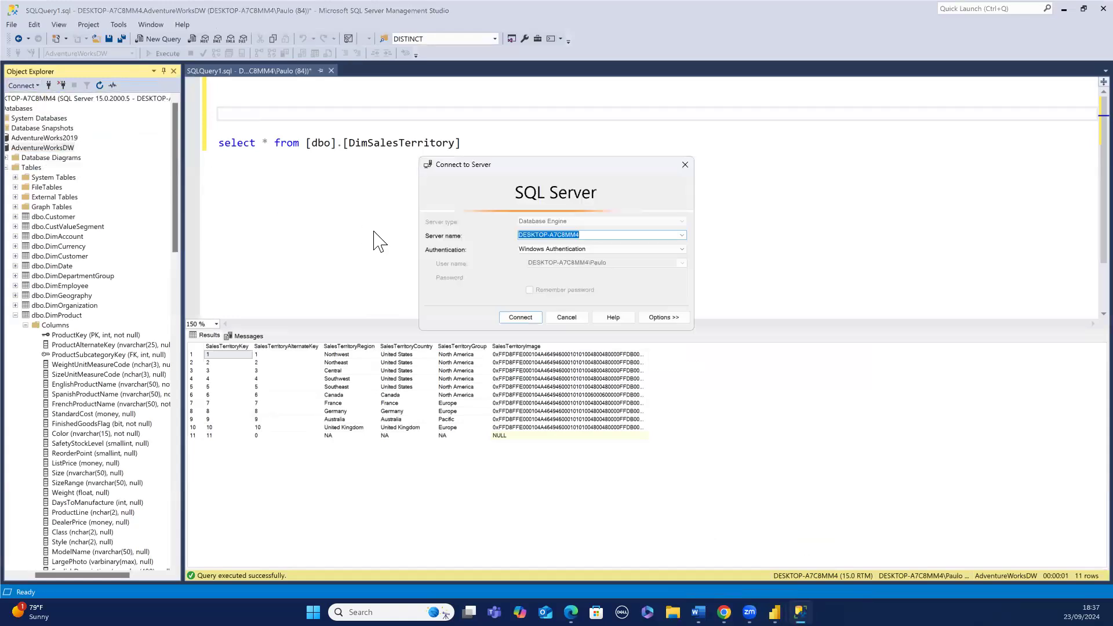
{"action": "left_click", "coordinate": [509, 321]}
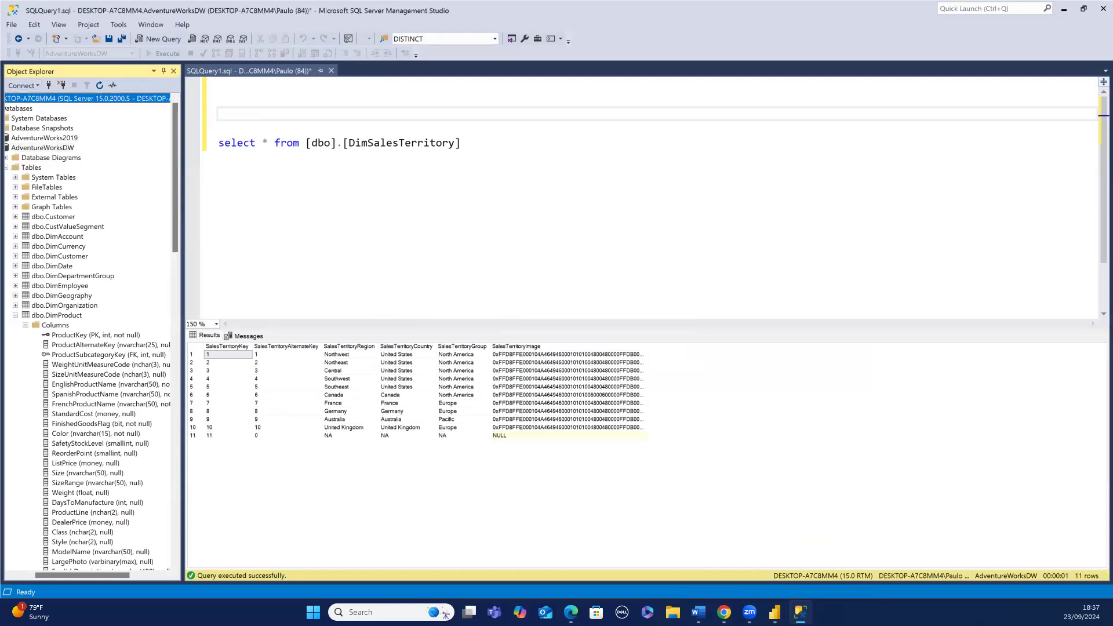
- Start another SQL Server database connection with server DESKTOP-A7C8MM4
{"action": "mouse_move", "coordinate": [774, 612]}
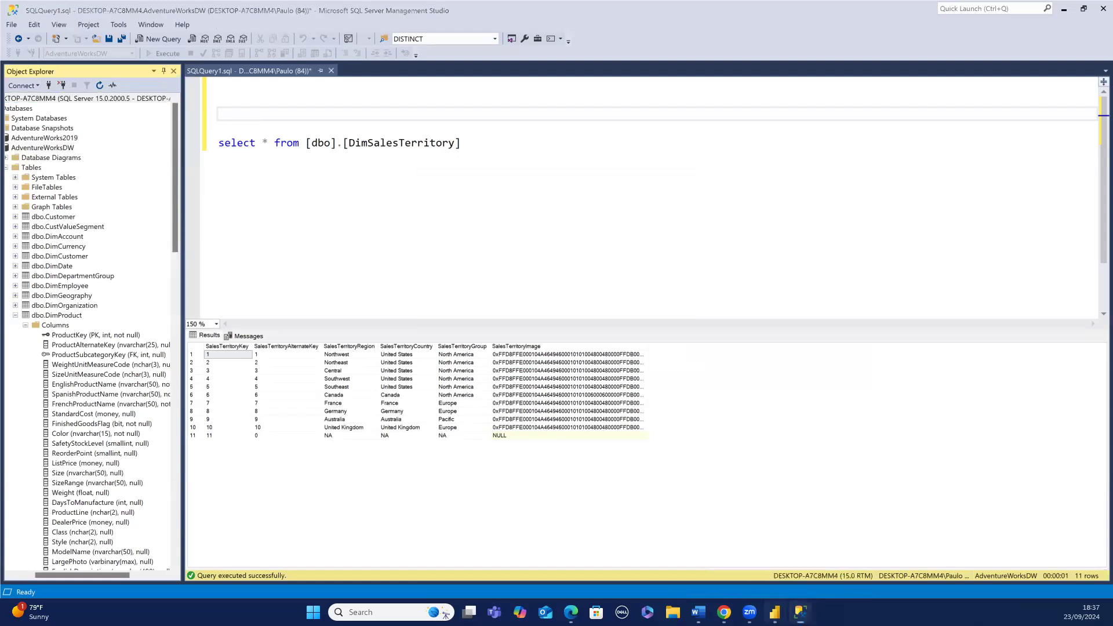
{"action": "left_click", "coordinate": [775, 612]}
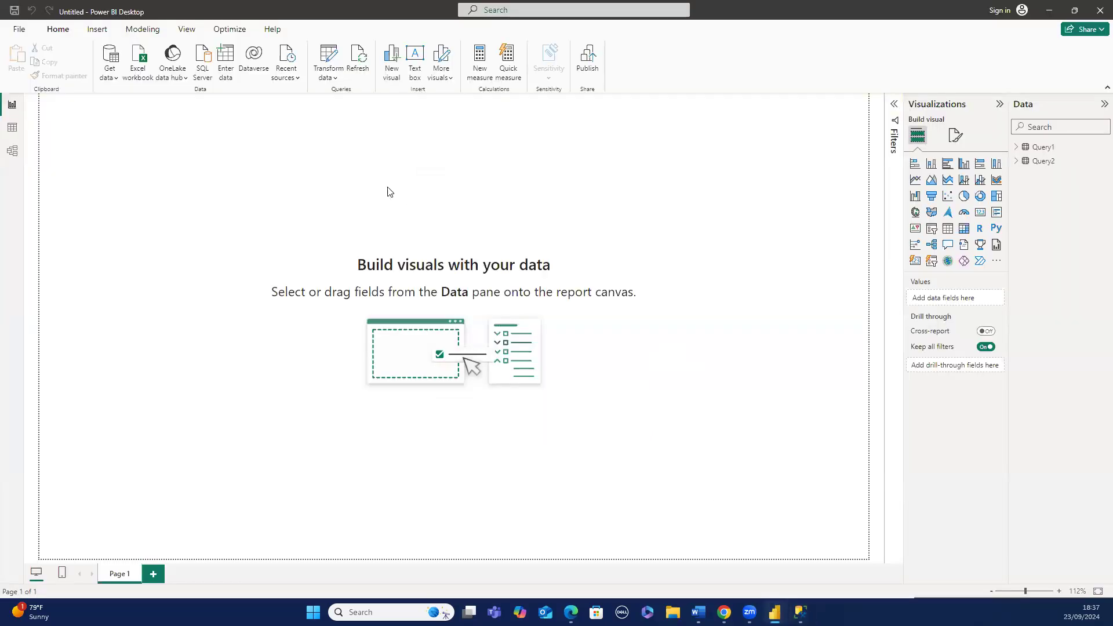
{"action": "left_click", "coordinate": [206, 70]}
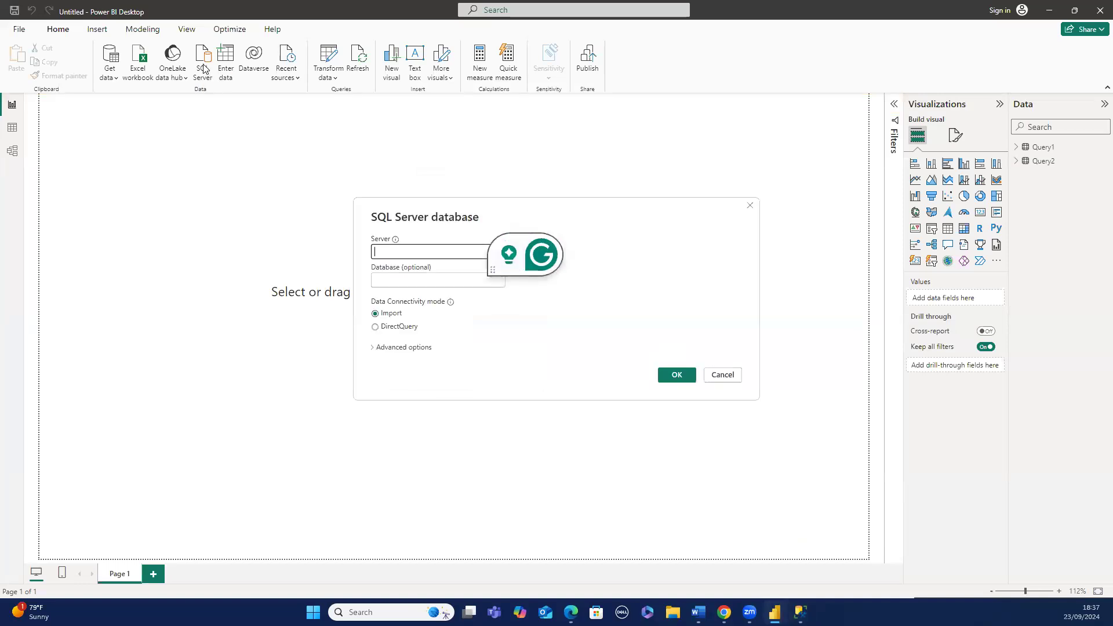
{"action": "type", "text": "DESKTOP-A7C8MM4"}
{"action": "left_click", "coordinate": [386, 280]}
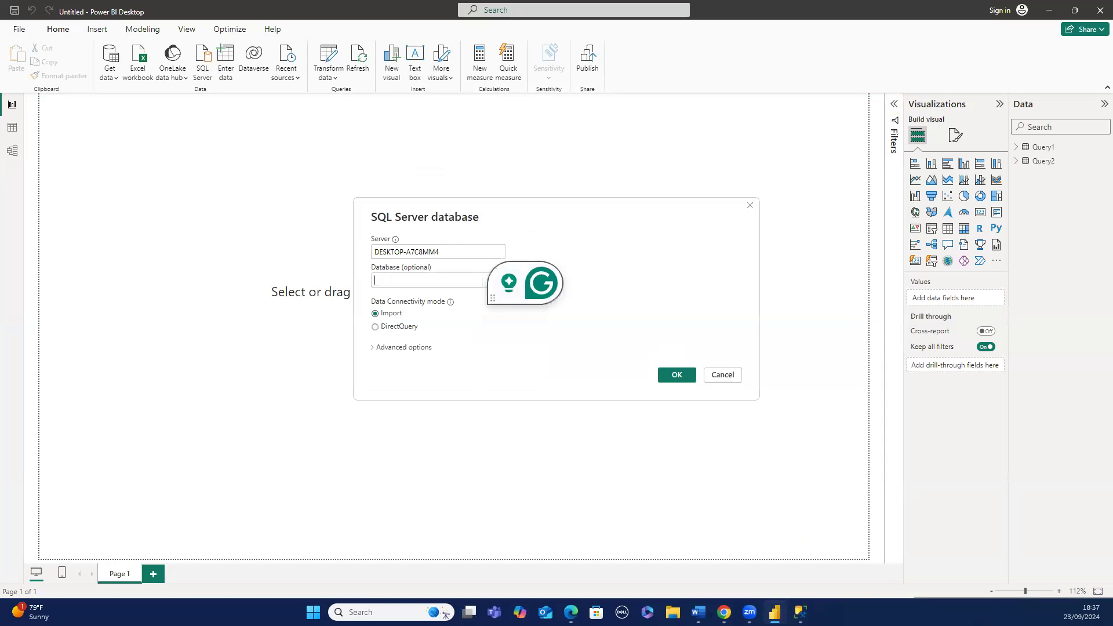
- Copy the DimSalesTerritory select query and paste it into the new connection's SQL statement box
{"action": "mouse_move", "coordinate": [775, 612]}
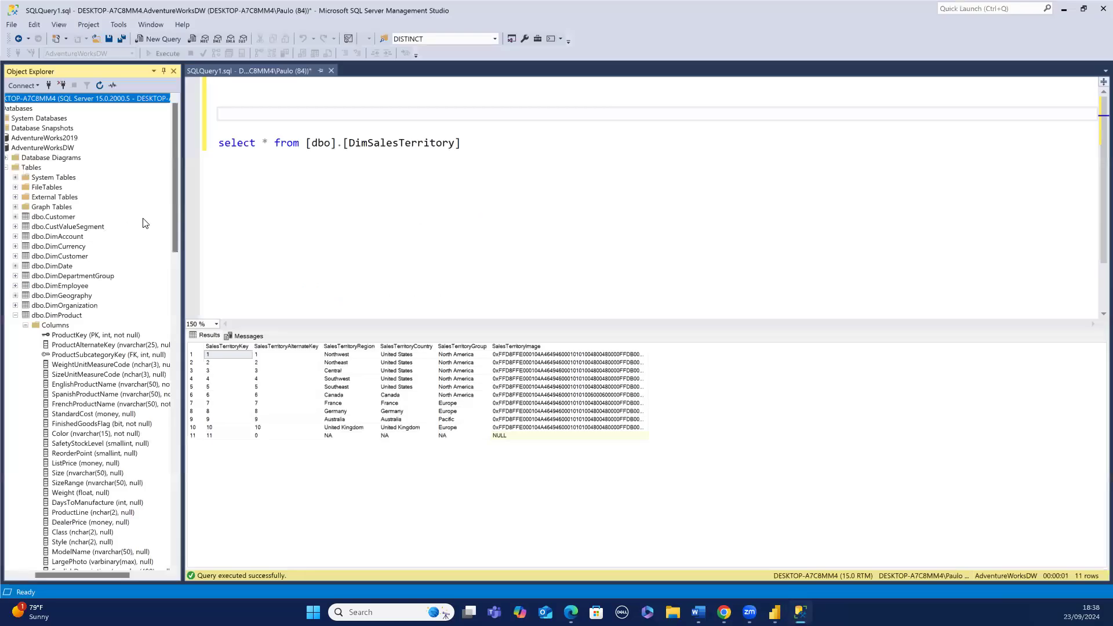
{"action": "left_click", "coordinate": [470, 149]}
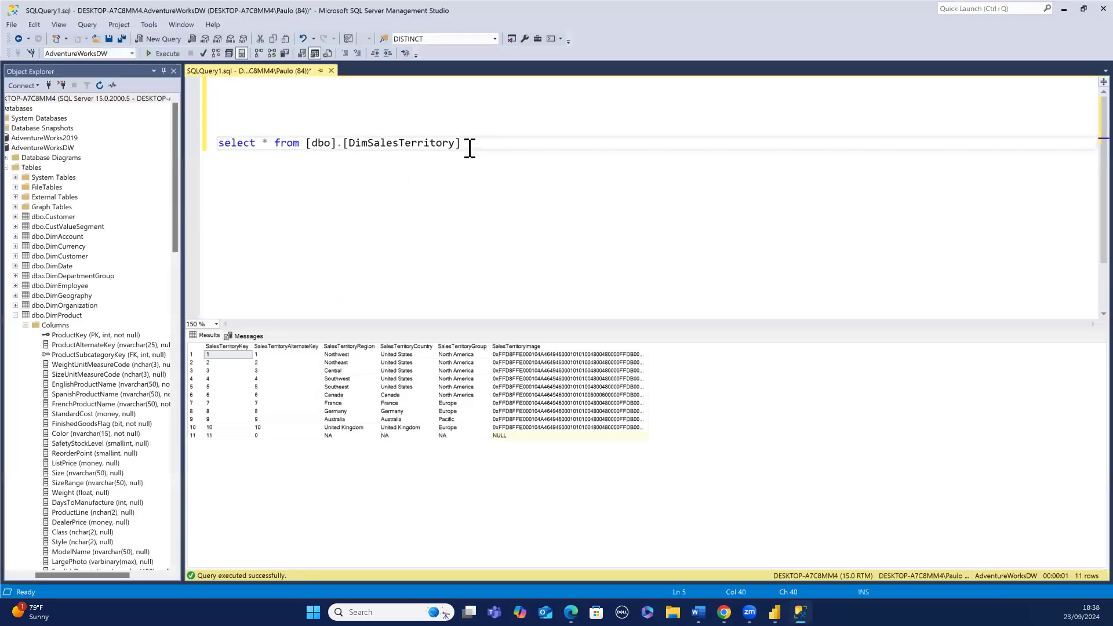
{"action": "key", "text": "ctrl+a"}
{"action": "key", "text": "ctrl+c"}
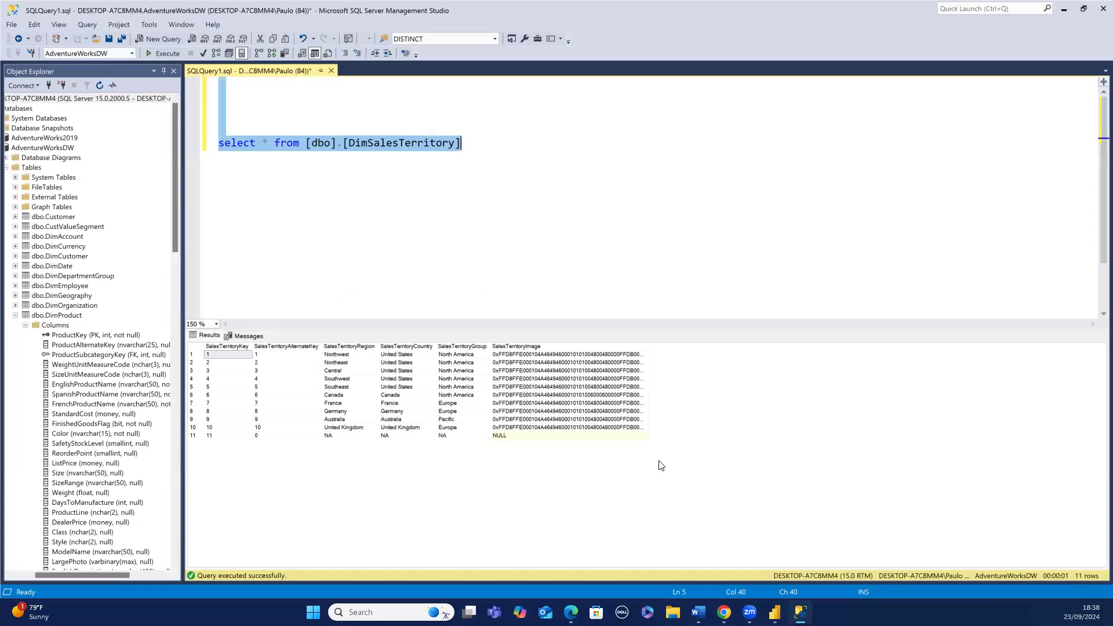
{"action": "left_click", "coordinate": [775, 612]}
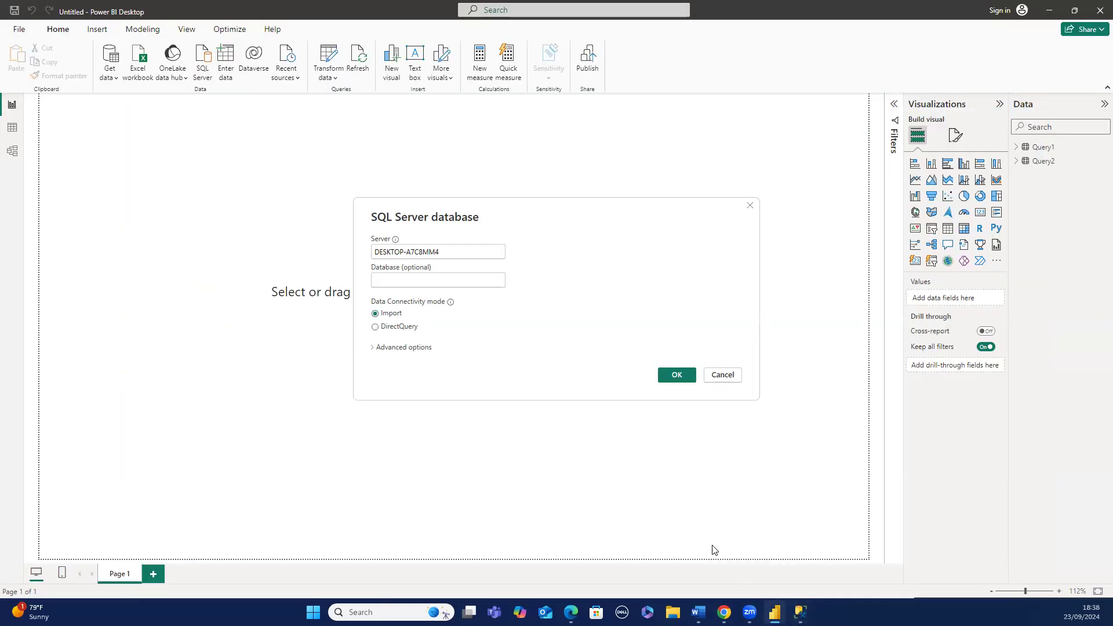
{"action": "left_click", "coordinate": [430, 350]}
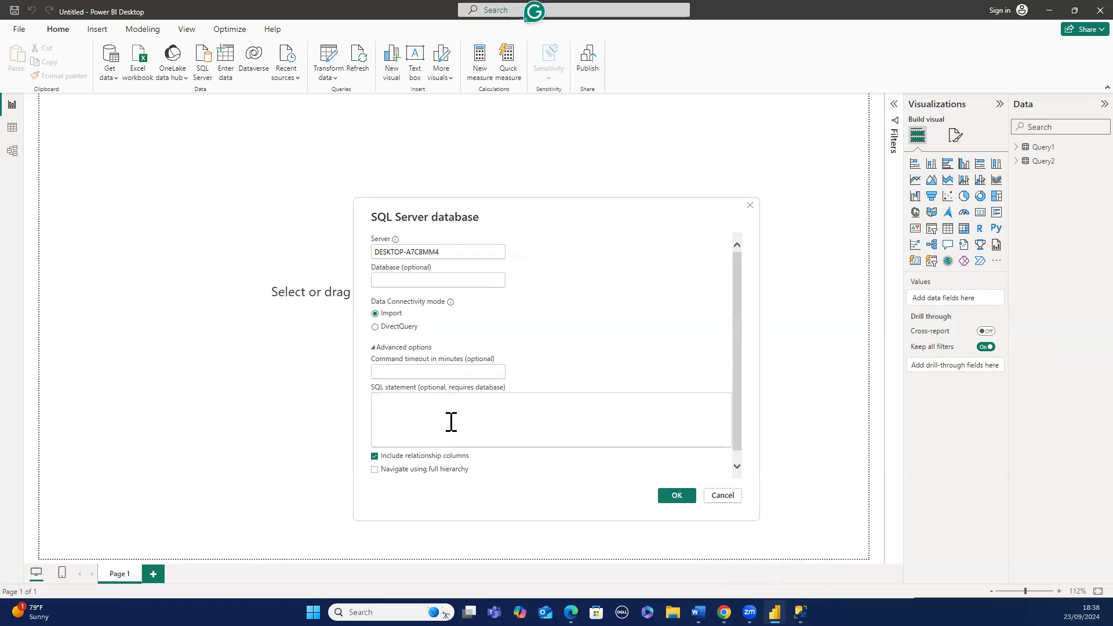
{"action": "key", "text": "ctrl+v"}
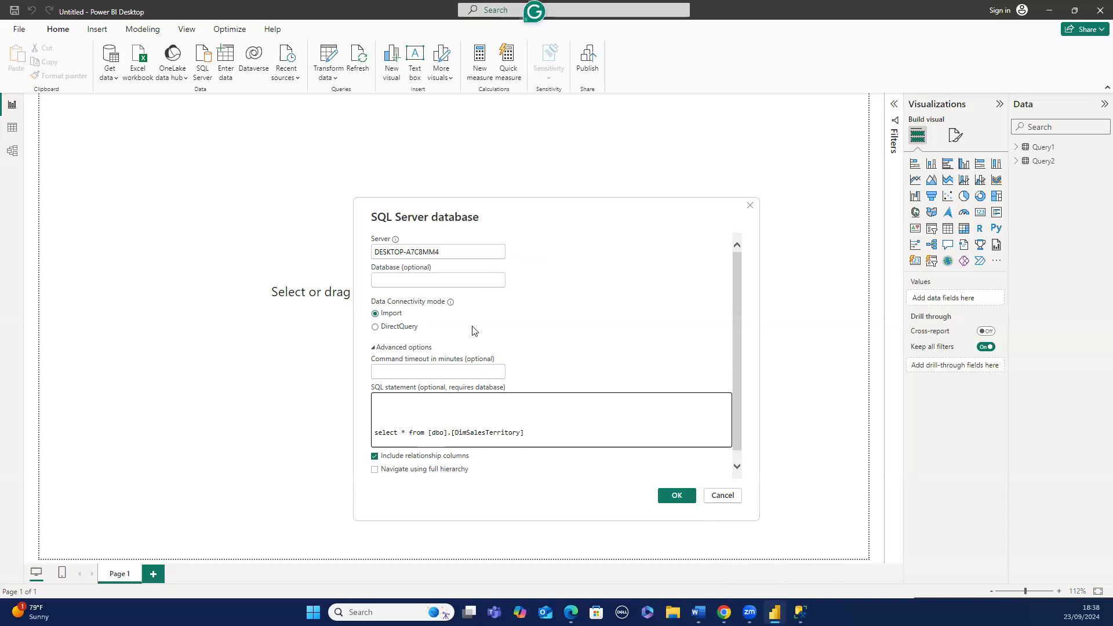
- Copy the AdventureWorksDW database name from Object Explorer and enter it in the database field
{"action": "left_click", "coordinate": [474, 280]}
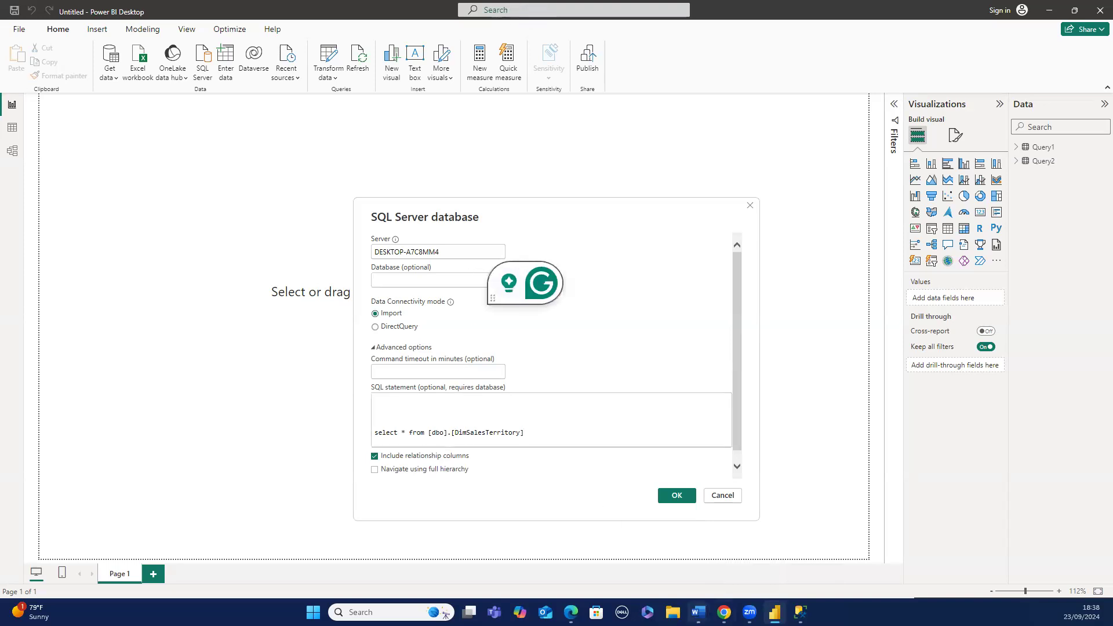
{"action": "mouse_move", "coordinate": [735, 605]}
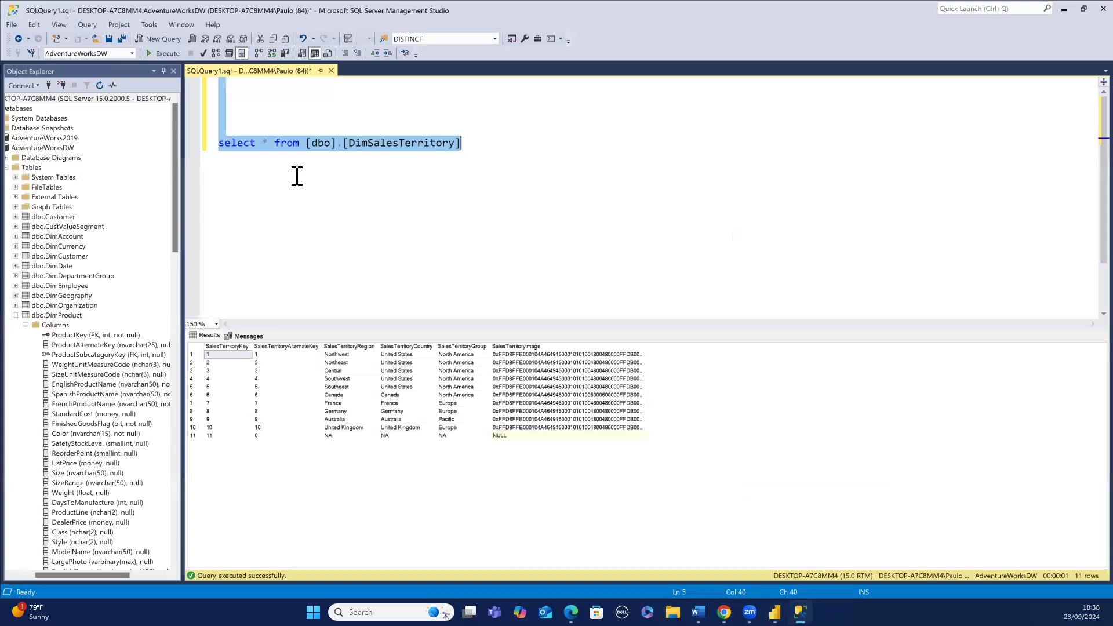
{"action": "left_click_drag", "start_coordinate": [295, 176], "coordinate": [85, 150]}
{"action": "left_click", "coordinate": [70, 148]}
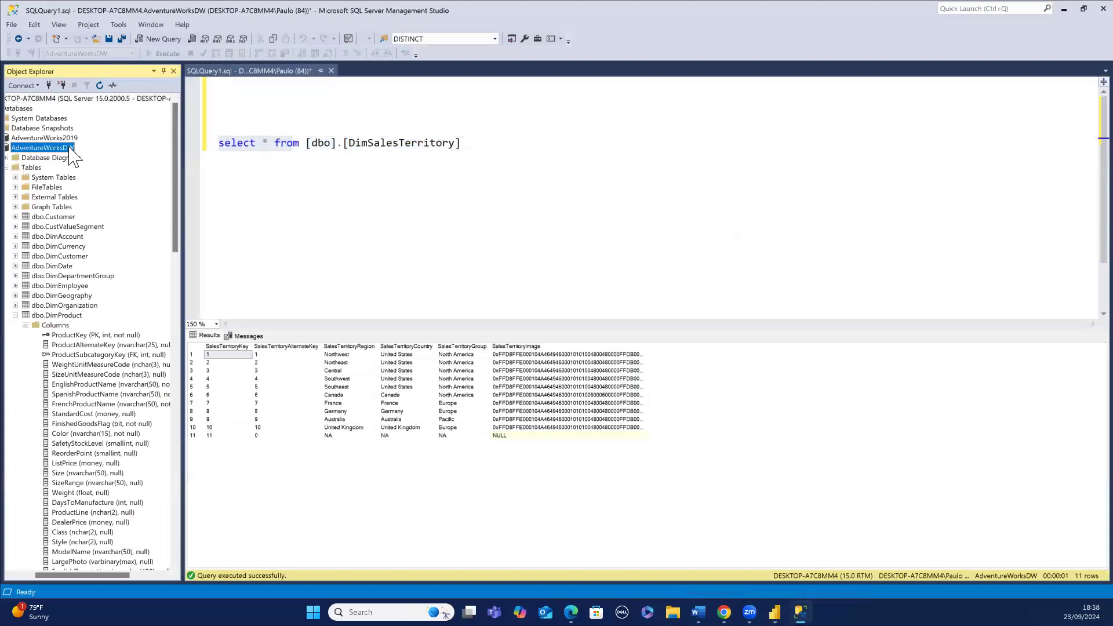
{"action": "mouse_move", "coordinate": [775, 612]}
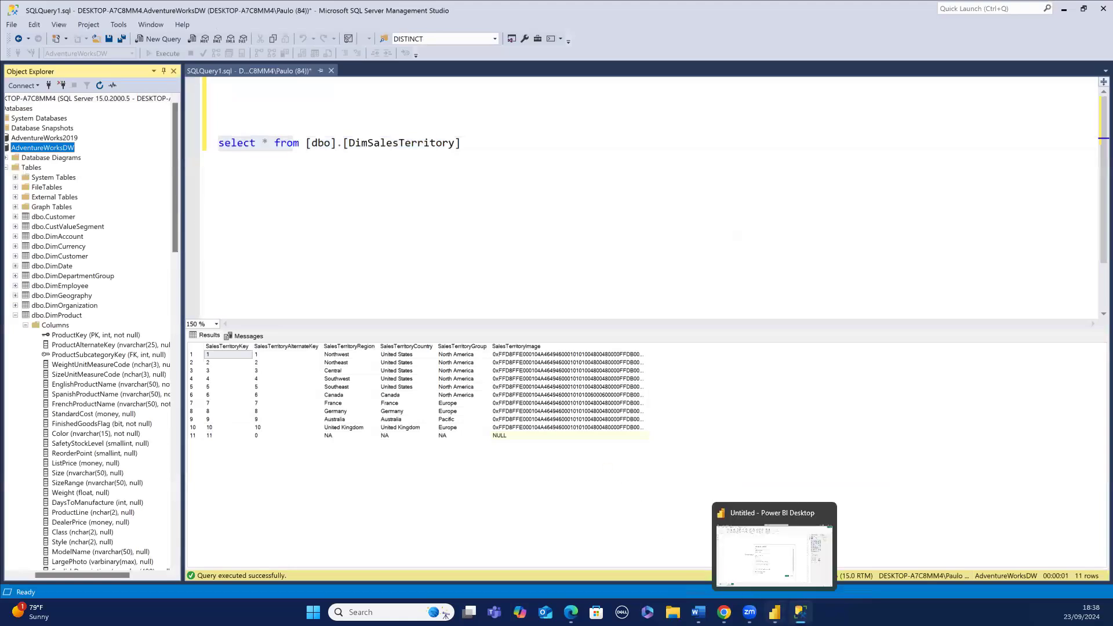
{"action": "left_click", "coordinate": [771, 577]}
{"action": "left_click", "coordinate": [433, 285]}
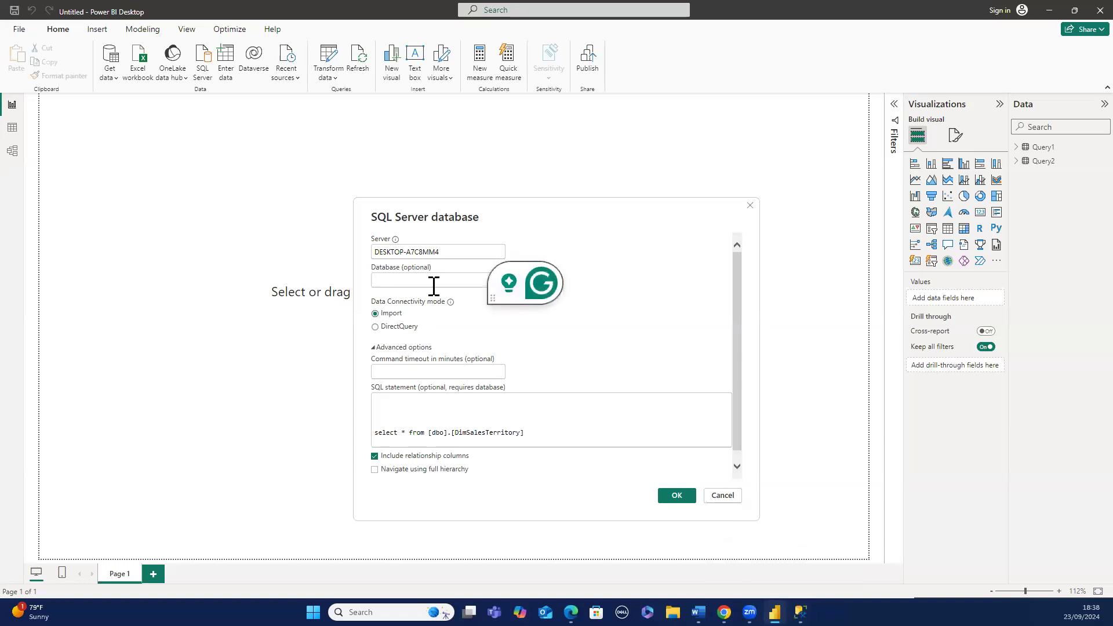
{"action": "type", "text": "[AdventureWorksDW]"}
{"action": "key", "text": "BackSpace"}
{"action": "key", "text": "Left"}
{"action": "key", "text": "Left"}
{"action": "key", "text": "Left"}
{"action": "key", "text": "Left"}
{"action": "key", "text": "Left"}
{"action": "key", "text": "Left"}
{"action": "key", "text": "Left"}
{"action": "key", "text": "BackSpace"}
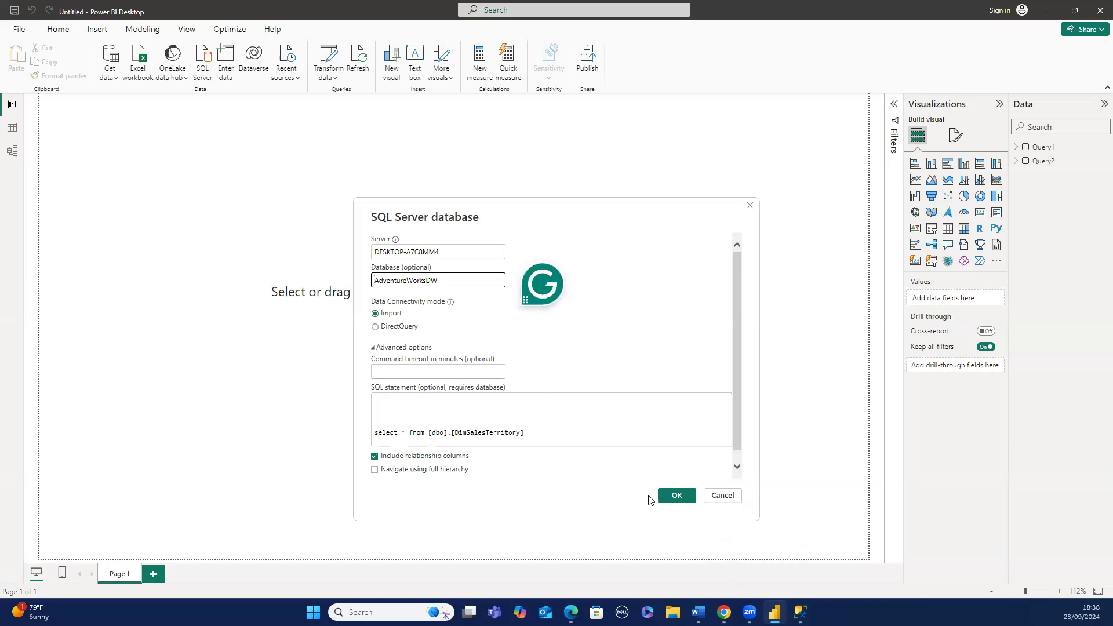
- Run the DimSalesTerritory query connection and load its results into the model
{"action": "left_click", "coordinate": [667, 497]}
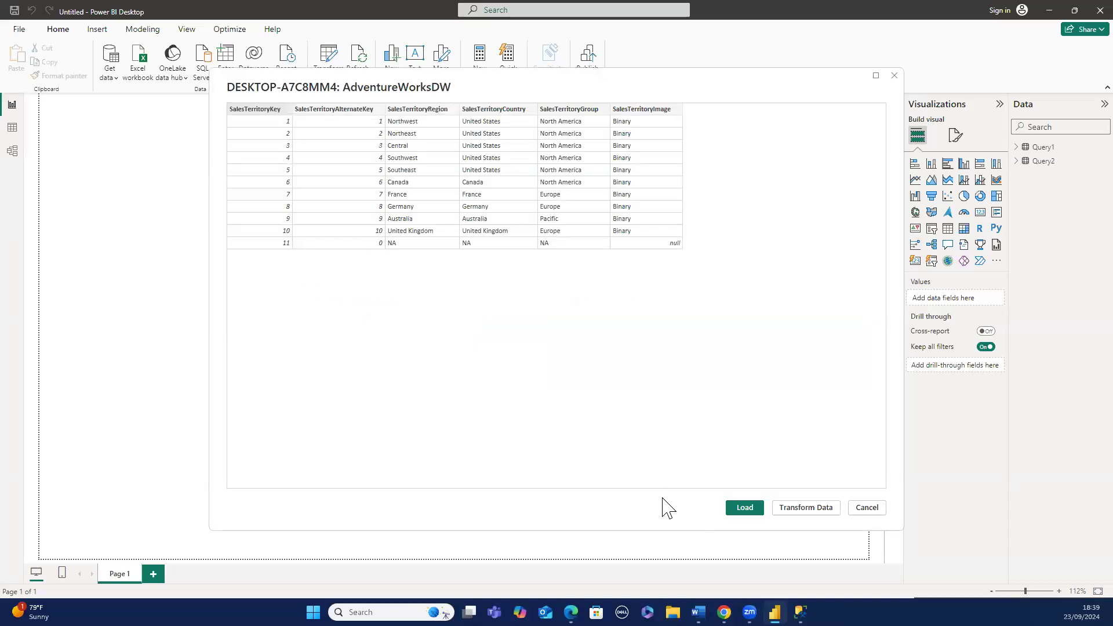
{"action": "left_click", "coordinate": [739, 513]}
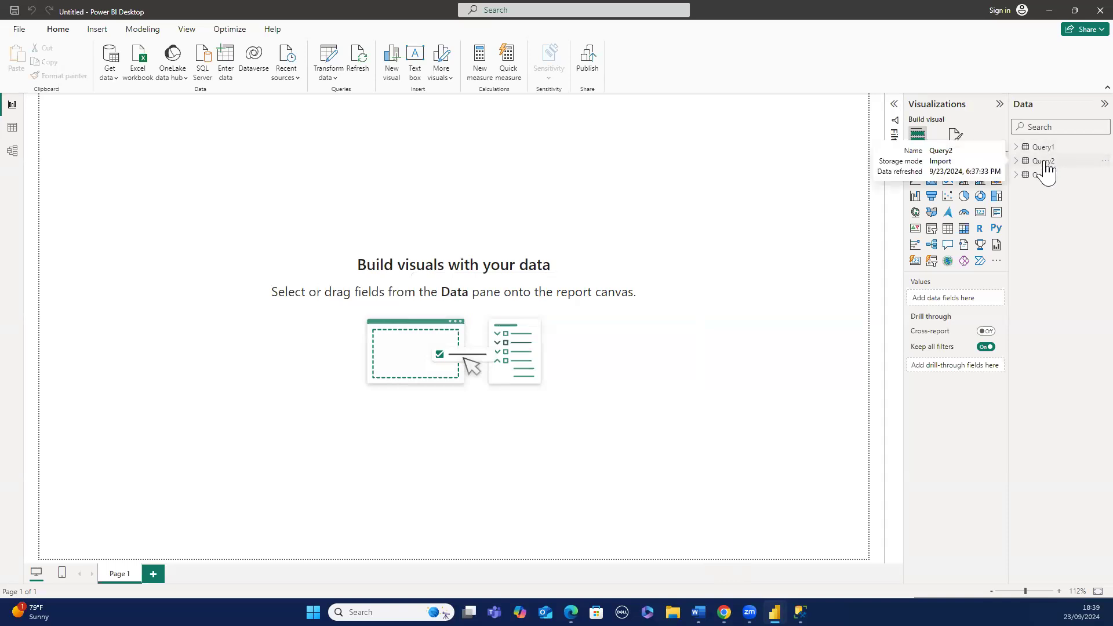
- Rename the Query1 table as Product in table view
{"action": "left_click", "coordinate": [18, 131]}
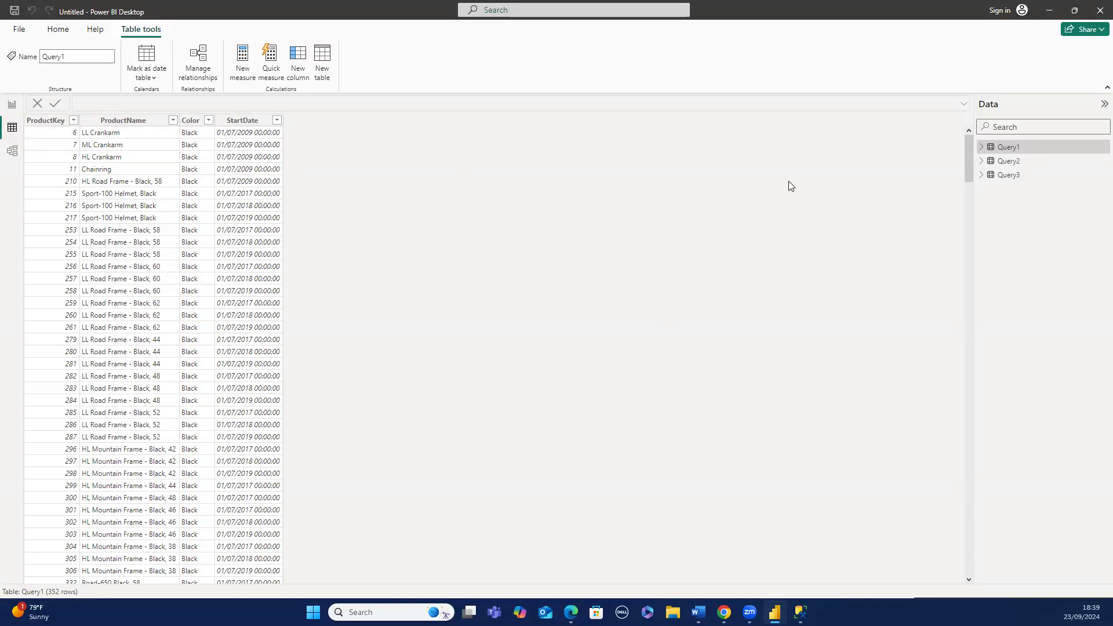
{"action": "double_click", "coordinate": [1022, 151]}
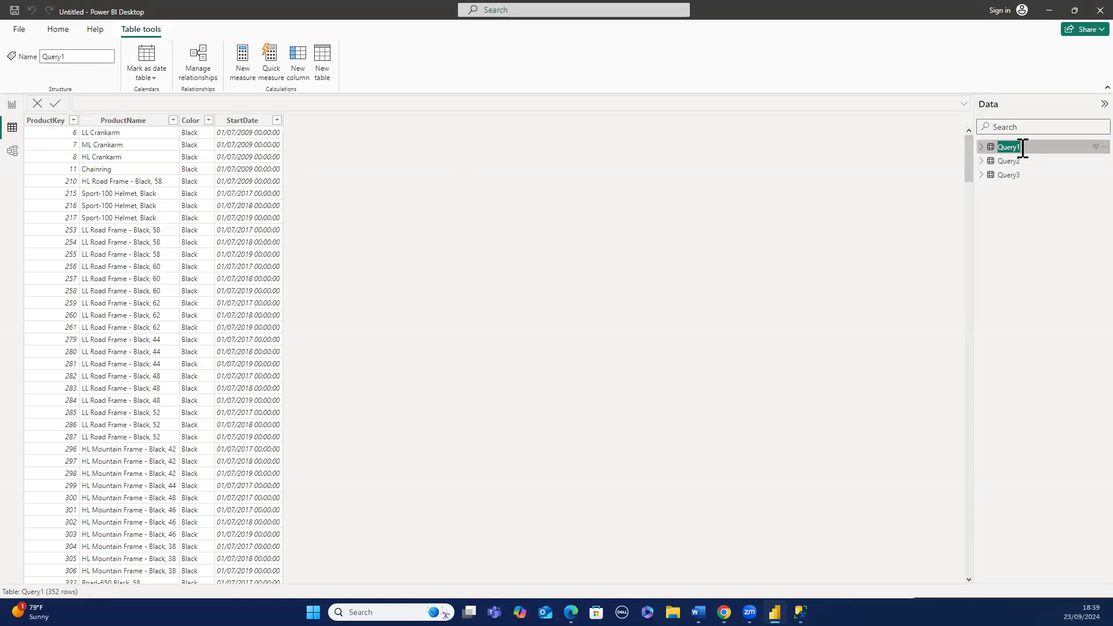
{"action": "type", "text": "Product"}
{"action": "key", "text": "Return"}
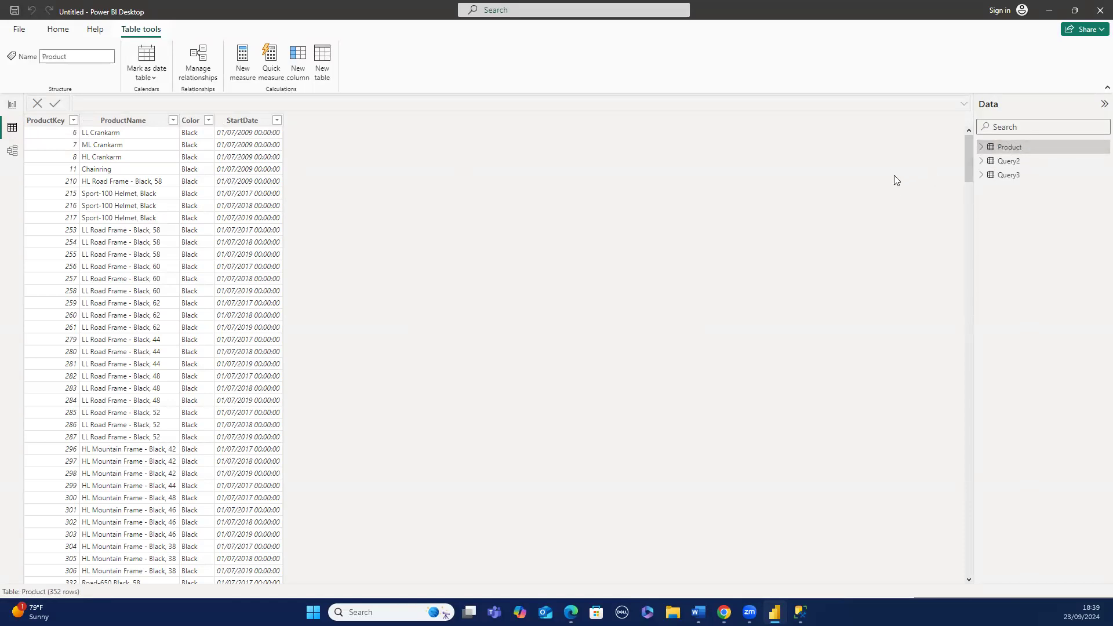
- Rename the Query2 table as Sales
{"action": "left_click", "coordinate": [1009, 164]}
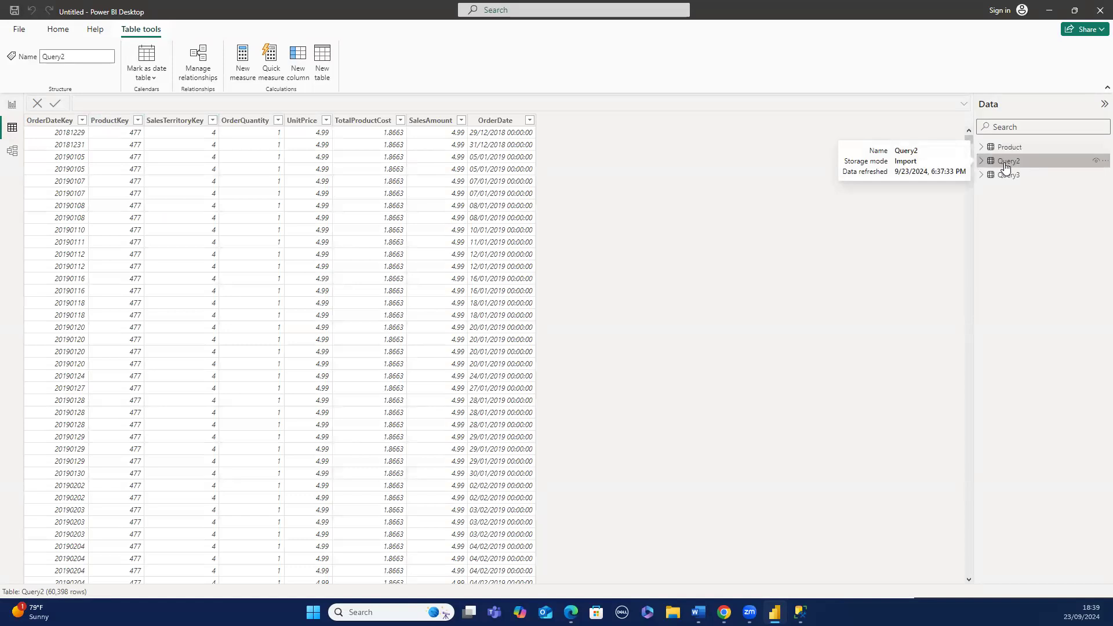
{"action": "double_click", "coordinate": [1008, 164]}
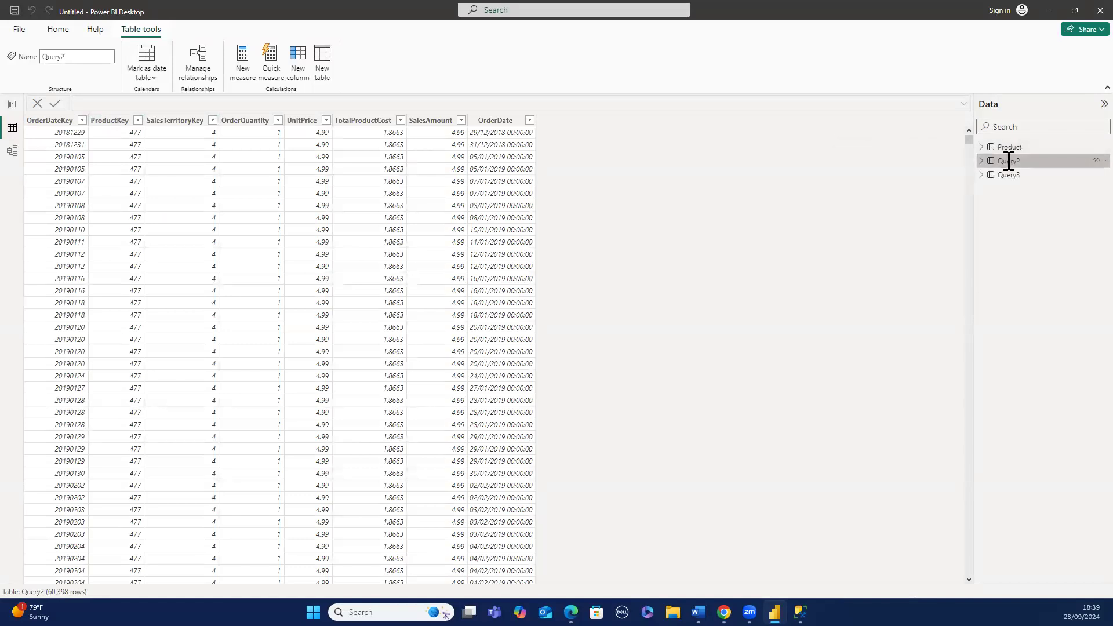
{"action": "type", "text": "Sa"}
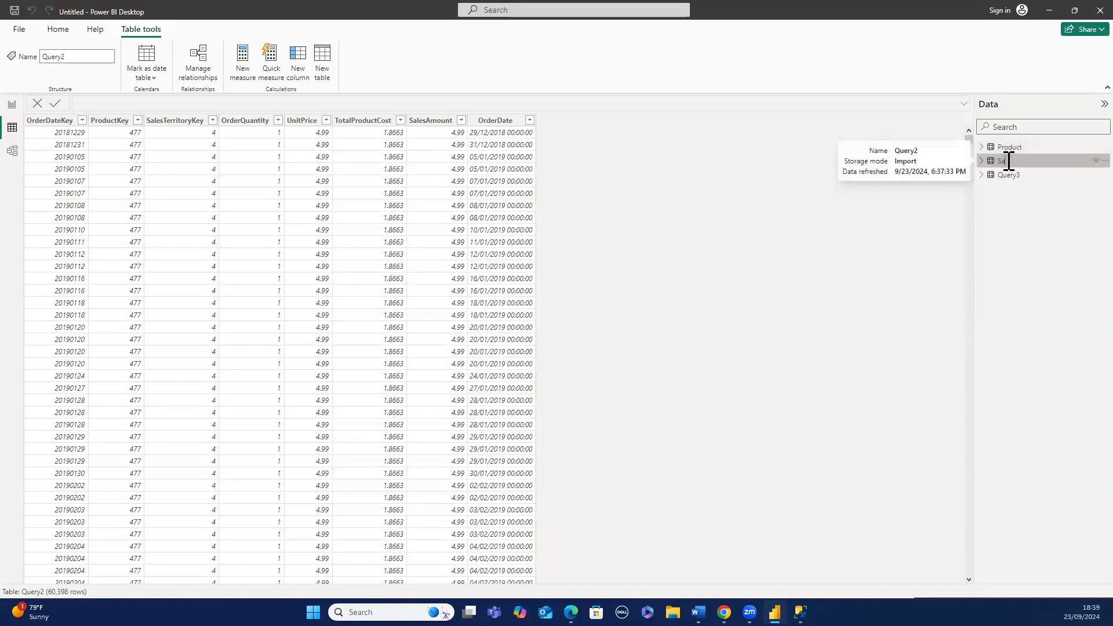
{"action": "type", "text": "les"}
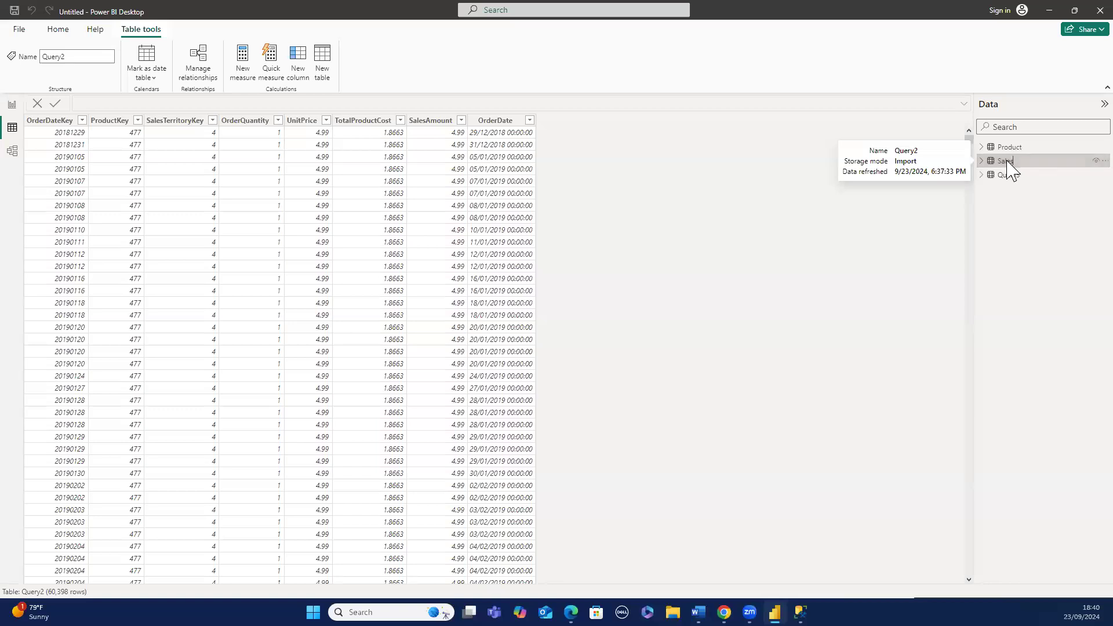
{"action": "key", "text": "Return"}
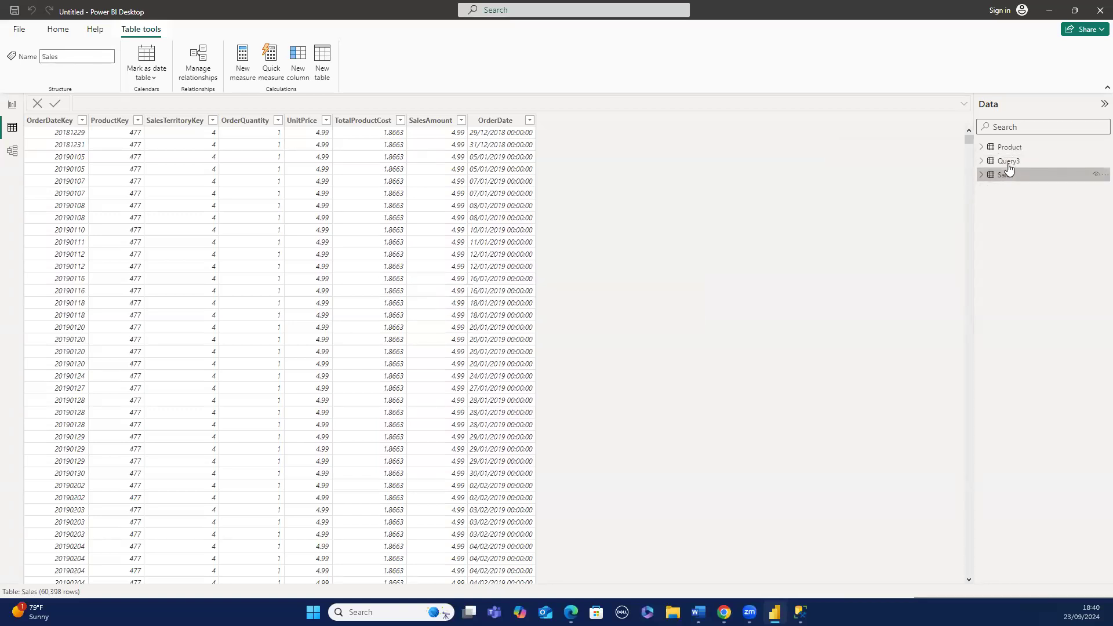
- Rename the Query3 table as Territory
{"action": "left_click", "coordinate": [1008, 167]}
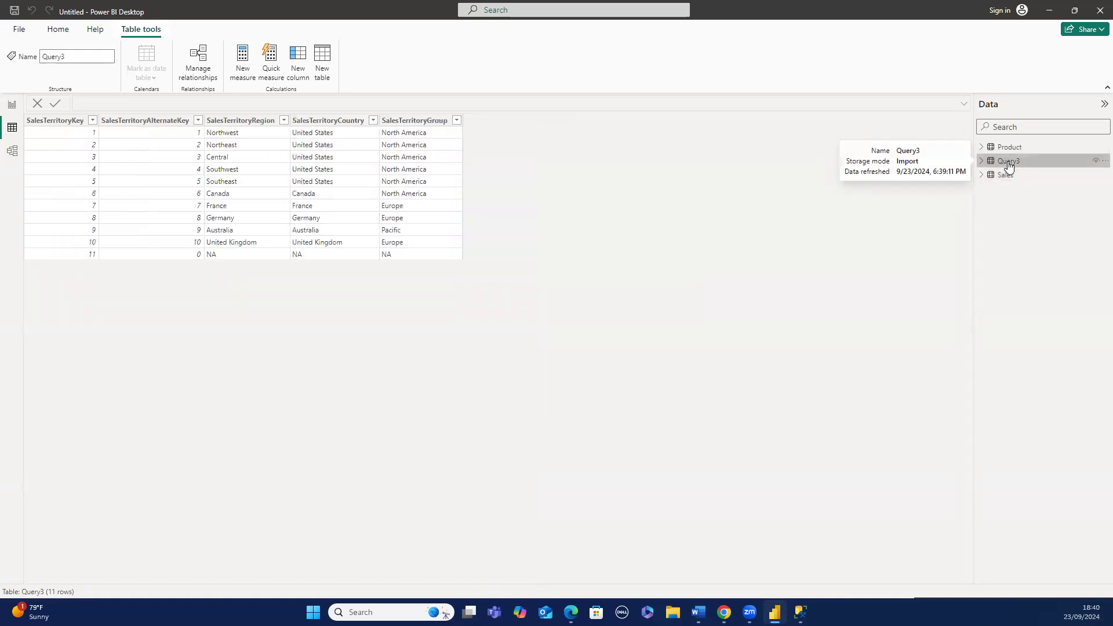
{"action": "double_click", "coordinate": [1009, 165]}
{"action": "type", "text": "Territor"}
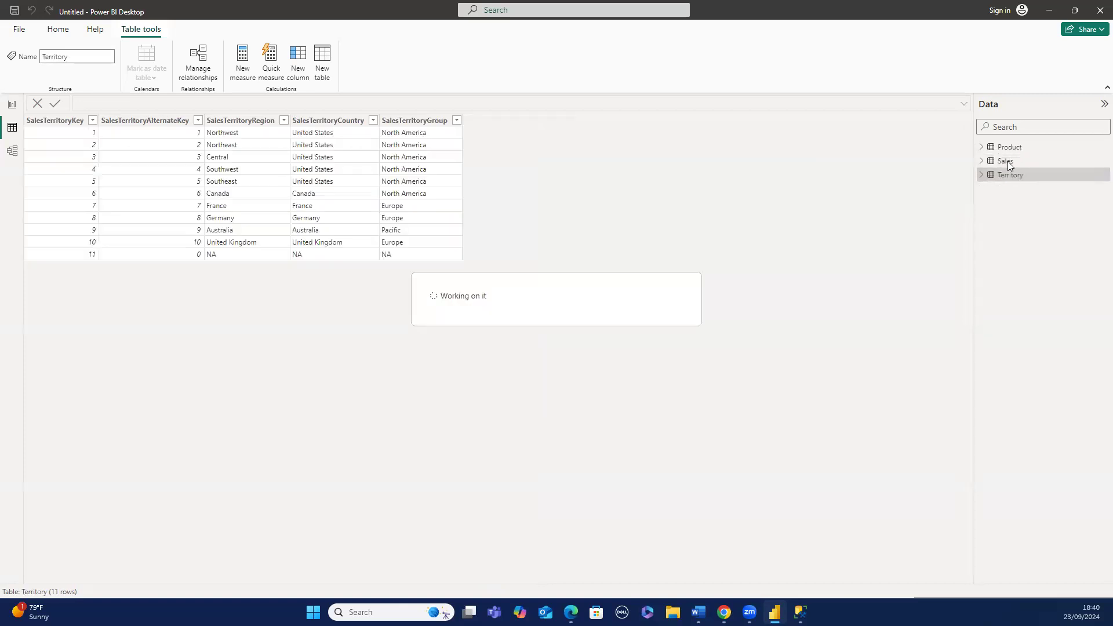
- Open the model diagram and move the Sales table card below the Product and Territory cards
{"action": "left_click", "coordinate": [12, 107]}
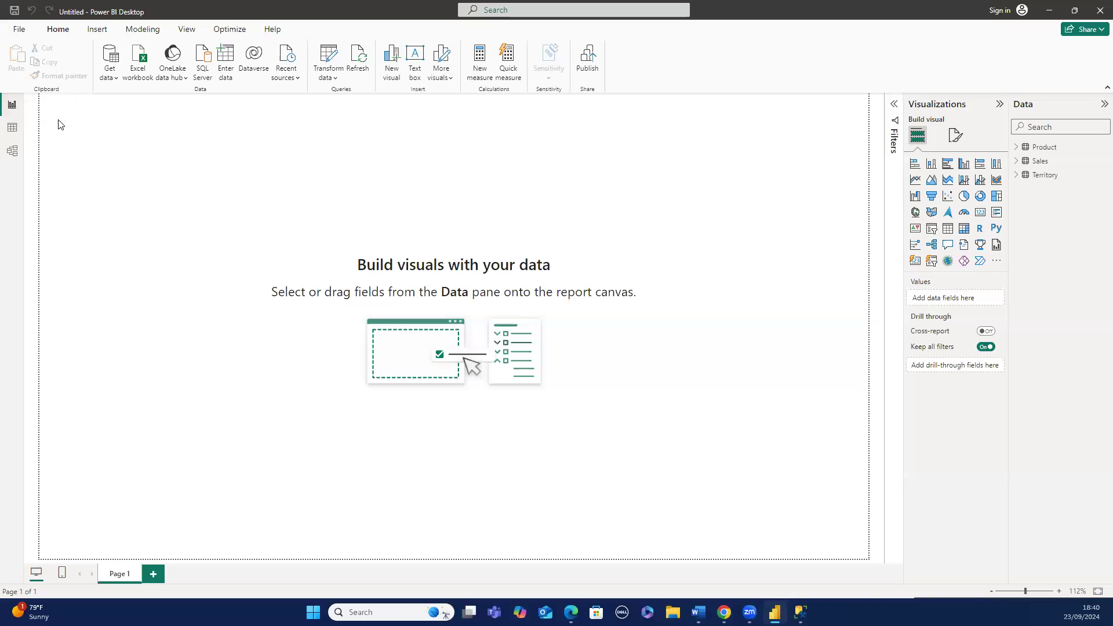
{"action": "left_click_drag", "start_coordinate": [57, 110], "coordinate": [863, 553]}
{"action": "left_click", "coordinate": [20, 136]}
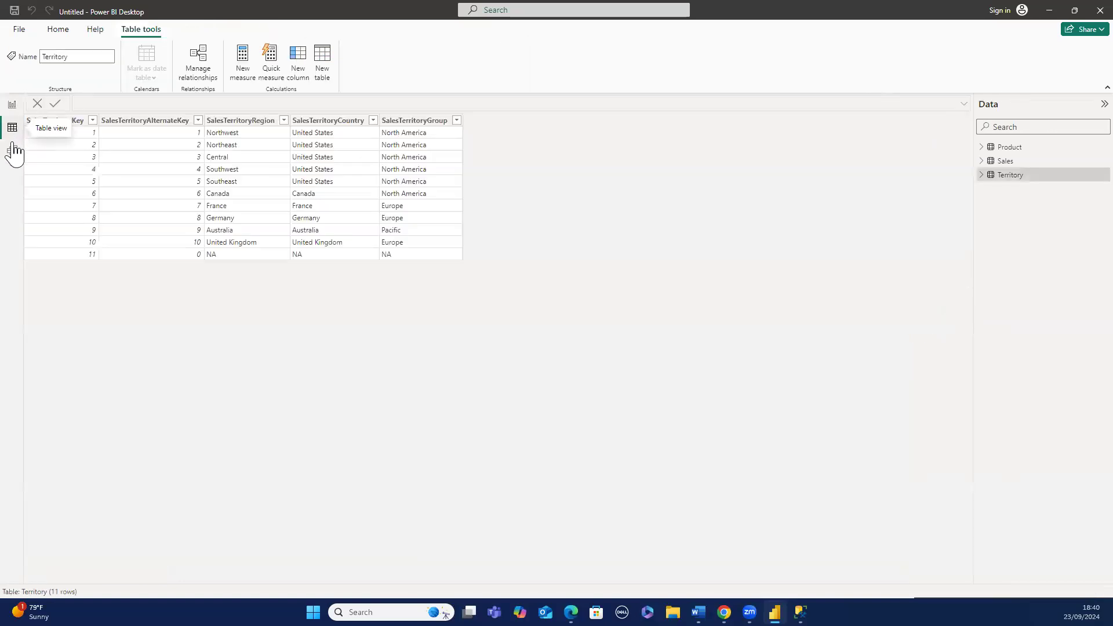
{"action": "left_click", "coordinate": [13, 152]}
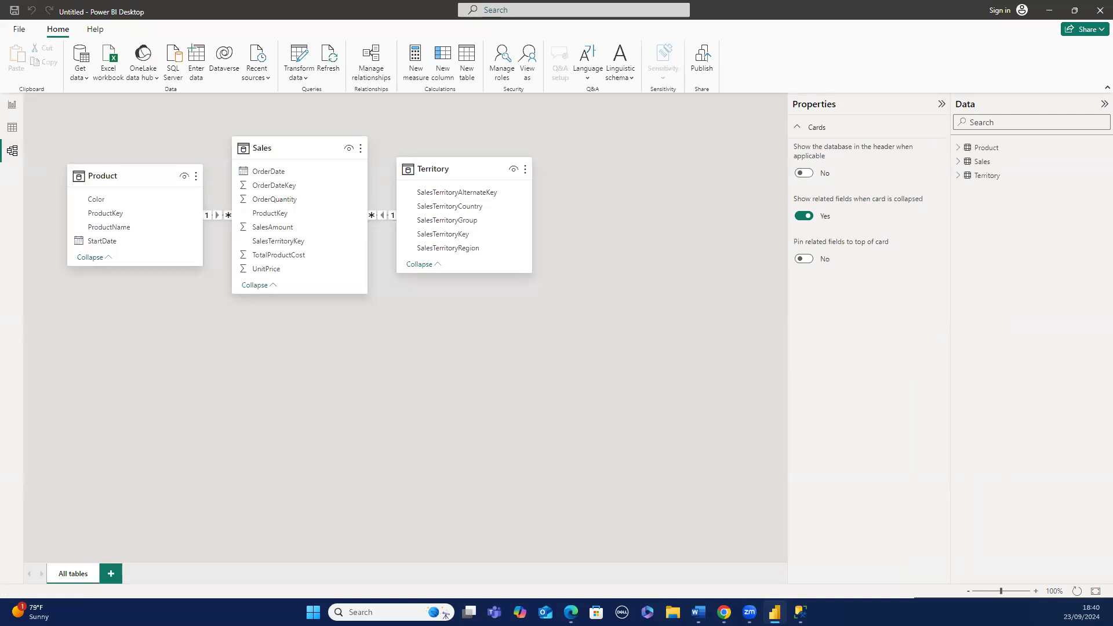
{"action": "key", "text": "alt+Tab"}
{"action": "left_click_drag", "start_coordinate": [294, 148], "coordinate": [321, 343]}
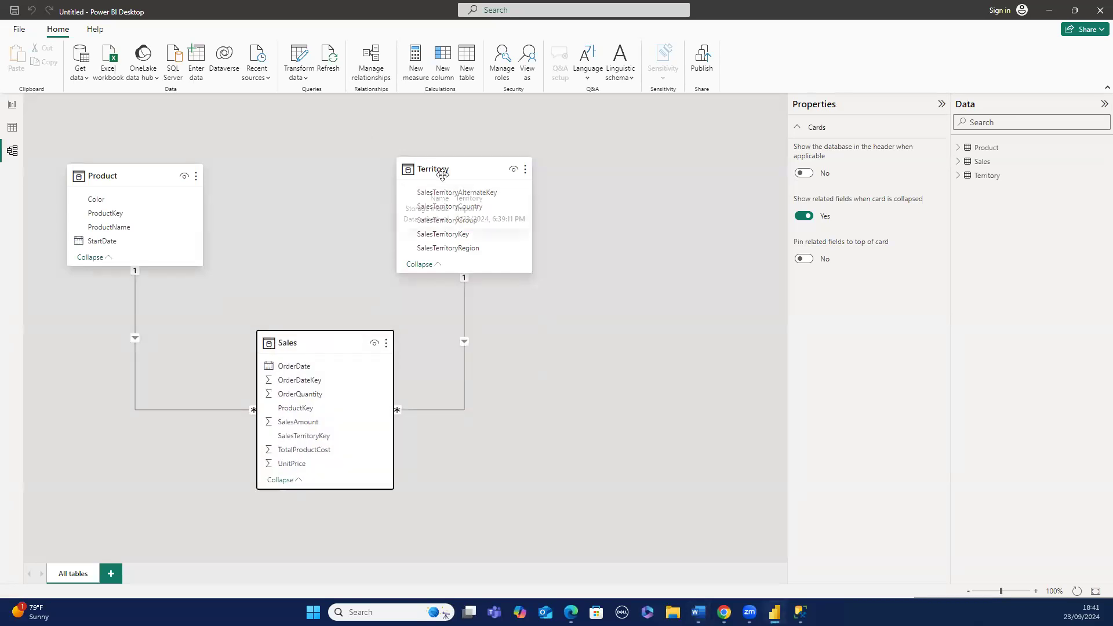
- Reposition the Territory table card further to the right in the model diagram
{"action": "left_click", "coordinate": [446, 175]}
{"action": "left_click_drag", "start_coordinate": [445, 175], "coordinate": [502, 155]}
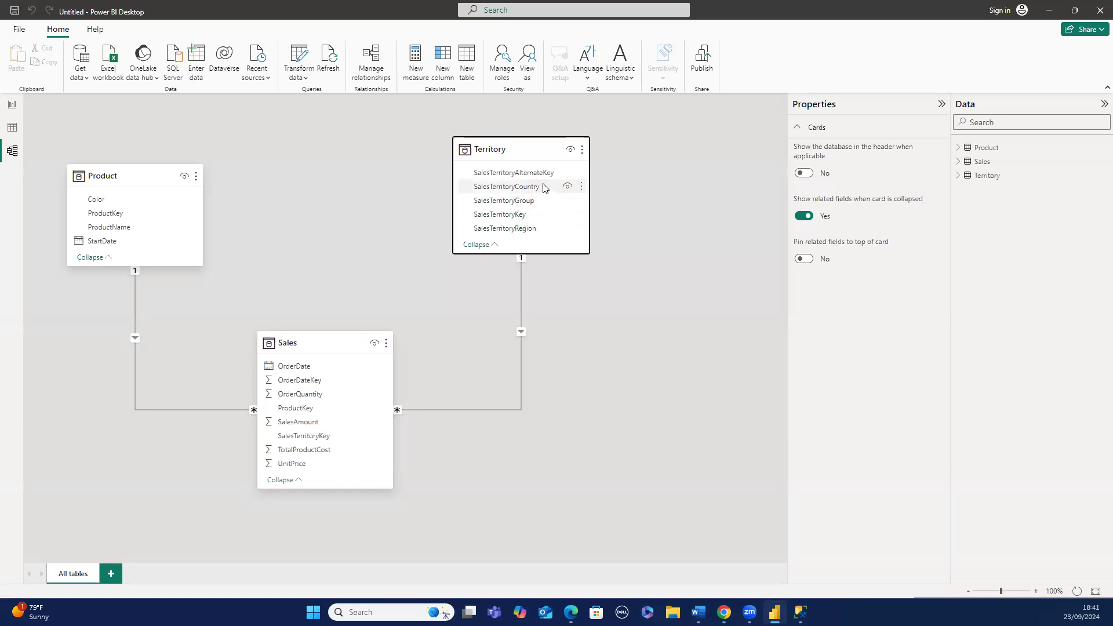
{"action": "mouse_move", "coordinate": [535, 153]}
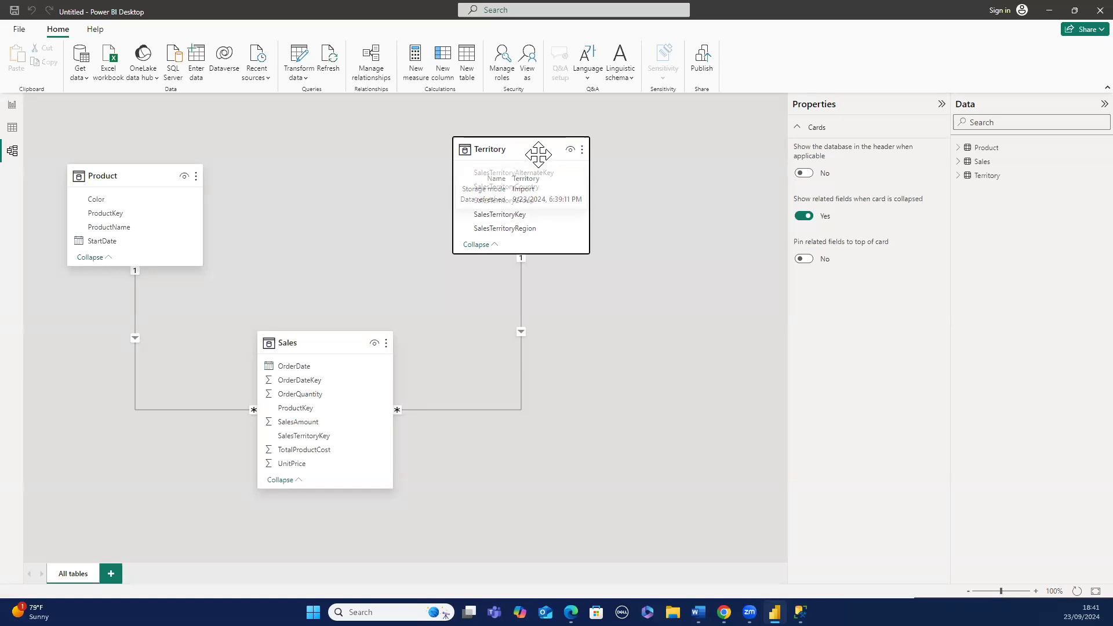
{"action": "left_click_drag", "start_coordinate": [534, 152], "coordinate": [572, 163]}
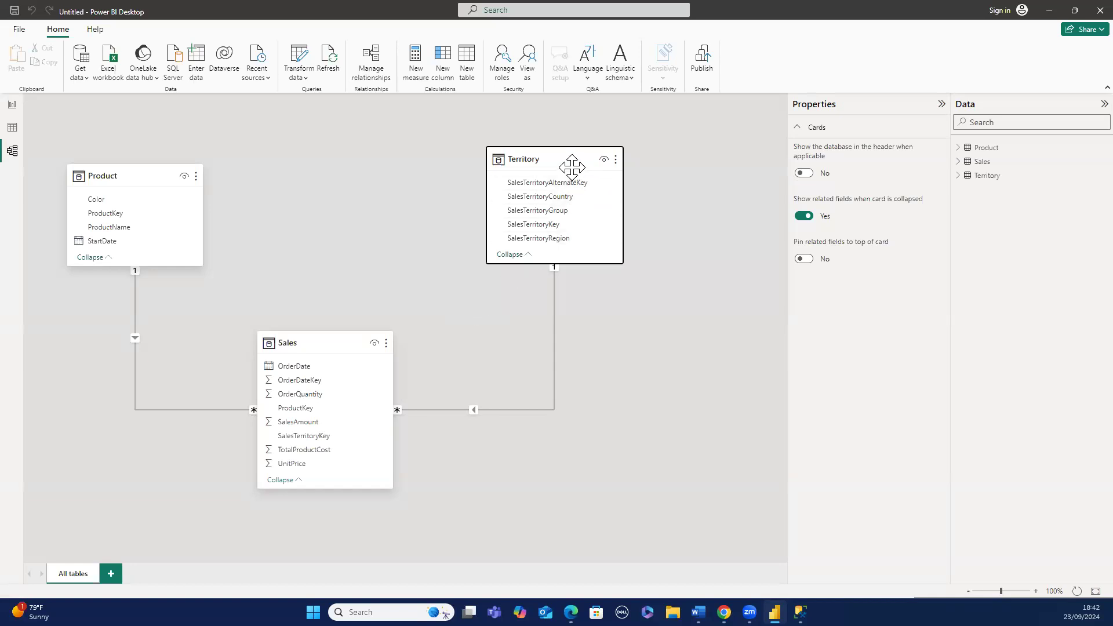
{"action": "mouse_move", "coordinate": [572, 168]}
{"action": "left_click_drag", "start_coordinate": [572, 167], "coordinate": [597, 149]}
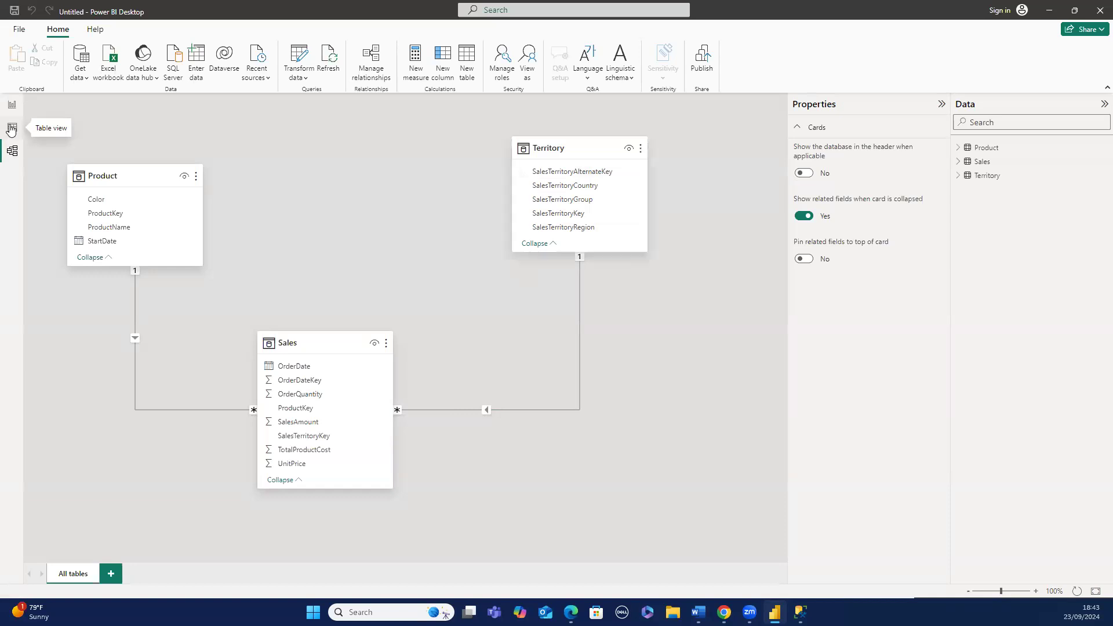
- Inspect the ProductKey columns of the Product and Sales tables in table view
{"action": "left_click", "coordinate": [11, 128]}
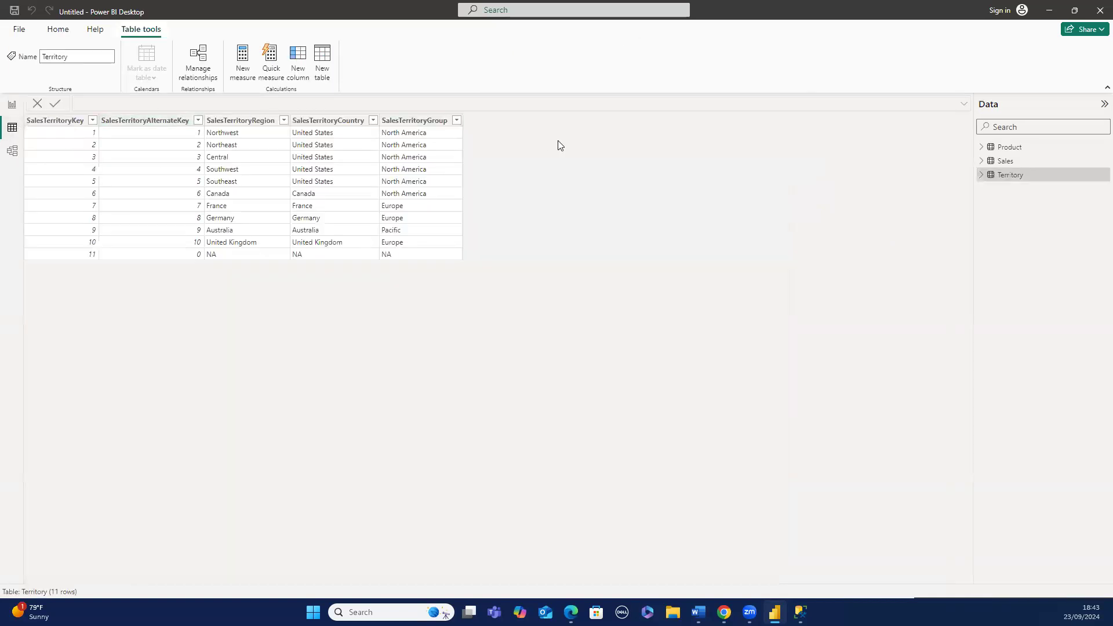
{"action": "left_click", "coordinate": [1010, 152]}
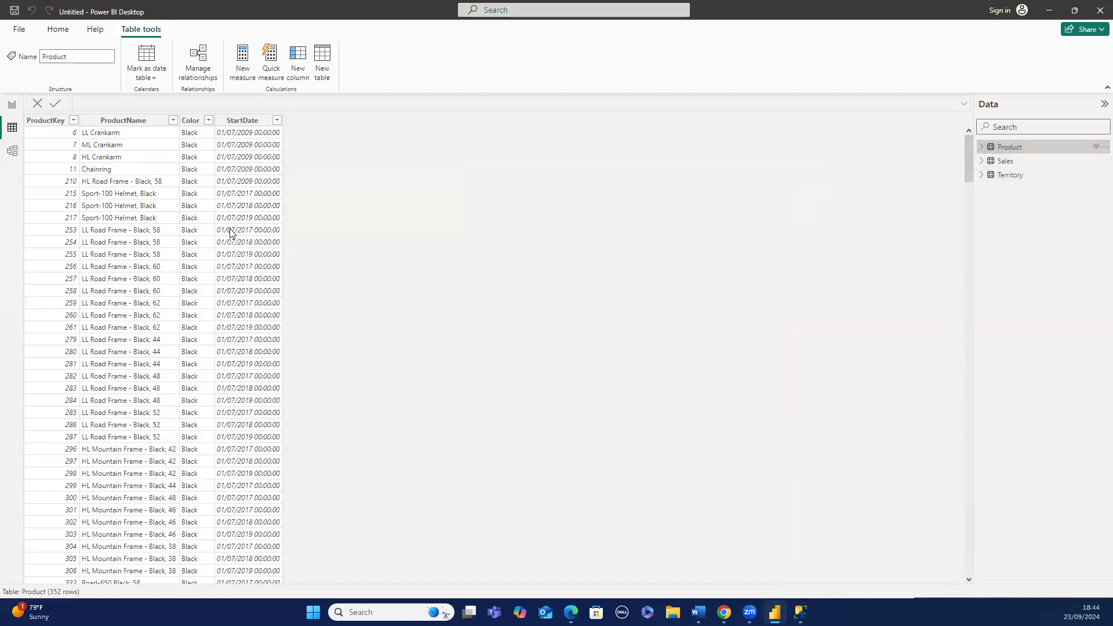
{"action": "left_click", "coordinate": [70, 138]}
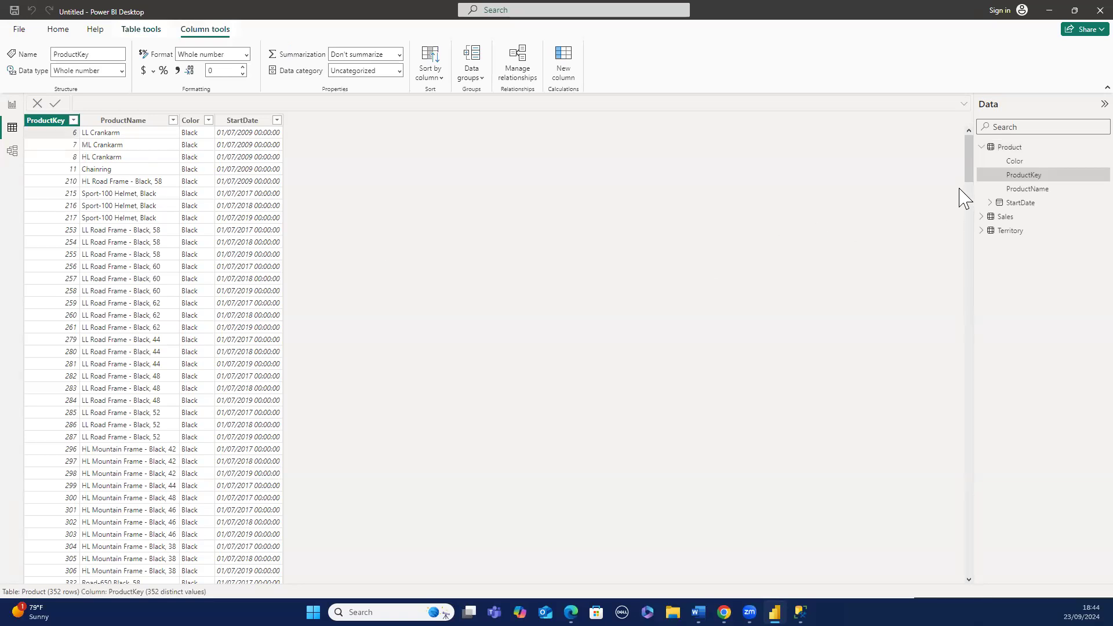
{"action": "mouse_move", "coordinate": [968, 181]}
{"action": "left_mouse_down"}
{"action": "mouse_move", "coordinate": [937, 266]}
{"action": "mouse_move", "coordinate": [937, 372]}
{"action": "mouse_move", "coordinate": [924, 405]}
{"action": "mouse_move", "coordinate": [983, 169]}
{"action": "left_mouse_up"}
{"action": "left_click", "coordinate": [991, 221]}
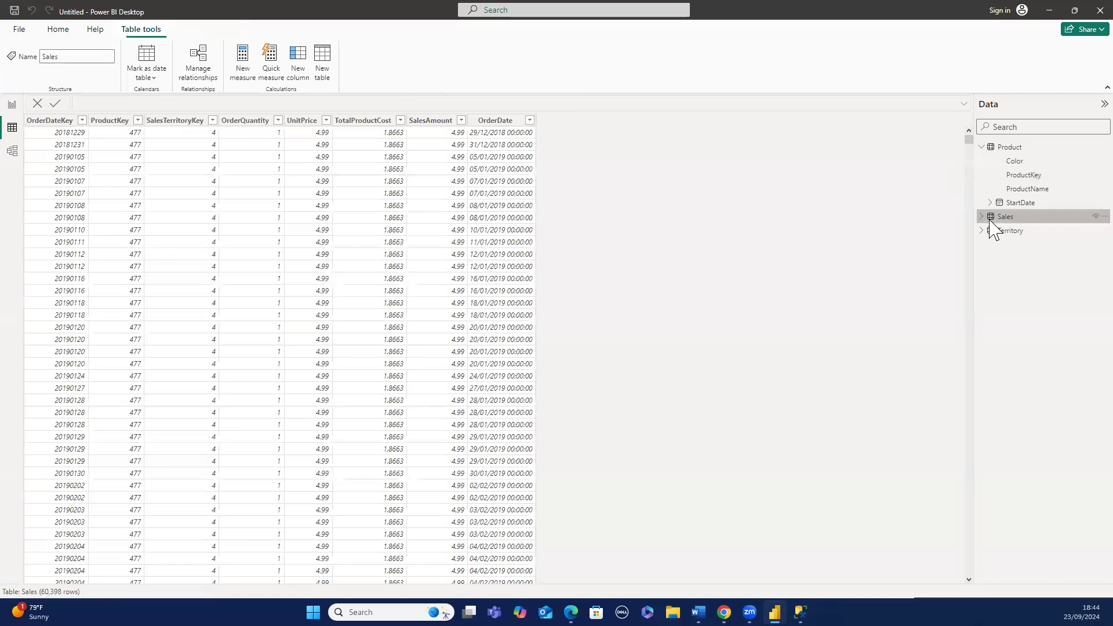
{"action": "left_click", "coordinate": [139, 121]}
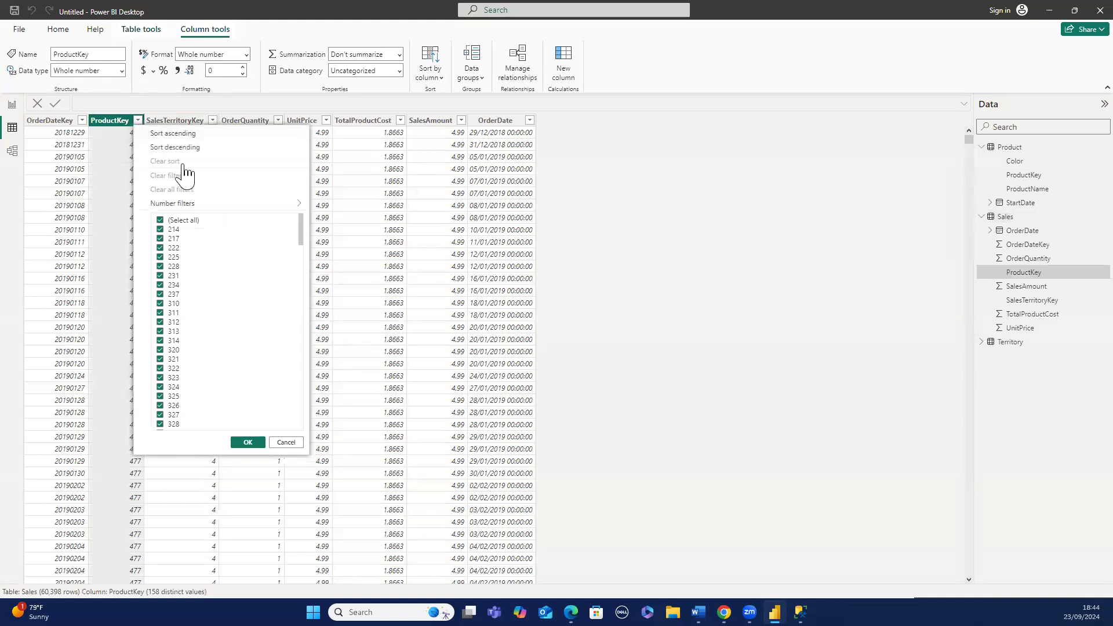
{"action": "mouse_move", "coordinate": [189, 206]}
- Examine the Product, Sales and Territory cards in the model diagram and the Sales ProductKey values
{"action": "left_click", "coordinate": [12, 152]}
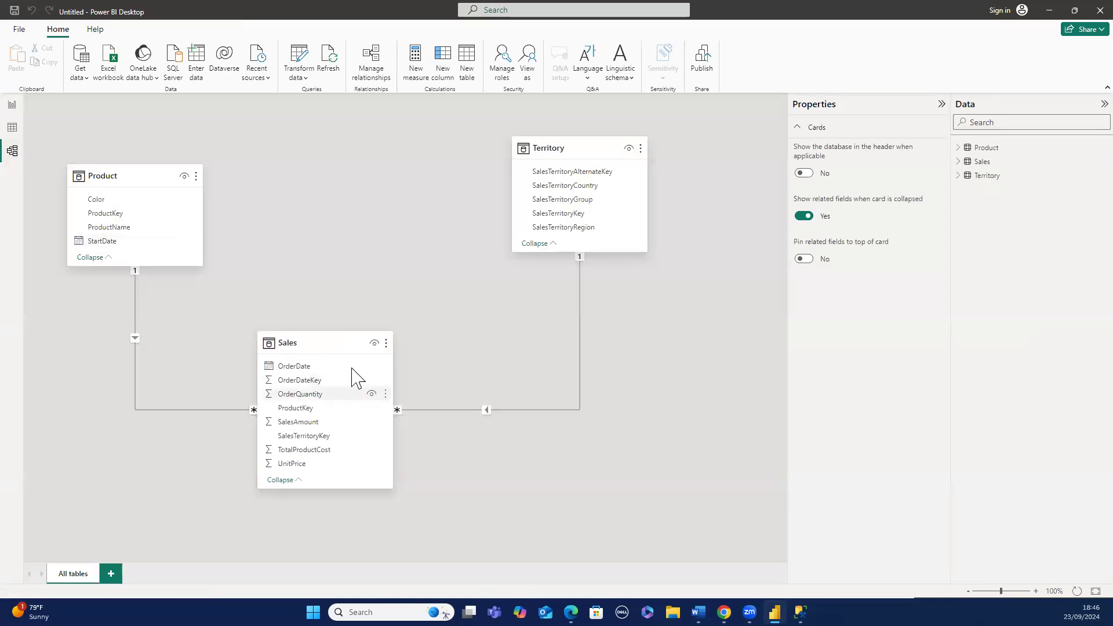
{"action": "left_click", "coordinate": [334, 345]}
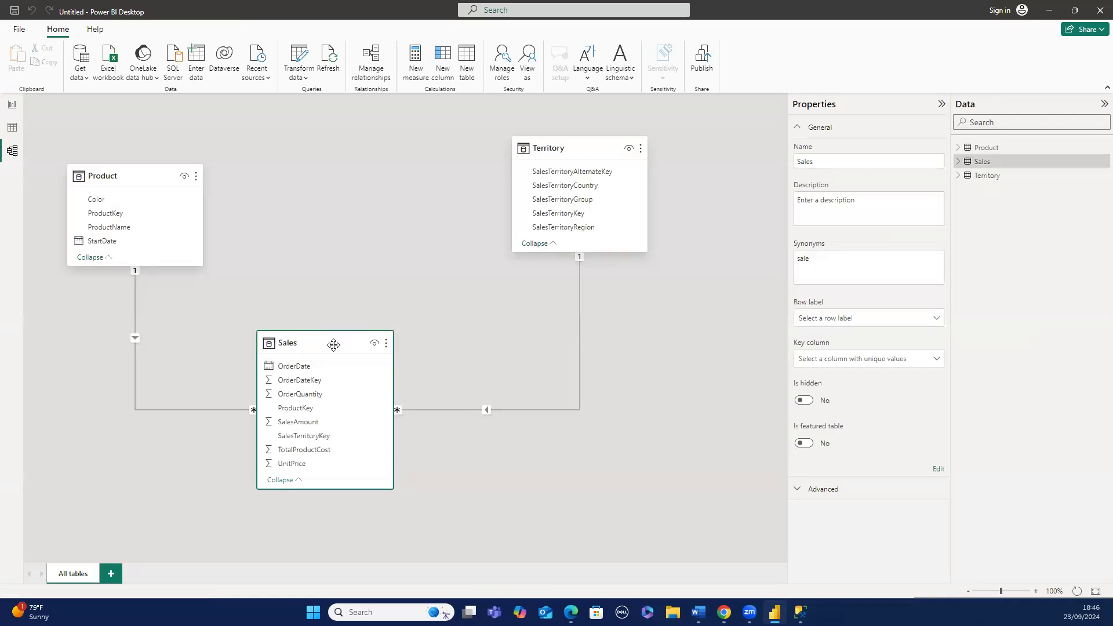
{"action": "left_click", "coordinate": [166, 179]}
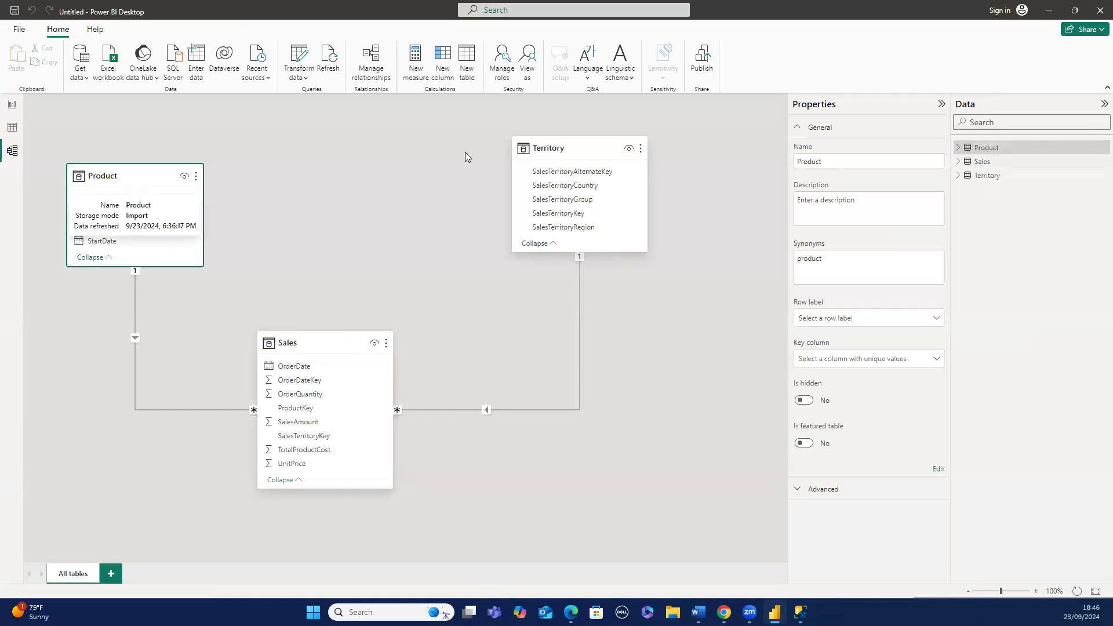
{"action": "left_click", "coordinate": [576, 149]}
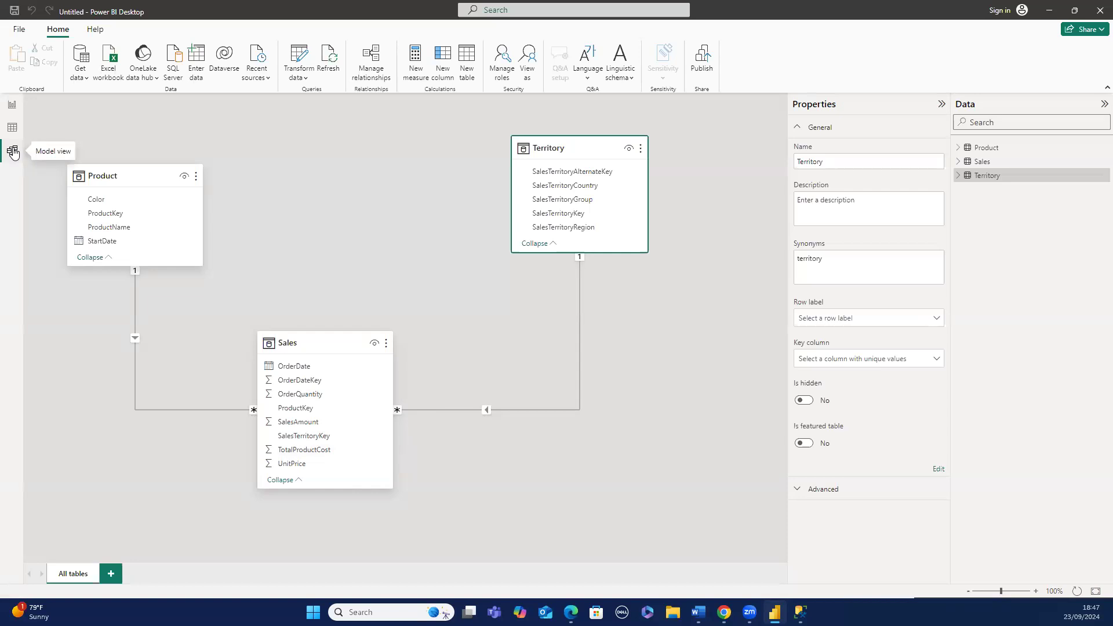
{"action": "left_click", "coordinate": [12, 128]}
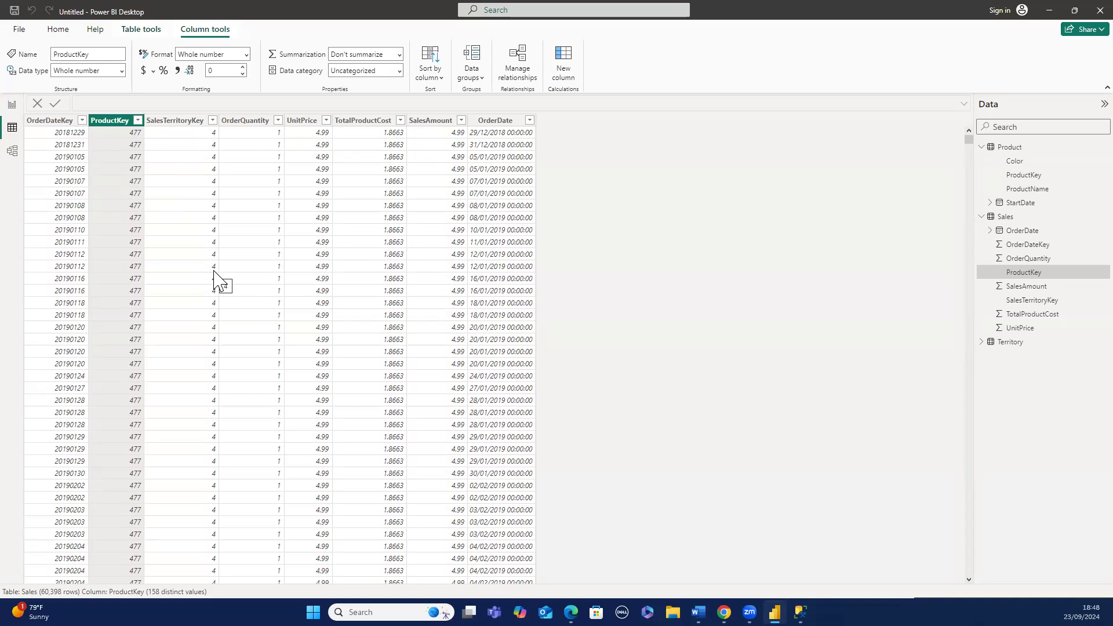
{"action": "left_click", "coordinate": [14, 153]}
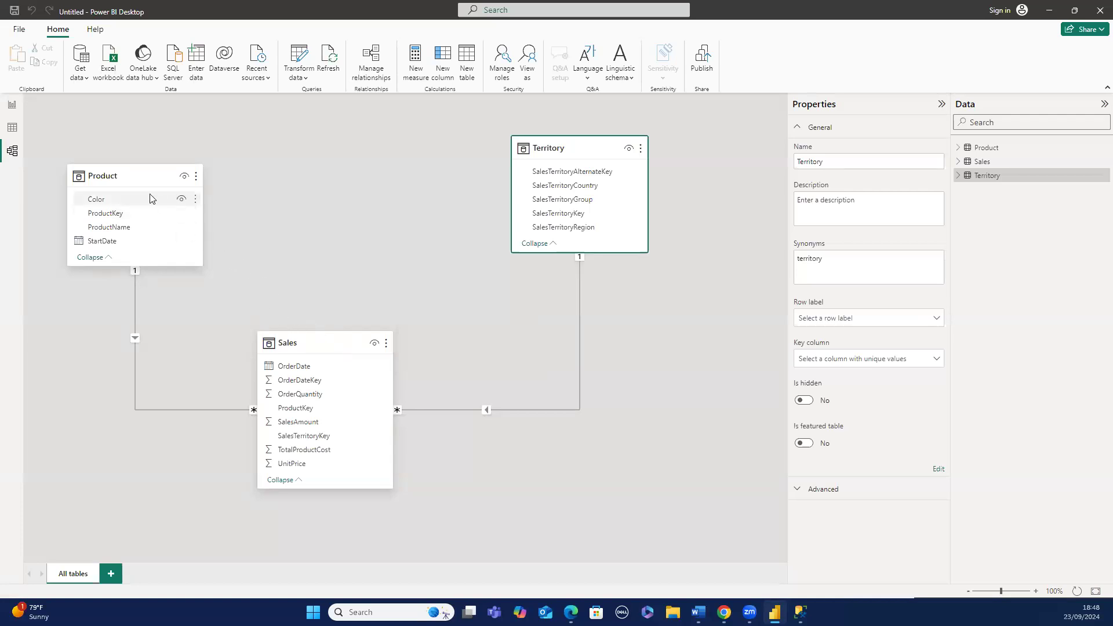
{"action": "left_click", "coordinate": [13, 130]}
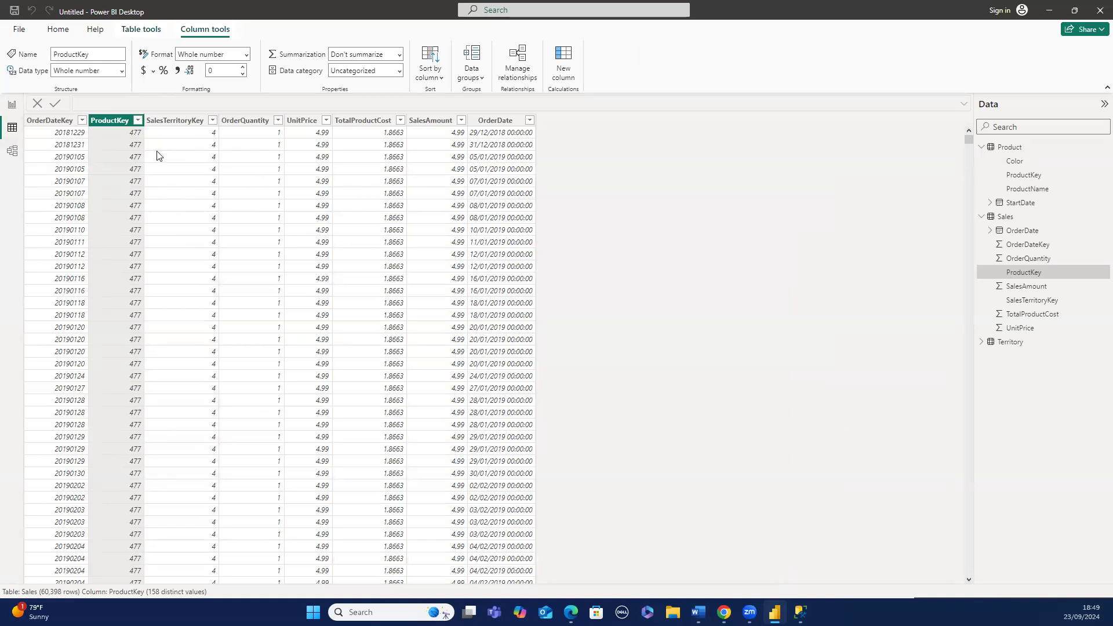
{"action": "left_click", "coordinate": [130, 134]}
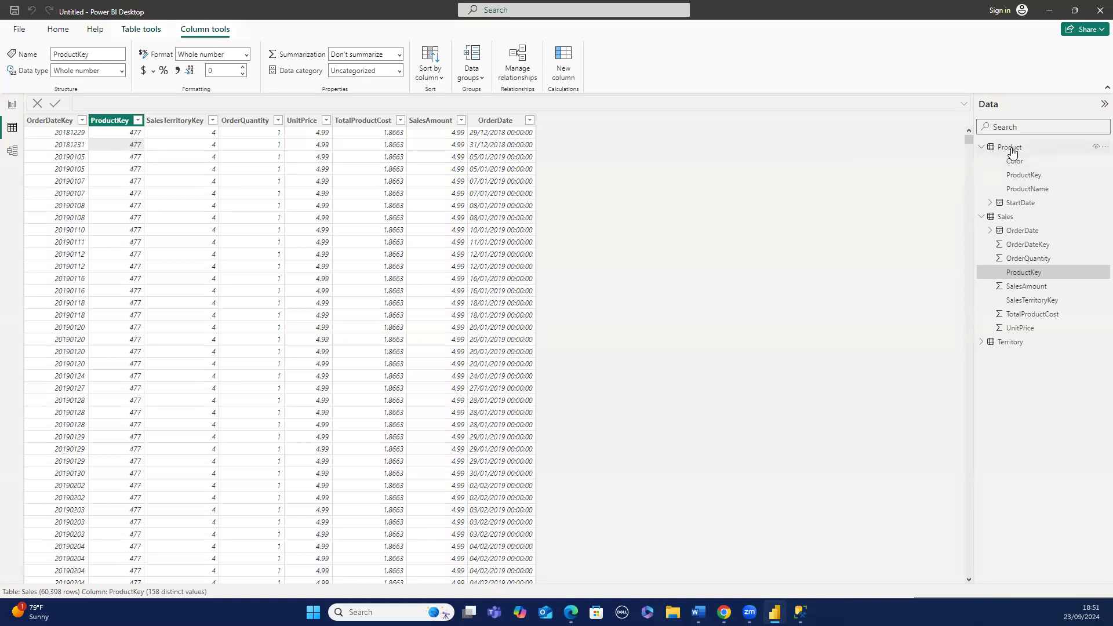
- Inspect the Product table's ProductKey column and its filter value list in table view
{"action": "left_click", "coordinate": [1011, 149]}
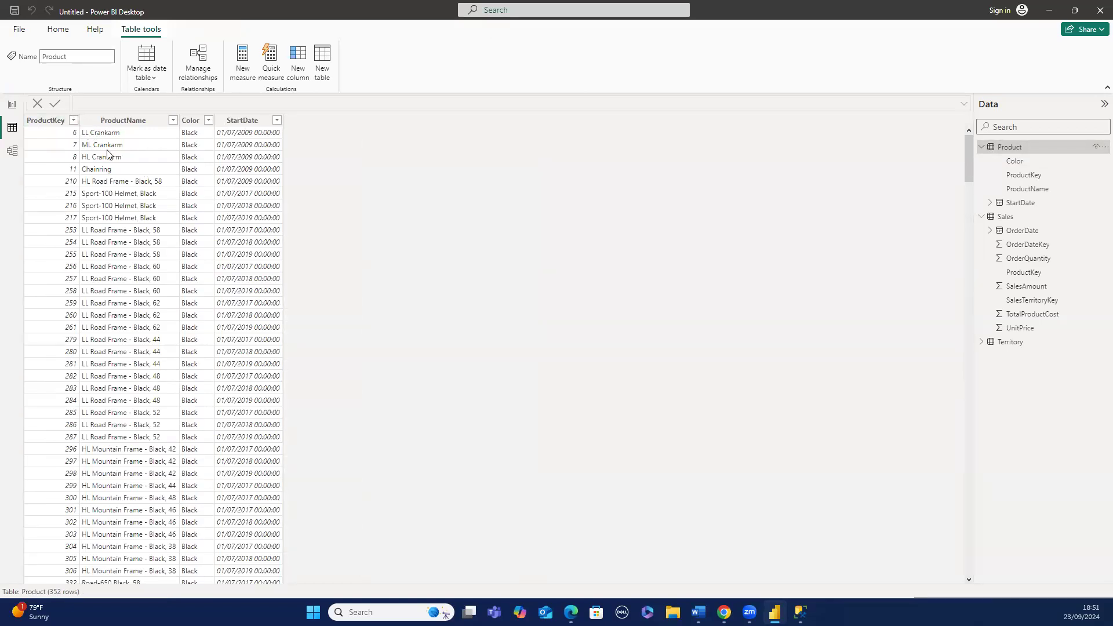
{"action": "left_click", "coordinate": [74, 120]}
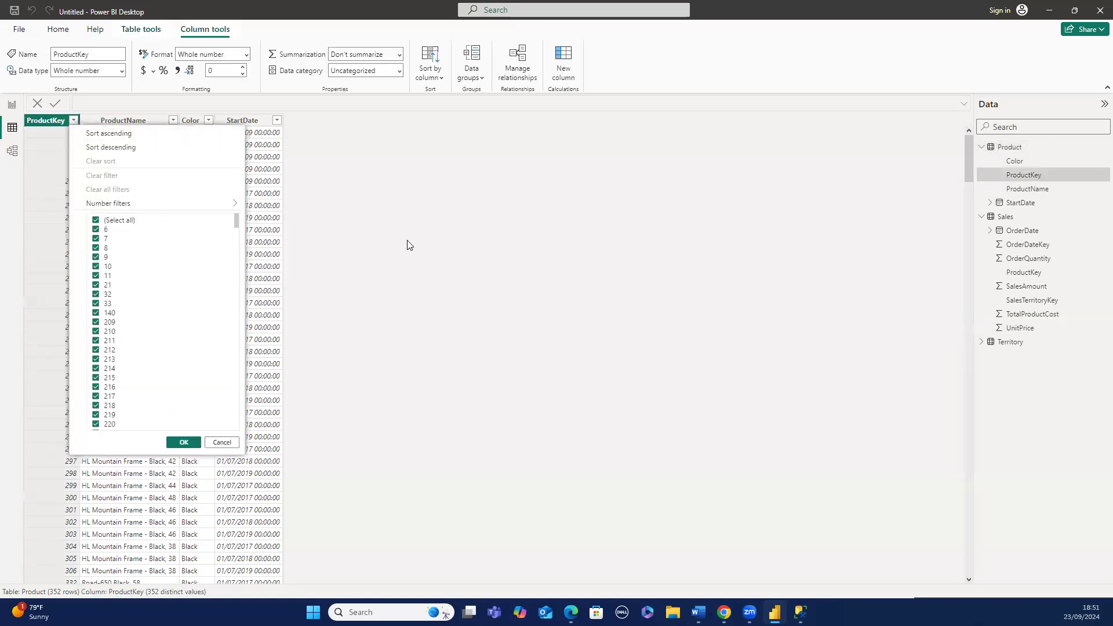
{"action": "left_click", "coordinate": [407, 245]}
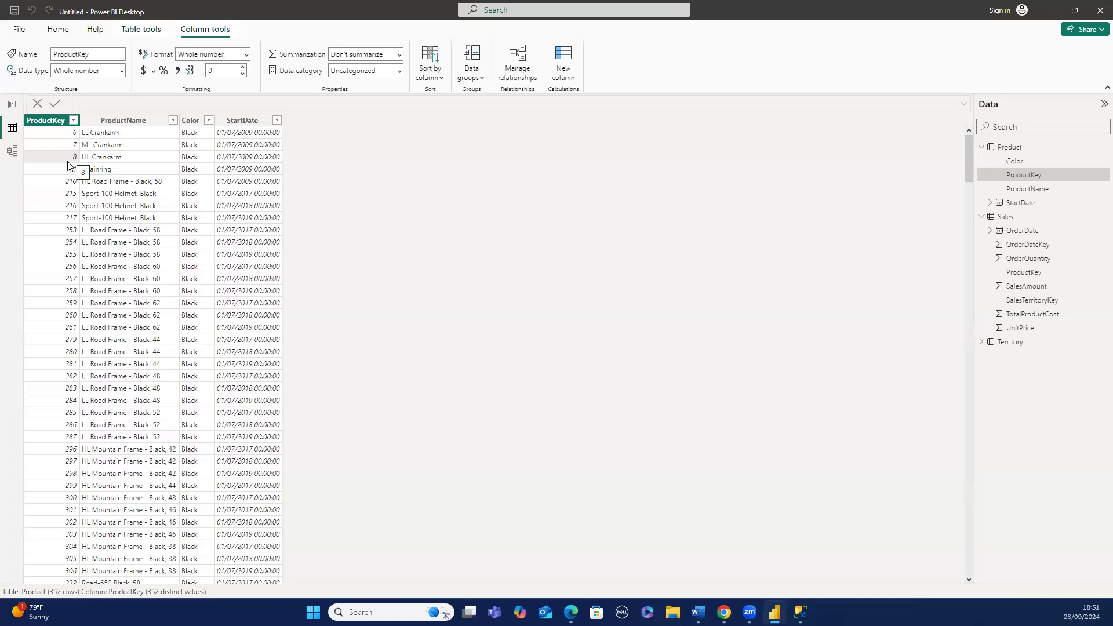
- Examine the Product, Sales and Territory cards in the model diagram and select the Sales–Territory relationship
{"action": "left_click", "coordinate": [13, 153]}
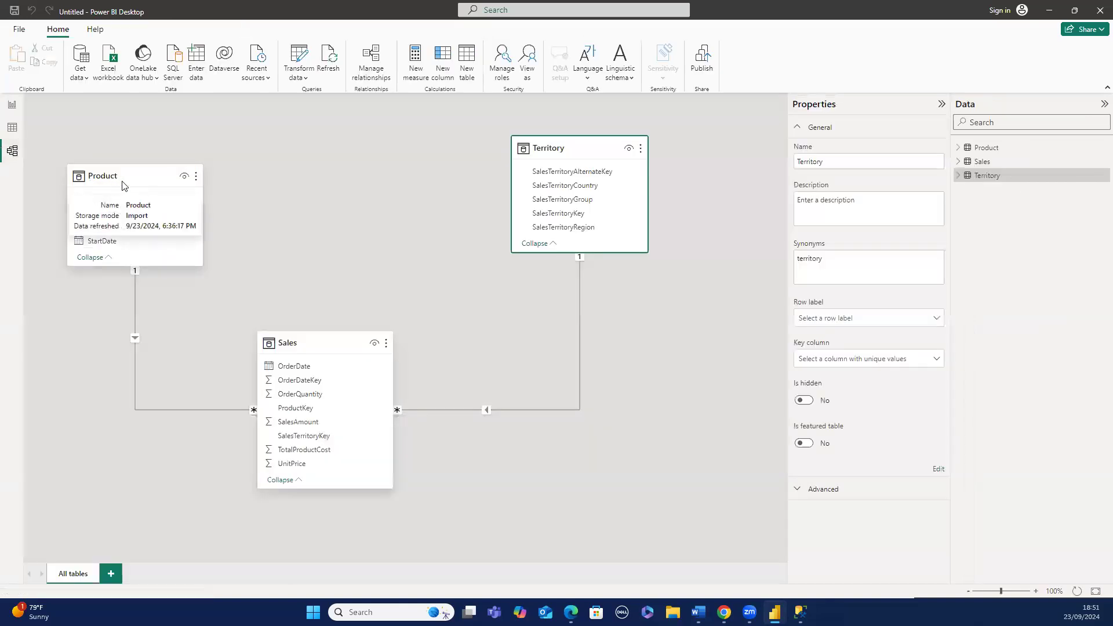
{"action": "left_click", "coordinate": [123, 182]}
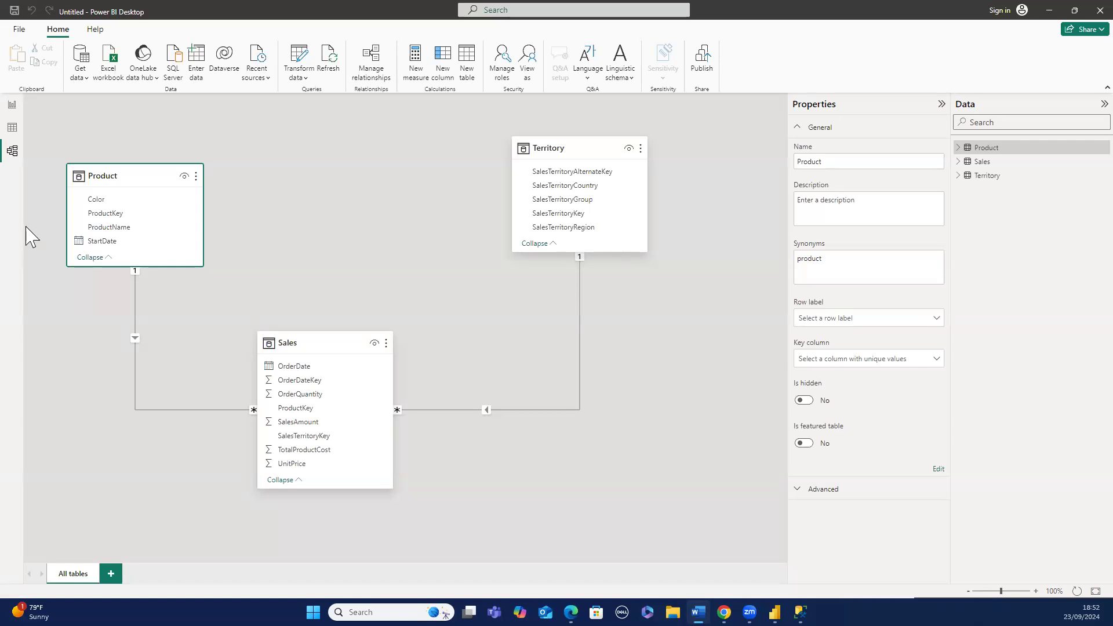
{"action": "mouse_move", "coordinate": [123, 187]}
{"action": "mouse_move", "coordinate": [563, 146]}
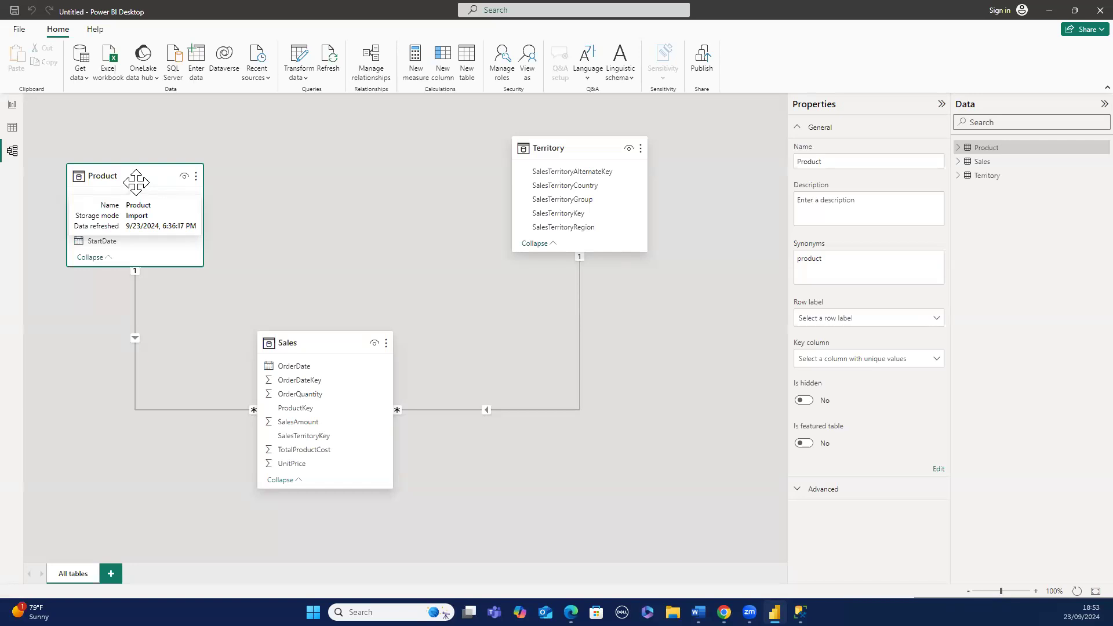
{"action": "left_click", "coordinate": [334, 350]}
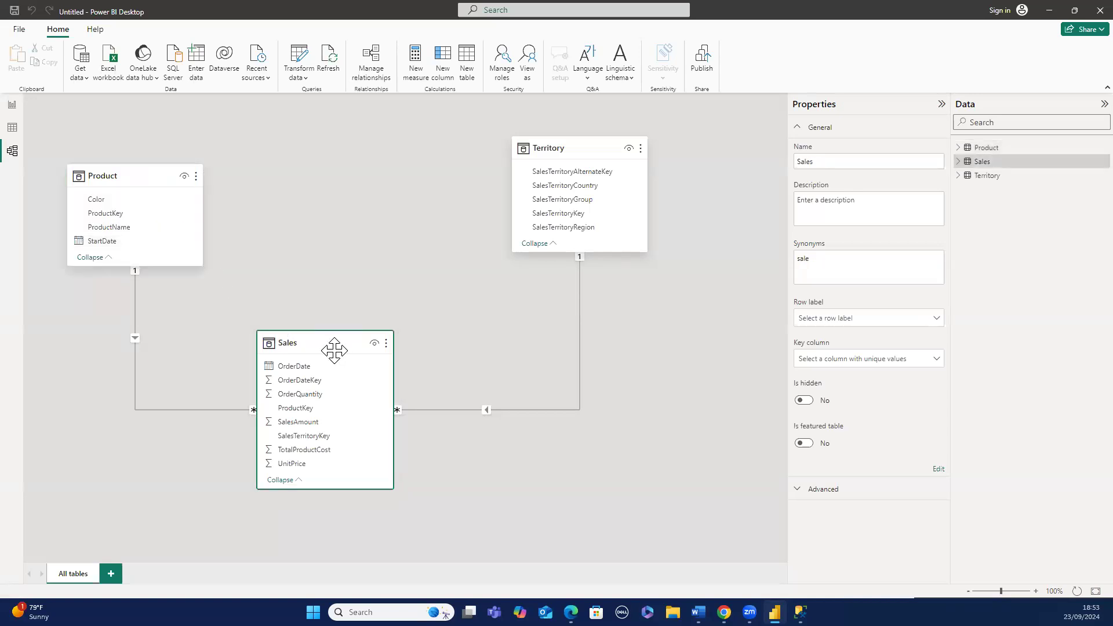
{"action": "left_click", "coordinate": [150, 178]}
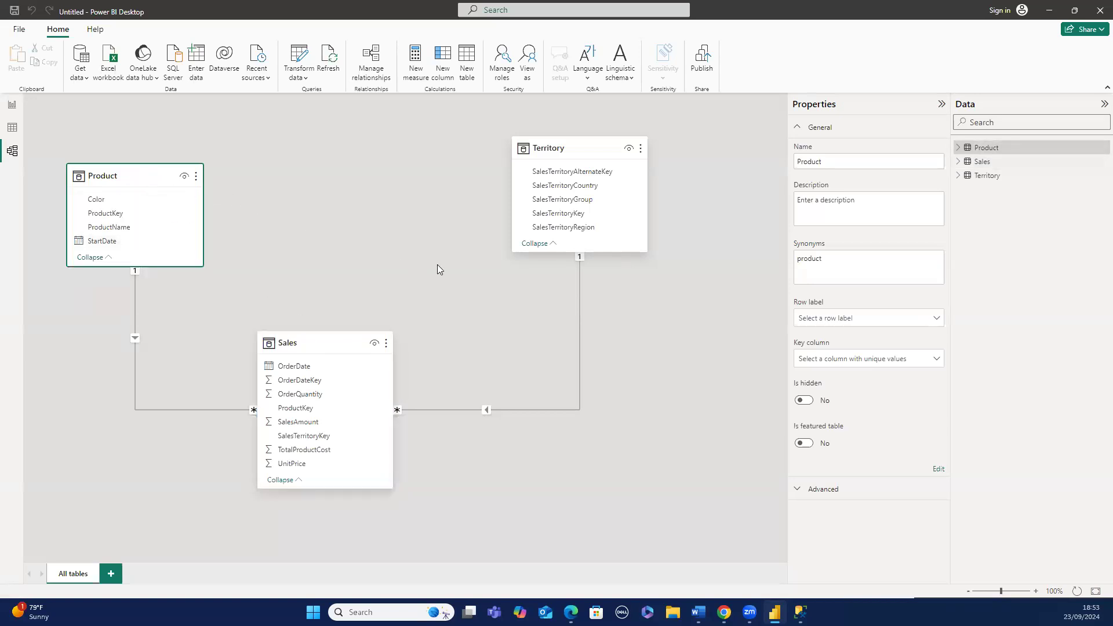
{"action": "left_click", "coordinate": [597, 148]}
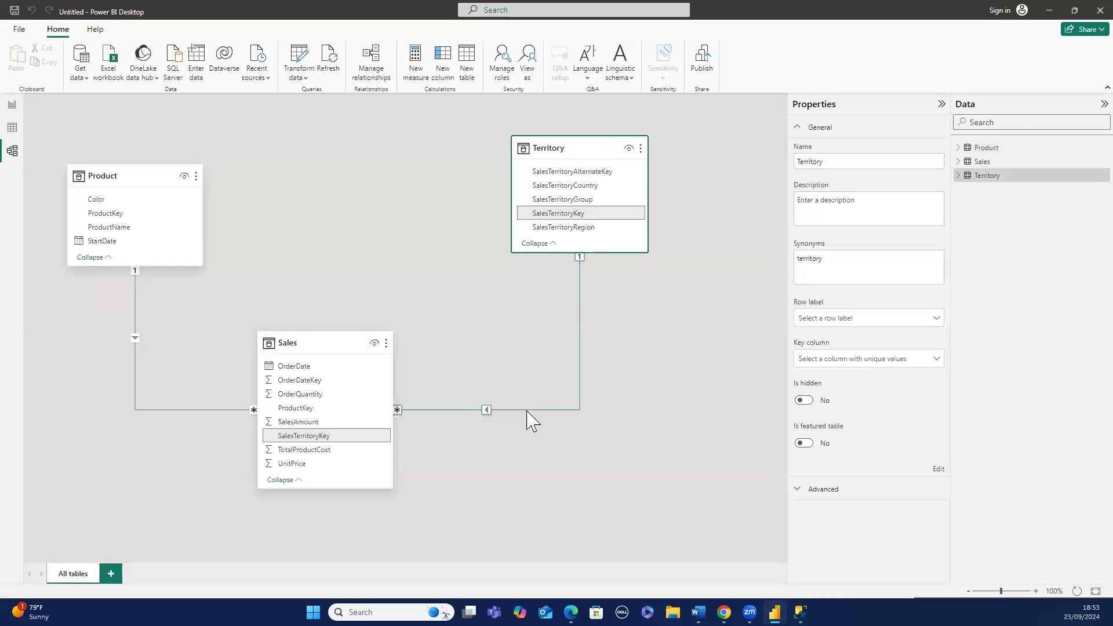
{"action": "left_click", "coordinate": [508, 410]}
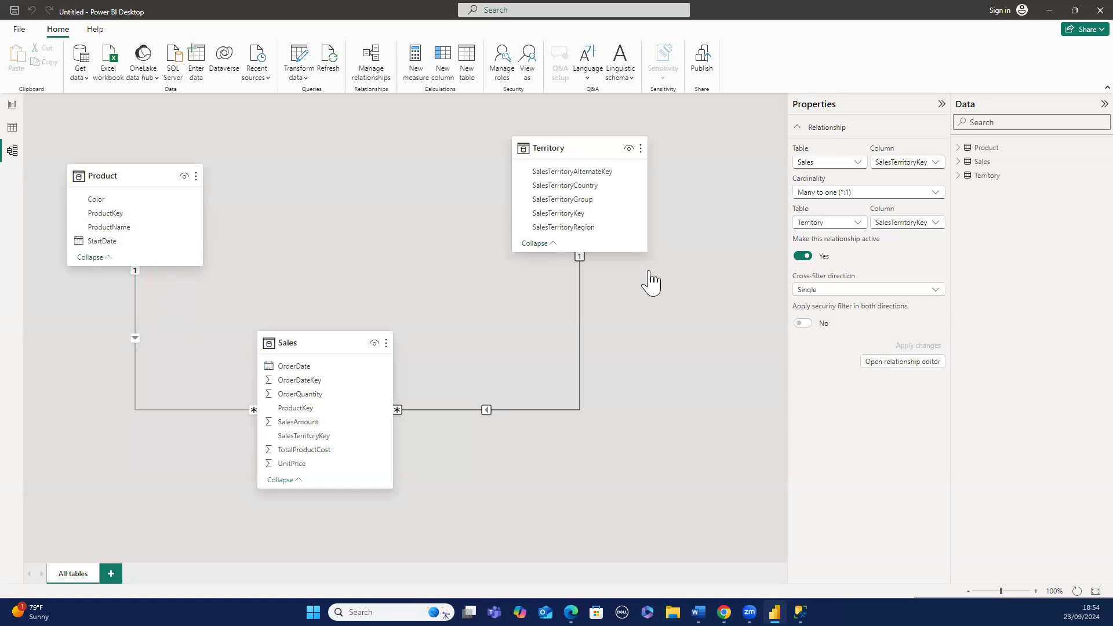
- Browse the Product table's ProductKey, ProductName and Color columns in table view, then return to the model diagram
{"action": "left_click_drag", "start_coordinate": [149, 214], "coordinate": [317, 299]}
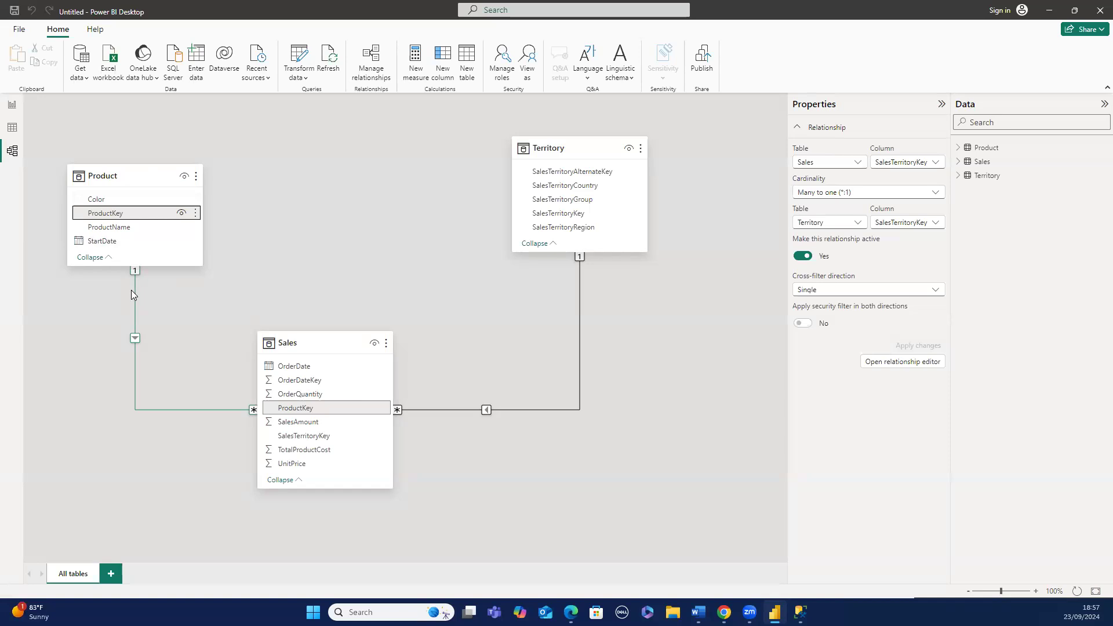
{"action": "left_click", "coordinate": [15, 131]}
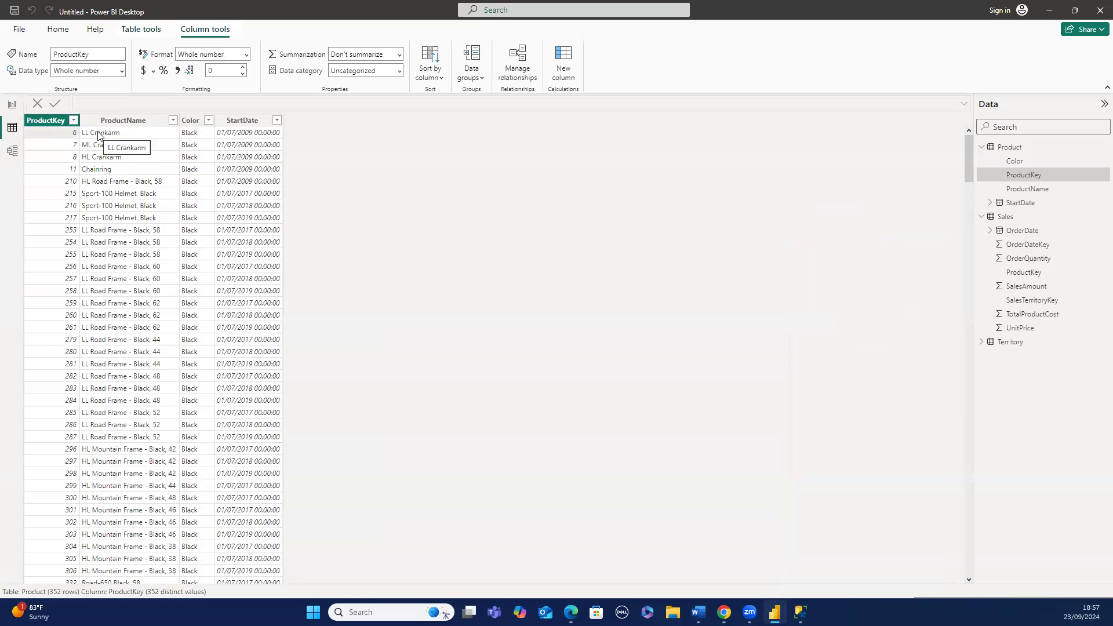
{"action": "left_click", "coordinate": [149, 142]}
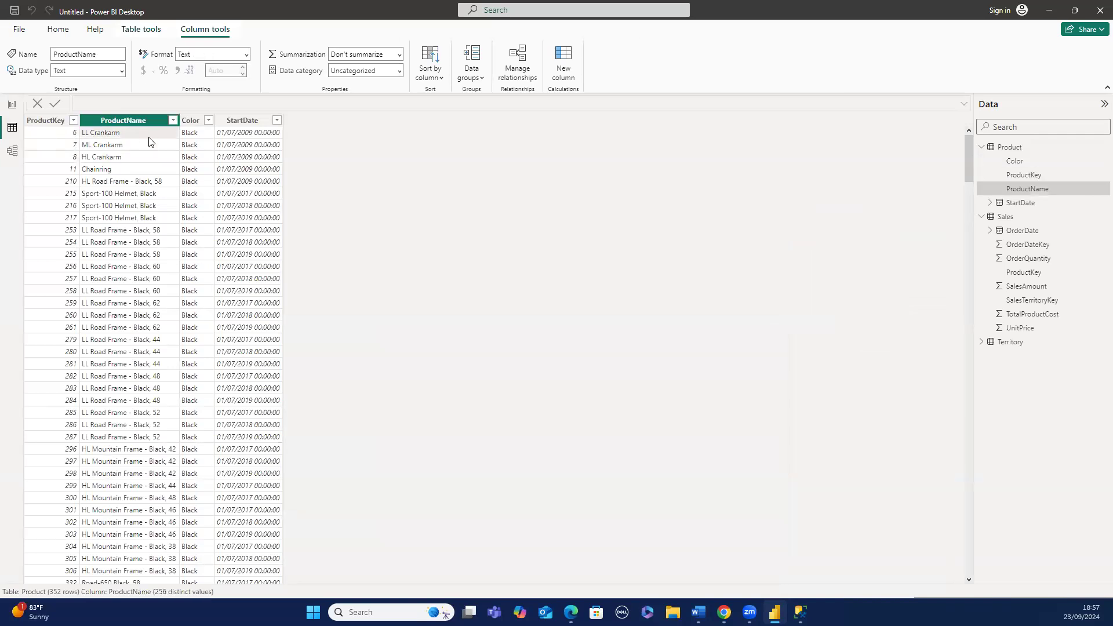
{"action": "left_click", "coordinate": [203, 140]}
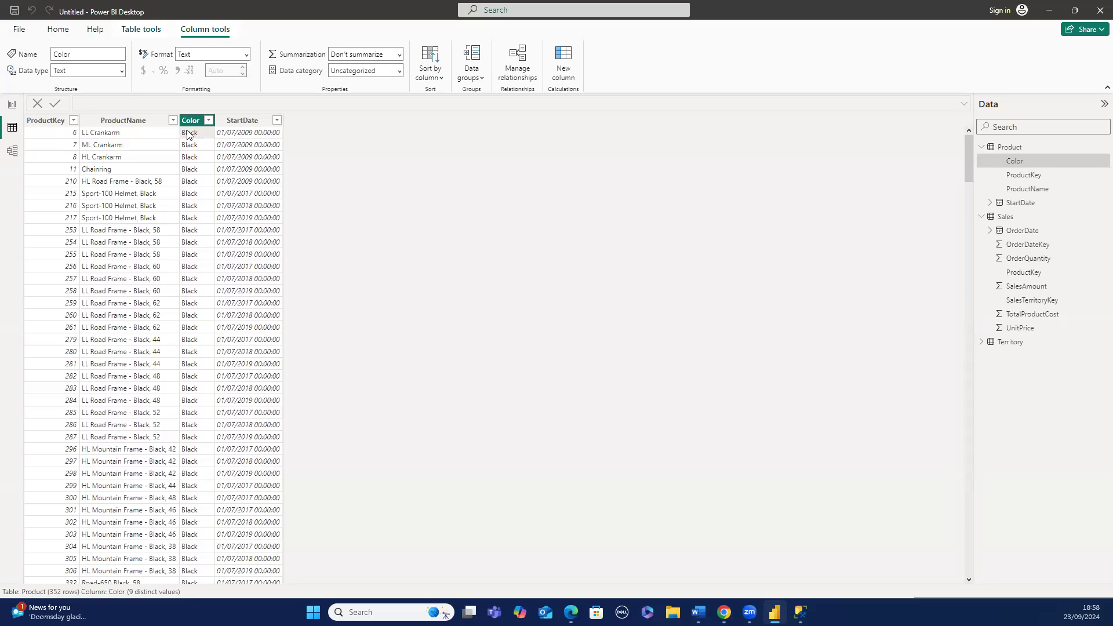
{"action": "left_click", "coordinate": [12, 152]}
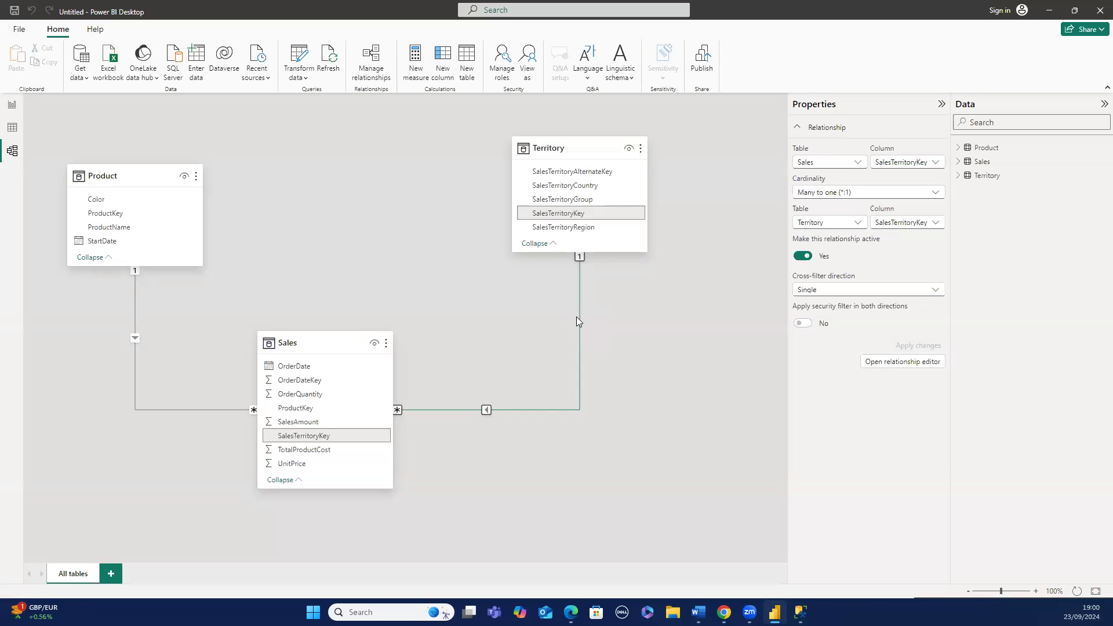
- Open the Sales–Territory relationship in the relationship editor and inspect the Territory key and region columns
{"action": "right_click", "coordinate": [577, 322]}
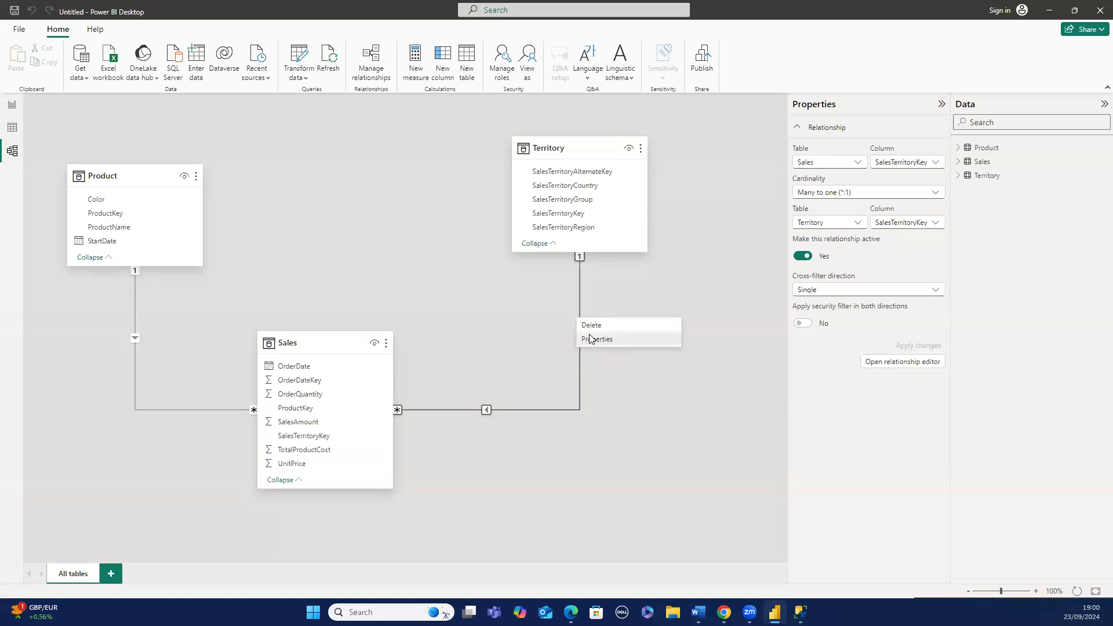
{"action": "left_click", "coordinate": [590, 339]}
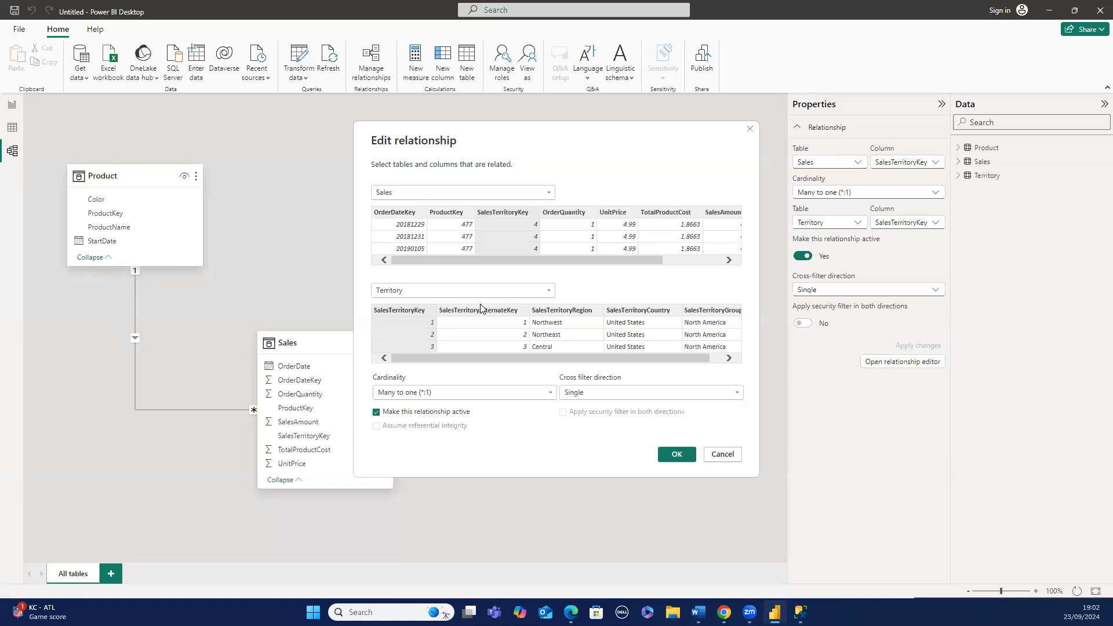
{"action": "left_click", "coordinate": [552, 327]}
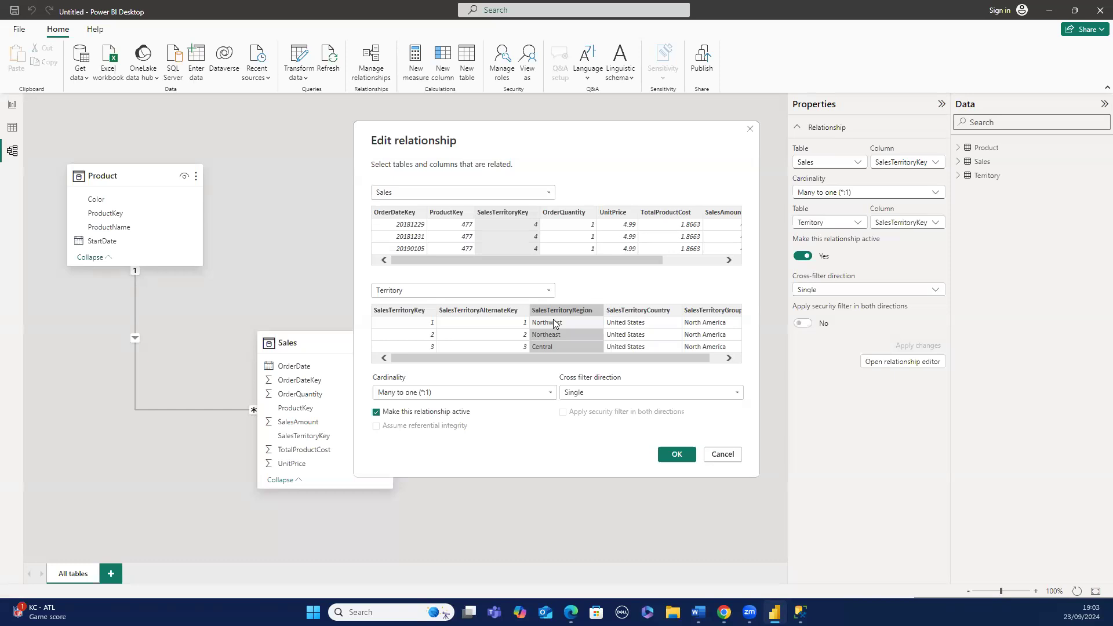
{"action": "left_click", "coordinate": [521, 323]}
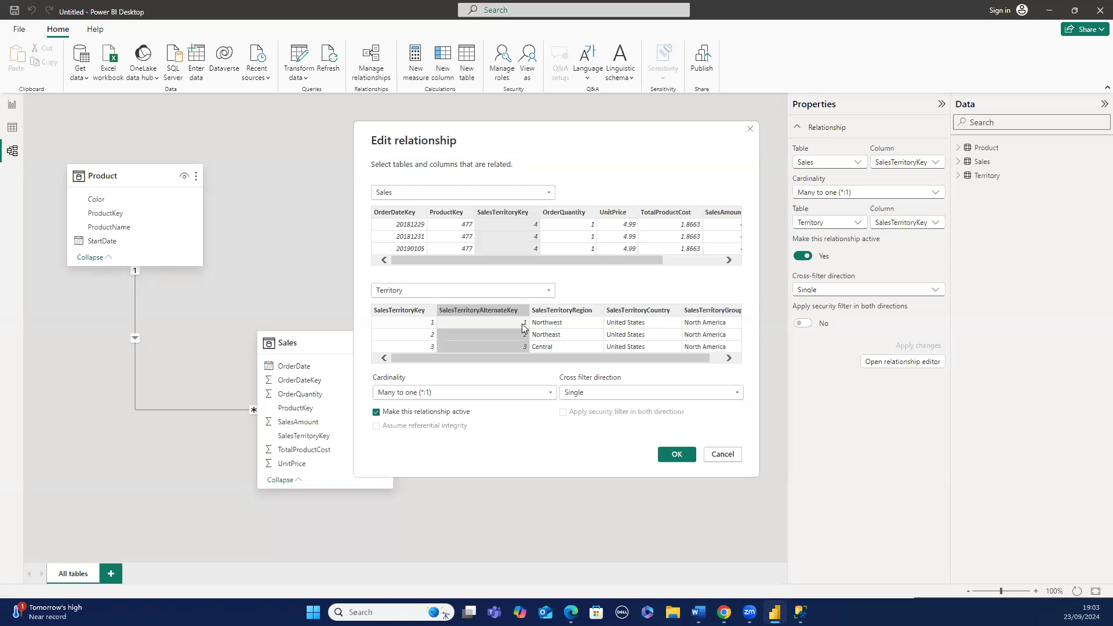
{"action": "left_click", "coordinate": [429, 323]}
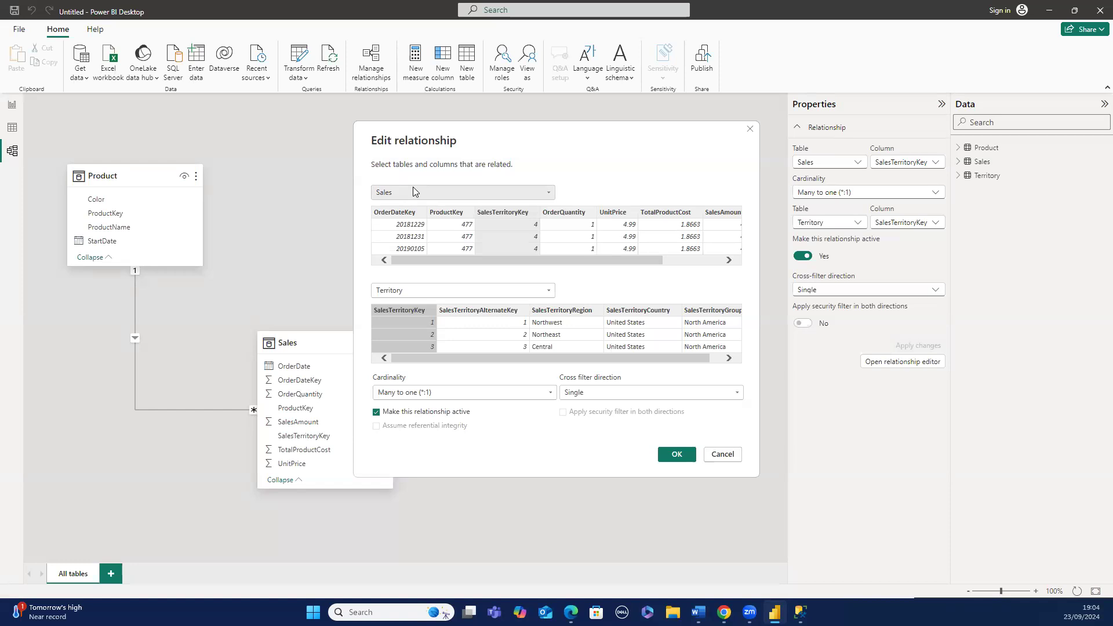
{"action": "left_click", "coordinate": [414, 312]}
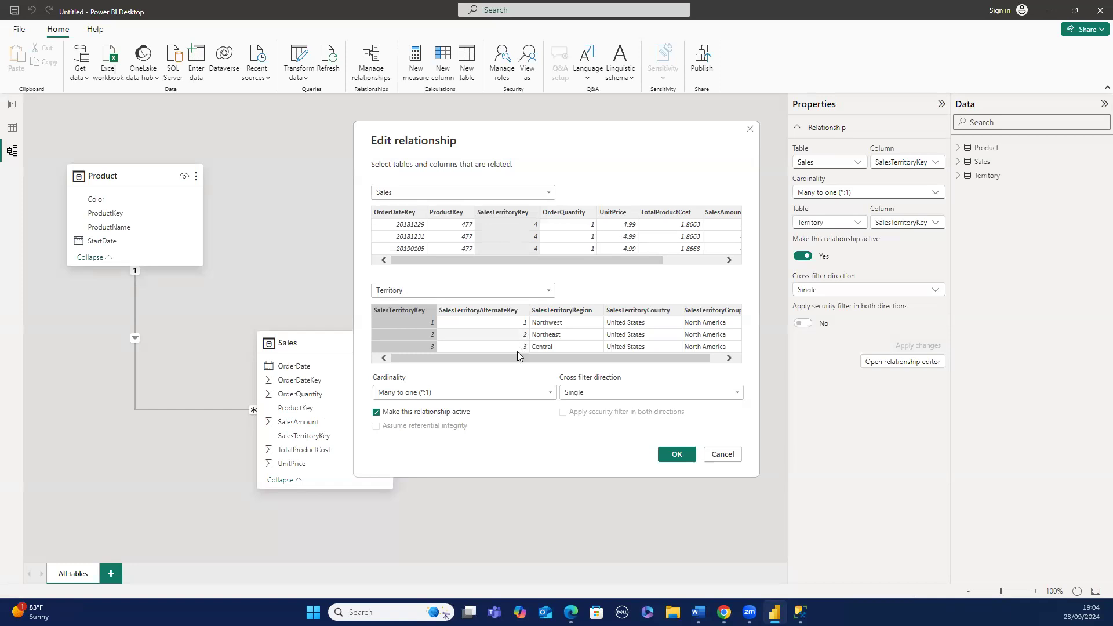
- Switch the Sales–Territory relationship's cross-filter direction to Both and back to Single, then confirm the editor
{"action": "left_click", "coordinate": [736, 398]}
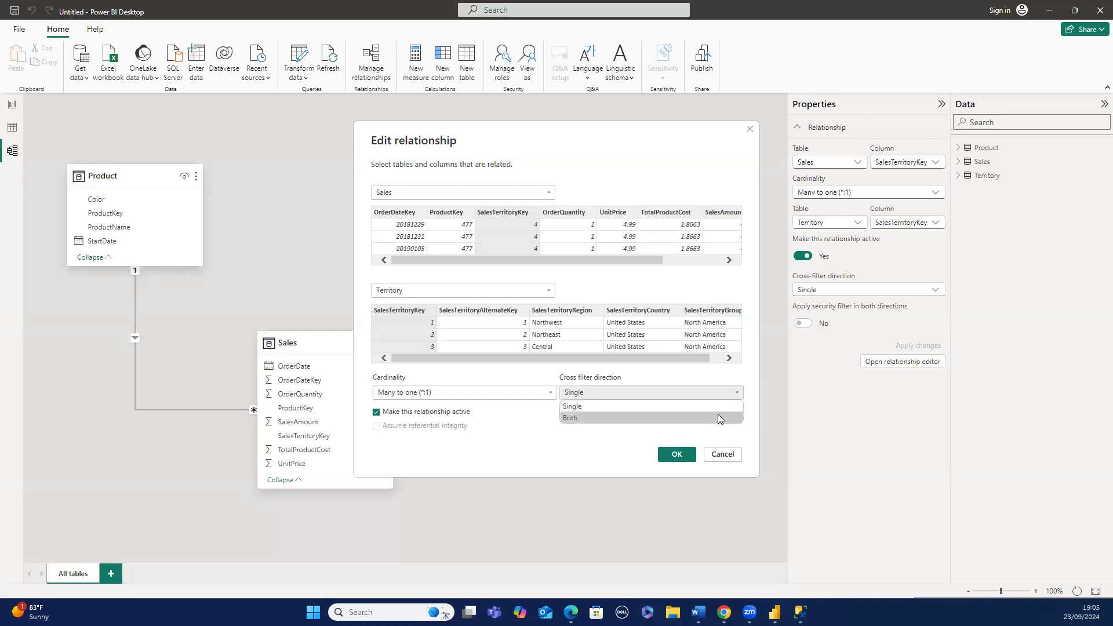
{"action": "left_click", "coordinate": [717, 418]}
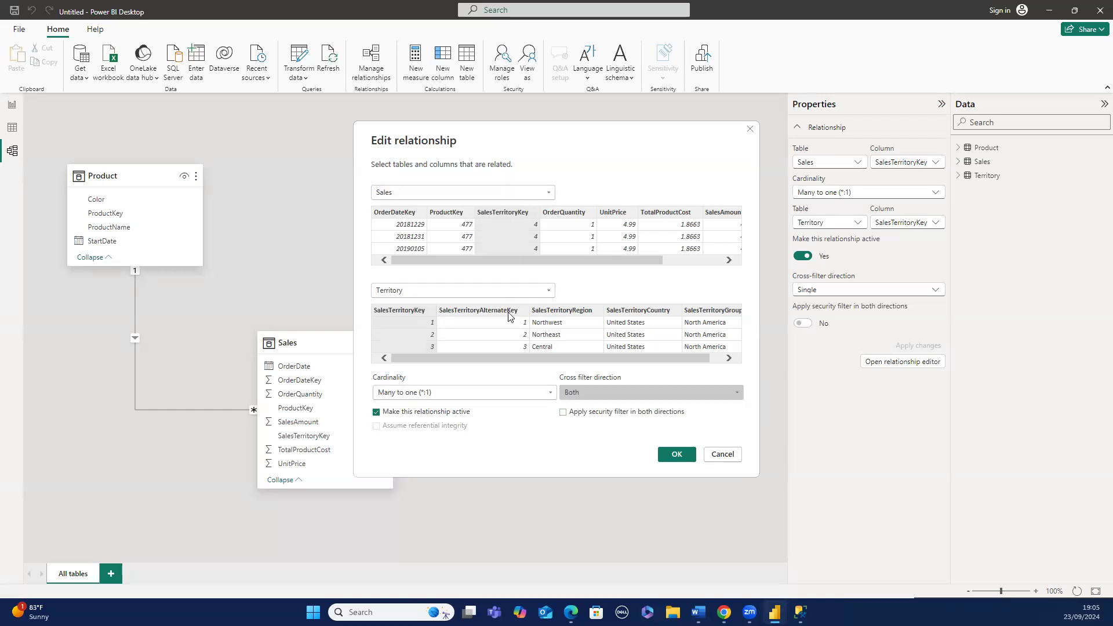
{"action": "left_click", "coordinate": [617, 393]}
{"action": "left_click", "coordinate": [617, 405]}
{"action": "left_click", "coordinate": [676, 454]}
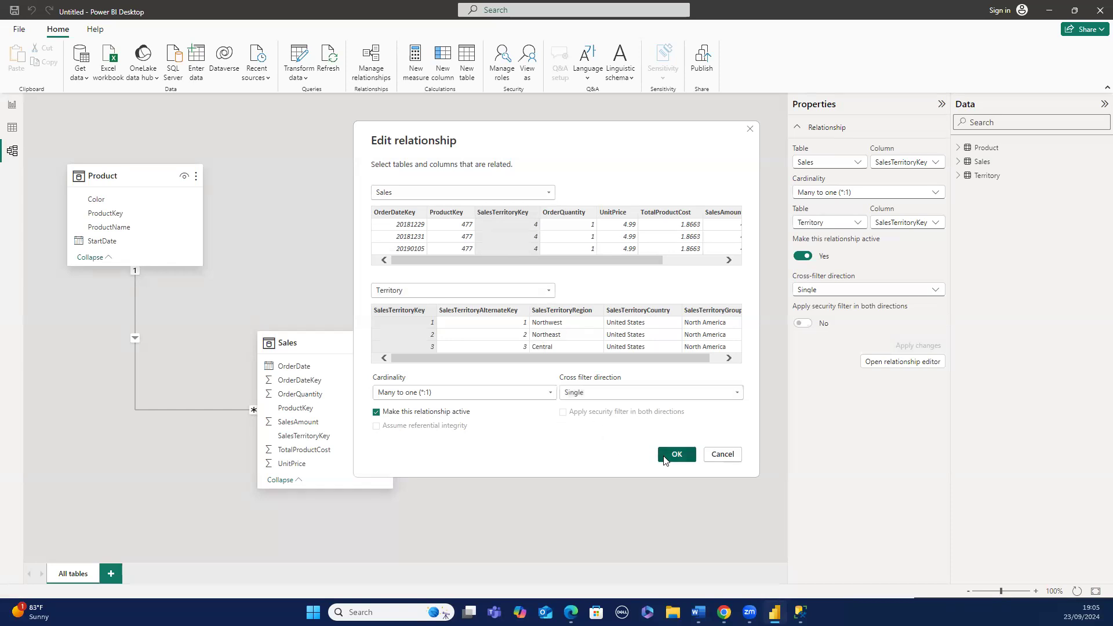
- Review the Sales–Product relationship's settings in the relationship editor and close it
{"action": "right_click", "coordinate": [190, 409]}
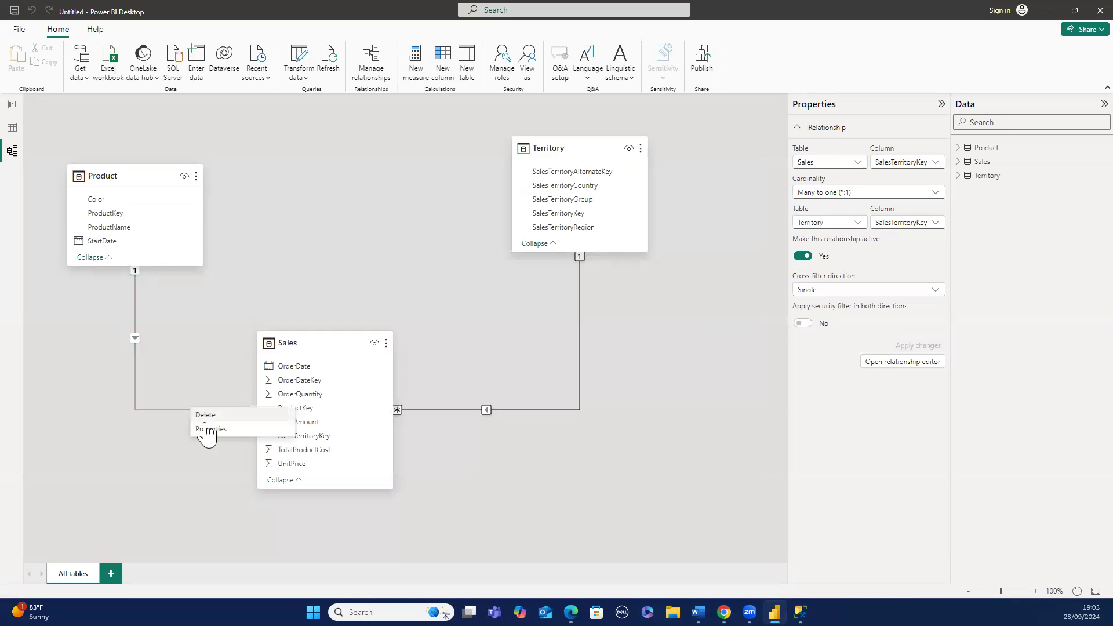
{"action": "left_click", "coordinate": [206, 428]}
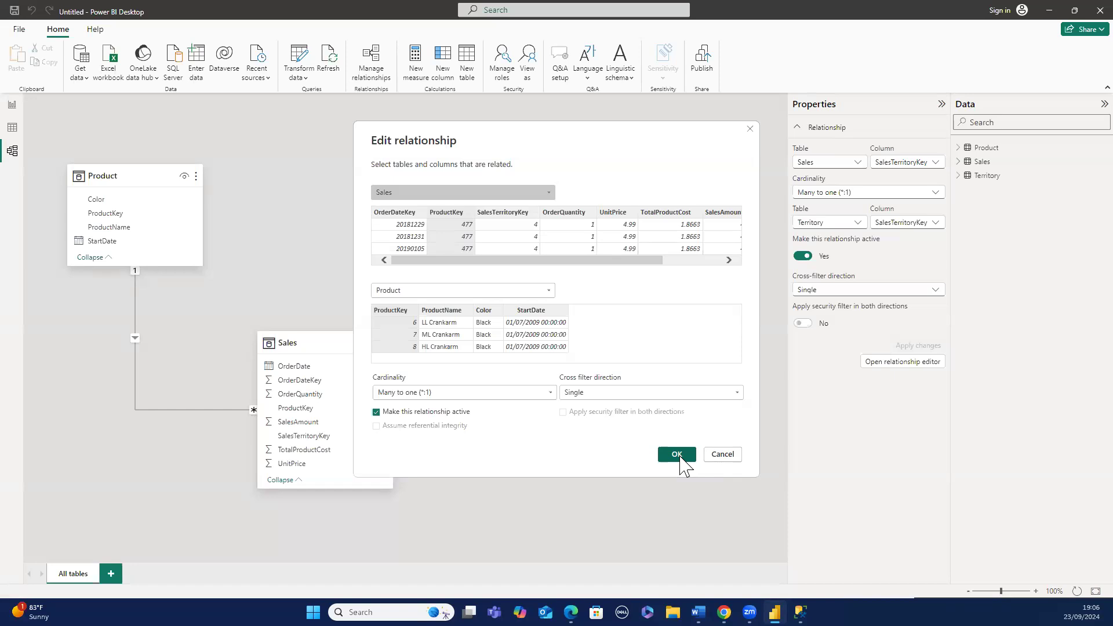
{"action": "left_click", "coordinate": [681, 457]}
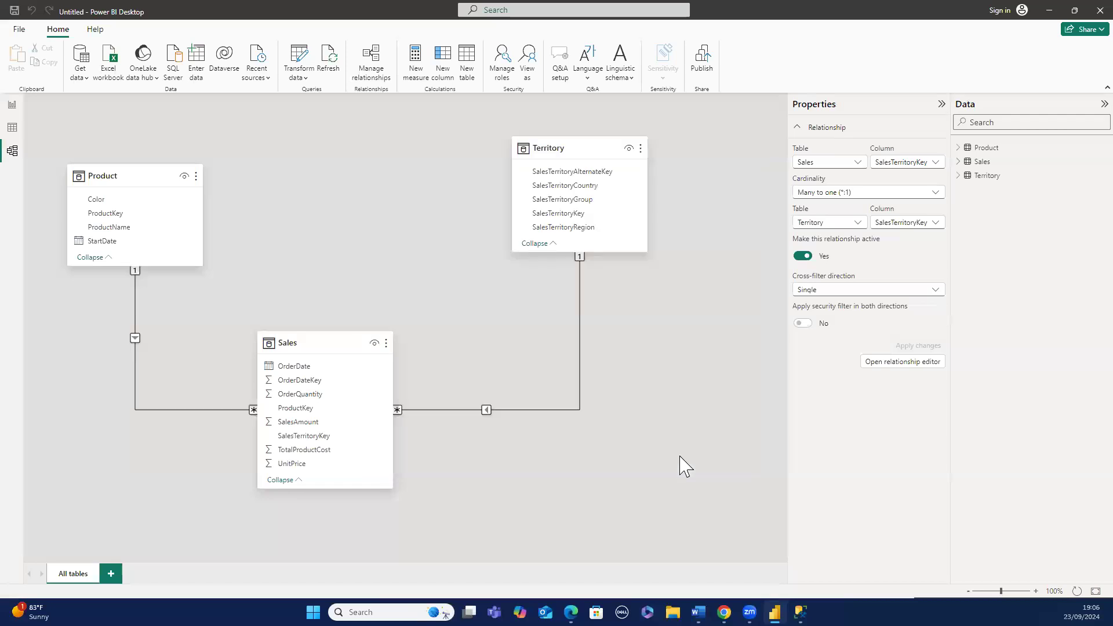
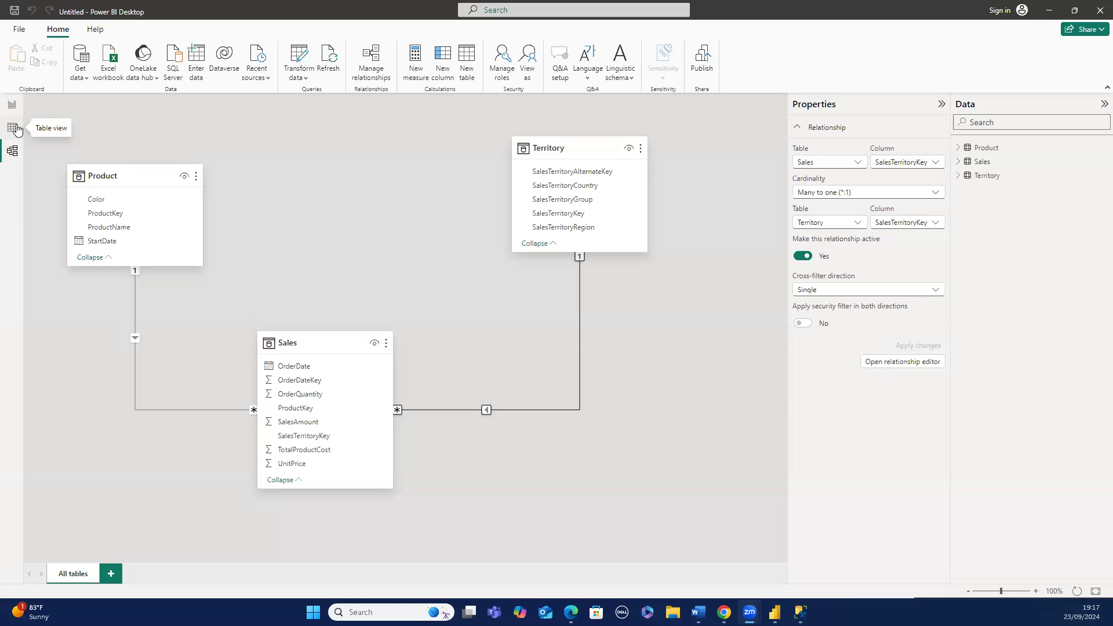
- Switch to table view, collapse the Product table's field list and open the Sales table
{"action": "left_click", "coordinate": [13, 128]}
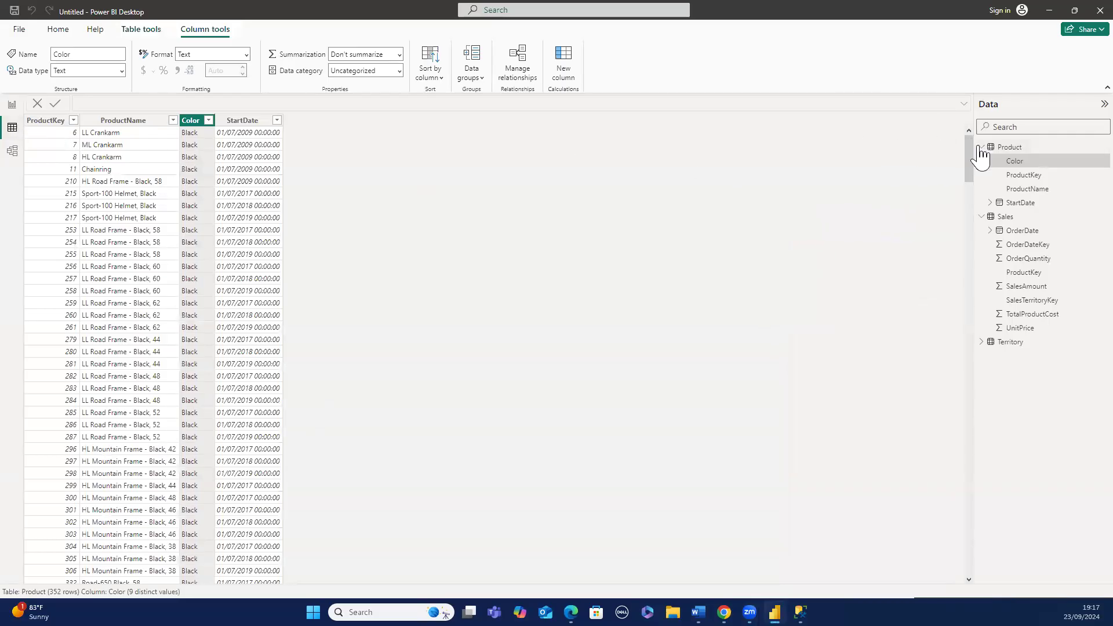
{"action": "left_click", "coordinate": [981, 148]}
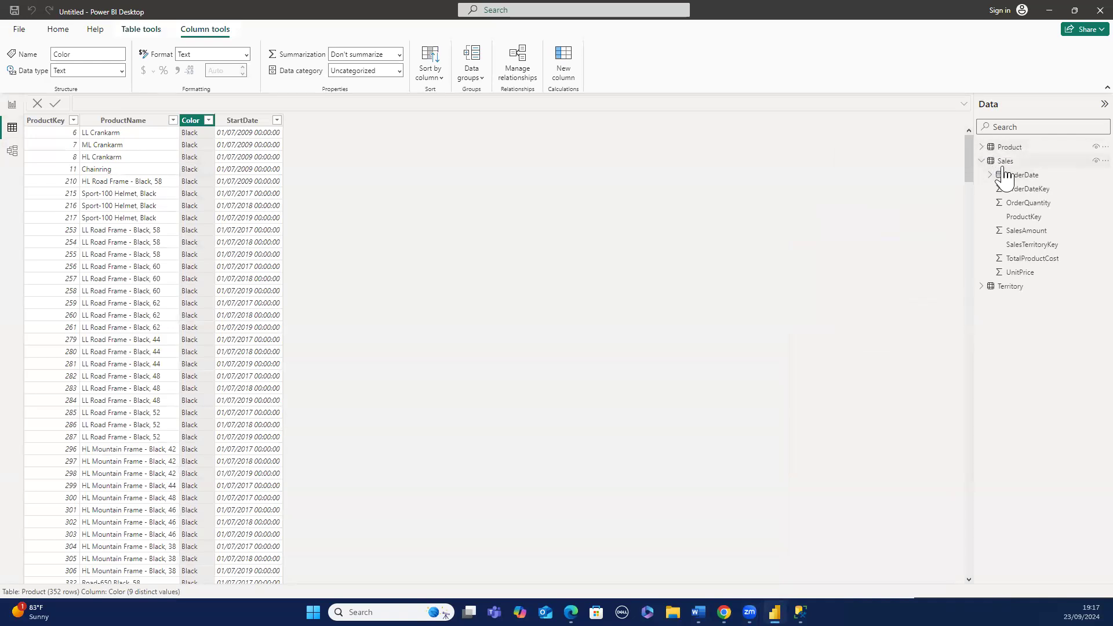
{"action": "left_click", "coordinate": [1003, 165]}
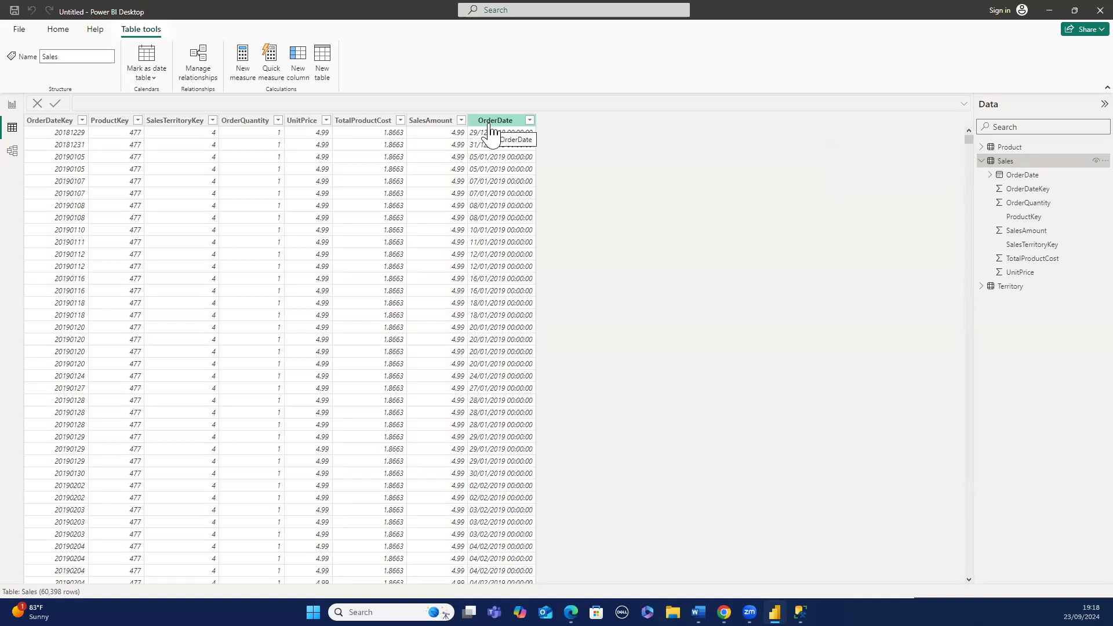
- Examine the Sales table's SalesAmount, UnitPrice, OrderQuantity, TotalProductCost and ProductKey columns
{"action": "left_click", "coordinate": [448, 121]}
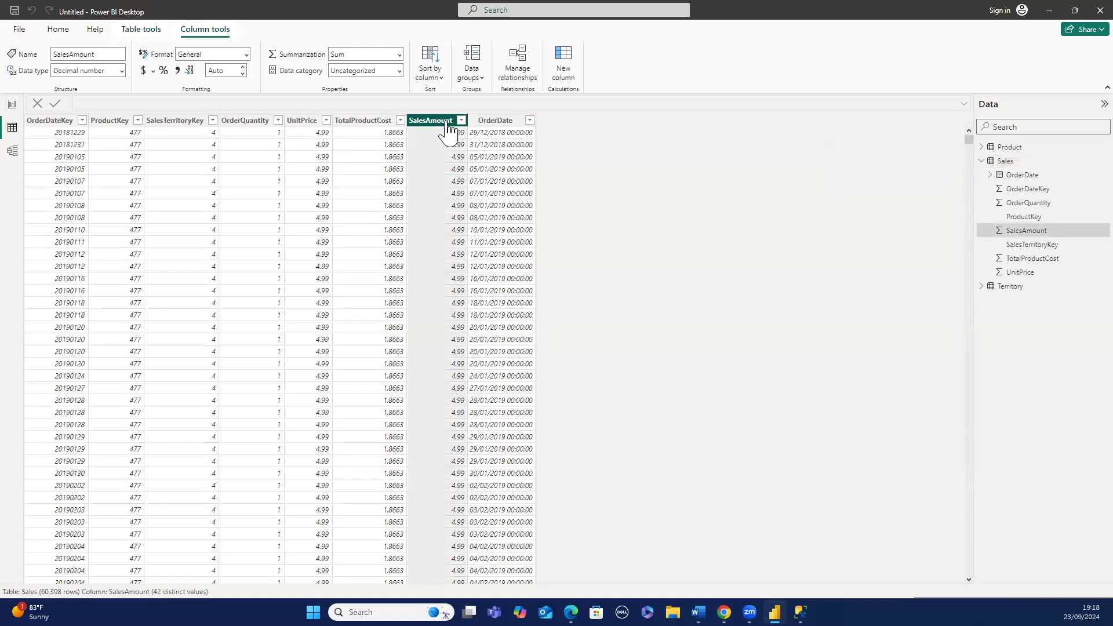
{"action": "left_click", "coordinate": [311, 124]}
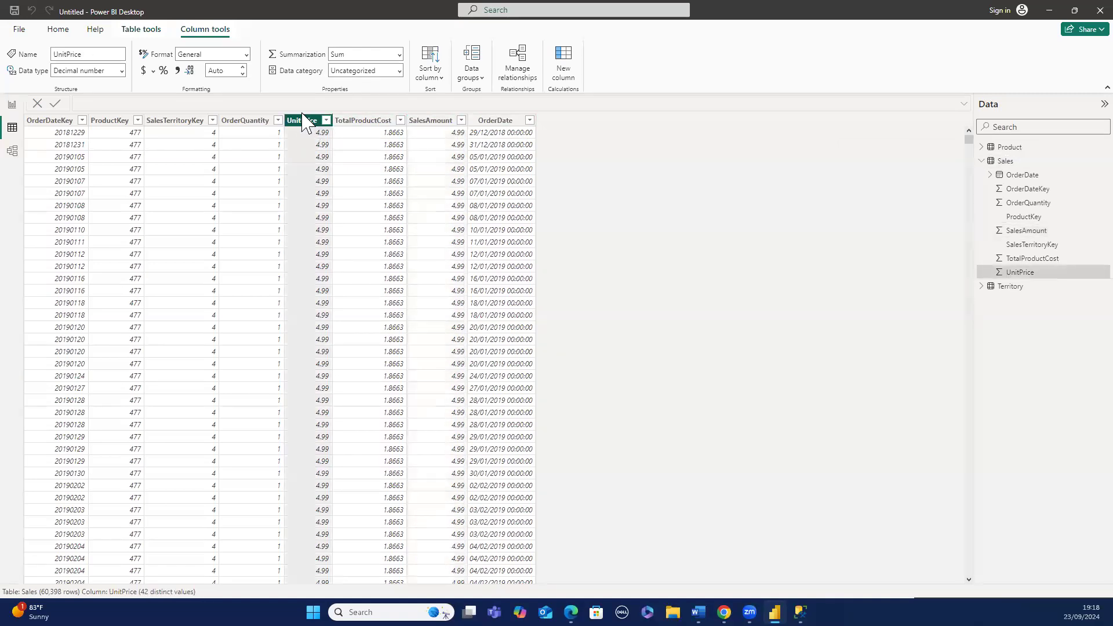
{"action": "left_click", "coordinate": [267, 124]}
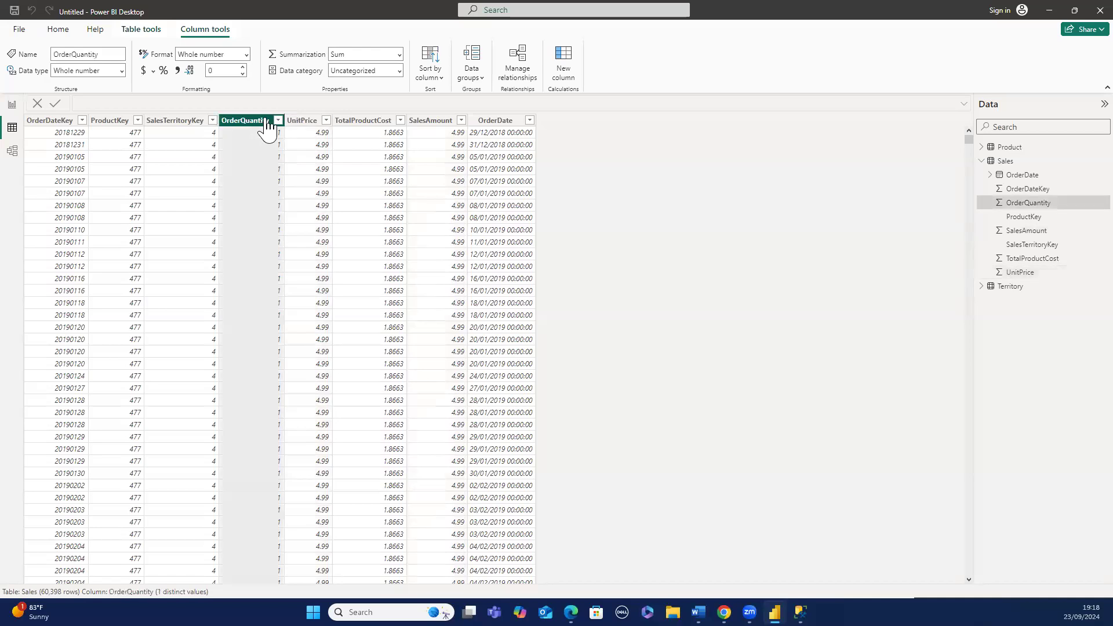
{"action": "left_click", "coordinate": [450, 124]}
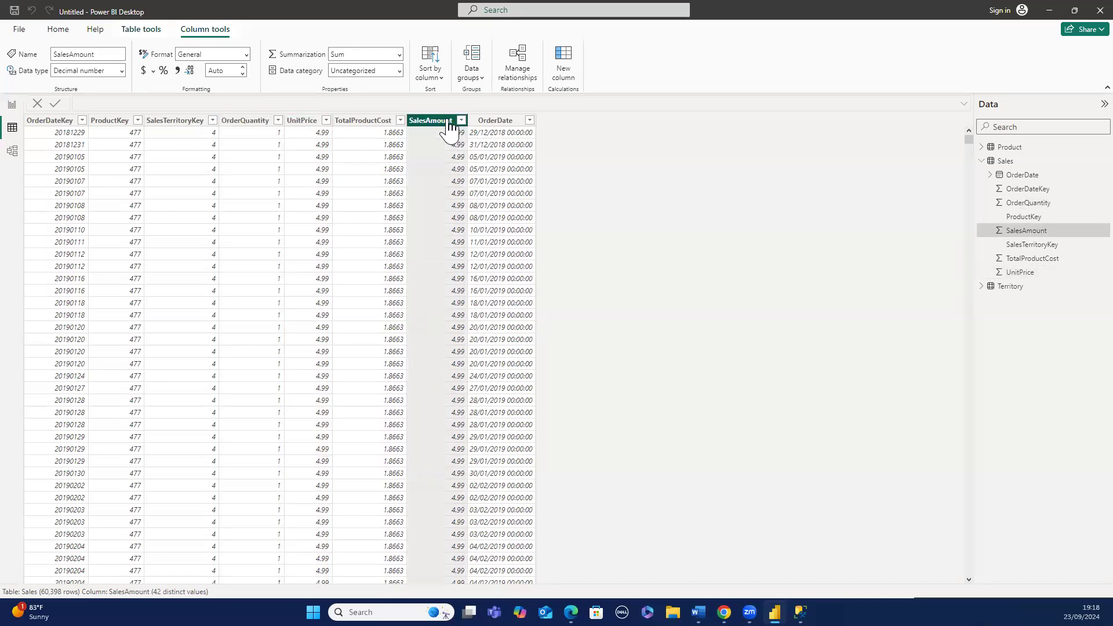
{"action": "left_click", "coordinate": [288, 123]}
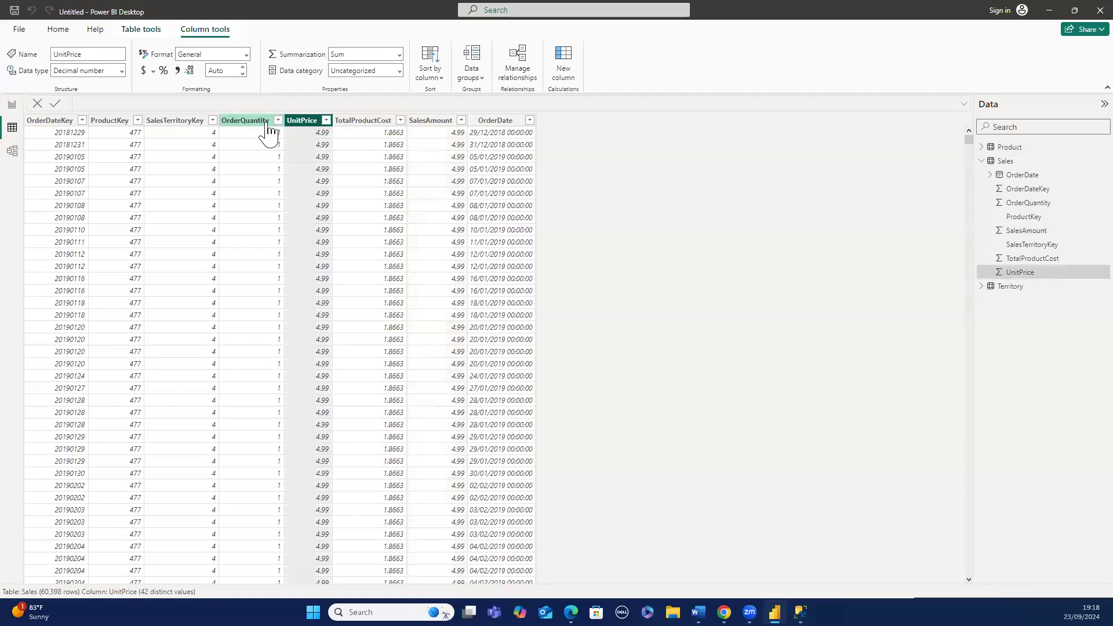
{"action": "left_click", "coordinate": [268, 124]}
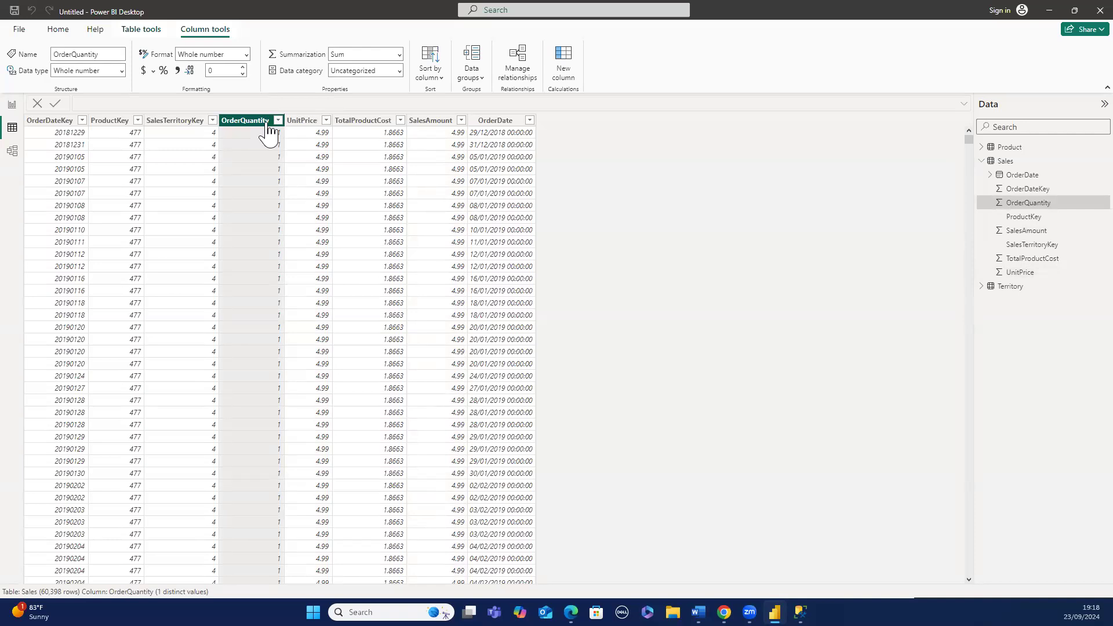
{"action": "left_click", "coordinate": [269, 132]}
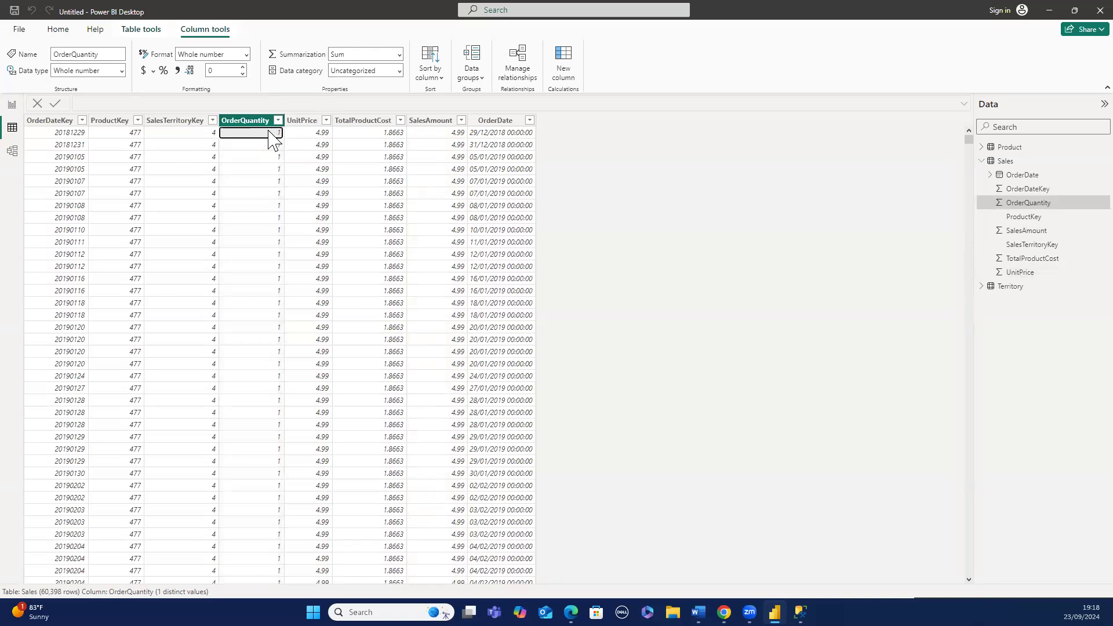
{"action": "left_click", "coordinate": [325, 132]}
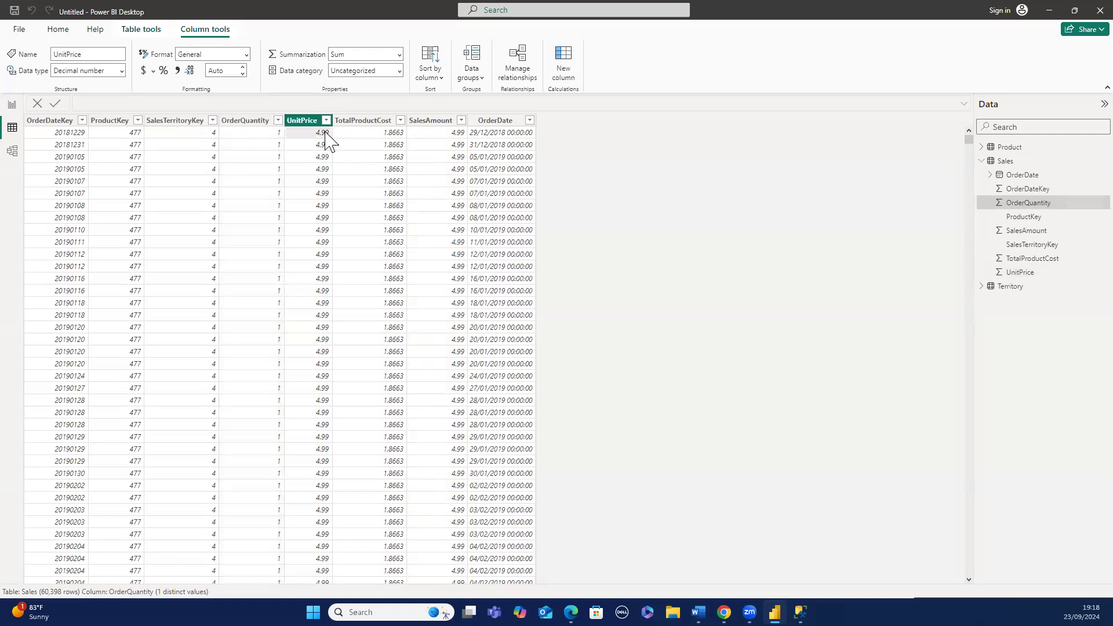
{"action": "left_click", "coordinate": [424, 132]}
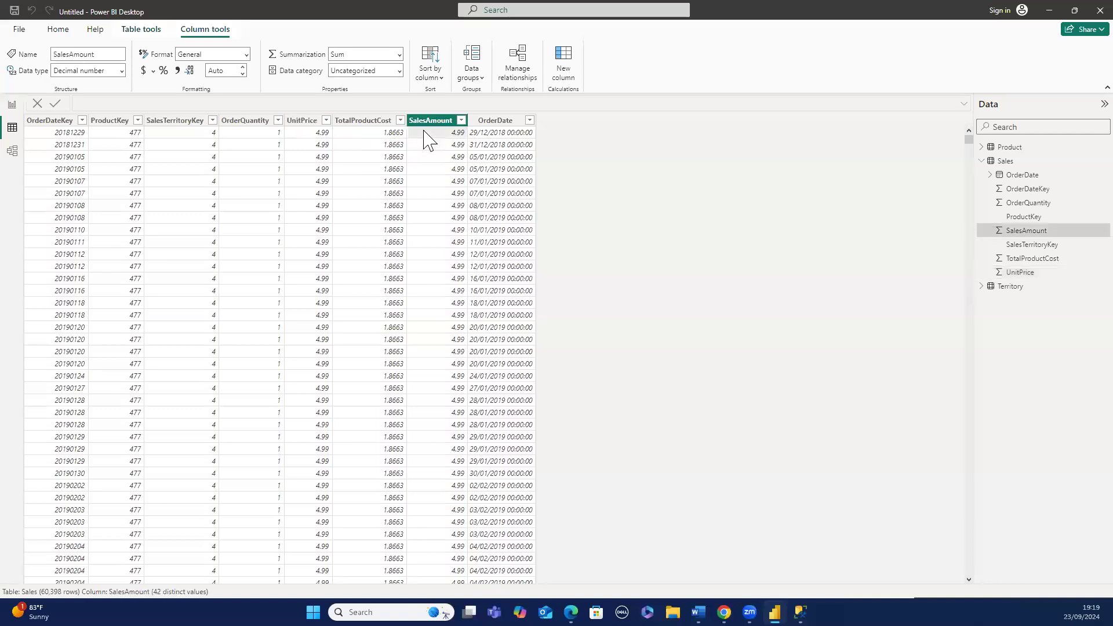
{"action": "left_click", "coordinate": [377, 139]}
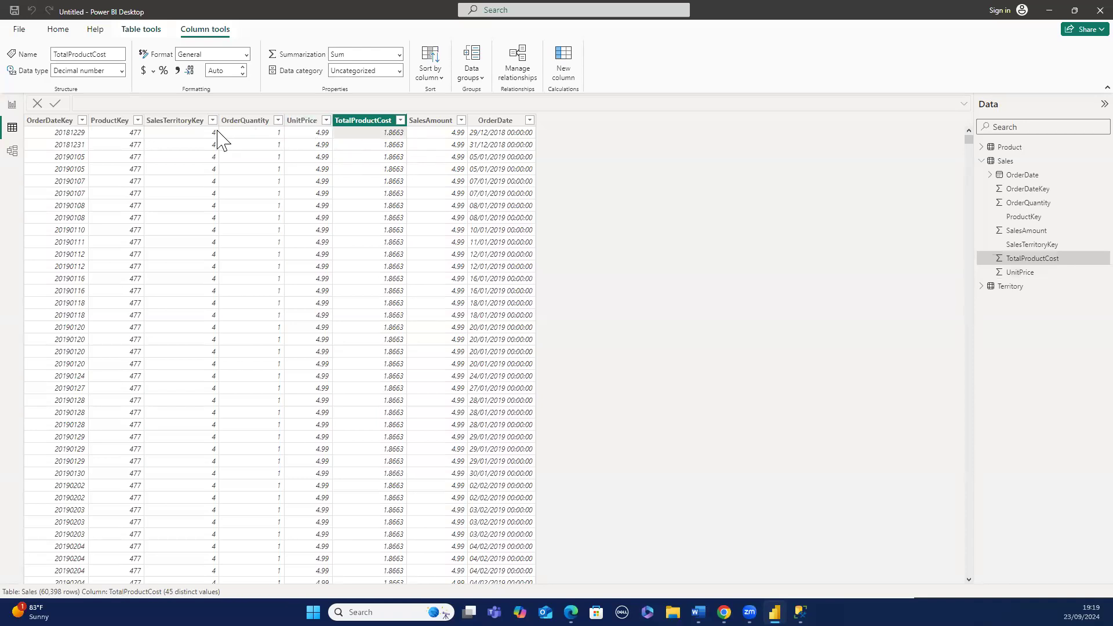
{"action": "left_click", "coordinate": [137, 139]}
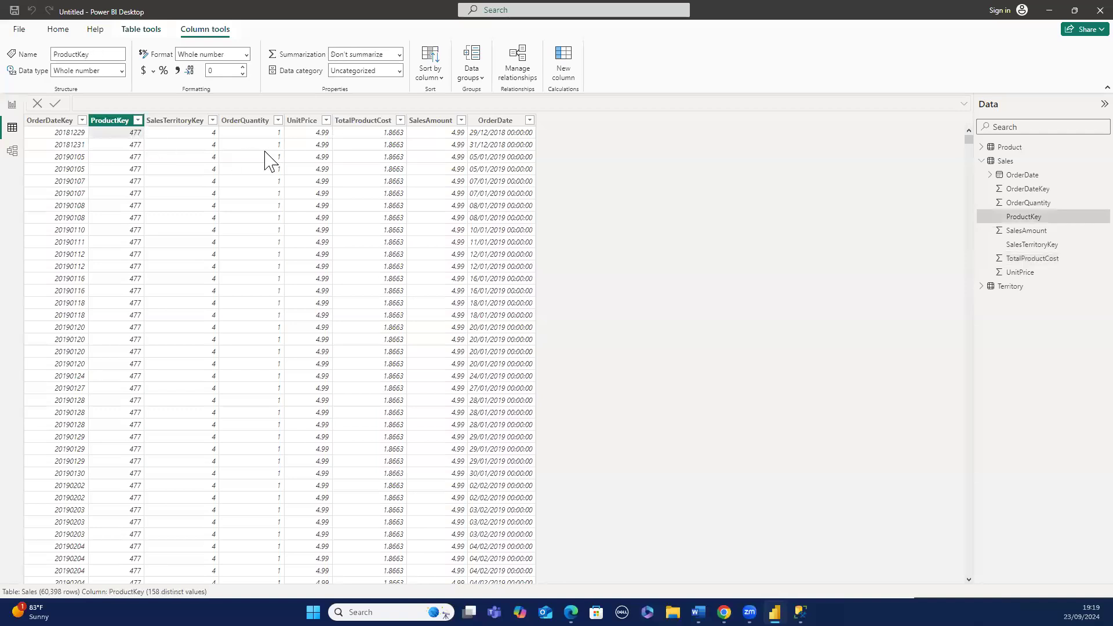
{"action": "left_click", "coordinate": [391, 139]}
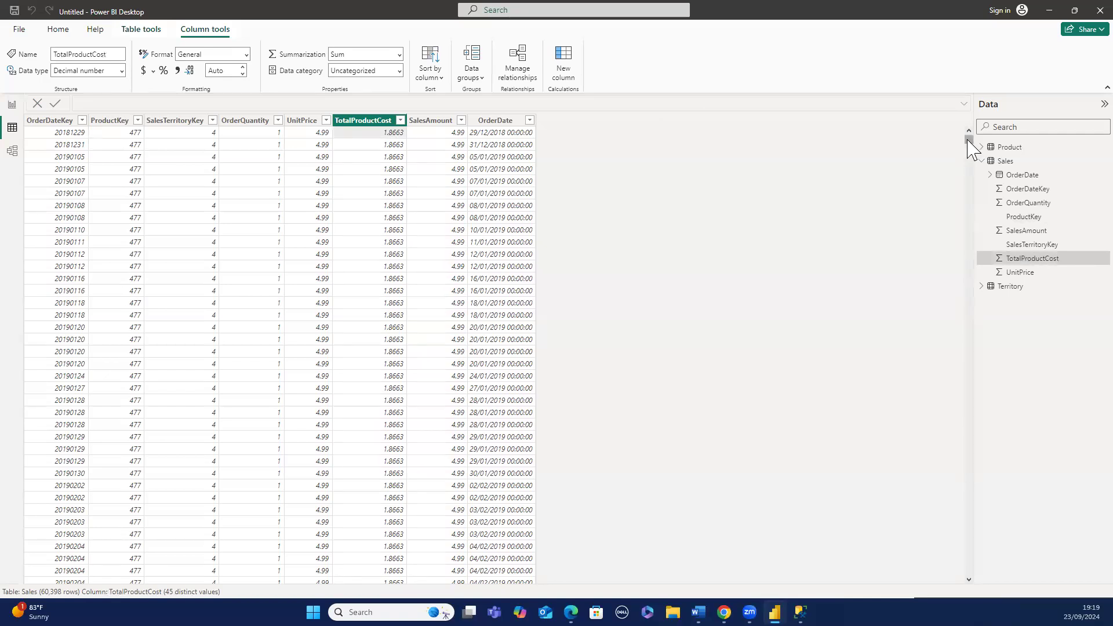
{"action": "left_click_drag", "start_coordinate": [967, 141], "coordinate": [900, 306]}
{"action": "left_click", "coordinate": [452, 120]}
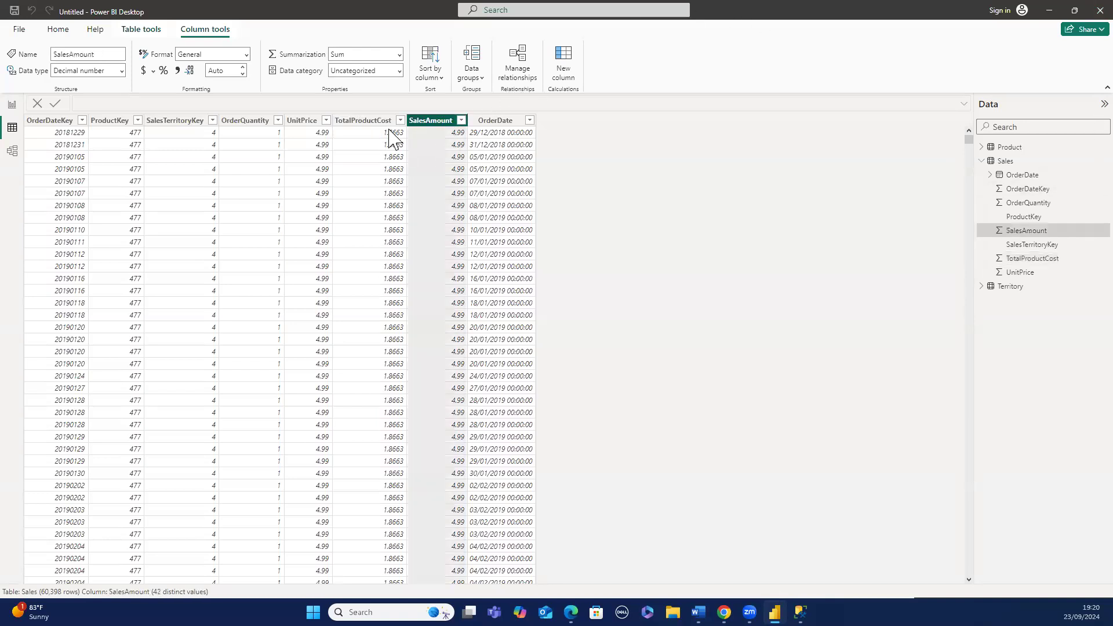
{"action": "left_click", "coordinate": [373, 121]}
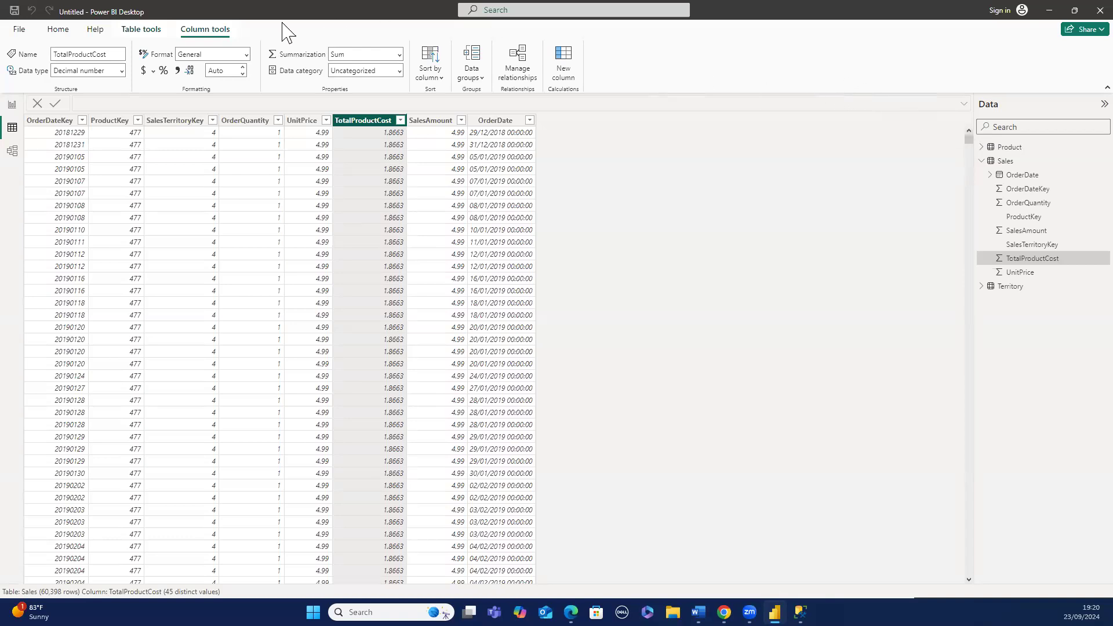
- Add a calculated column to Sales: Profit = 'Sales'[SalesAmount] - 'Sales'[TotalProductCost]
{"action": "left_click", "coordinate": [67, 32]}
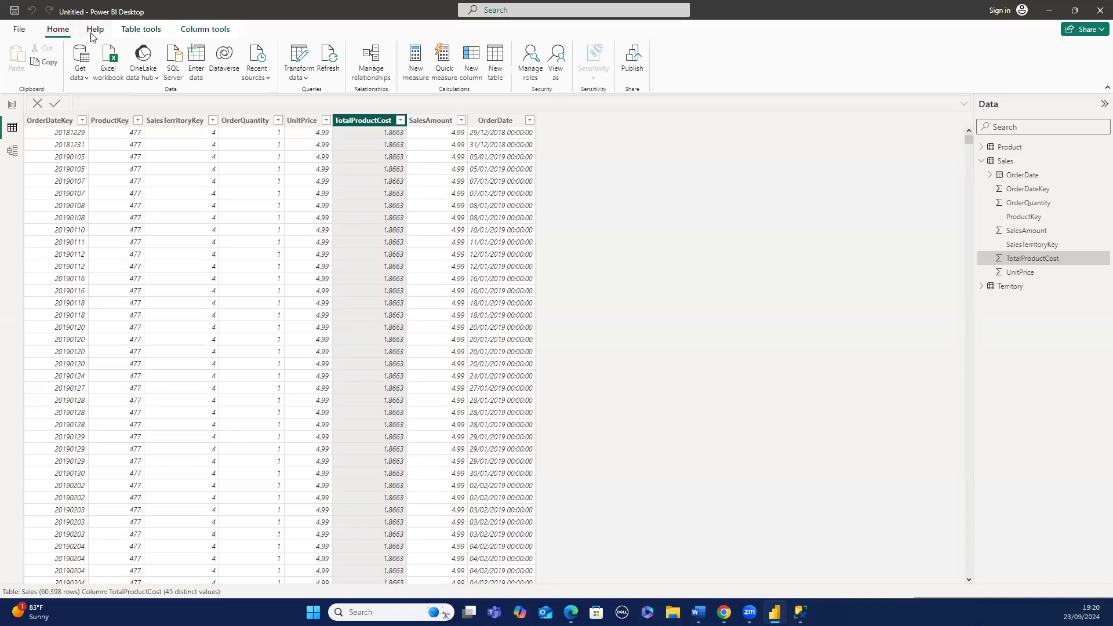
{"action": "left_click", "coordinate": [138, 33]}
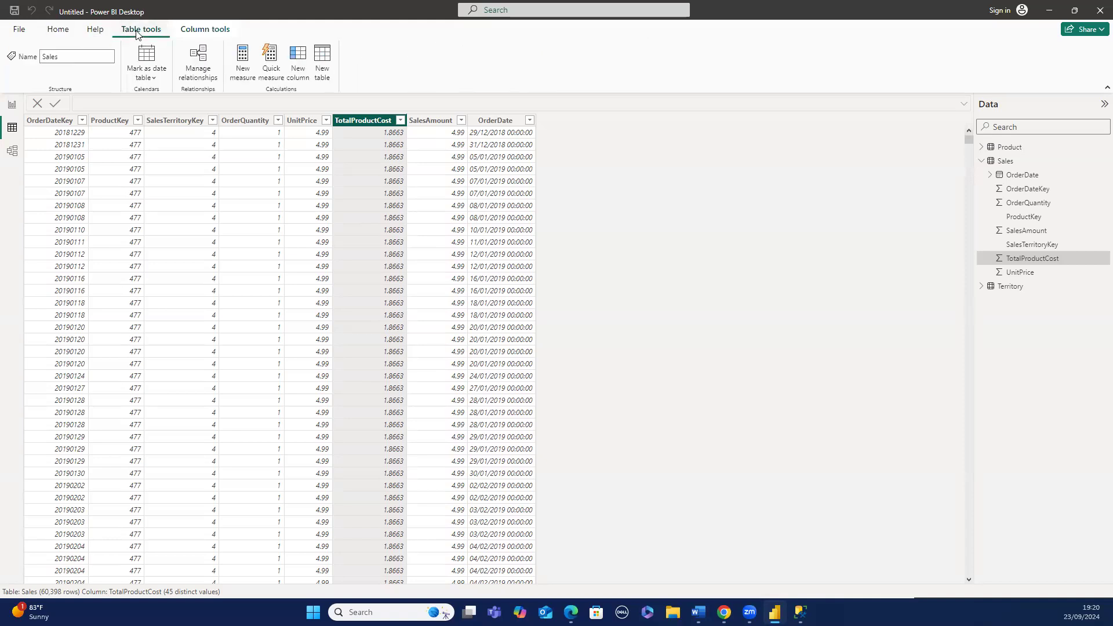
{"action": "left_click", "coordinate": [300, 70]}
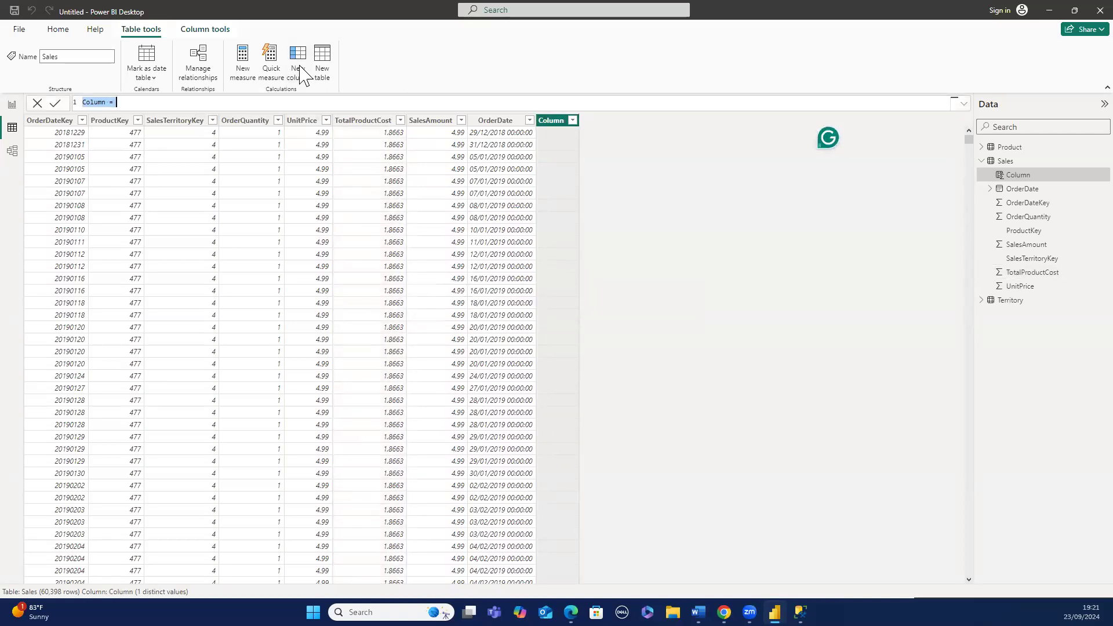
{"action": "key", "text": "BackSpace"}
{"action": "type", "text": "Pro"}
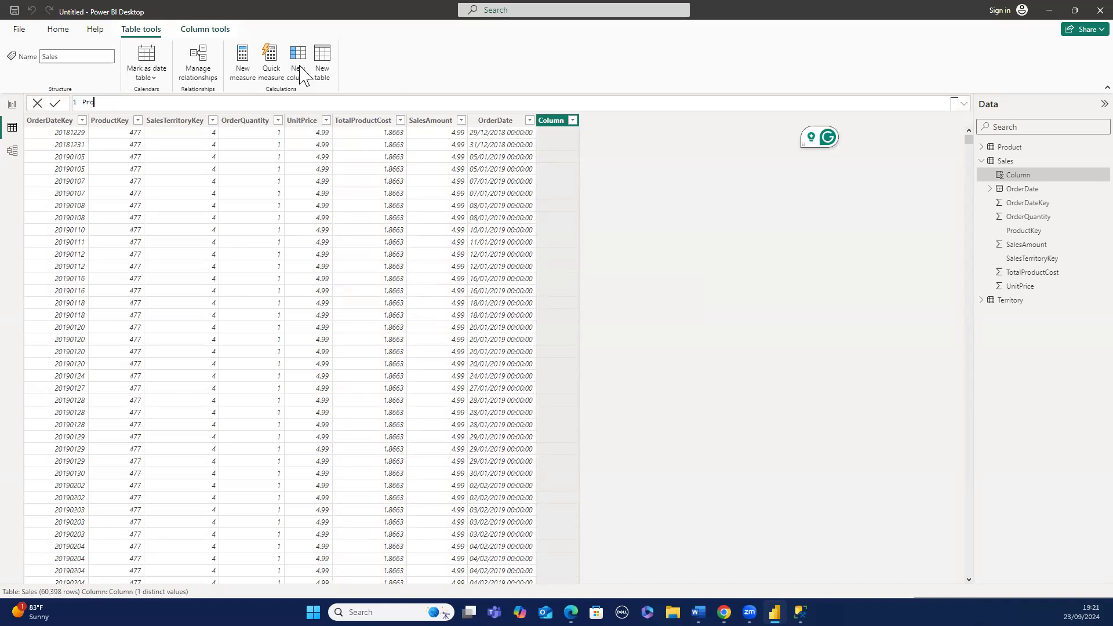
{"action": "type", "text": "fi"}
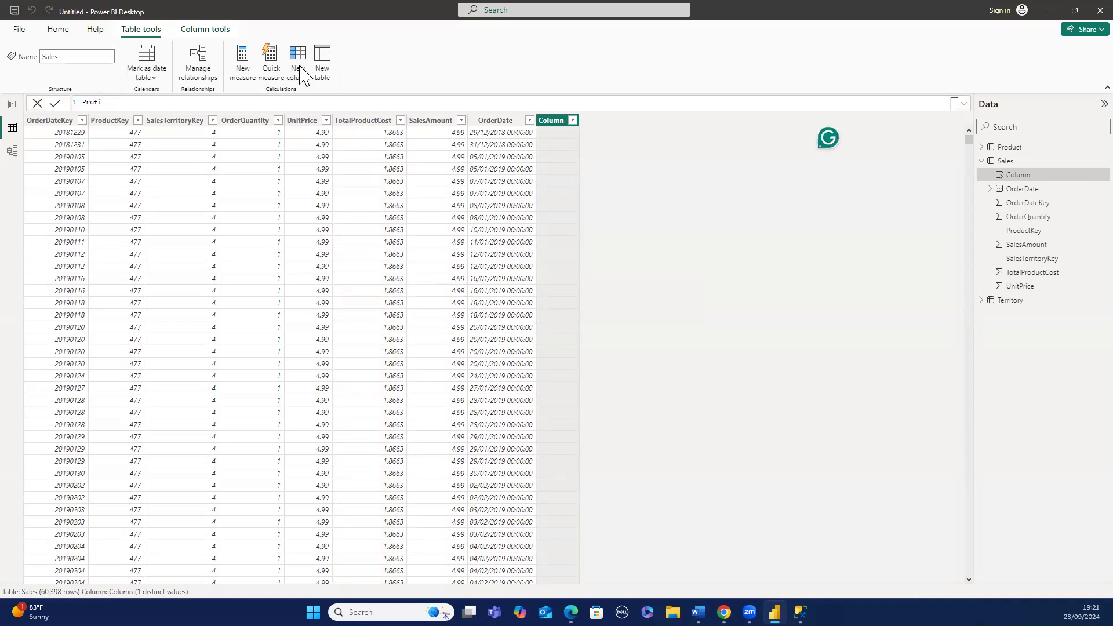
{"action": "type", "text": "t = '"}
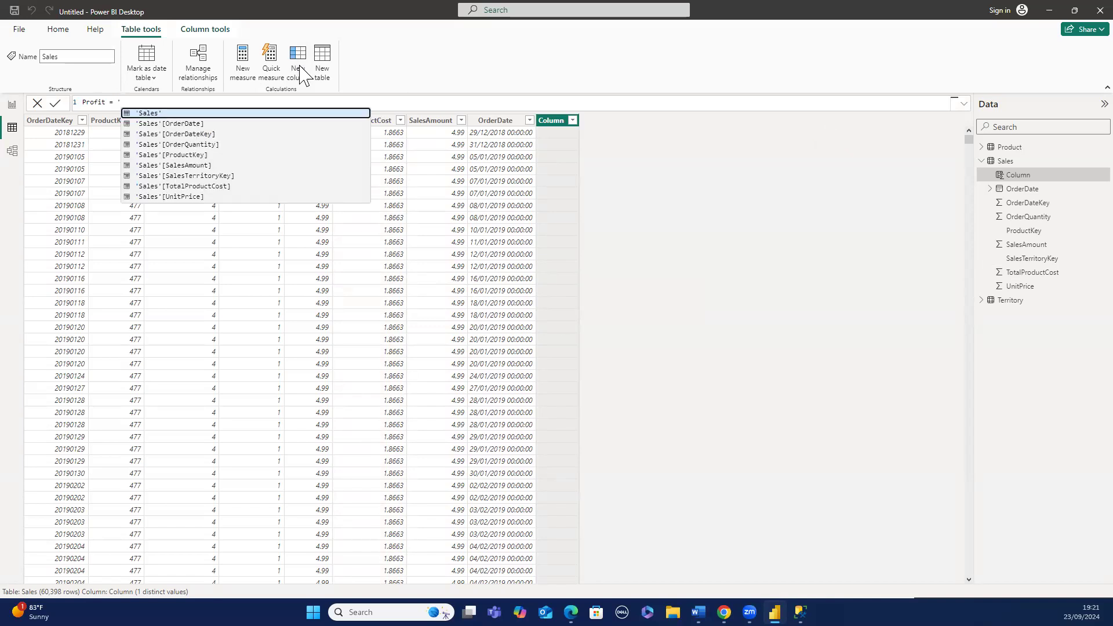
{"action": "key", "text": "BackSpace"}
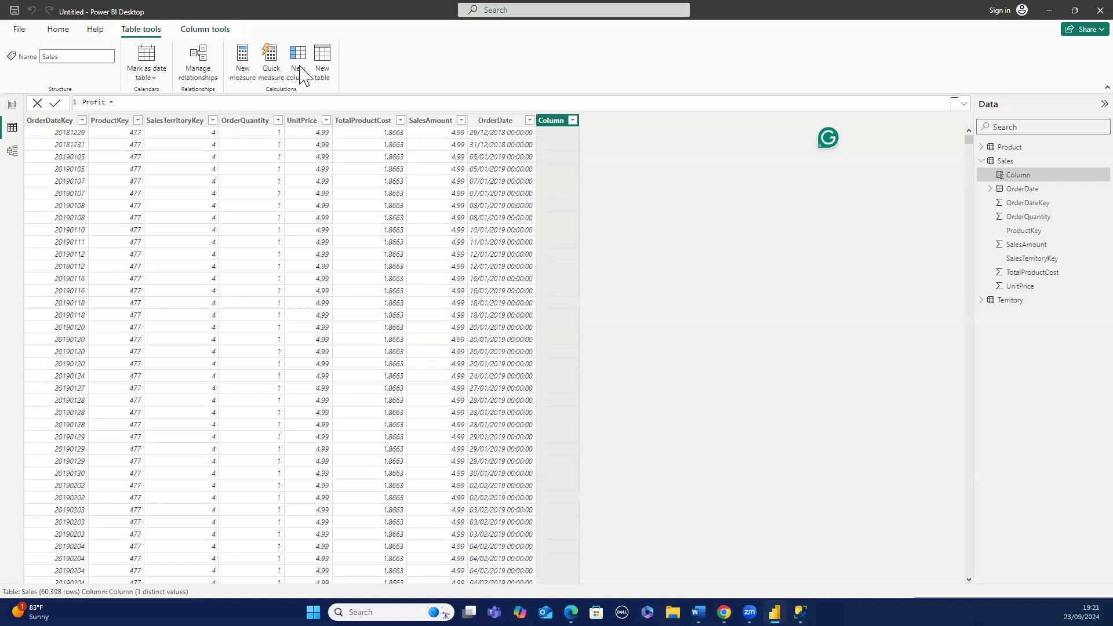
{"action": "type", "text": "'"}
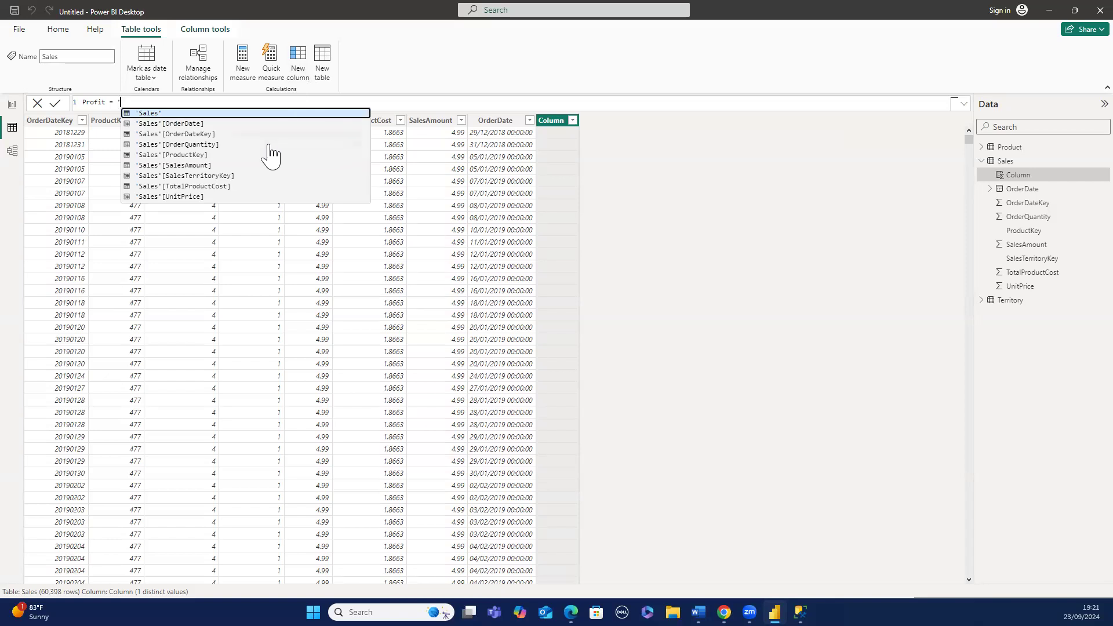
{"action": "left_click", "coordinate": [248, 167]}
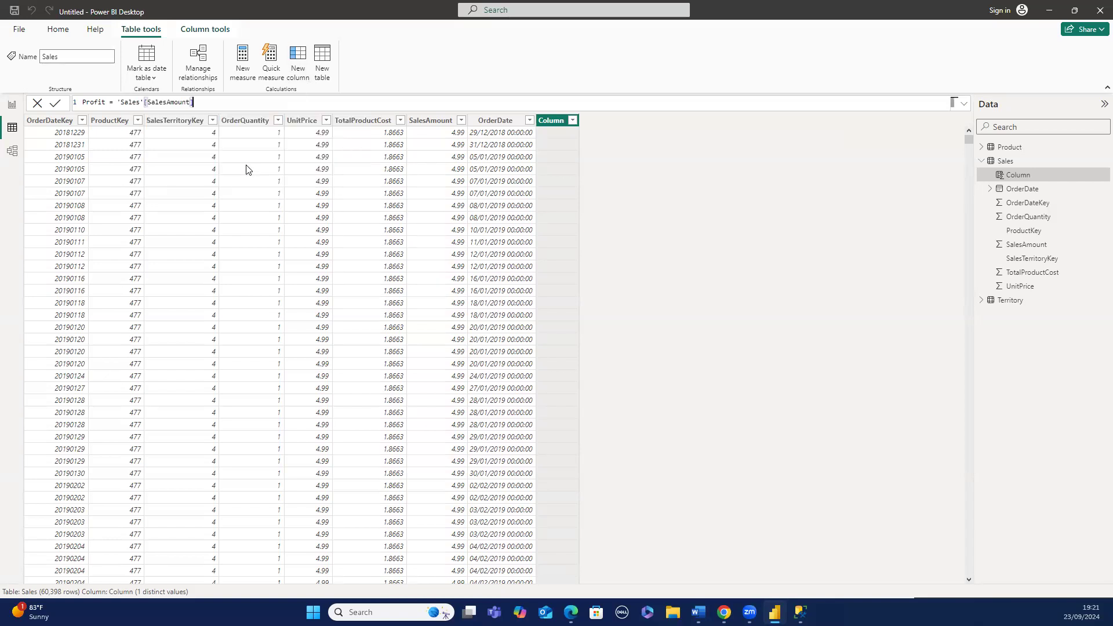
{"action": "type", "text": "- "}
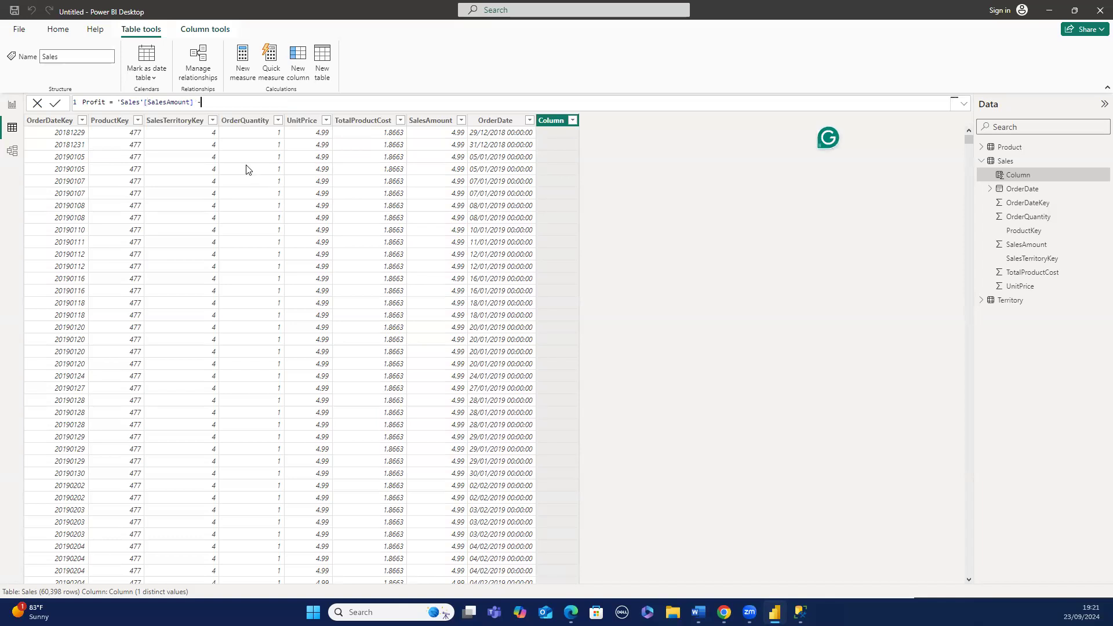
{"action": "type", "text": "'"}
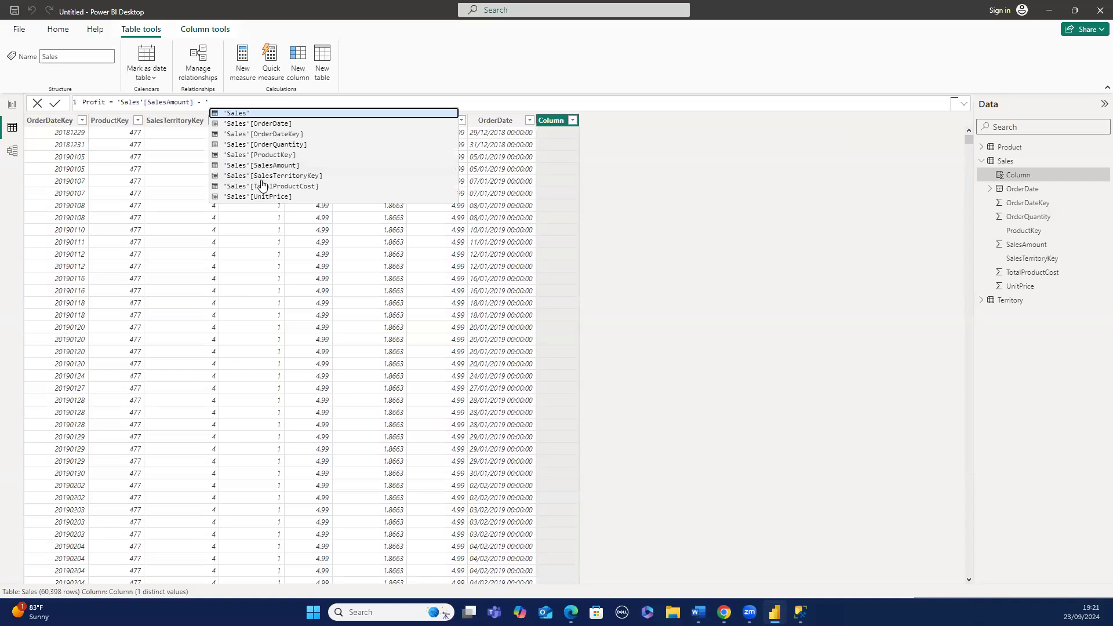
{"action": "left_click", "coordinate": [261, 187]}
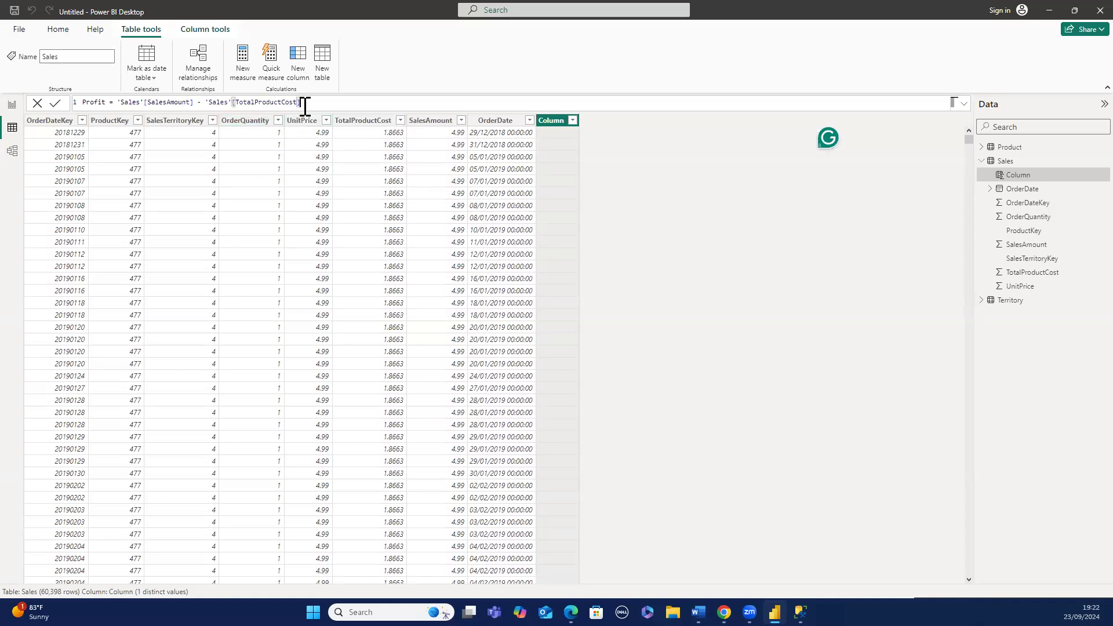
{"action": "key", "text": "Return"}
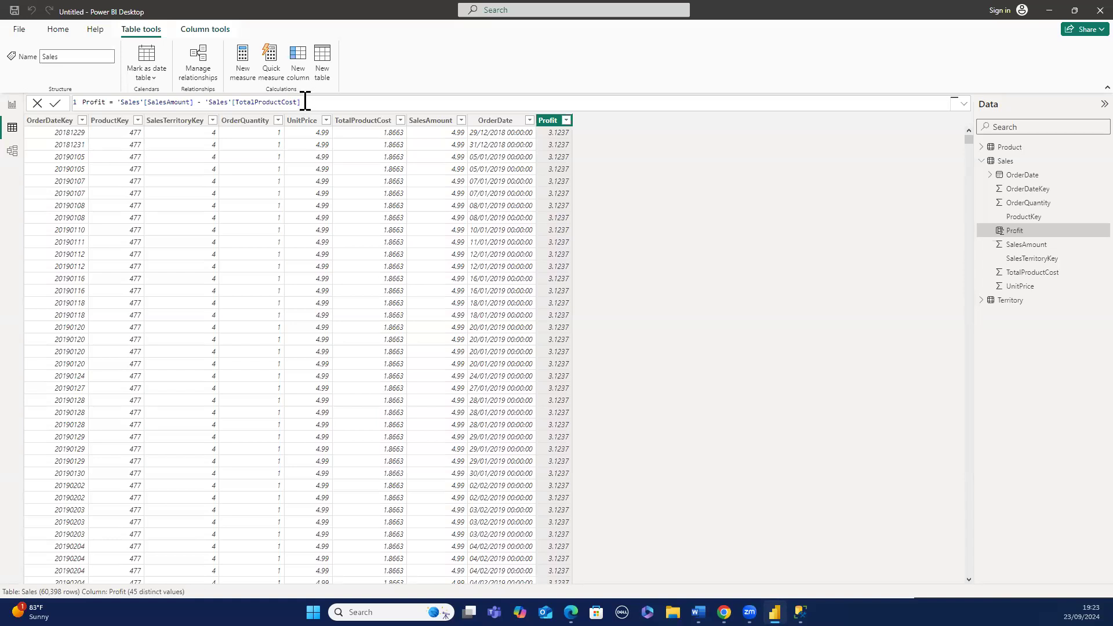
- Review the Profit column's formula in the formula bar
{"action": "left_click", "coordinate": [303, 102]}
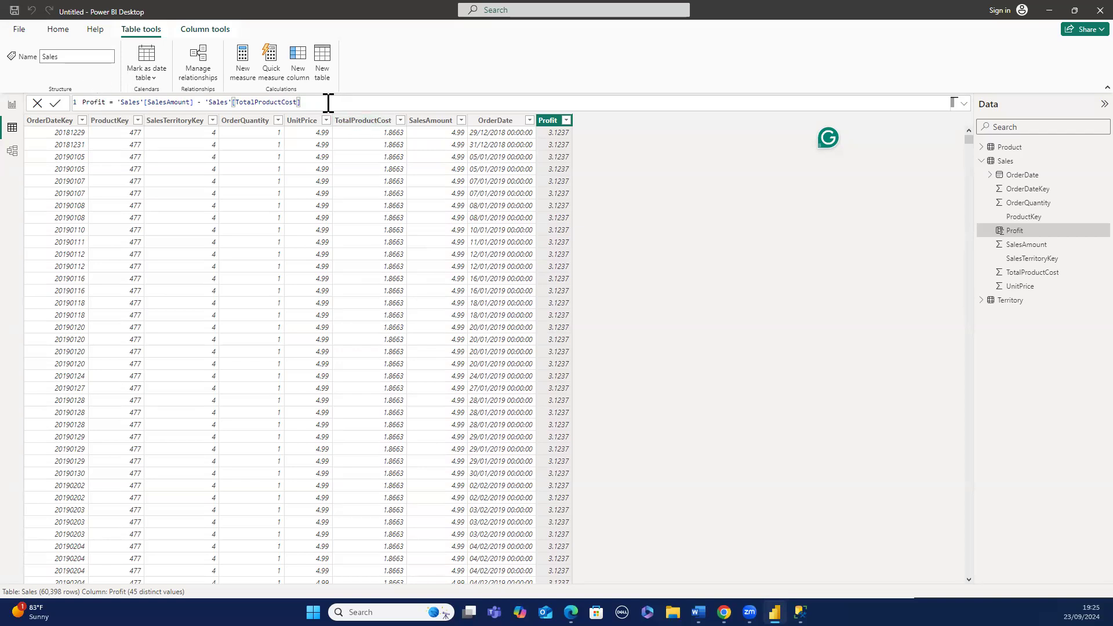
{"action": "left_click_drag", "start_coordinate": [328, 103], "coordinate": [164, 97]}
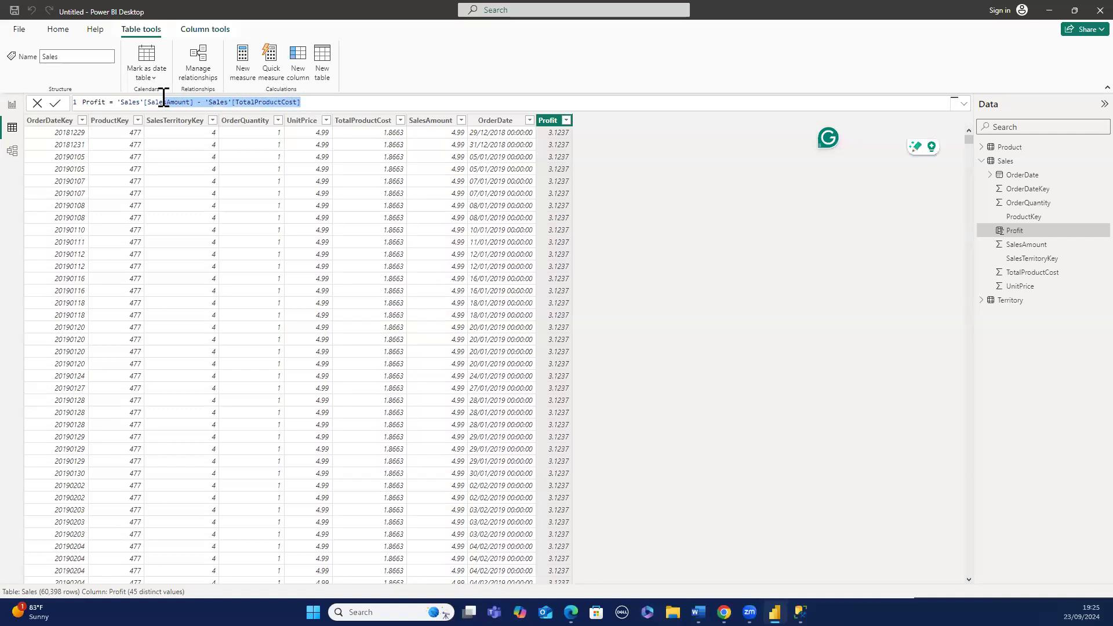
{"action": "key", "text": "Right"}
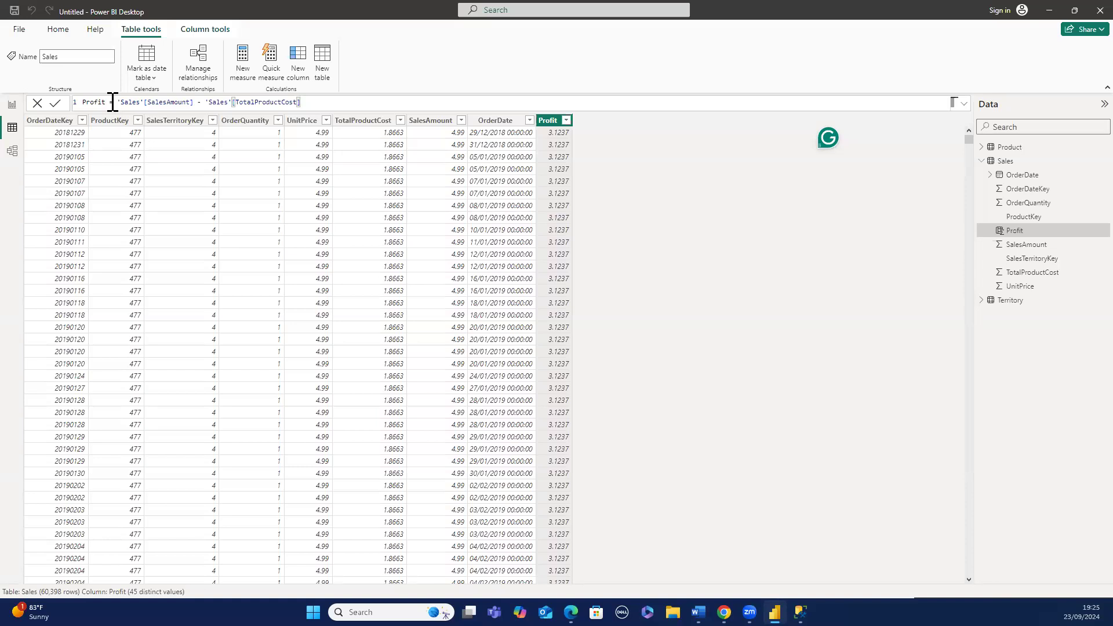
- Switch to report view and collapse the Sales table's field list
{"action": "left_click", "coordinate": [14, 112]}
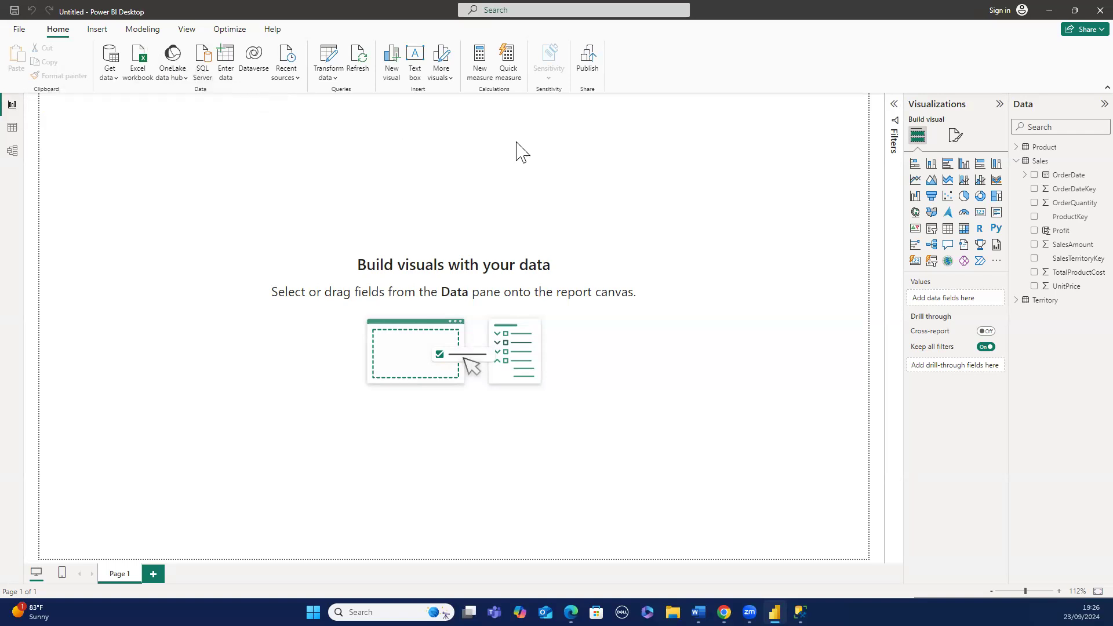
{"action": "left_click", "coordinate": [1015, 162]}
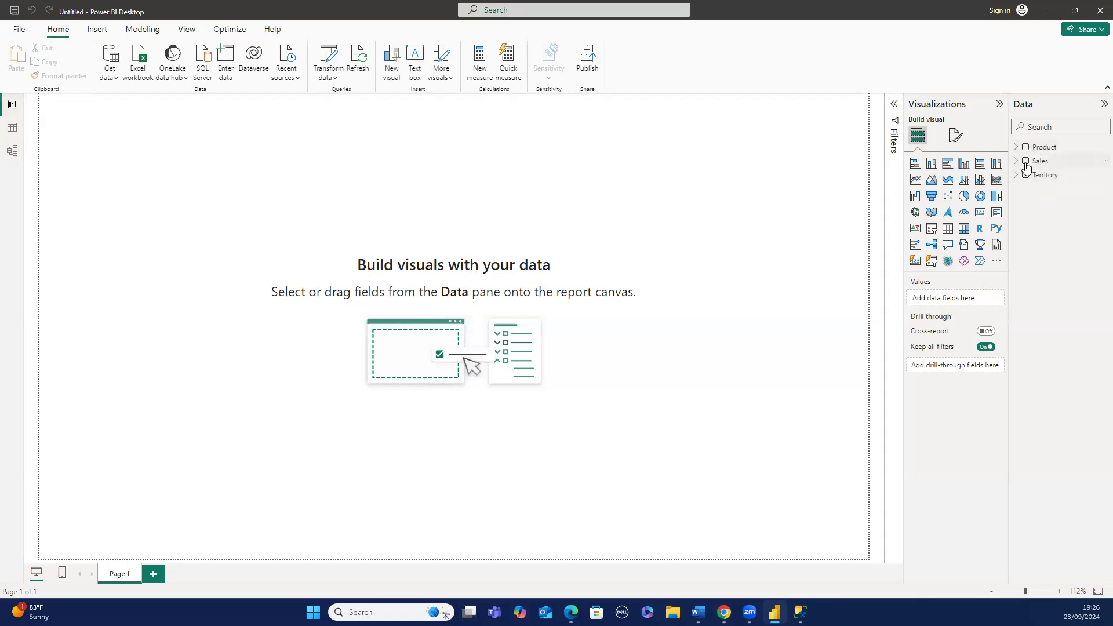
- Create an empty table named Measure Table with Enter data and load it into the model
{"action": "mouse_move", "coordinate": [1026, 168]}
{"action": "left_click", "coordinate": [235, 76]}
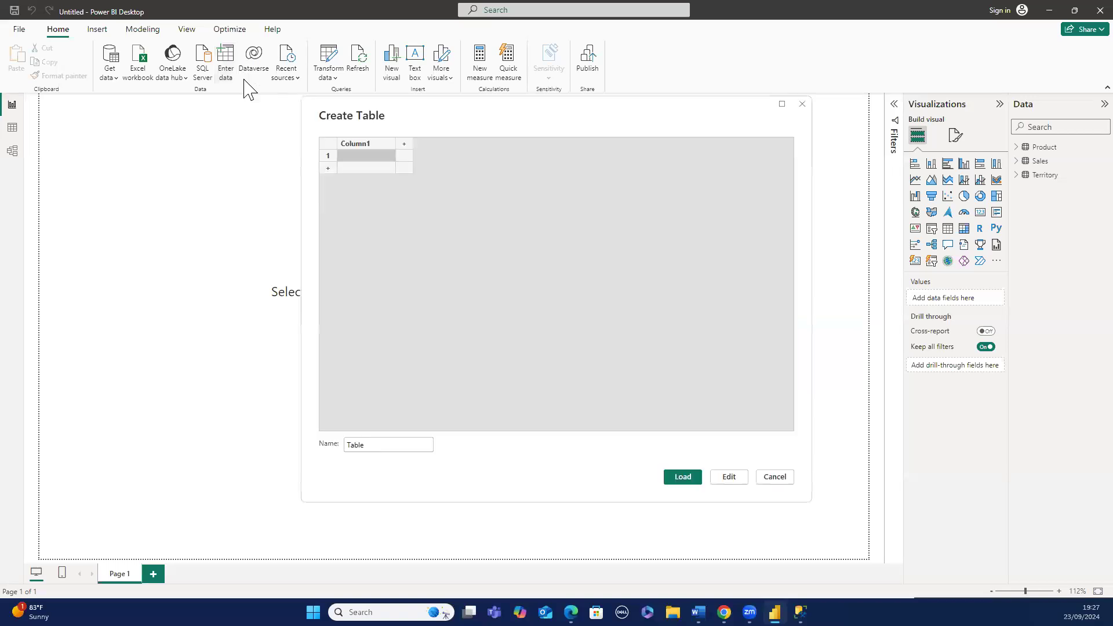
{"action": "left_click", "coordinate": [364, 445]}
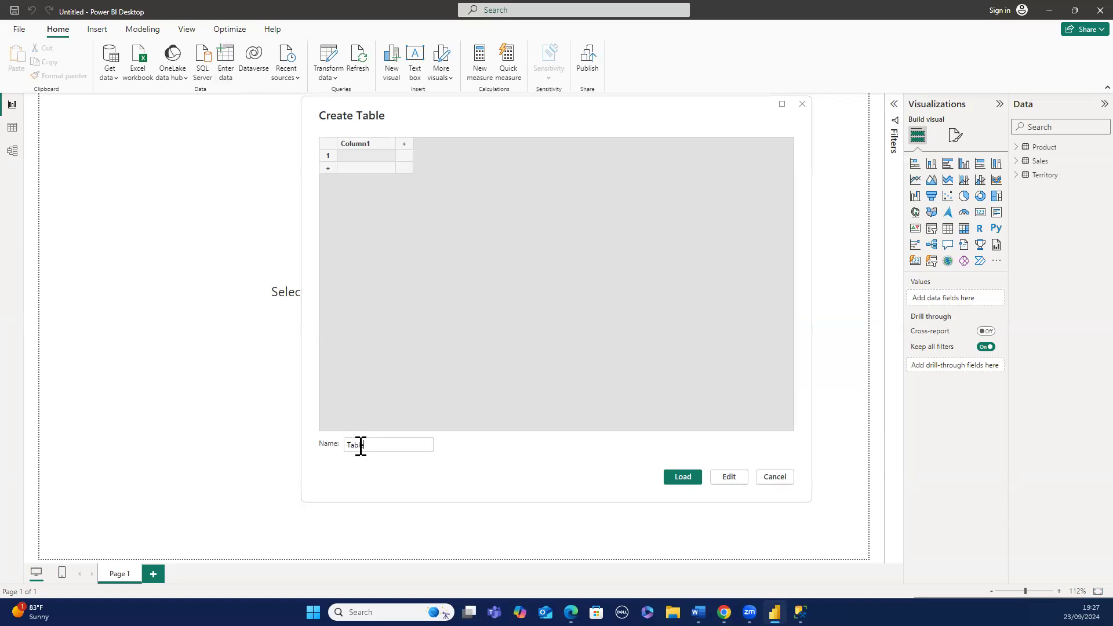
{"action": "double_click", "coordinate": [360, 445]}
{"action": "key", "text": "BackSpace"}
{"action": "type", "text": "Measure Table"}
{"action": "left_click", "coordinate": [676, 478]}
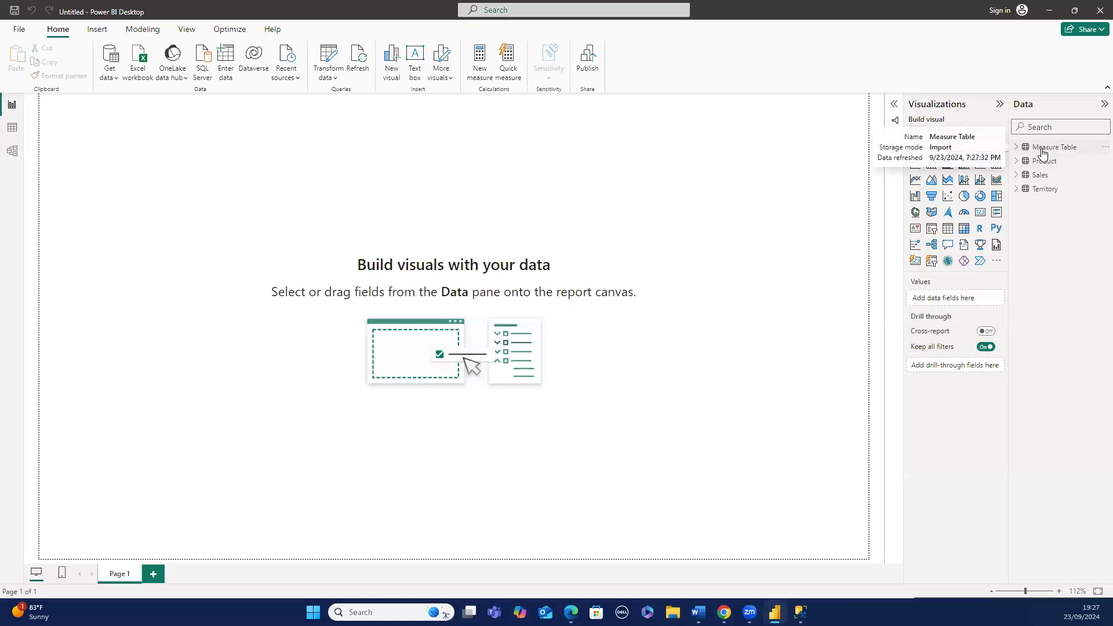
- Add a new measure to Sales: Total Sales Amount = SUM('Sales'[SalesAmount])
{"action": "right_click", "coordinate": [1049, 183]}
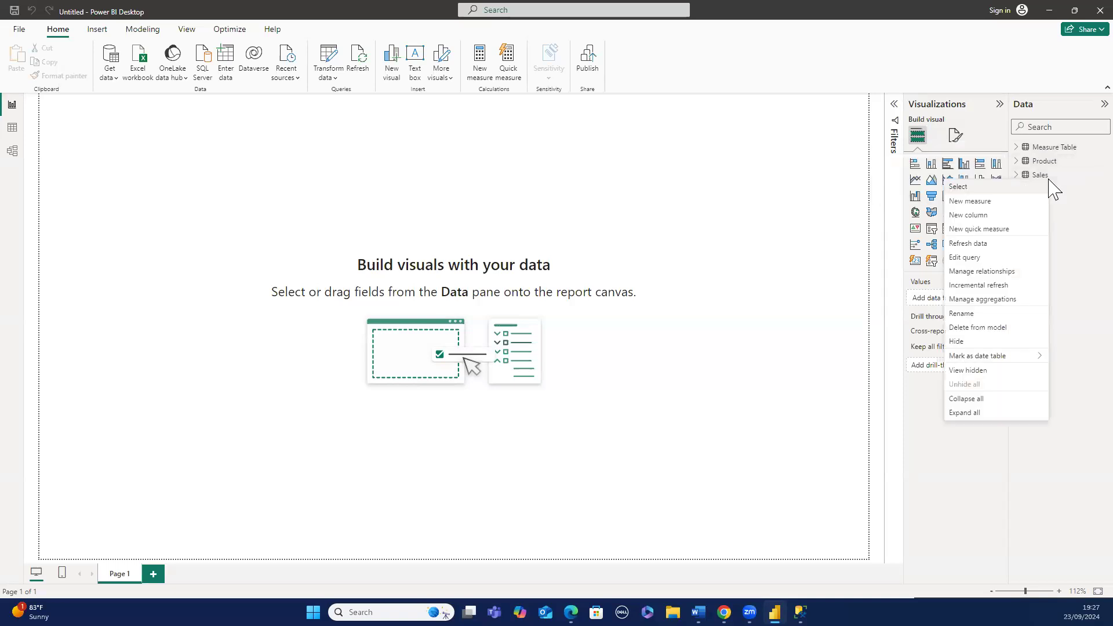
{"action": "left_click", "coordinate": [1005, 203]}
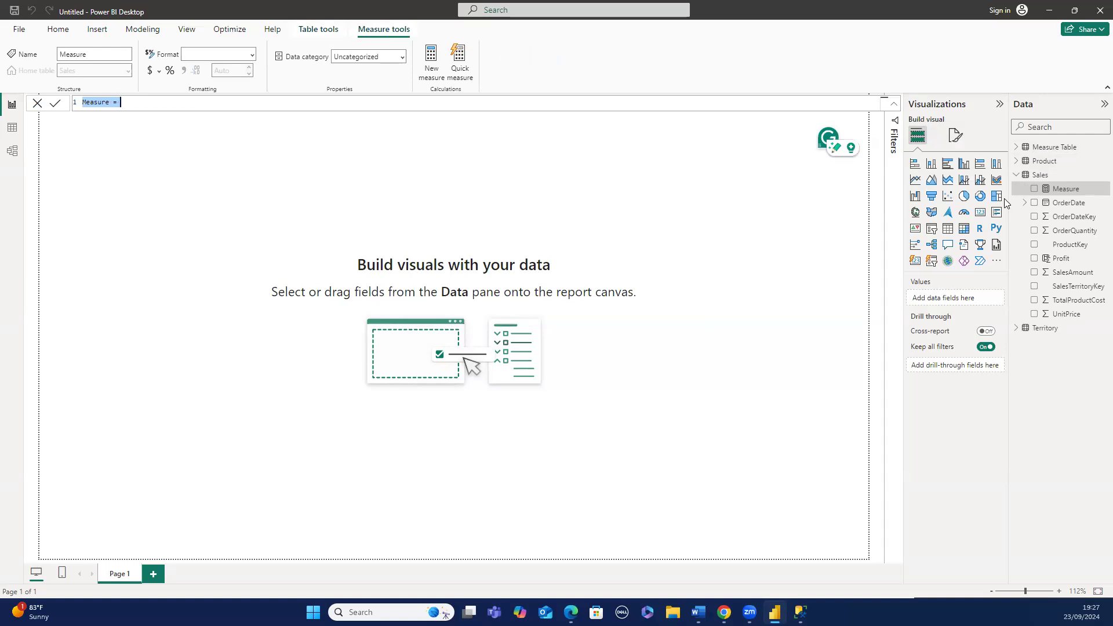
{"action": "type", "text": "T"}
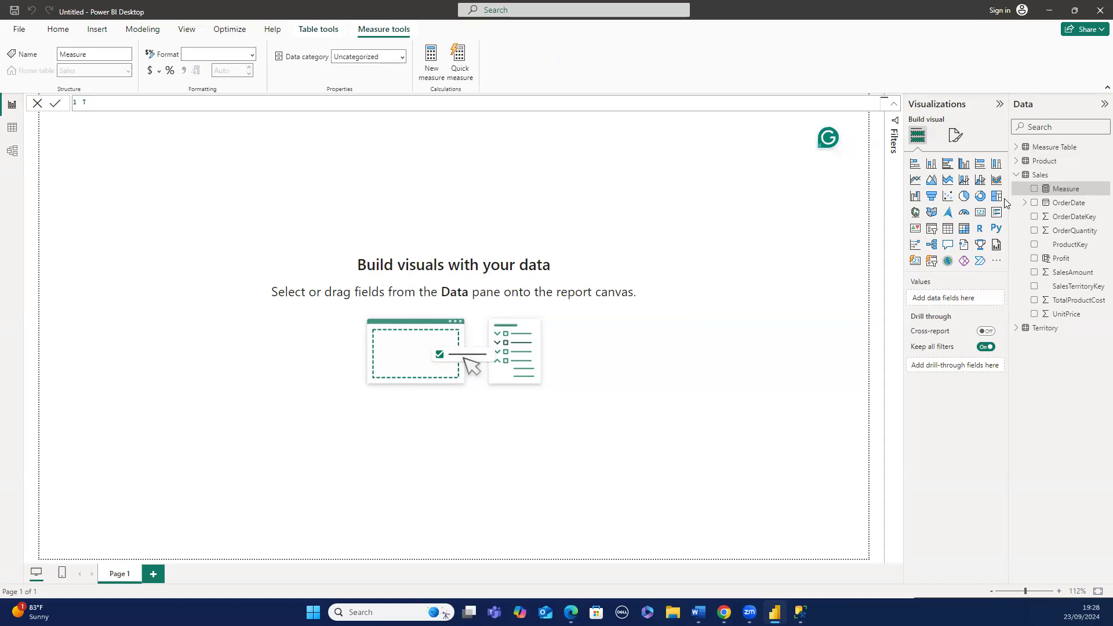
{"action": "type", "text": "otal Sales Amount = sum"}
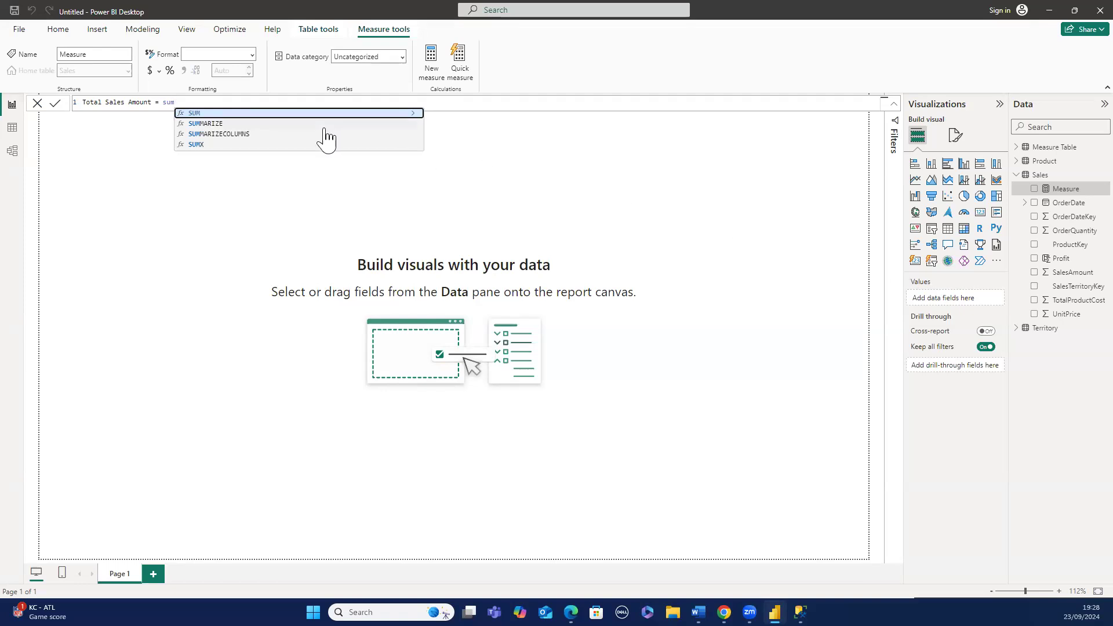
{"action": "key", "text": "Tab"}
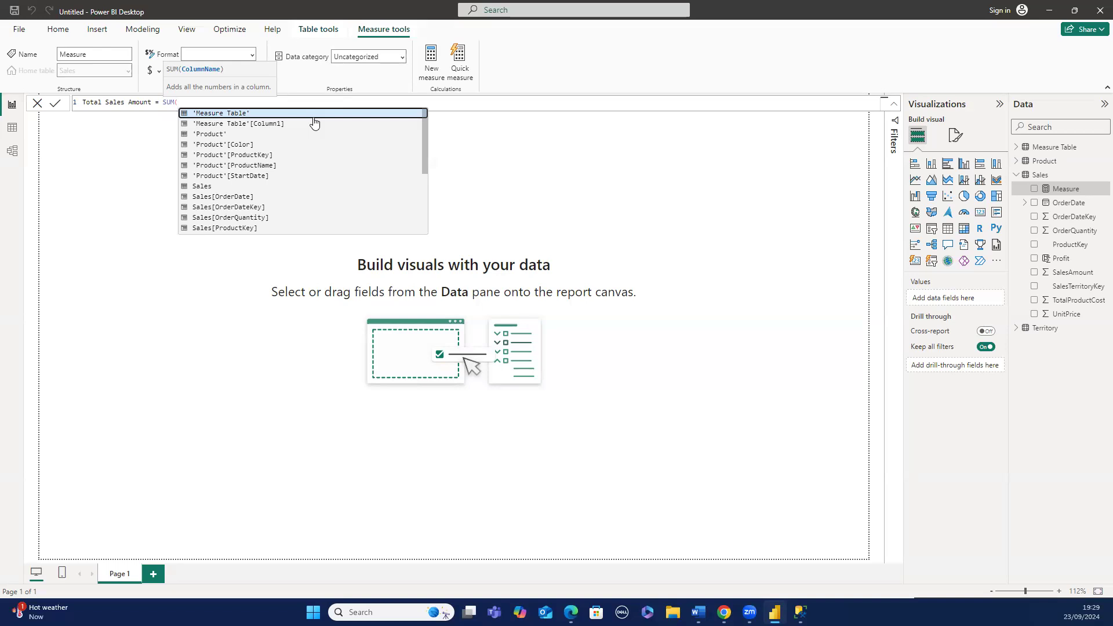
{"action": "type", "text": "'"}
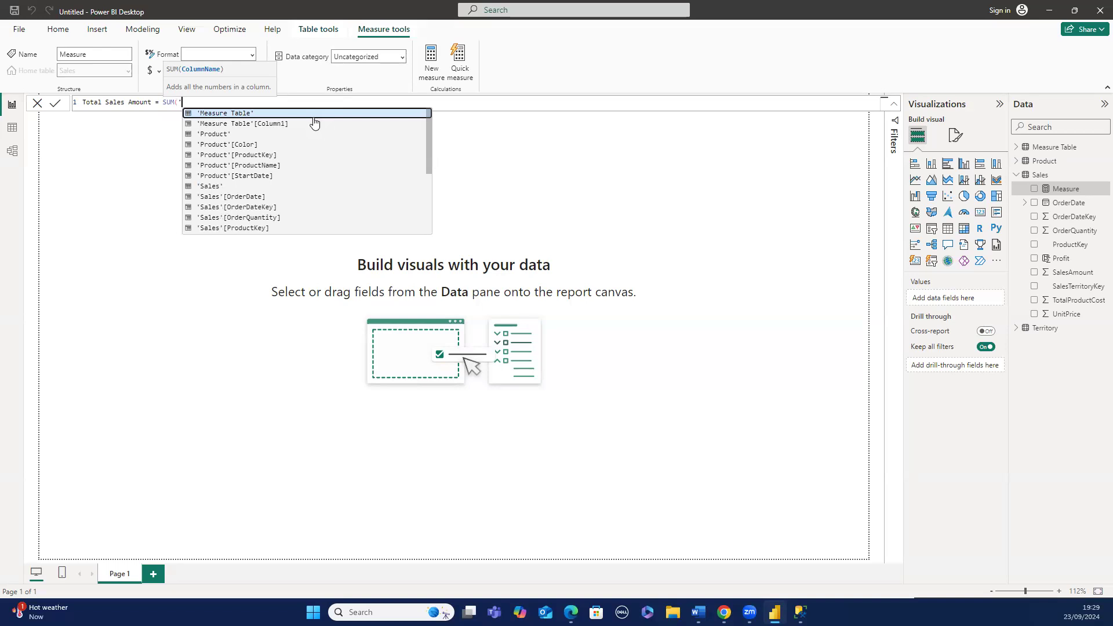
{"action": "type", "text": "s"}
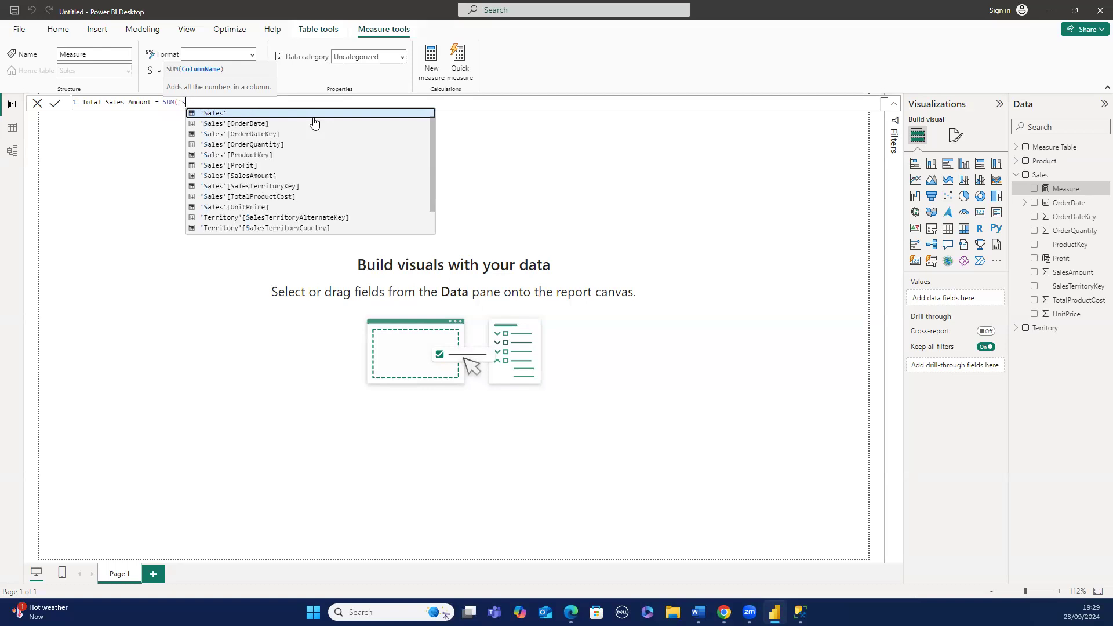
{"action": "left_click", "coordinate": [318, 176]}
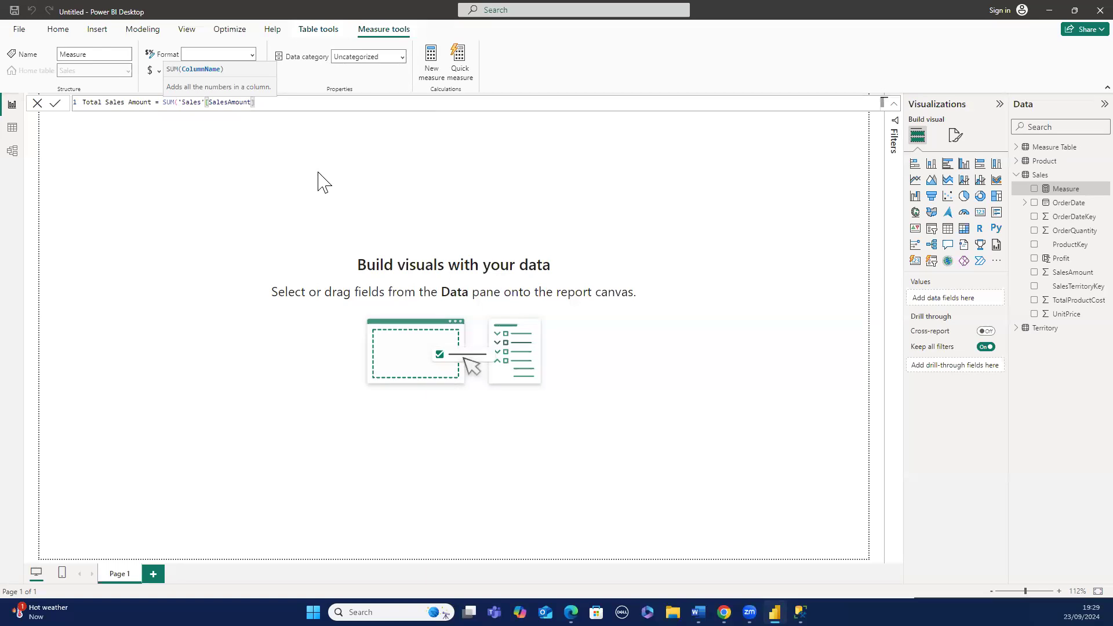
{"action": "type", "text": ")"}
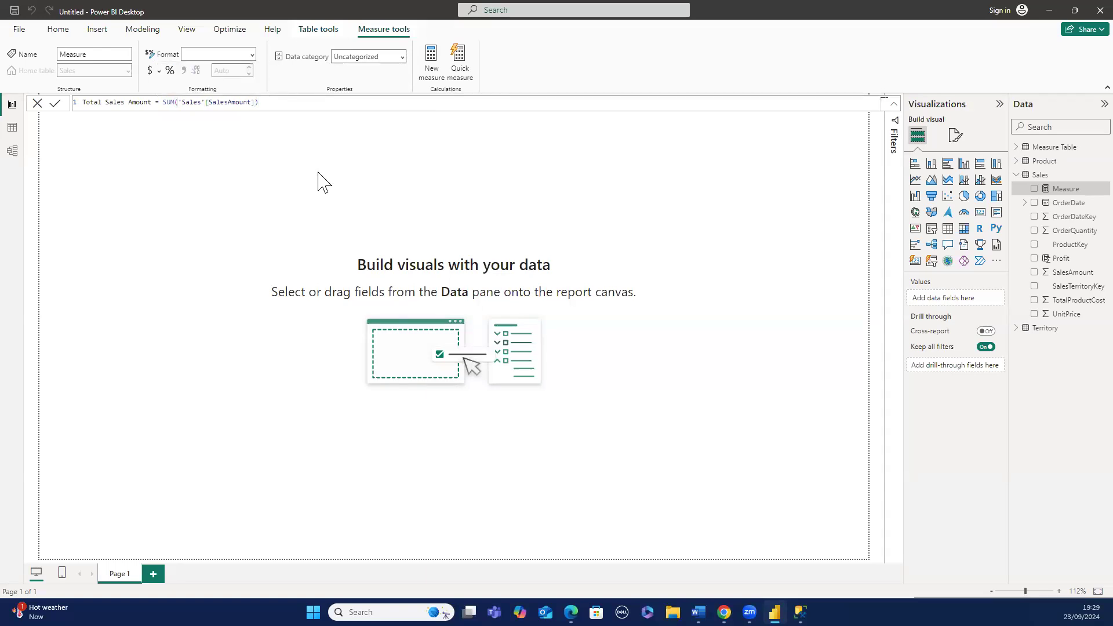
{"action": "key", "text": "Return"}
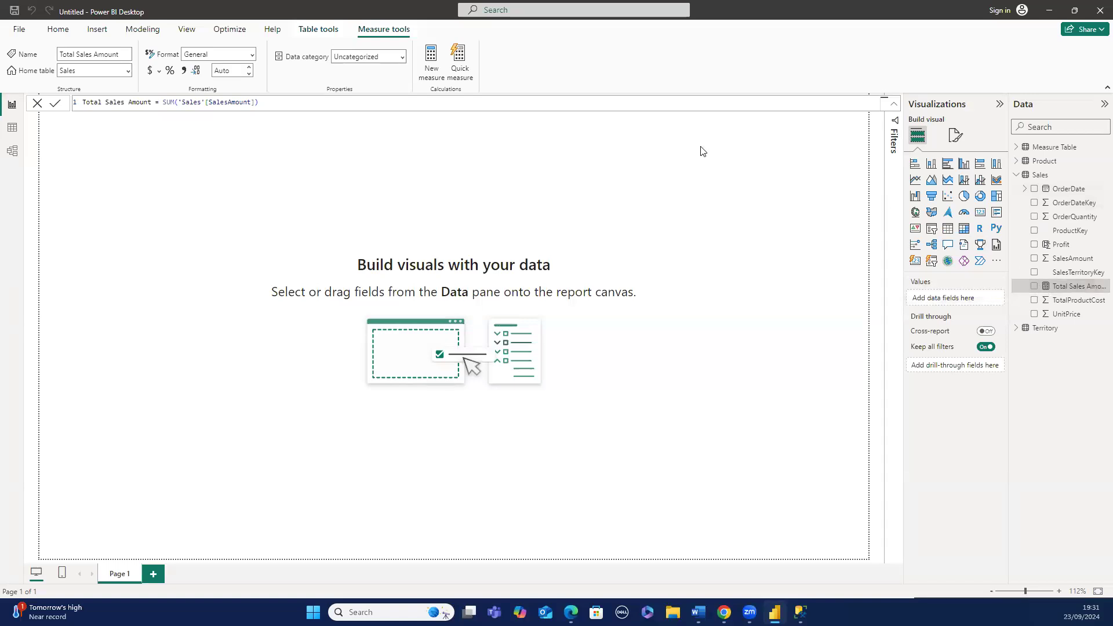
- Format the Total Sales Amount measure as Currency with the £ English (United Kingdom) symbol
{"action": "left_click", "coordinate": [252, 57]}
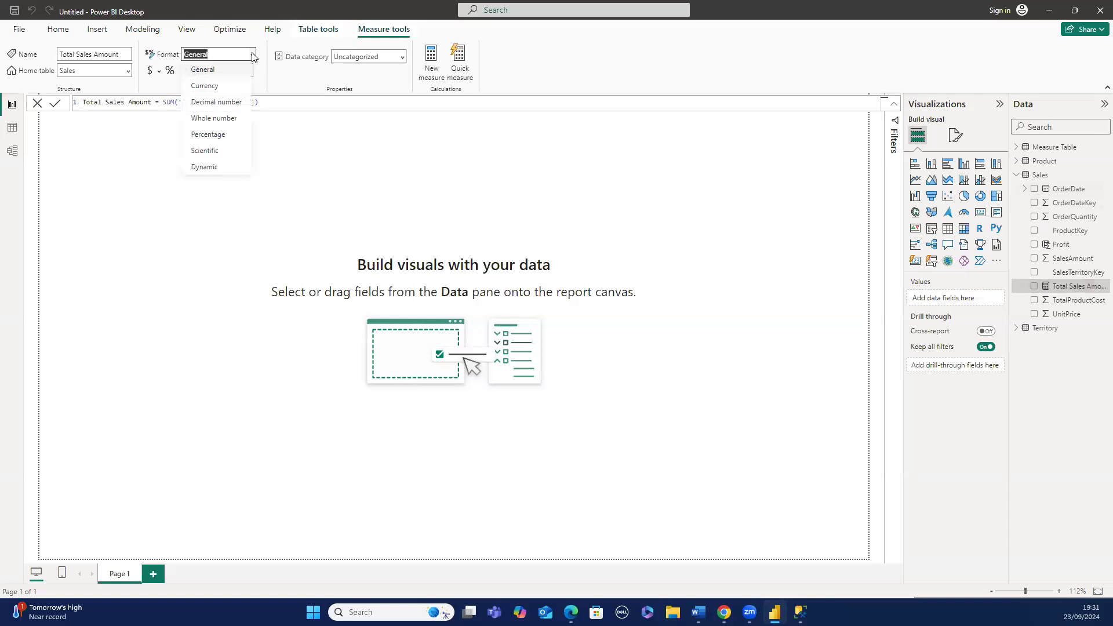
{"action": "left_click", "coordinate": [236, 85]}
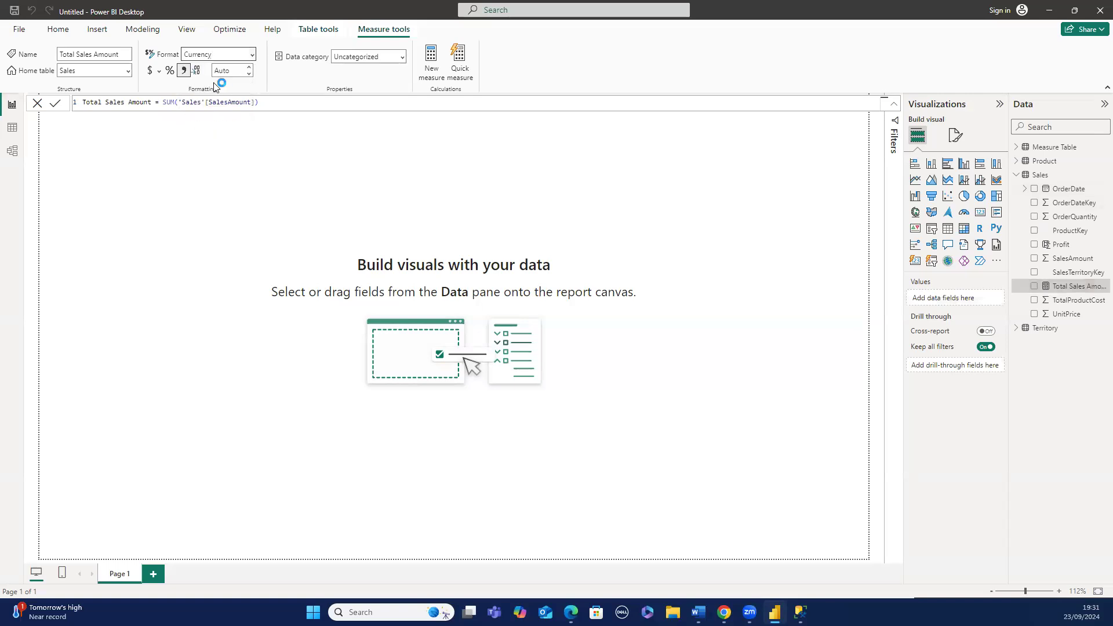
{"action": "left_click", "coordinate": [159, 72]}
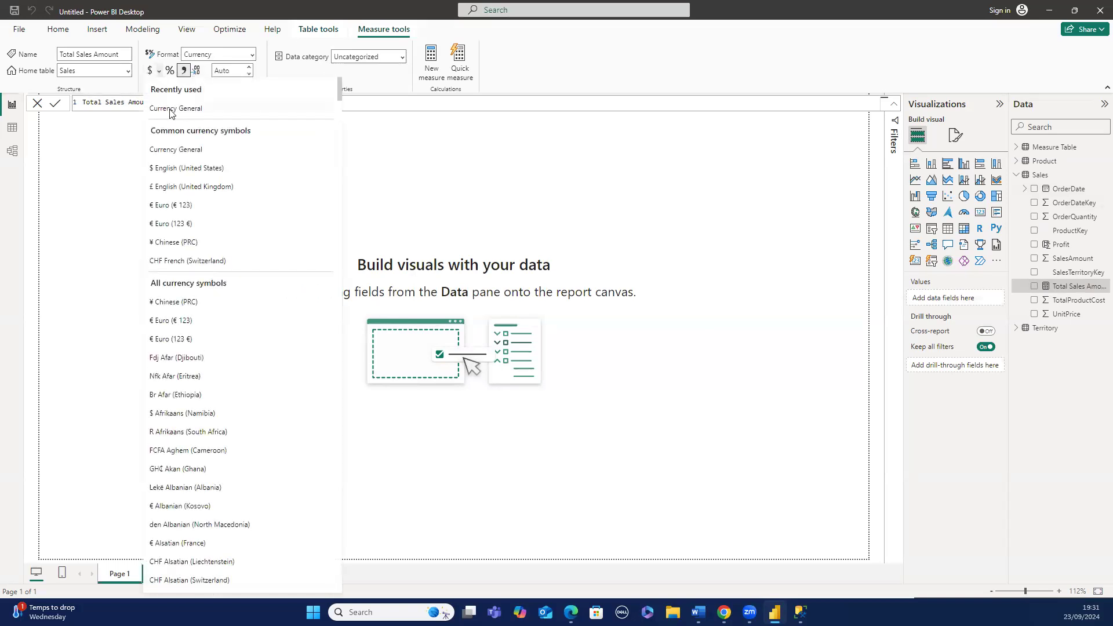
{"action": "left_click", "coordinate": [174, 186]}
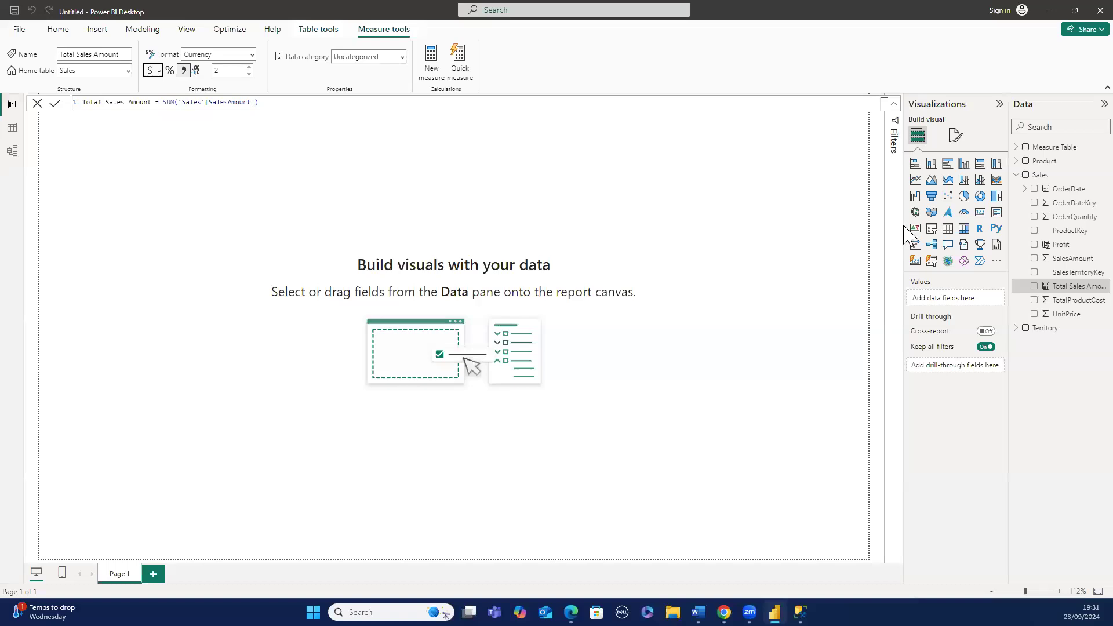
- Add a card visual showing Total Sales Amount, then move it lower on the canvas and widen it
{"action": "left_click", "coordinate": [980, 216]}
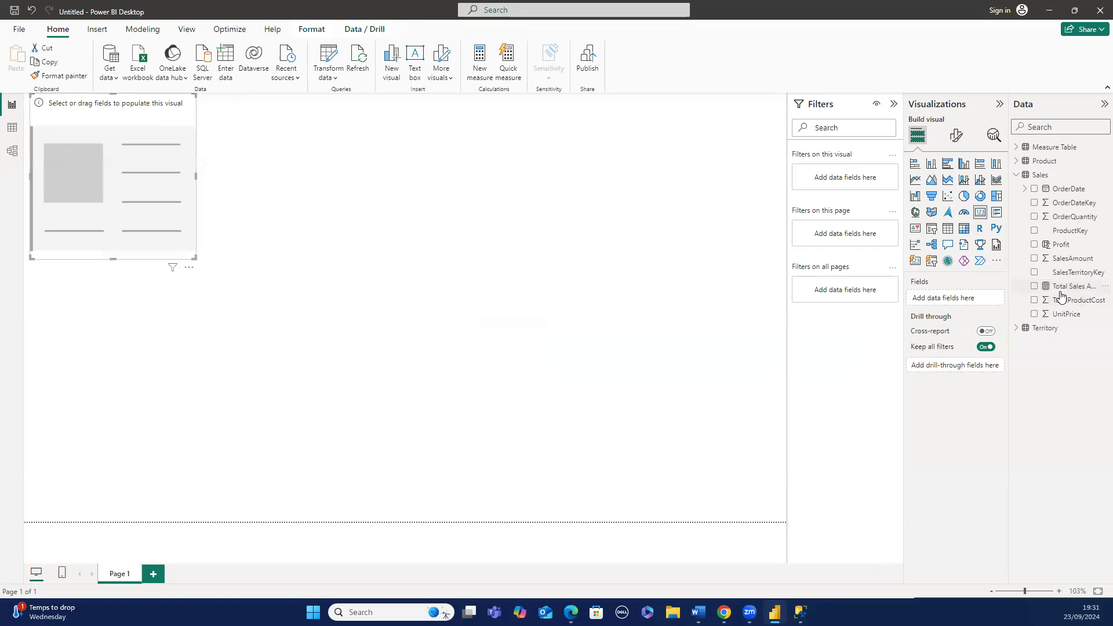
{"action": "left_click", "coordinate": [1035, 289]}
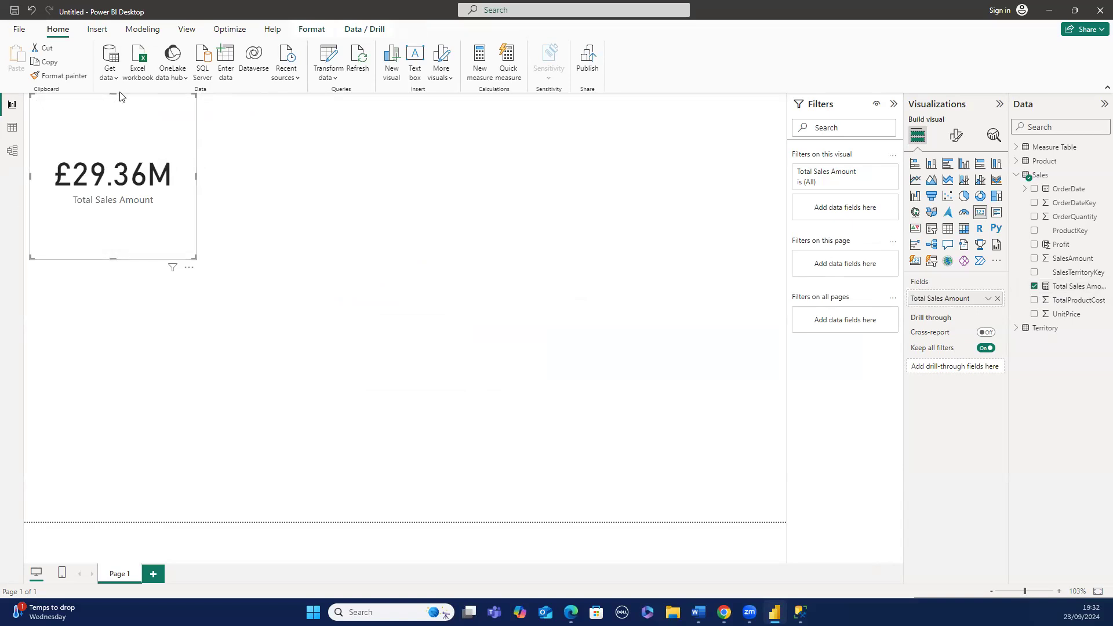
{"action": "left_click_drag", "start_coordinate": [114, 92], "coordinate": [116, 147]}
{"action": "right_click", "coordinate": [123, 152]}
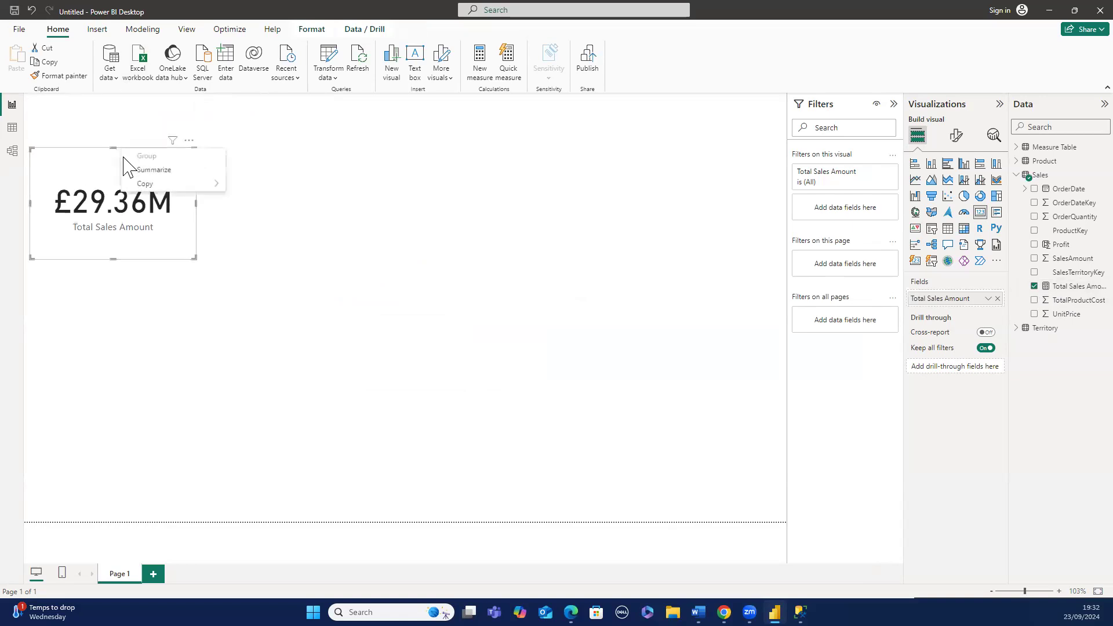
{"action": "left_click", "coordinate": [197, 205]}
{"action": "left_click_drag", "start_coordinate": [196, 204], "coordinate": [231, 213]}
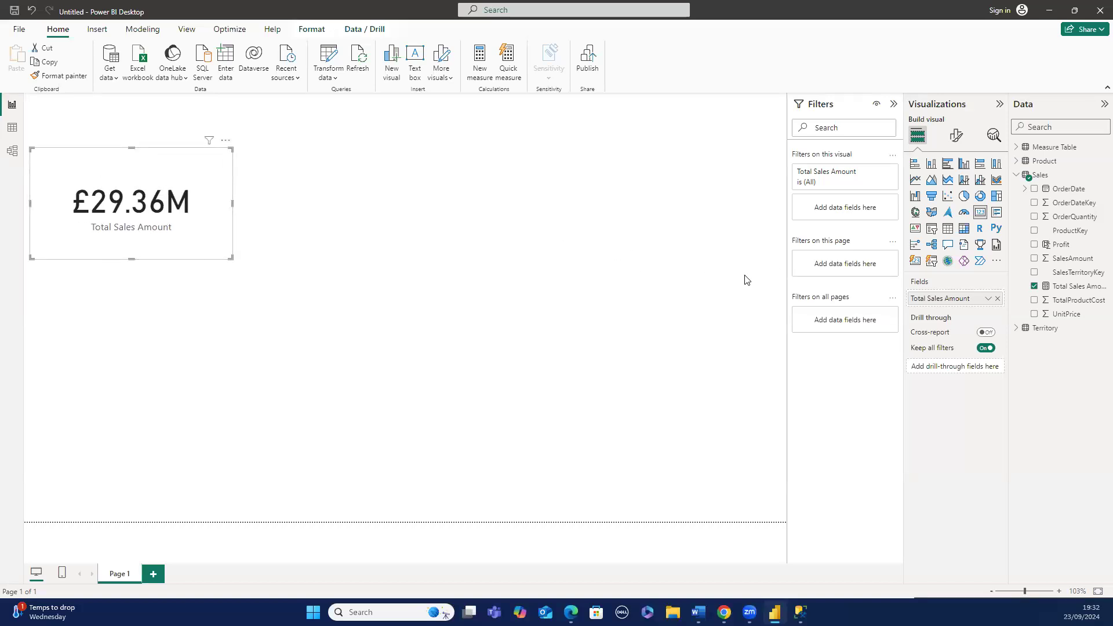
- Try switching the Total Sales Amount measure's format to General and then to Whole number
{"action": "right_click", "coordinate": [1064, 294]}
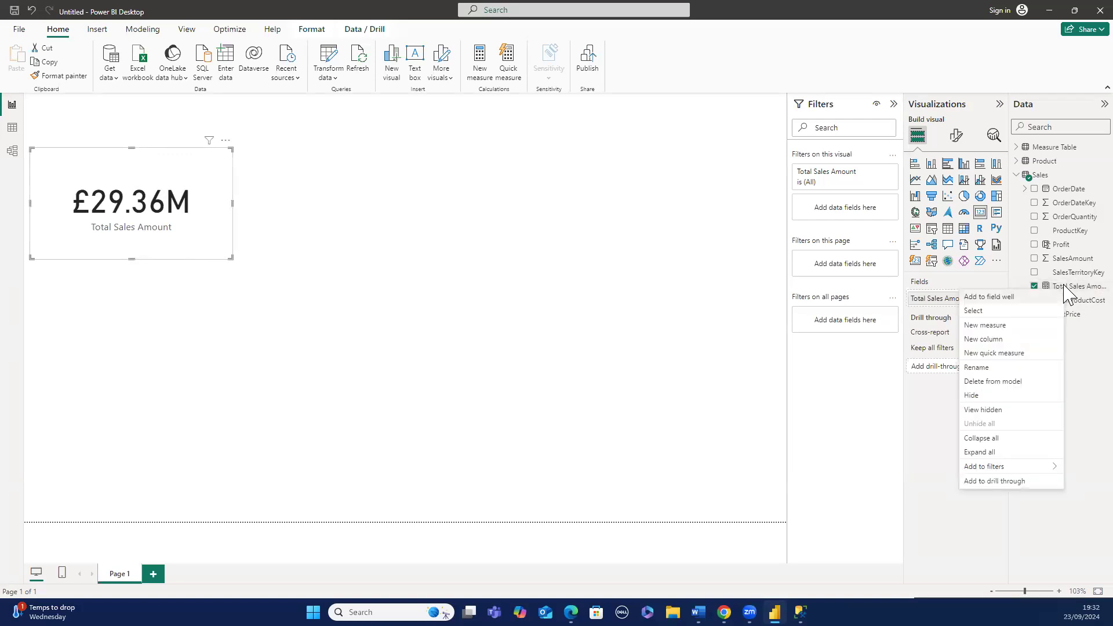
{"action": "left_click", "coordinate": [1066, 290]}
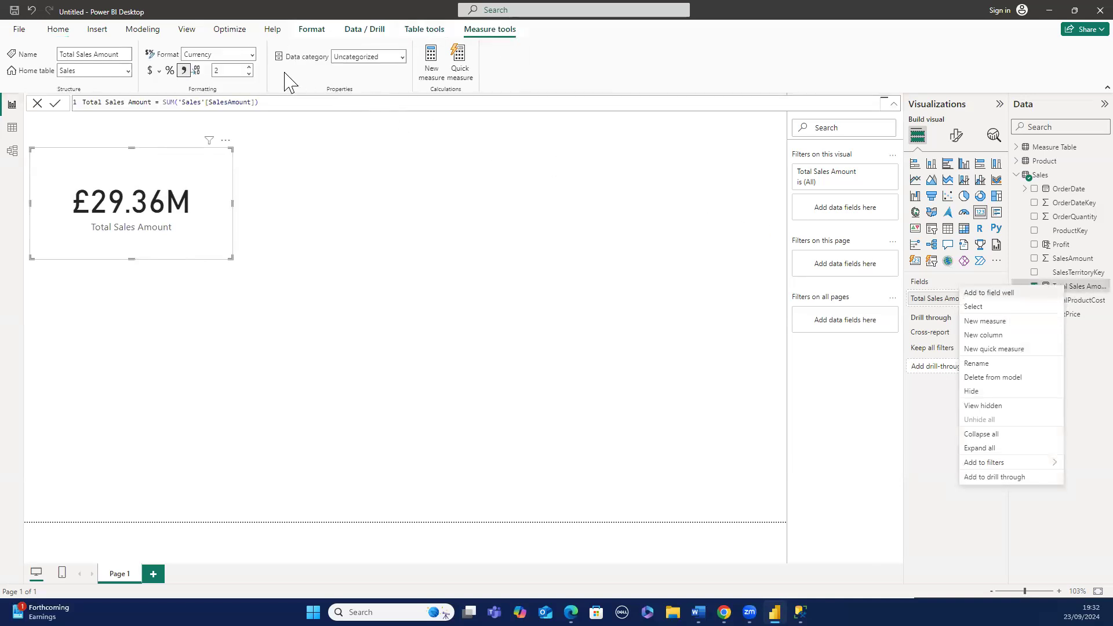
{"action": "left_click", "coordinate": [252, 55]}
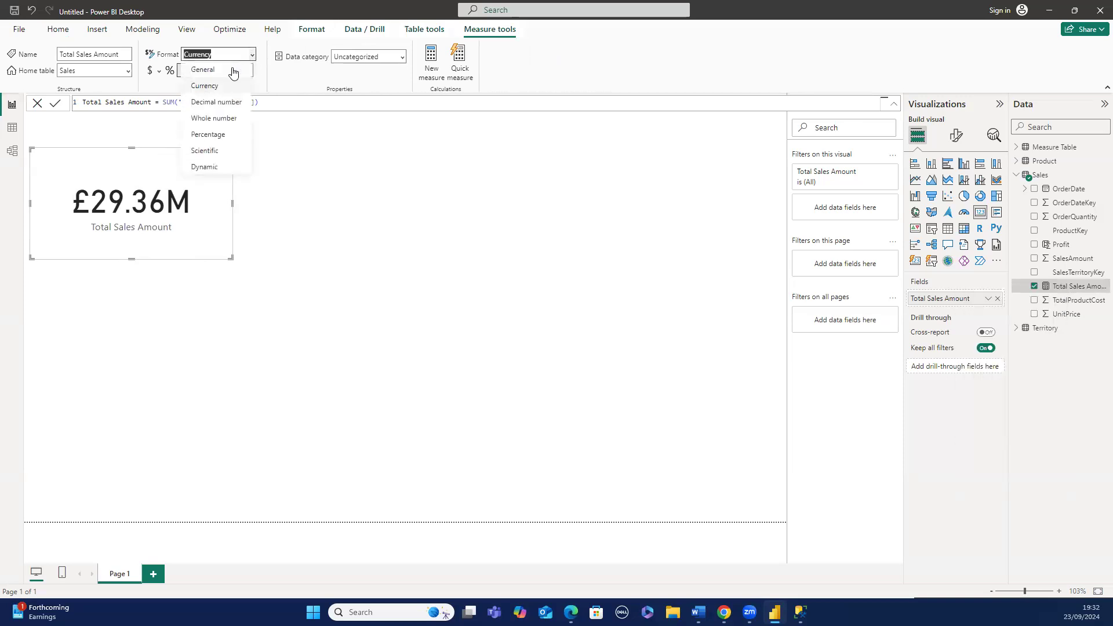
{"action": "left_click", "coordinate": [233, 69]}
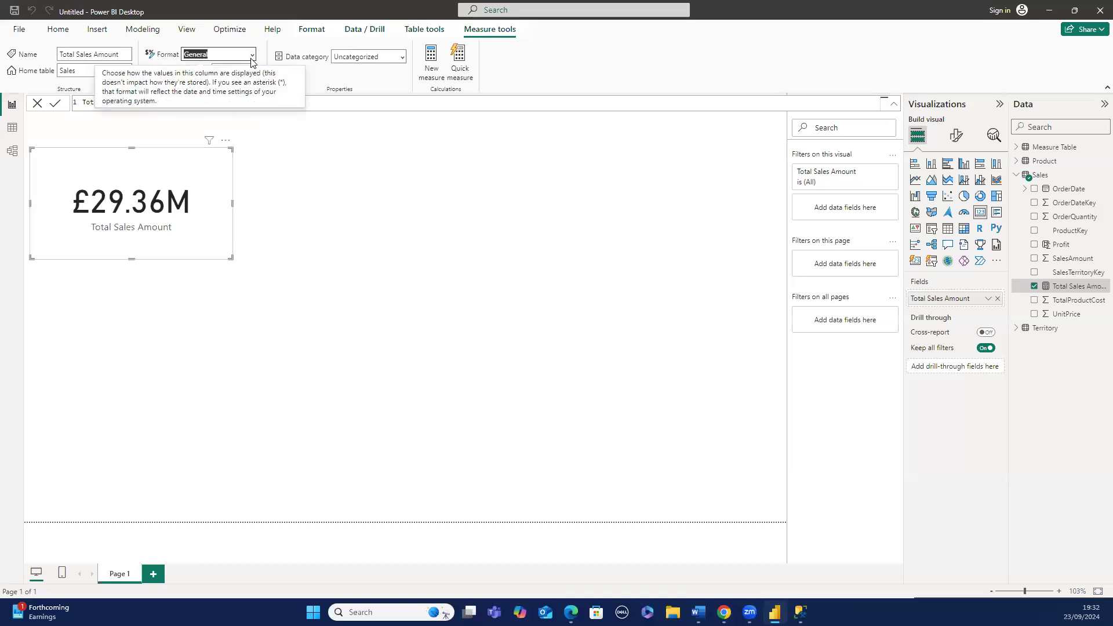
{"action": "left_click", "coordinate": [251, 57]}
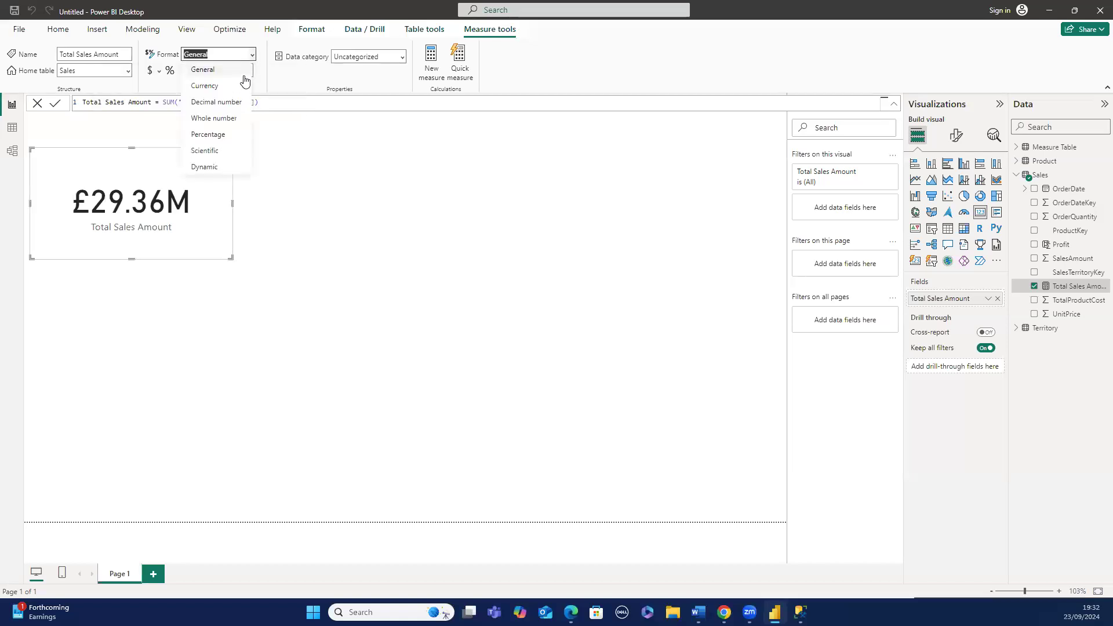
{"action": "left_click", "coordinate": [222, 119]}
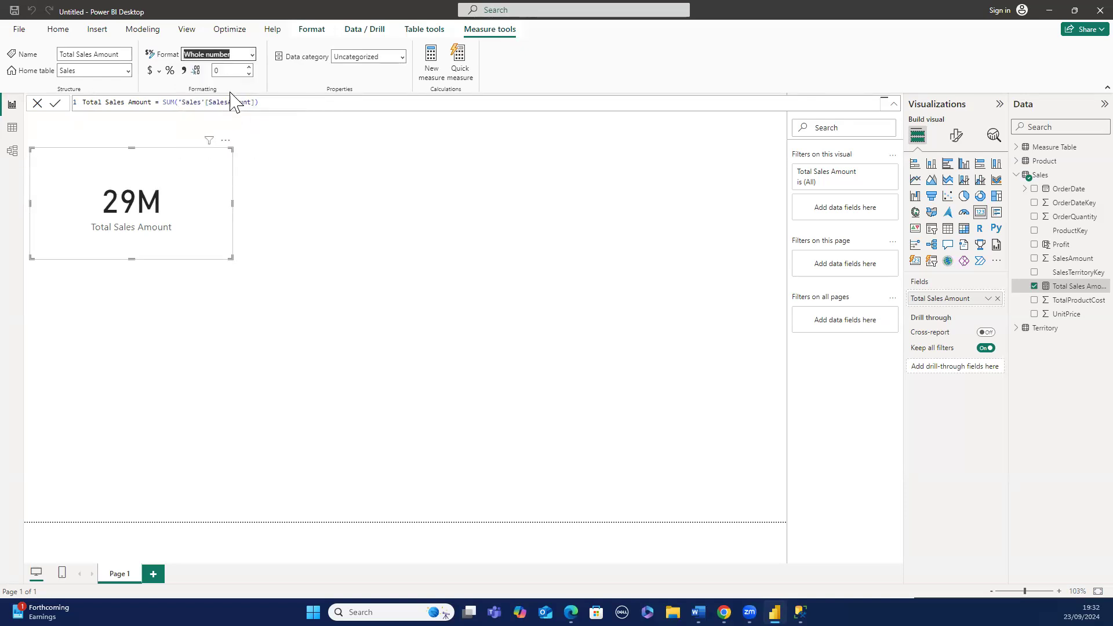
- Set the measure's format back to Currency with the £ English (United Kingdom) symbol
{"action": "left_click", "coordinate": [251, 56]}
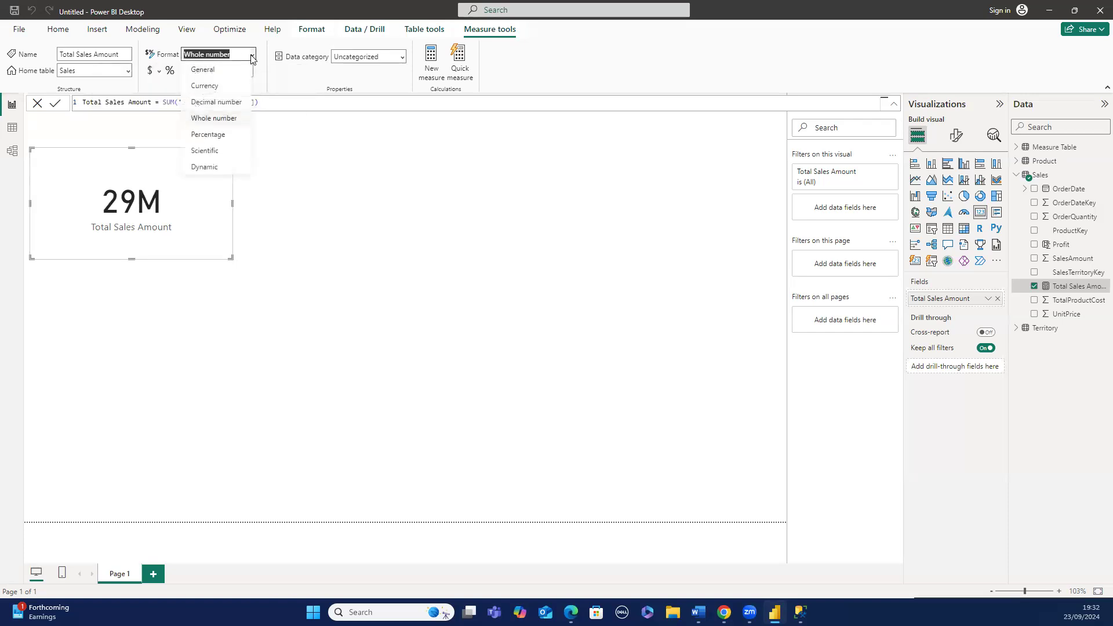
{"action": "left_click", "coordinate": [232, 86]}
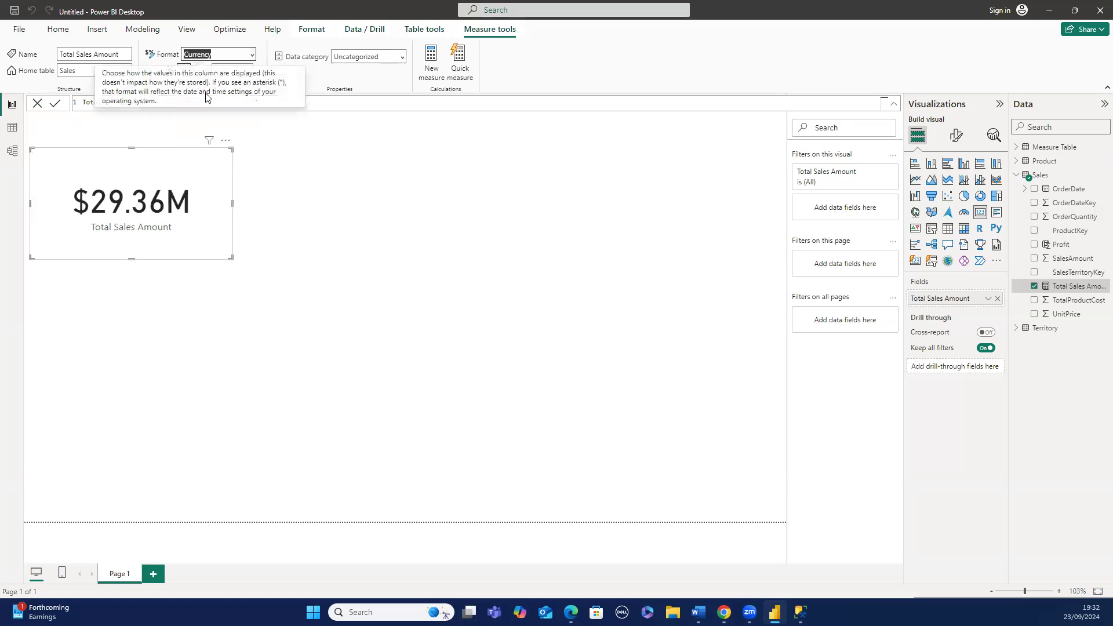
{"action": "left_click", "coordinate": [988, 300]}
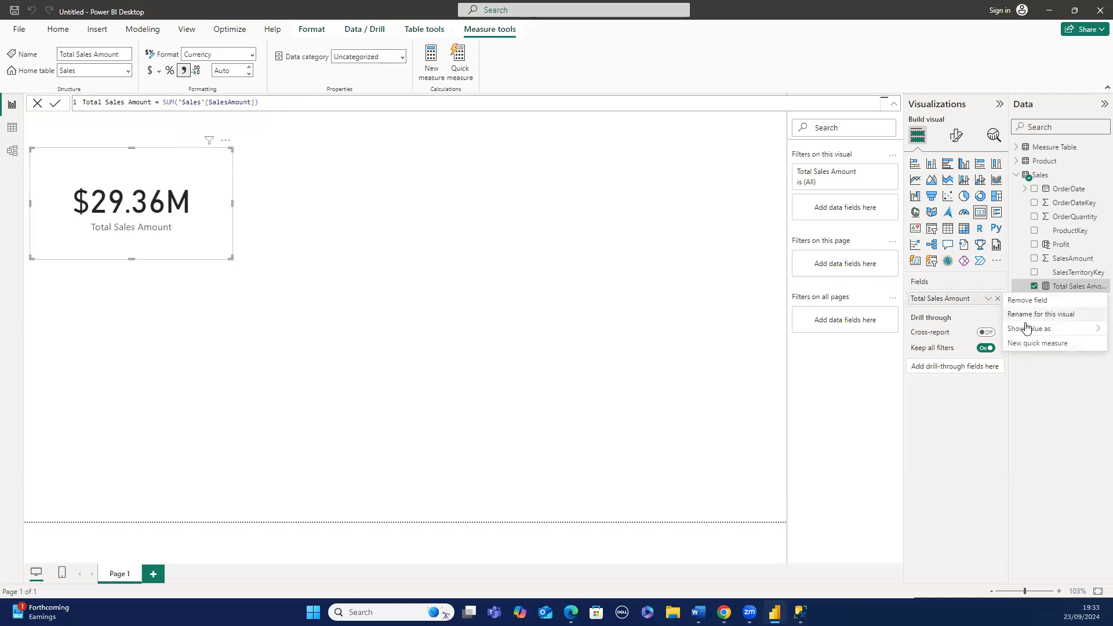
{"action": "mouse_move", "coordinate": [1027, 328]}
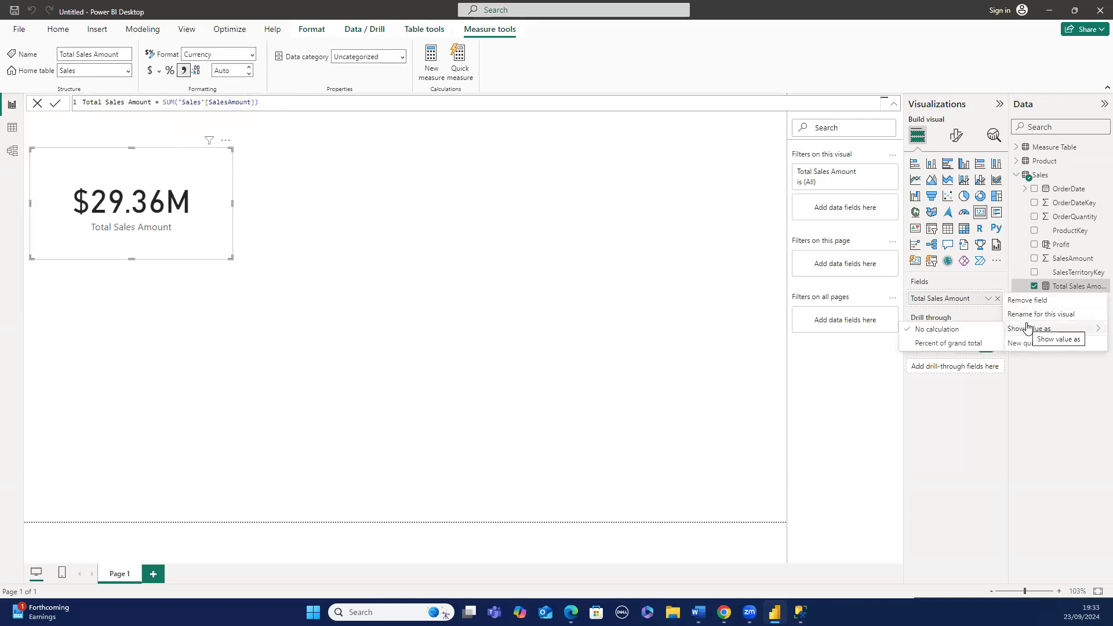
{"action": "left_click", "coordinate": [160, 72]}
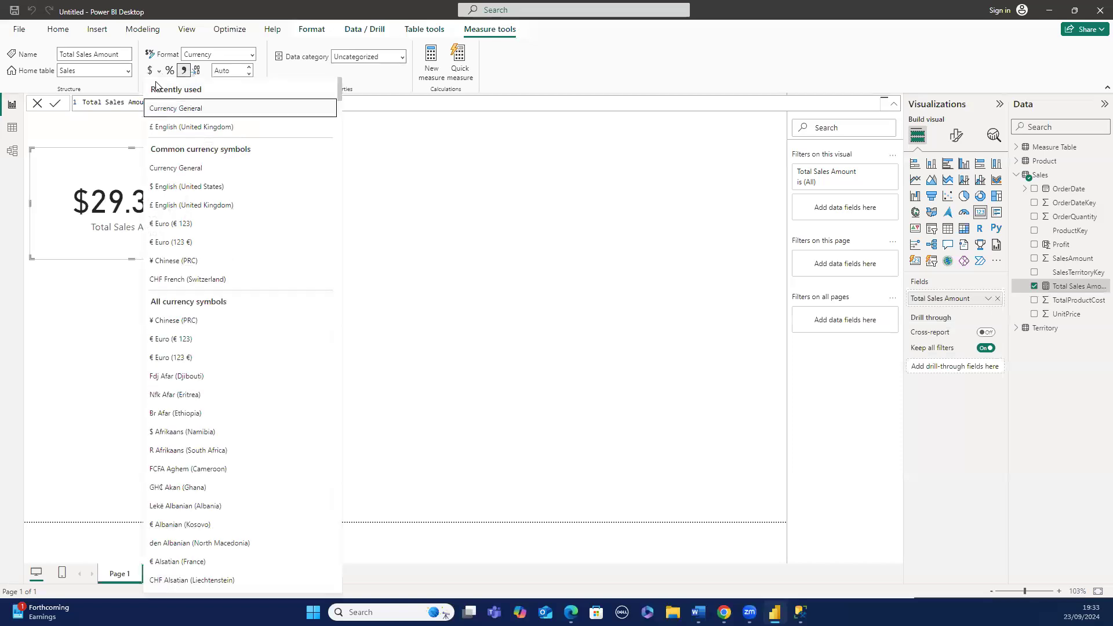
{"action": "left_click", "coordinate": [170, 202]}
{"action": "right_click", "coordinate": [170, 198]}
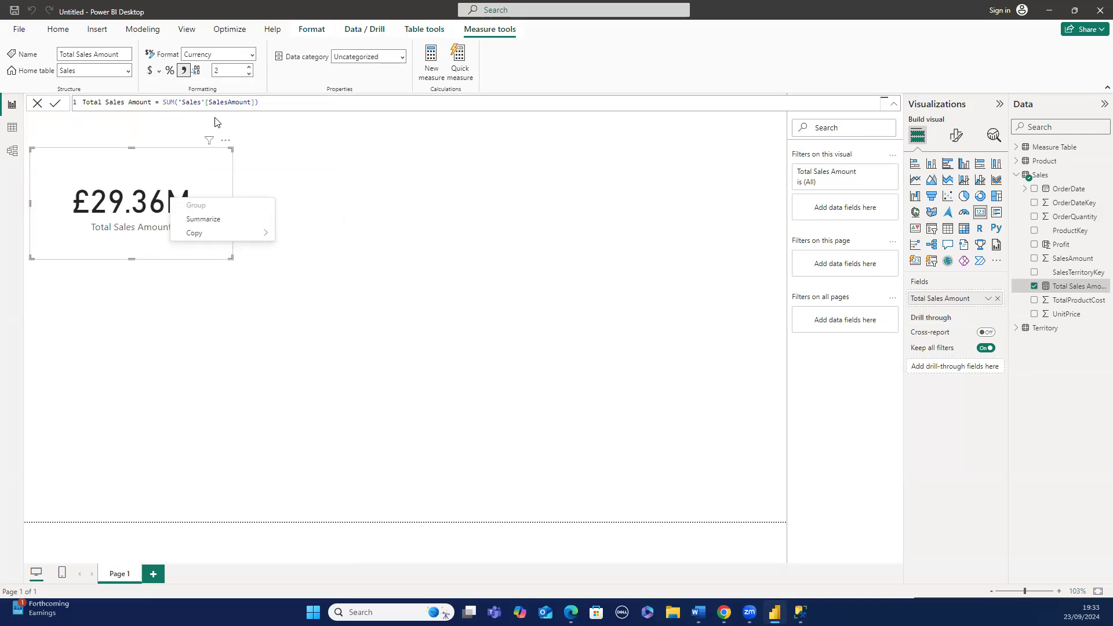
{"action": "left_click", "coordinate": [248, 164]}
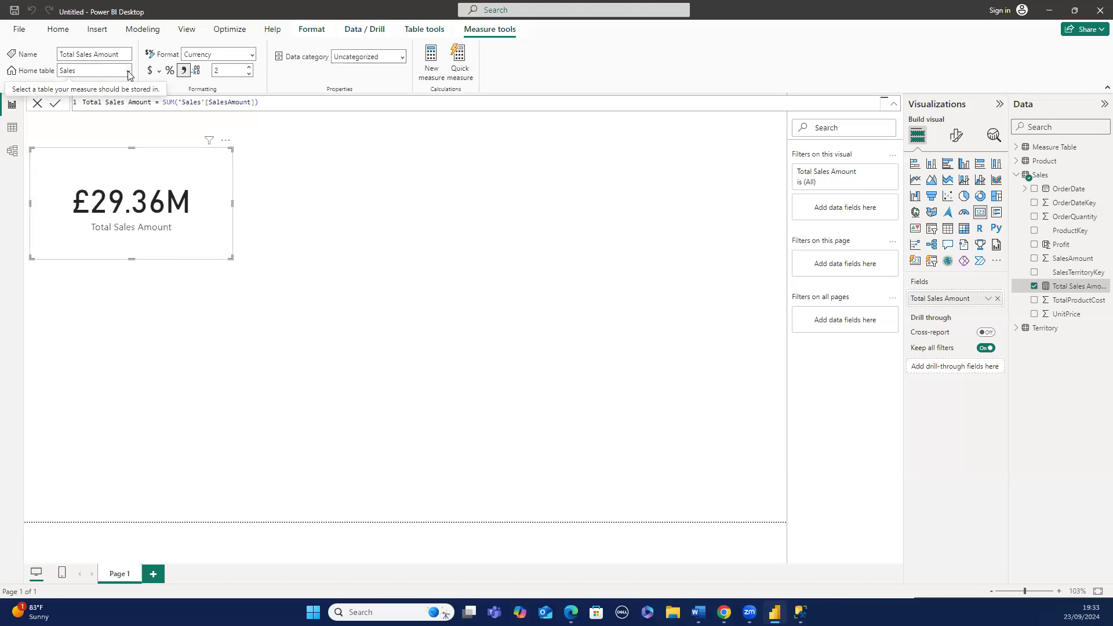
- Store the Total Sales Amount measure in Measure Table, then delete that table's Column1
{"action": "left_click", "coordinate": [128, 72]}
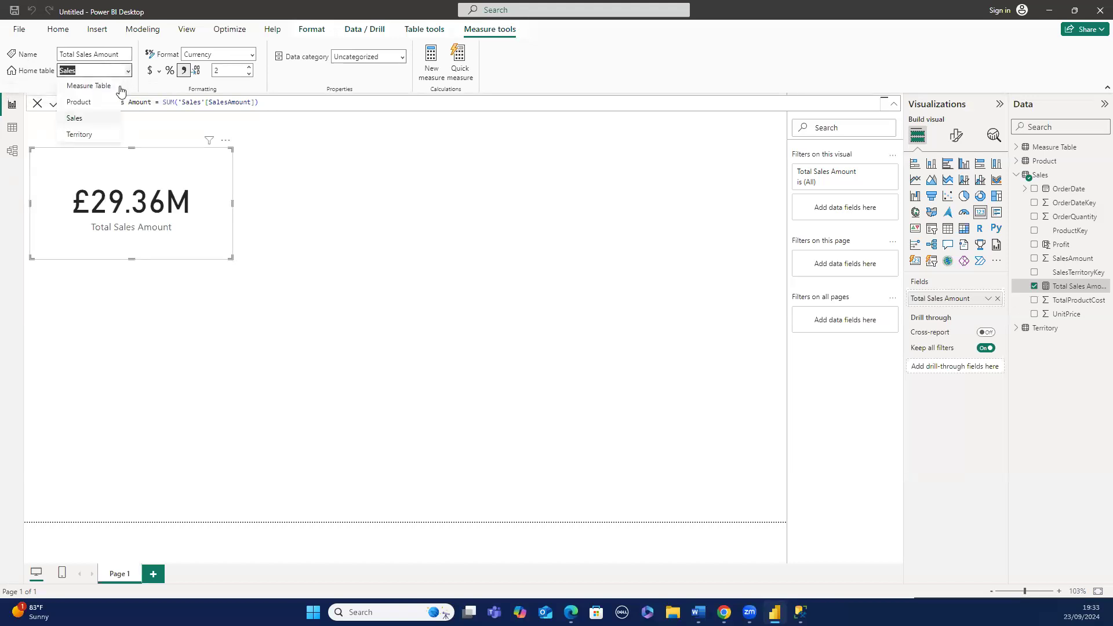
{"action": "left_click", "coordinate": [89, 85]}
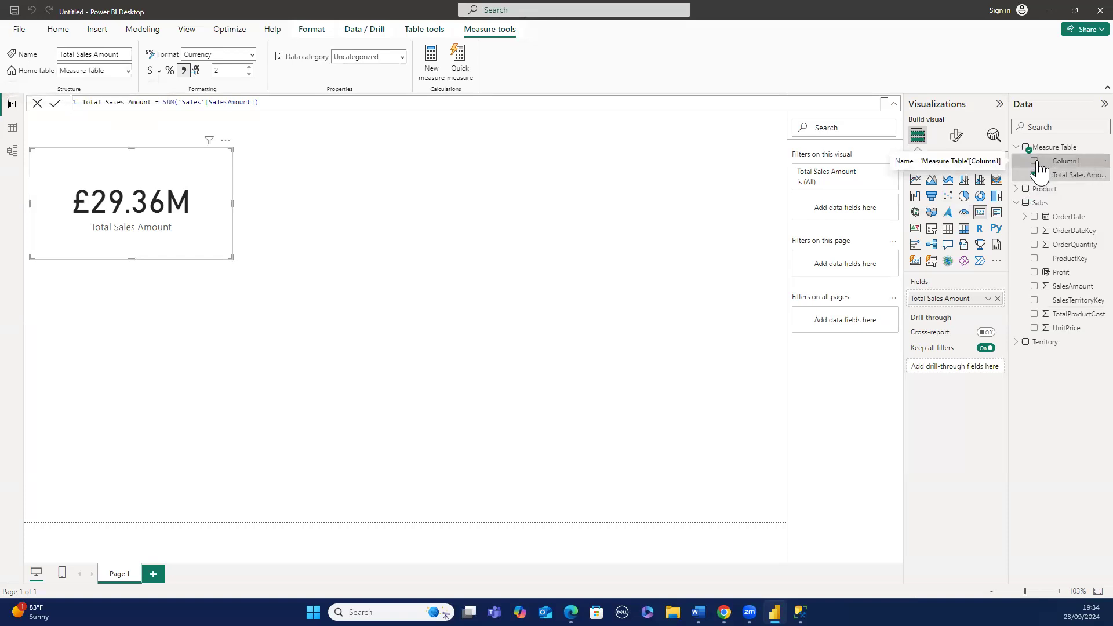
{"action": "right_click", "coordinate": [1080, 173]}
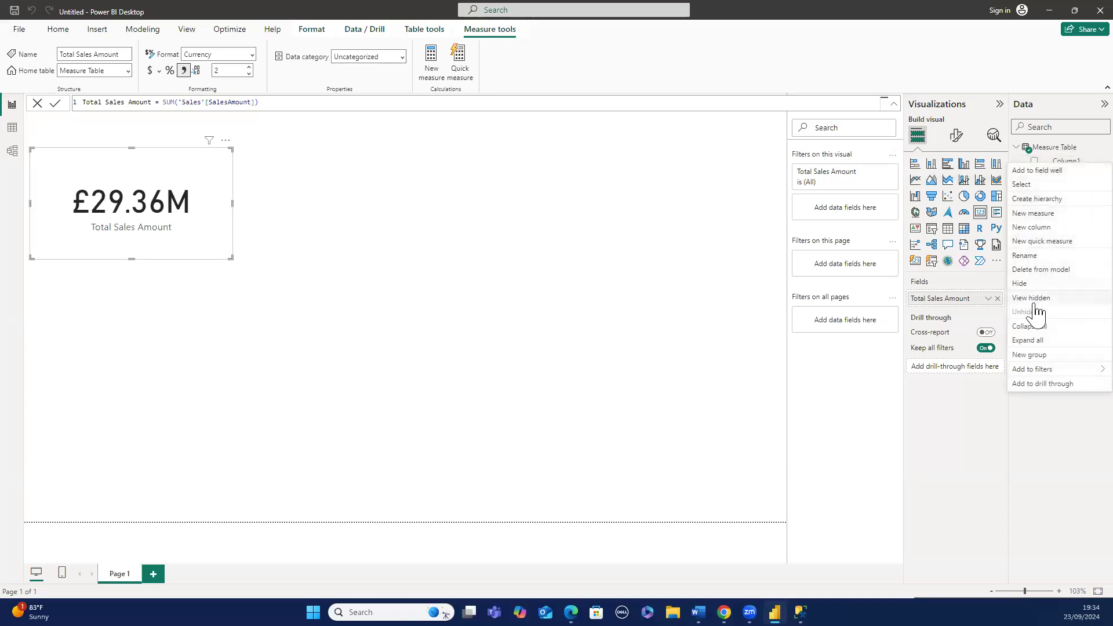
{"action": "left_click", "coordinate": [1029, 269]}
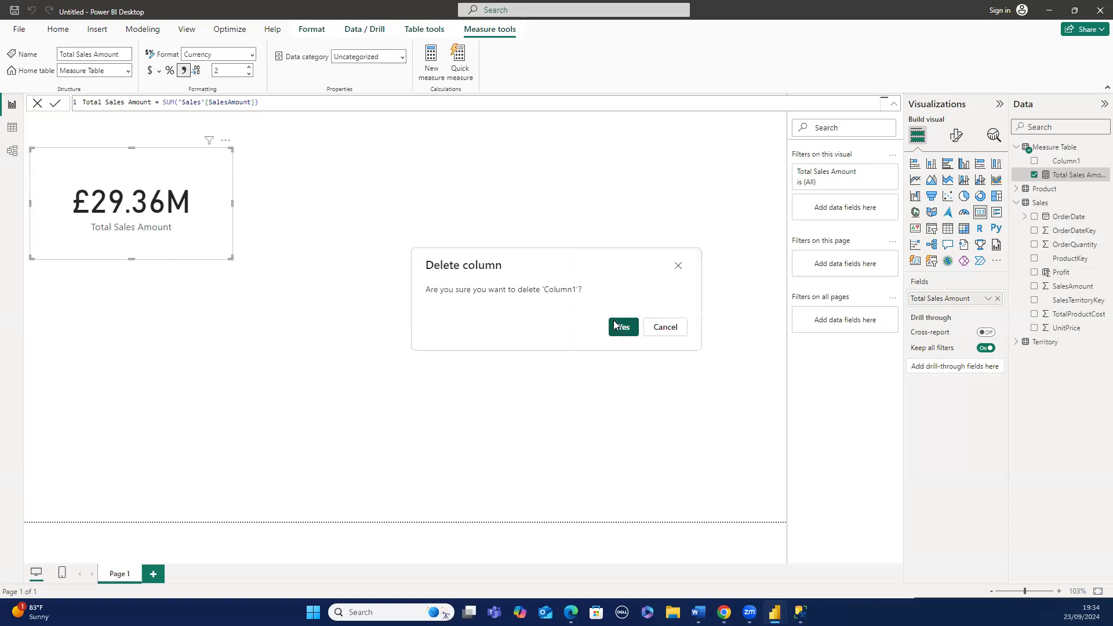
{"action": "left_click", "coordinate": [615, 325]}
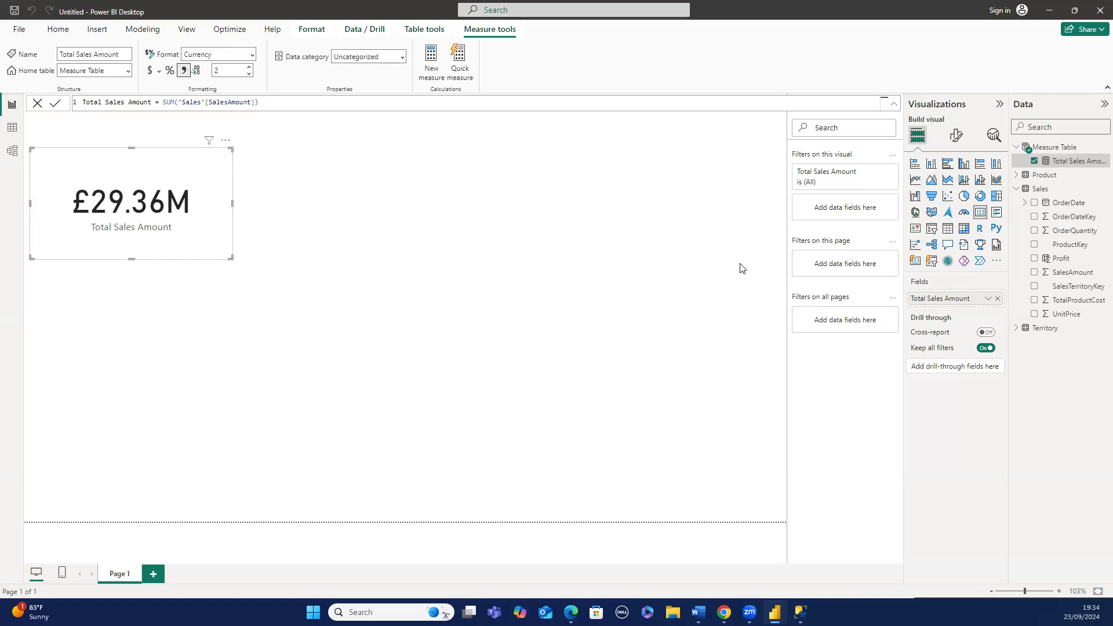
{"action": "right_click", "coordinate": [1048, 152]}
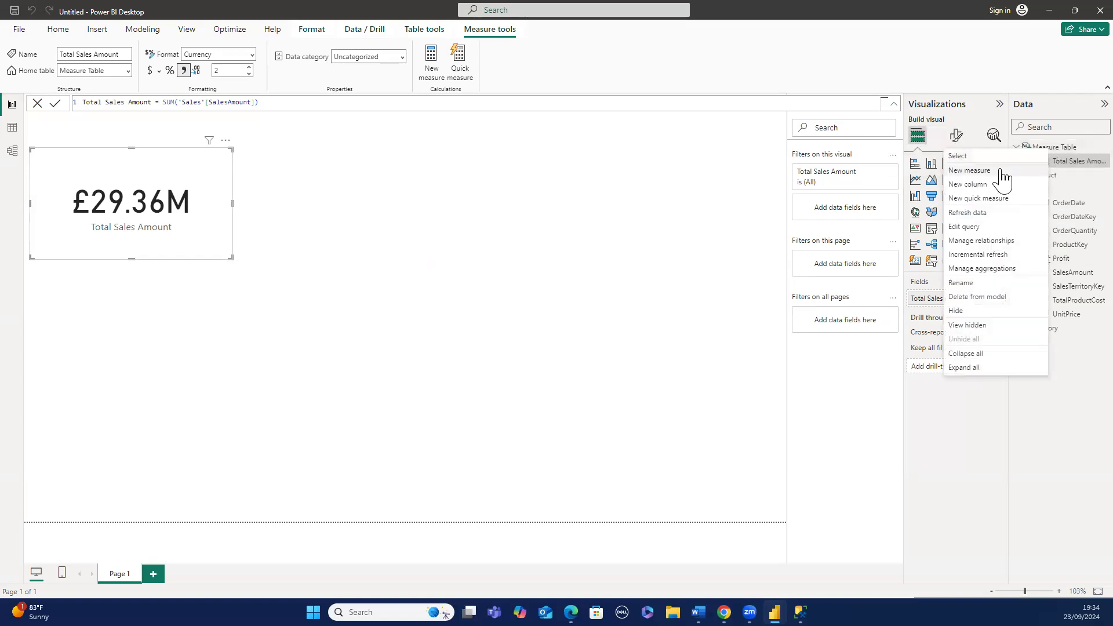
{"action": "left_click", "coordinate": [999, 171]}
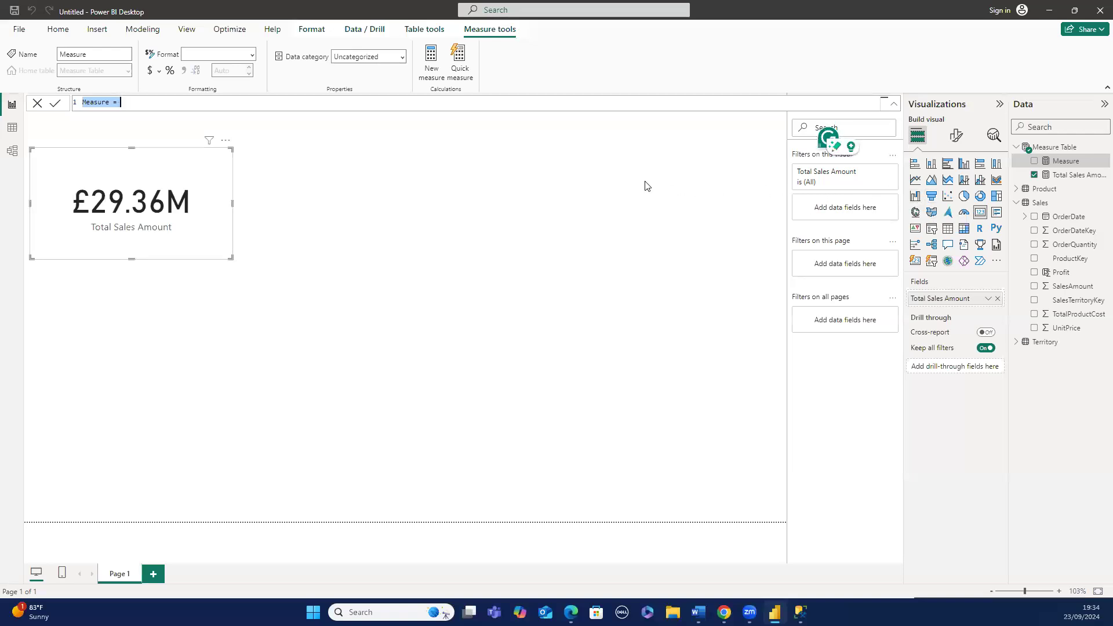
{"action": "left_click", "coordinate": [597, 182]}
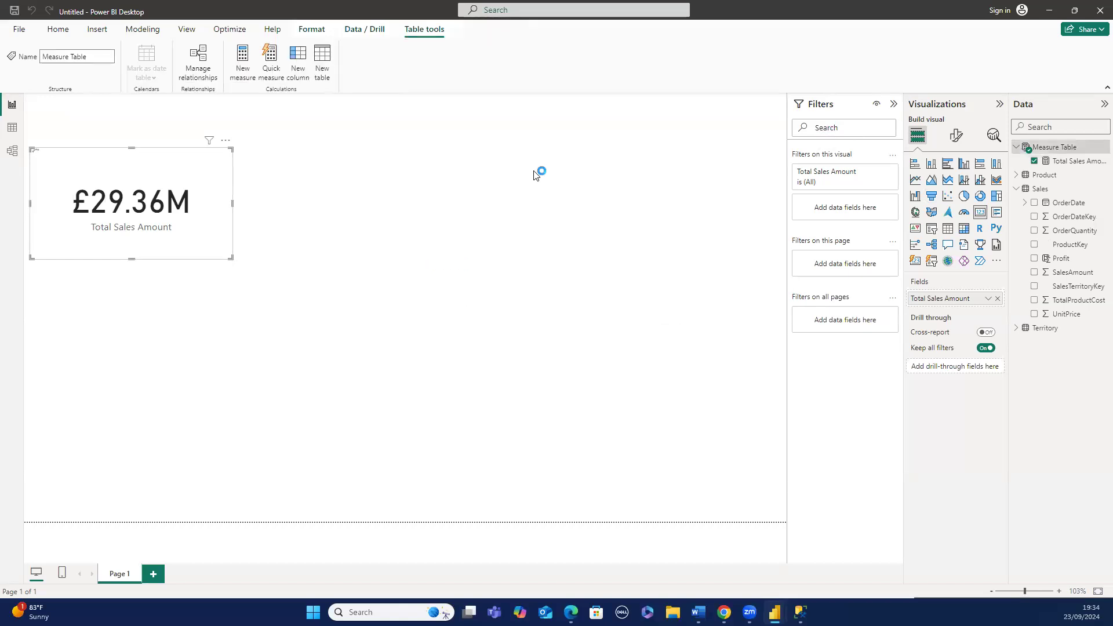
- Create a new measure in Measure Table: Total Sales 2 = SUMX('Sales','Sales'[TotalProductCost]*'Sales'[OrderQuantity])
{"action": "right_click", "coordinate": [1053, 153]}
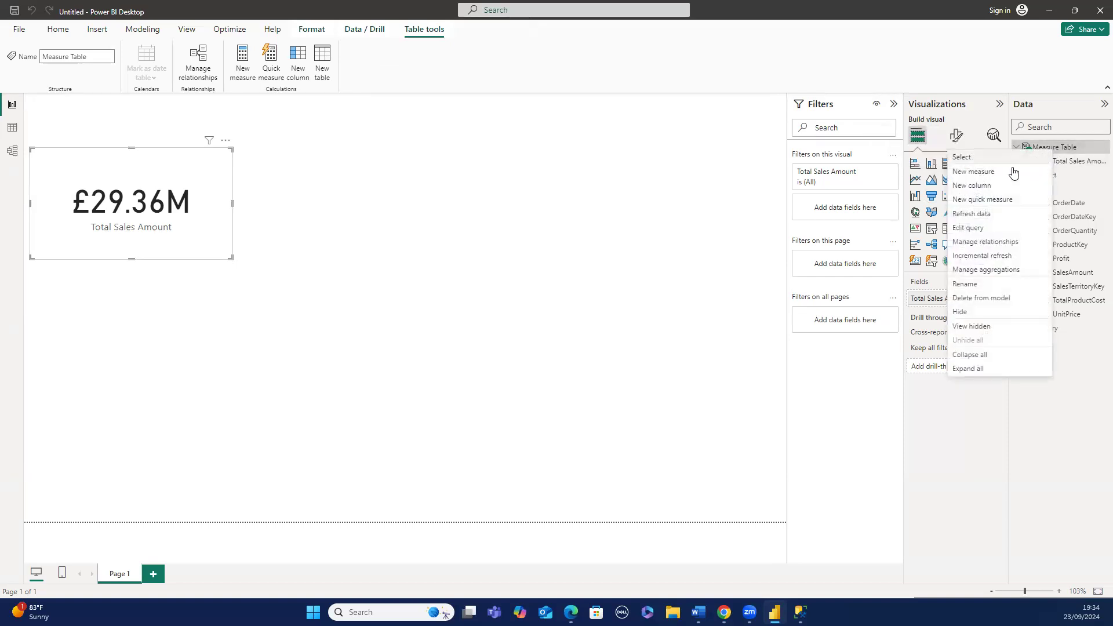
{"action": "key", "text": "Escape"}
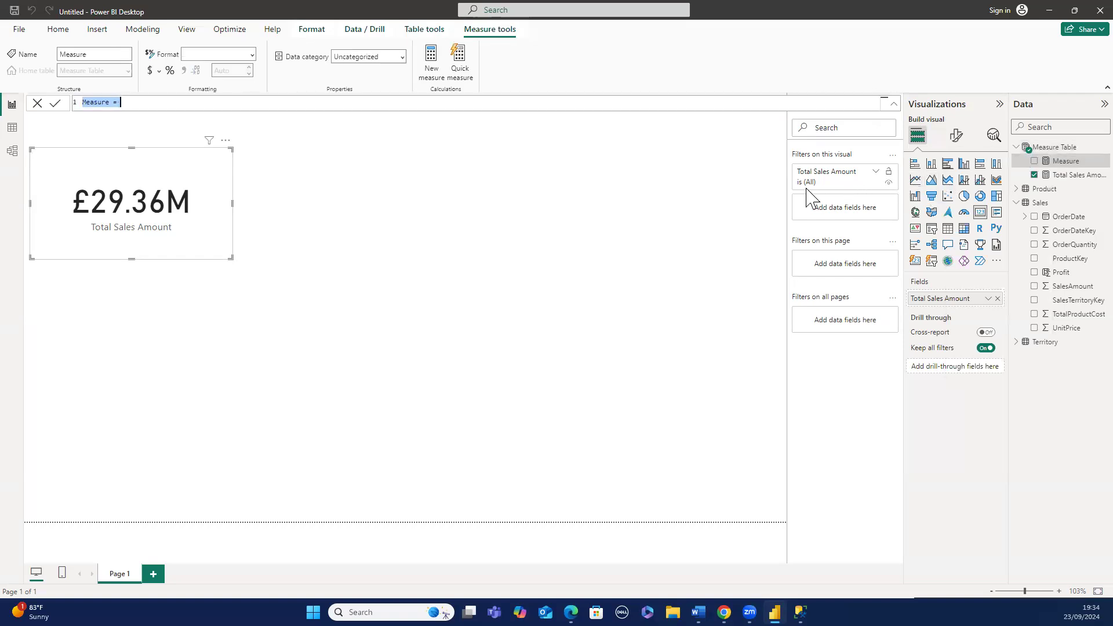
{"action": "type", "text": "t"}
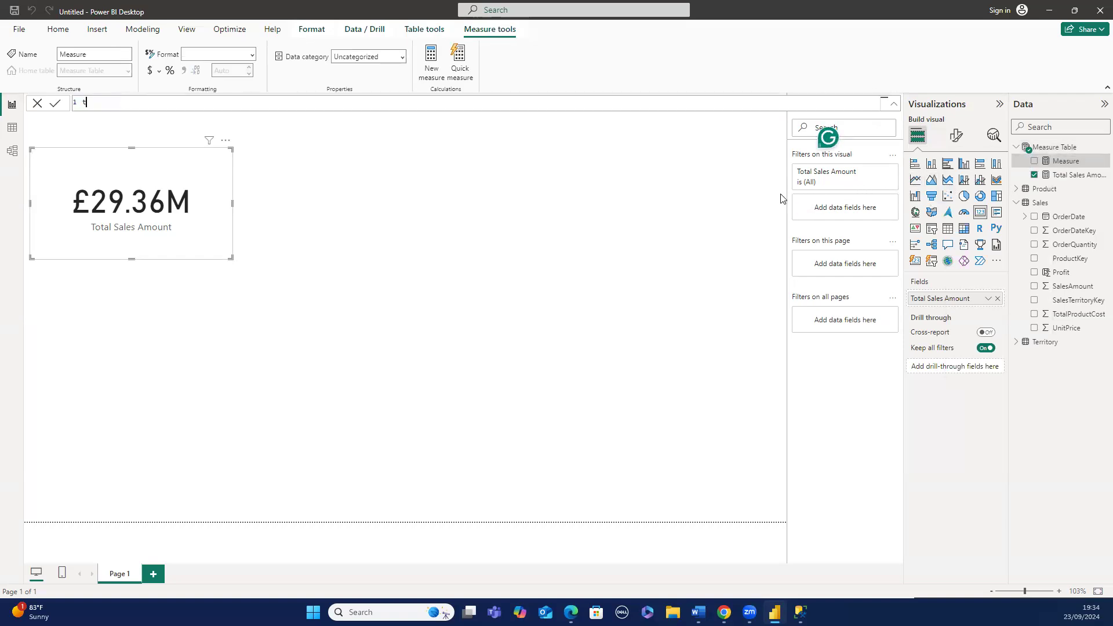
{"action": "key", "text": "BackSpace"}
{"action": "type", "text": "Total Sales 2 = SUMX"}
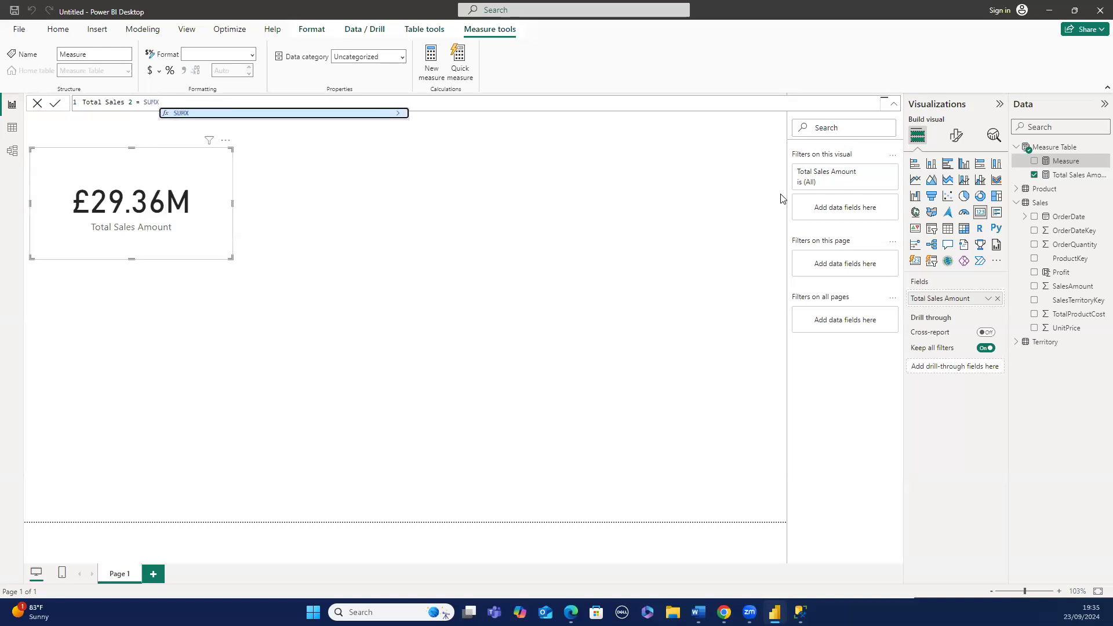
{"action": "type", "text": "("}
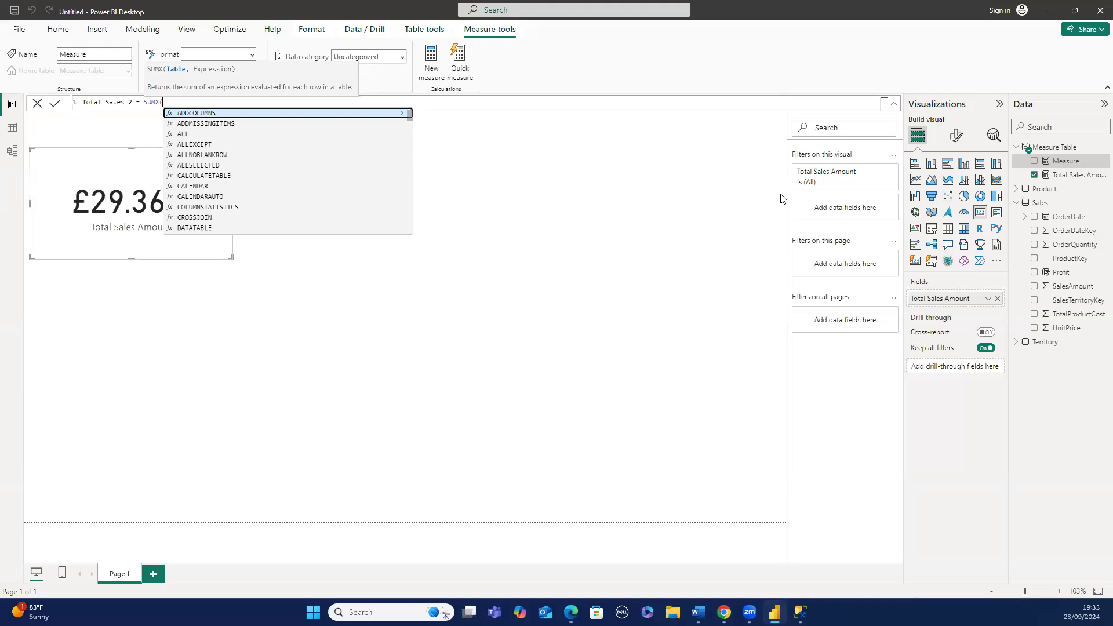
{"action": "type", "text": "'"}
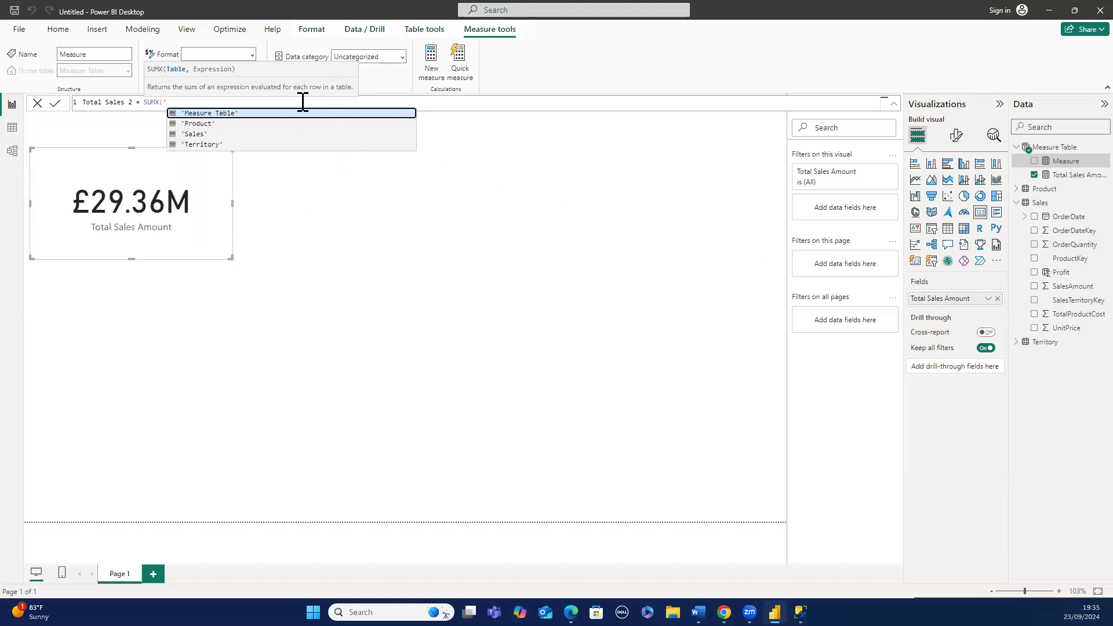
{"action": "left_click", "coordinate": [218, 134]}
{"action": "type", "text": ","}
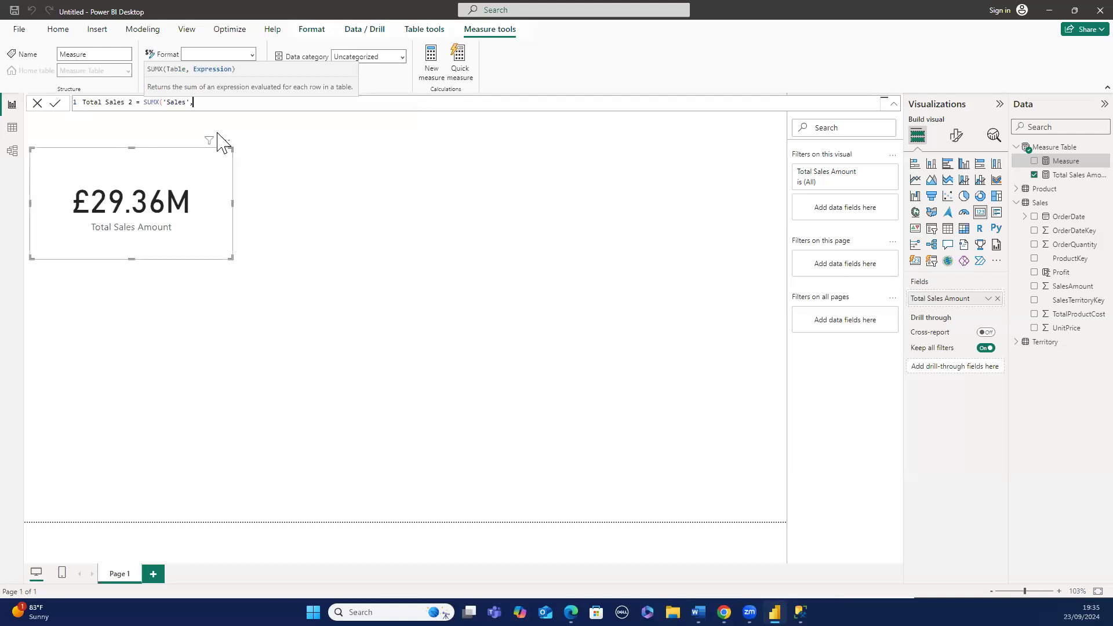
{"action": "type", "text": "'"}
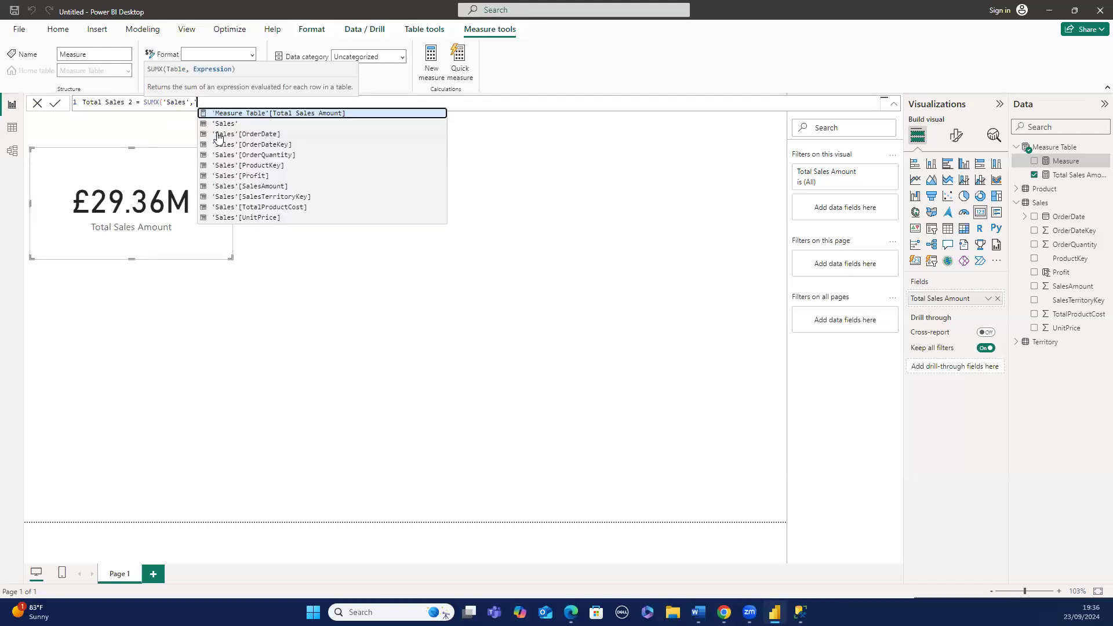
{"action": "type", "text": "S"}
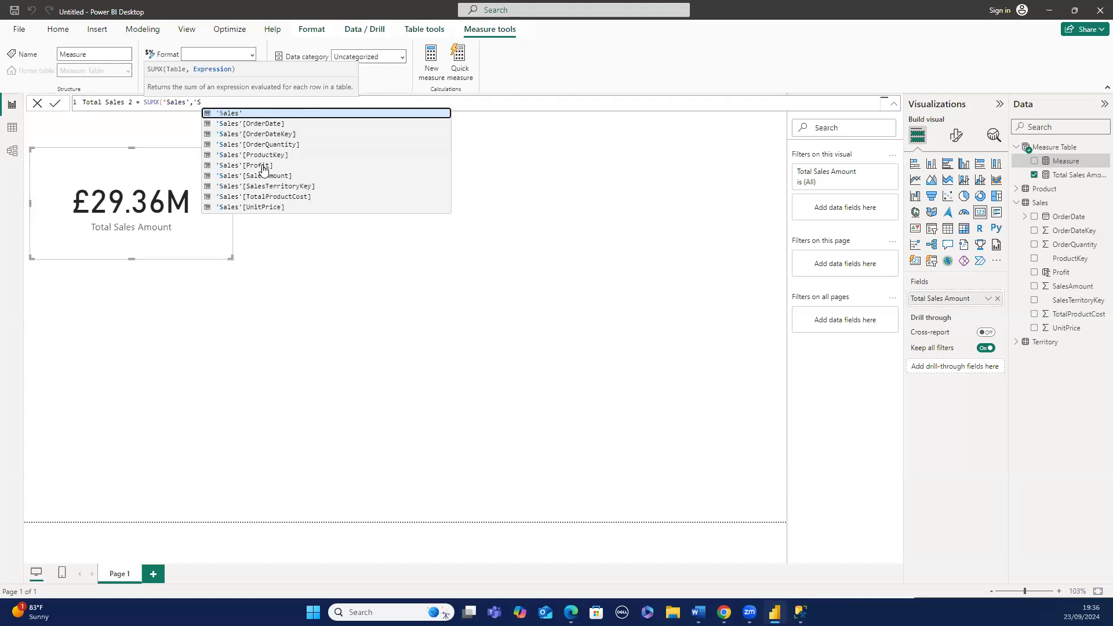
{"action": "left_click", "coordinate": [262, 196]}
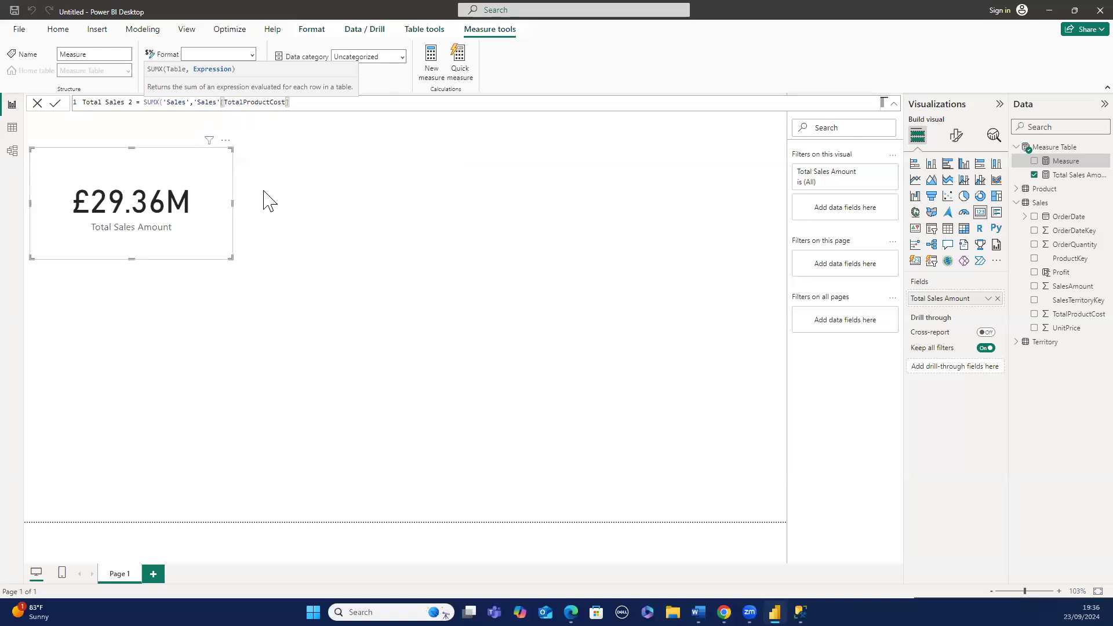
{"action": "type", "text": "*'"}
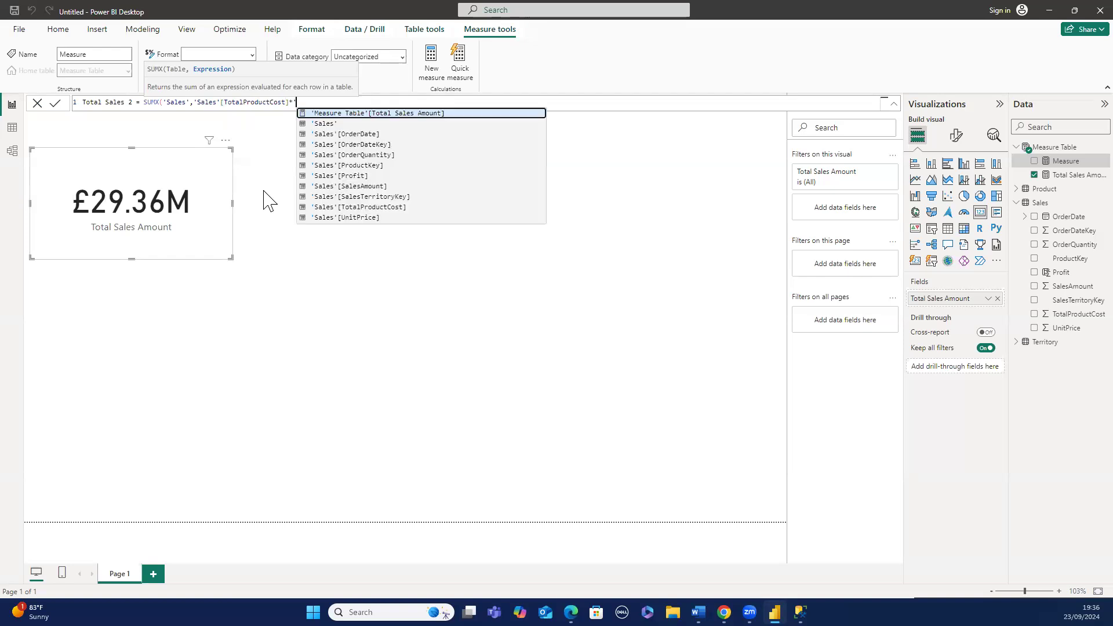
{"action": "left_click", "coordinate": [381, 155]}
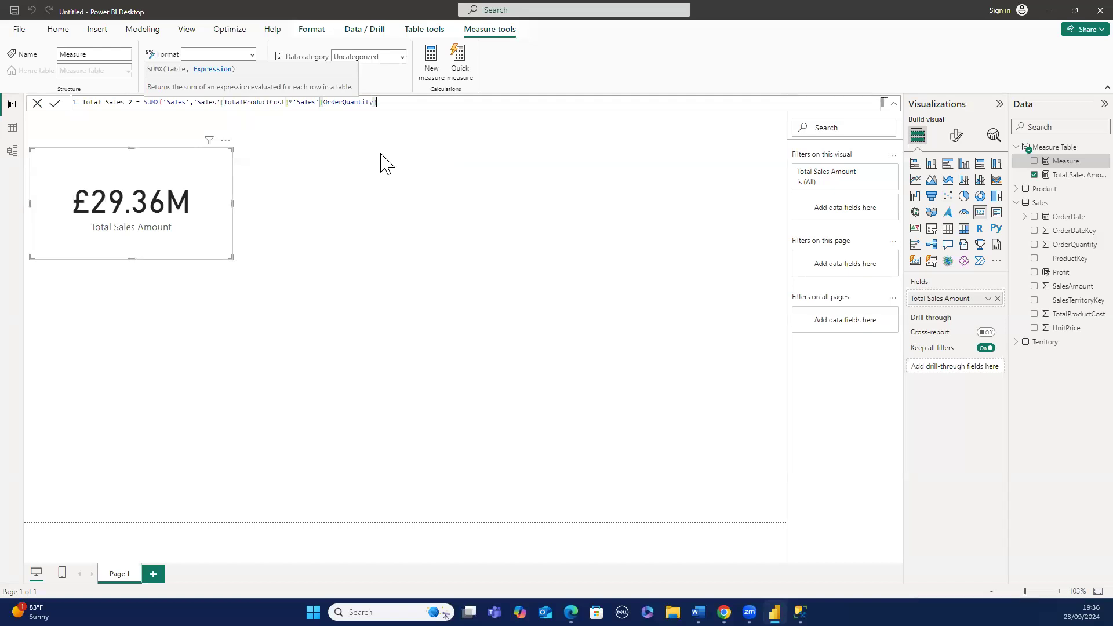
{"action": "type", "text": ")"}
{"action": "key", "text": "Return"}
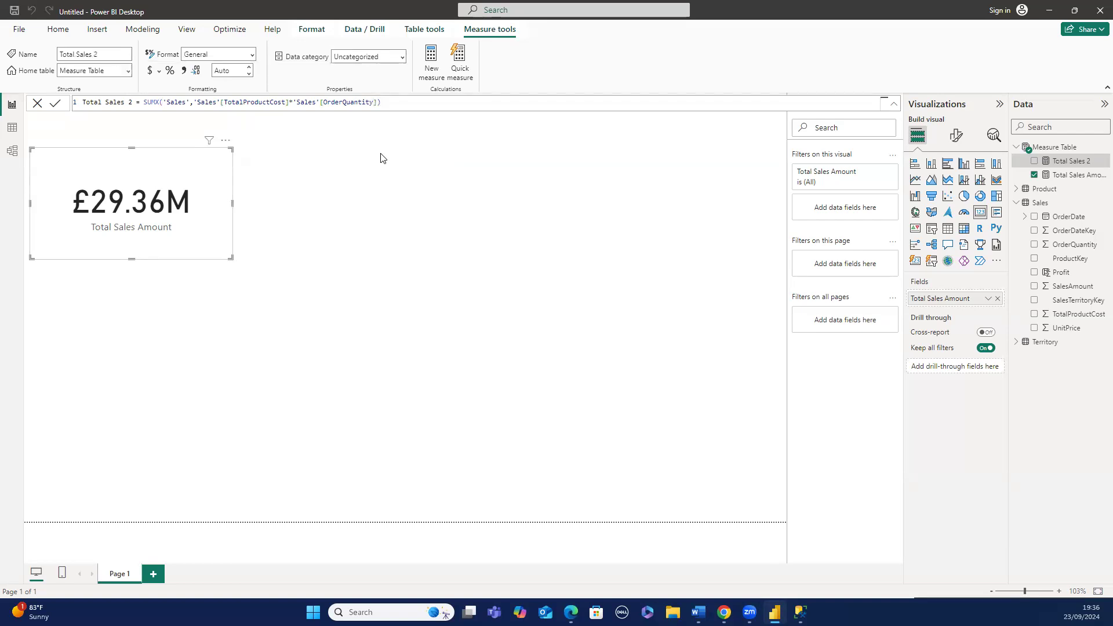
- Edit the Total Sales 2 formula to multiply 'Sales'[UnitPrice] by 'Sales'[OrderQuantity] instead of TotalProductCost
{"action": "left_click", "coordinate": [289, 100]}
{"action": "key", "text": "BackSpace"}
{"action": "key", "text": "BackSpace"}
{"action": "key", "text": "BackSpace"}
{"action": "key", "text": "BackSpace"}
{"action": "key", "text": "BackSpace"}
{"action": "key", "text": "BackSpace"}
{"action": "key", "text": "BackSpace"}
{"action": "key", "text": "BackSpace"}
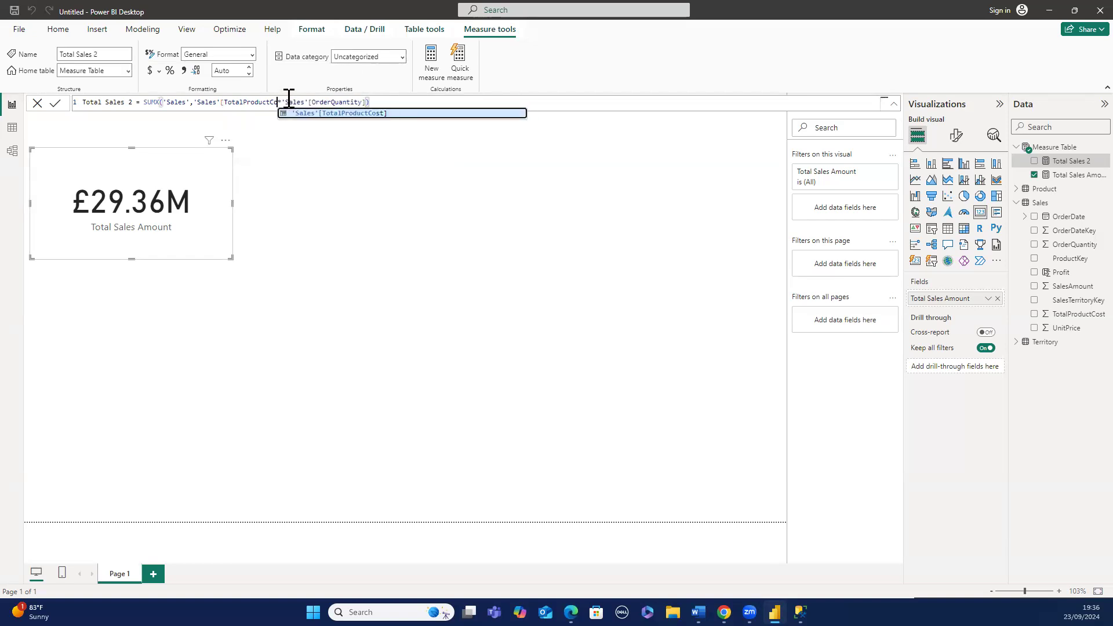
{"action": "key", "text": "BackSpace"}
{"action": "key", "text": "BackSpace"}
{"action": "key", "text": "BackSpace"}
{"action": "key", "text": "BackSpace"}
{"action": "key", "text": "BackSpace"}
{"action": "key", "text": "BackSpace"}
{"action": "key", "text": "BackSpace"}
{"action": "key", "text": "BackSpace"}
{"action": "key", "text": "BackSpace"}
{"action": "key", "text": "BackSpace"}
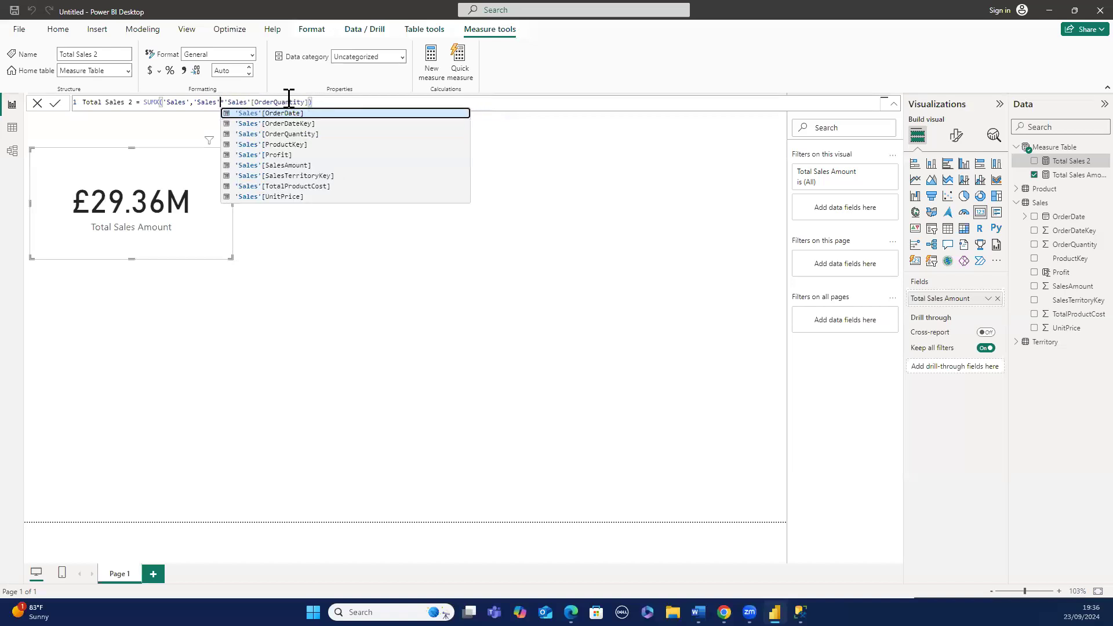
{"action": "left_click", "coordinate": [276, 197]}
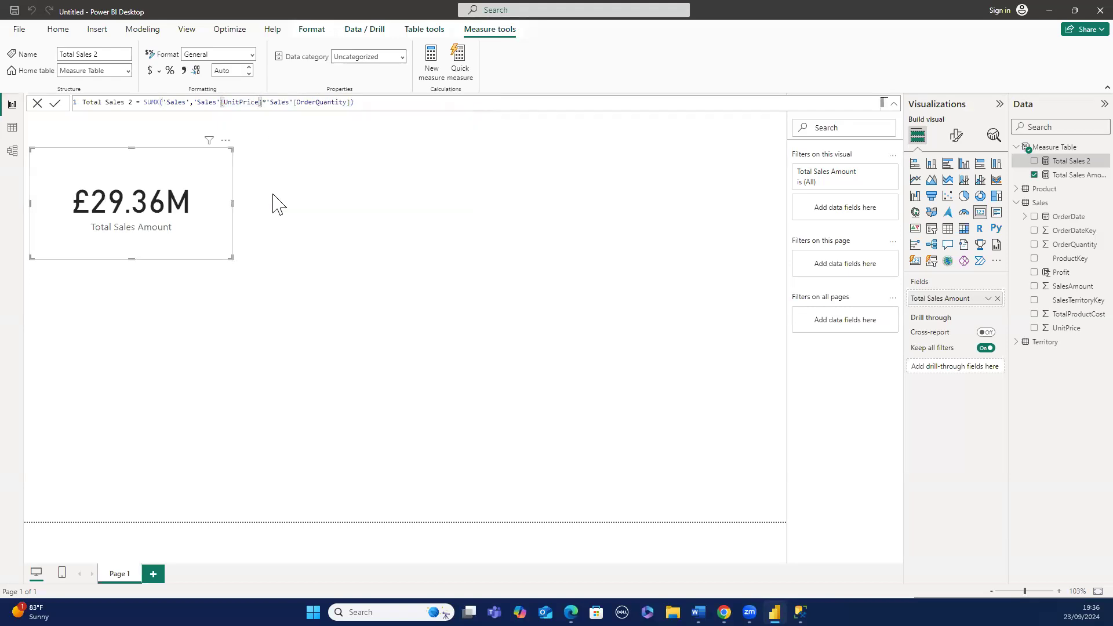
{"action": "left_click", "coordinate": [372, 102]}
{"action": "key", "text": "Return"}
- Open the Sales table in Table view and examine the ProductKey, OrderQuantity and UnitPrice columns
{"action": "left_click", "coordinate": [12, 128]}
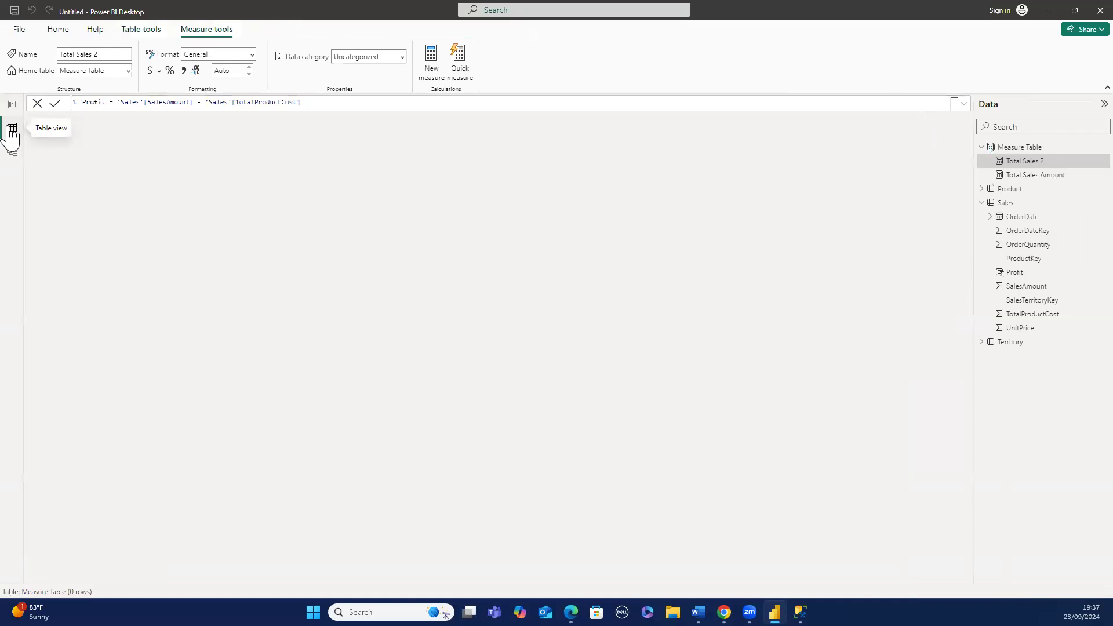
{"action": "left_click", "coordinate": [998, 208]}
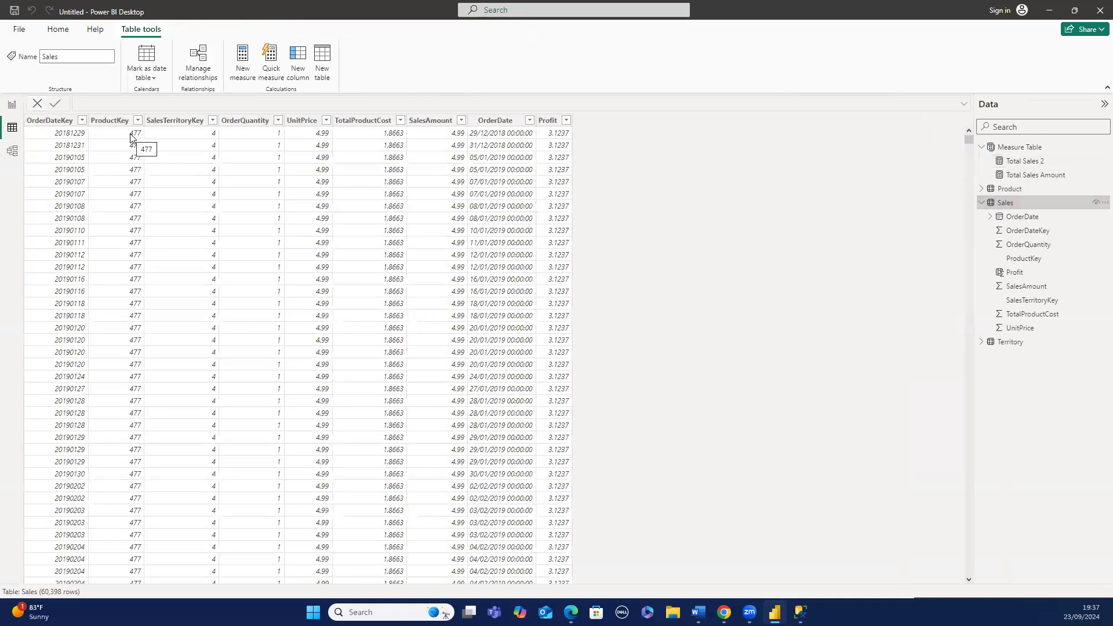
{"action": "left_click", "coordinate": [132, 138]}
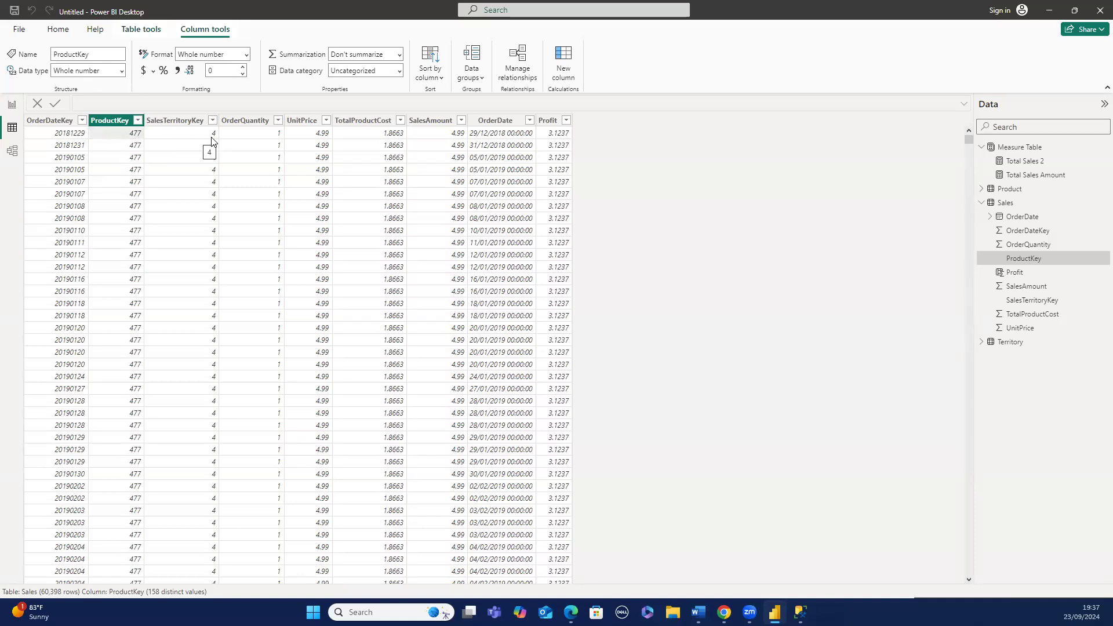
{"action": "left_click", "coordinate": [259, 138]}
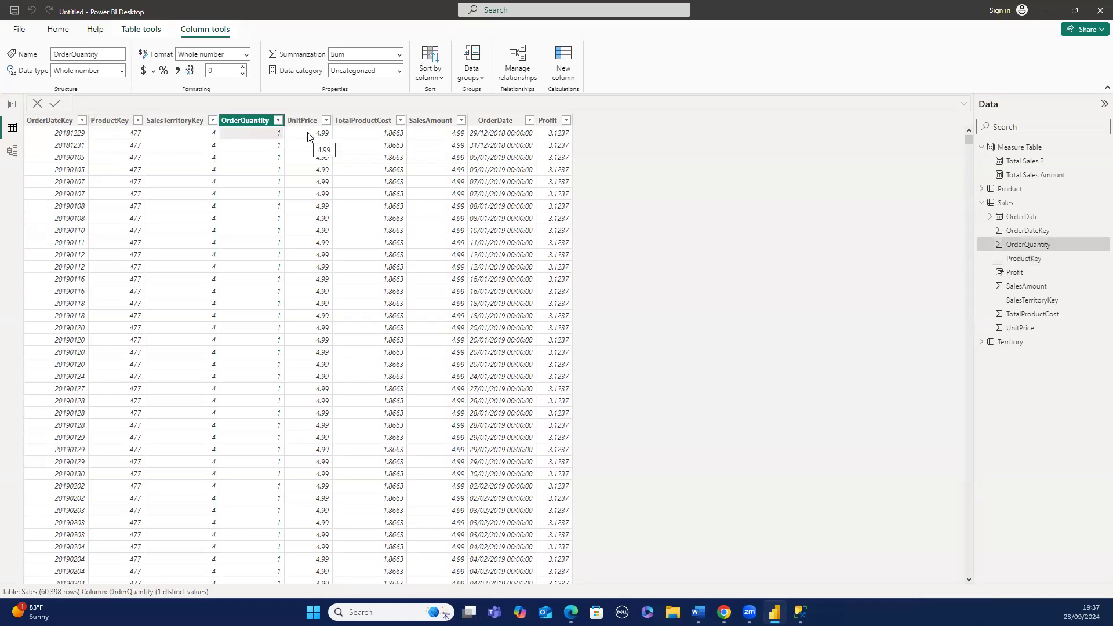
{"action": "left_click", "coordinate": [308, 136]}
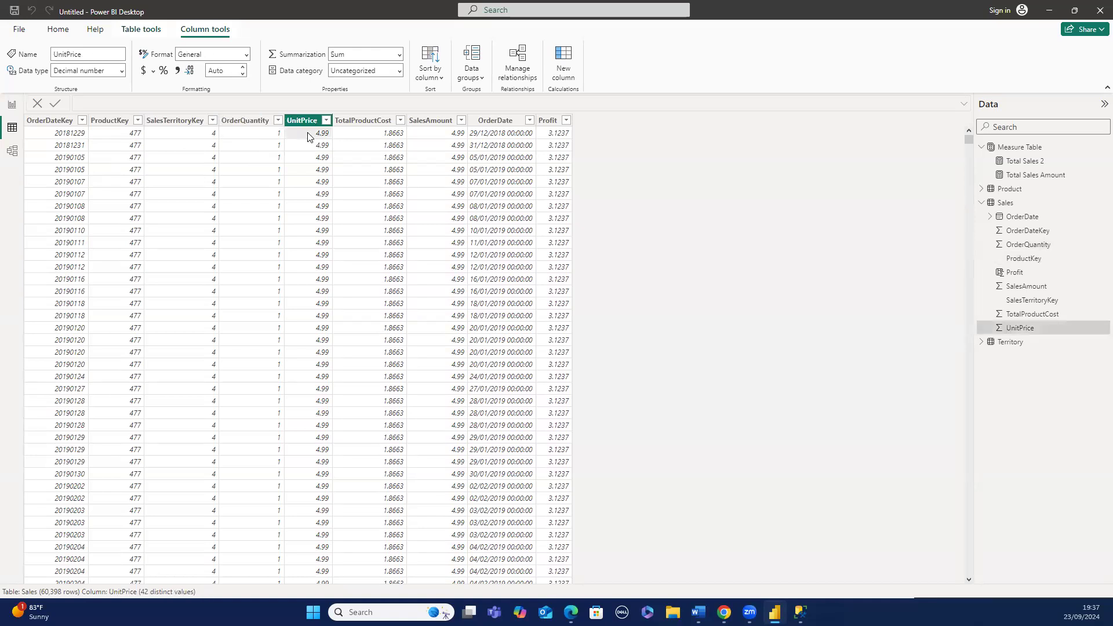
{"action": "left_click", "coordinate": [136, 146]}
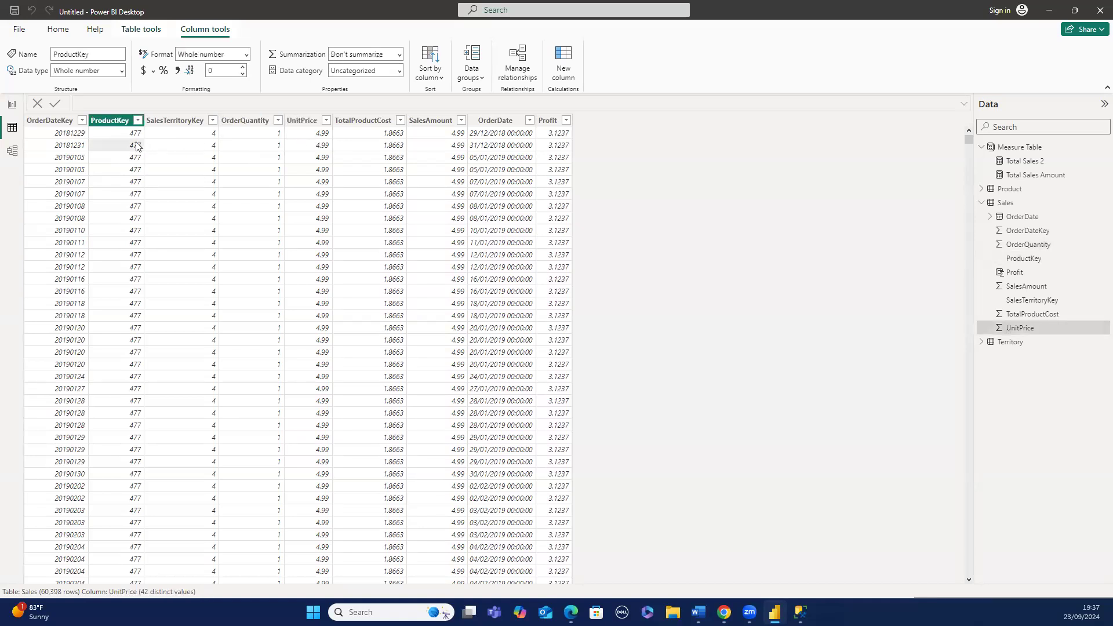
{"action": "left_click", "coordinate": [253, 152]}
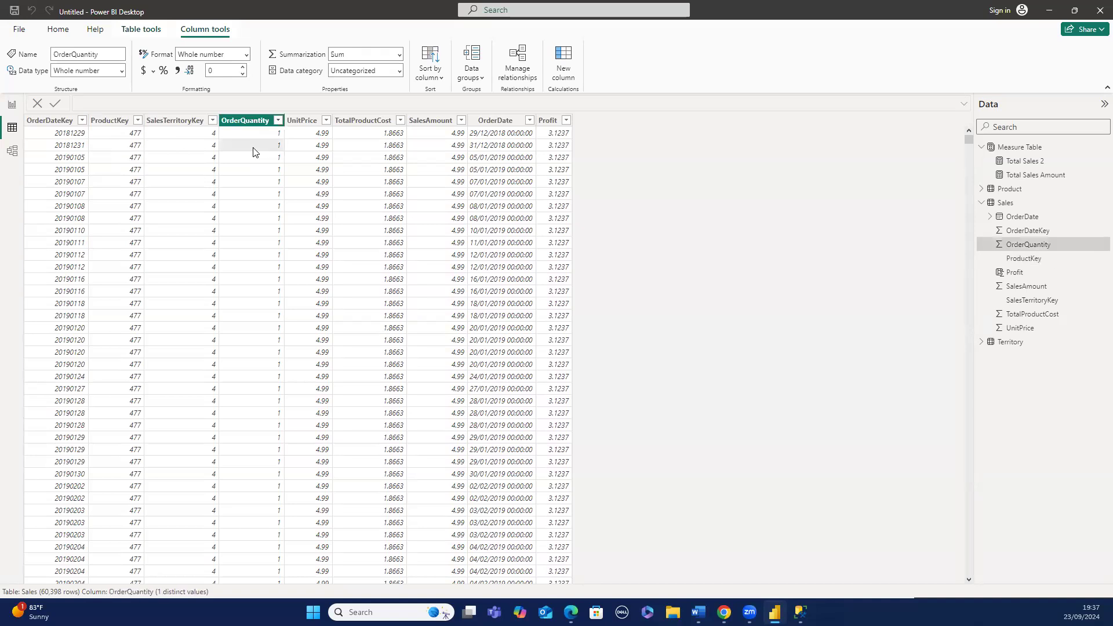
{"action": "left_click", "coordinate": [308, 156]}
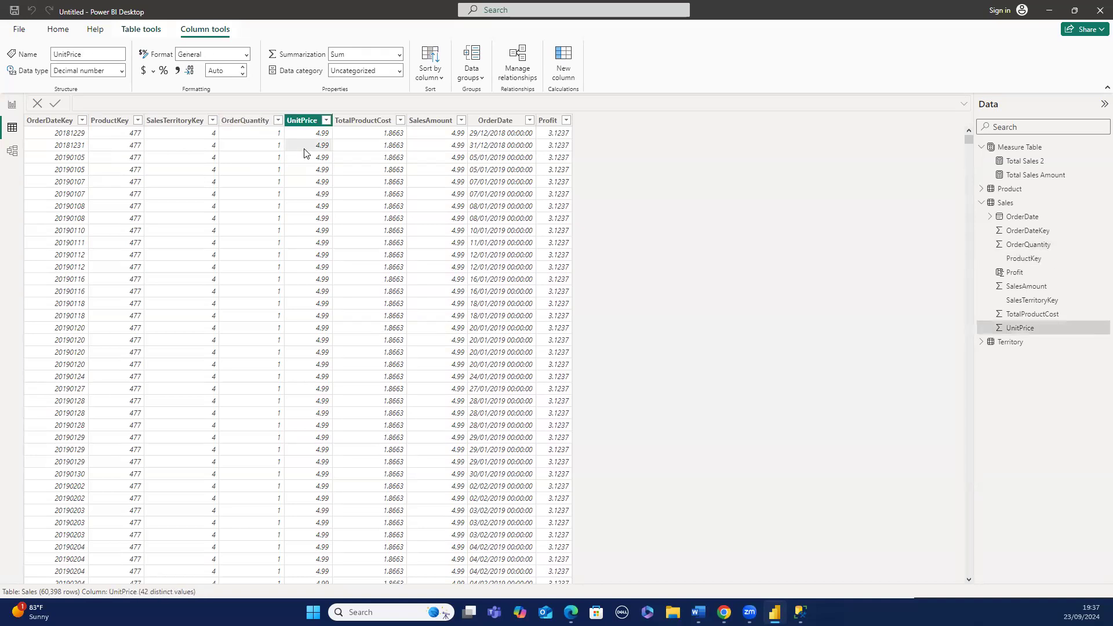
{"action": "left_click", "coordinate": [144, 162]}
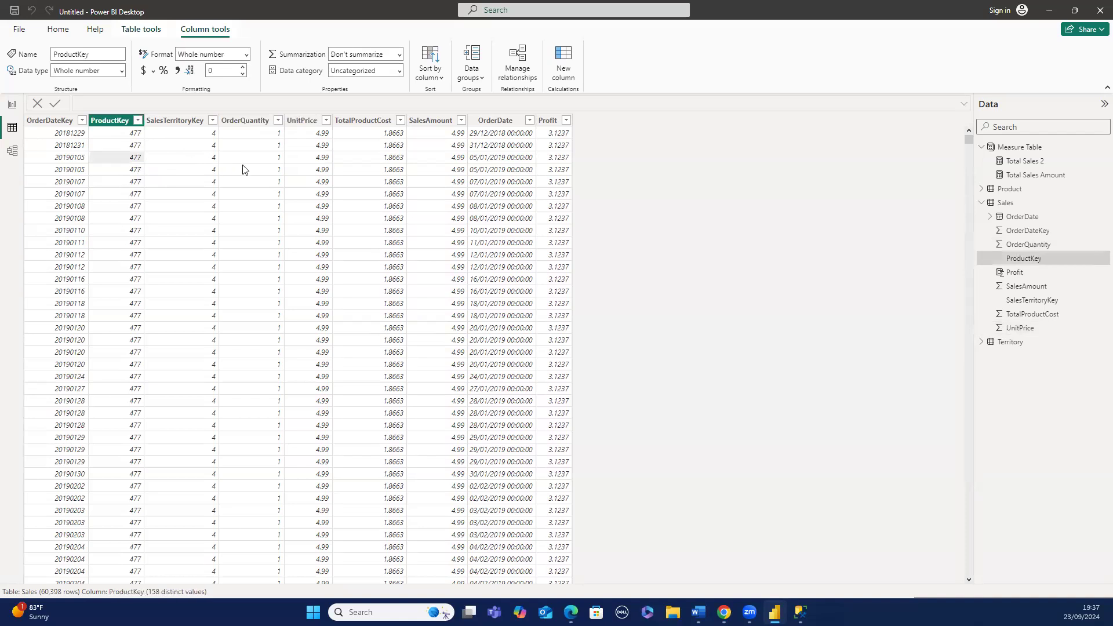
{"action": "left_click", "coordinate": [268, 161]}
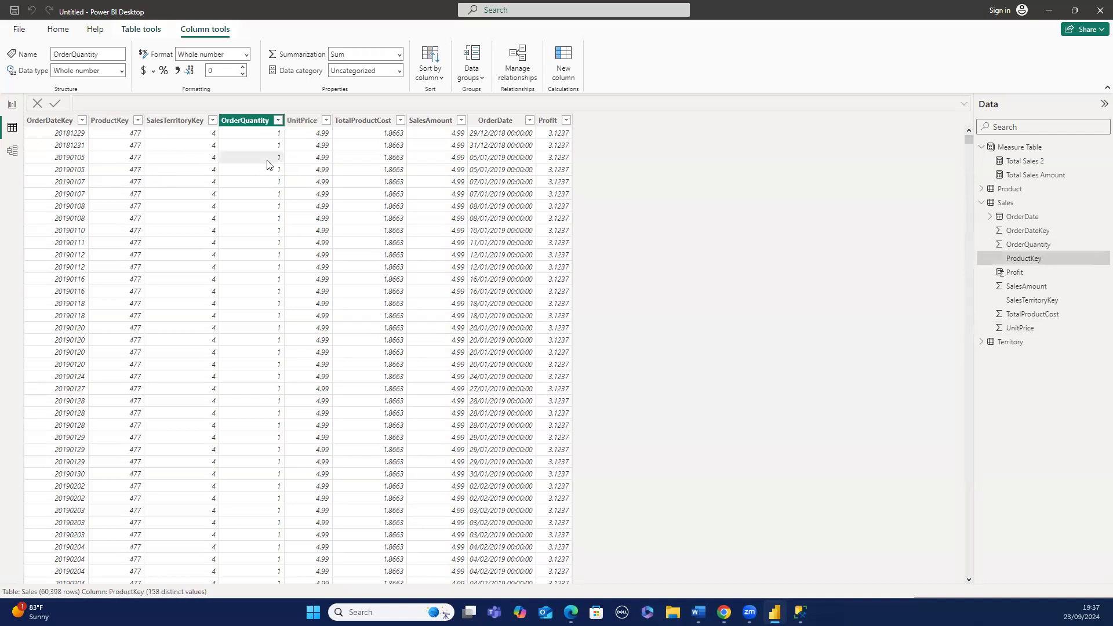
{"action": "left_click", "coordinate": [313, 163]}
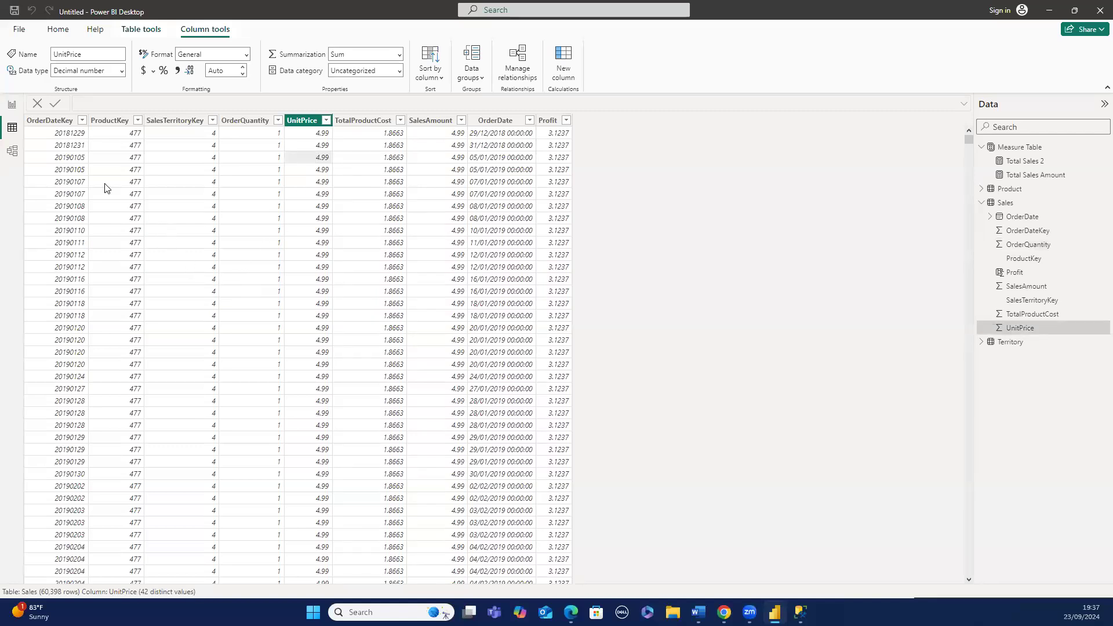
- Compare the Total Sales 2 and Total Sales Amount formulas, then examine the Sales table's OrderQuantity, UnitPrice and SalesAmount columns
{"action": "left_click", "coordinate": [16, 111]}
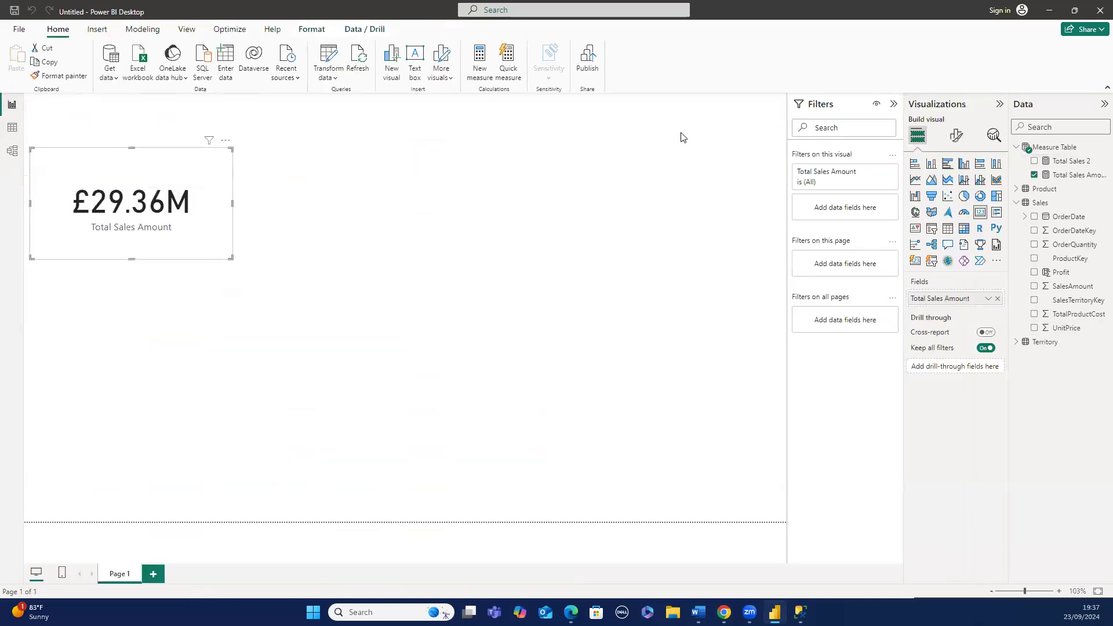
{"action": "left_click", "coordinate": [1072, 162]}
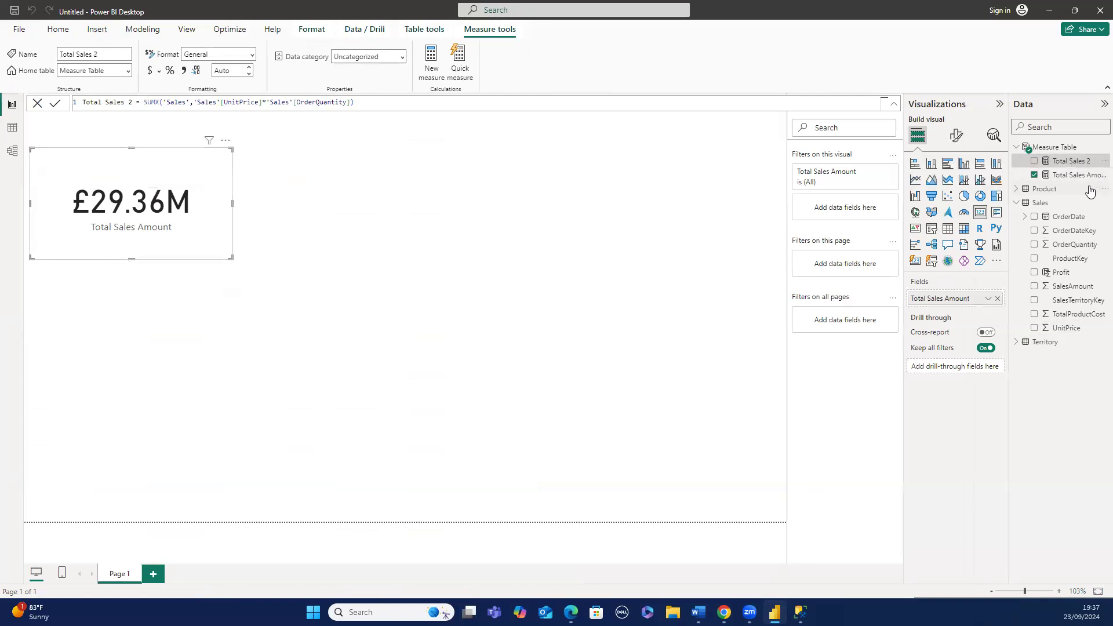
{"action": "left_click", "coordinate": [1082, 175]}
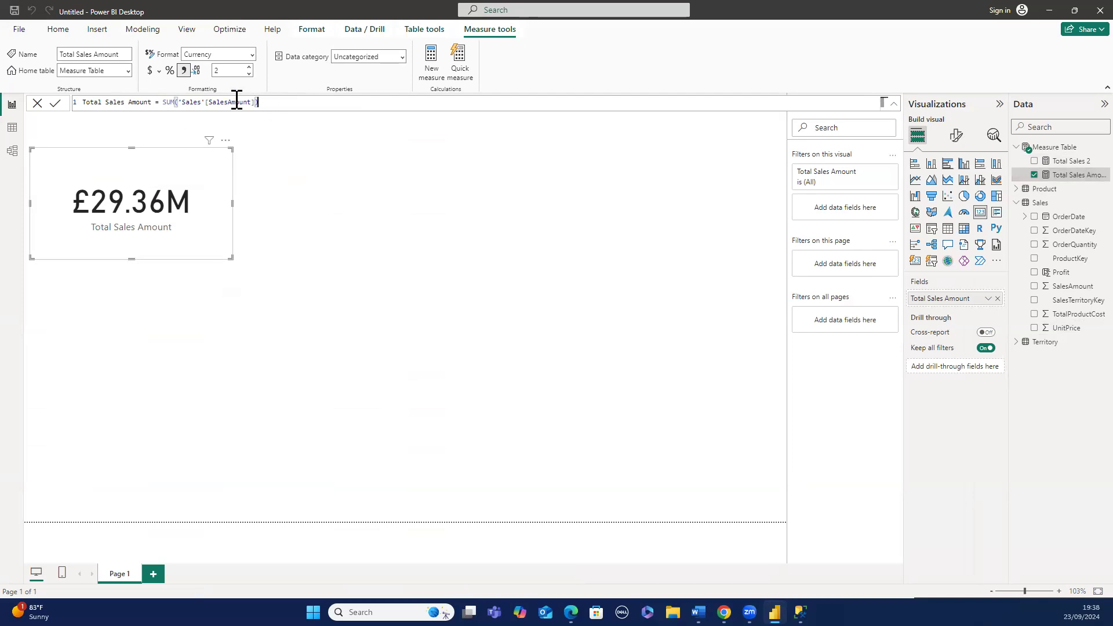
{"action": "left_click", "coordinate": [12, 128]}
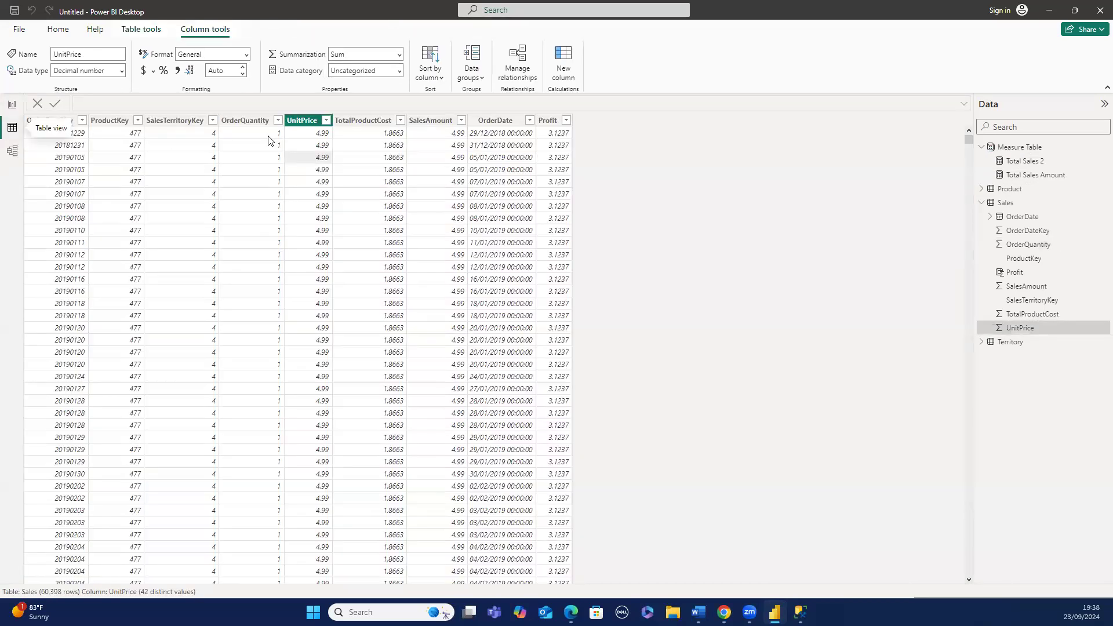
{"action": "left_click", "coordinate": [409, 122]}
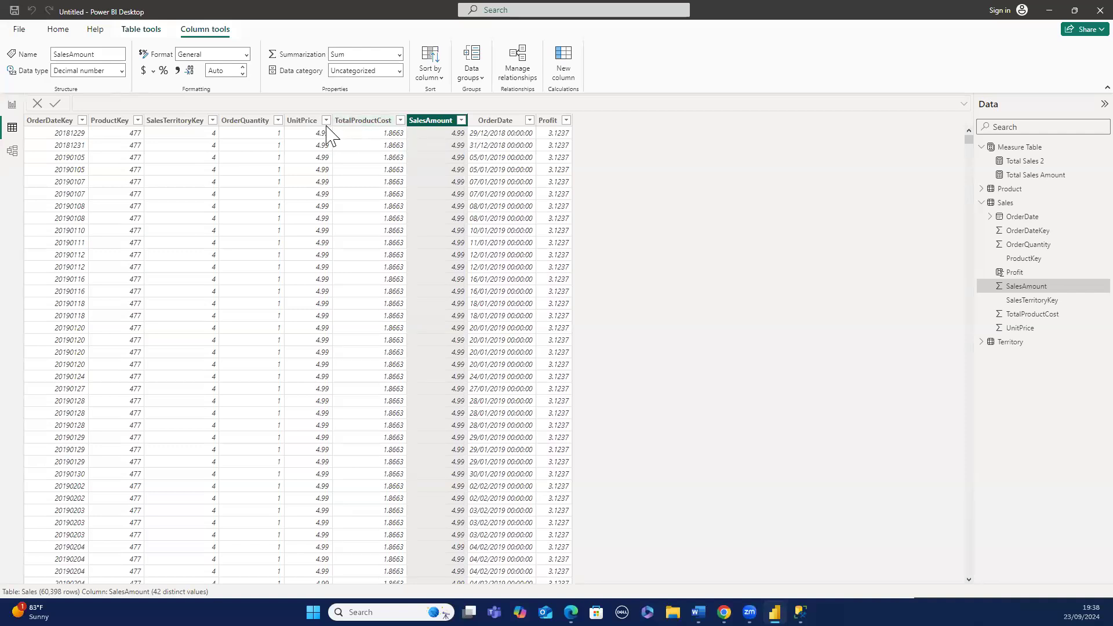
{"action": "left_click", "coordinate": [244, 122]}
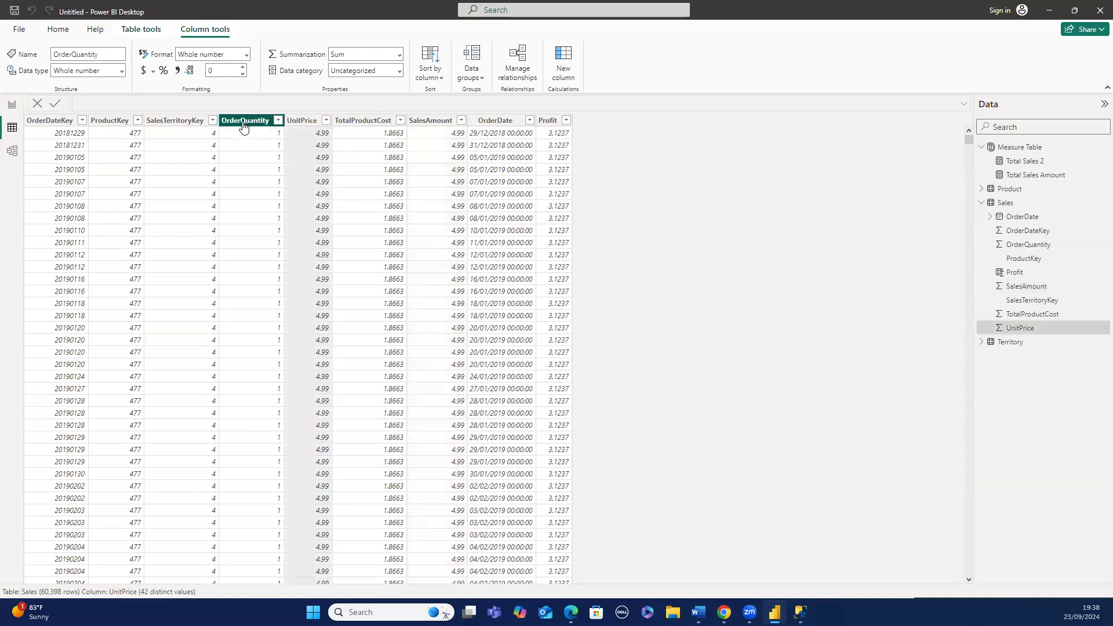
{"action": "left_click", "coordinate": [448, 125]}
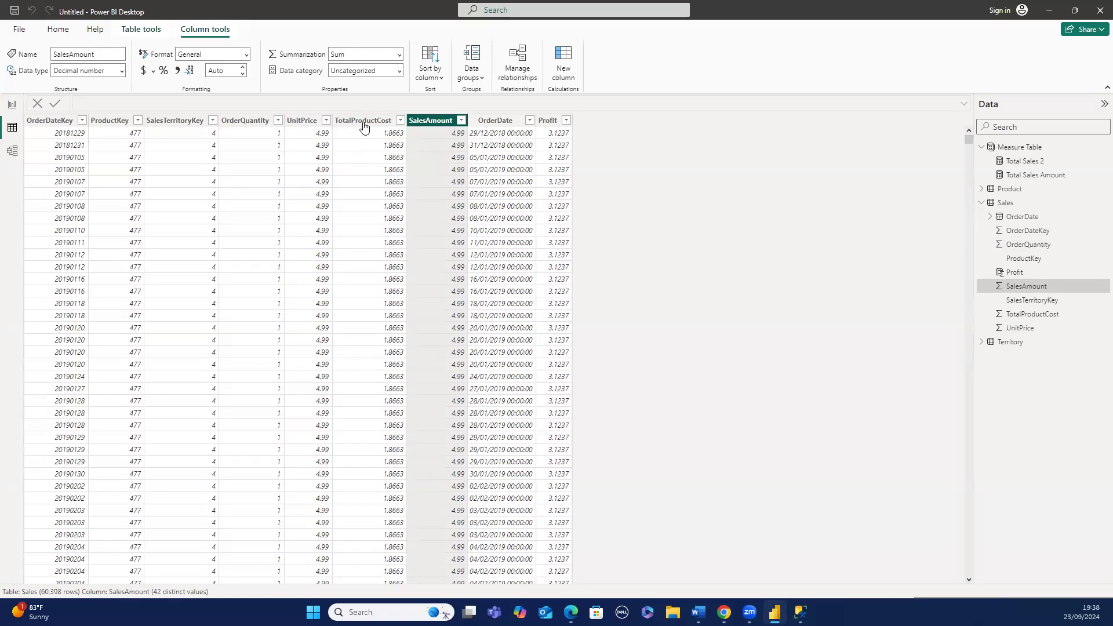
{"action": "left_click", "coordinate": [302, 127]}
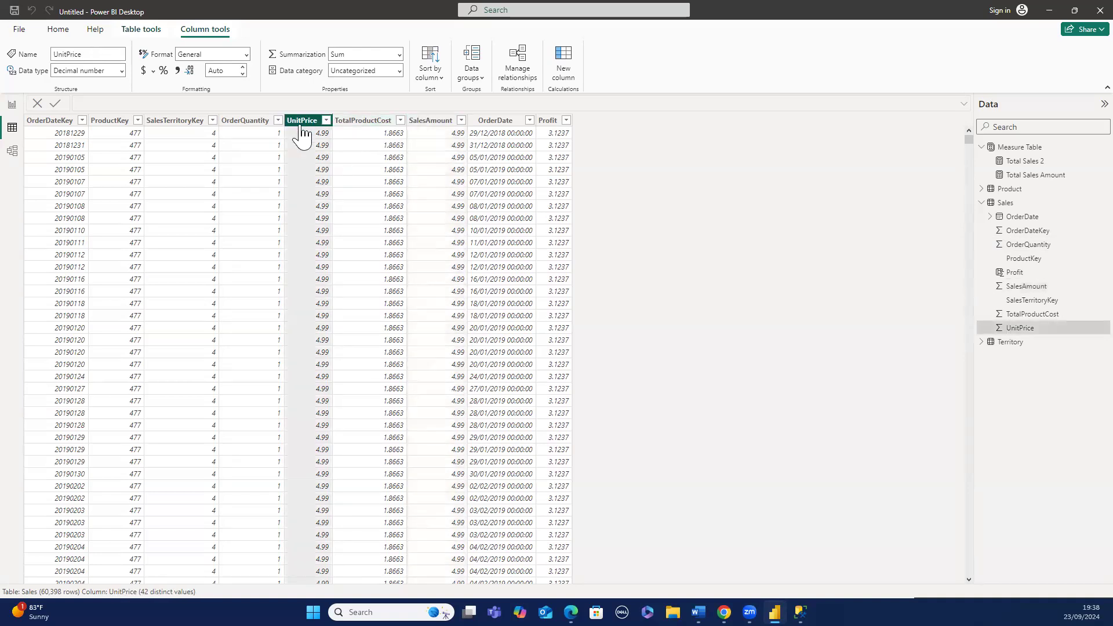
{"action": "left_click", "coordinate": [264, 123]}
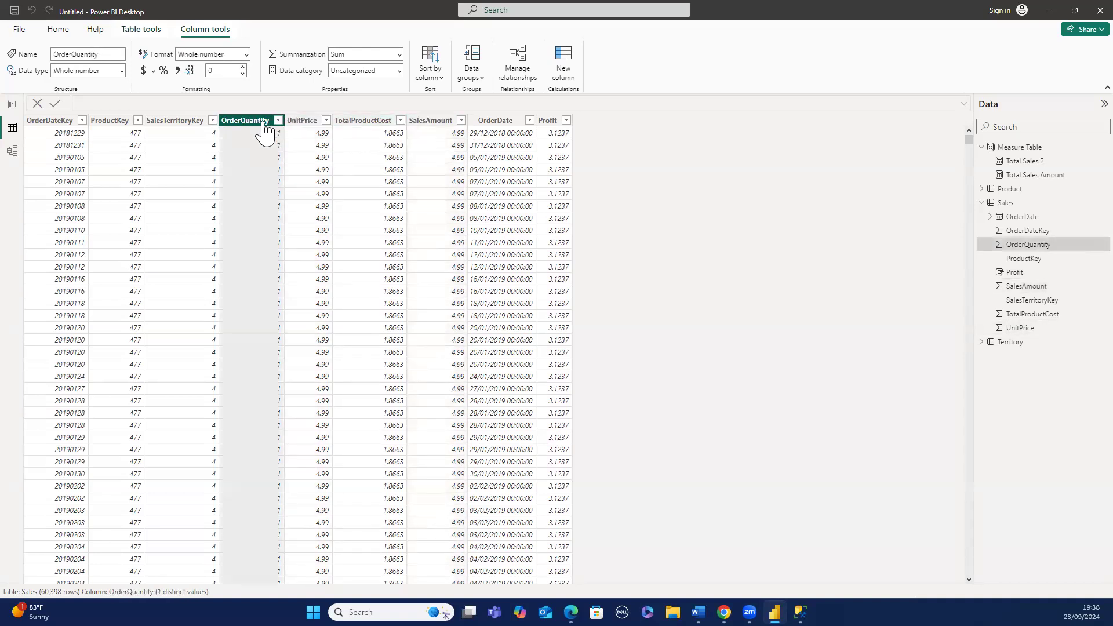
{"action": "left_click", "coordinate": [12, 106]}
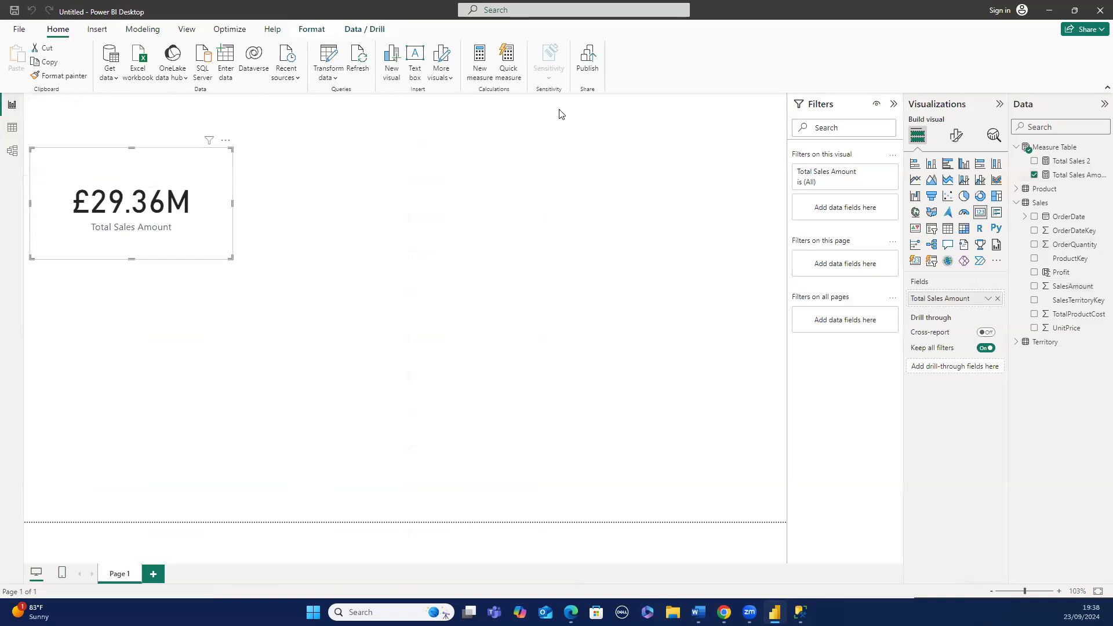
- Set the Total Sales 2 measure's format to Currency
{"action": "left_click", "coordinate": [1069, 161]}
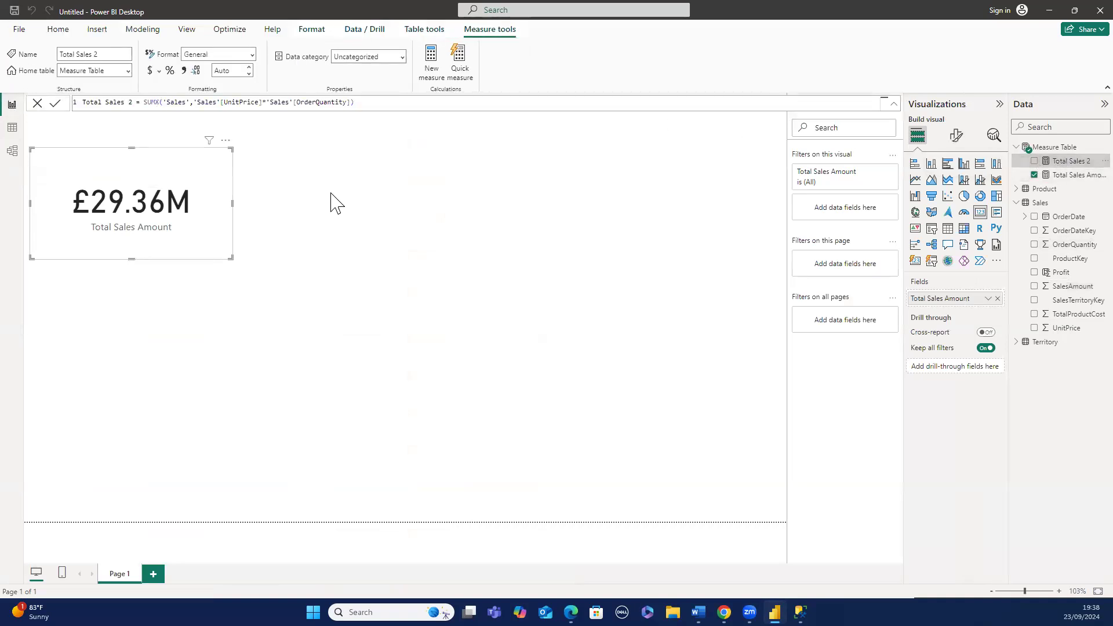
{"action": "left_click", "coordinate": [251, 55]}
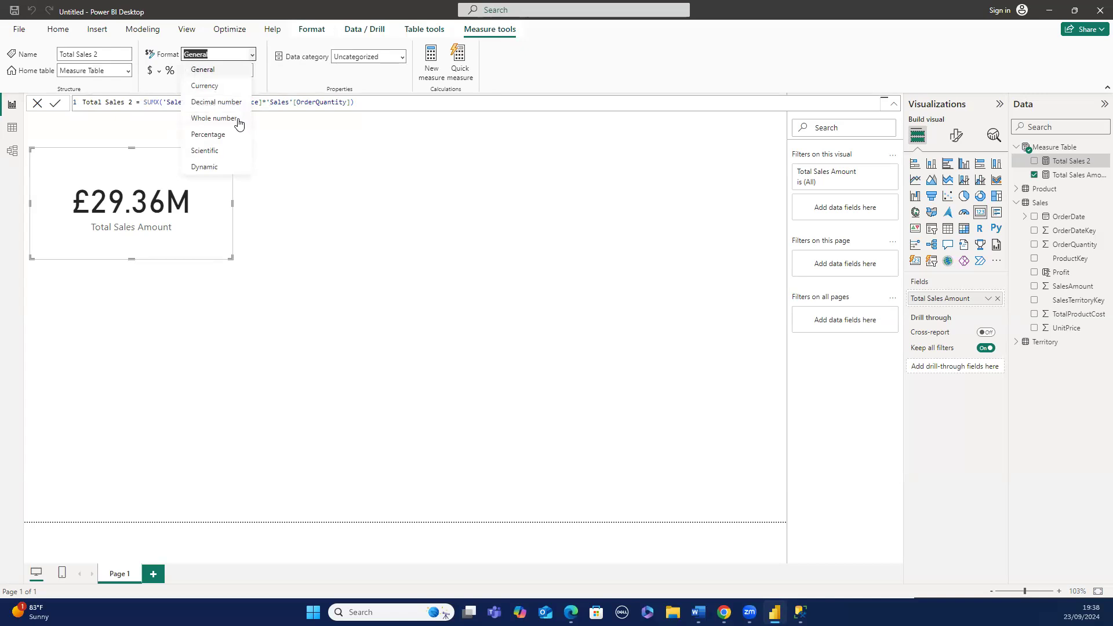
{"action": "left_click", "coordinate": [220, 87]}
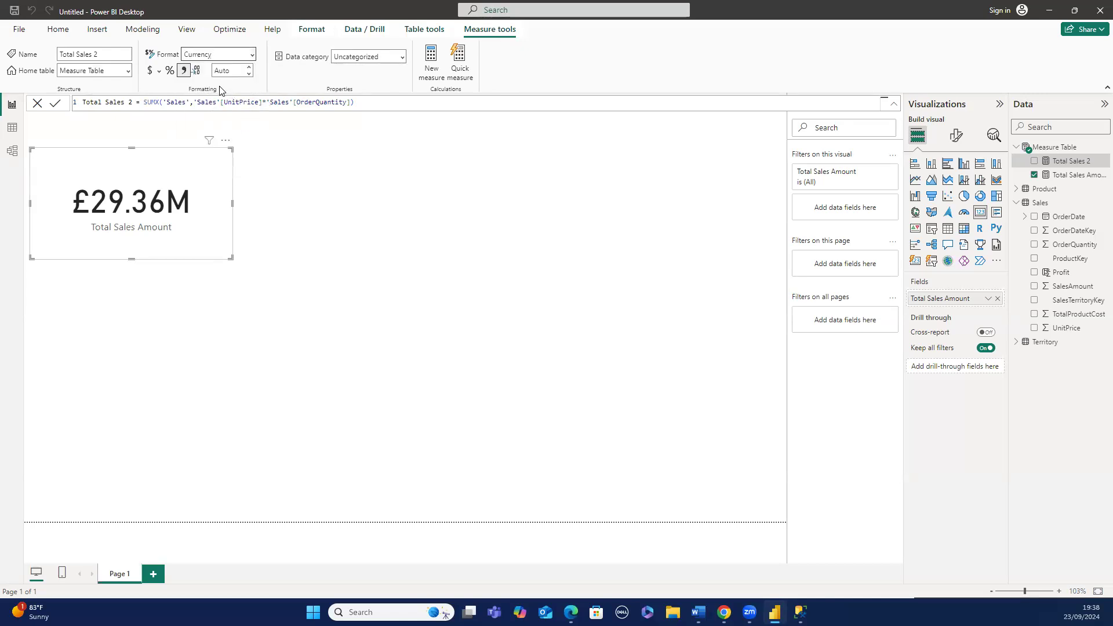
{"action": "left_click", "coordinate": [186, 120]}
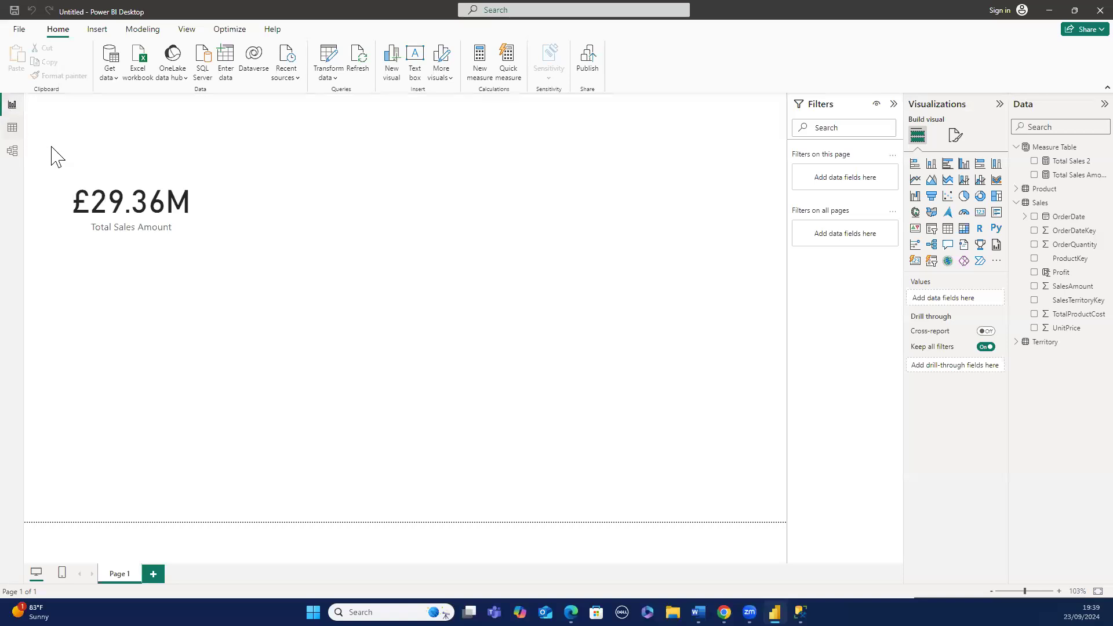
- Add a second card visual beside the Total Sales Amount card and populate it with Total Sales 2
{"action": "left_click", "coordinate": [98, 175]}
{"action": "left_click", "coordinate": [284, 202]}
{"action": "left_click", "coordinate": [983, 214]}
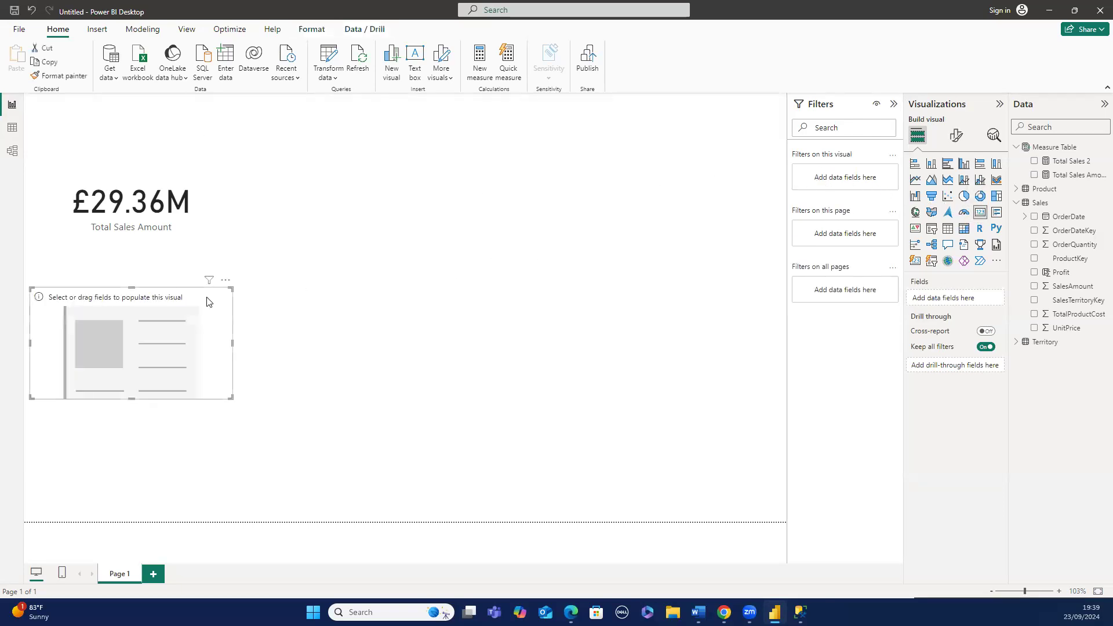
{"action": "left_click_drag", "start_coordinate": [206, 301], "coordinate": [432, 177]}
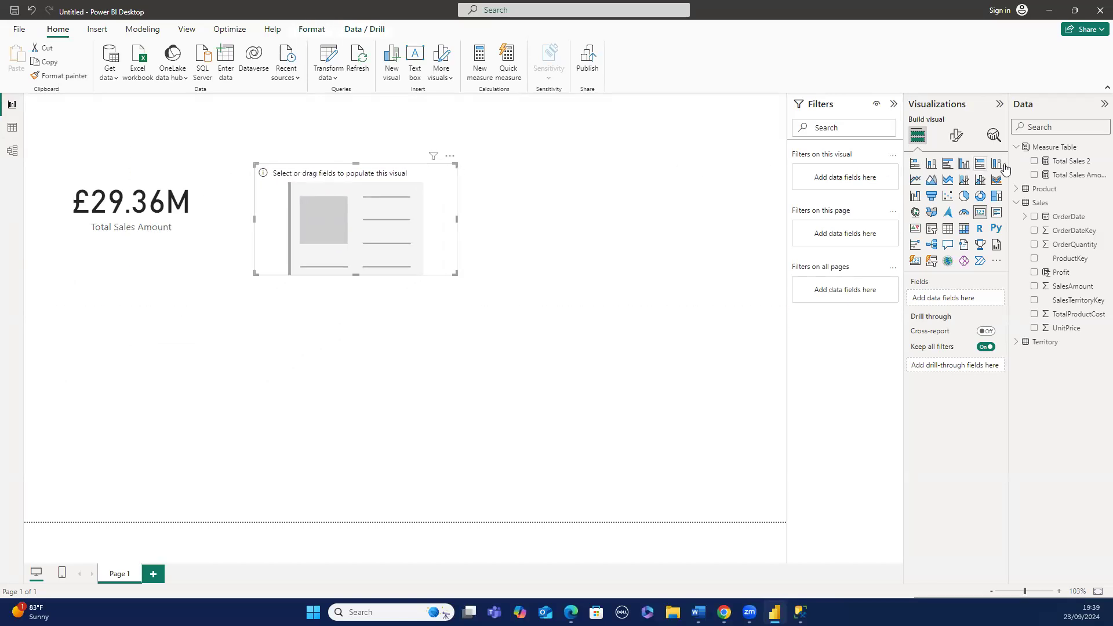
{"action": "left_click_drag", "start_coordinate": [1036, 166], "coordinate": [947, 302]}
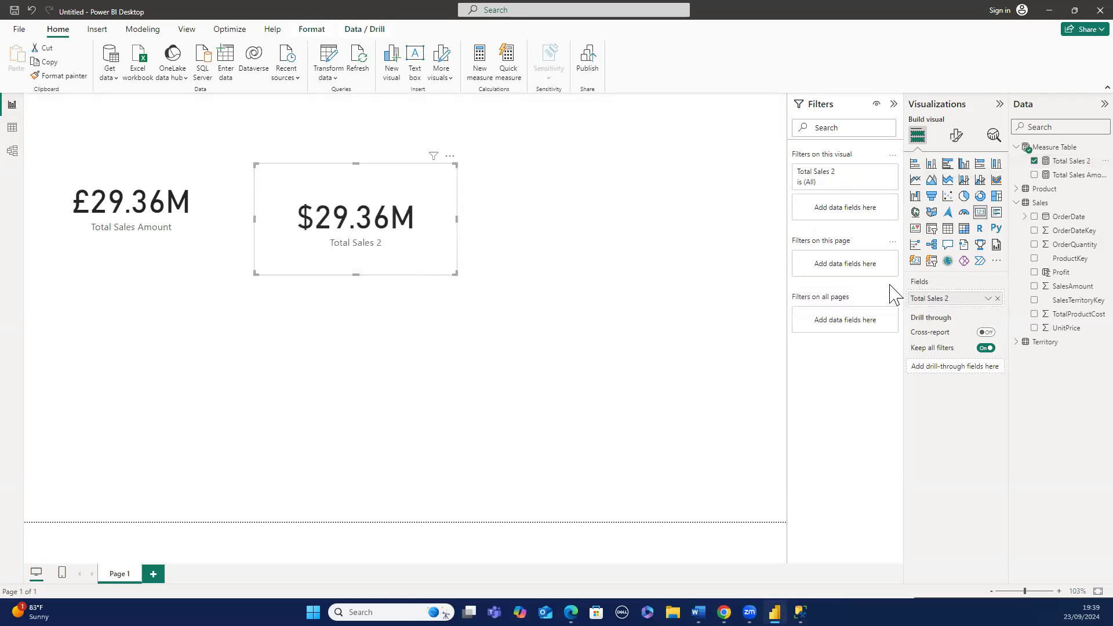
- Set the Total Sales 2 currency symbol to £ English (United Kingdom)
{"action": "left_click", "coordinate": [1060, 161]}
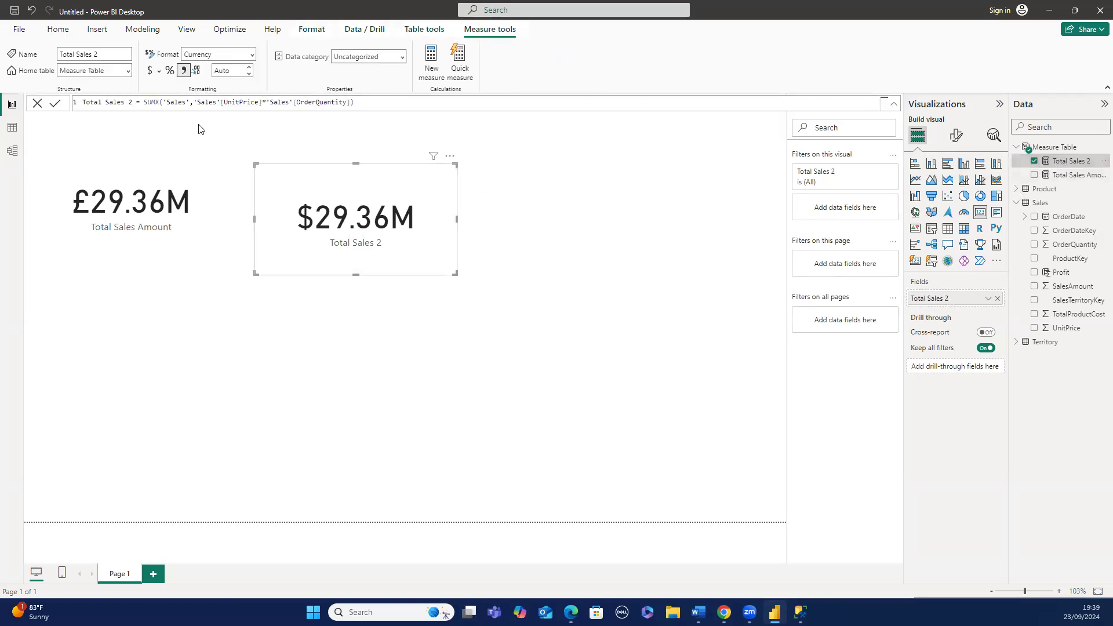
{"action": "left_click", "coordinate": [159, 71]}
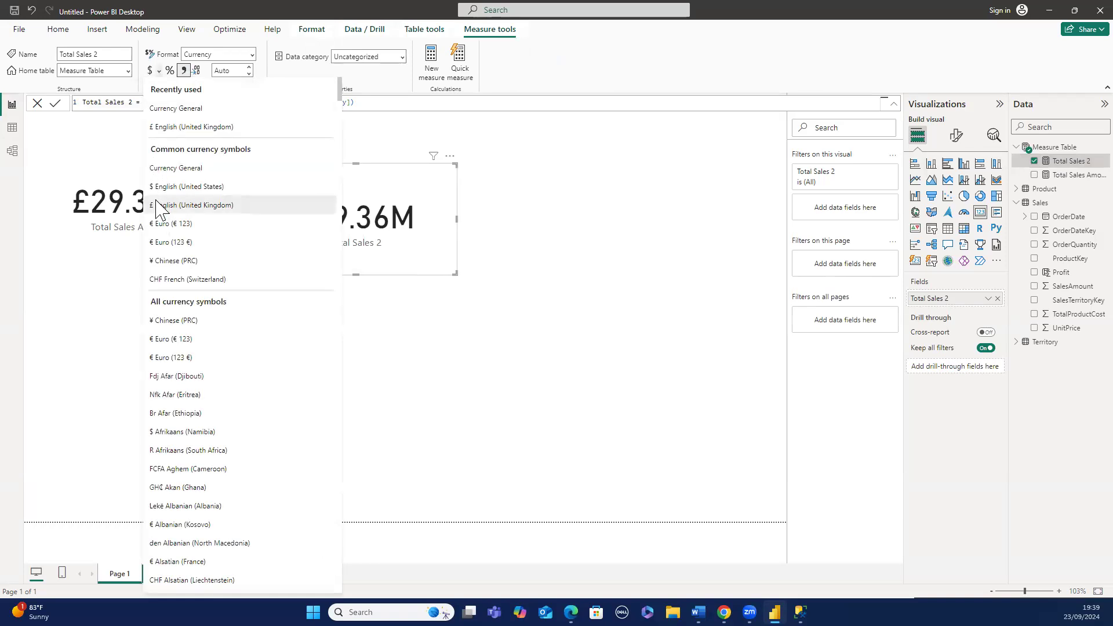
{"action": "left_click", "coordinate": [157, 206]}
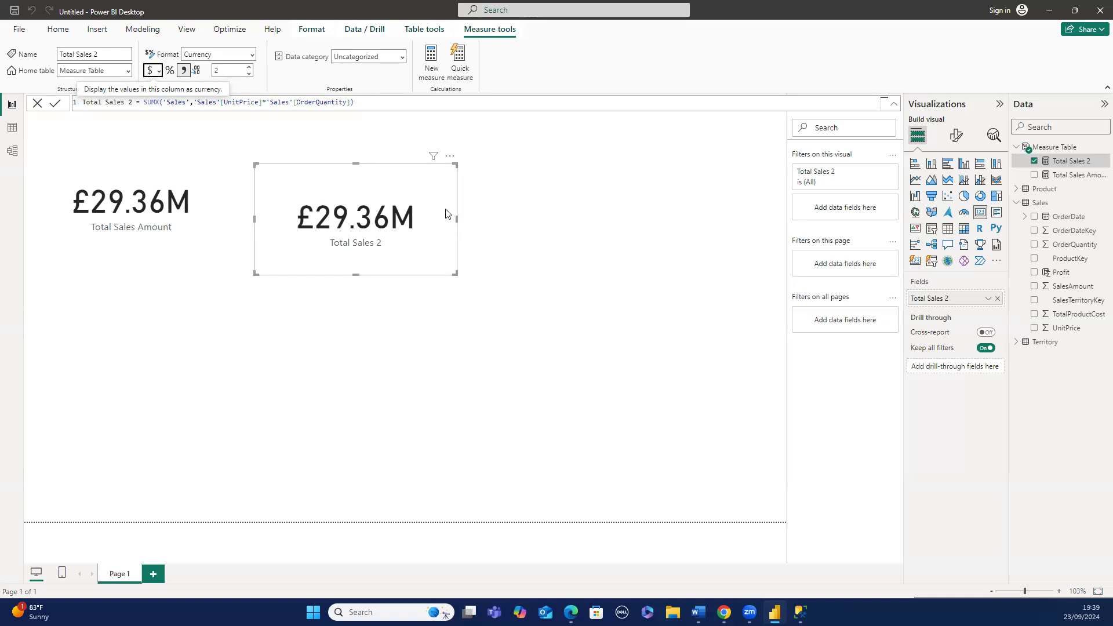
{"action": "left_click", "coordinate": [445, 125]}
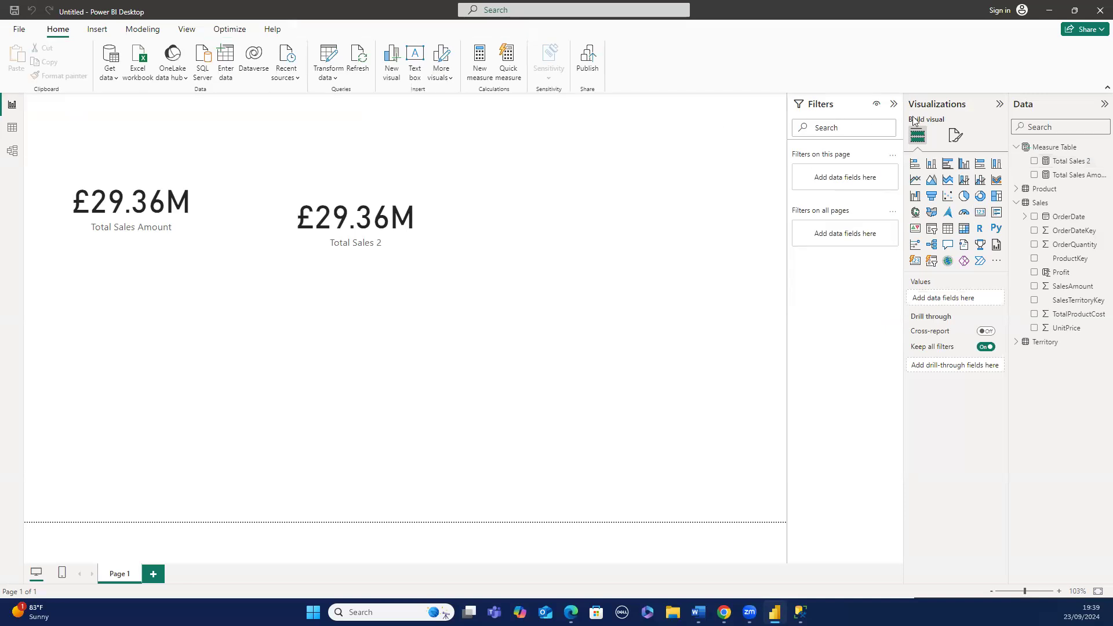
- Create a new measure in Measure Table: Total Profit = SUM('Sales'[Profit])
{"action": "right_click", "coordinate": [1037, 153]}
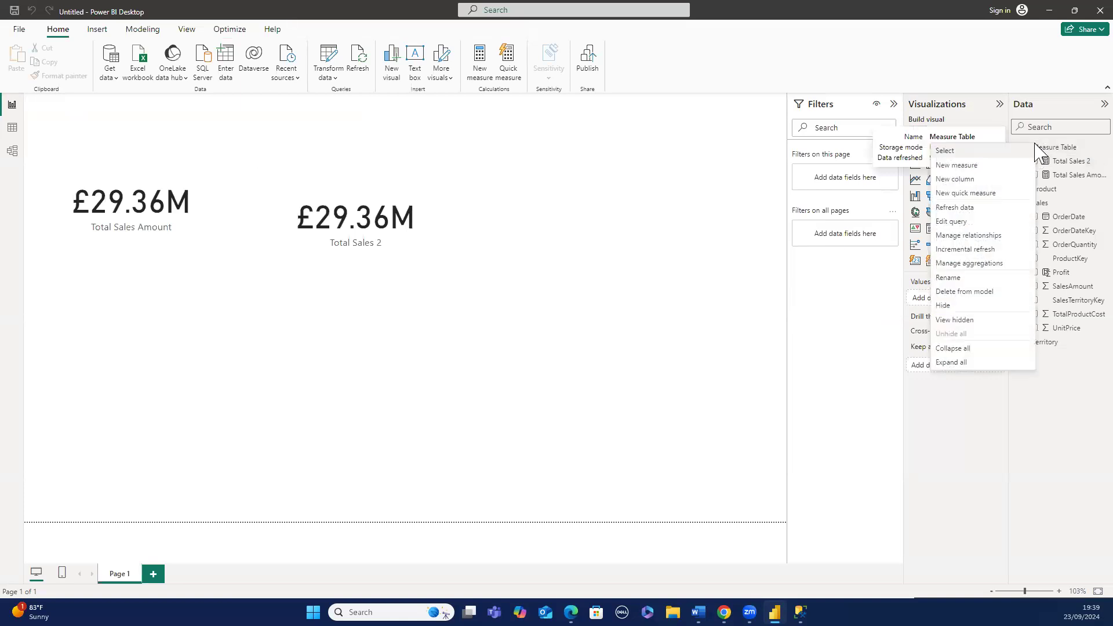
{"action": "left_click", "coordinate": [960, 165]}
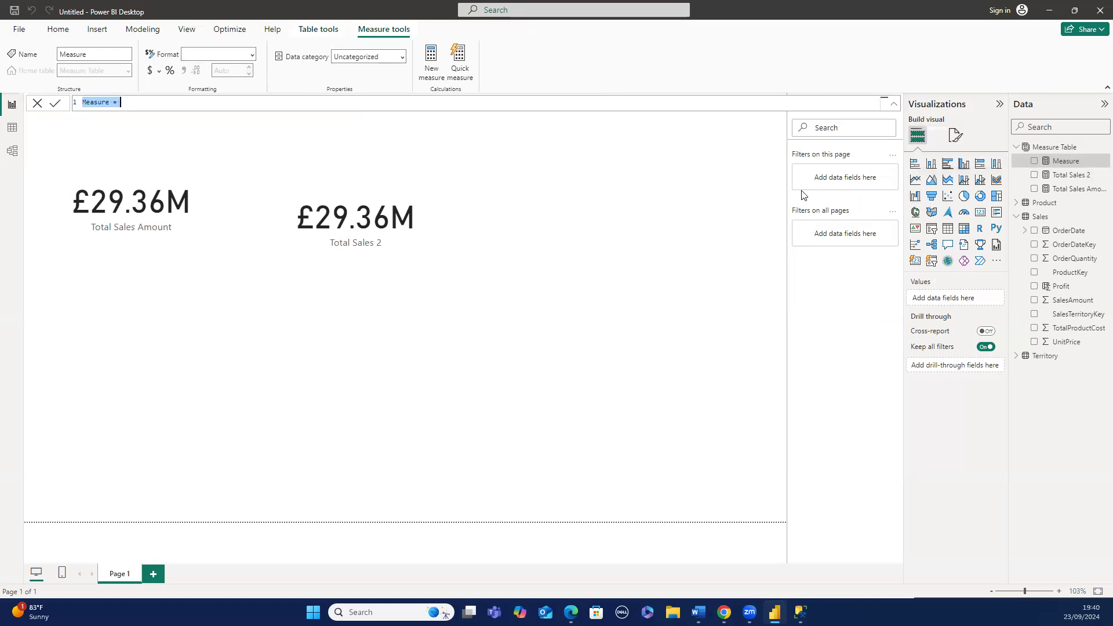
{"action": "type", "text": "Total Prof"}
{"action": "type", "text": "it = S"}
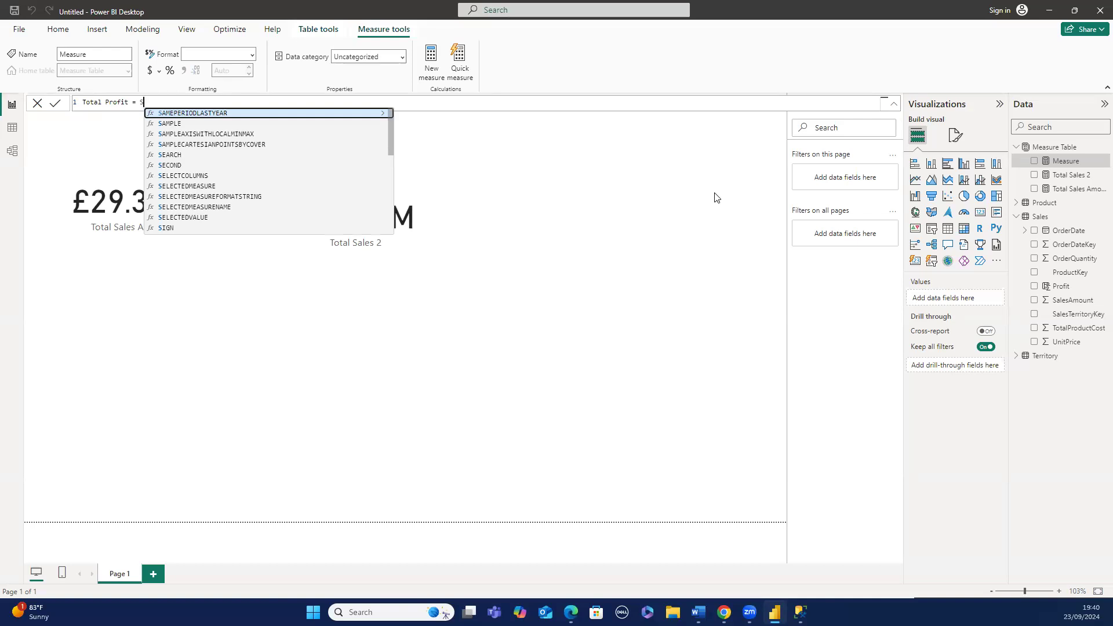
{"action": "type", "text": "UM"}
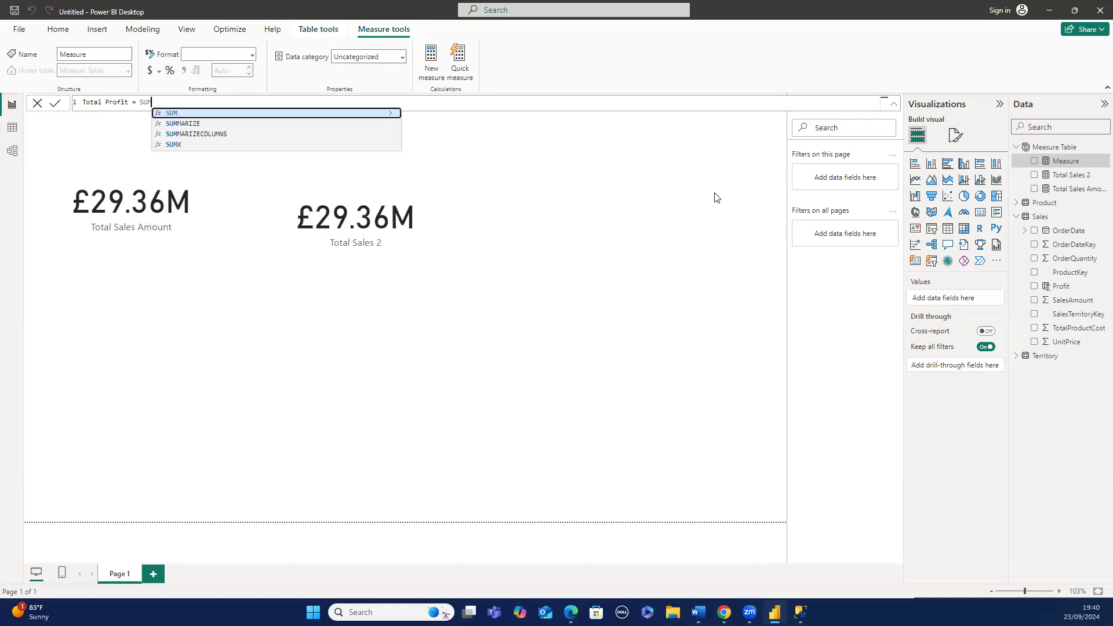
{"action": "type", "text": "("}
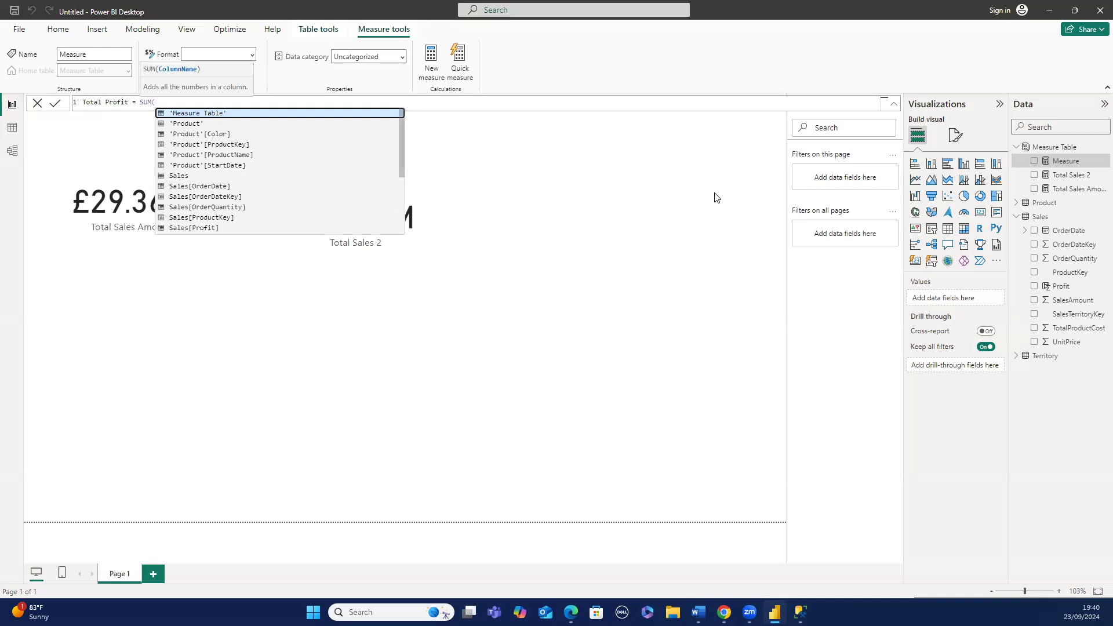
{"action": "type", "text": "'S"}
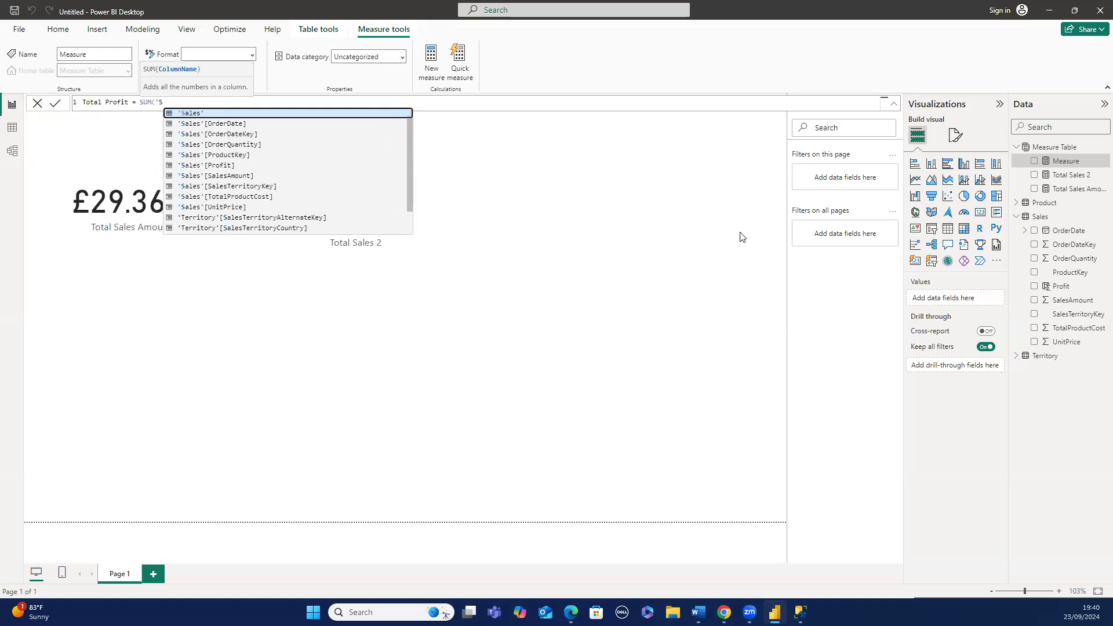
{"action": "left_click", "coordinate": [184, 167]}
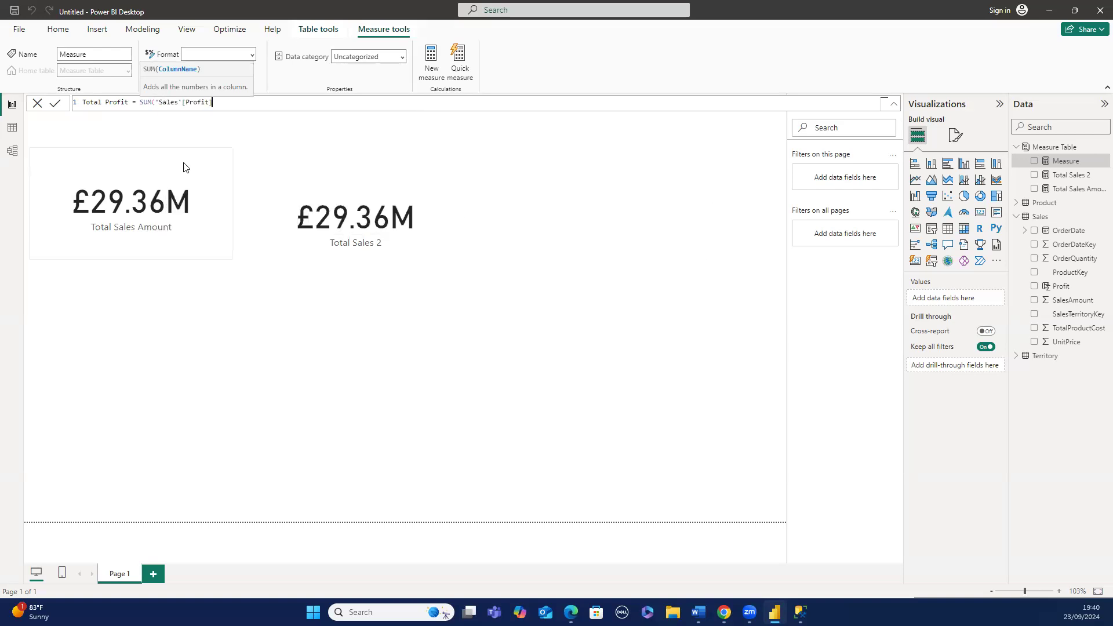
{"action": "type", "text": ")"}
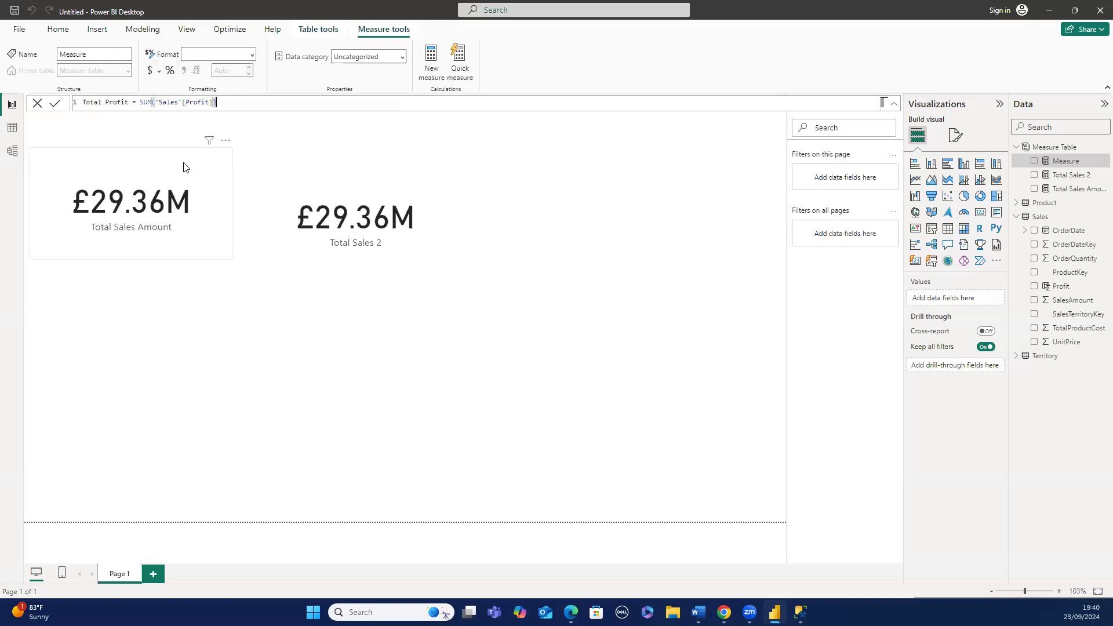
{"action": "key", "text": "Return"}
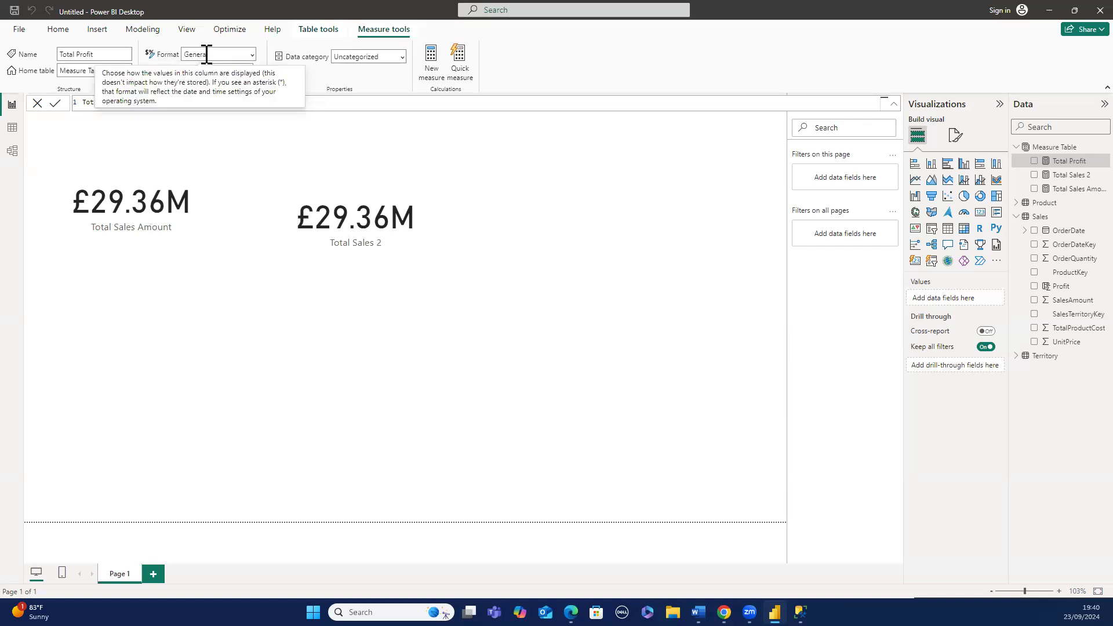
- Format the Total Profit measure as Currency with the £ English (United Kingdom) symbol
{"action": "left_click", "coordinate": [253, 56]}
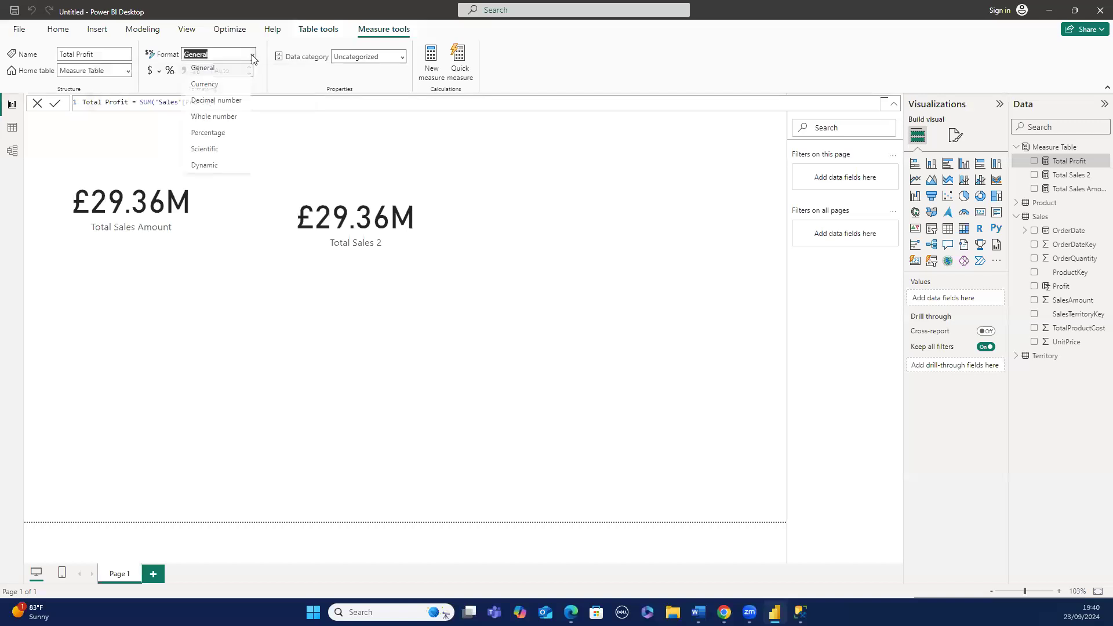
{"action": "left_click", "coordinate": [223, 86]}
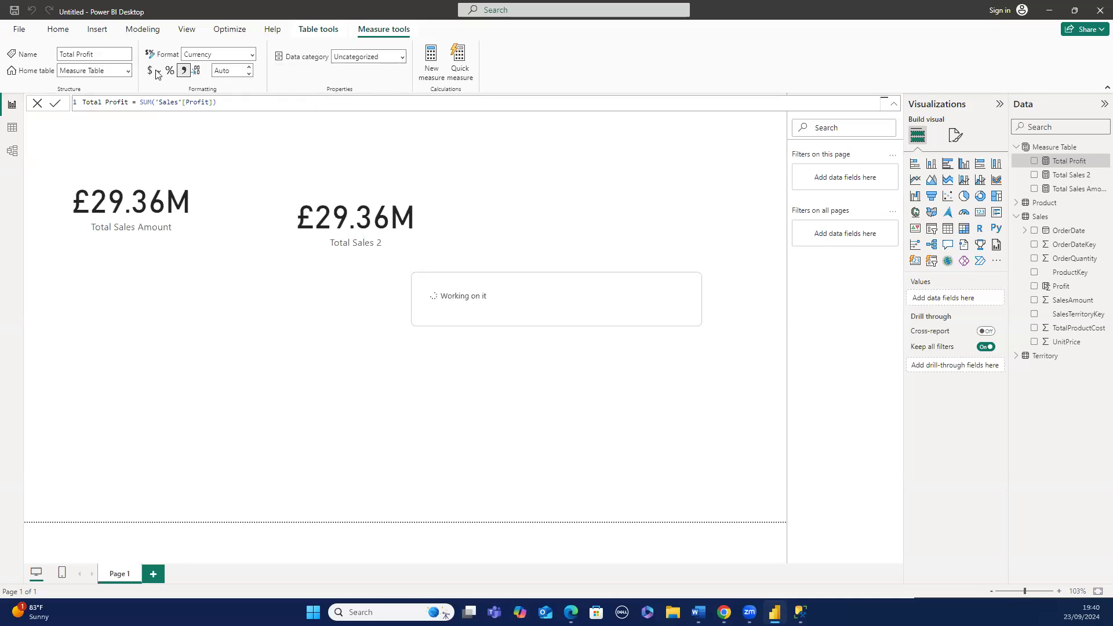
{"action": "left_click", "coordinate": [157, 73]}
{"action": "left_click", "coordinate": [158, 73]}
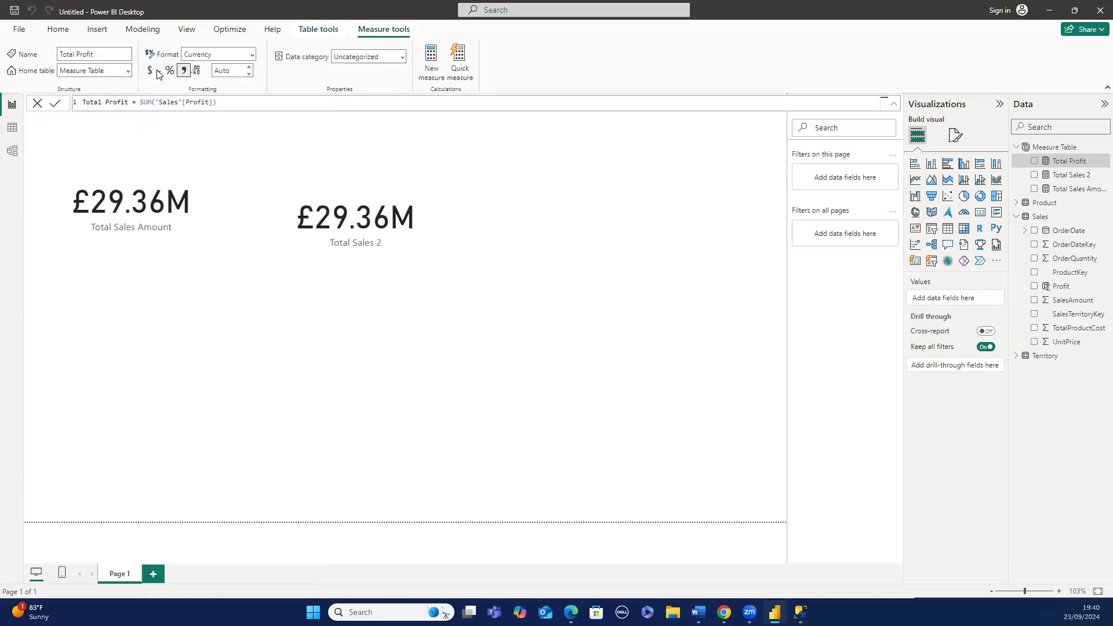
{"action": "left_click", "coordinate": [157, 73]}
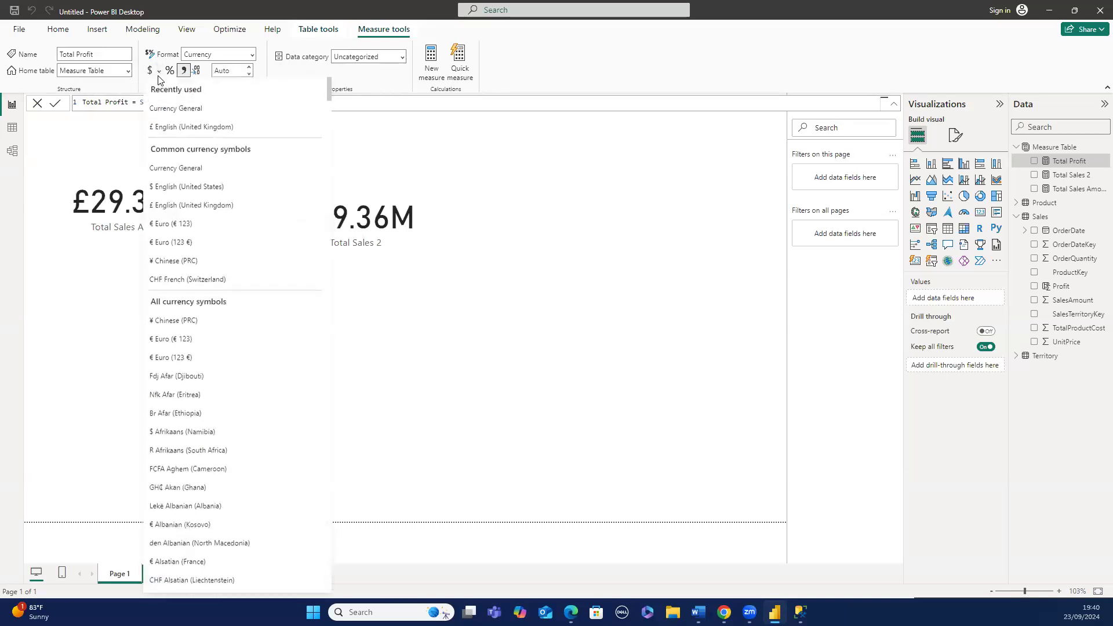
{"action": "left_click", "coordinate": [164, 128]}
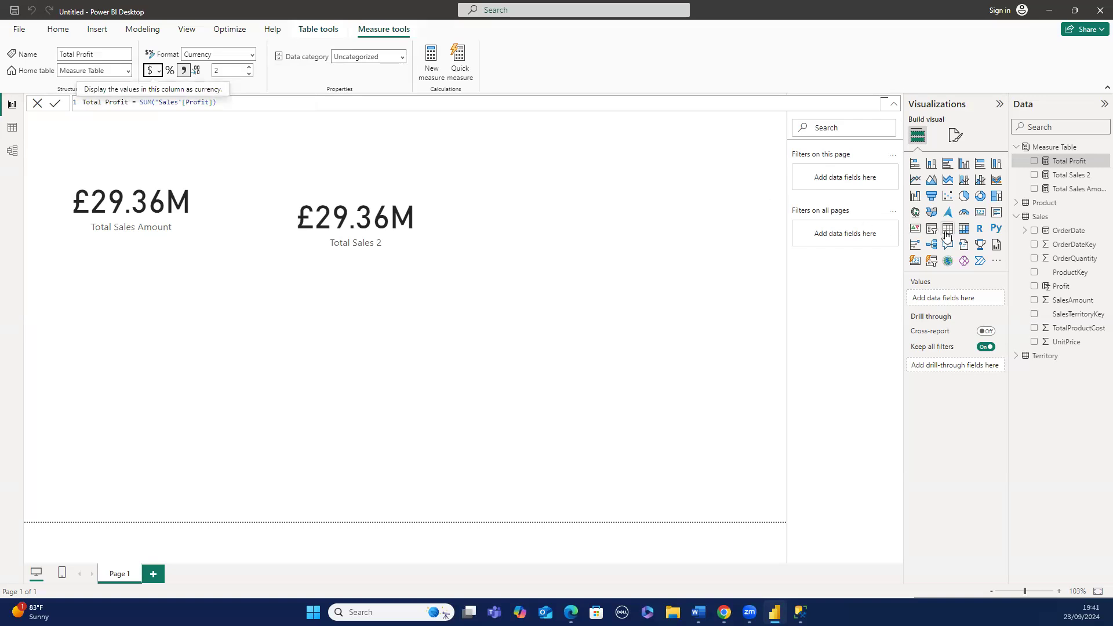
- Add a new card visual to the canvas and populate it with the Total Profit measure
{"action": "left_click", "coordinate": [979, 214]}
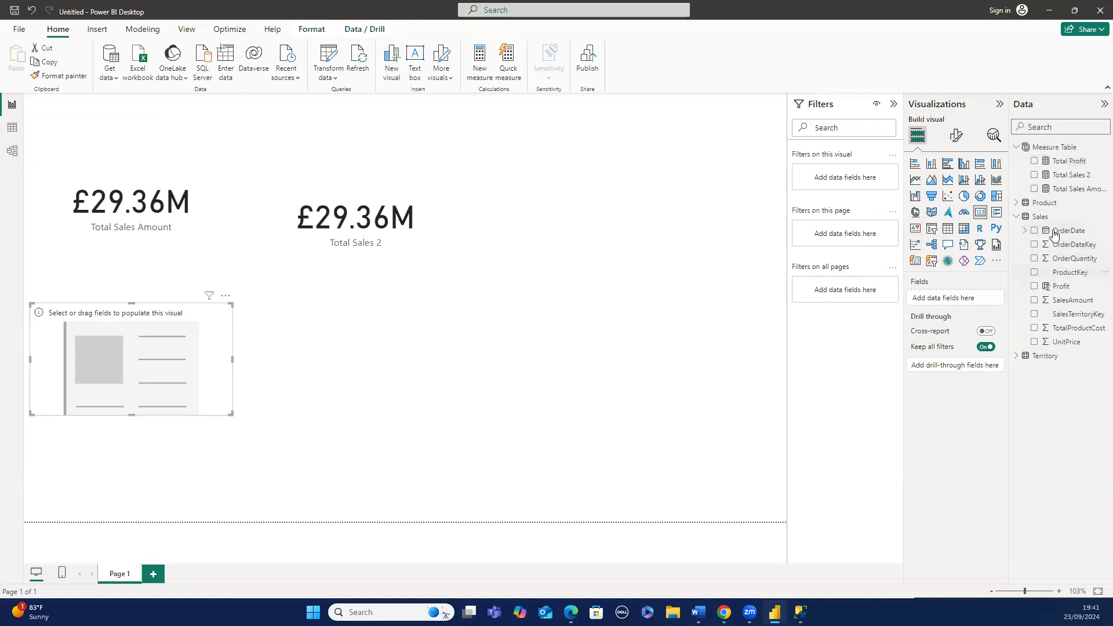
{"action": "left_click", "coordinate": [1058, 165]}
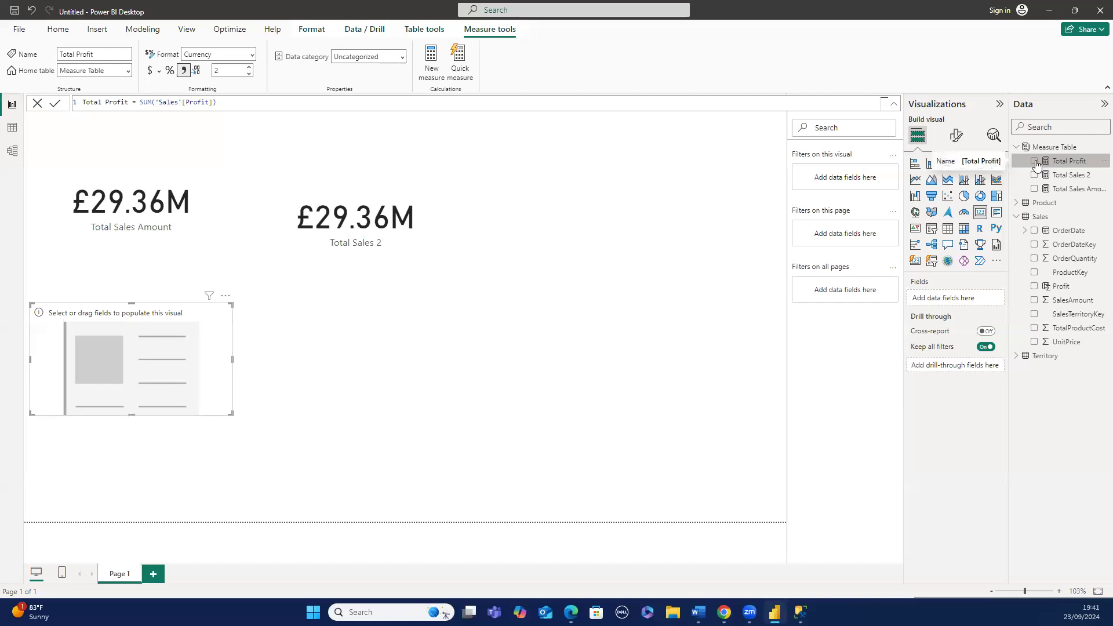
{"action": "left_click", "coordinate": [1035, 162]}
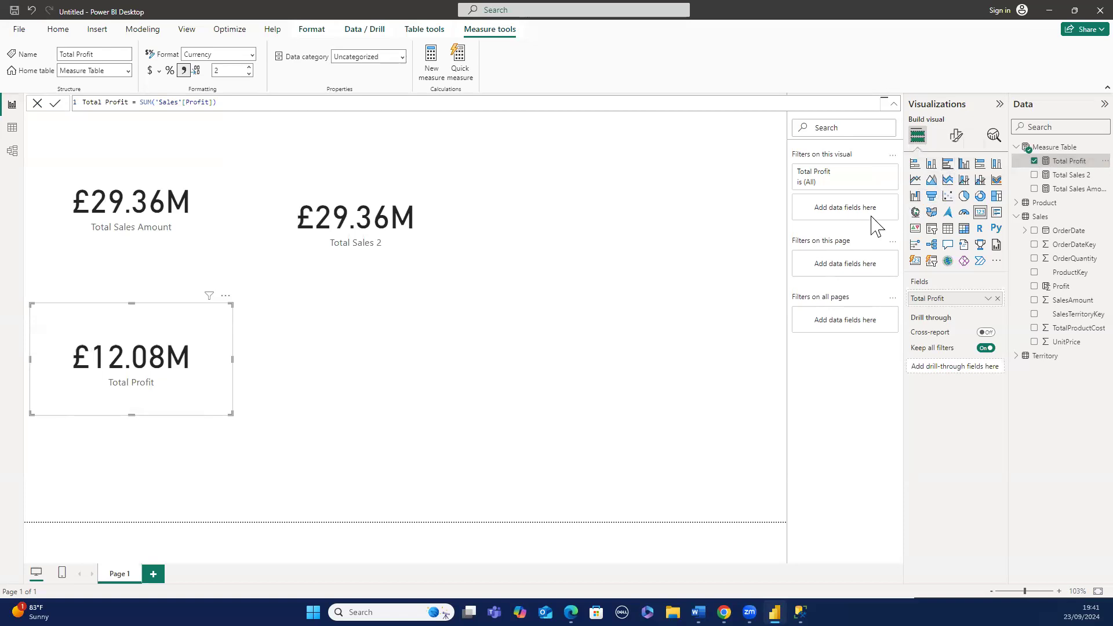
- Add a table visual, move it beside the cards, and put Product's ProductName in its columns
{"action": "left_click", "coordinate": [682, 237]}
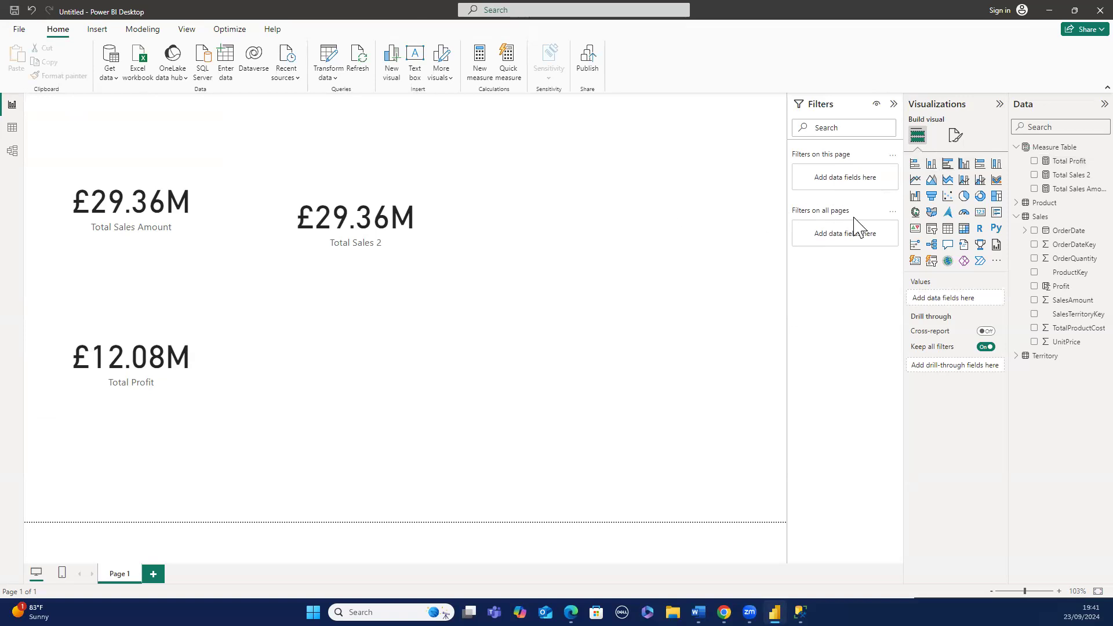
{"action": "left_click", "coordinate": [948, 232]}
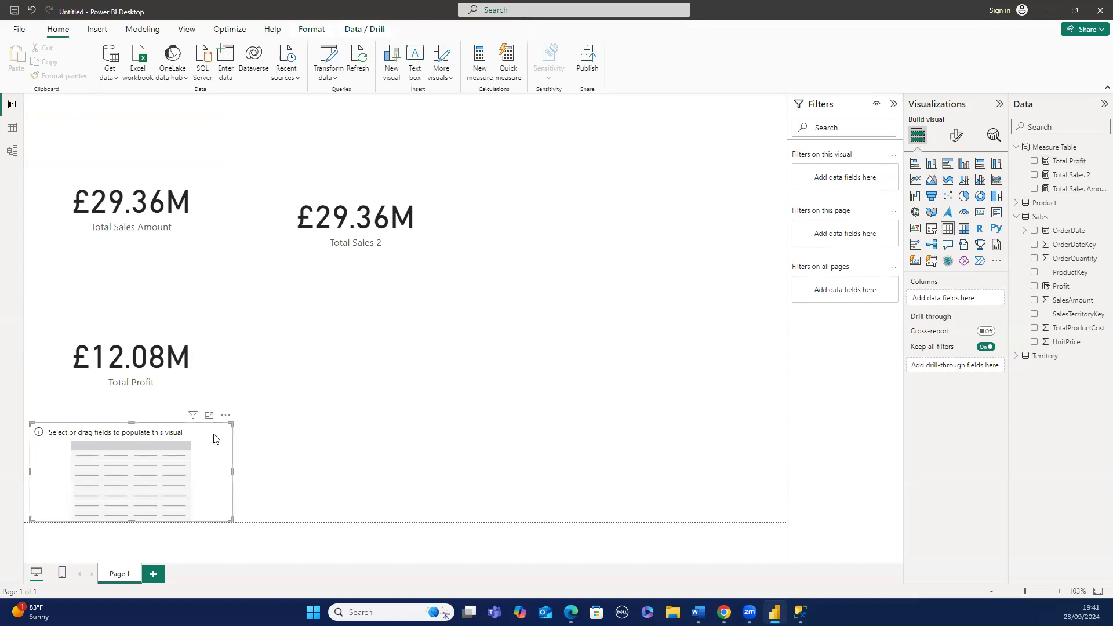
{"action": "left_click_drag", "start_coordinate": [215, 436], "coordinate": [671, 157]}
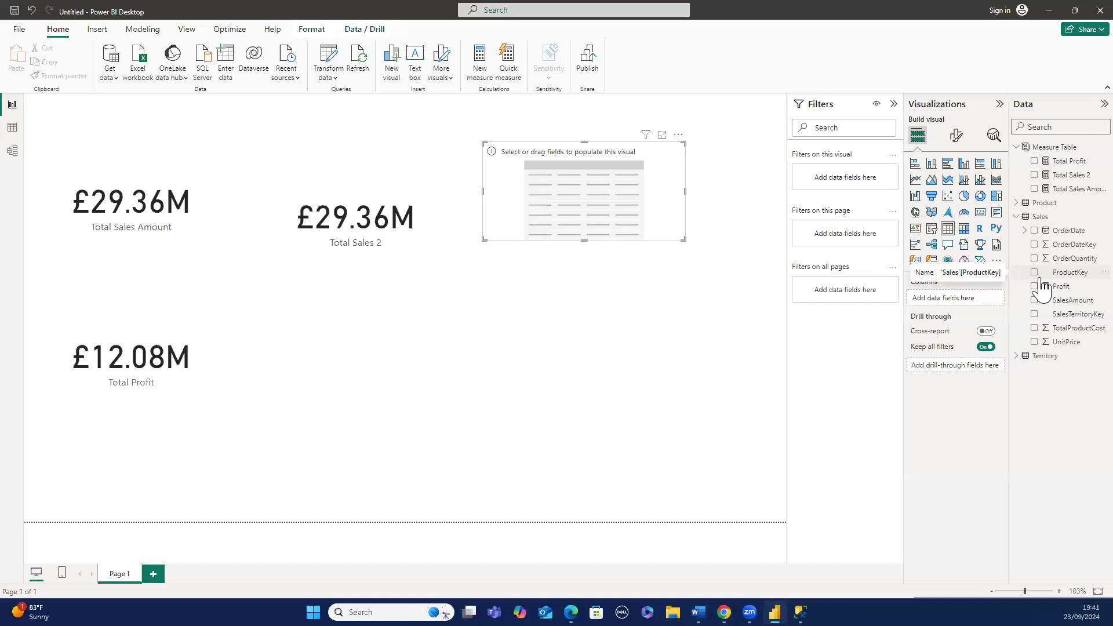
{"action": "left_click", "coordinate": [1018, 218]}
{"action": "left_click", "coordinate": [1019, 204]}
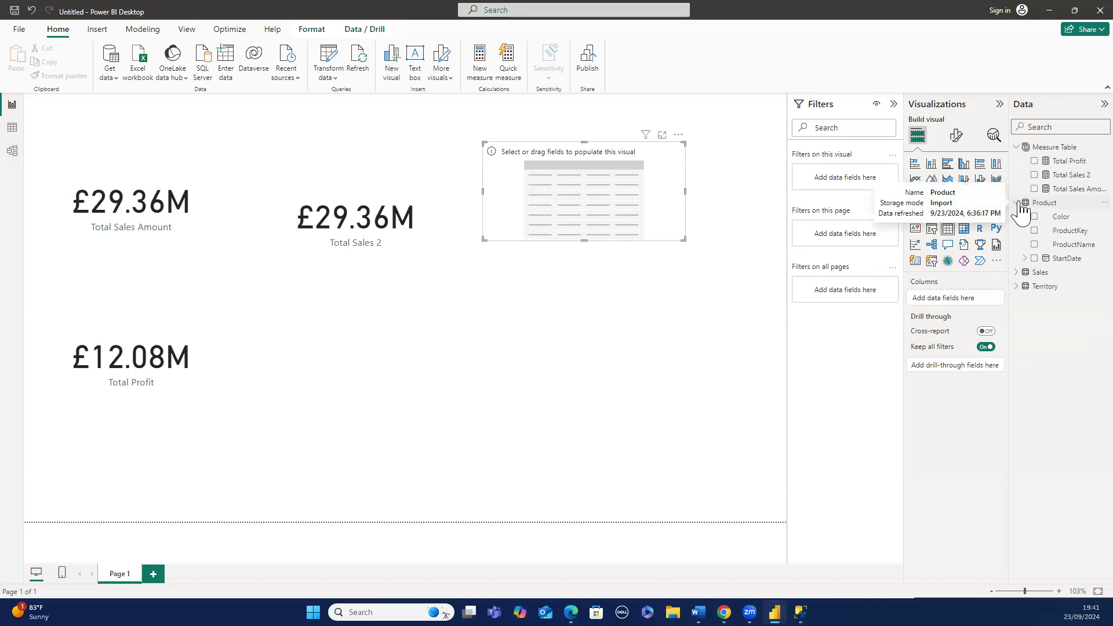
{"action": "left_click", "coordinate": [1035, 245]}
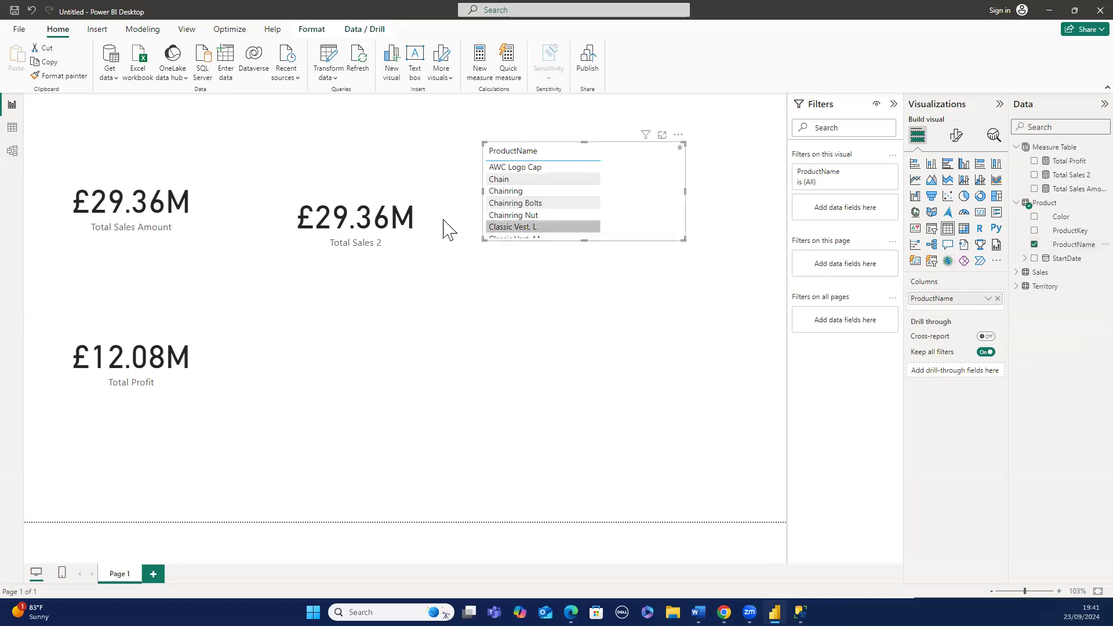
- Resize the Total Sales 2 card and move it beneath the Total Sales Amount card
{"action": "left_click", "coordinate": [423, 220]}
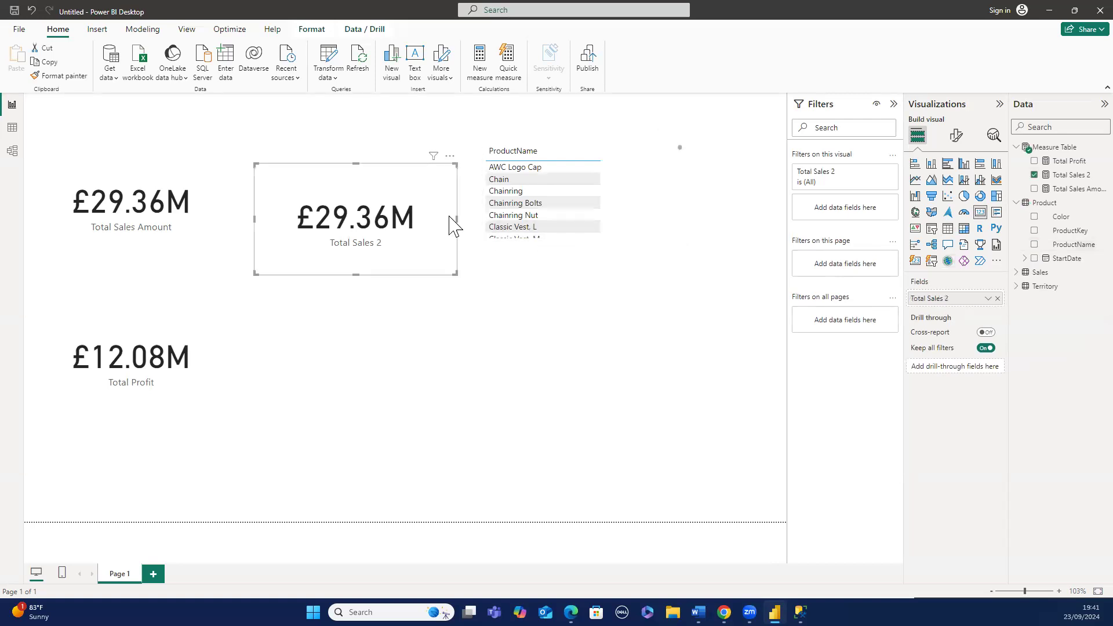
{"action": "left_click_drag", "start_coordinate": [455, 217], "coordinate": [423, 224]}
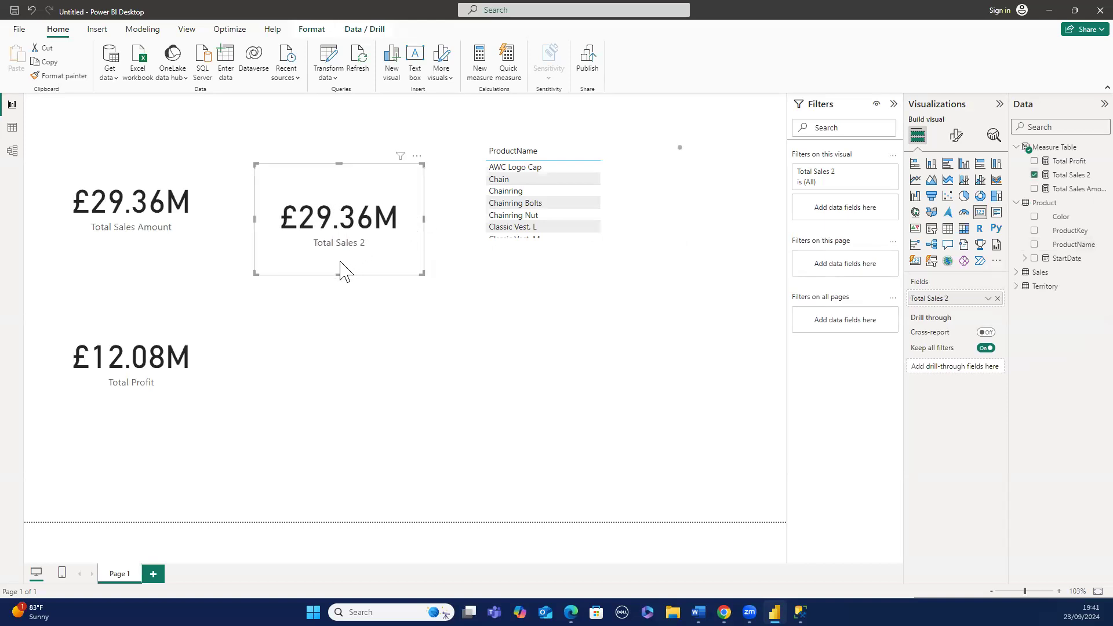
{"action": "left_click_drag", "start_coordinate": [337, 272], "coordinate": [134, 295]}
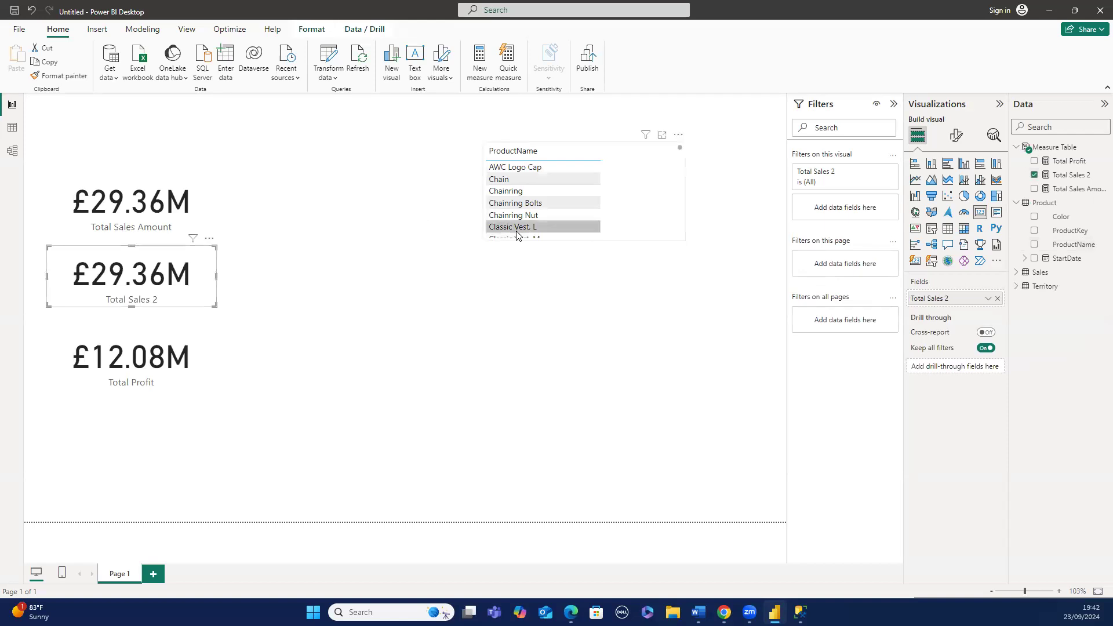
- Enlarge the product table visual by extending its bottom and left edges
{"action": "left_click", "coordinate": [623, 241]}
{"action": "left_click_drag", "start_coordinate": [586, 239], "coordinate": [549, 481]}
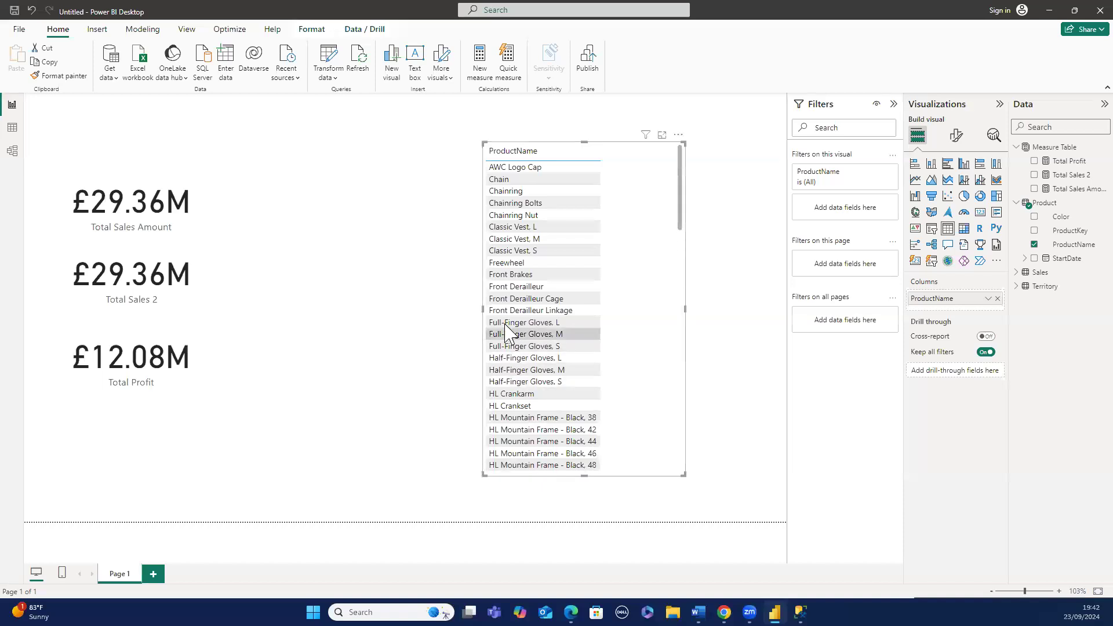
{"action": "left_click_drag", "start_coordinate": [482, 306], "coordinate": [355, 307]}
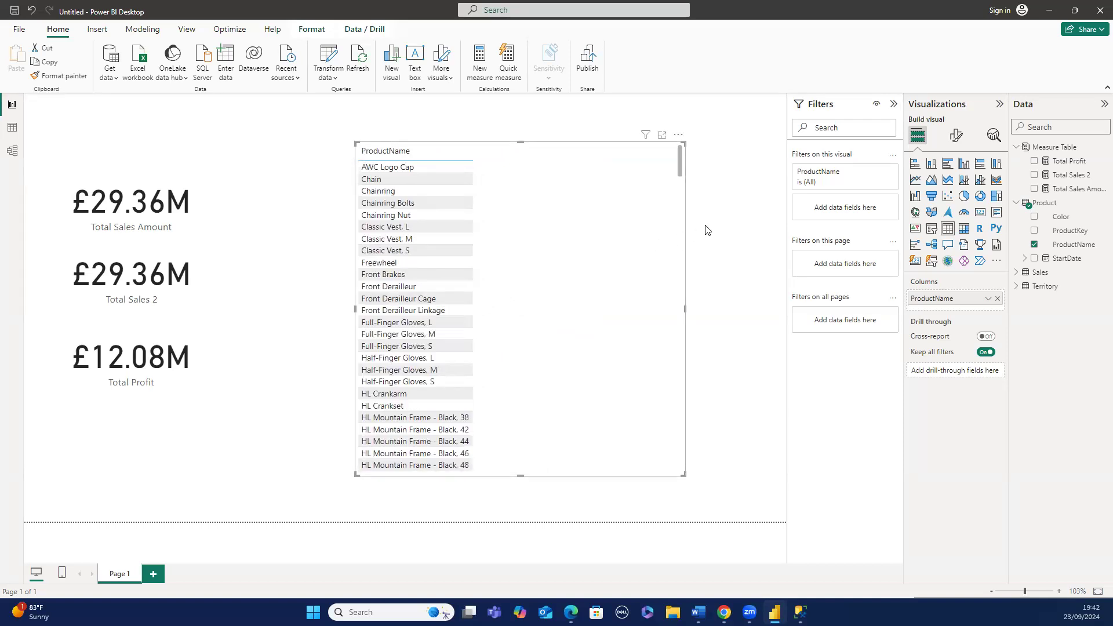
- Add Total Profit and Total Sales Amount as columns of the table, removing Total Sales 2 again
{"action": "right_click", "coordinate": [1039, 165]}
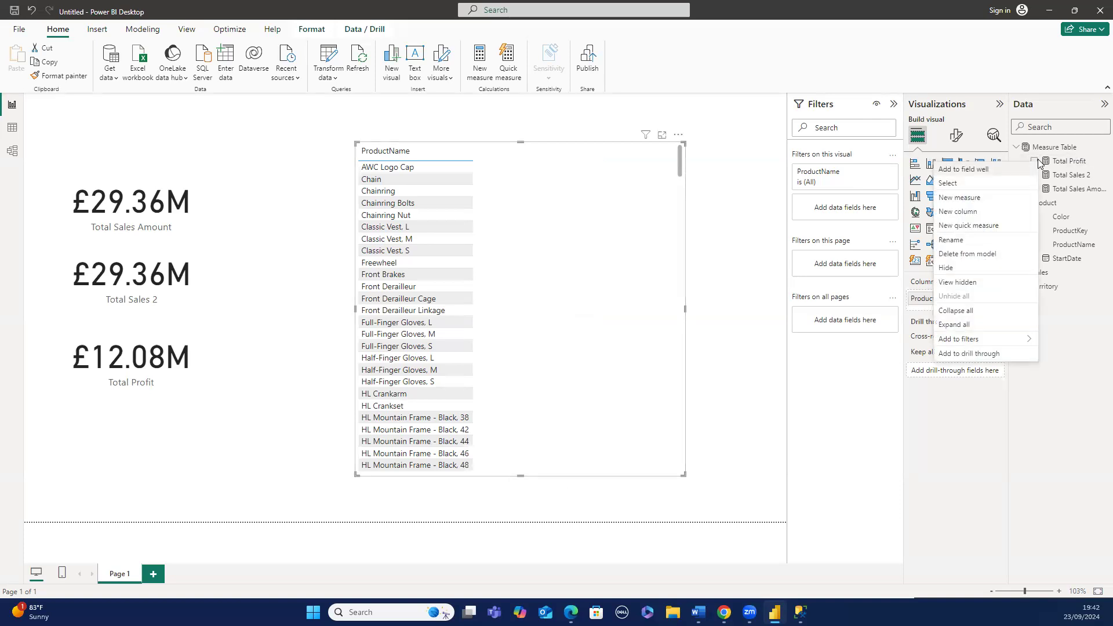
{"action": "left_click", "coordinate": [1035, 161]}
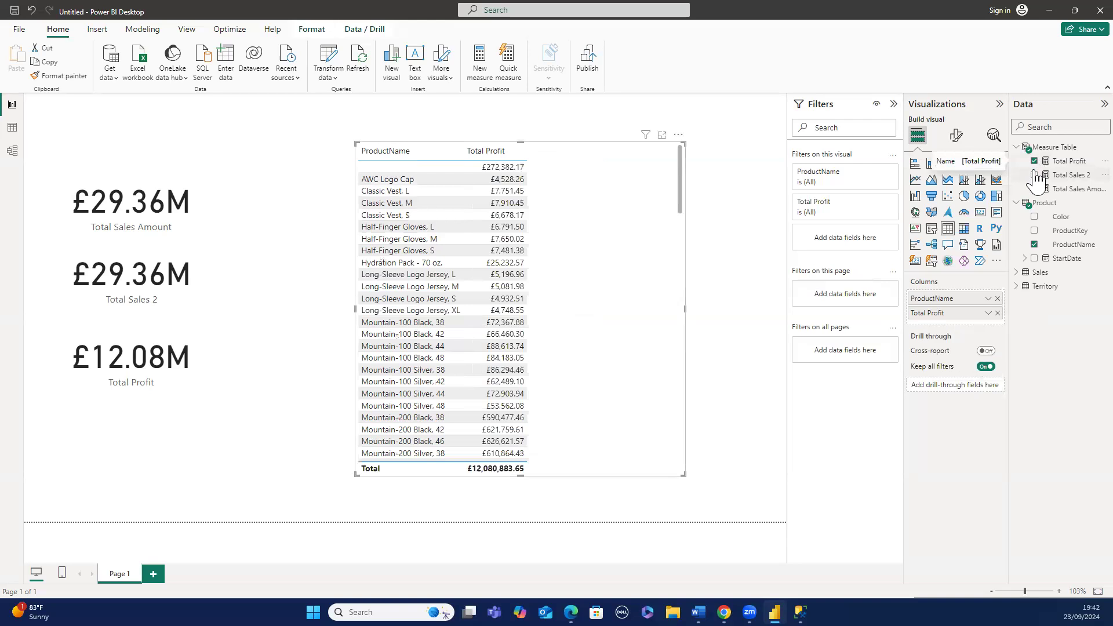
{"action": "left_click", "coordinate": [1036, 176]}
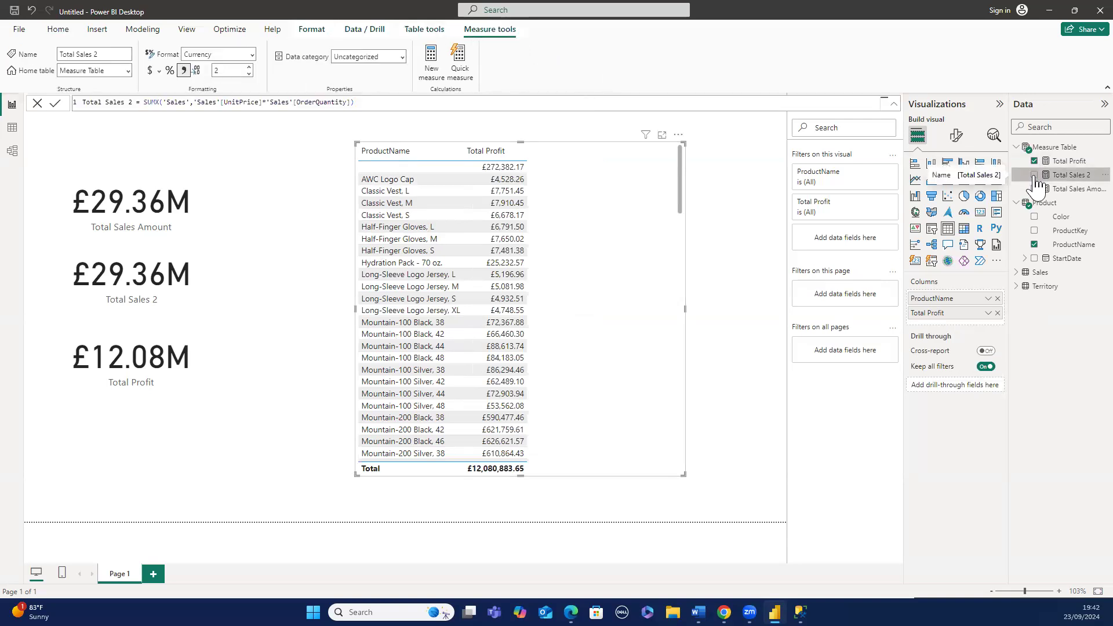
{"action": "left_click", "coordinate": [1034, 175]}
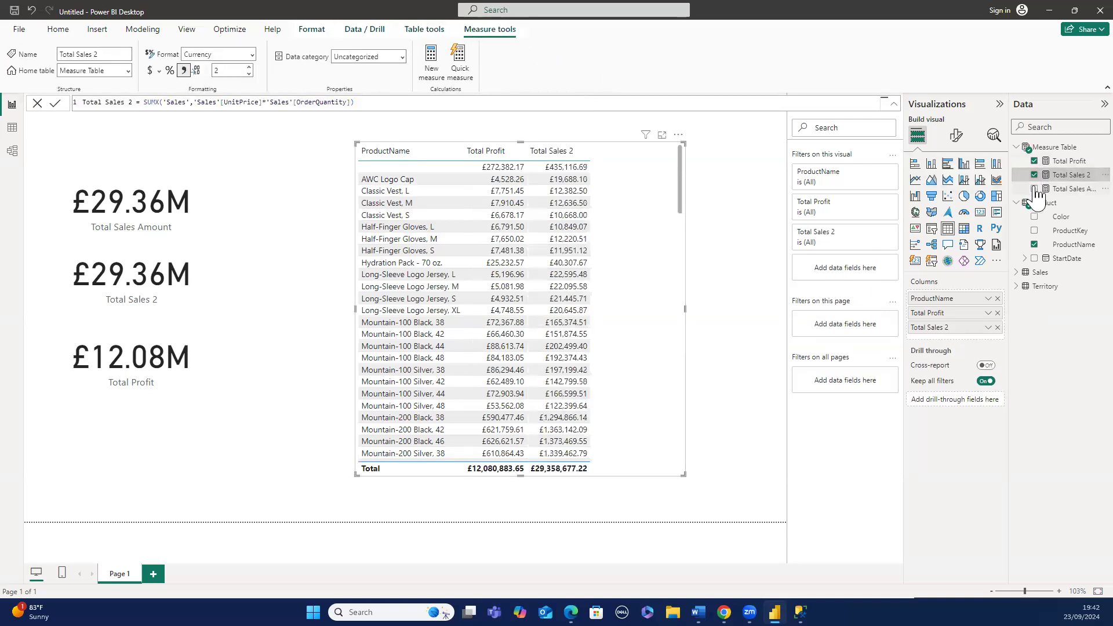
{"action": "left_click", "coordinate": [1035, 189]}
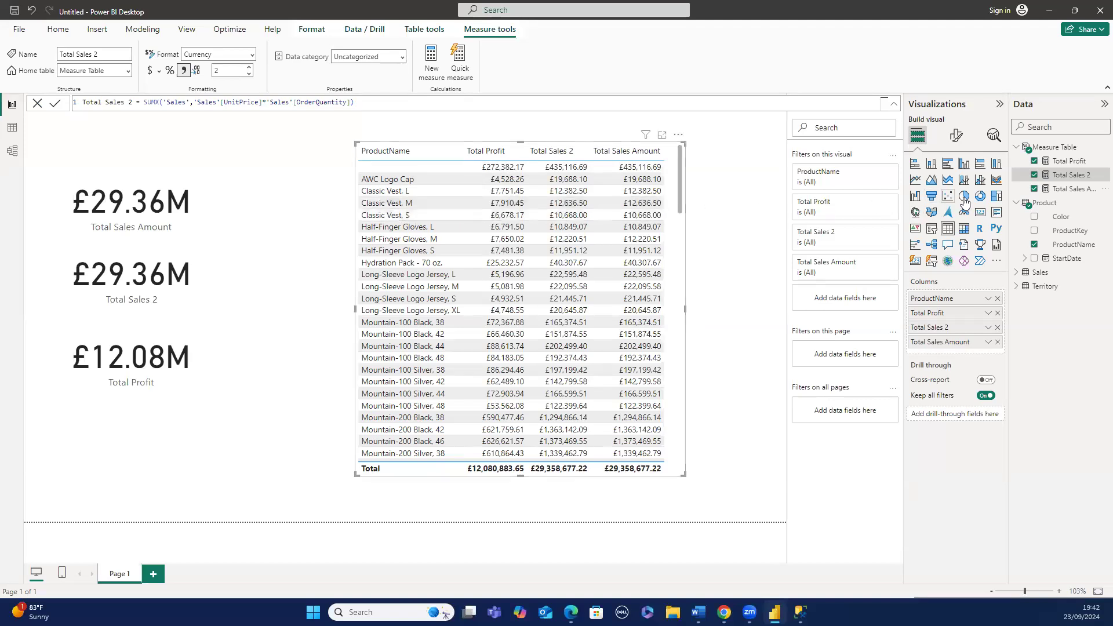
{"action": "left_click", "coordinate": [997, 328]}
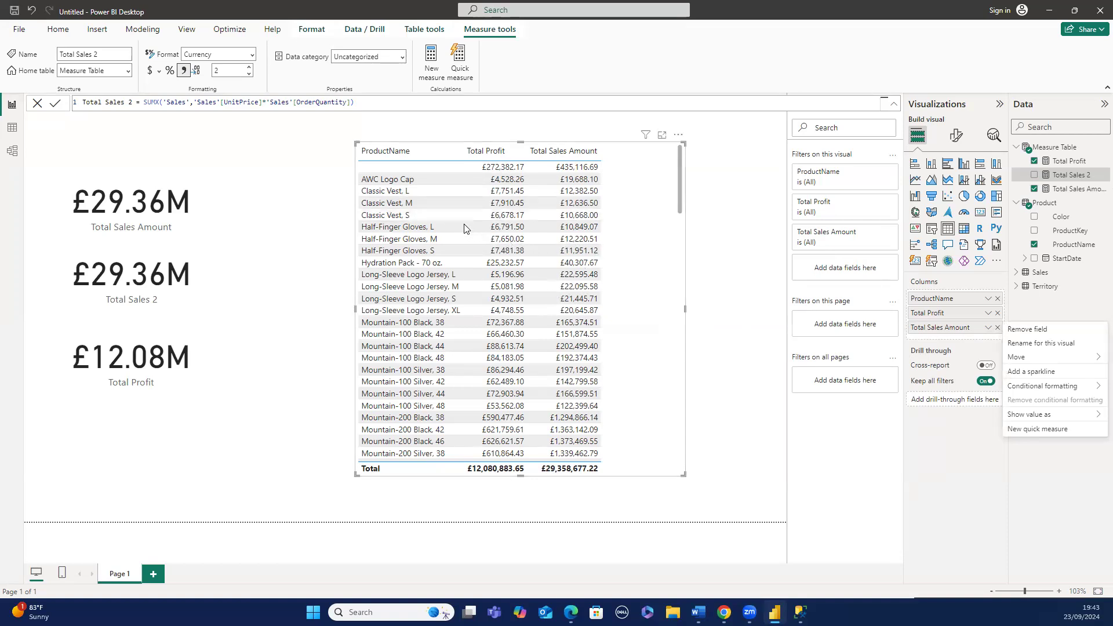
- Delete the Total Sales 2 card from the report page
{"action": "left_click", "coordinate": [392, 180]}
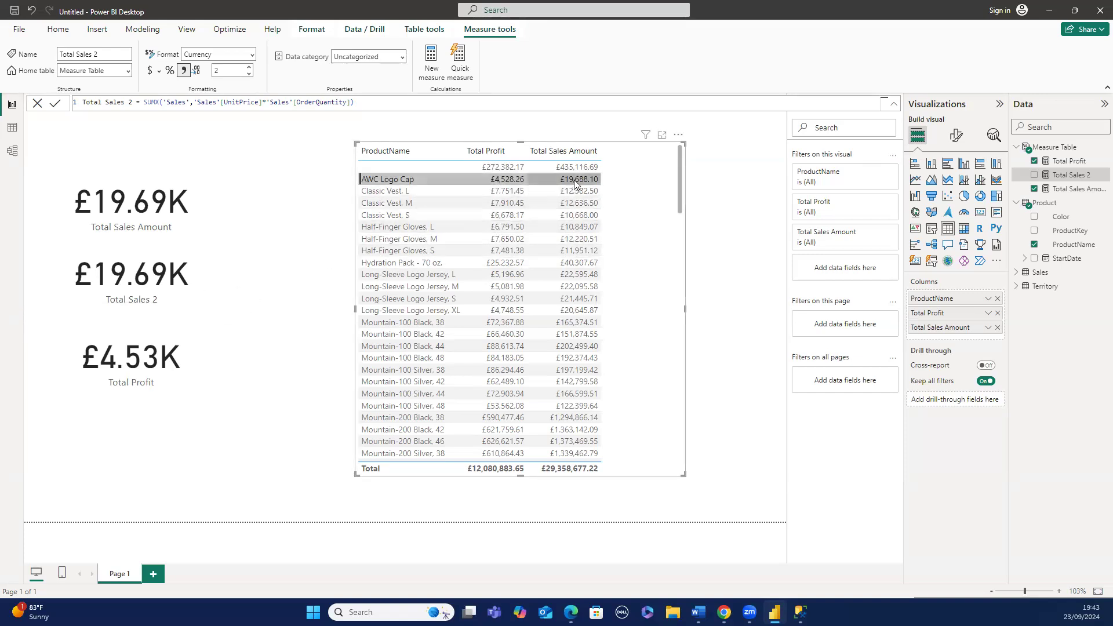
{"action": "right_click", "coordinate": [203, 272]}
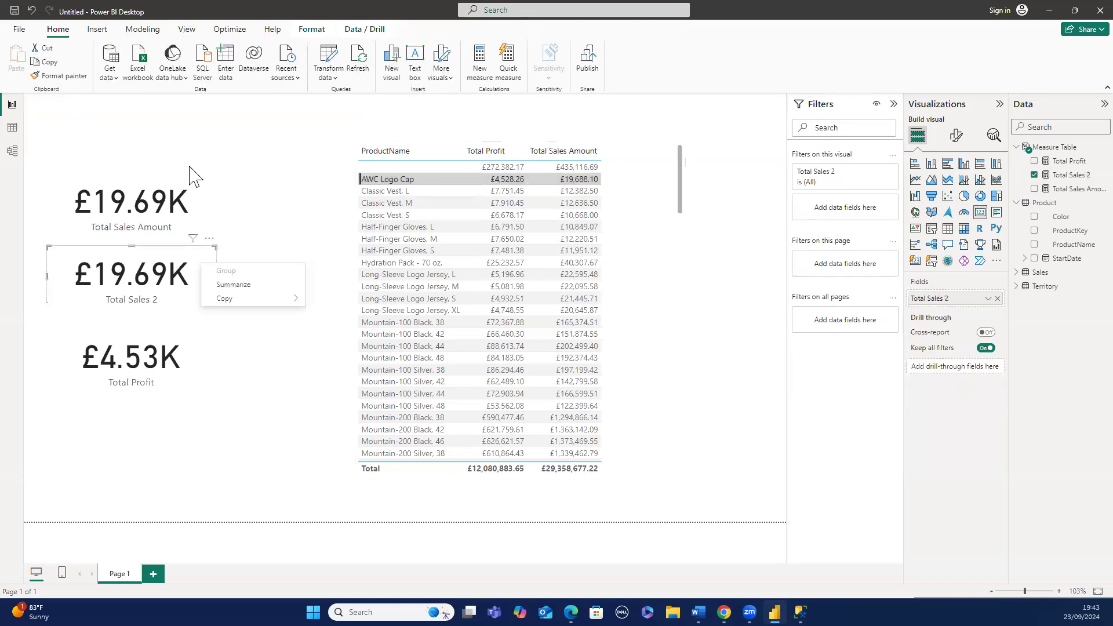
{"action": "left_click", "coordinate": [56, 59]}
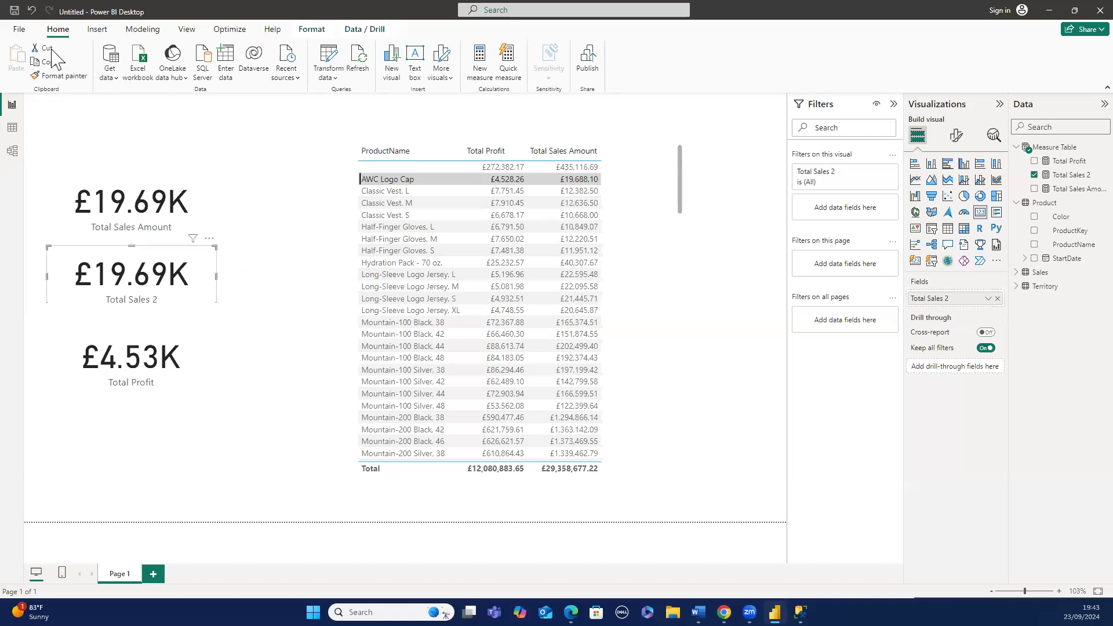
{"action": "key", "text": "Delete"}
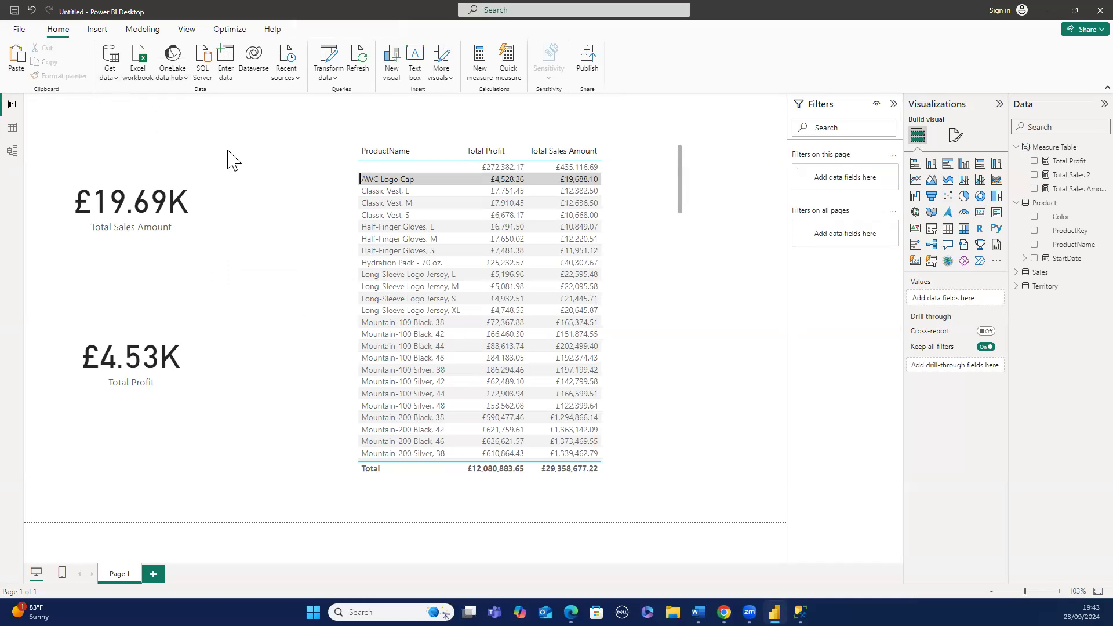
- Select individual product rows in the table to examine how the cards cross-filter
{"action": "left_click", "coordinate": [412, 183]}
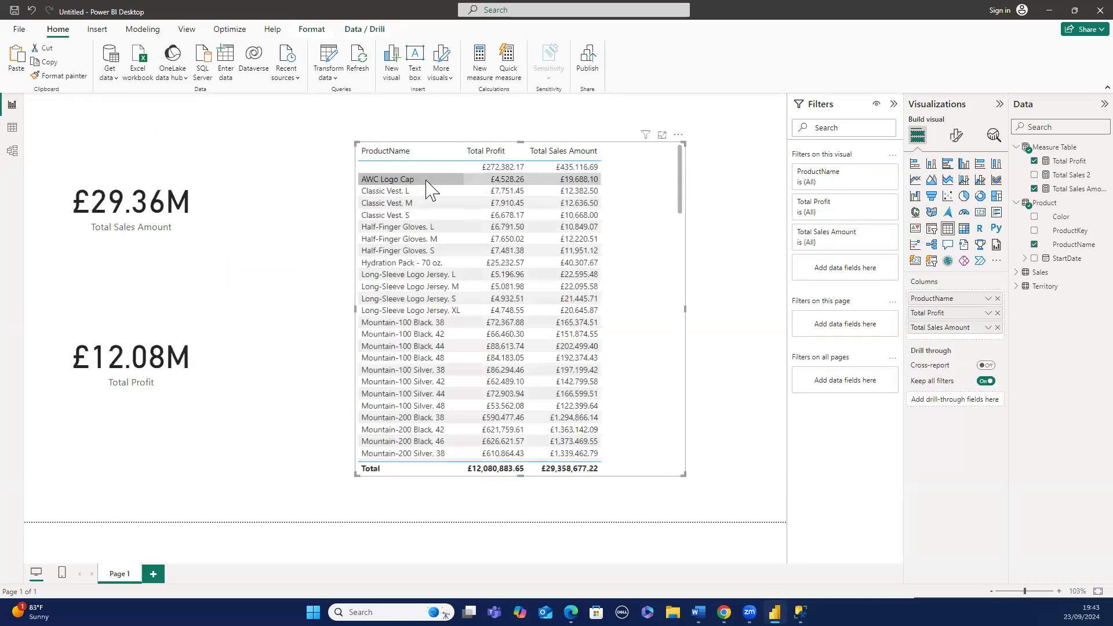
{"action": "left_click", "coordinate": [426, 180]}
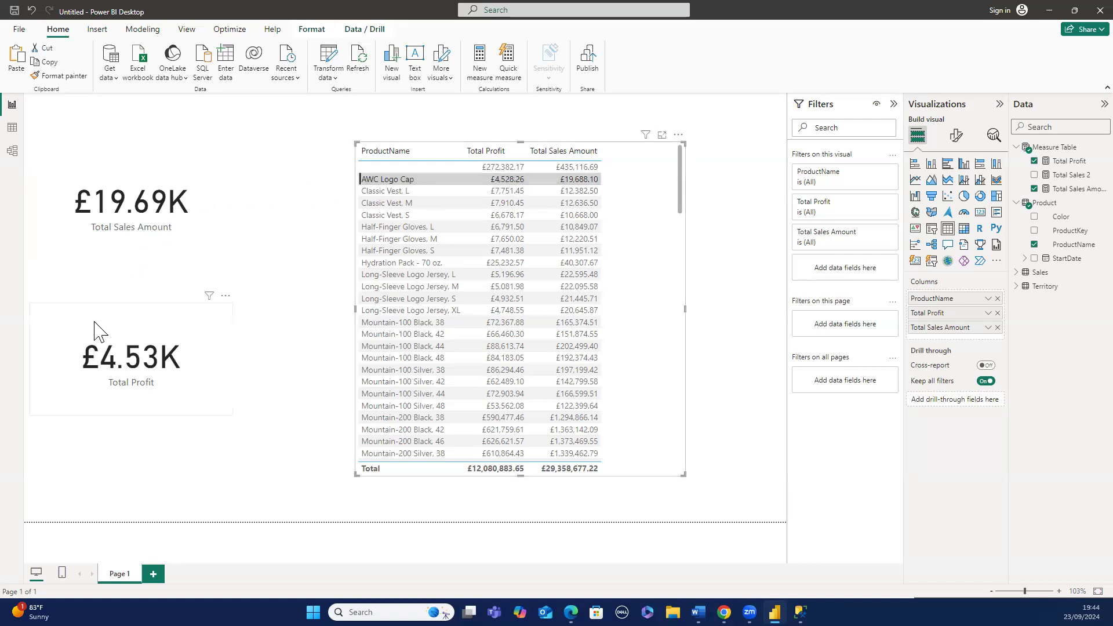
{"action": "left_click", "coordinate": [374, 224]}
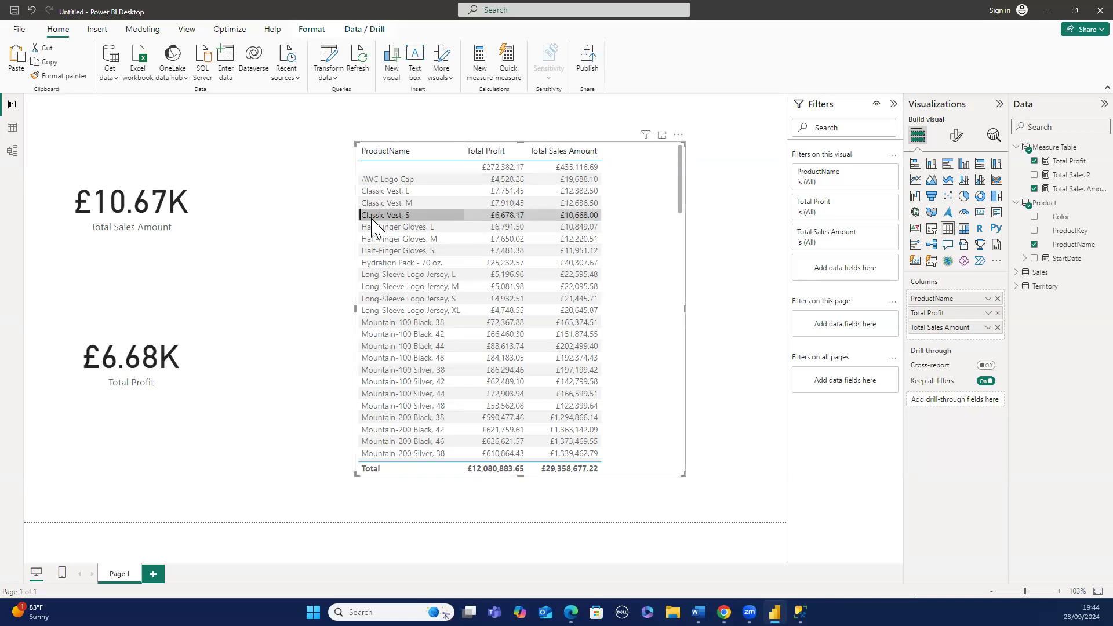
{"action": "left_click", "coordinate": [372, 219]}
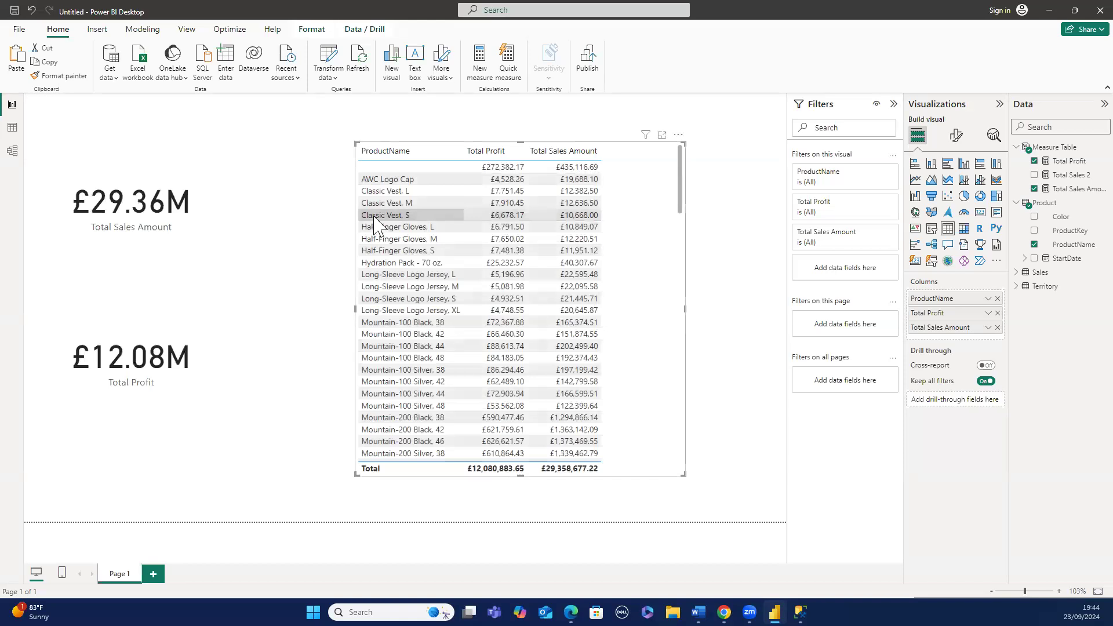
{"action": "right_click", "coordinate": [374, 223]}
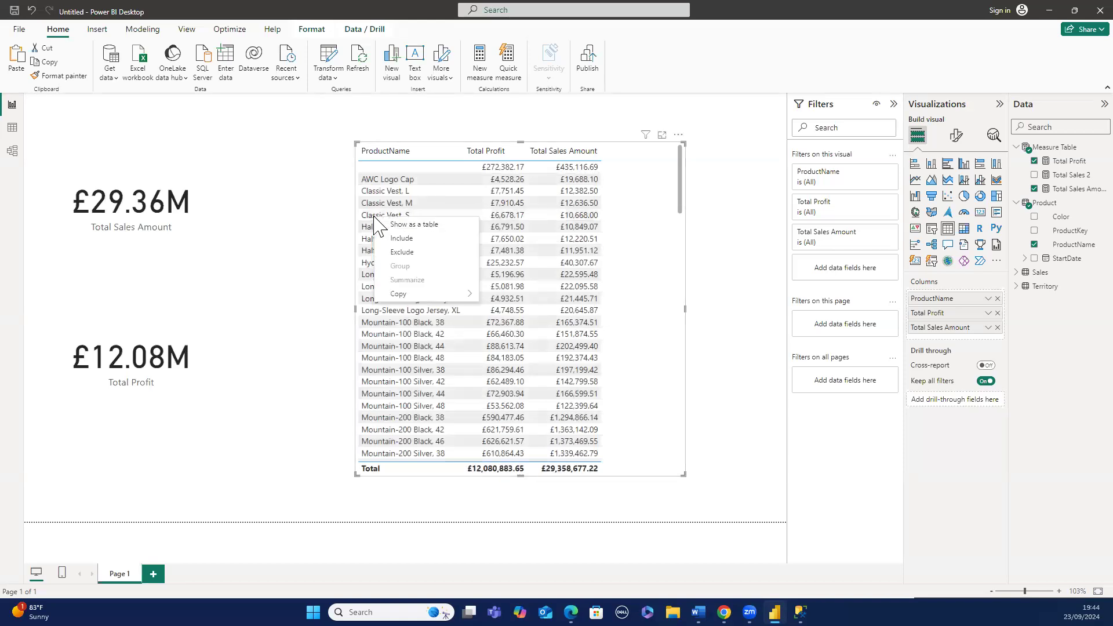
{"action": "left_click", "coordinate": [295, 227]}
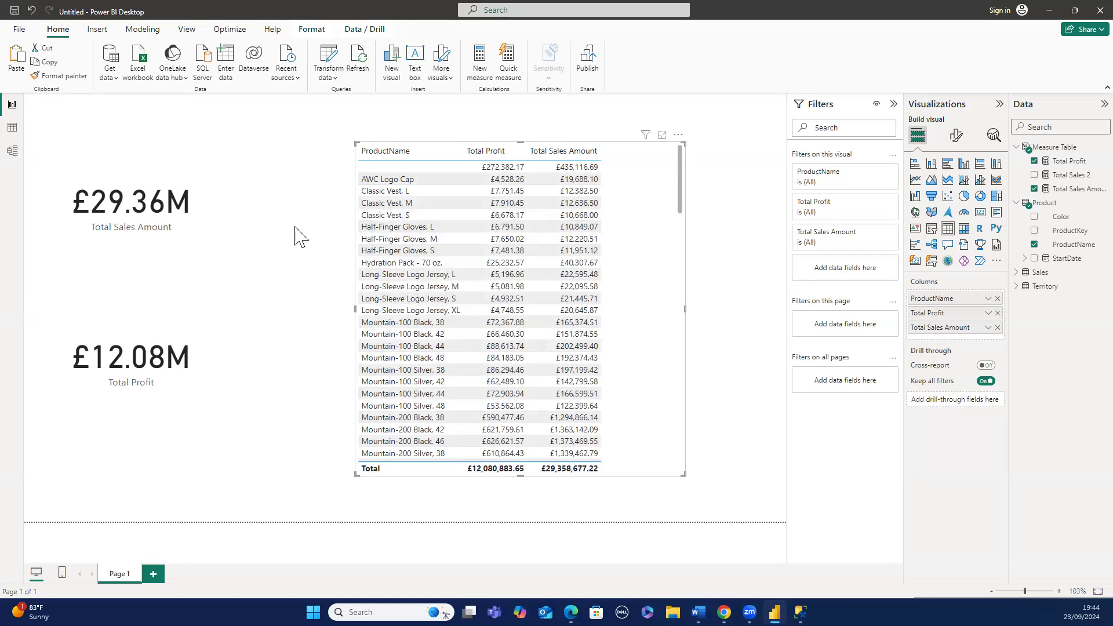
{"action": "left_click", "coordinate": [374, 245]}
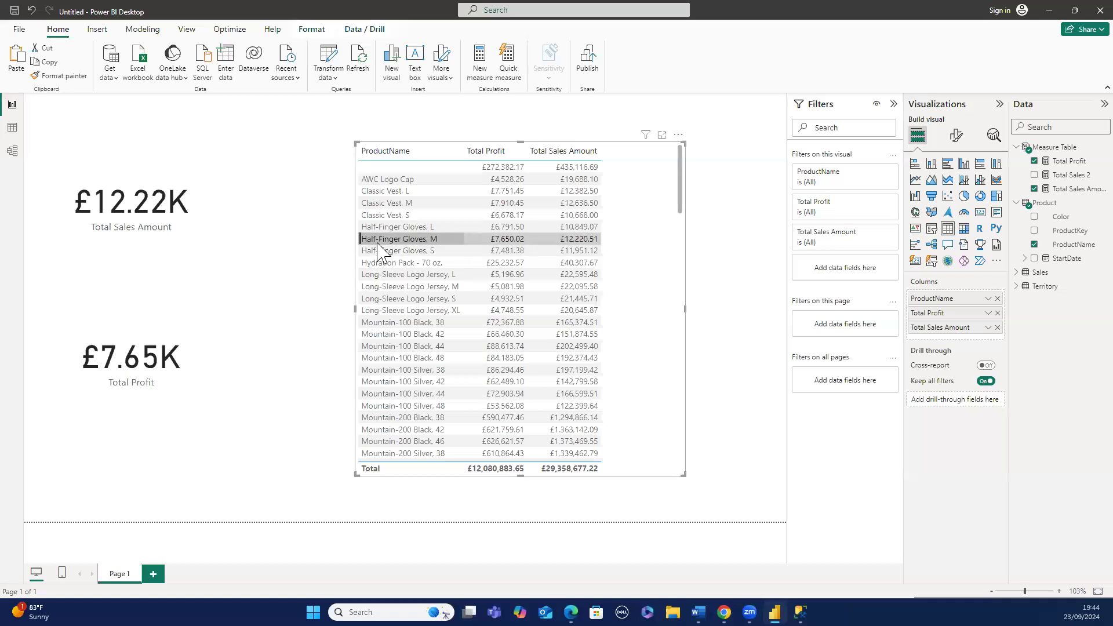
{"action": "left_click", "coordinate": [378, 244]}
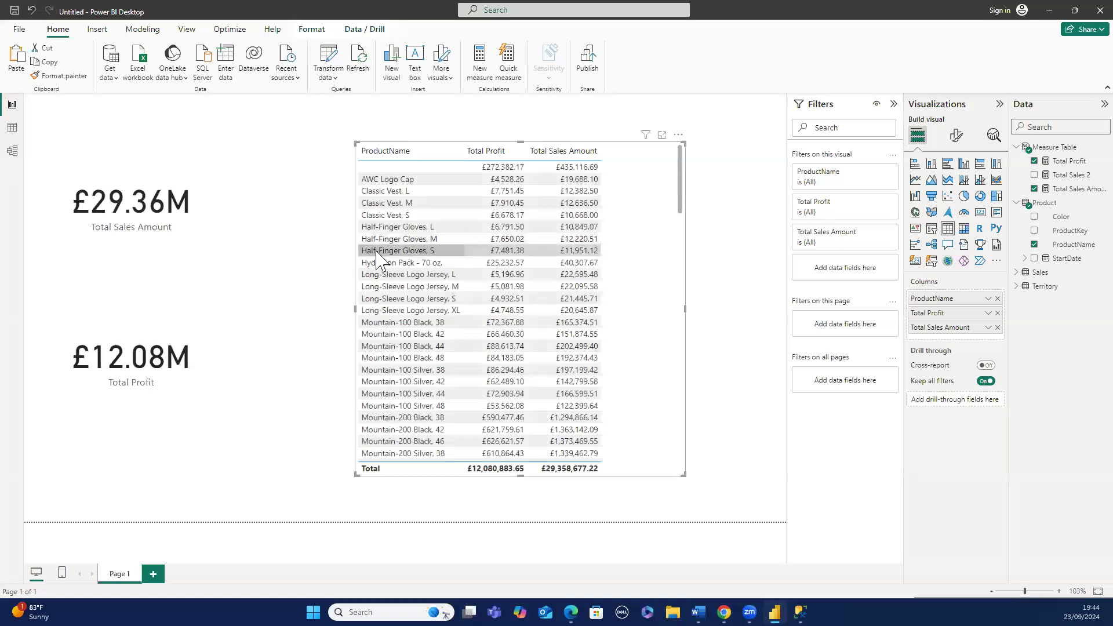
{"action": "left_click", "coordinate": [395, 276]}
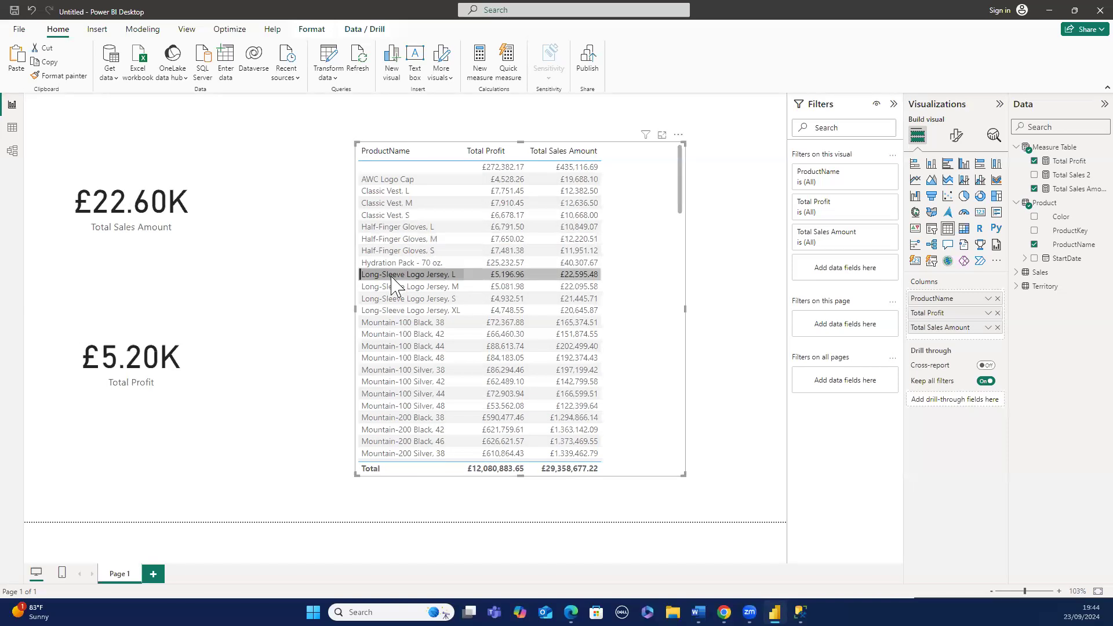
{"action": "left_click", "coordinate": [392, 278]}
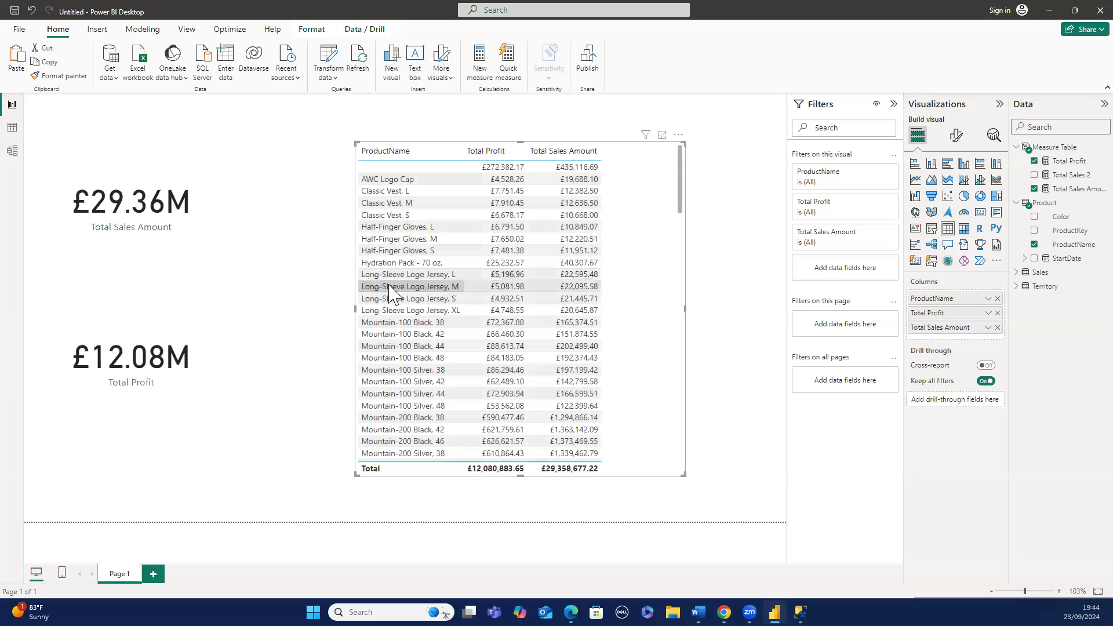
{"action": "left_click", "coordinate": [421, 358]}
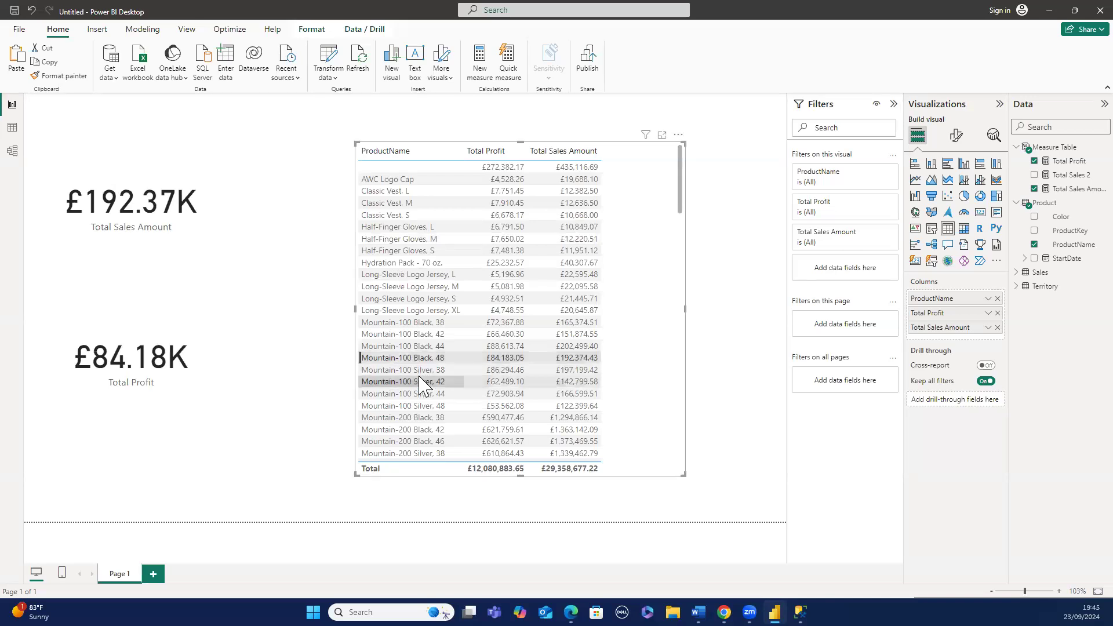
{"action": "right_click", "coordinate": [419, 377]}
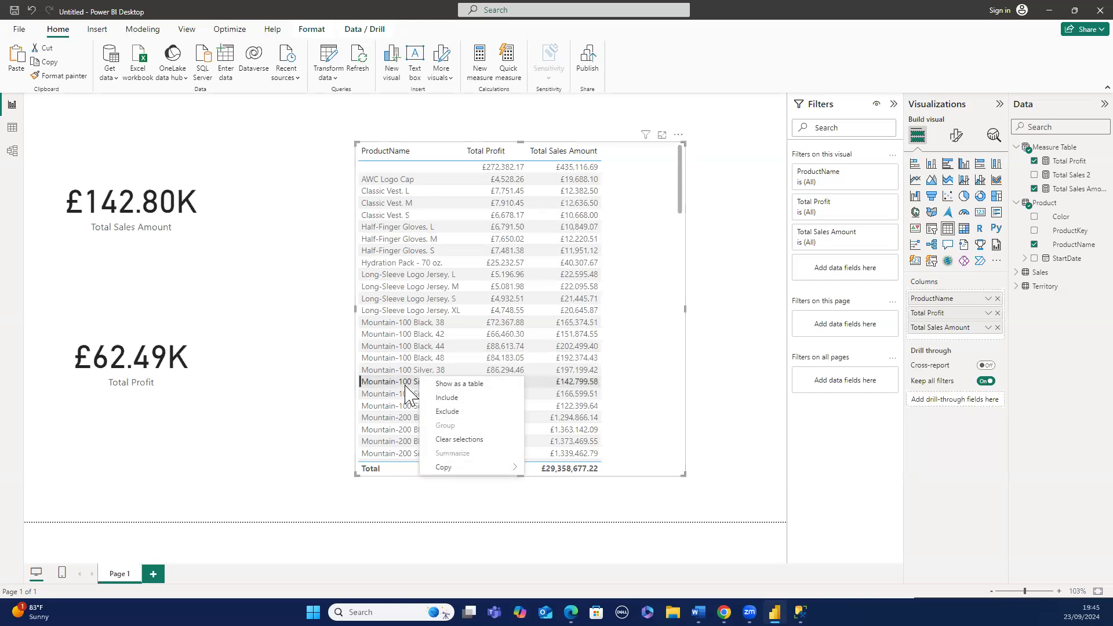
- Explore the table rows' context menu and the Mountain-100 Silver, 38 row selection, then clear the selection and deselect the table
{"action": "right_click", "coordinate": [400, 390]}
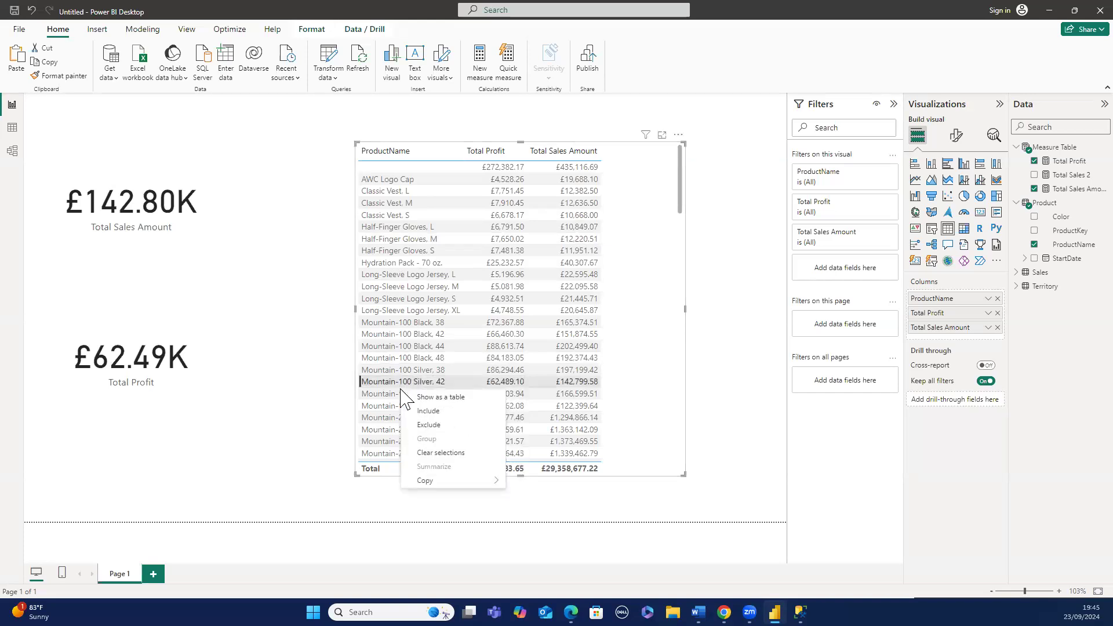
{"action": "right_click", "coordinate": [398, 392]}
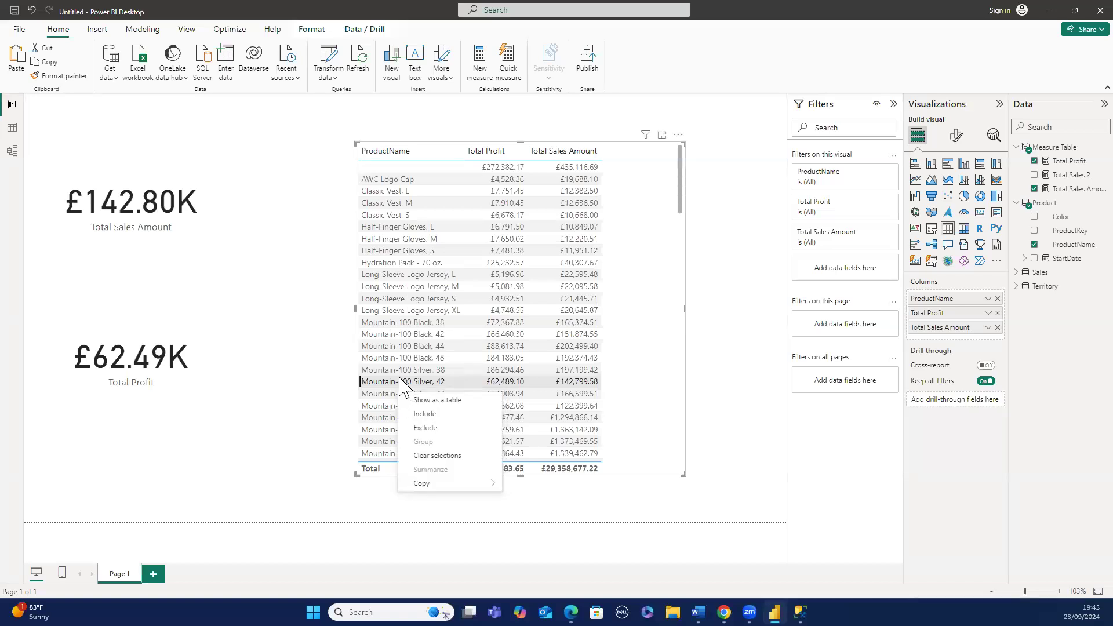
{"action": "left_click", "coordinate": [398, 377]}
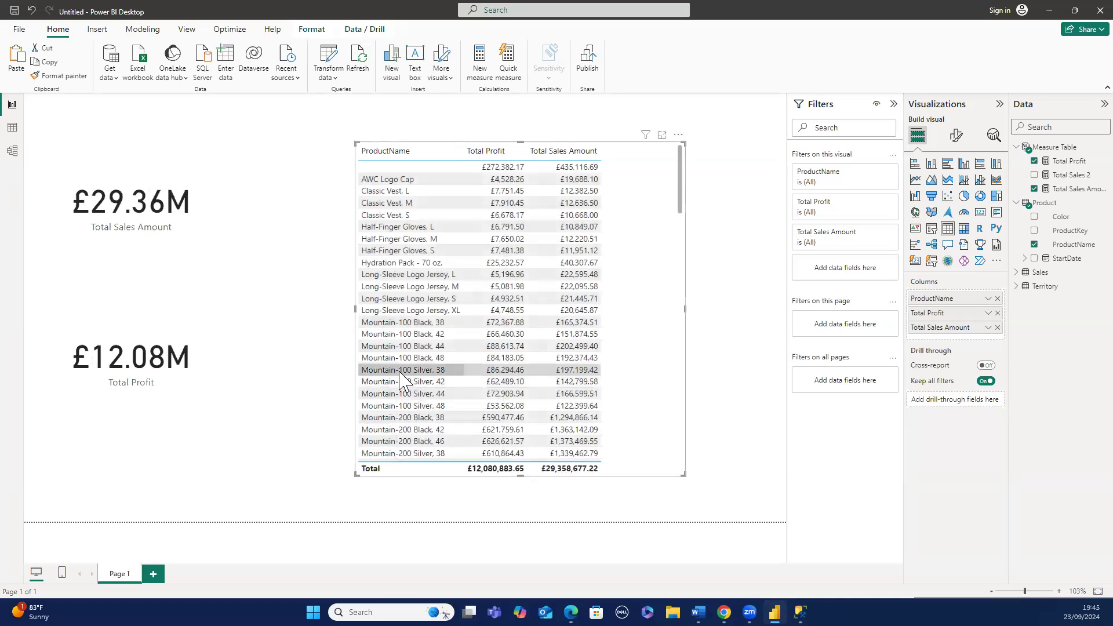
{"action": "left_click", "coordinate": [404, 371]}
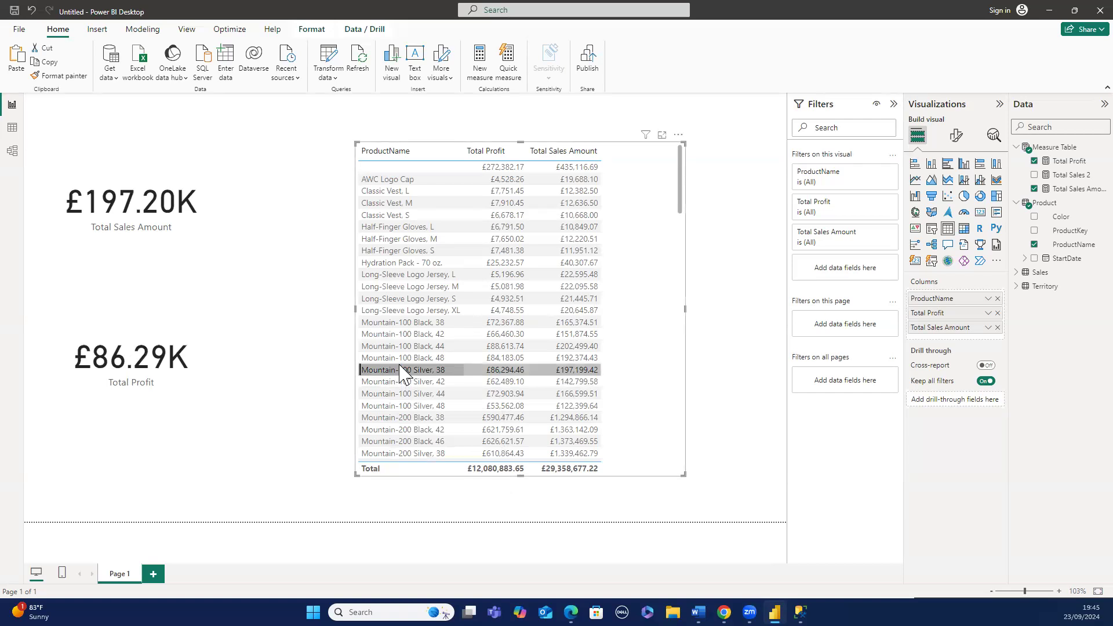
{"action": "right_click", "coordinate": [618, 420]}
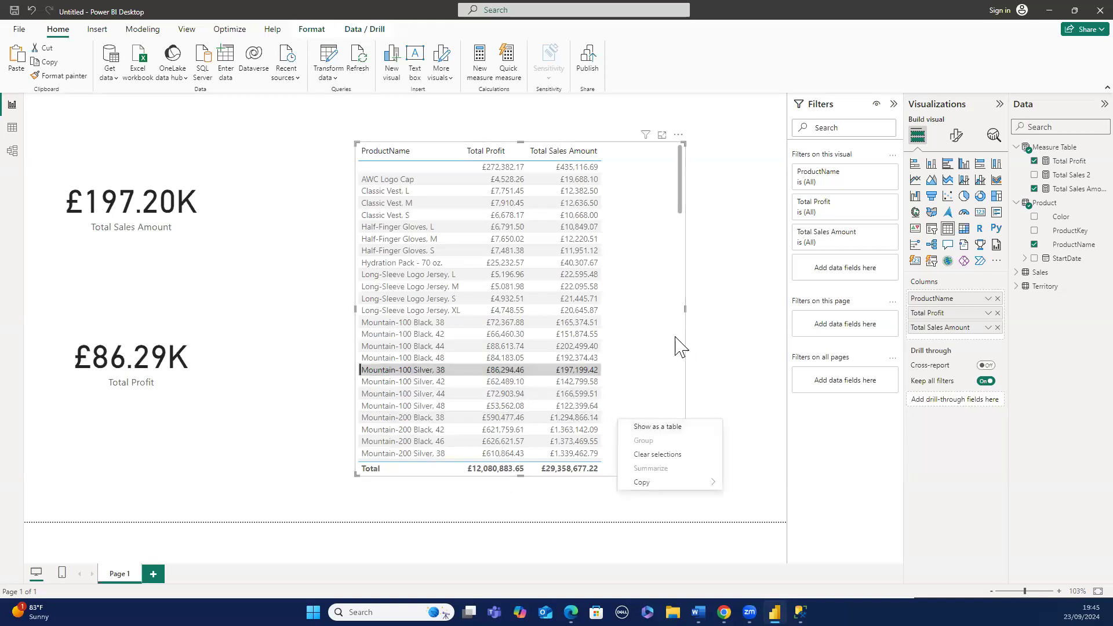
{"action": "key", "text": "Escape"}
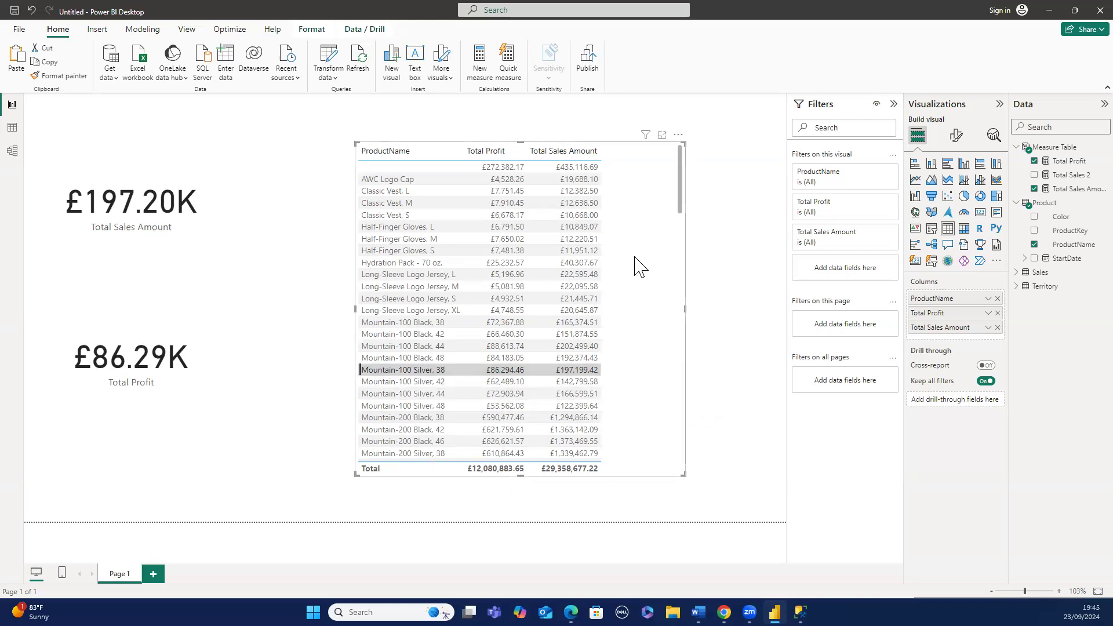
{"action": "left_click", "coordinate": [650, 156]}
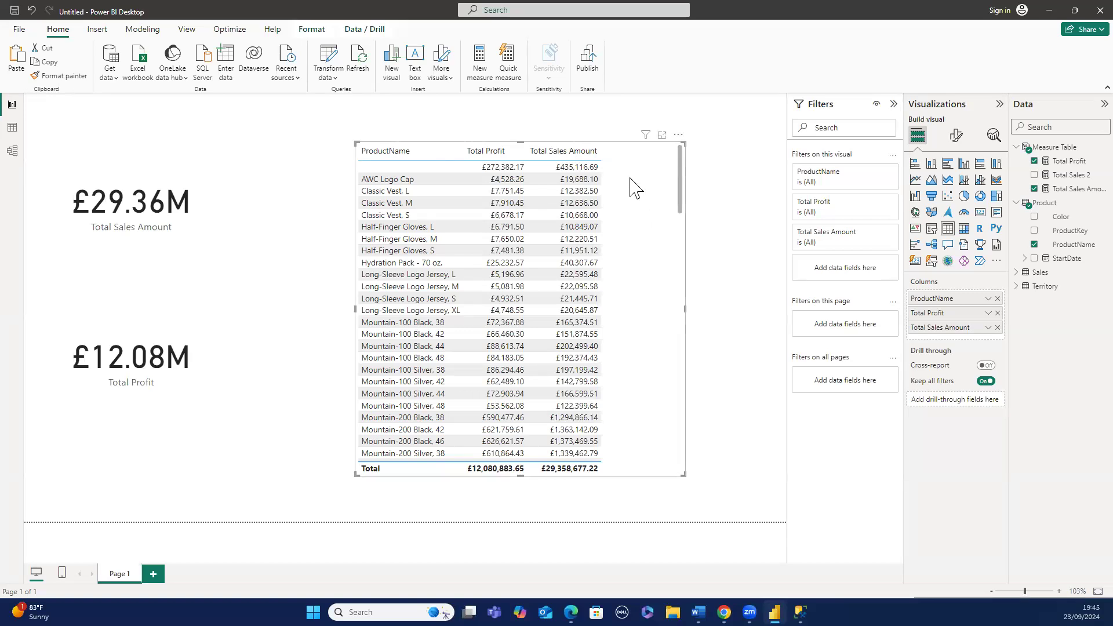
{"action": "left_click", "coordinate": [519, 123]}
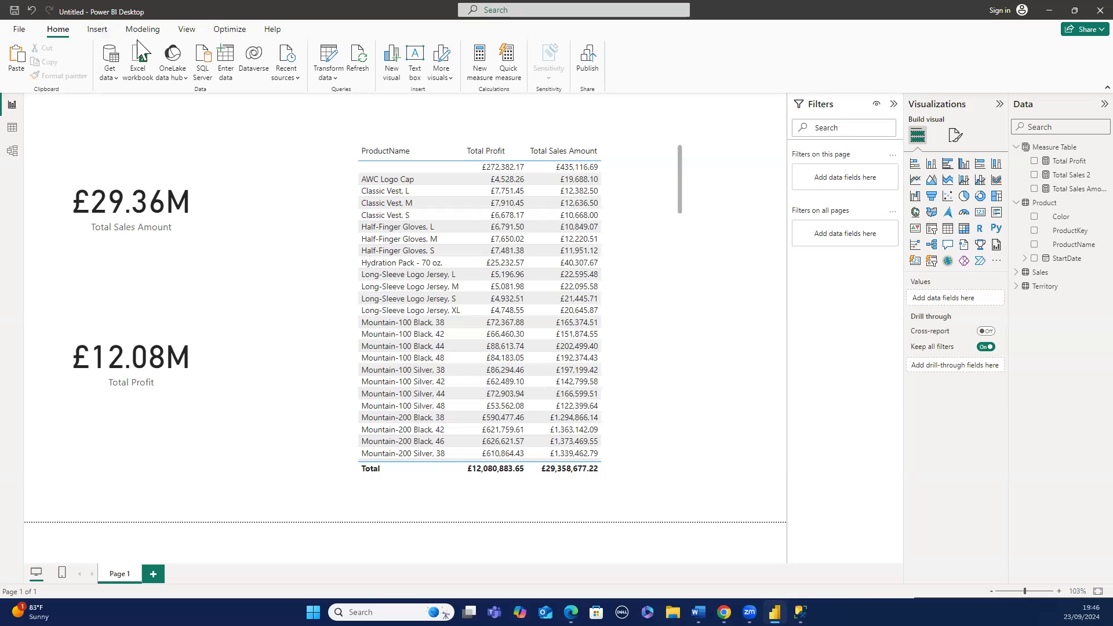
{"action": "left_click", "coordinate": [98, 29]}
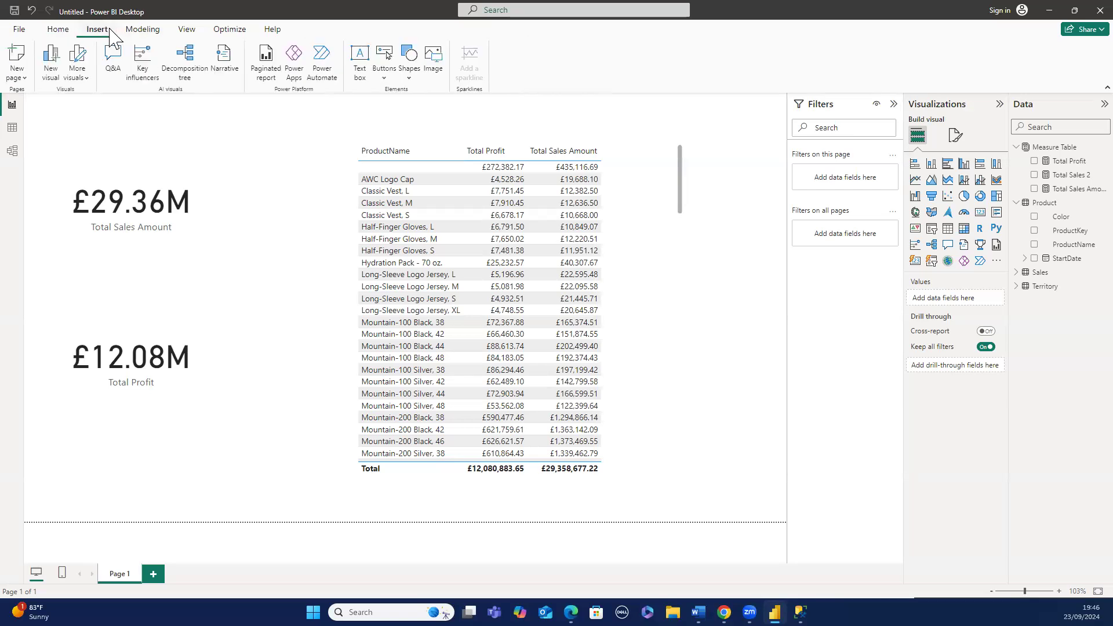
{"action": "left_click", "coordinate": [144, 32]}
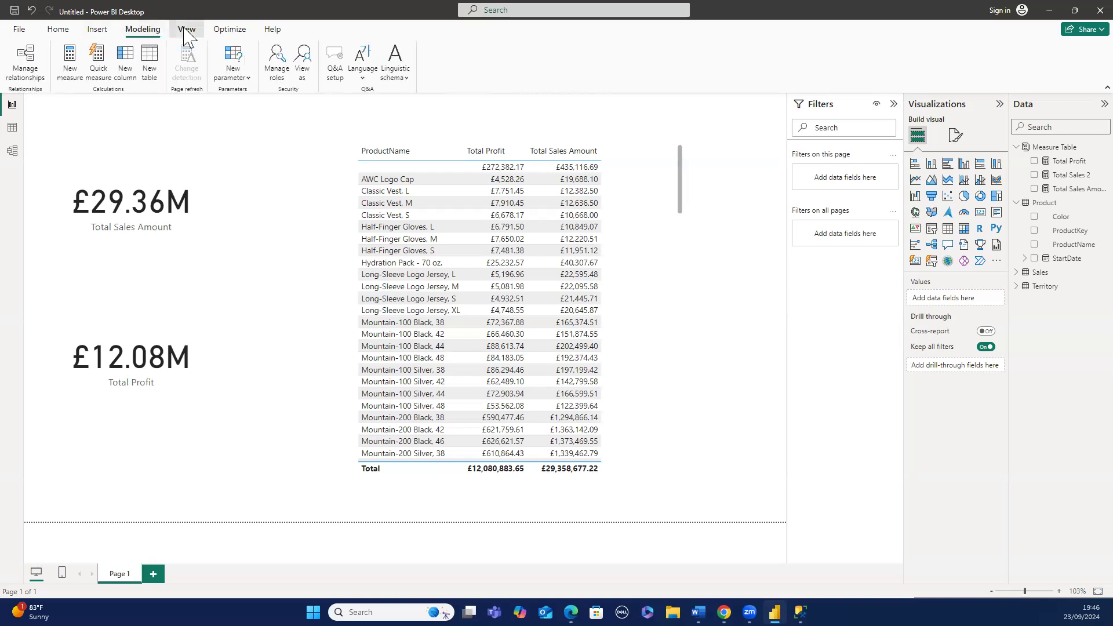
{"action": "left_click", "coordinate": [187, 30]}
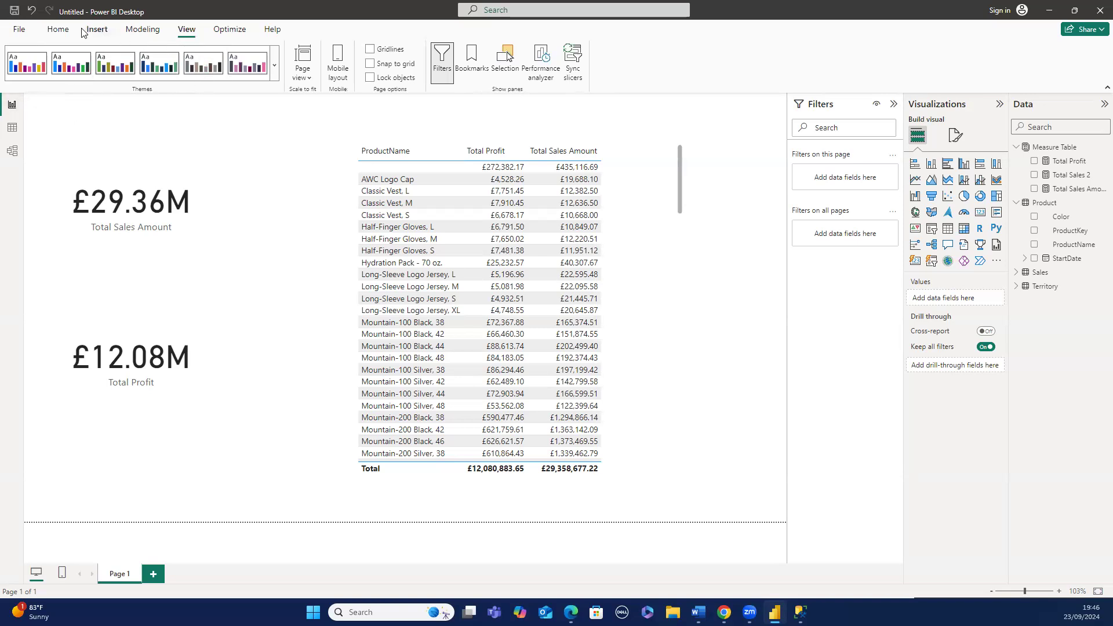
{"action": "left_click", "coordinate": [59, 31]}
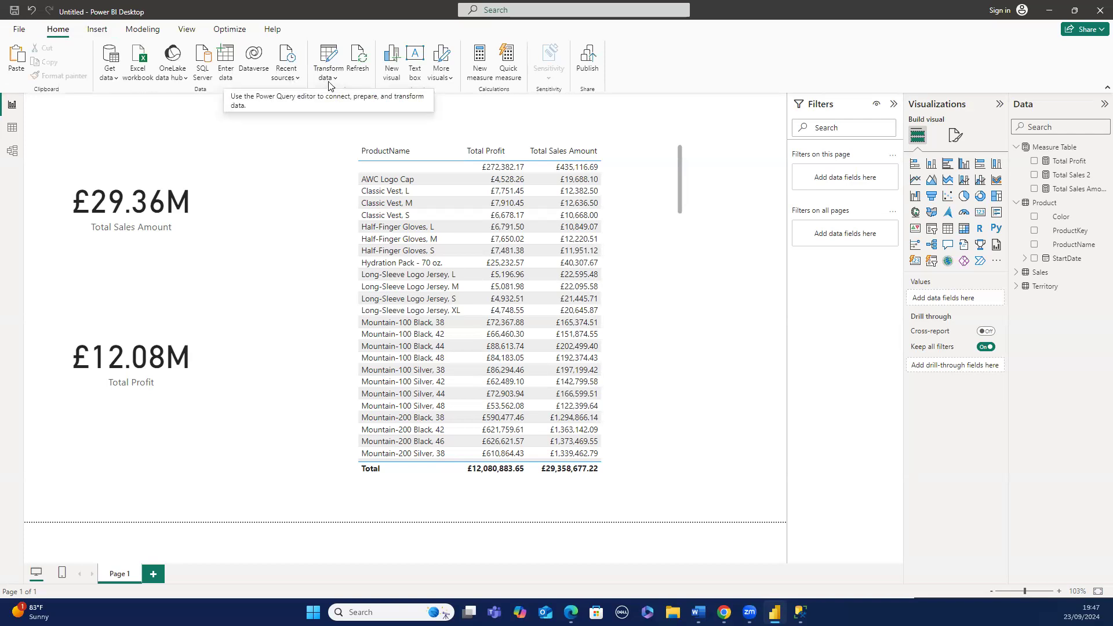
{"action": "left_click", "coordinate": [225, 75]}
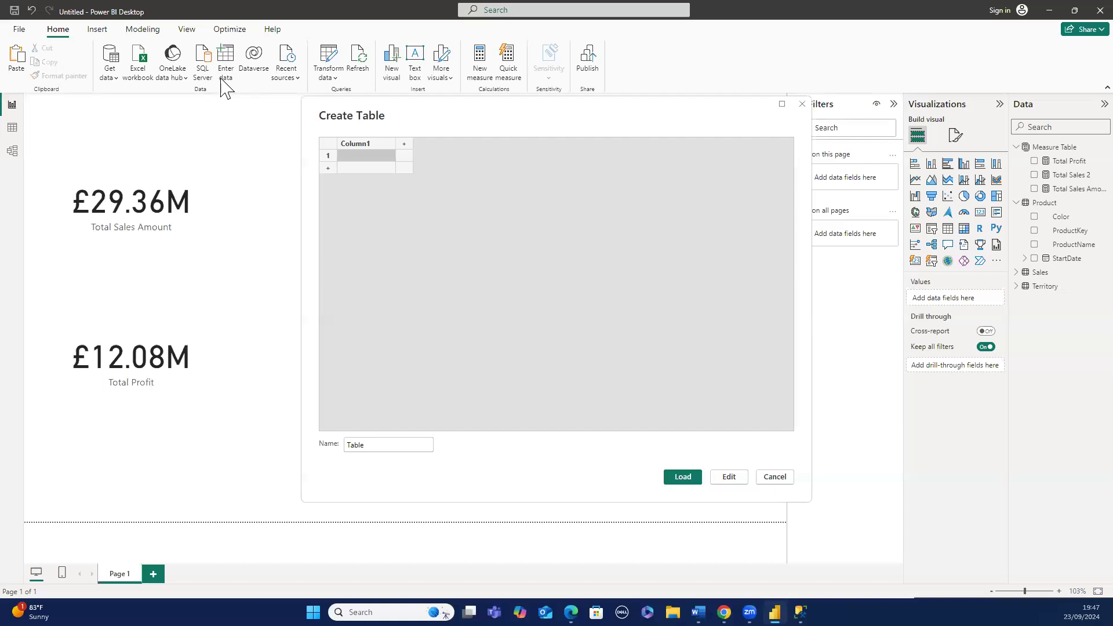
{"action": "left_click", "coordinate": [803, 105]}
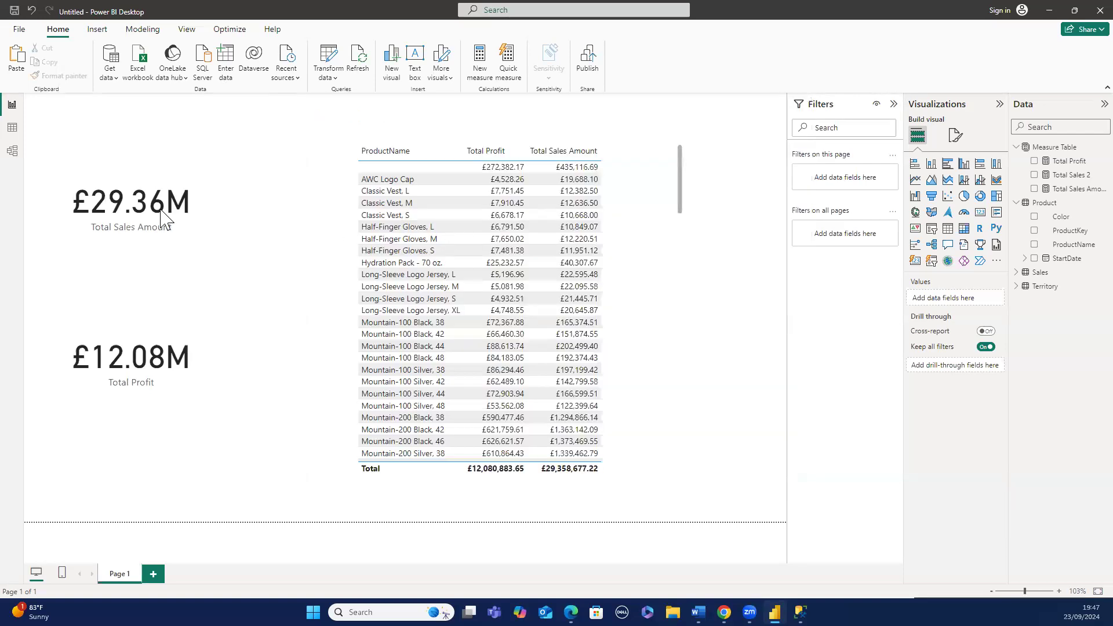
- Create a new calculated table with the formula Date = CALENDARAUTO()
{"action": "left_click", "coordinate": [12, 128]}
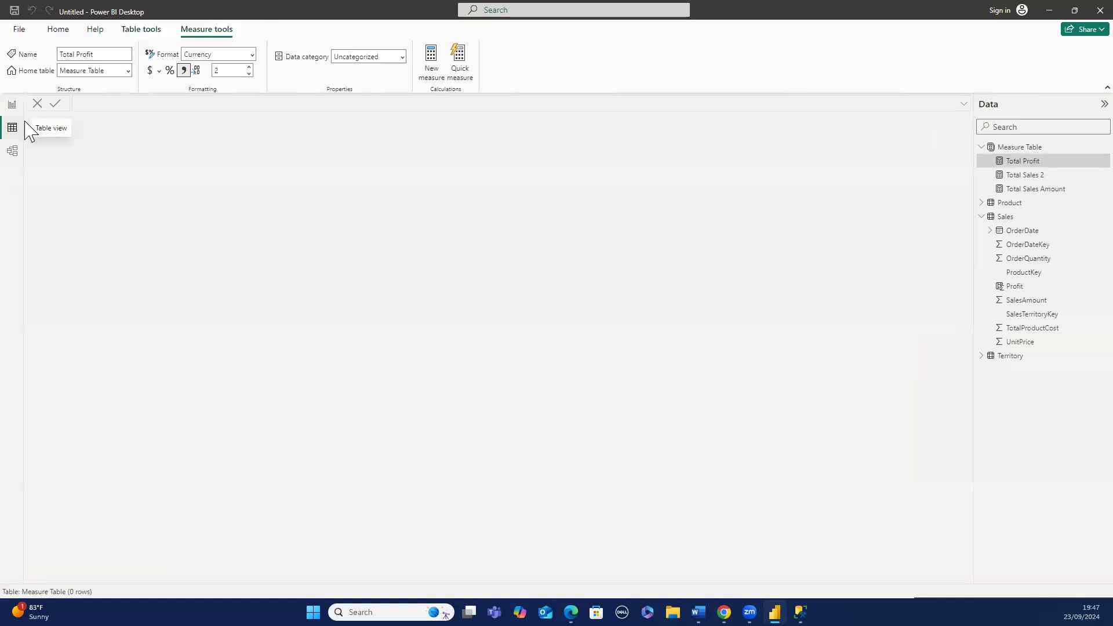
{"action": "left_click", "coordinate": [67, 32]}
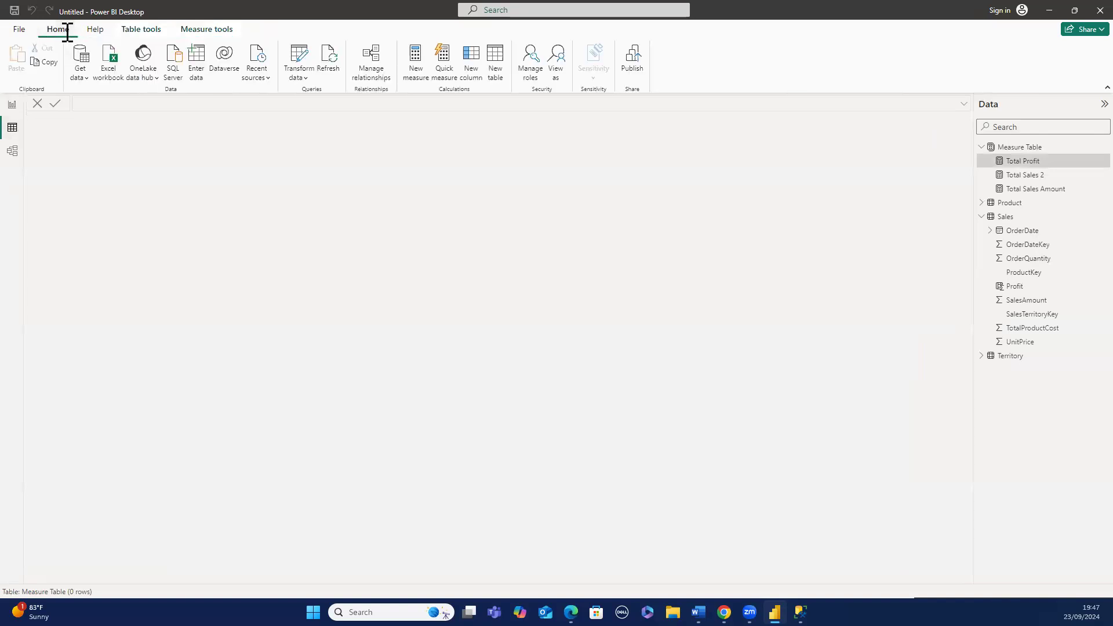
{"action": "left_click", "coordinate": [490, 53]}
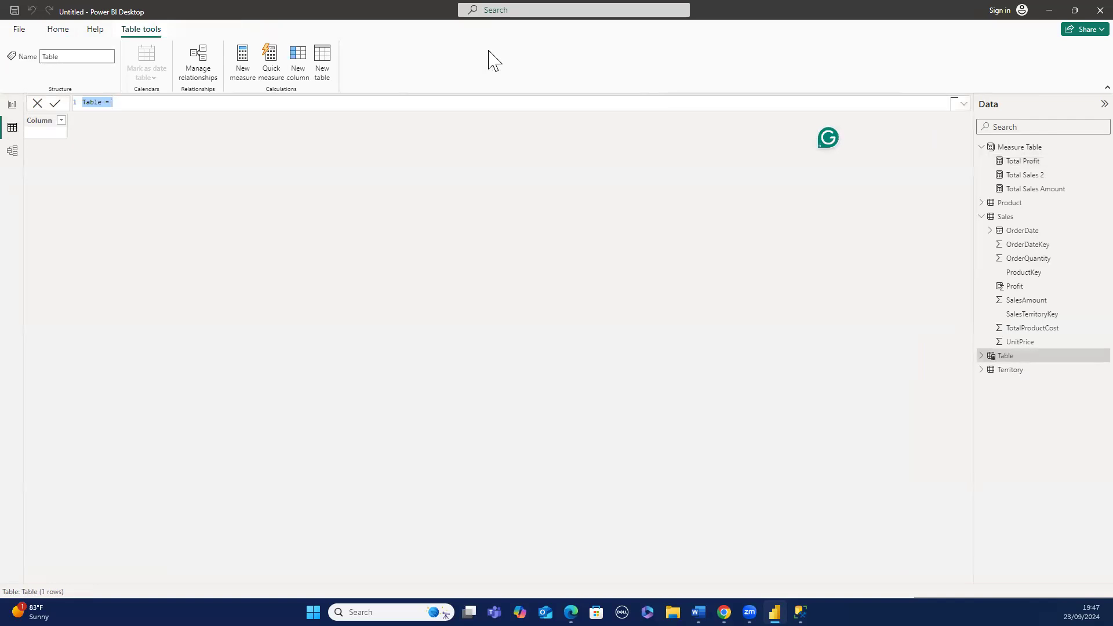
{"action": "type", "text": "Date = "}
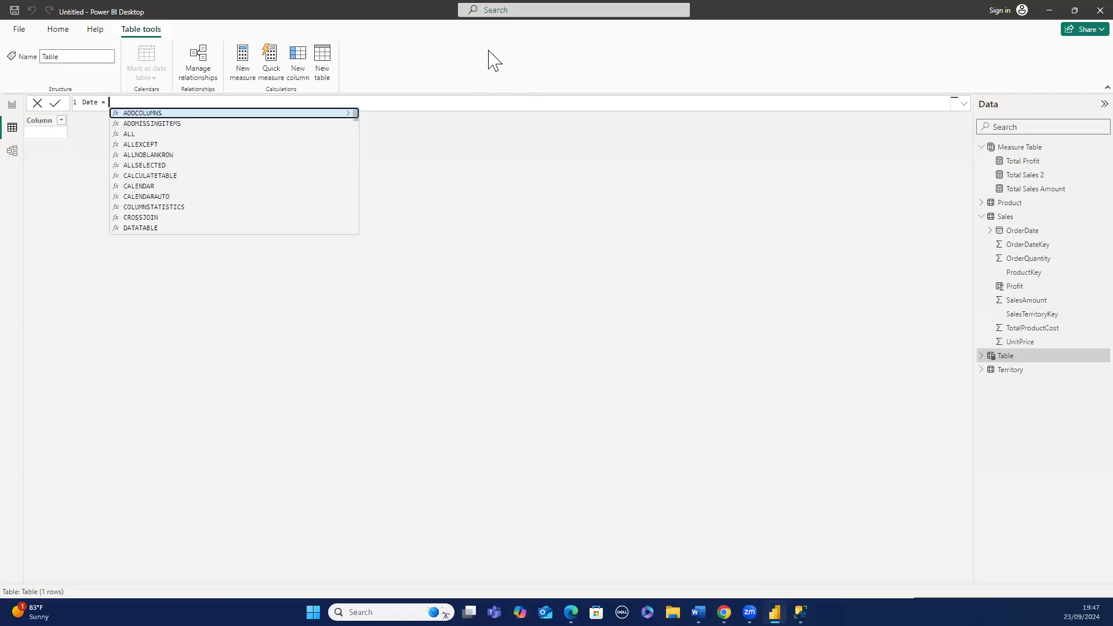
{"action": "type", "text": "calen"}
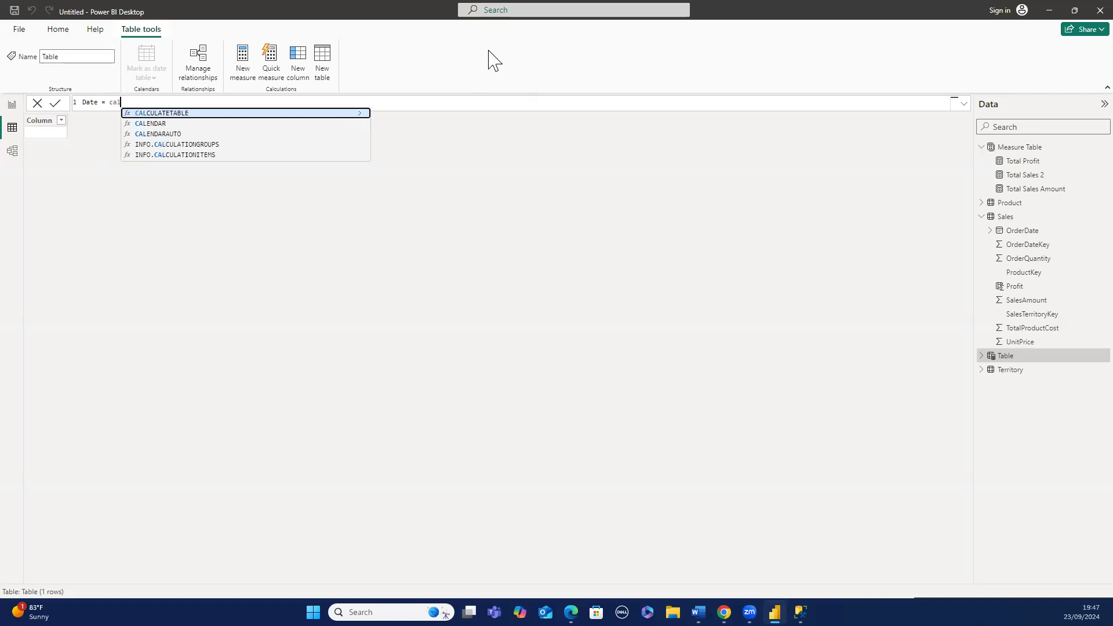
{"action": "left_click", "coordinate": [315, 124]}
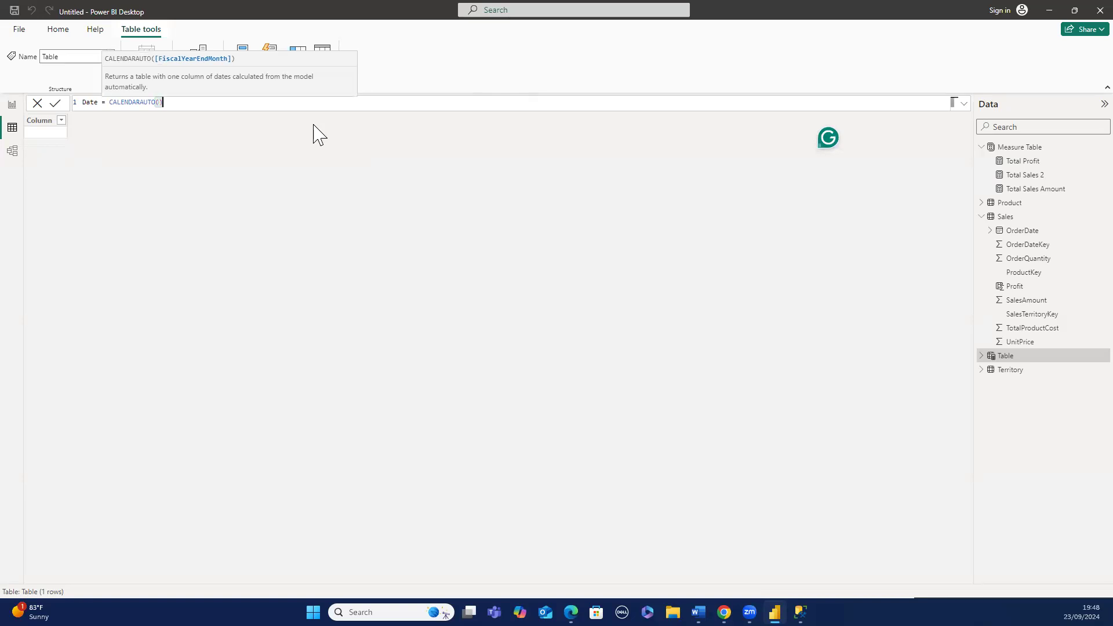
{"action": "type", "text": ")"}
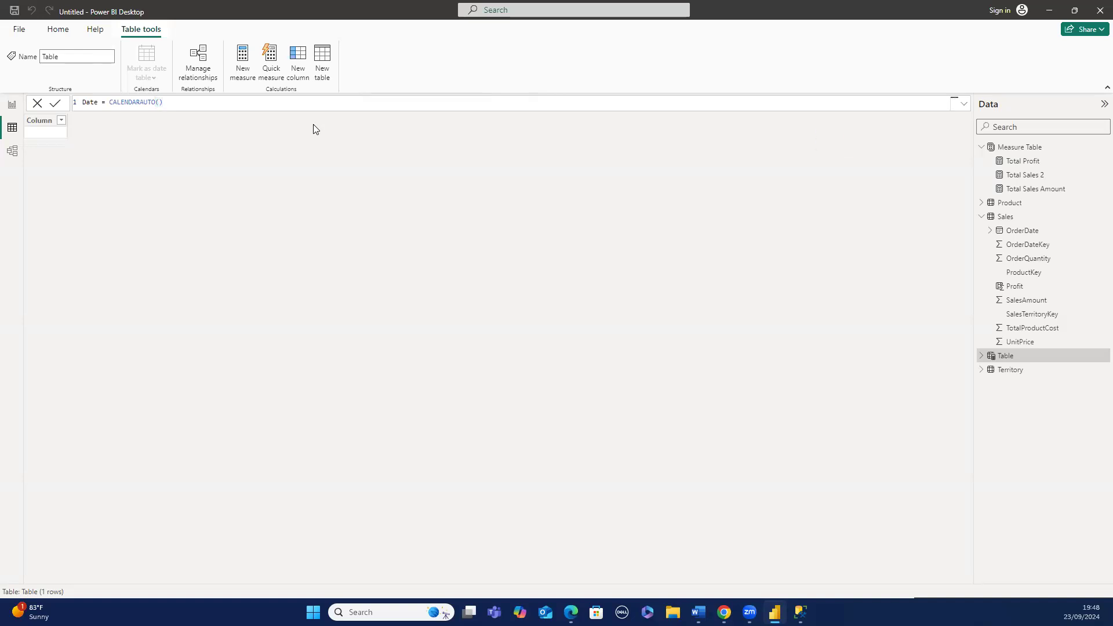
{"action": "key", "text": "Return"}
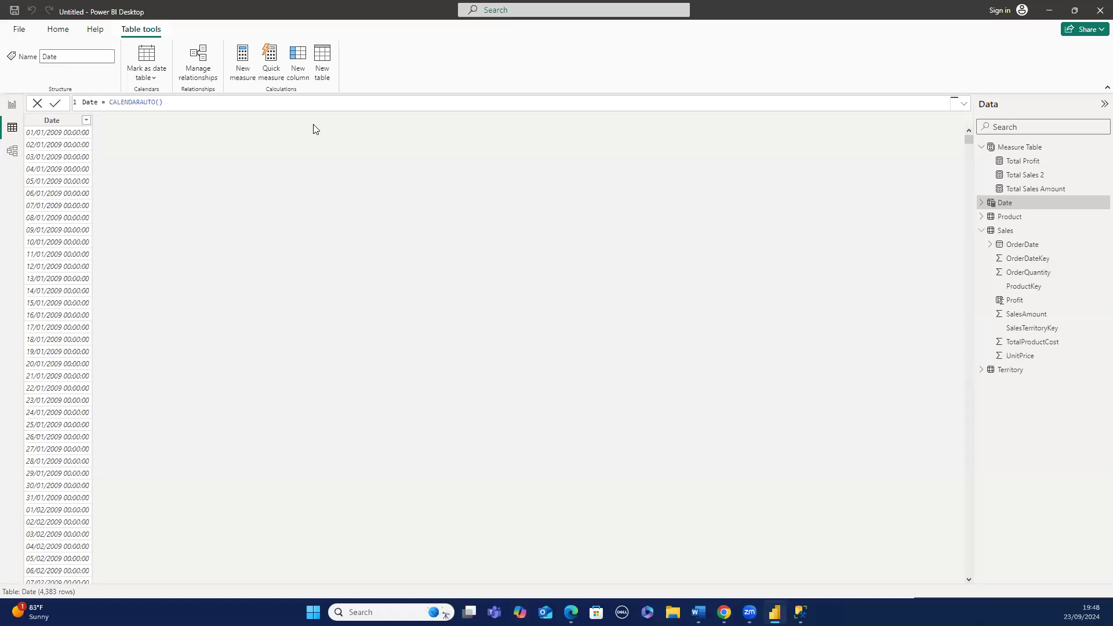
- Browse the date values of the new Date column and of the Sales table's OrderDate column
{"action": "left_click", "coordinate": [85, 122]}
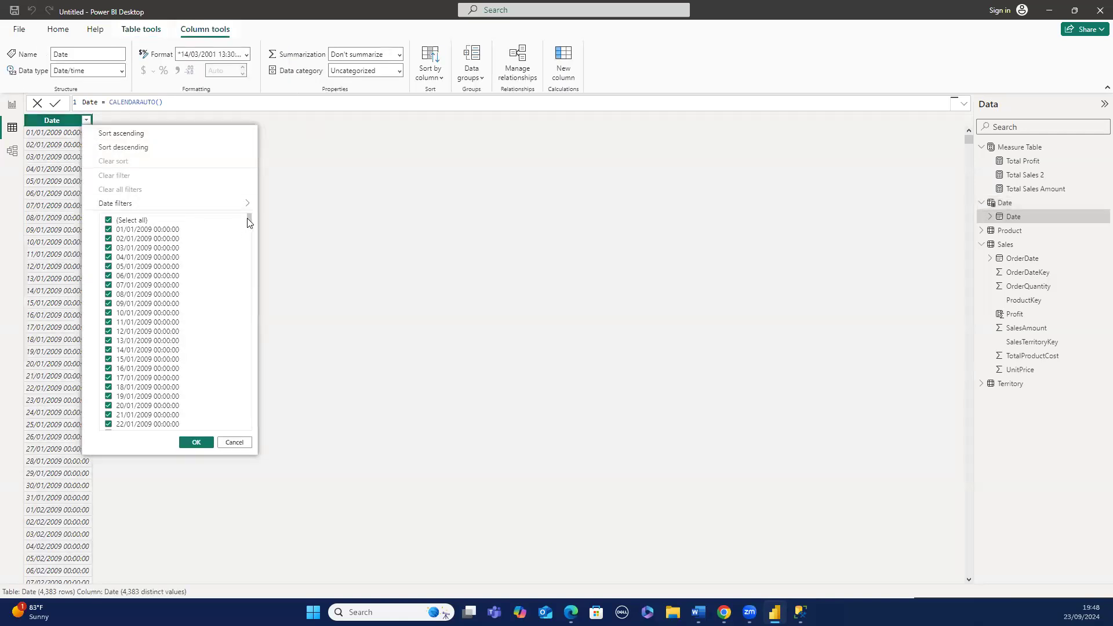
{"action": "left_click_drag", "start_coordinate": [248, 219], "coordinate": [207, 432]}
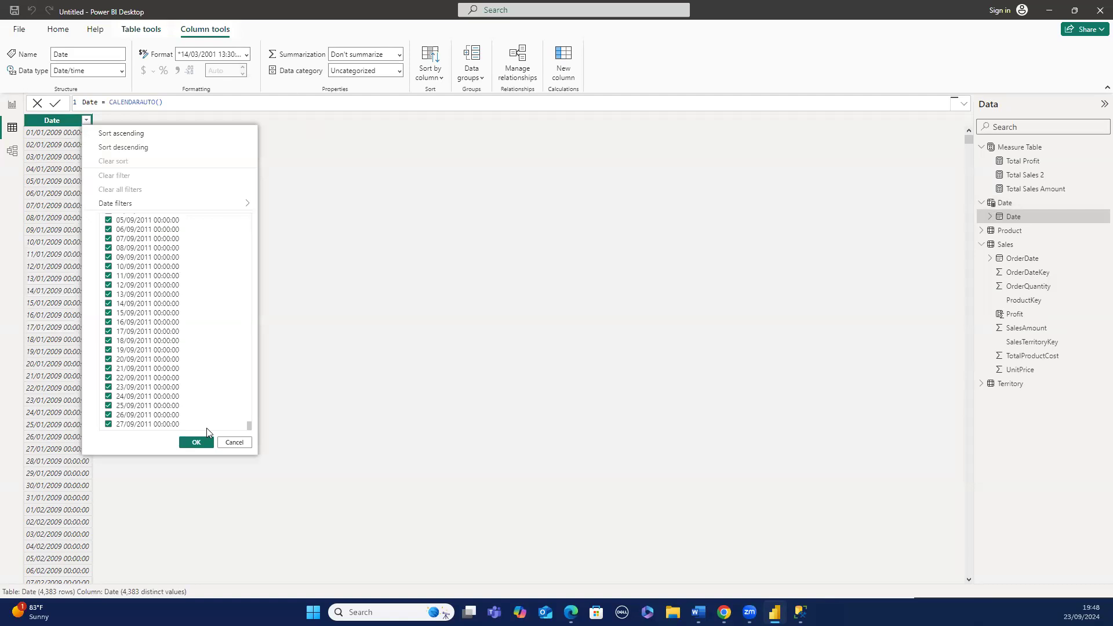
{"action": "left_click", "coordinate": [307, 382]}
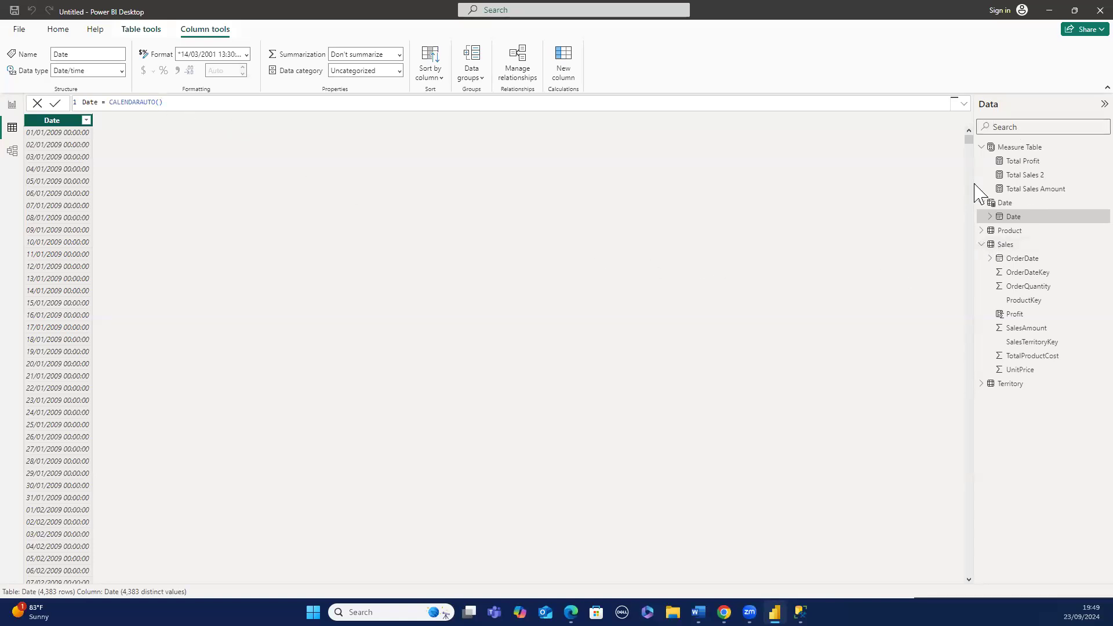
{"action": "left_click", "coordinate": [1012, 244]}
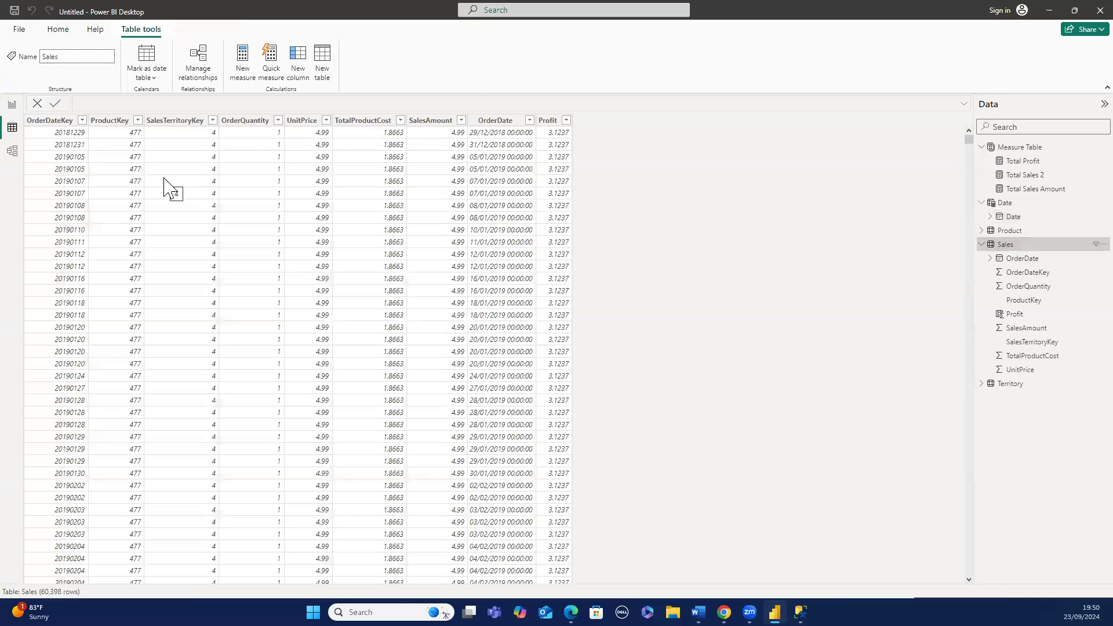
{"action": "left_click", "coordinate": [530, 121]}
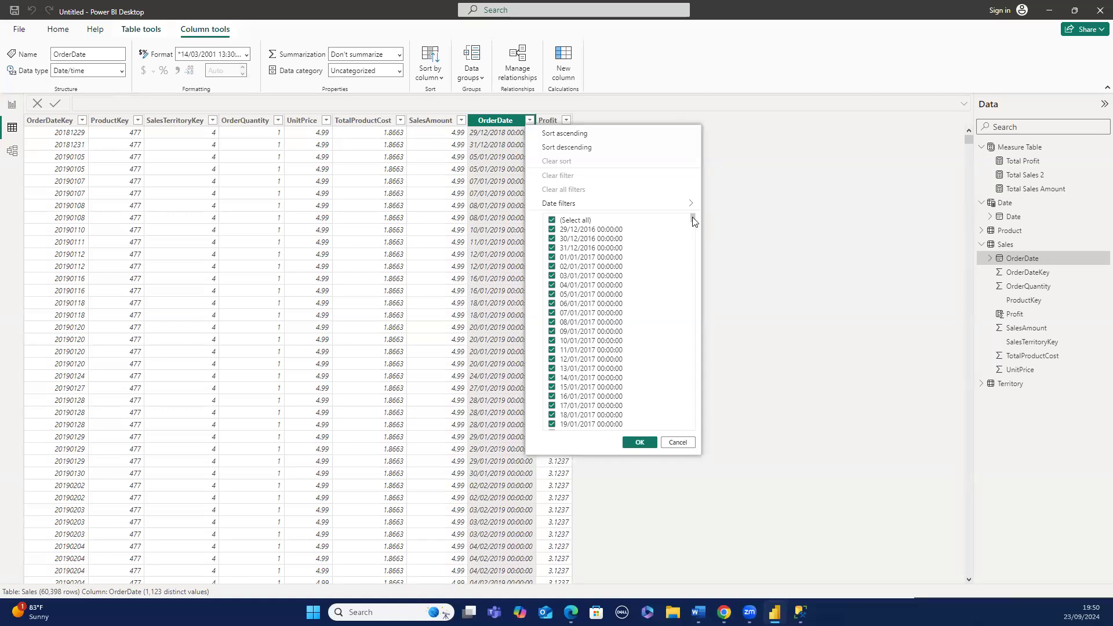
{"action": "left_click_drag", "start_coordinate": [694, 222], "coordinate": [634, 467]}
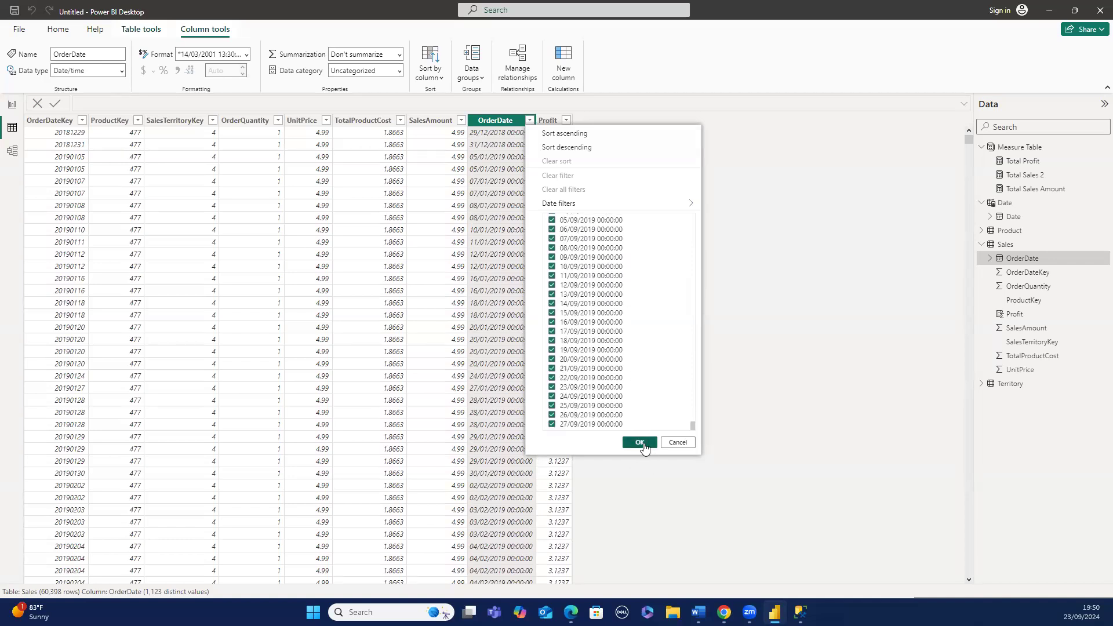
{"action": "left_click", "coordinate": [643, 444]}
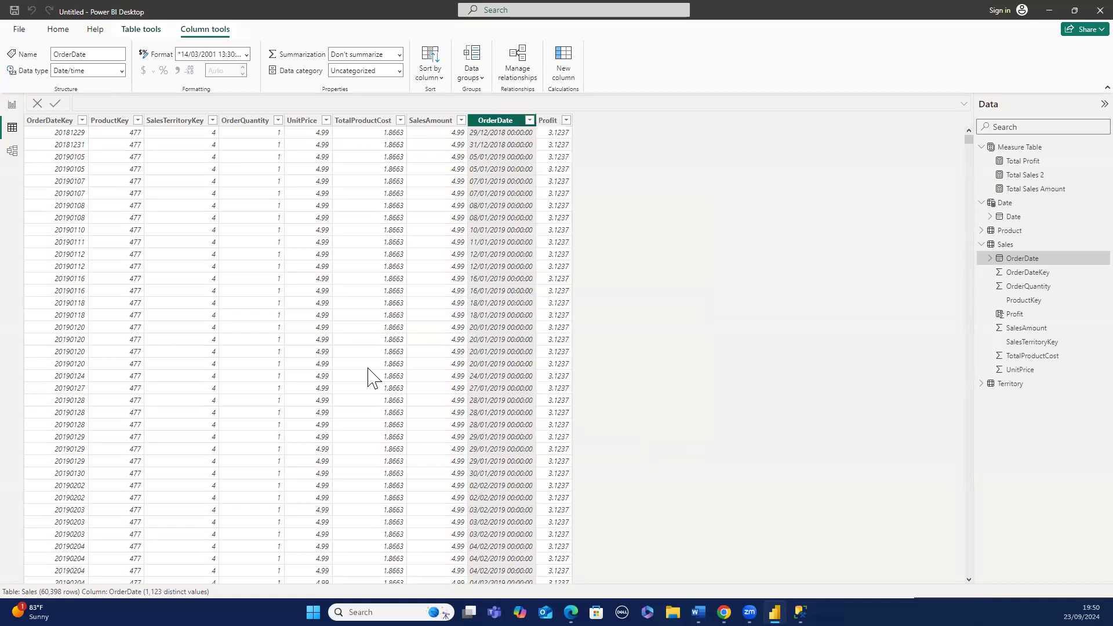
- Mark the Date table as a date table, choosing Date as its date column
{"action": "left_click", "coordinate": [13, 105]}
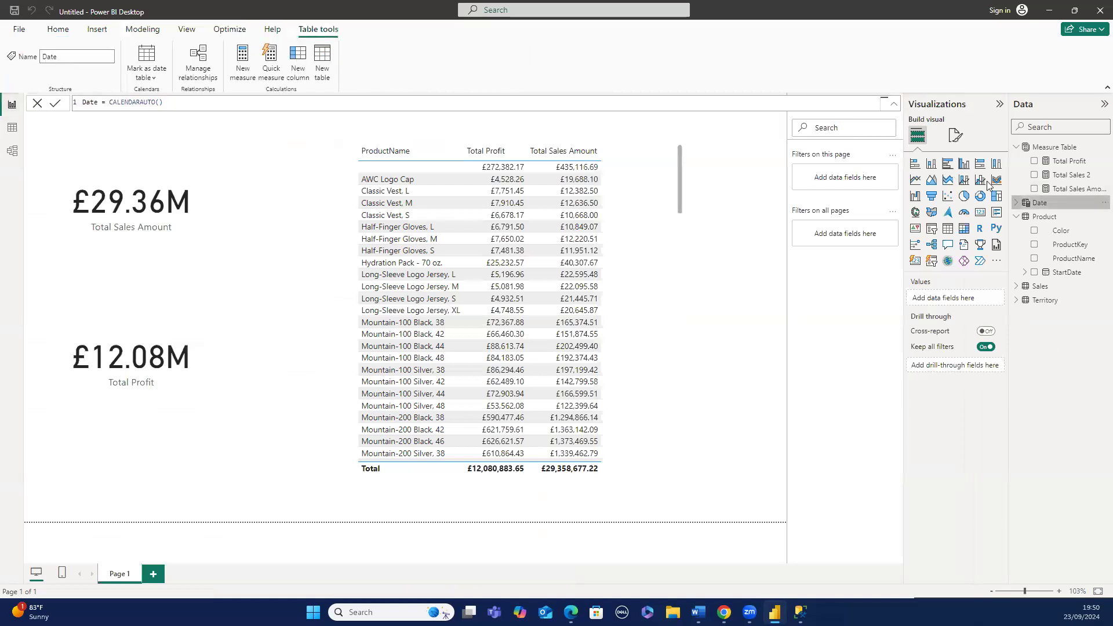
{"action": "left_click", "coordinate": [154, 79]}
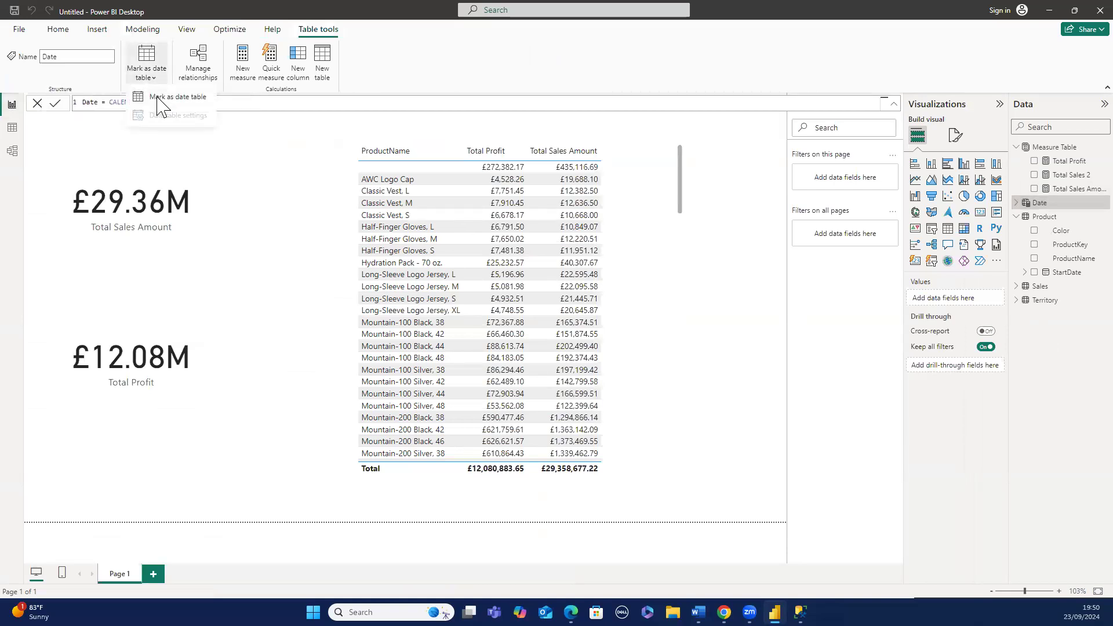
{"action": "left_click", "coordinate": [158, 100]}
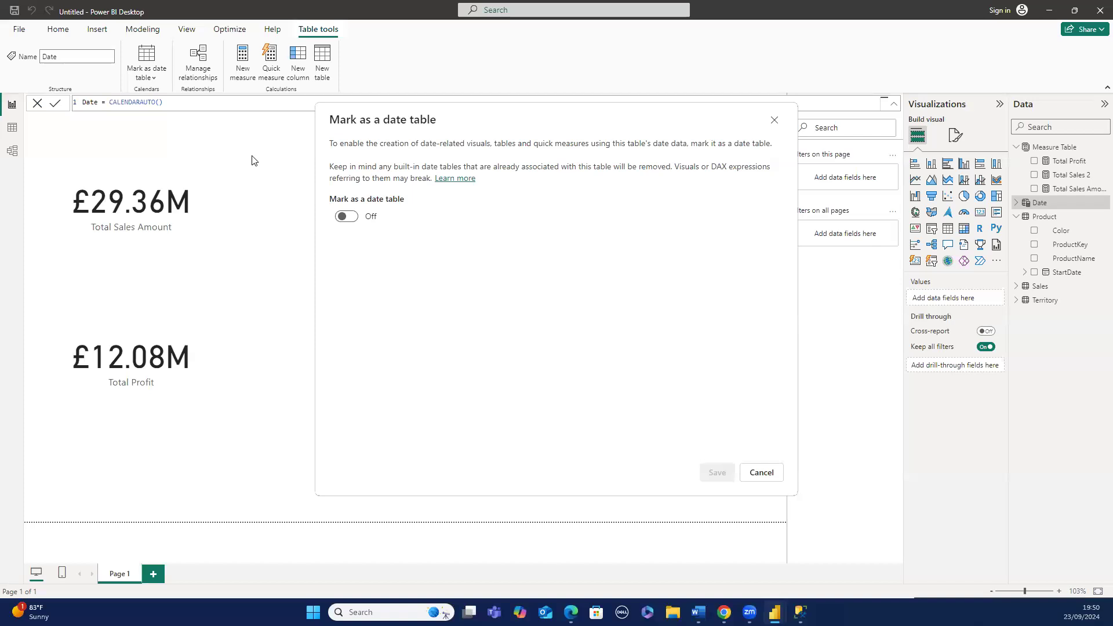
{"action": "left_click", "coordinate": [353, 215]}
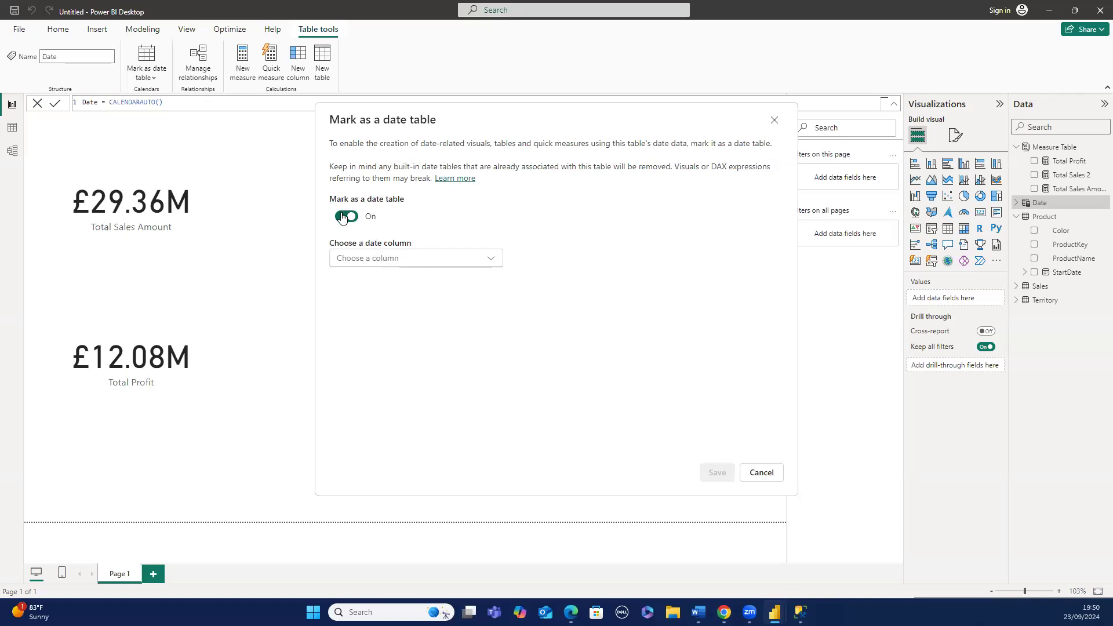
{"action": "left_click", "coordinate": [343, 217]}
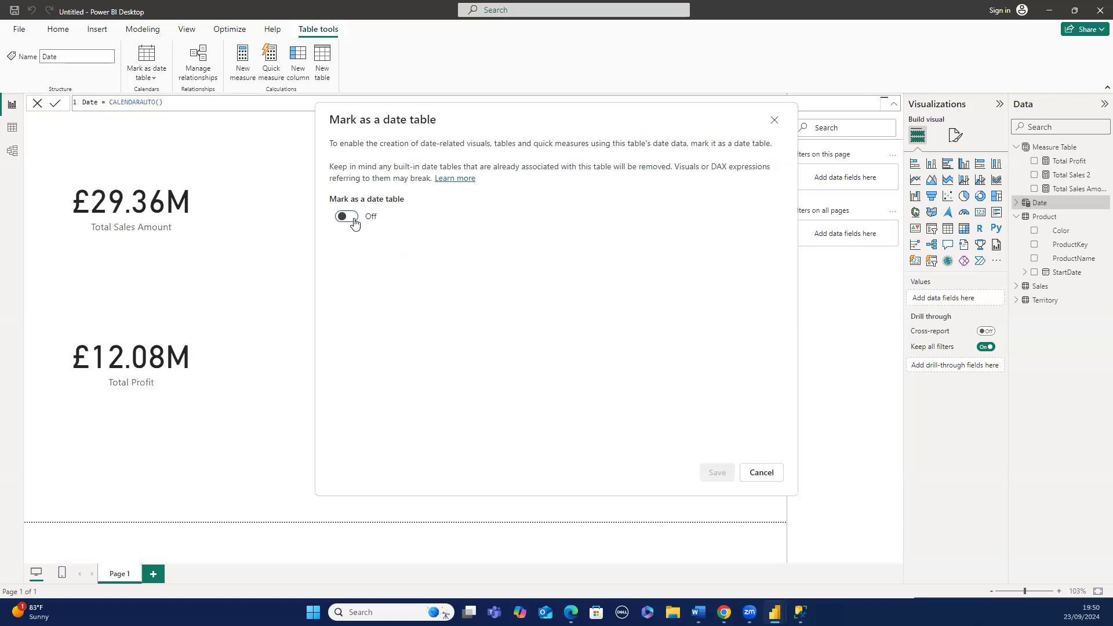
{"action": "left_click", "coordinate": [354, 219]}
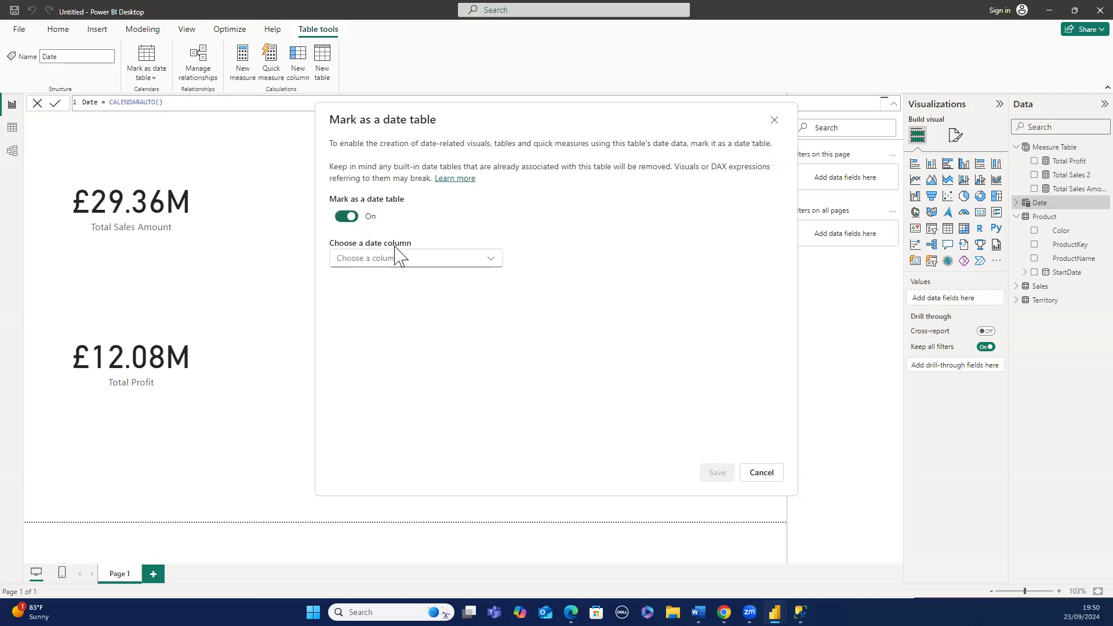
{"action": "left_click", "coordinate": [428, 261]}
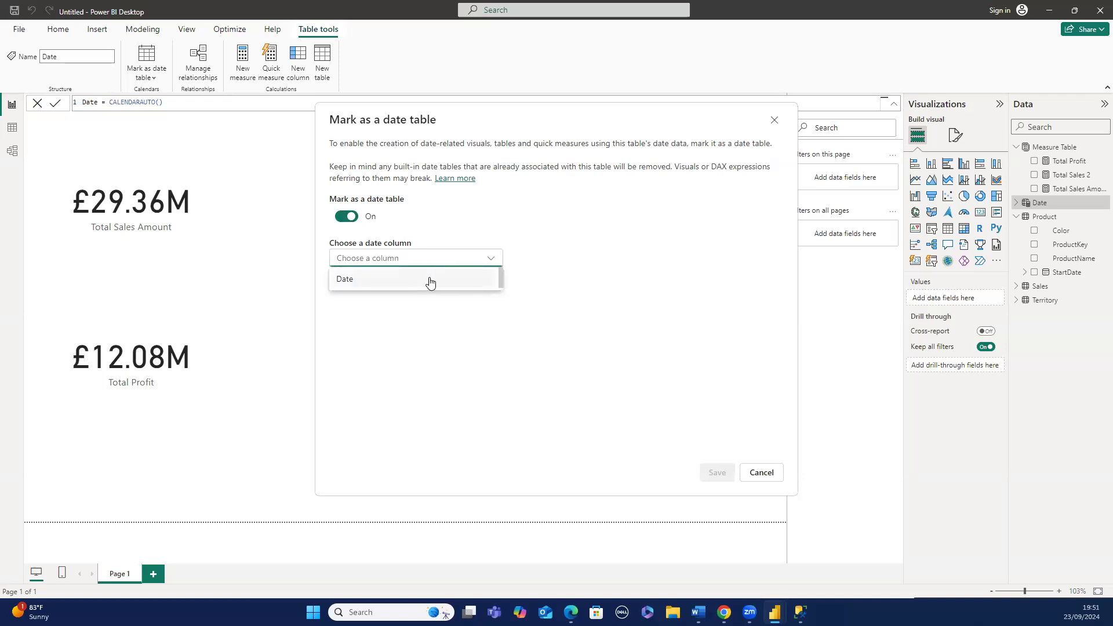
{"action": "left_click", "coordinate": [429, 280]}
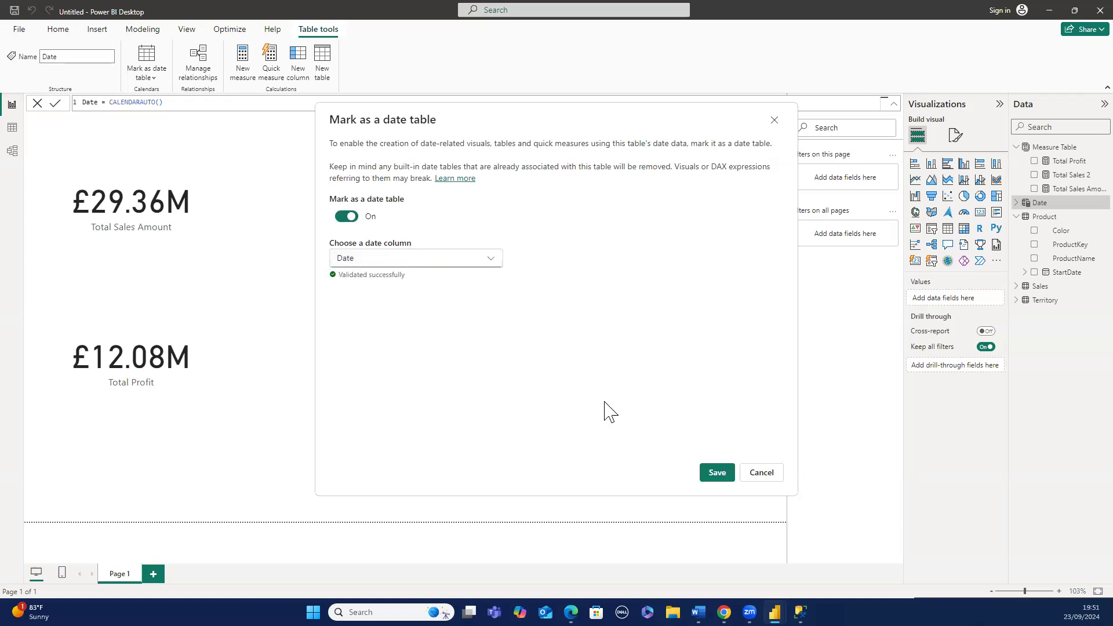
{"action": "left_click", "coordinate": [711, 478]}
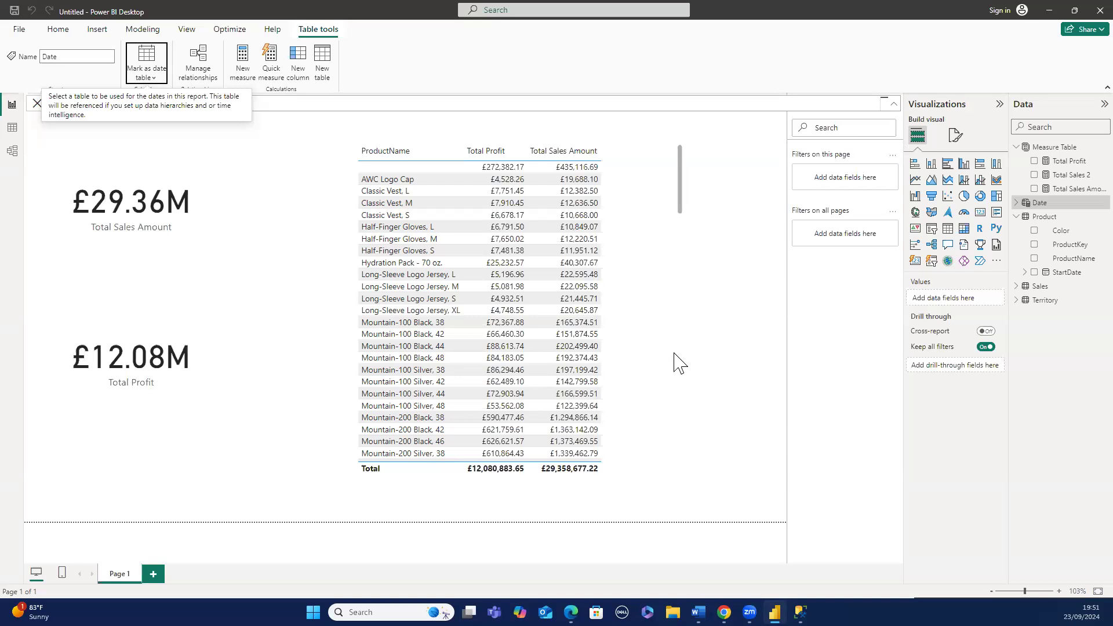
- Move the Date table card in the model view between the Product and Territory tables
{"action": "left_click", "coordinate": [281, 184]}
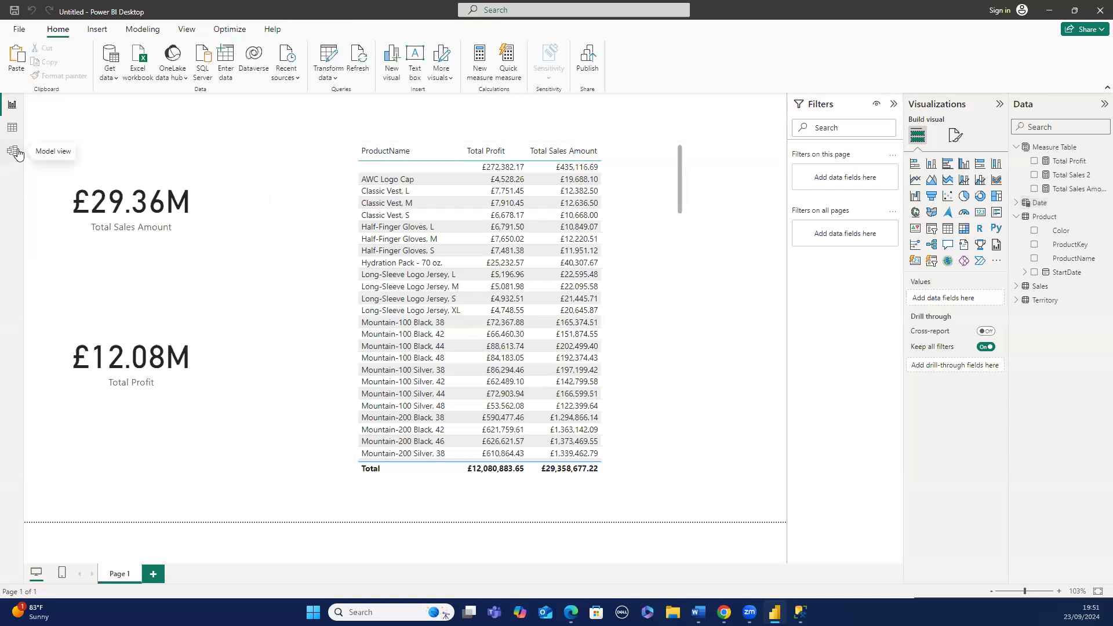
{"action": "left_click", "coordinate": [17, 153]}
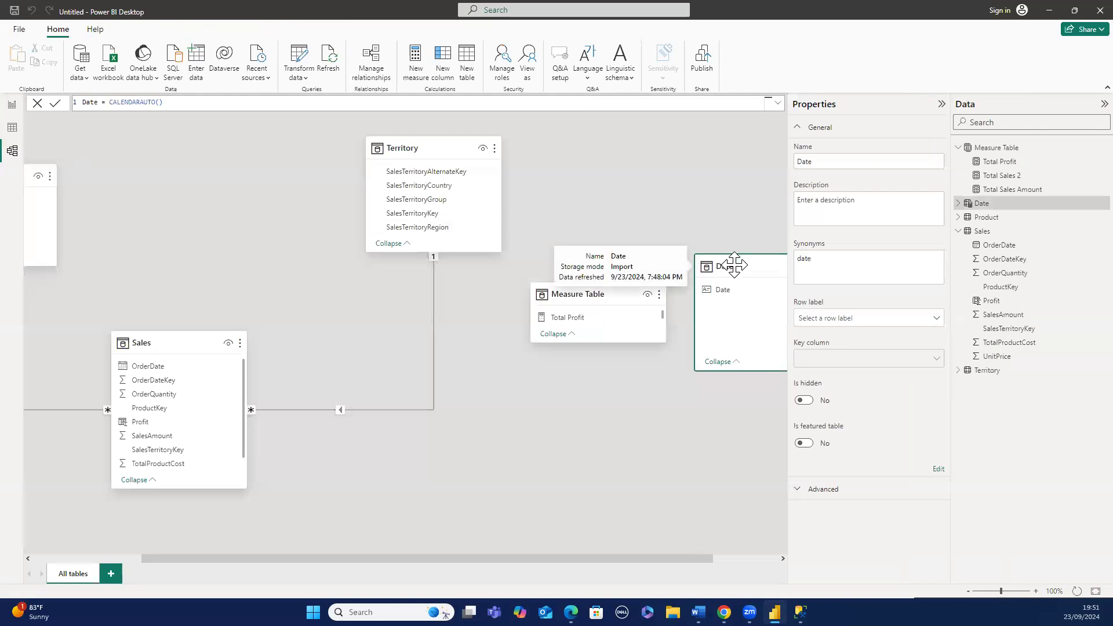
{"action": "left_click_drag", "start_coordinate": [734, 265], "coordinate": [295, 178]}
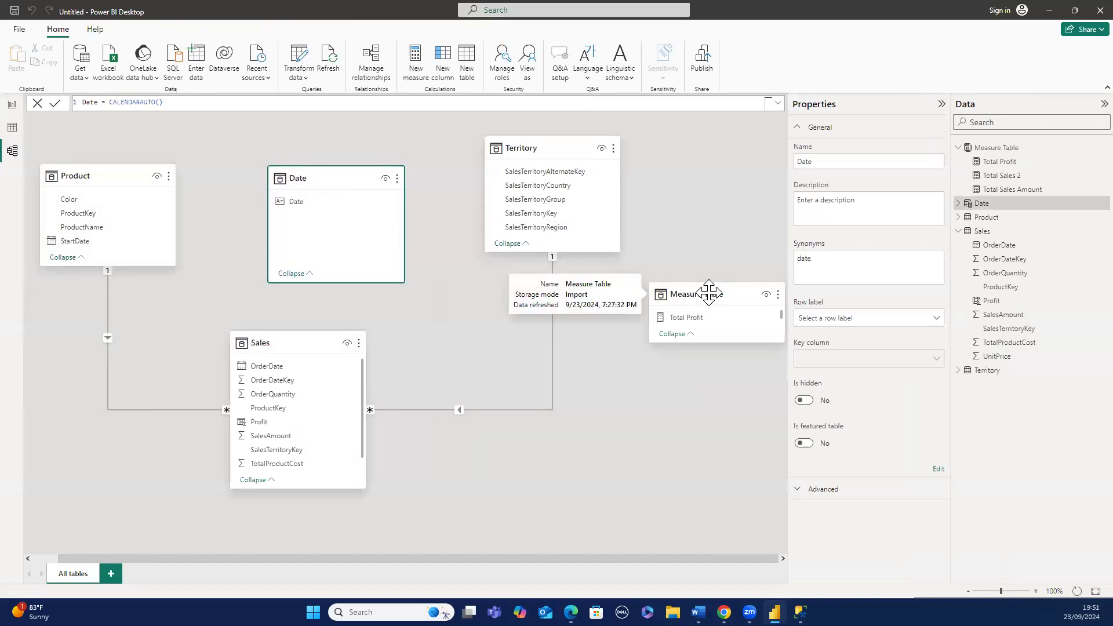
{"action": "right_click", "coordinate": [700, 251]}
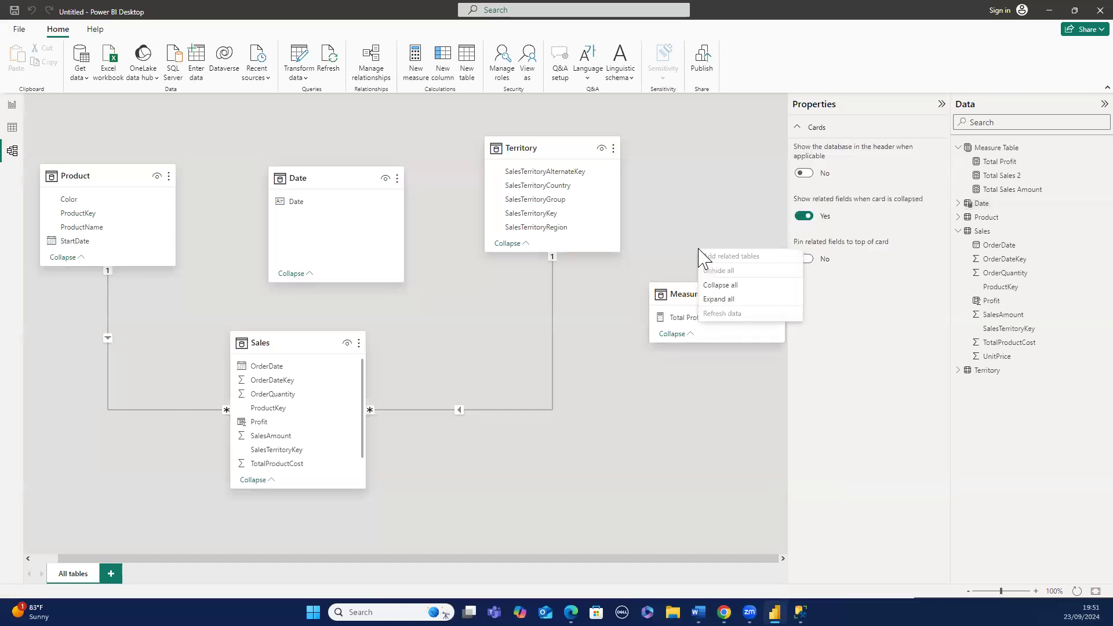
{"action": "left_click", "coordinate": [685, 293]}
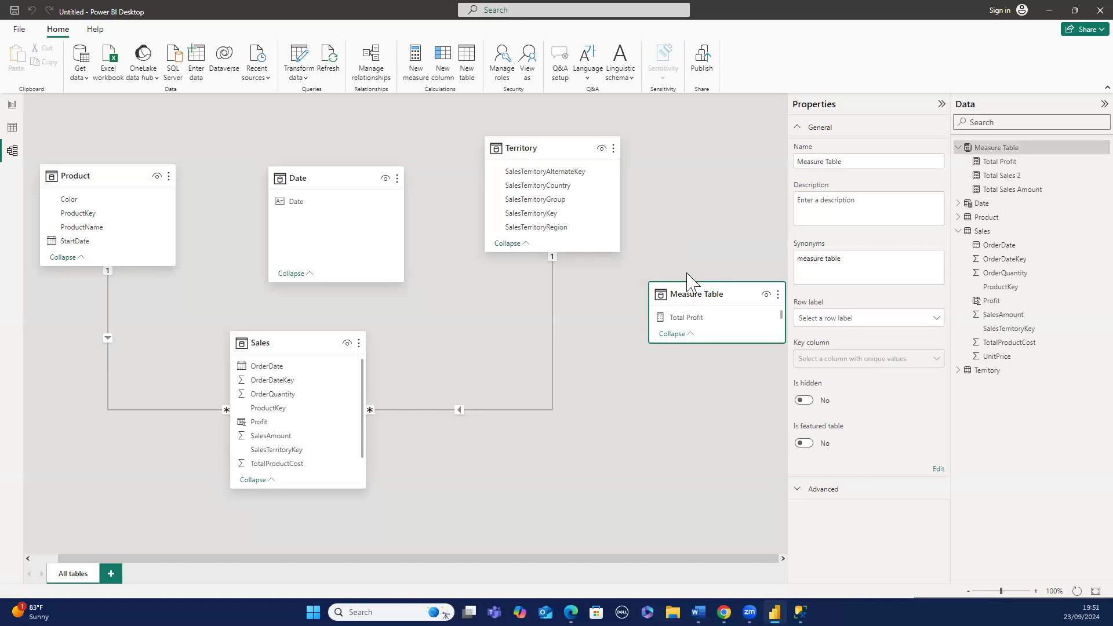
- Browse the Date and Sales tables in the data view before returning to the model view
{"action": "right_click", "coordinate": [688, 275]}
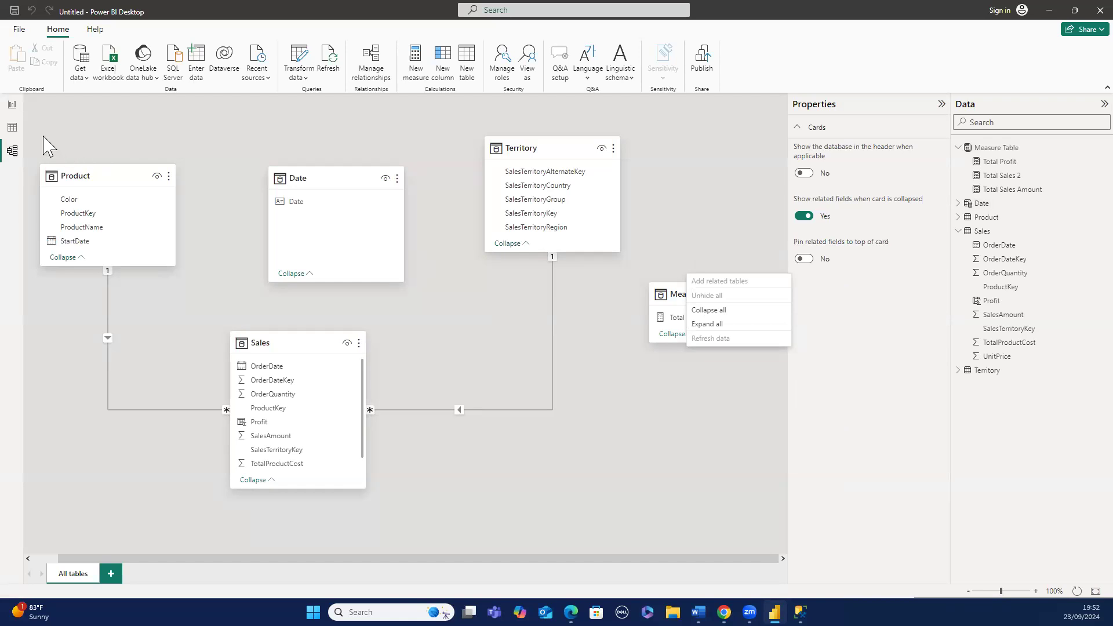
{"action": "left_click", "coordinate": [13, 128]}
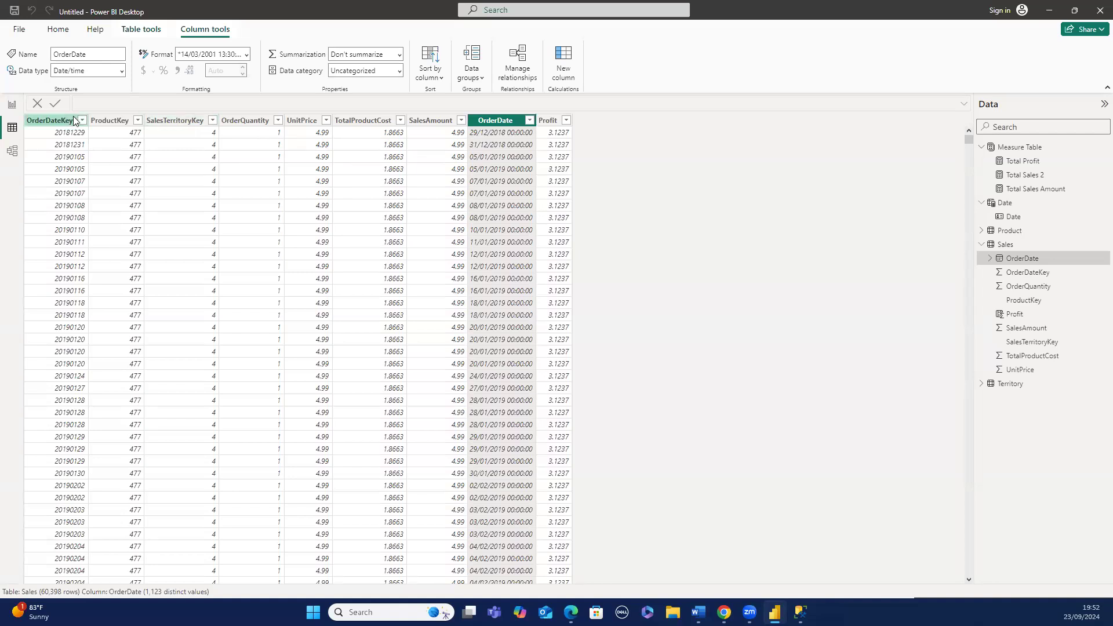
{"action": "left_click", "coordinate": [1008, 203]}
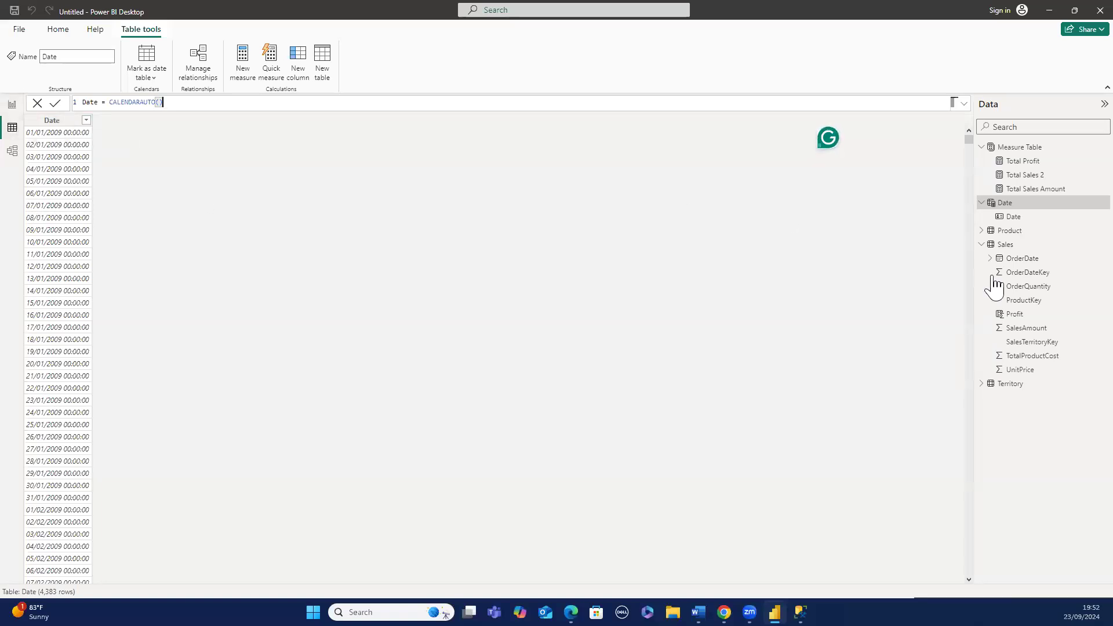
{"action": "left_click", "coordinate": [1007, 248]}
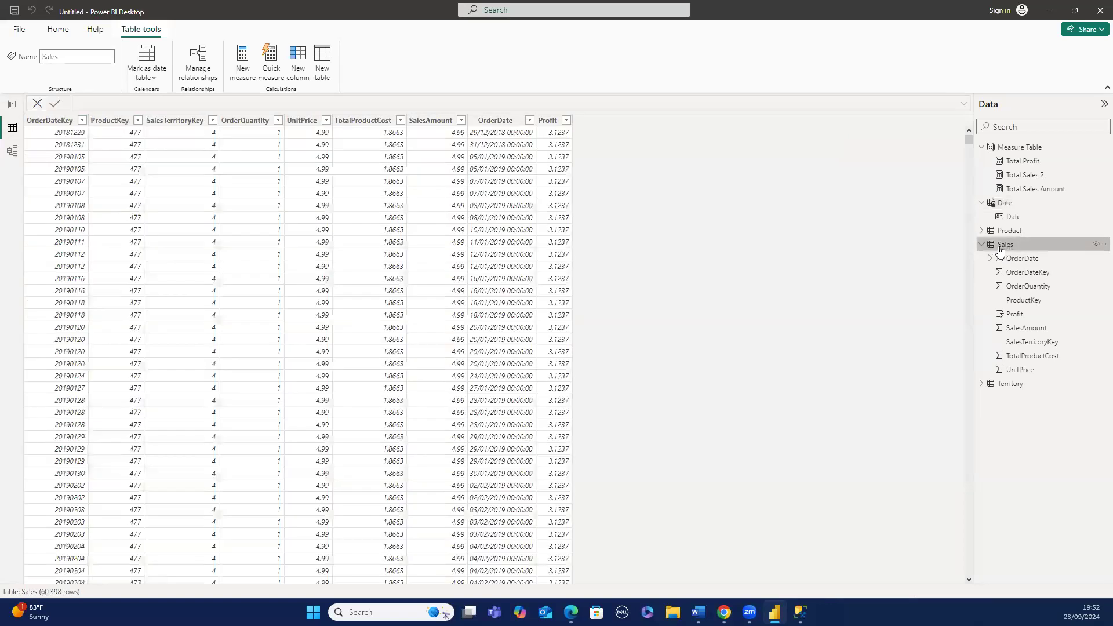
{"action": "left_click", "coordinate": [12, 151]}
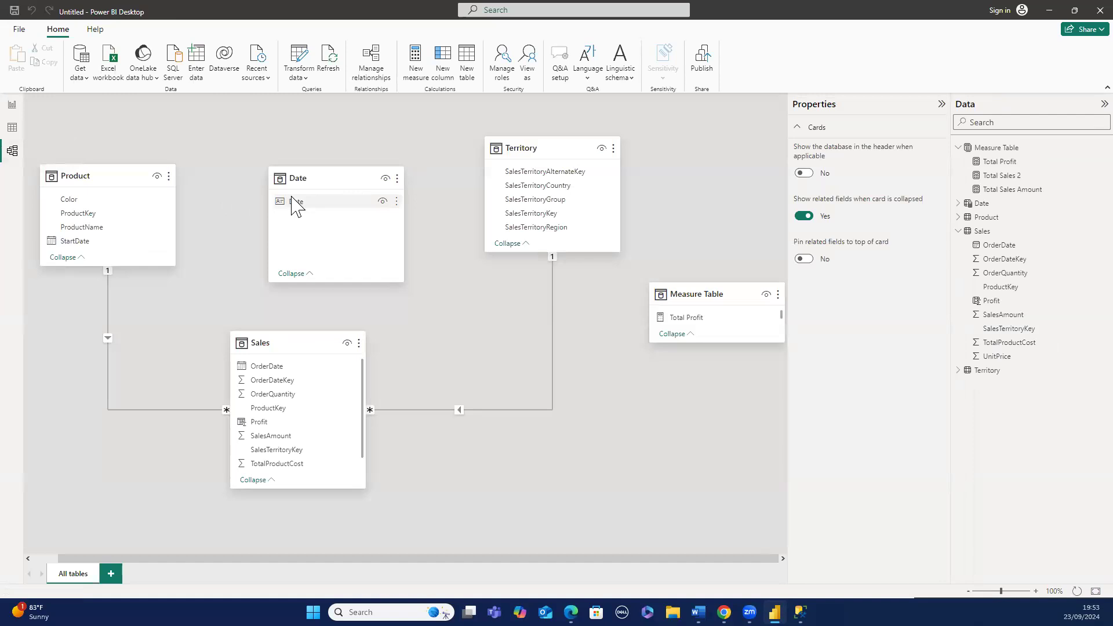
- Relate the Date table's Date column to Sales OrderDate, then delete that relationship
{"action": "left_click_drag", "start_coordinate": [292, 199], "coordinate": [259, 362]}
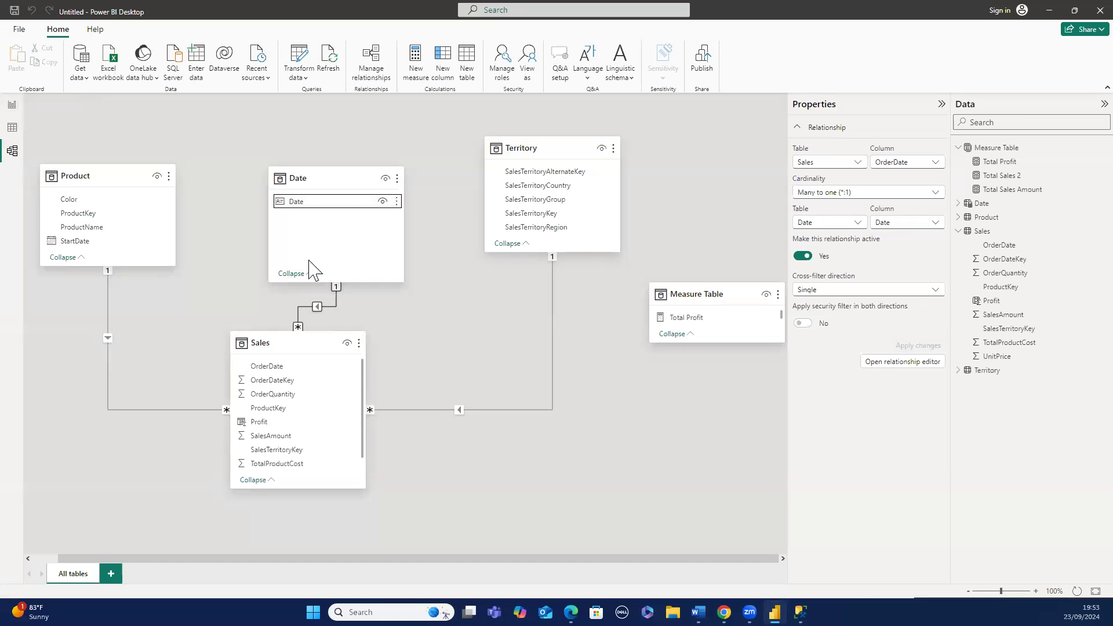
{"action": "right_click", "coordinate": [329, 306]}
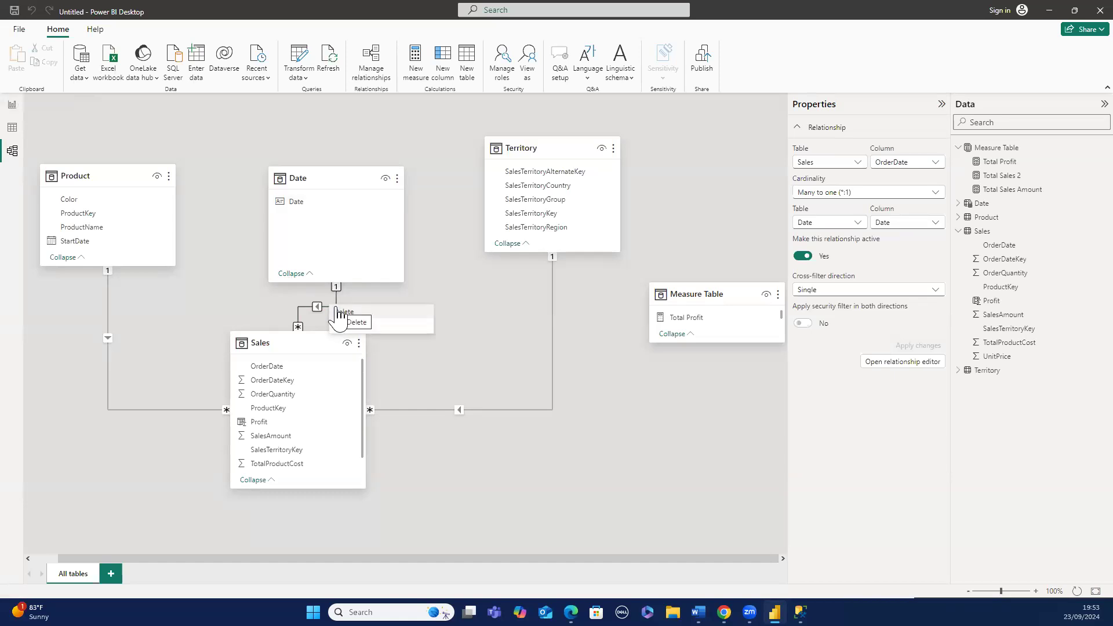
{"action": "left_click", "coordinate": [340, 312]}
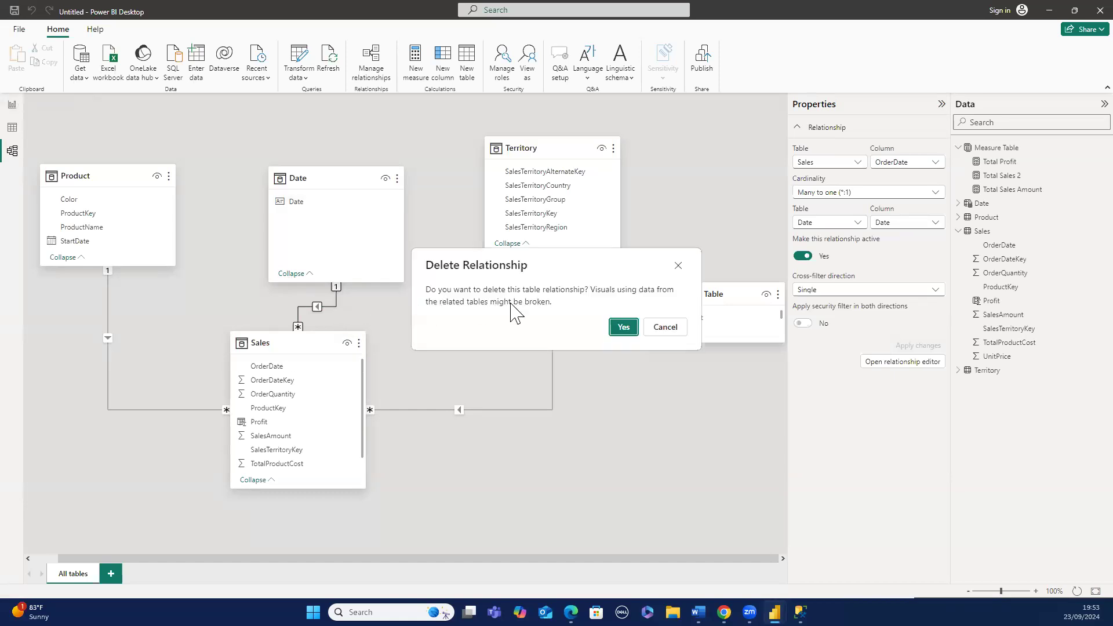
{"action": "left_click", "coordinate": [620, 327]}
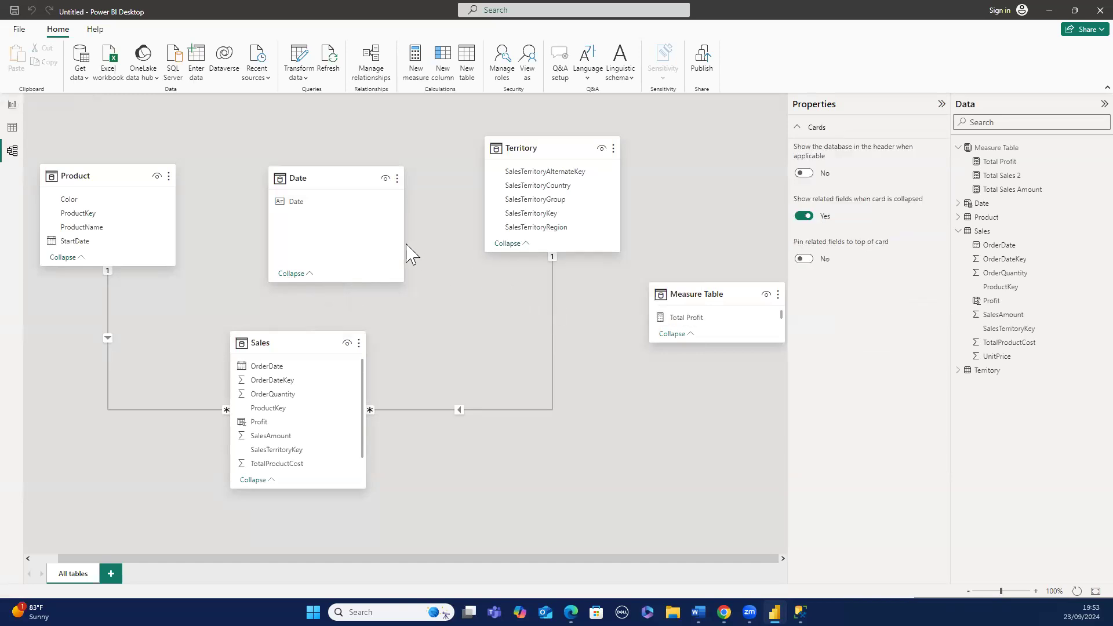
- Create a relationship from the Date table's Date column to the Sales table's OrderDate column
{"action": "left_click", "coordinate": [329, 212]}
{"action": "left_click_drag", "start_coordinate": [329, 203], "coordinate": [284, 371]}
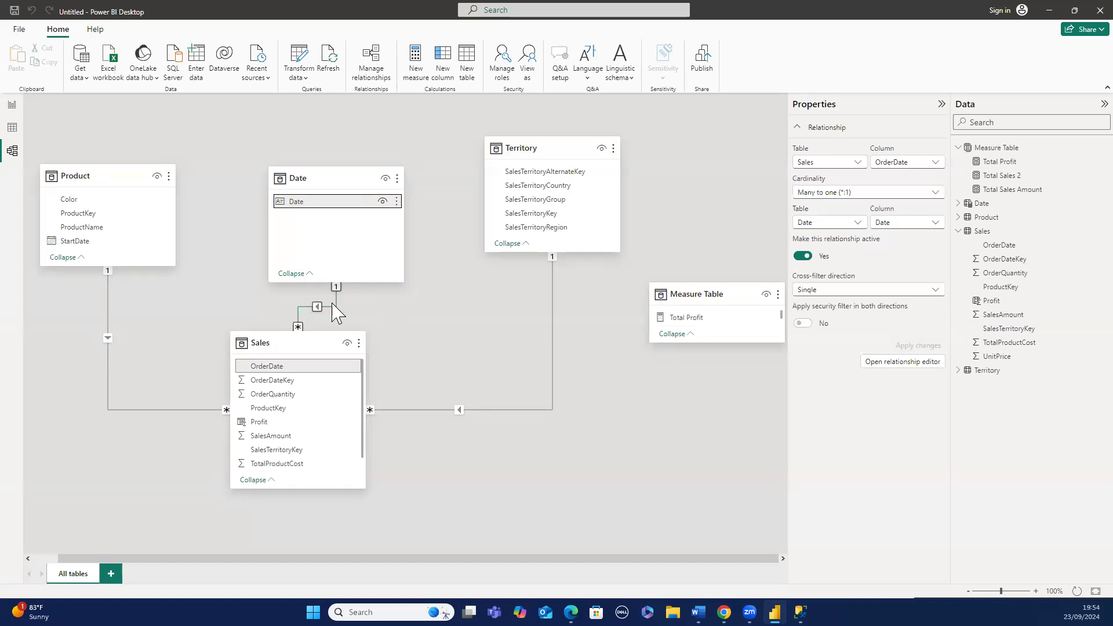
{"action": "left_click", "coordinate": [415, 318]}
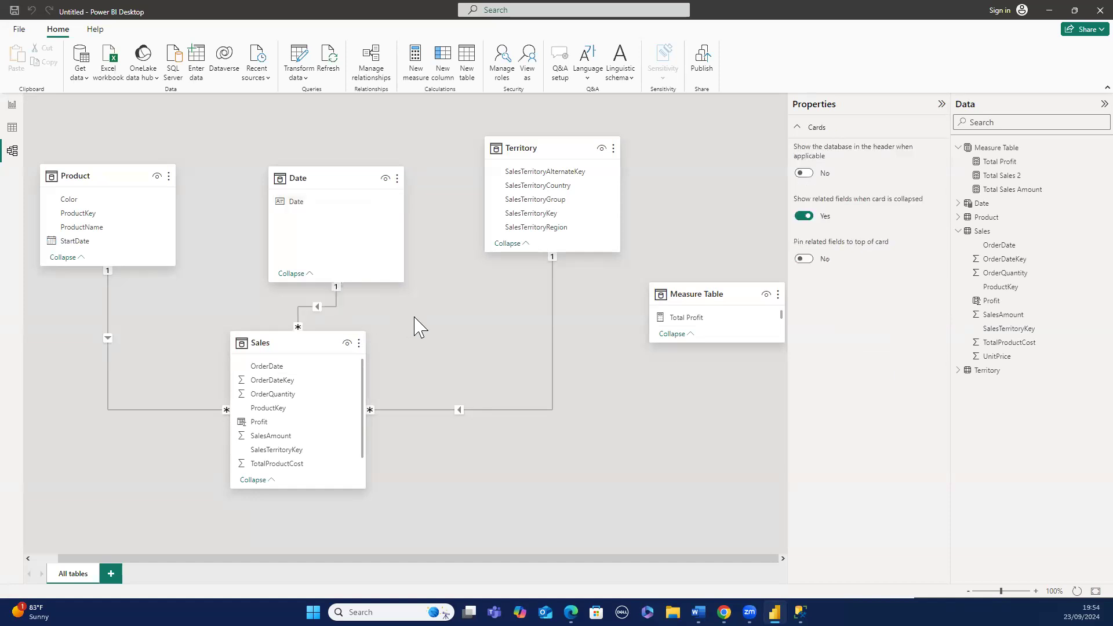
- Open the format settings of the ProductName, Total Profit and Total Sales Amount table visual in the report
{"action": "left_click", "coordinate": [13, 106]}
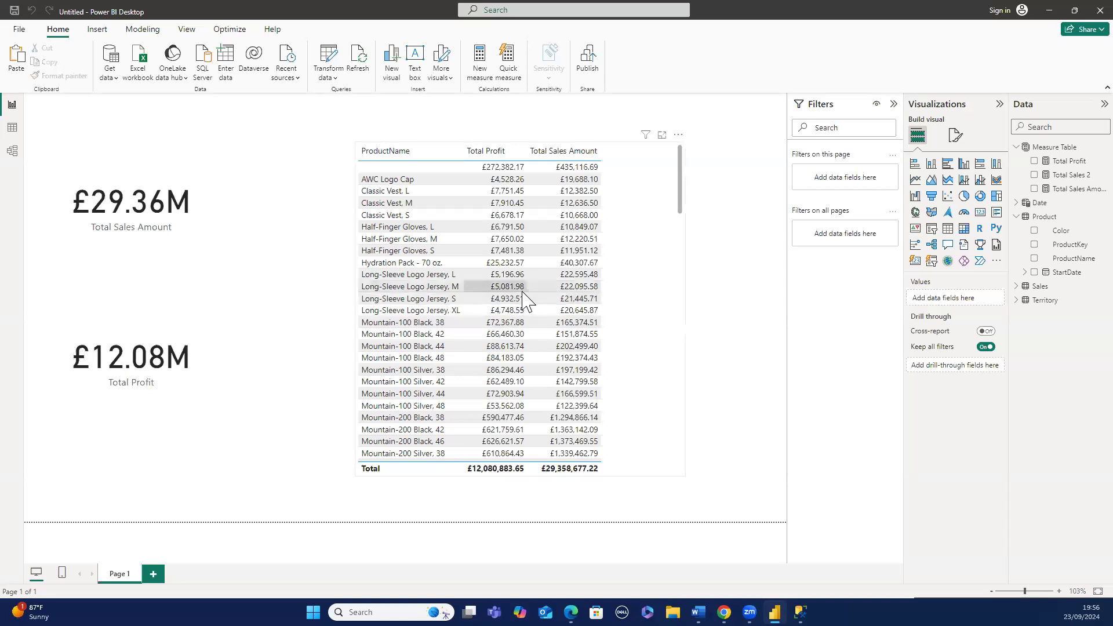
{"action": "left_click", "coordinate": [619, 219]}
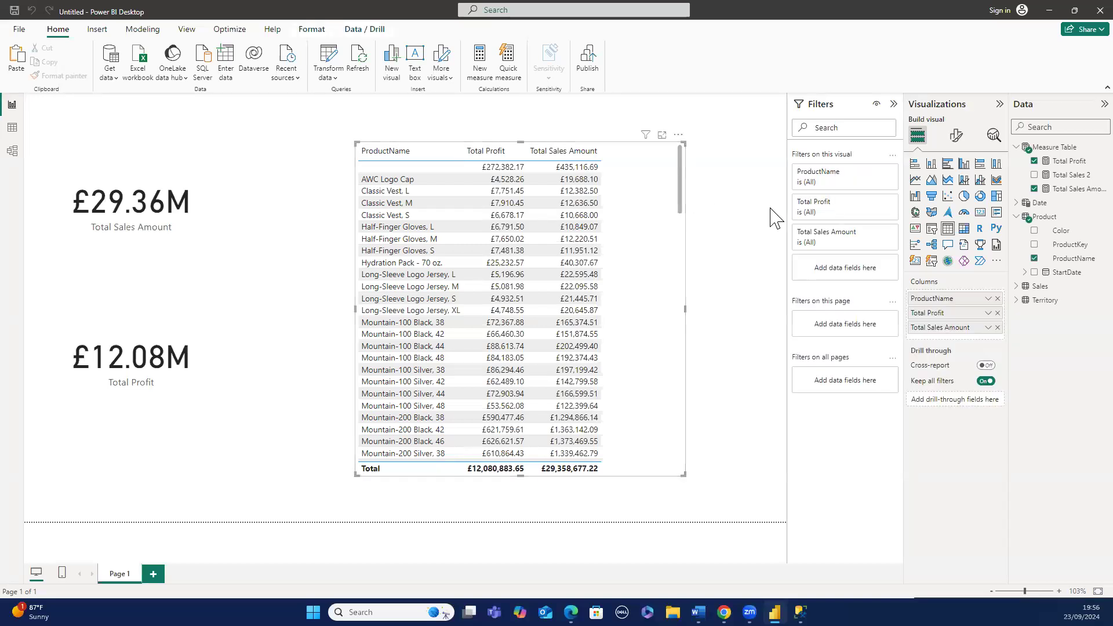
{"action": "left_click", "coordinate": [957, 137]}
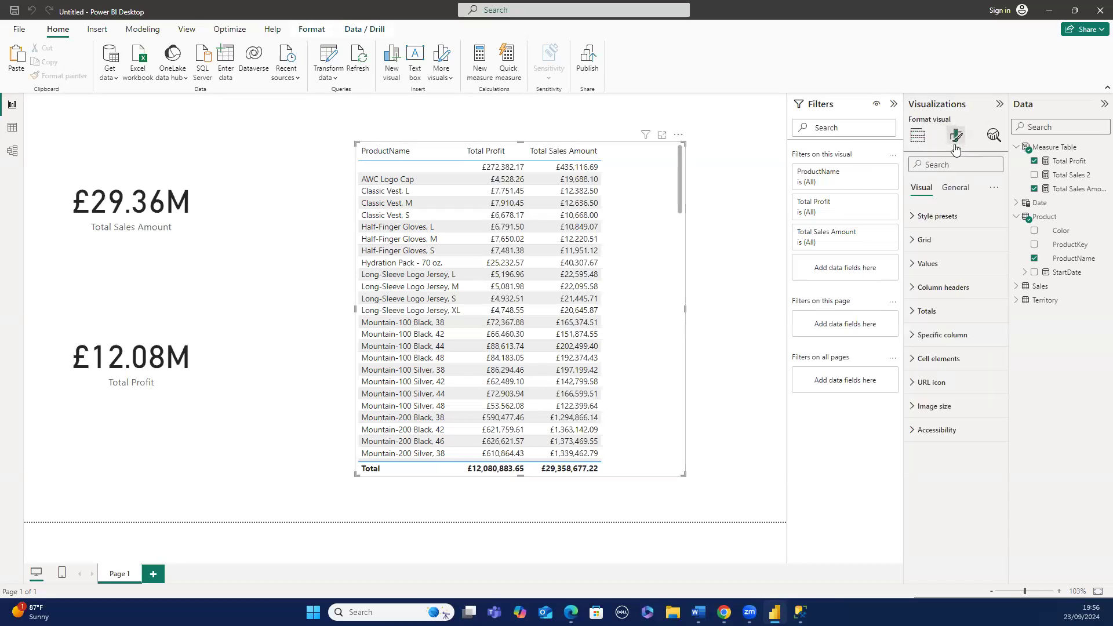